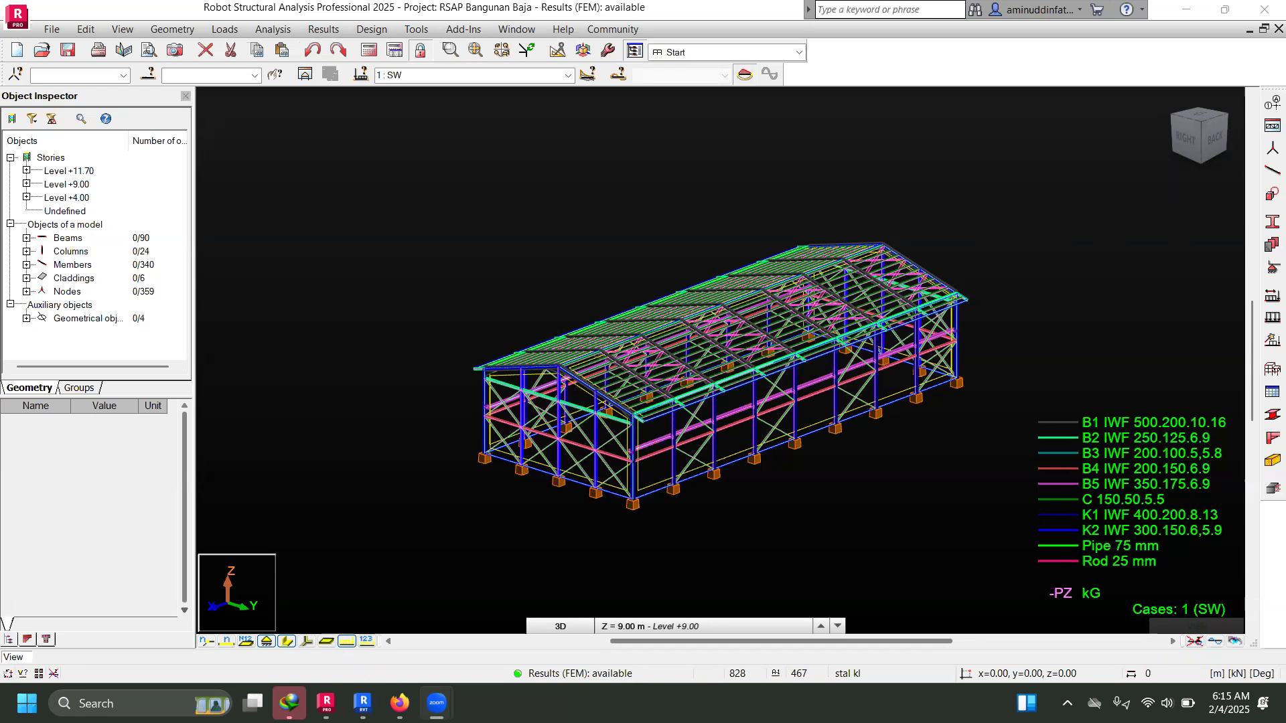
pyautogui.click(362, 703)
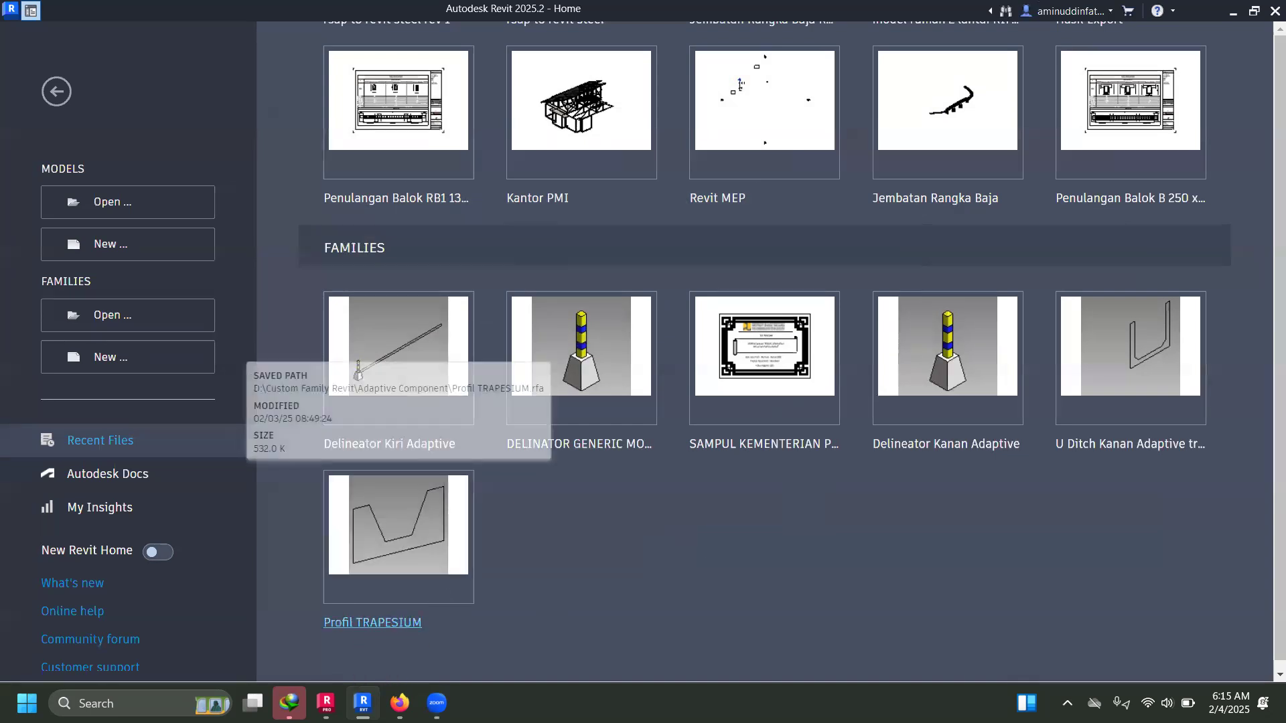
pyautogui.hotkey('alt', 'Tab')
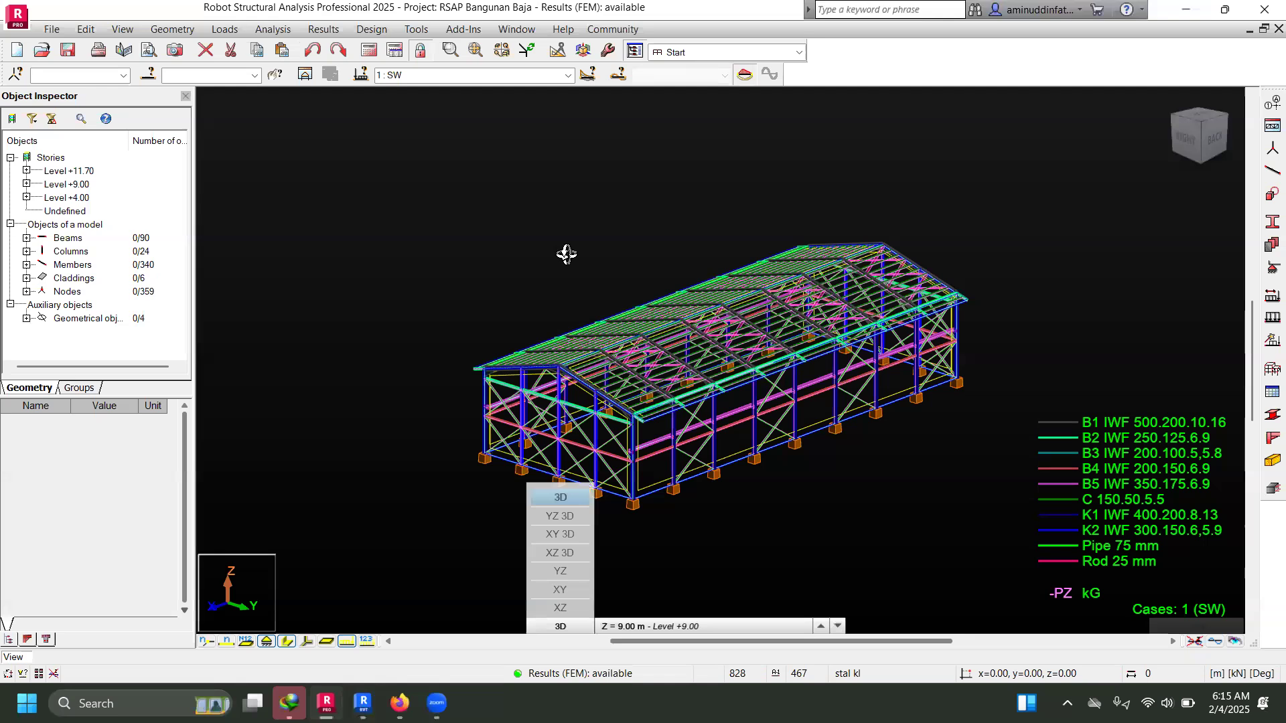
pyautogui.rightClick(320, 127)
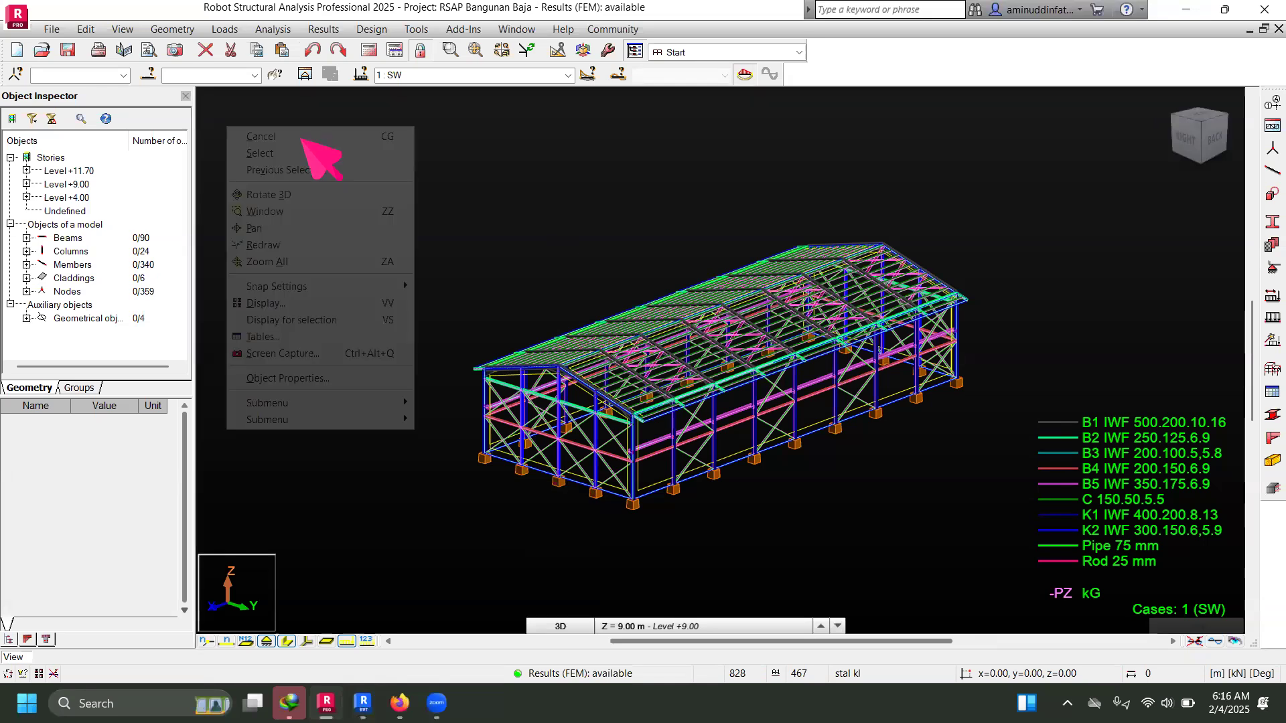
pyautogui.click(279, 153)
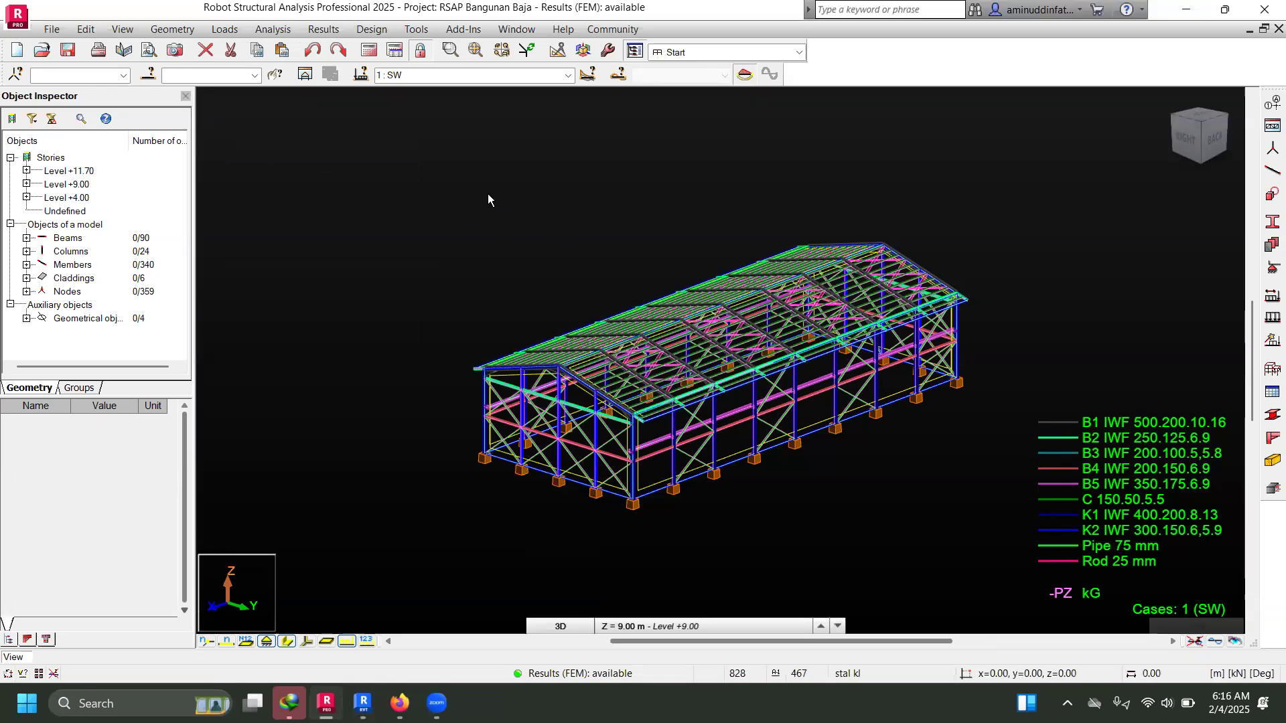
# Step: Switch to Revit, create a new project from the Structural Analysis-DefaultMetric template, and open its Analytical Model 3D view
pyautogui.hotkey('alt', 'Tab')
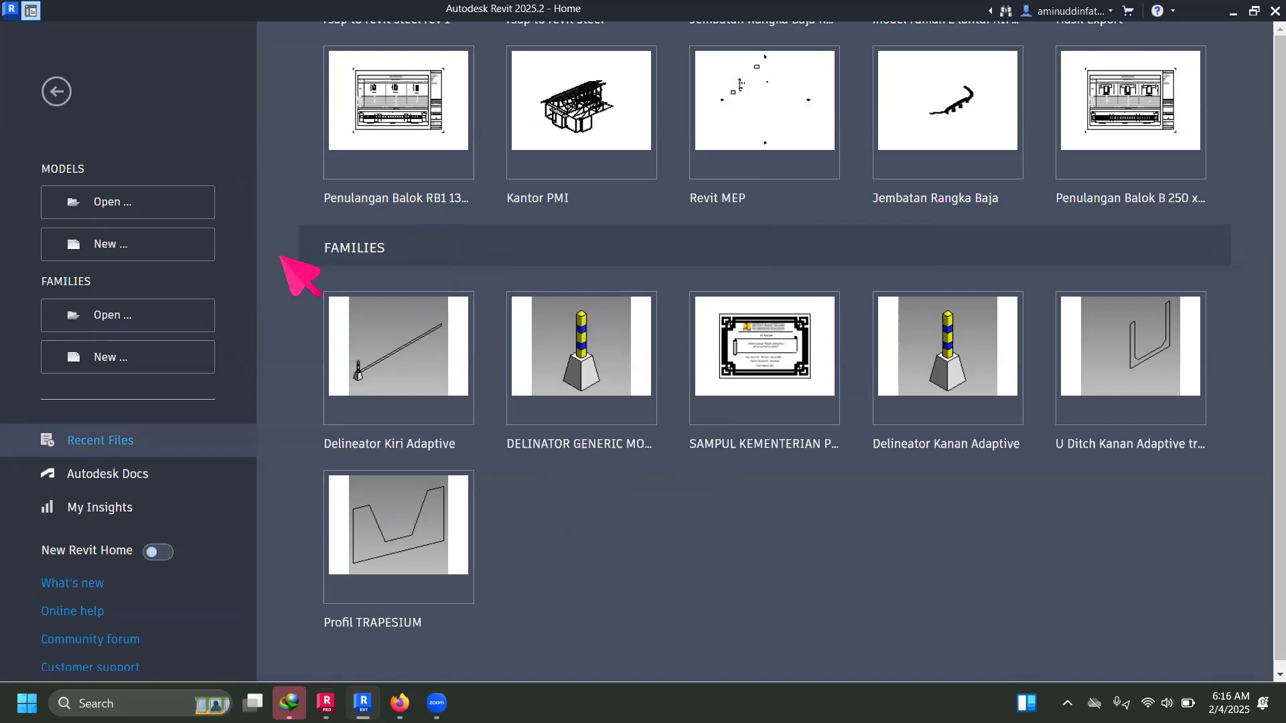
pyautogui.click(87, 245)
pyautogui.click(790, 432)
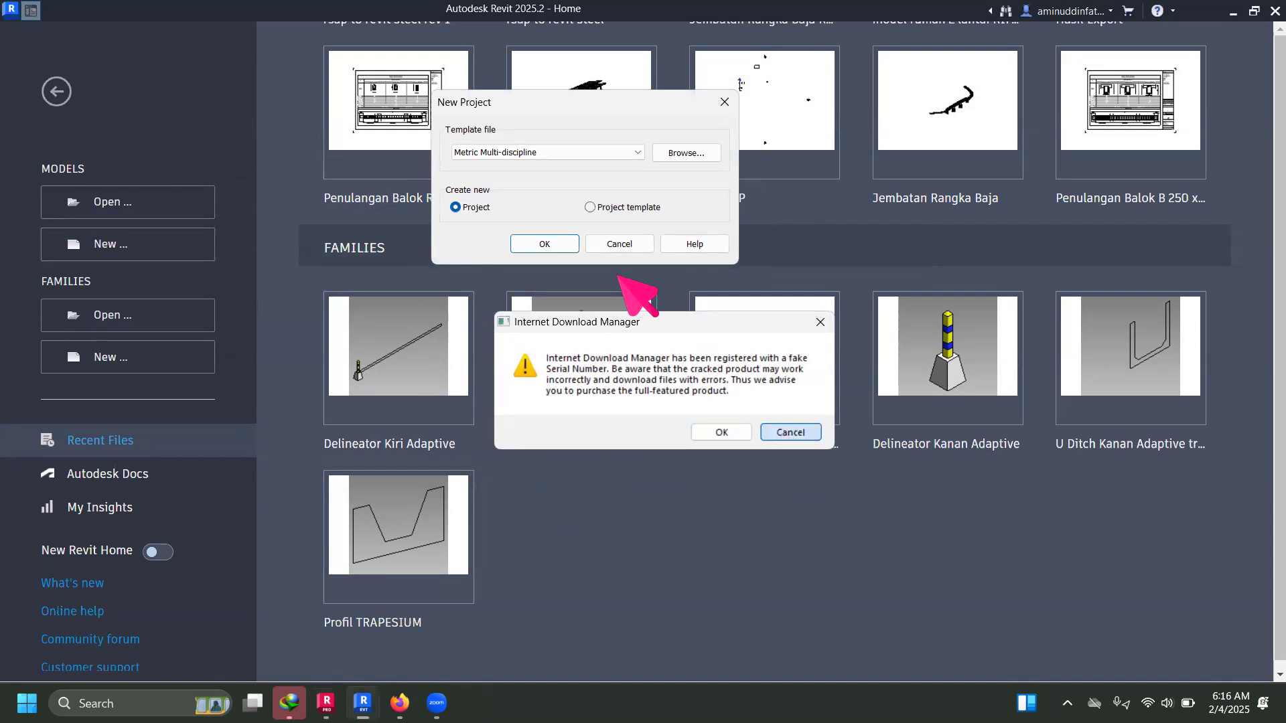
pyautogui.click(690, 155)
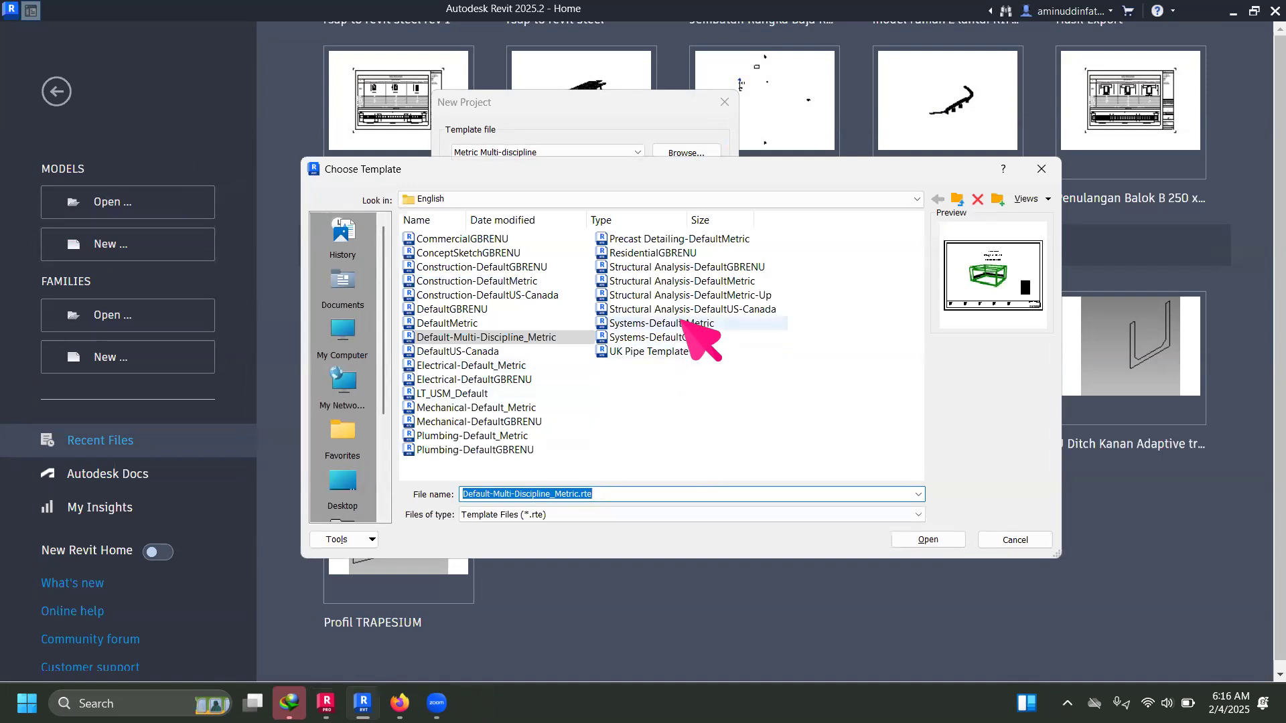
pyautogui.click(753, 280)
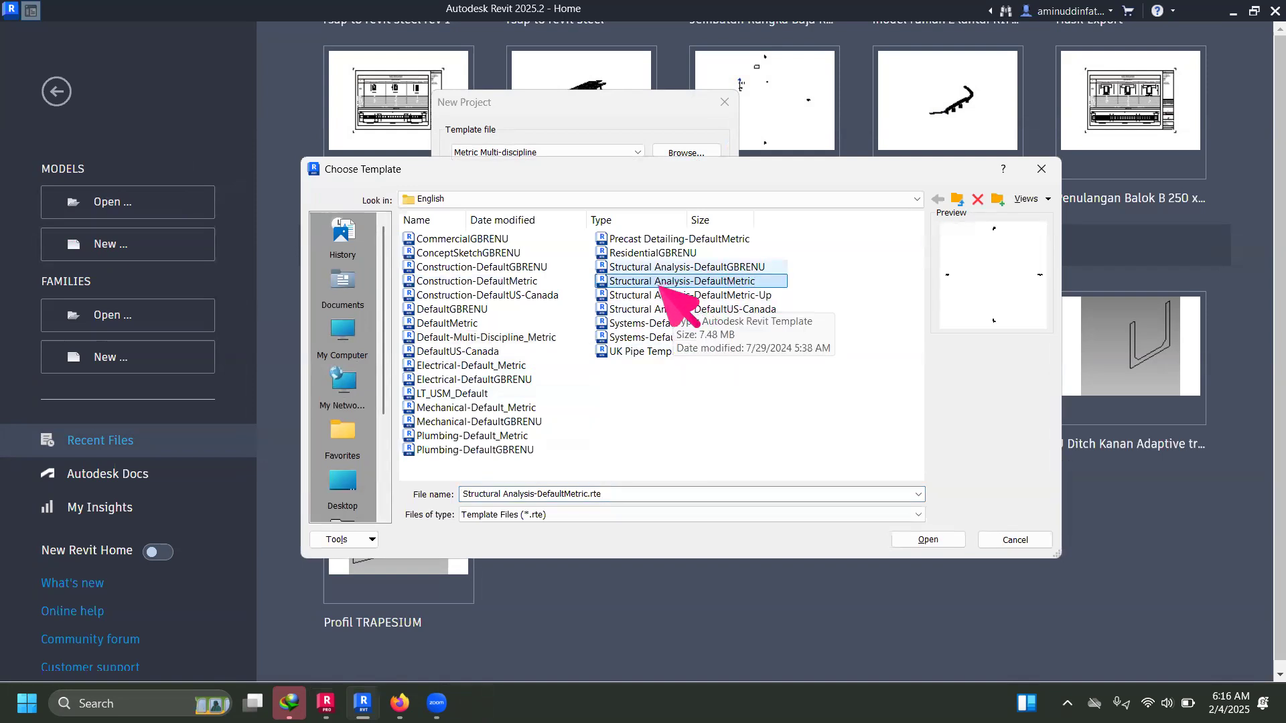
pyautogui.click(927, 540)
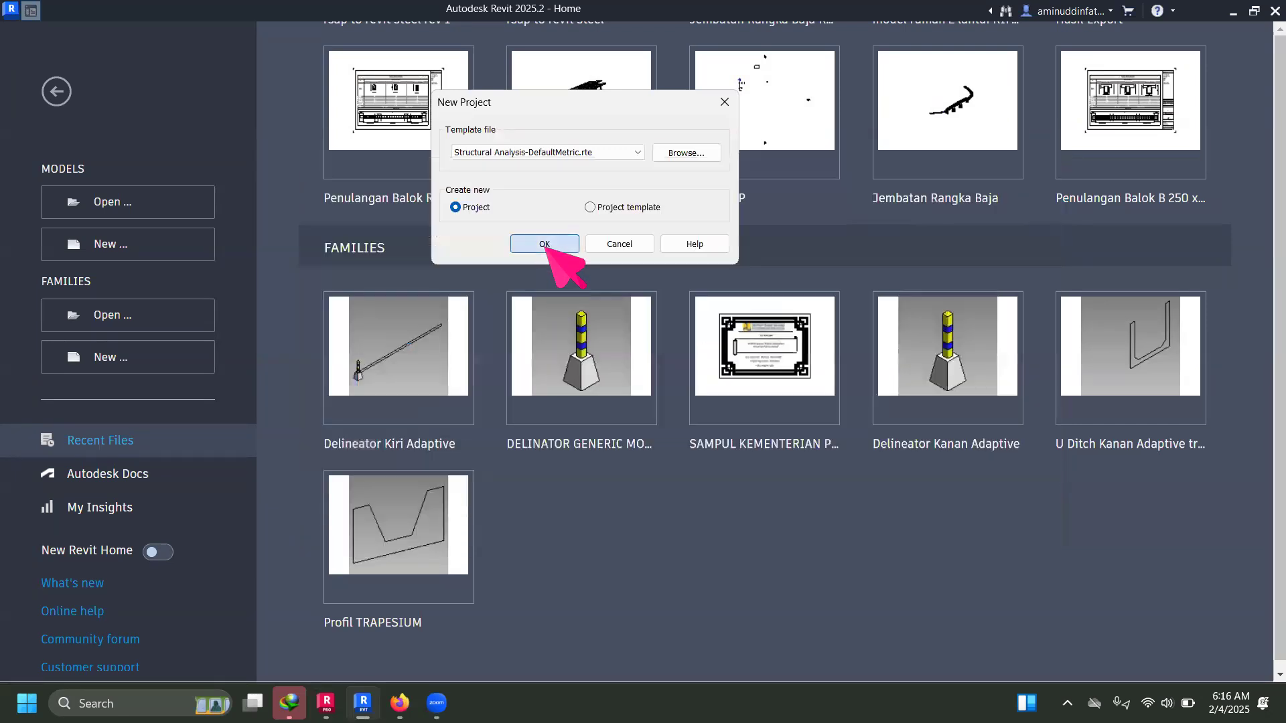
pyautogui.click(553, 246)
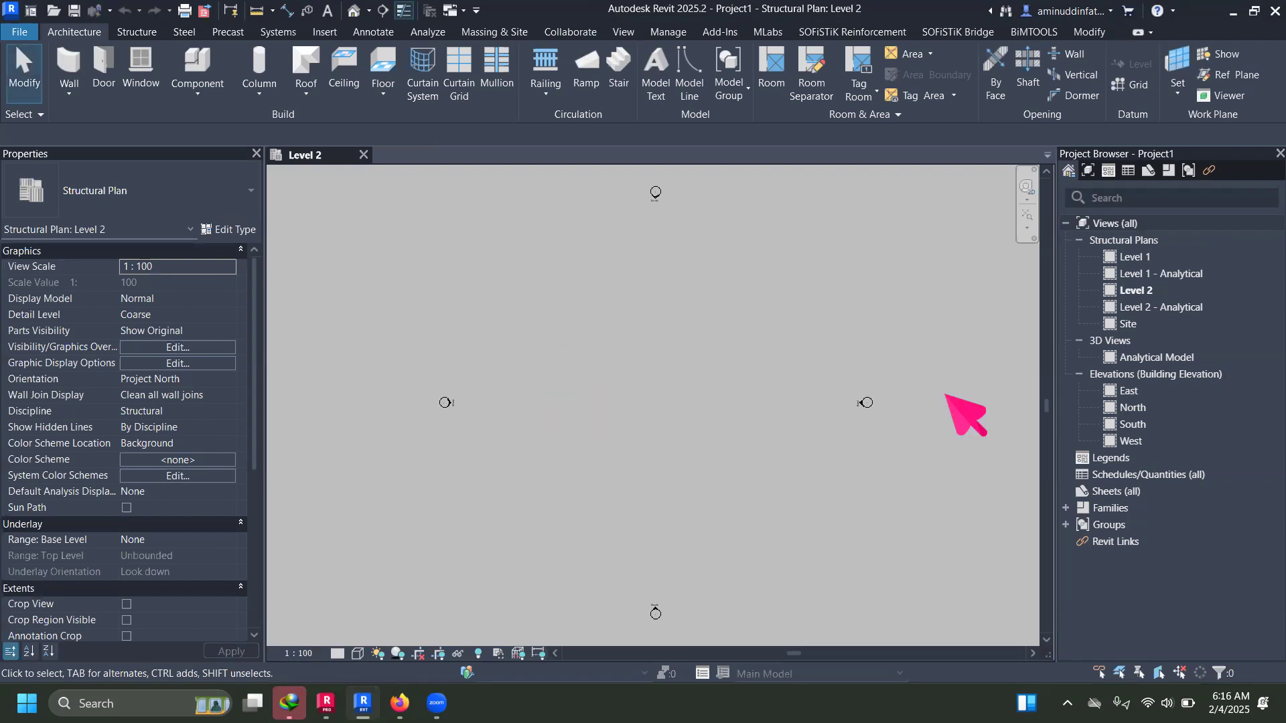
pyautogui.doubleClick(1155, 357)
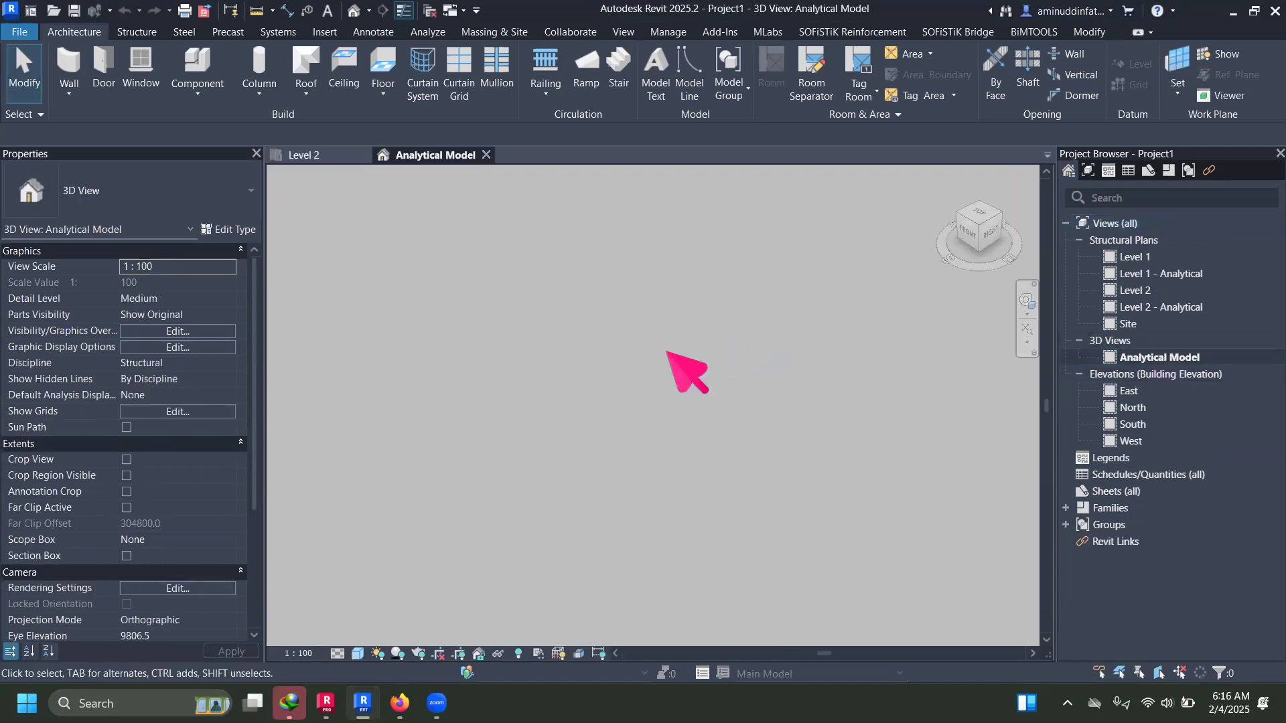
# Step: Switch to Robot Structural Analysis and review the direction and type options for integration with Revit, without sending the model
pyautogui.click(327, 703)
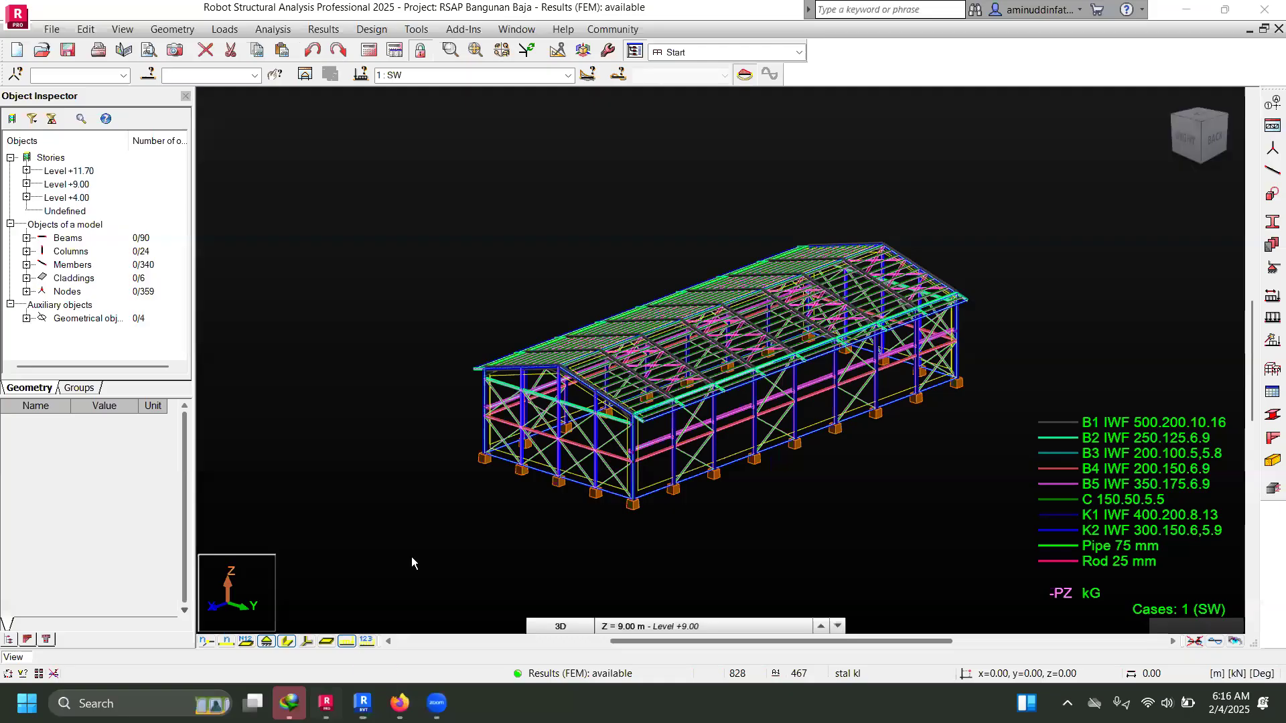
pyautogui.scroll(2, 583, 240)
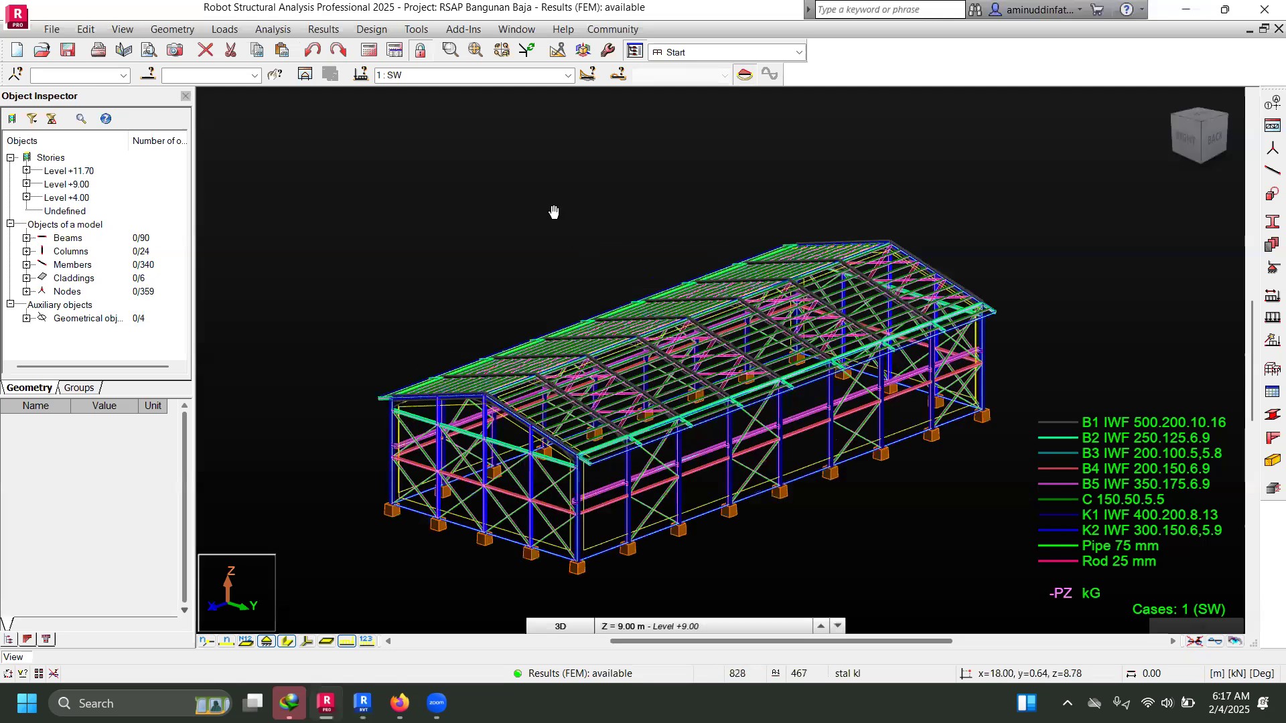
pyautogui.moveTo(677, 455); pyautogui.dragTo(647, 421, button='middle')
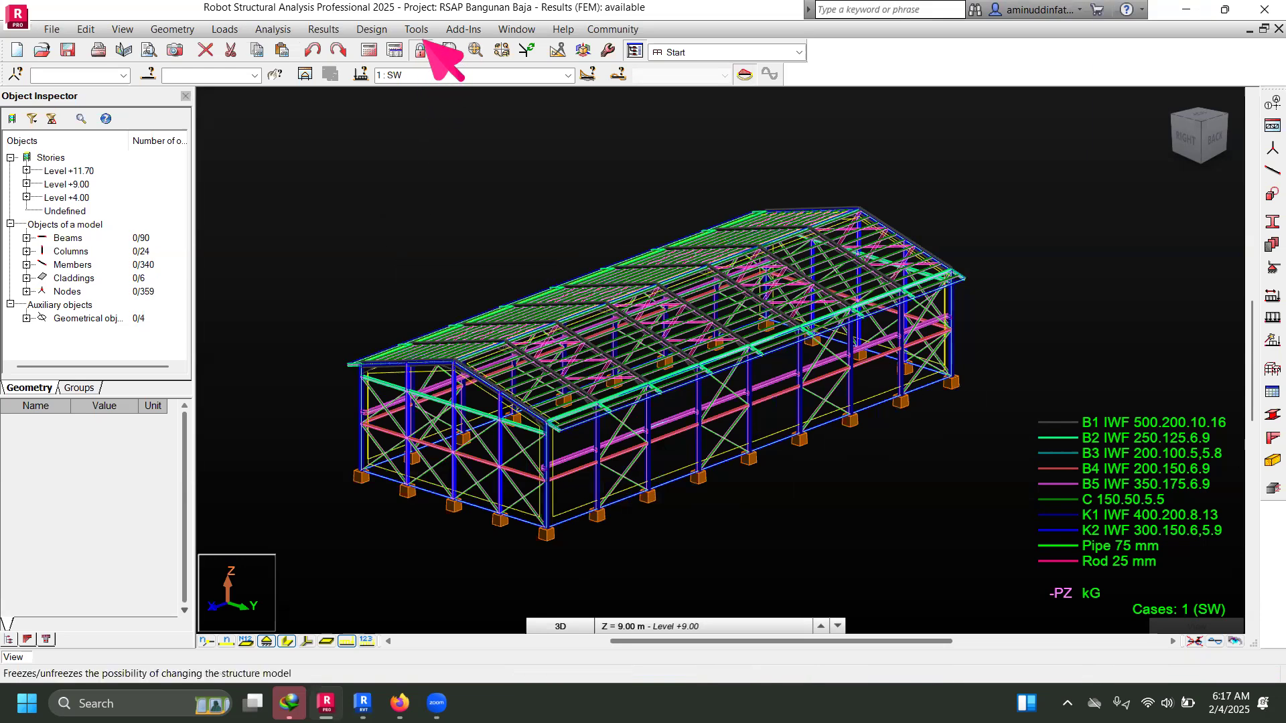
pyautogui.click(450, 32)
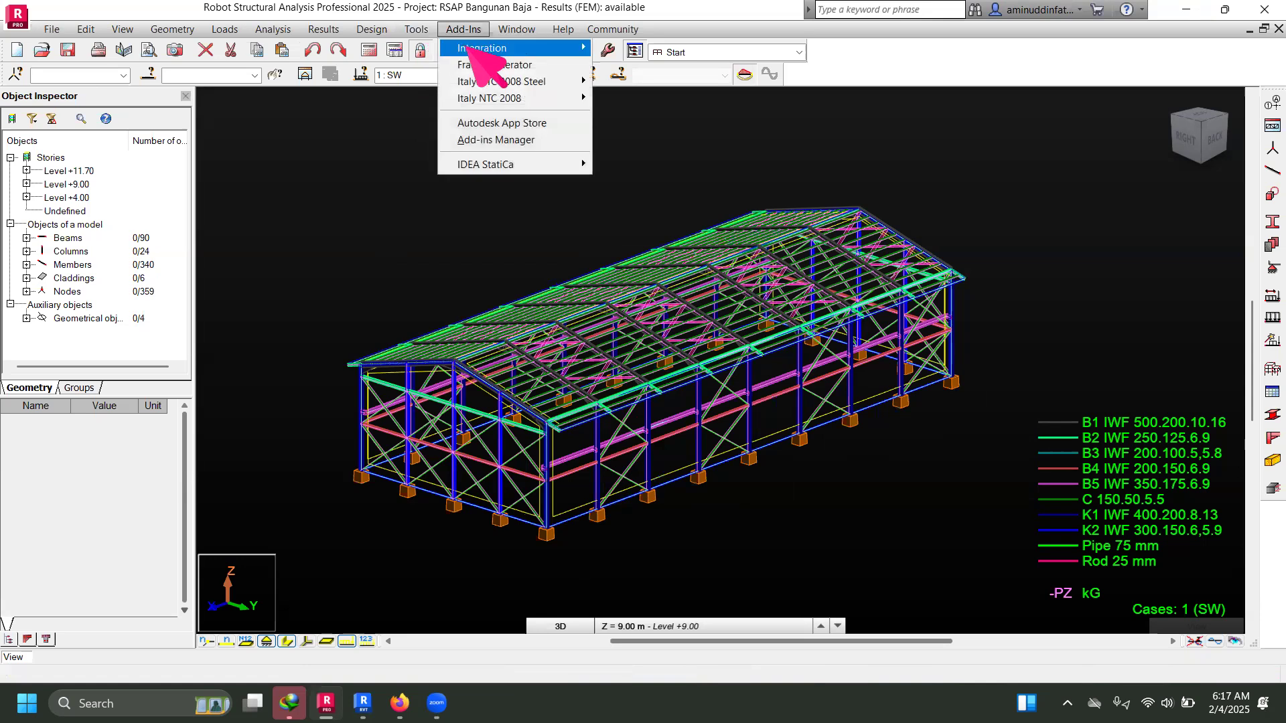
pyautogui.moveTo(480, 49)
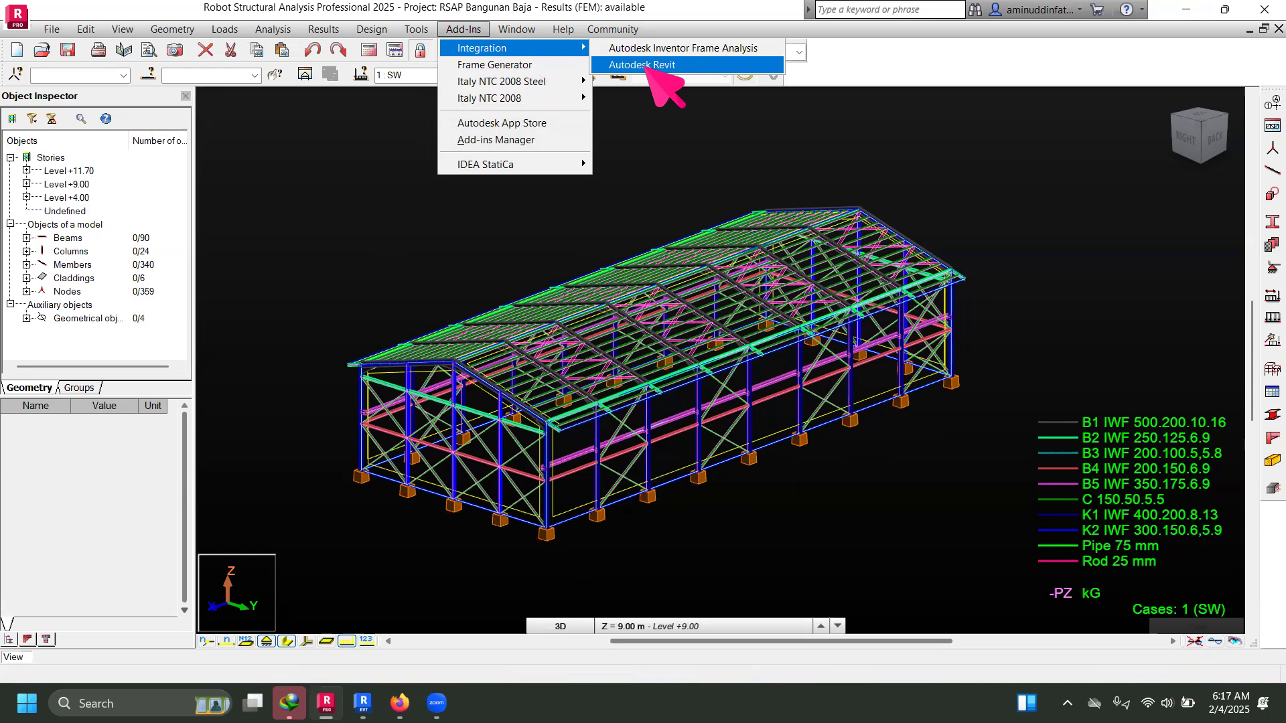
pyautogui.click(646, 66)
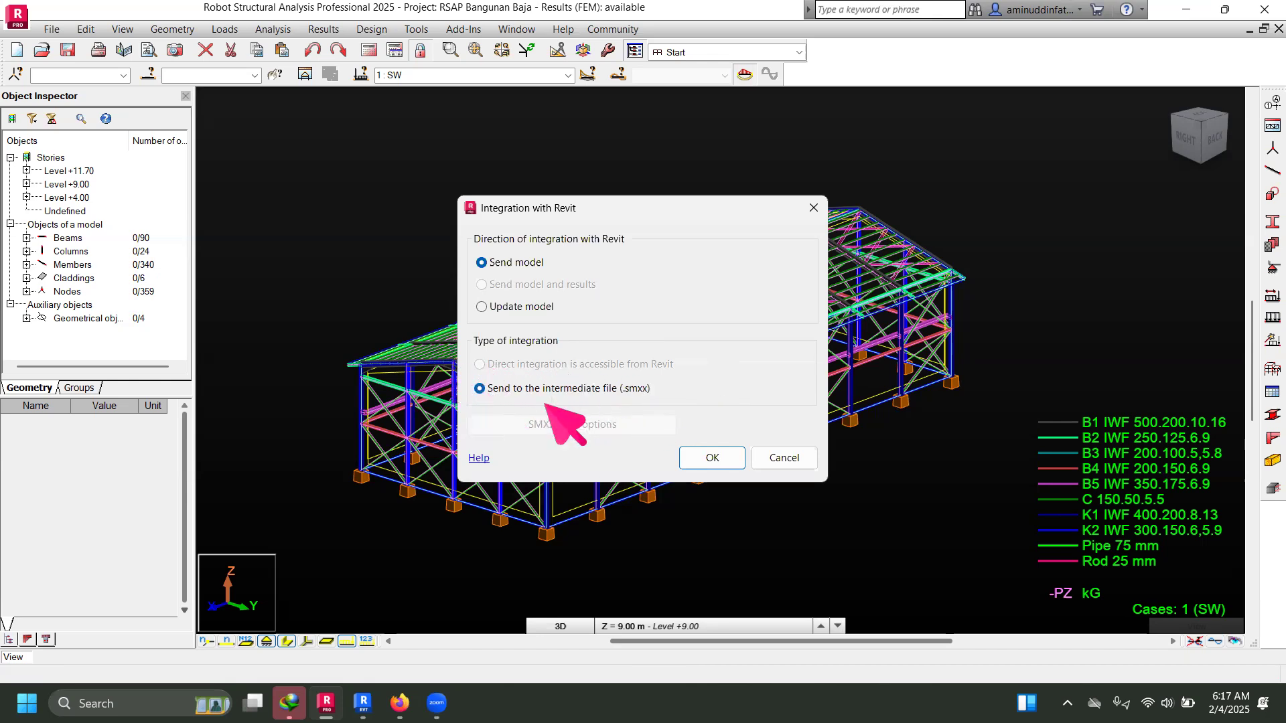
pyautogui.click(813, 208)
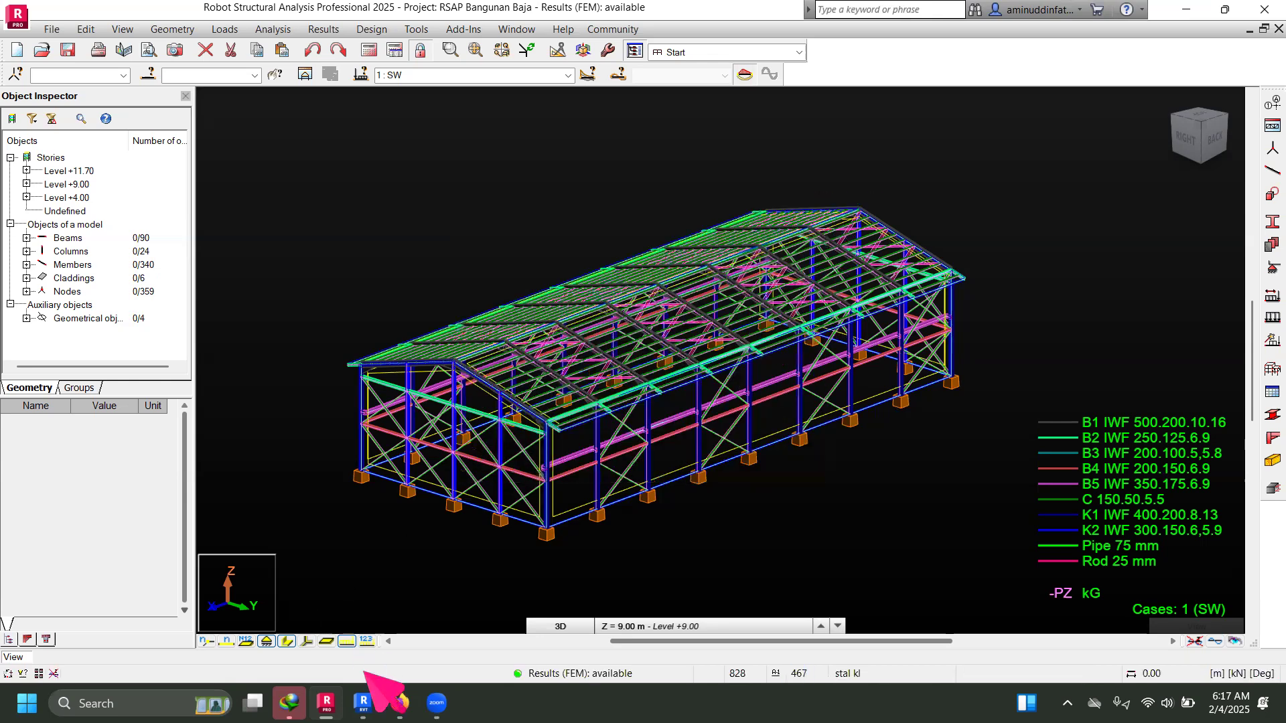
# Step: Switch to Revit and start the Robot Structural Analysis Link with Update model and results by direct integration
pyautogui.click(363, 703)
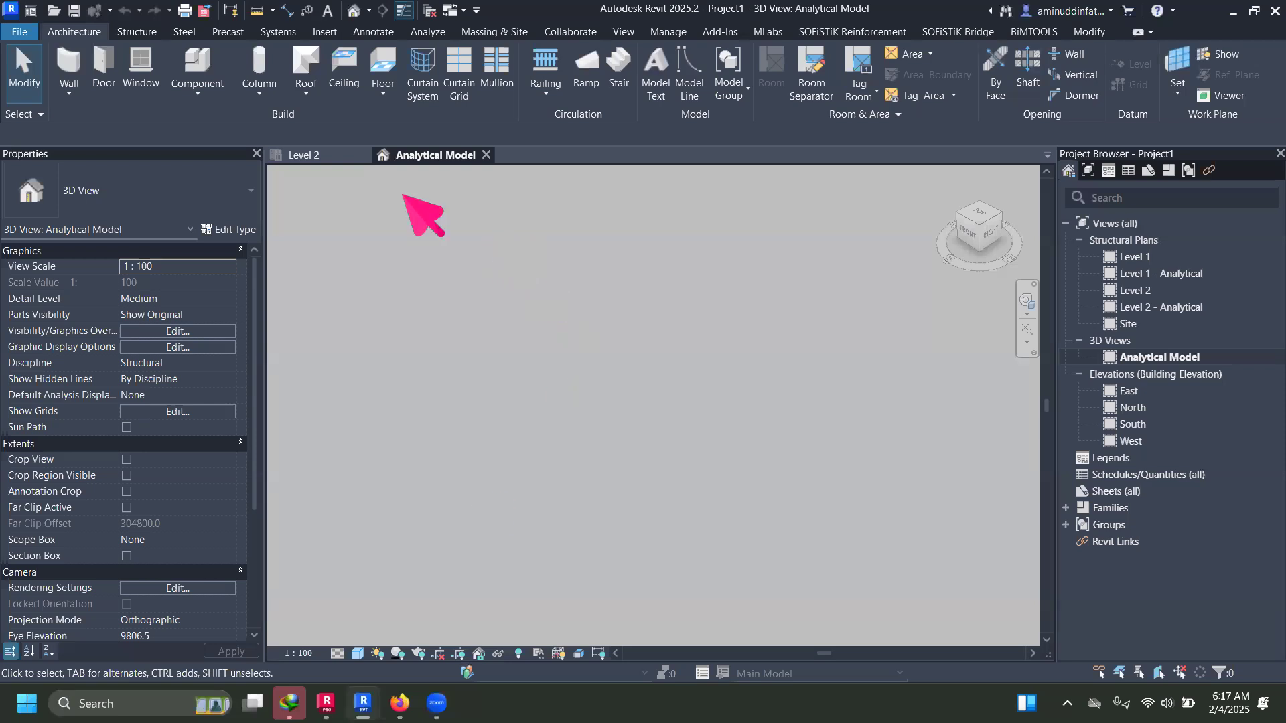
pyautogui.click(427, 32)
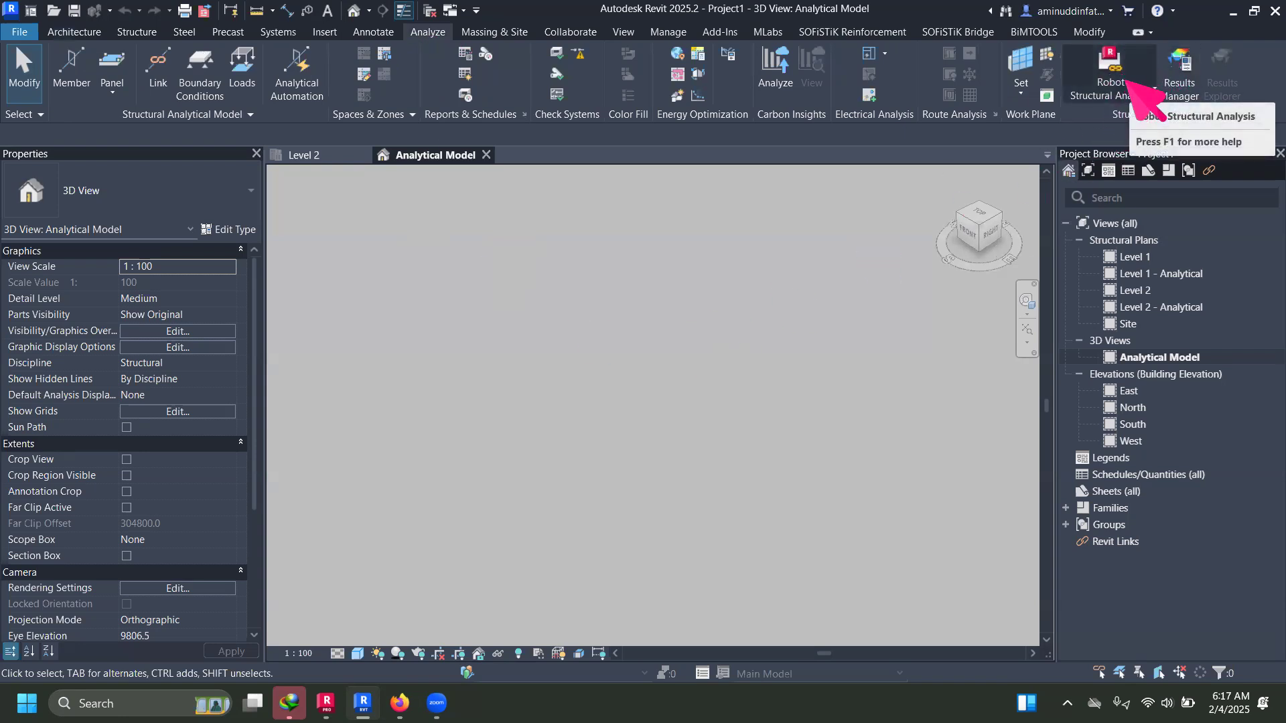
pyautogui.click(1122, 85)
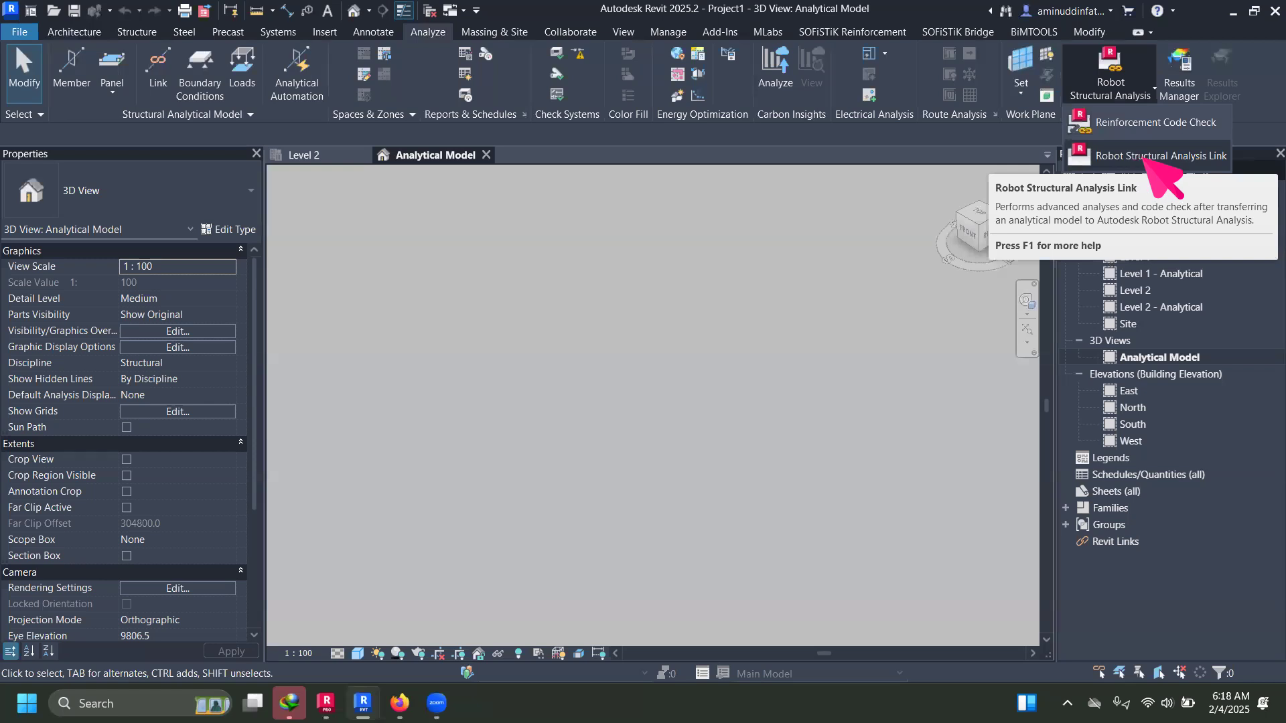
pyautogui.click(1143, 158)
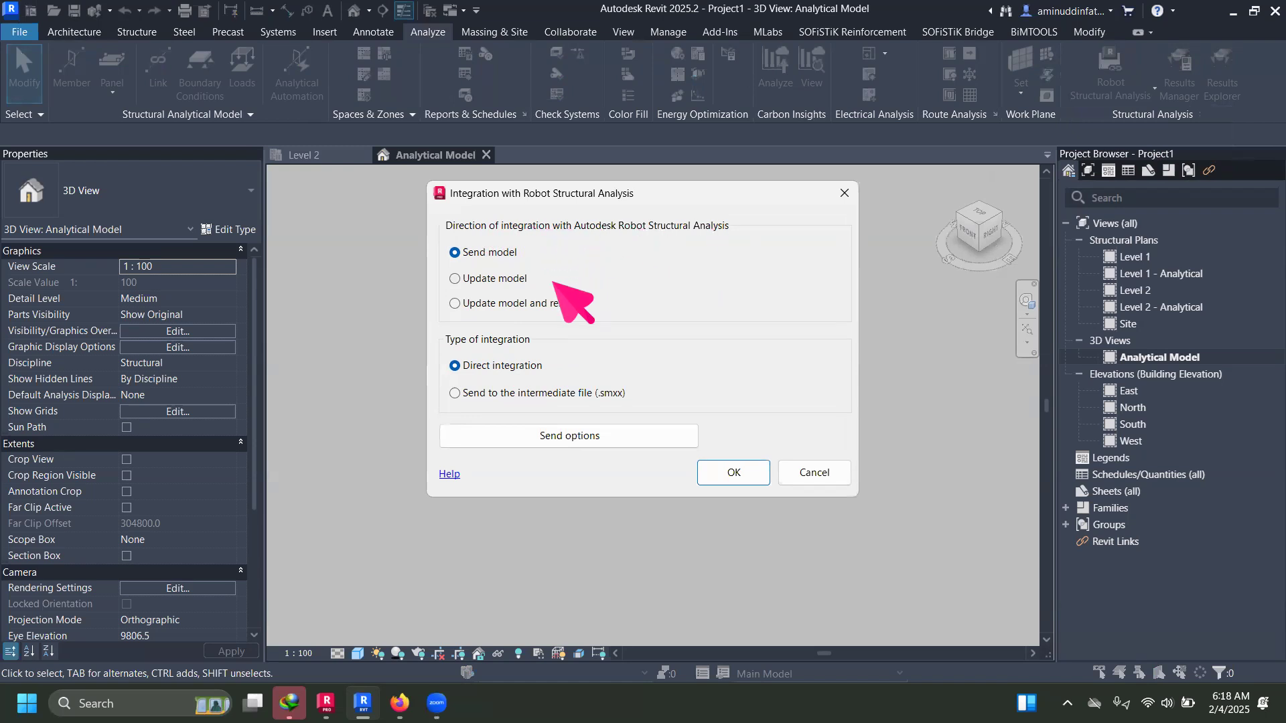
pyautogui.click(475, 303)
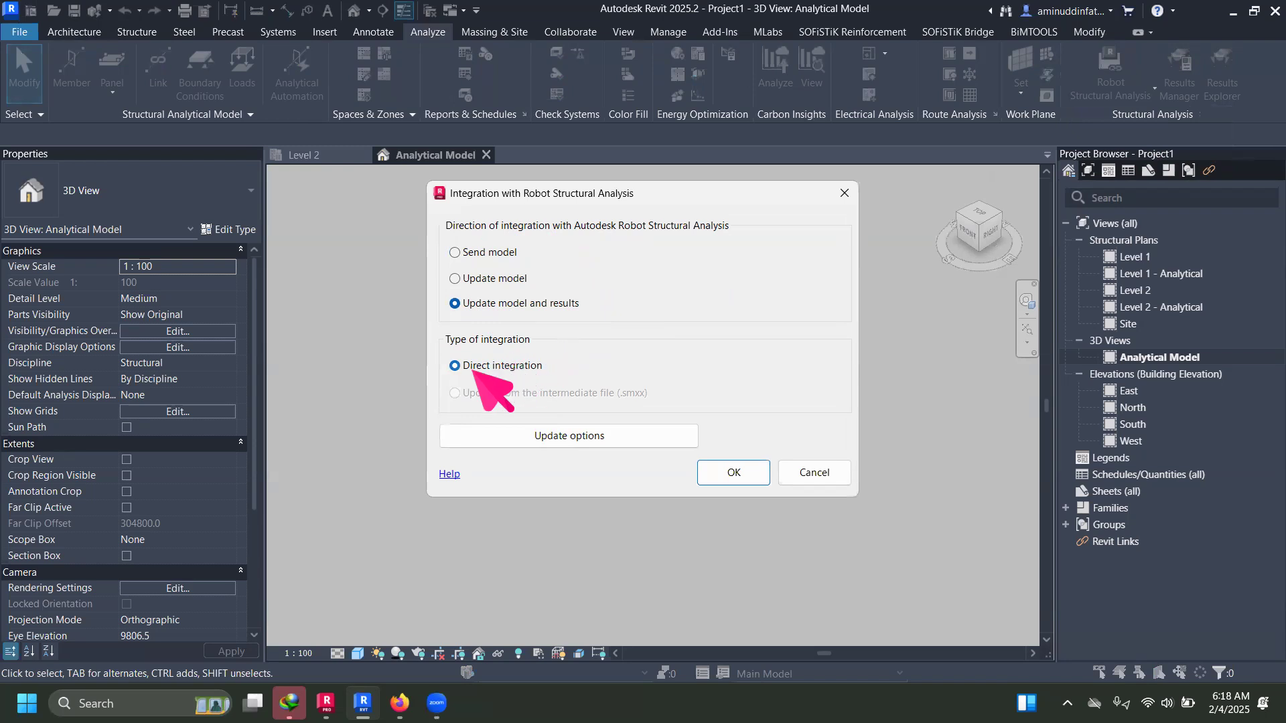
pyautogui.click(588, 436)
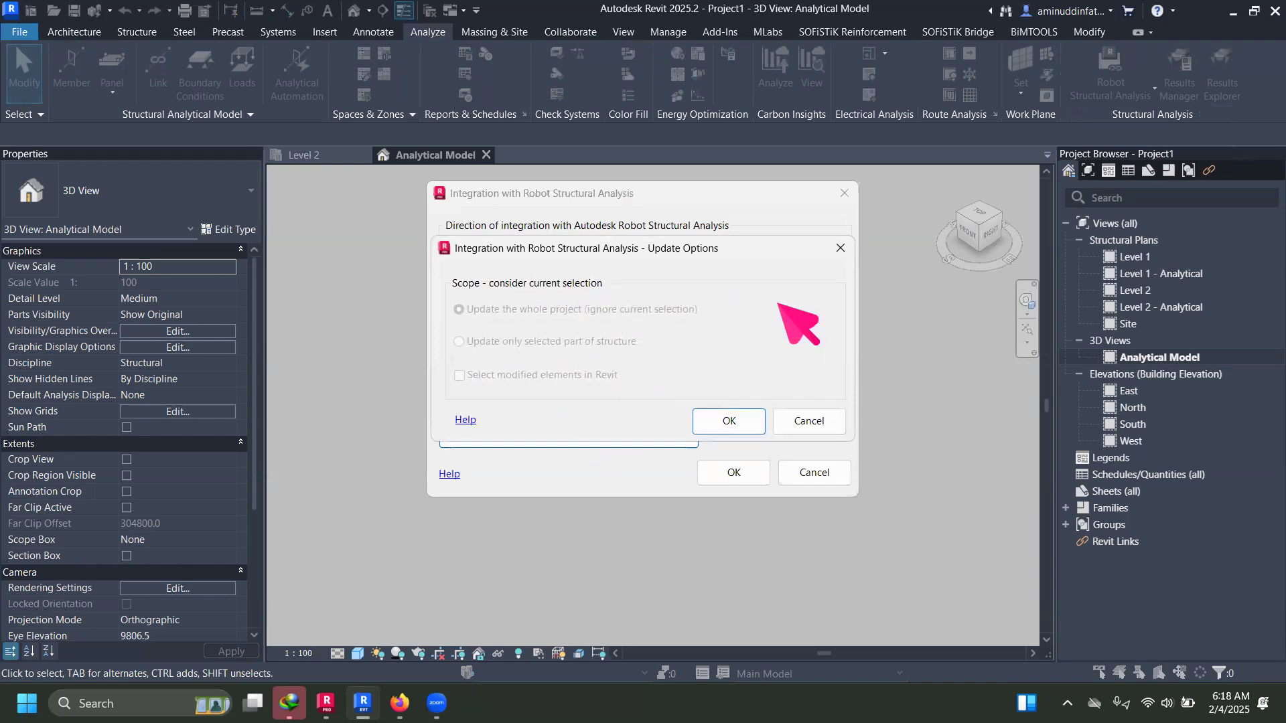
pyautogui.click(813, 421)
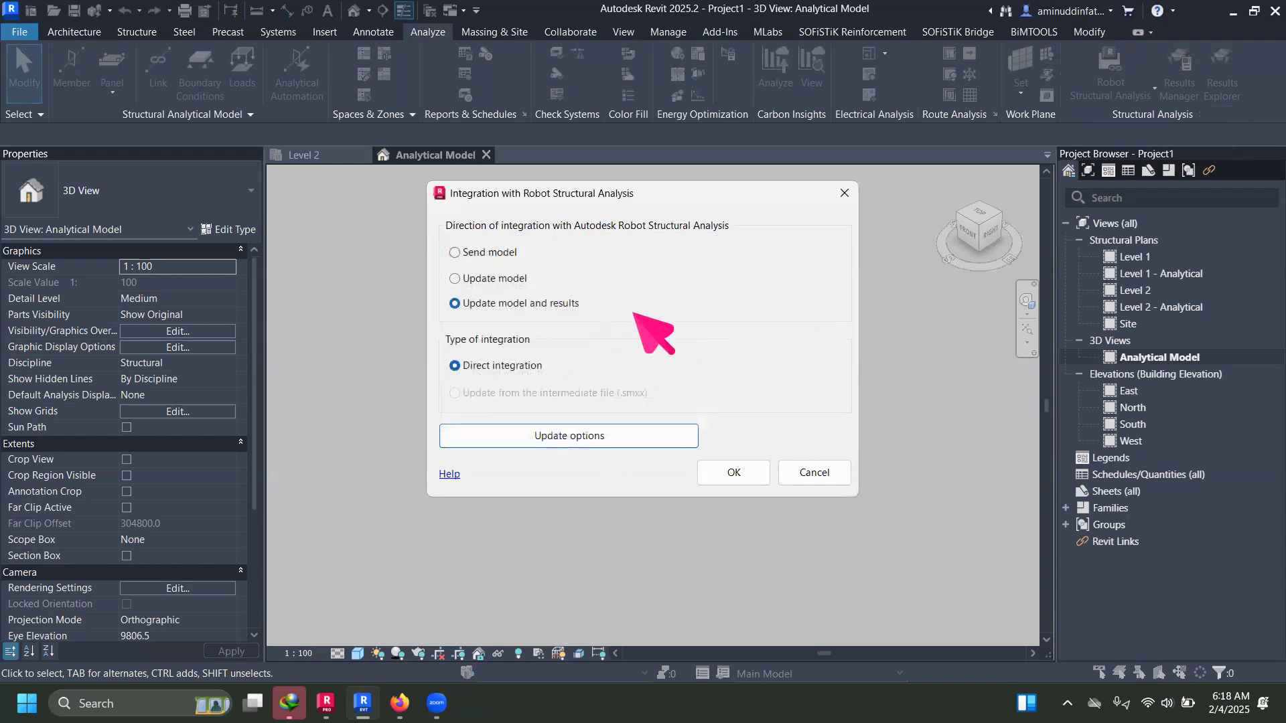
pyautogui.click(735, 475)
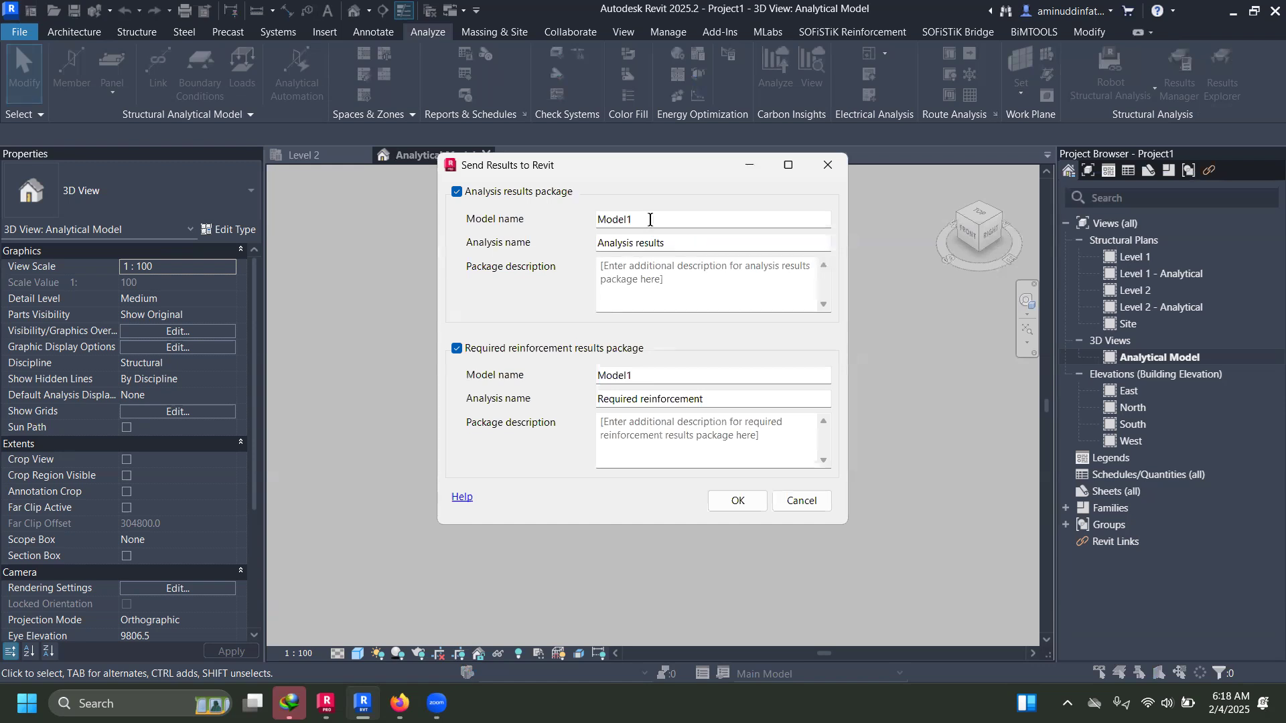
# Step: Set the required reinforcement package's model name to Model2 and send both results packages to Revit
pyautogui.click(649, 376)
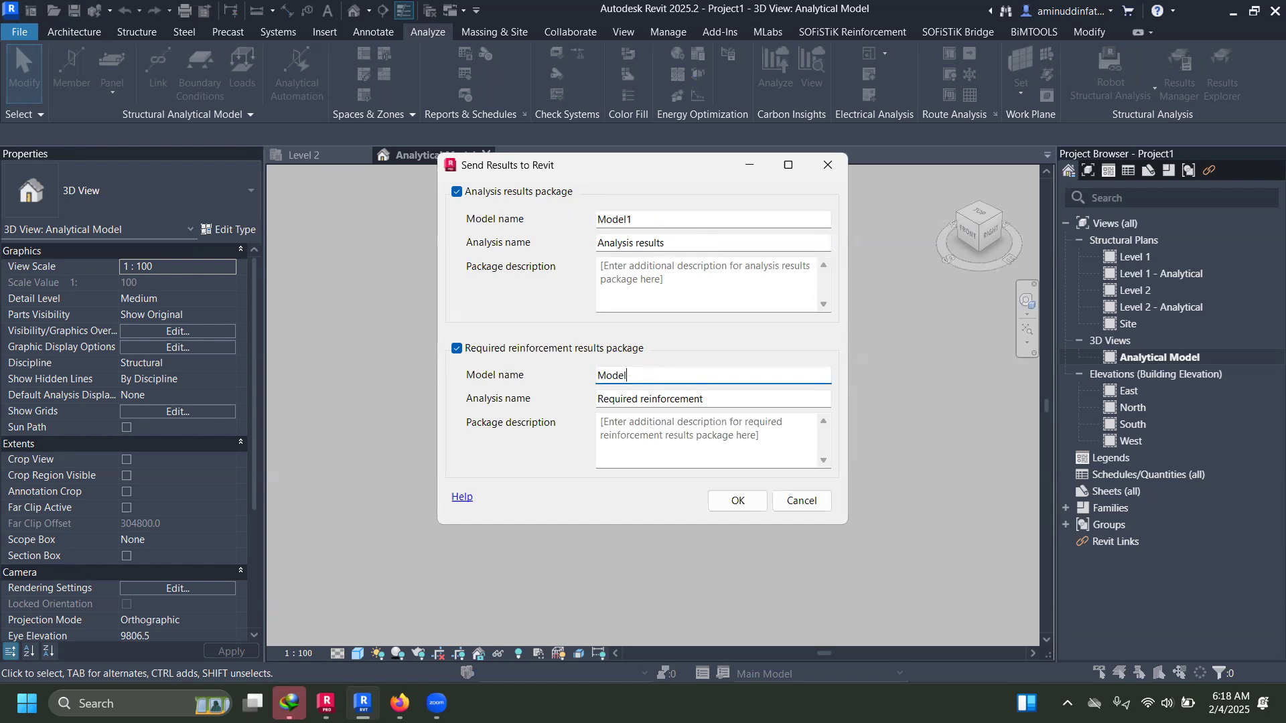
pyautogui.click(667, 245)
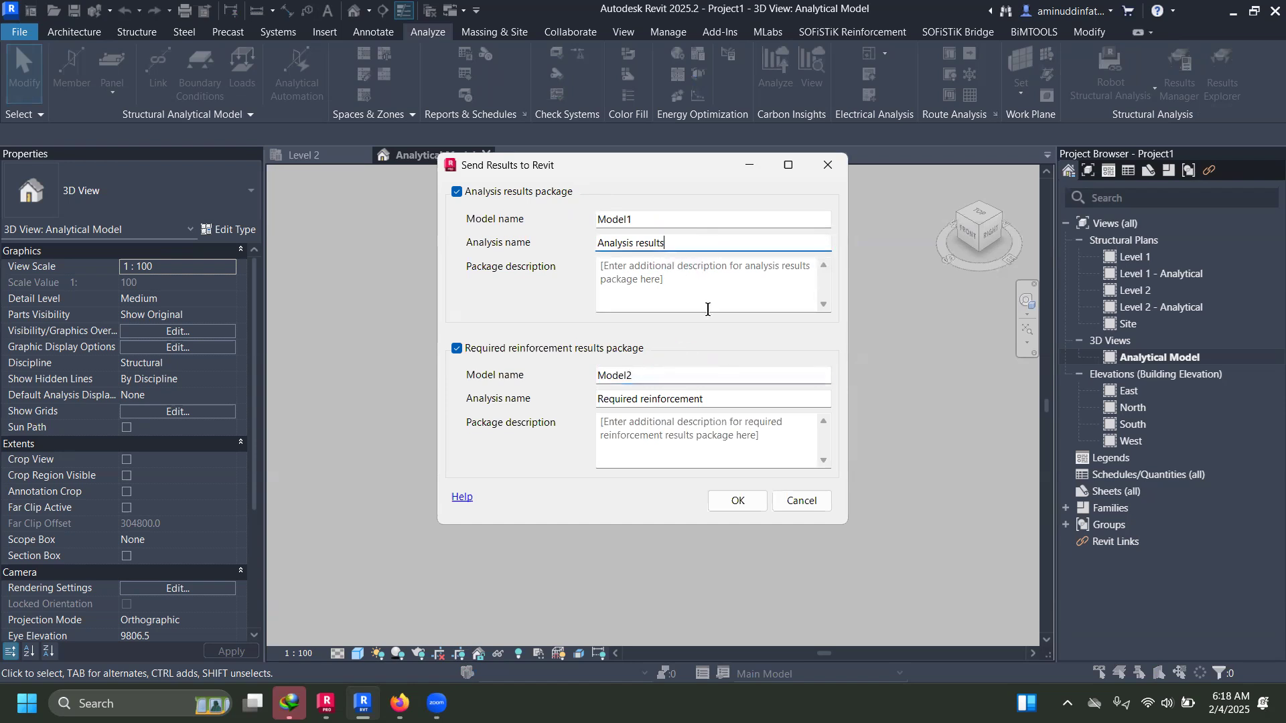
pyautogui.click(690, 398)
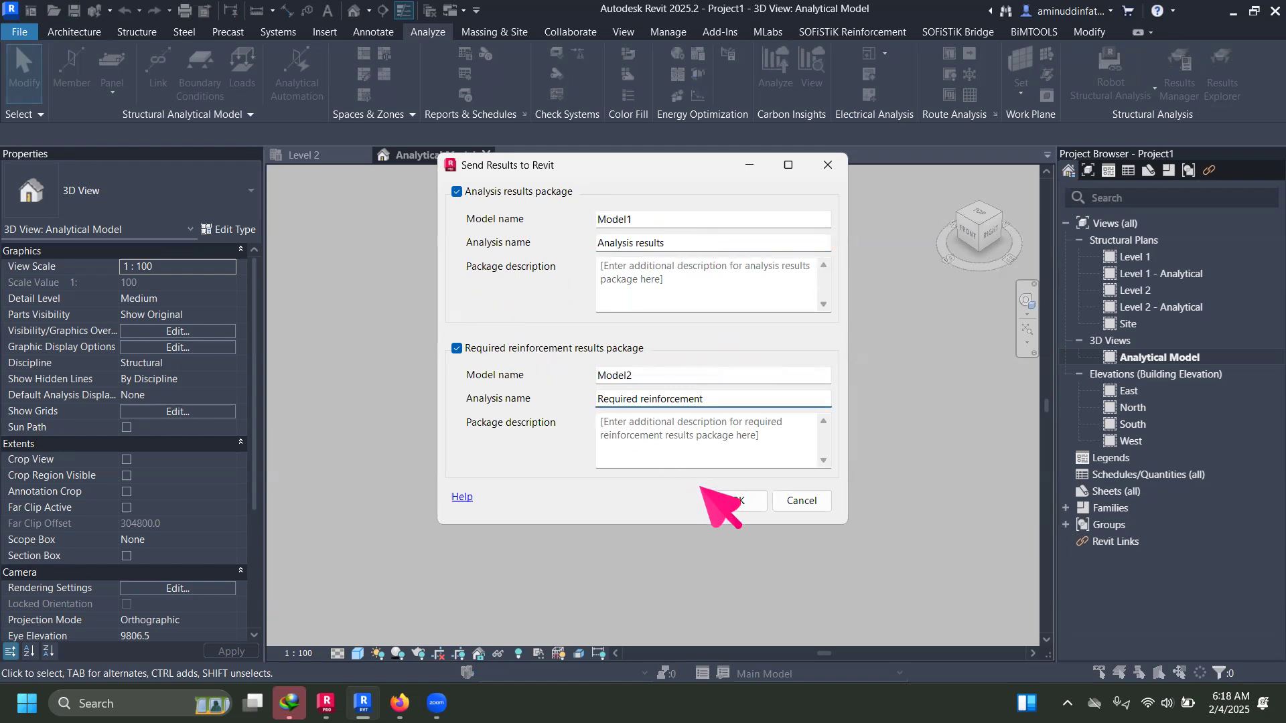
pyautogui.click(738, 503)
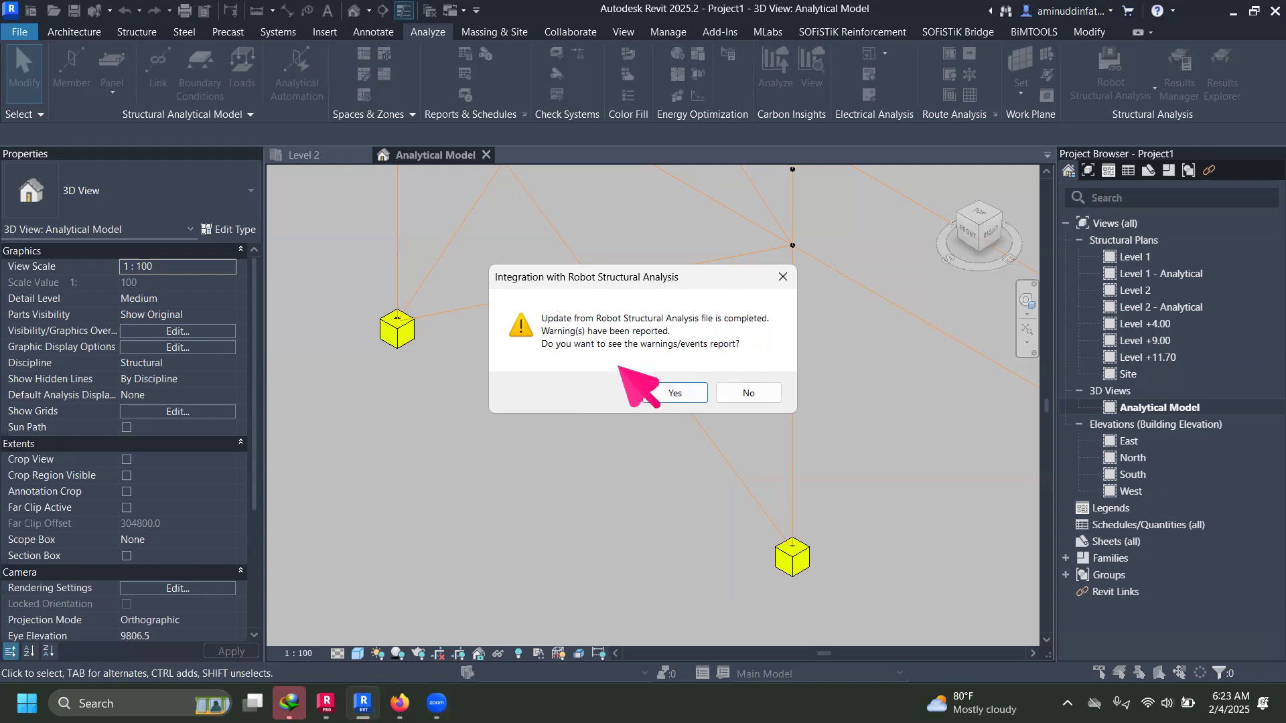
# Step: Read through the warnings and events report of the Robot update and close it
pyautogui.click(675, 393)
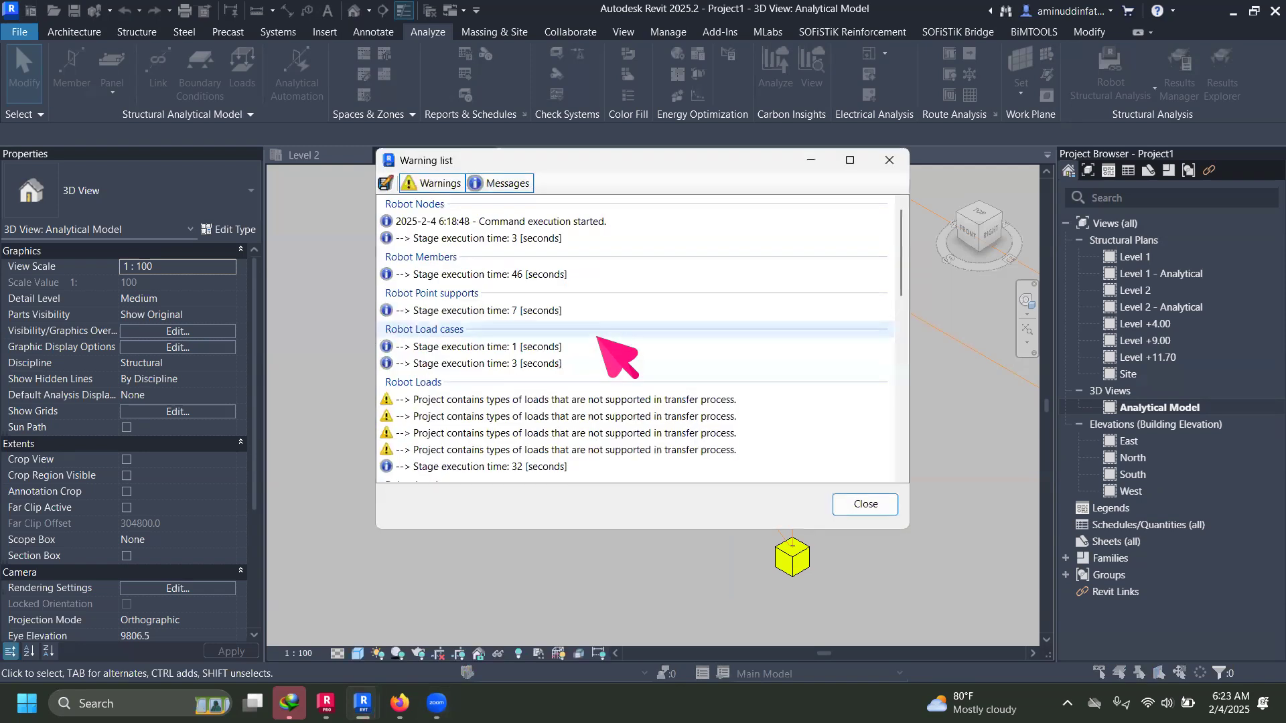
pyautogui.scroll(-3, 466, 312)
pyautogui.scroll(3, 467, 312)
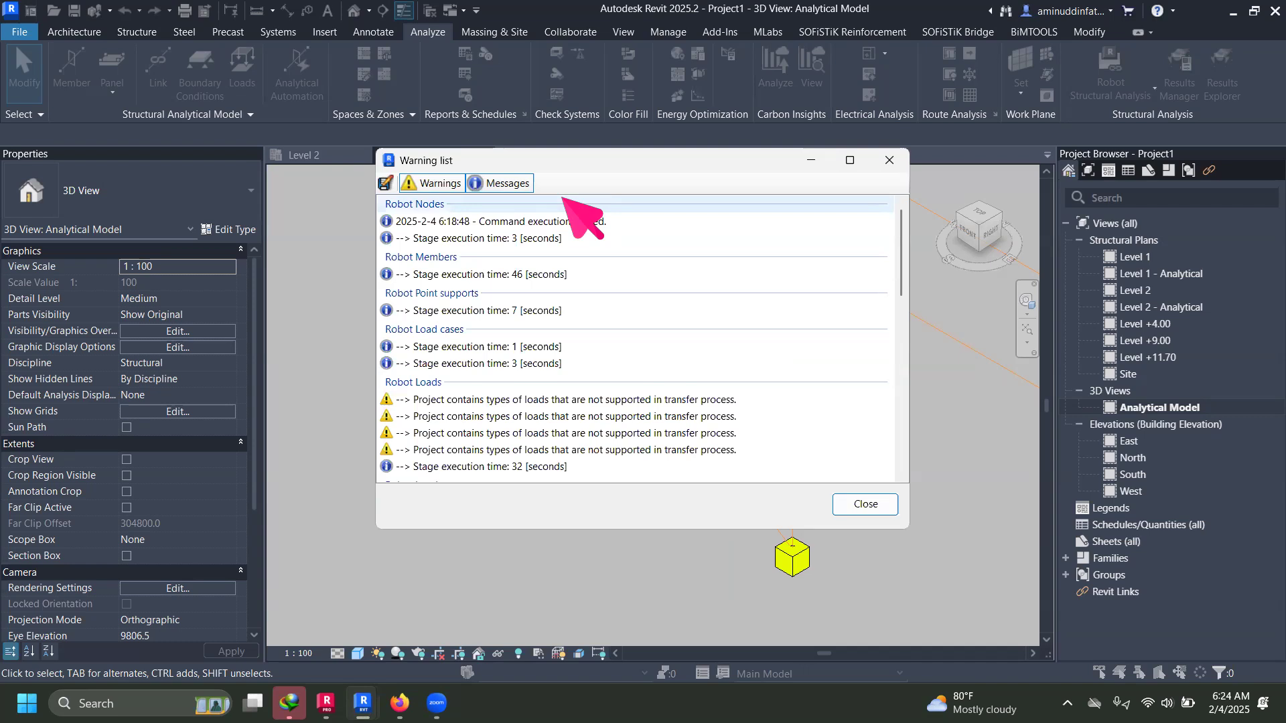
pyautogui.click(868, 505)
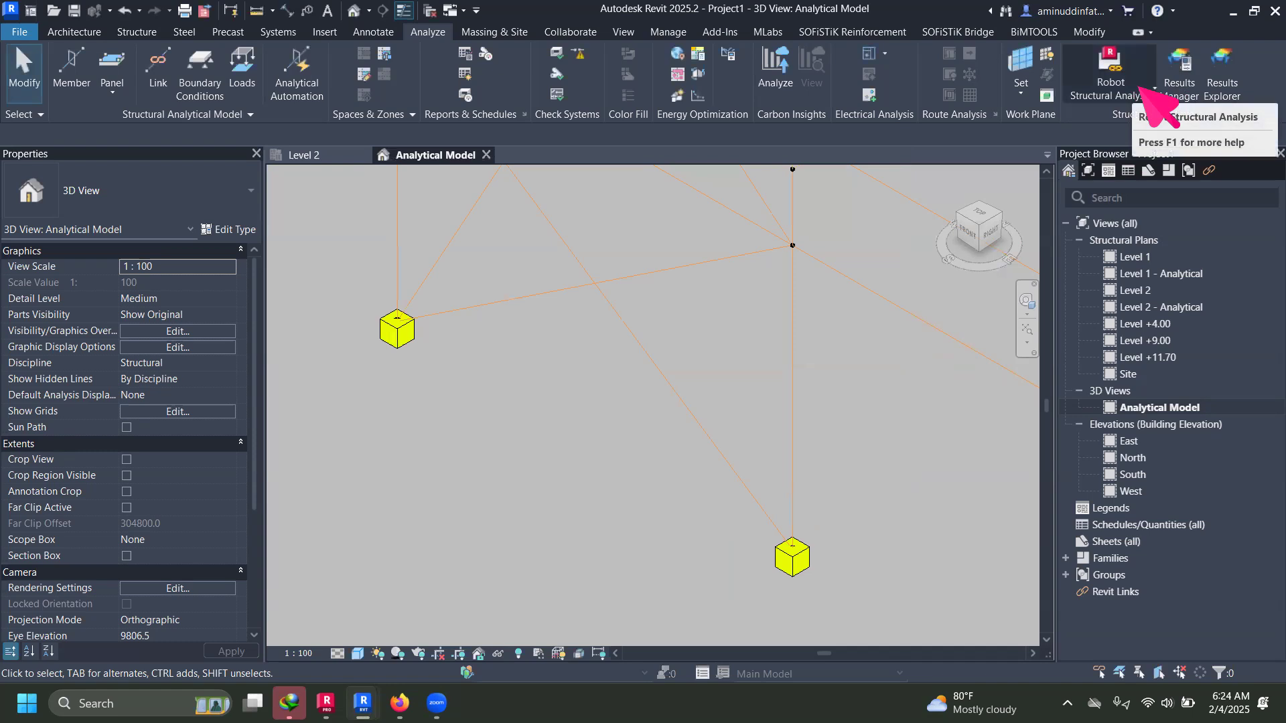
# Step: Examine the whole imported analytical model of the steel building in the 3D view
pyautogui.scroll(-3, 520, 434)
pyautogui.scroll(-5, 523, 438)
pyautogui.moveTo(744, 492); pyautogui.dragTo(686, 448, button='middle')
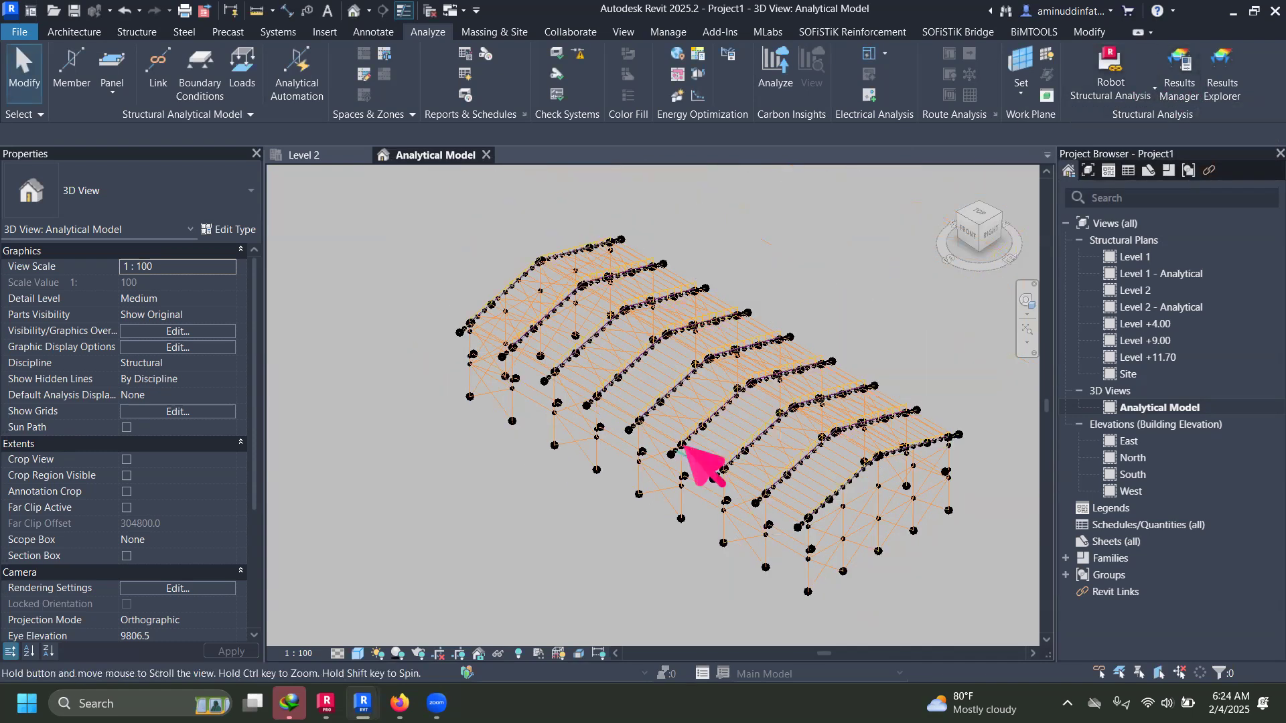
pyautogui.keyDown('shift'); pyautogui.moveTo(827, 499); pyautogui.dragTo(824, 484, button='middle'); pyautogui.keyUp('shift')
pyautogui.moveTo(877, 532); pyautogui.dragTo(828, 500, button='middle')
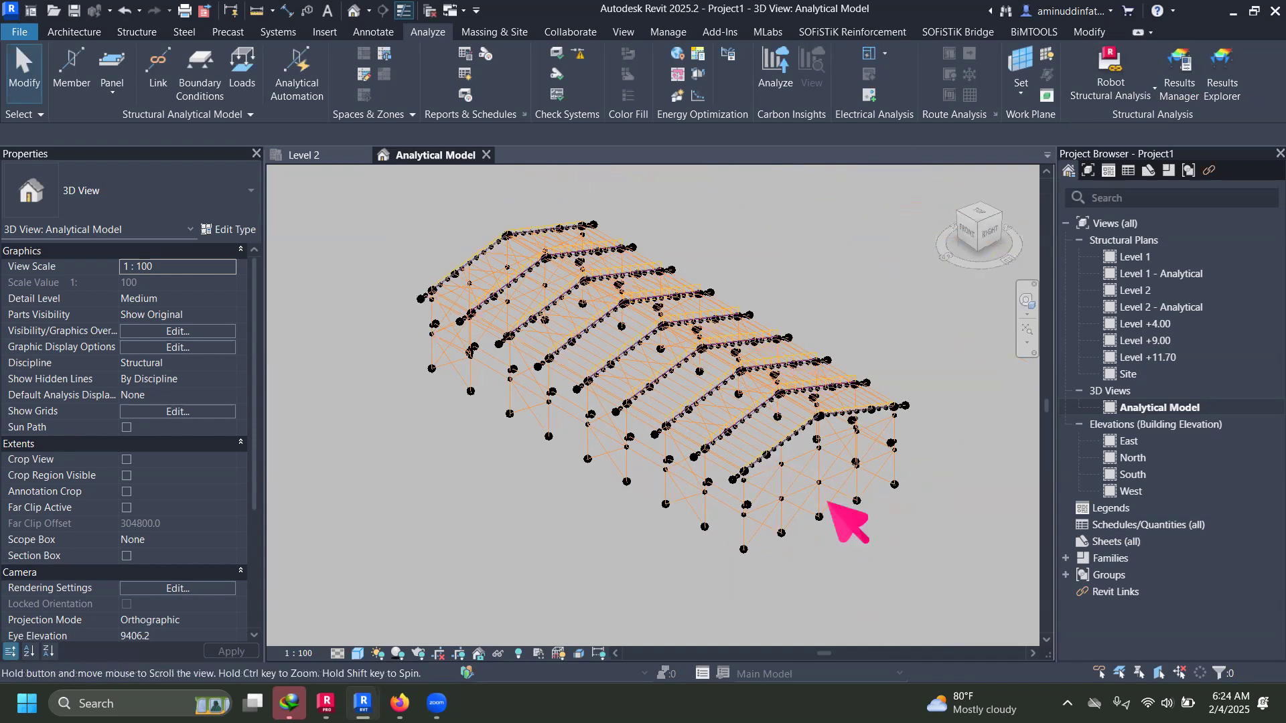
# Step: Inspect the properties of a horizontal analytical beam on Level +4.00 at the building's near end, and deselect it
pyautogui.scroll(2, 864, 506)
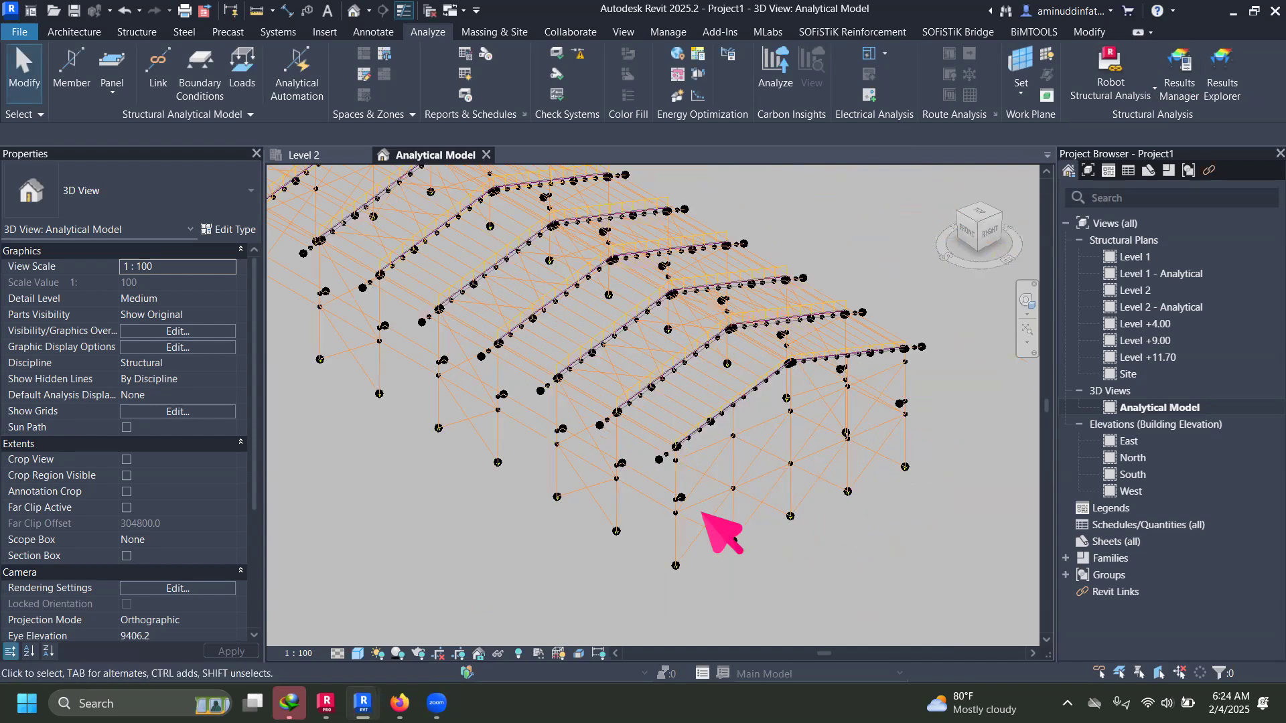
pyautogui.scroll(2, 703, 506)
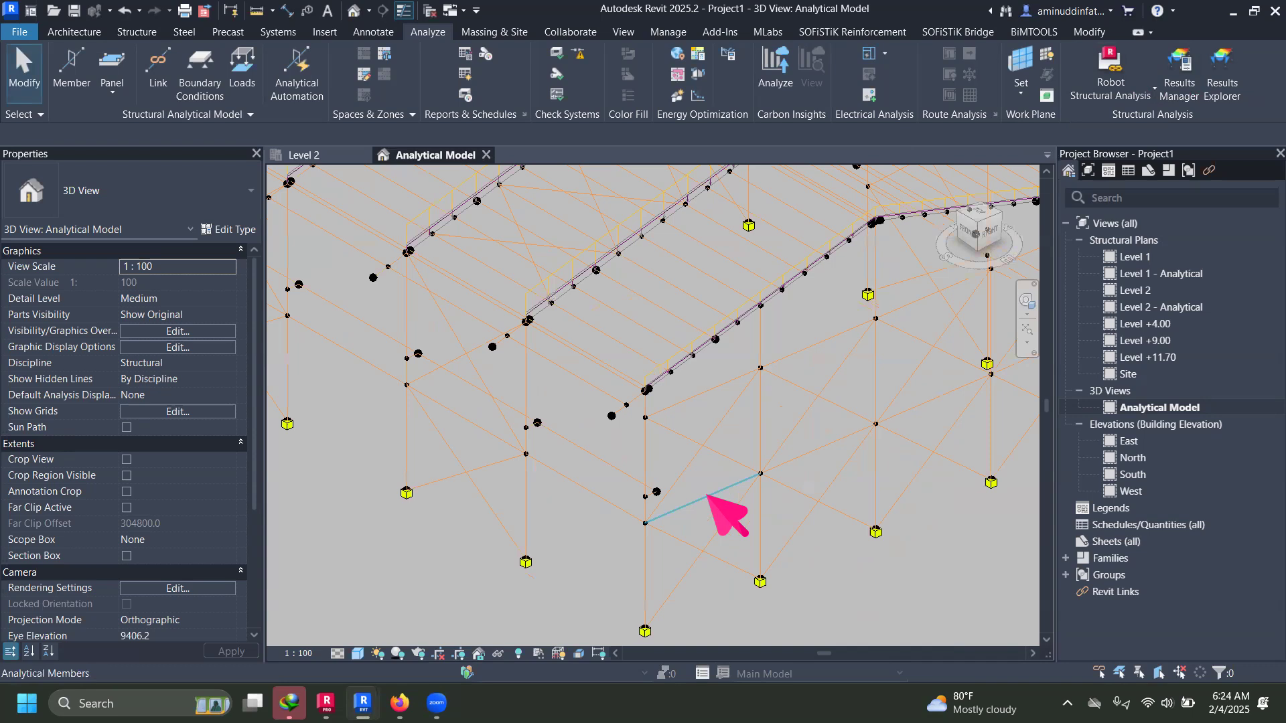
pyautogui.click(702, 498)
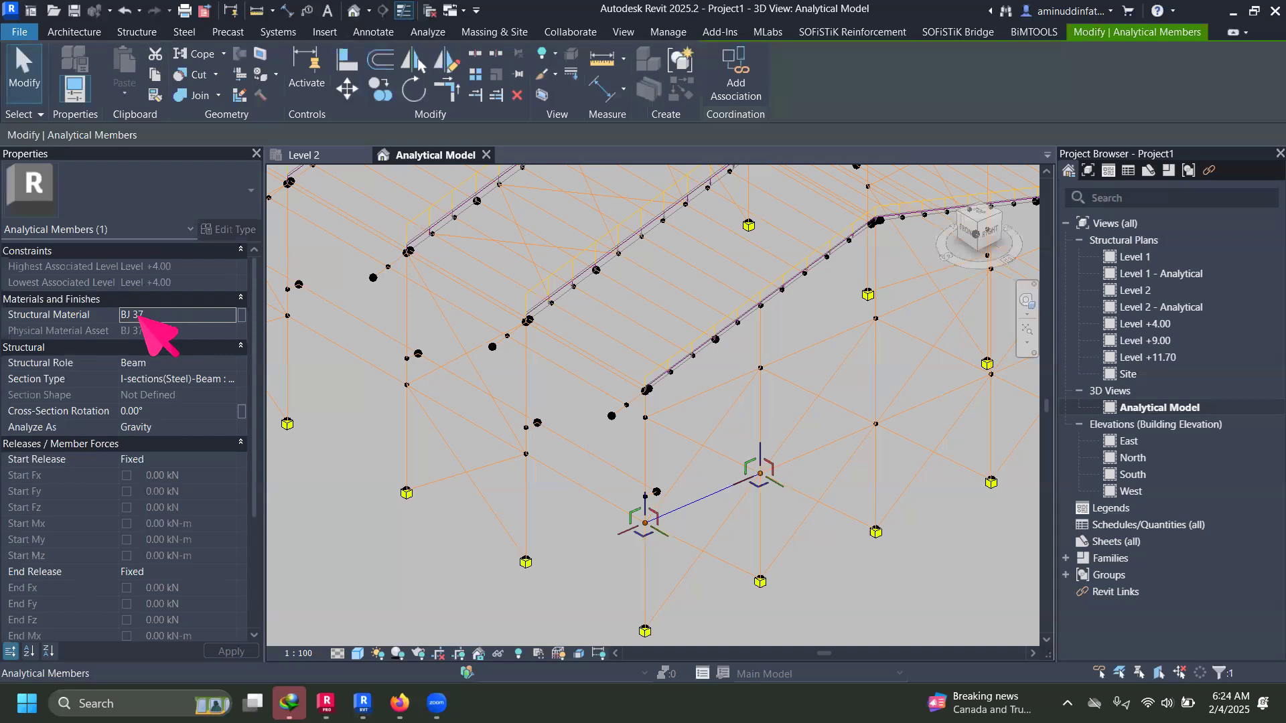
pyautogui.scroll(-1, 551, 408)
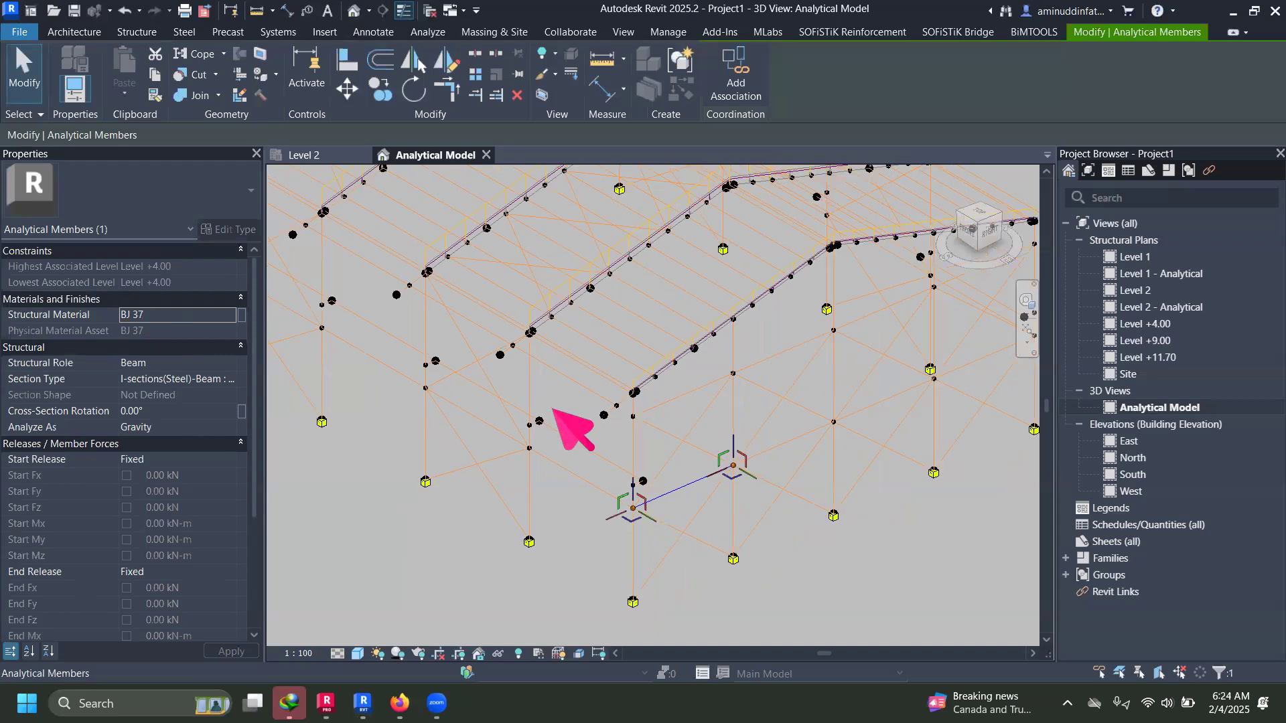
pyautogui.moveTo(830, 332); pyautogui.dragTo(927, 424, button='middle')
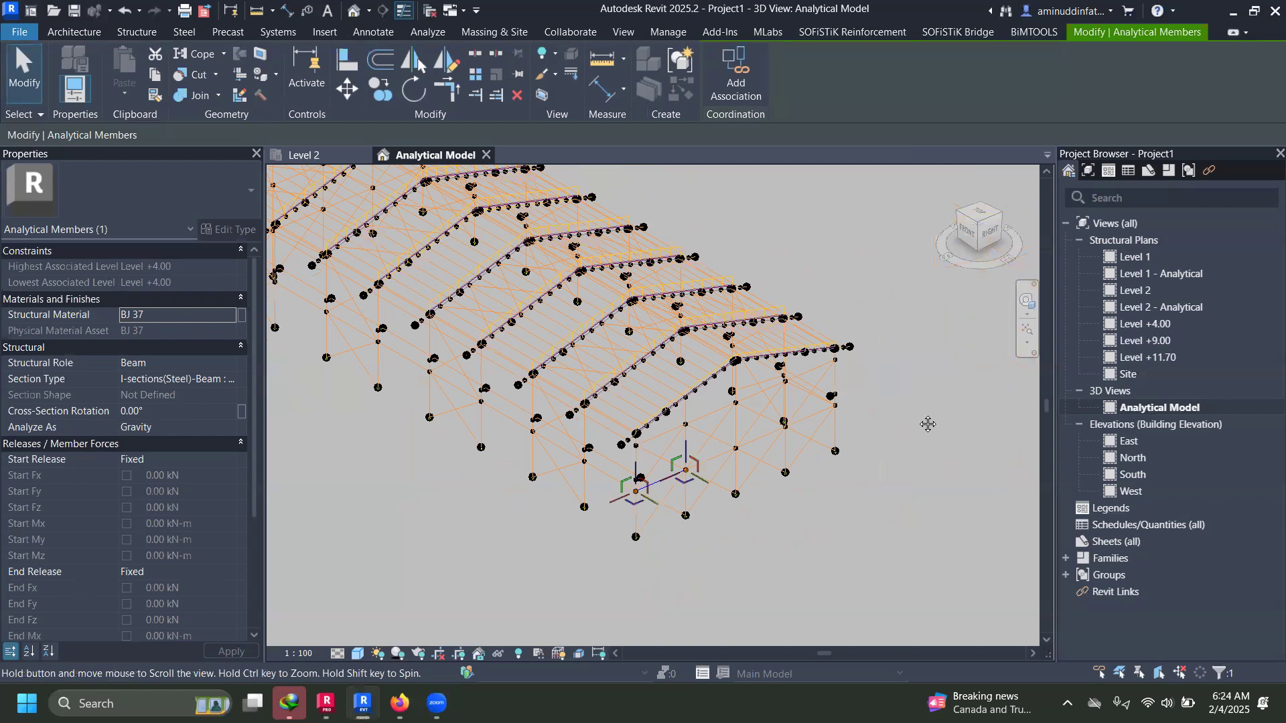
pyautogui.click(860, 282)
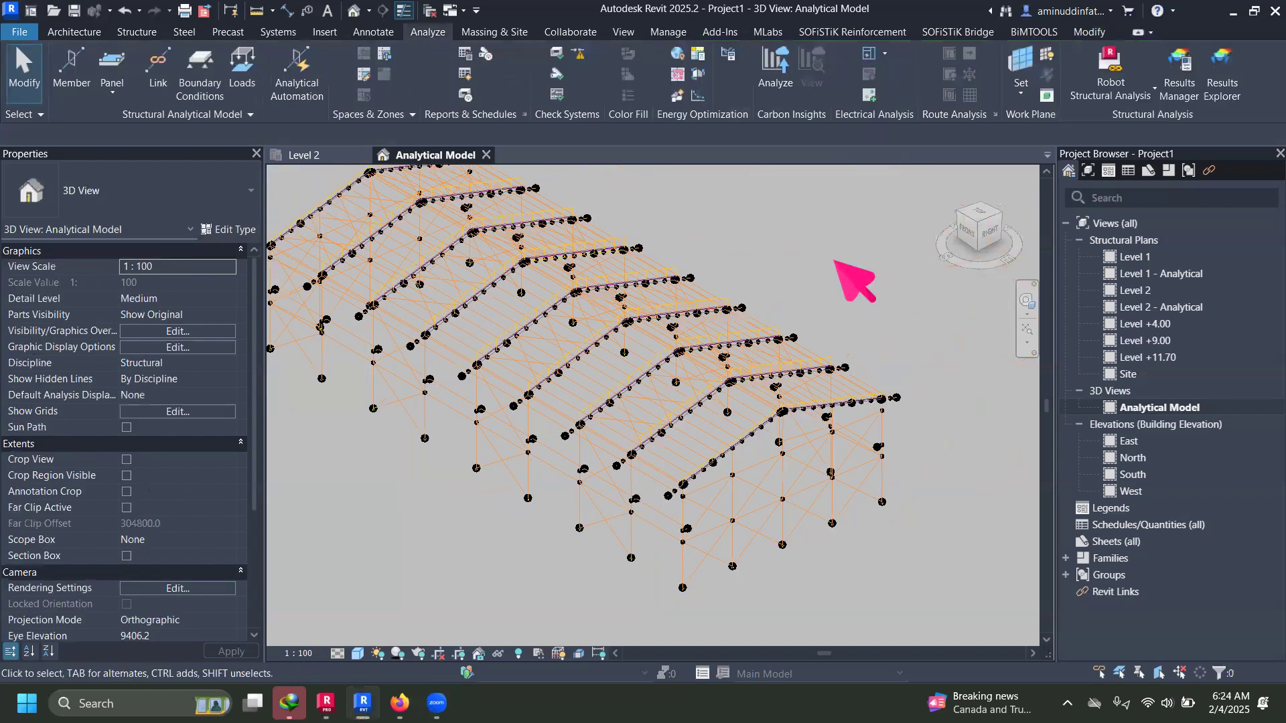
# Step: Open the Results Explorer for the analytical model and set the load case to ULS10 = 1,2 D + 1,6 Lr + 0,5 Wind Y-
pyautogui.click(1223, 67)
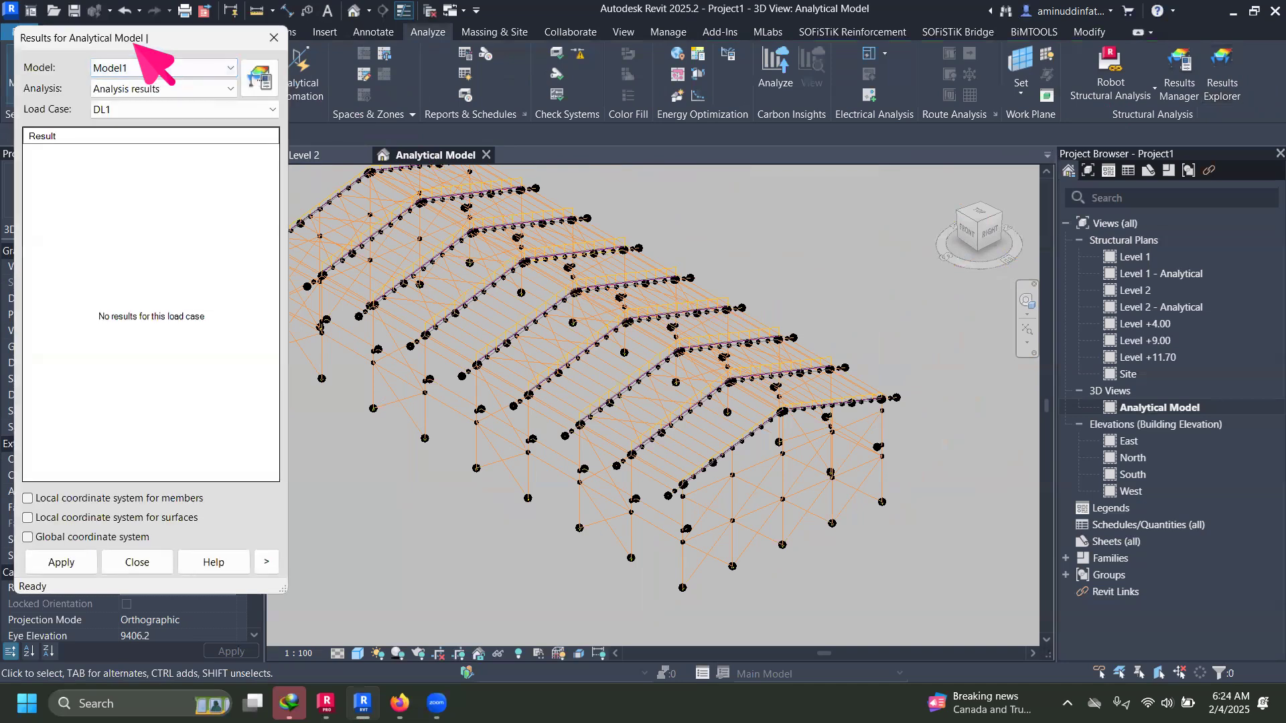
pyautogui.moveTo(139, 39); pyautogui.dragTo(279, 57)
pyautogui.click(338, 127)
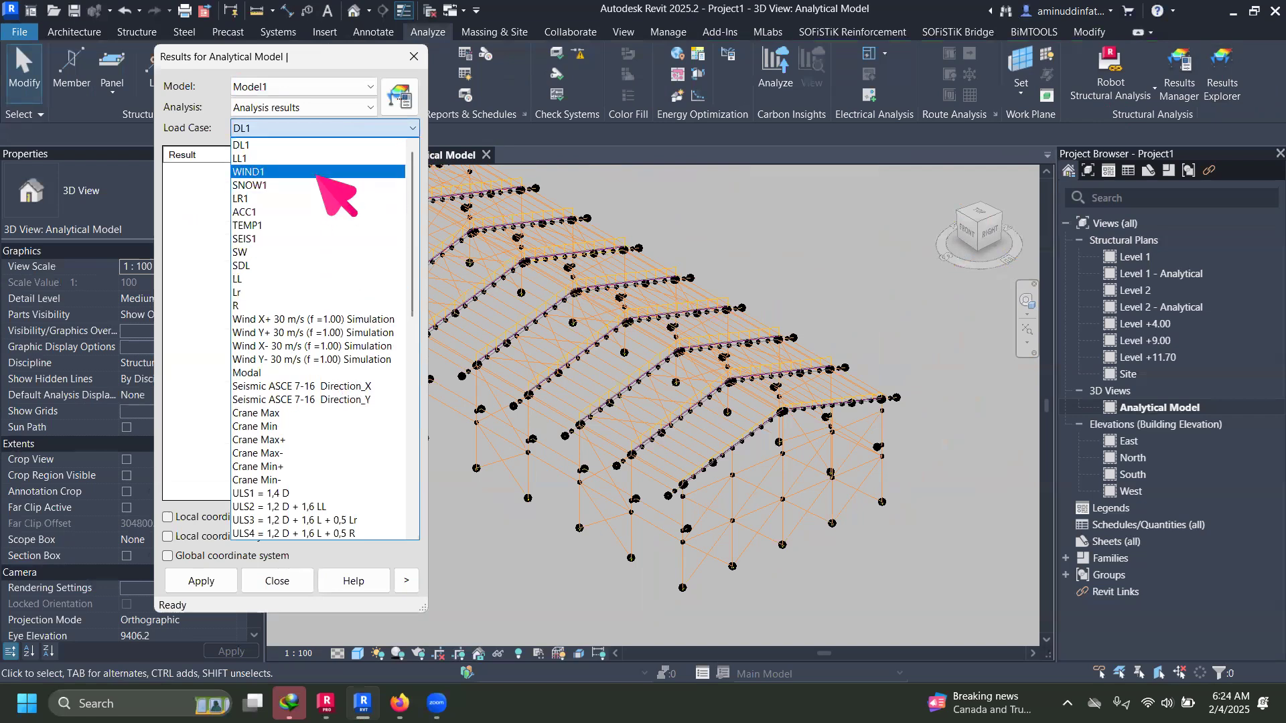
pyautogui.scroll(-1, 302, 360)
pyautogui.scroll(-13, 303, 362)
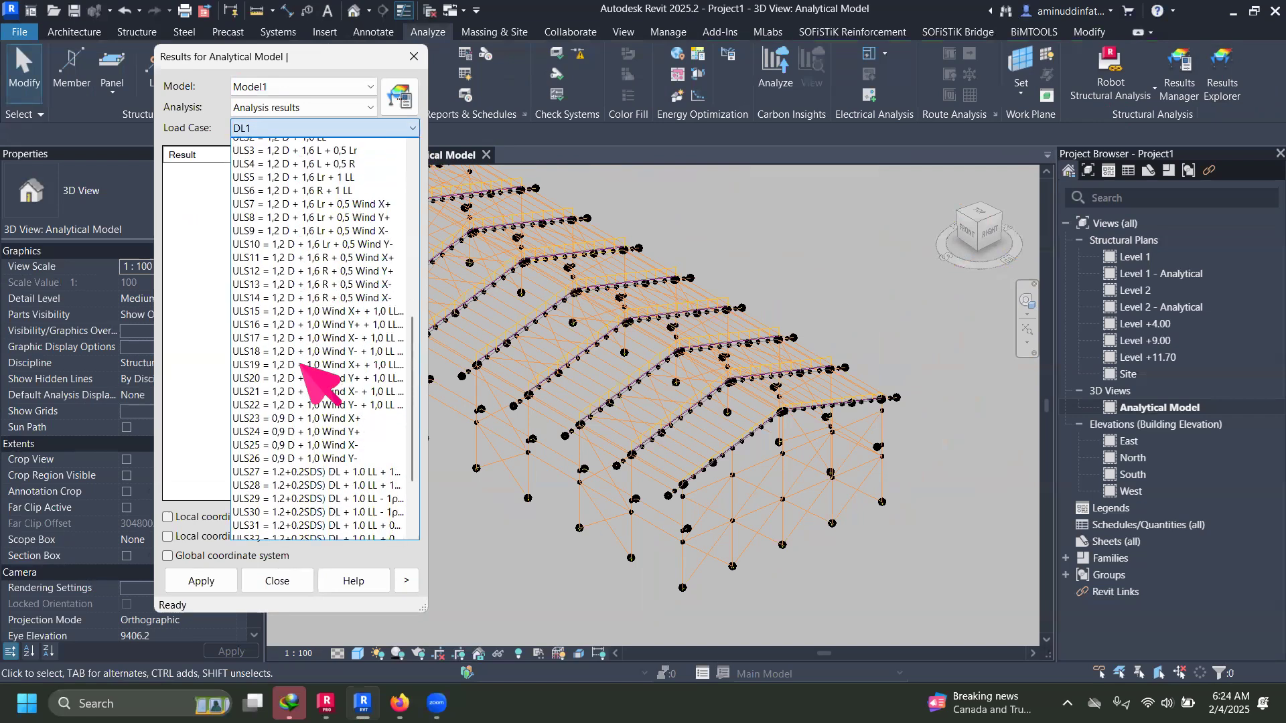
pyautogui.scroll(13, 303, 362)
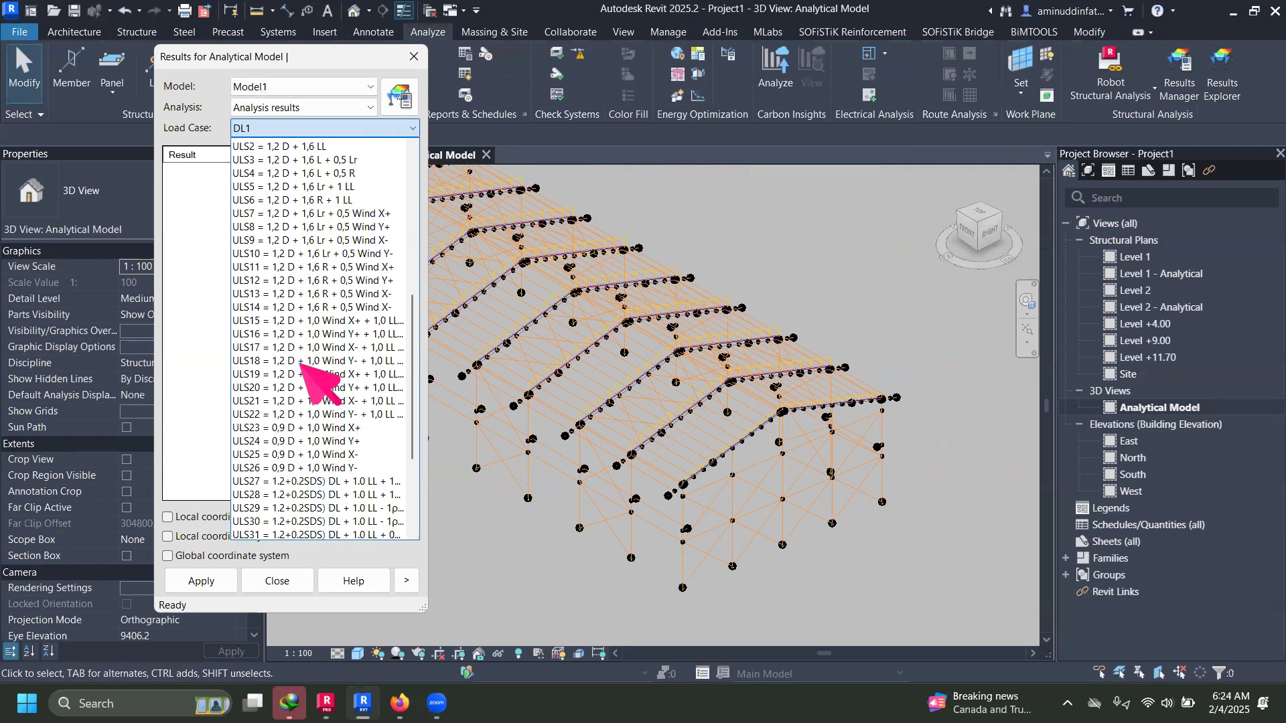
pyautogui.scroll(-5, 301, 362)
pyautogui.scroll(-1, 296, 365)
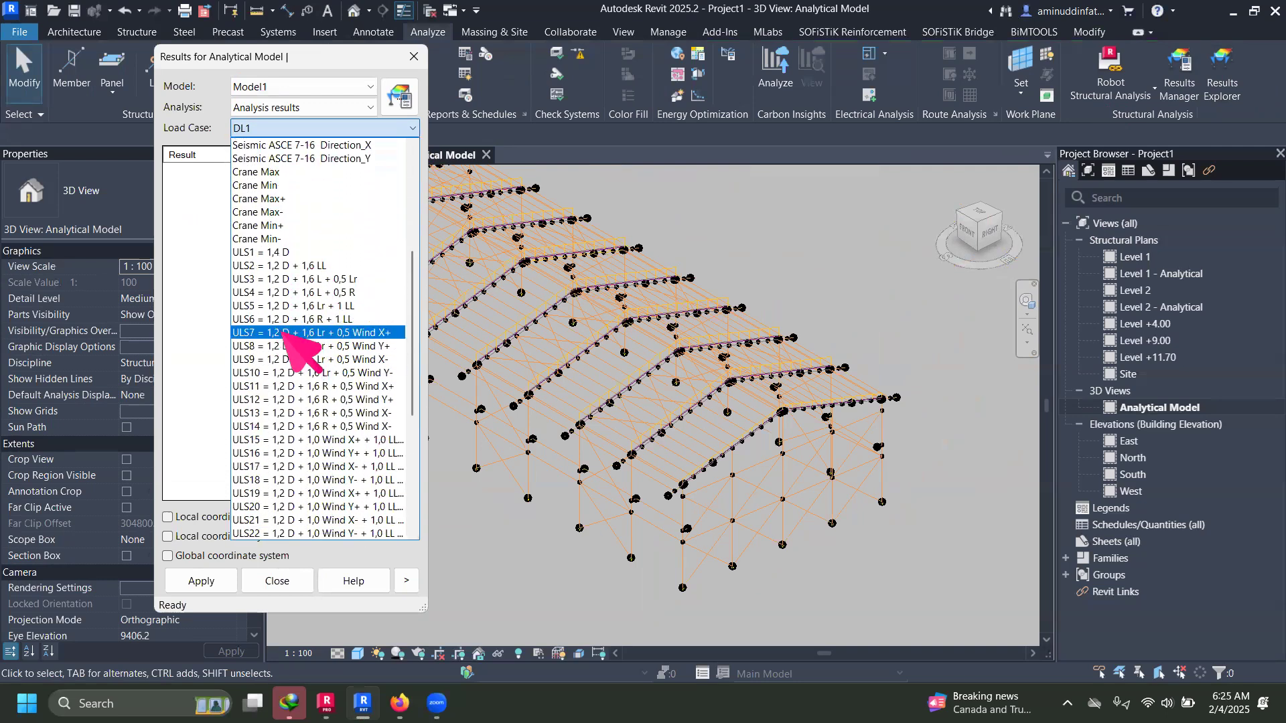
pyautogui.click(279, 254)
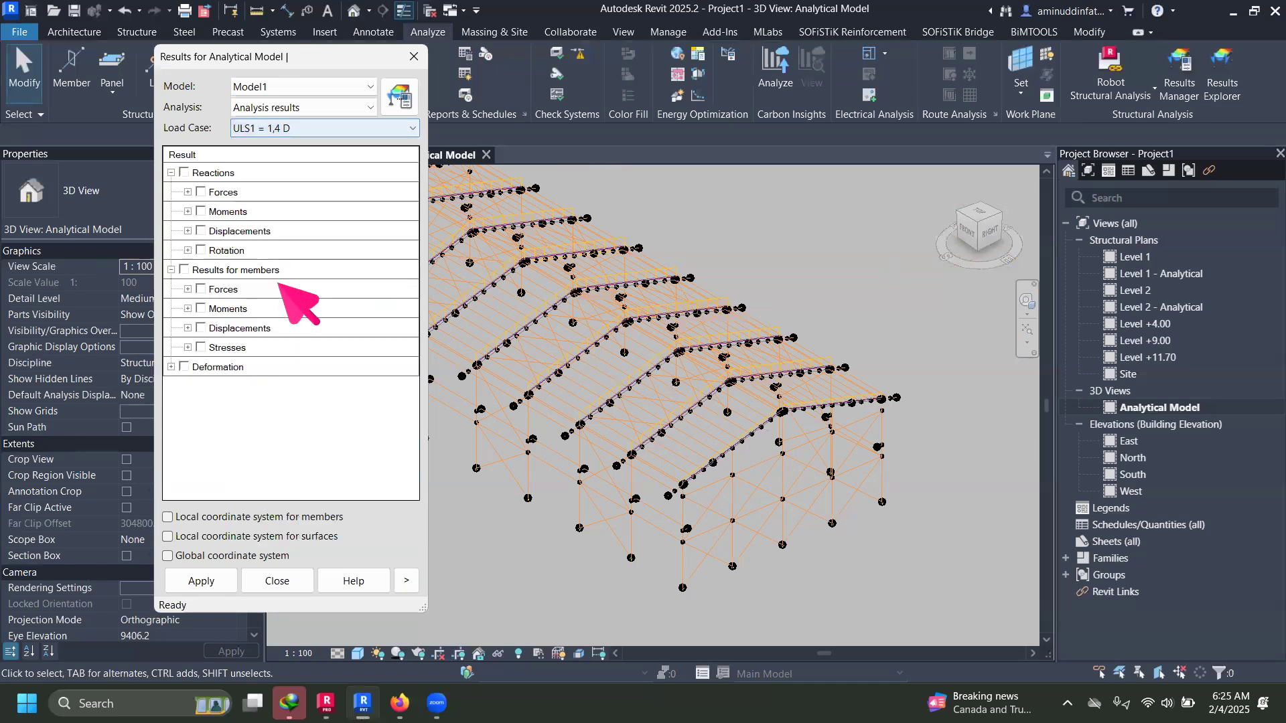
pyautogui.click(334, 123)
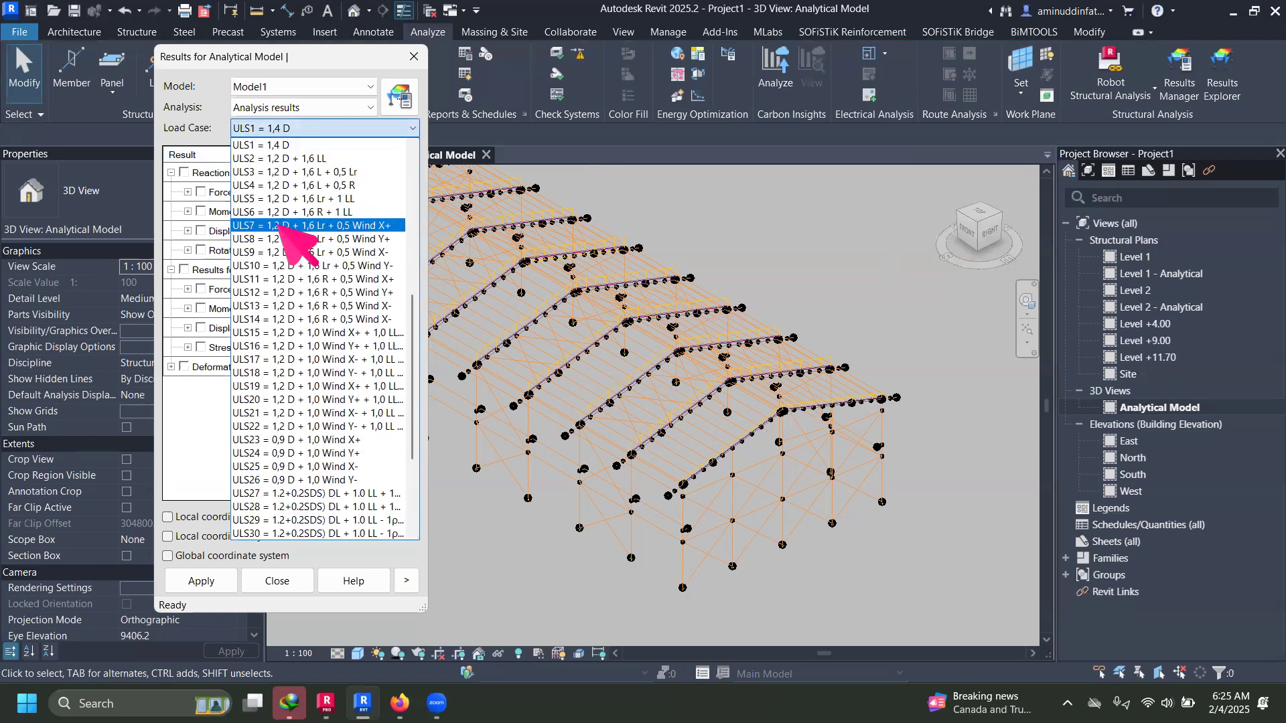
pyautogui.click(294, 266)
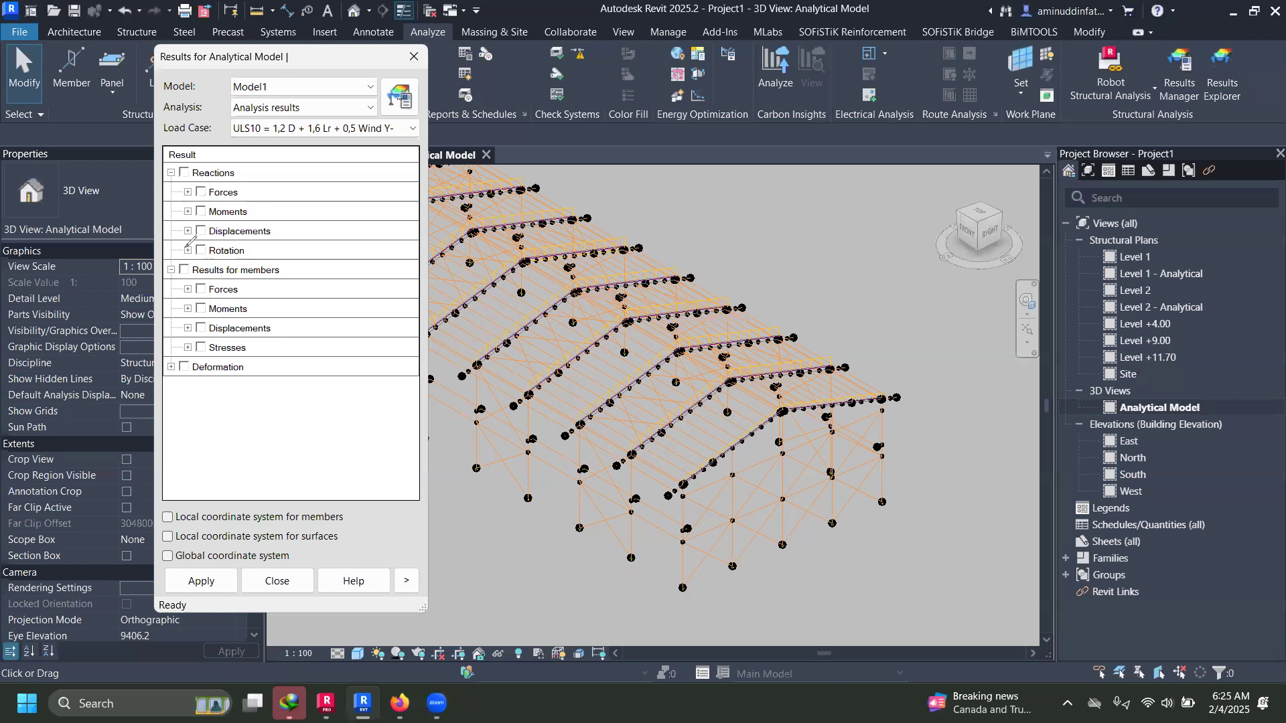
pyautogui.moveTo(249, 160); pyautogui.dragTo(235, 177)
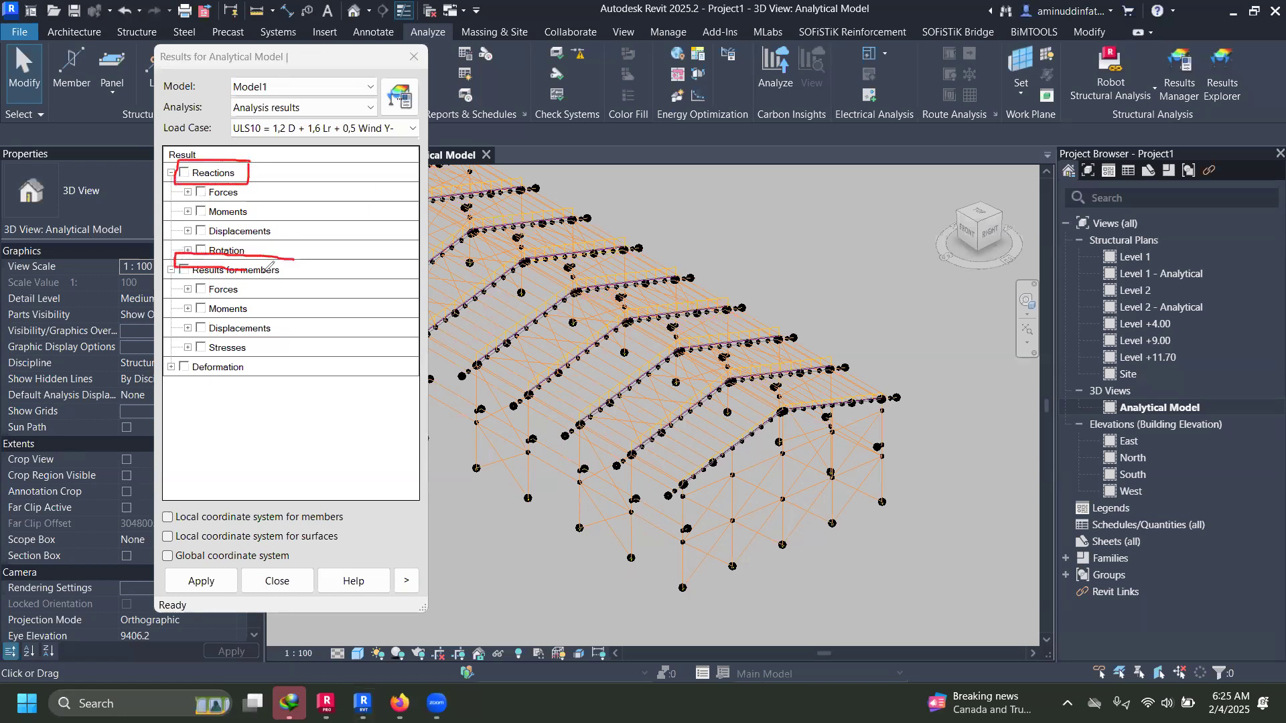
pyautogui.moveTo(175, 400); pyautogui.dragTo(256, 353)
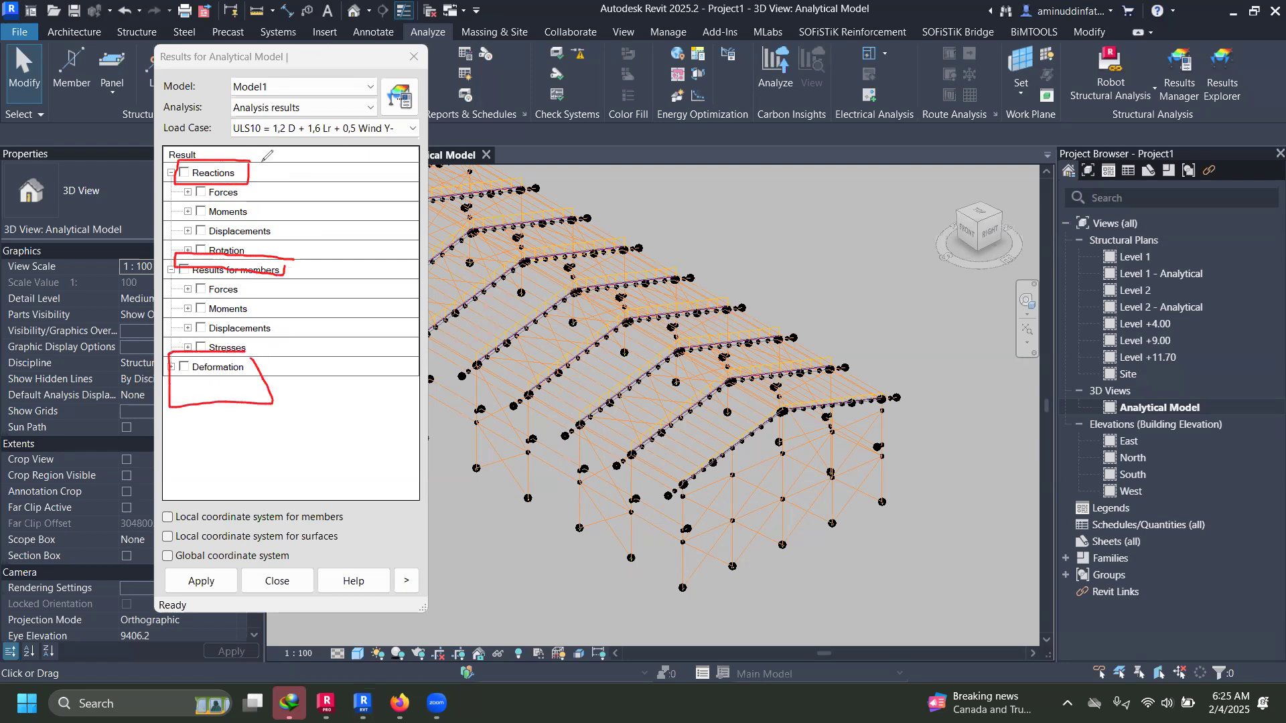
pyautogui.moveTo(271, 158); pyautogui.dragTo(291, 210)
pyautogui.moveTo(271, 141)
pyautogui.mouseDown()
pyautogui.moveTo(171, 150)
pyautogui.moveTo(278, 228)
pyautogui.moveTo(275, 172)
pyautogui.mouseUp()
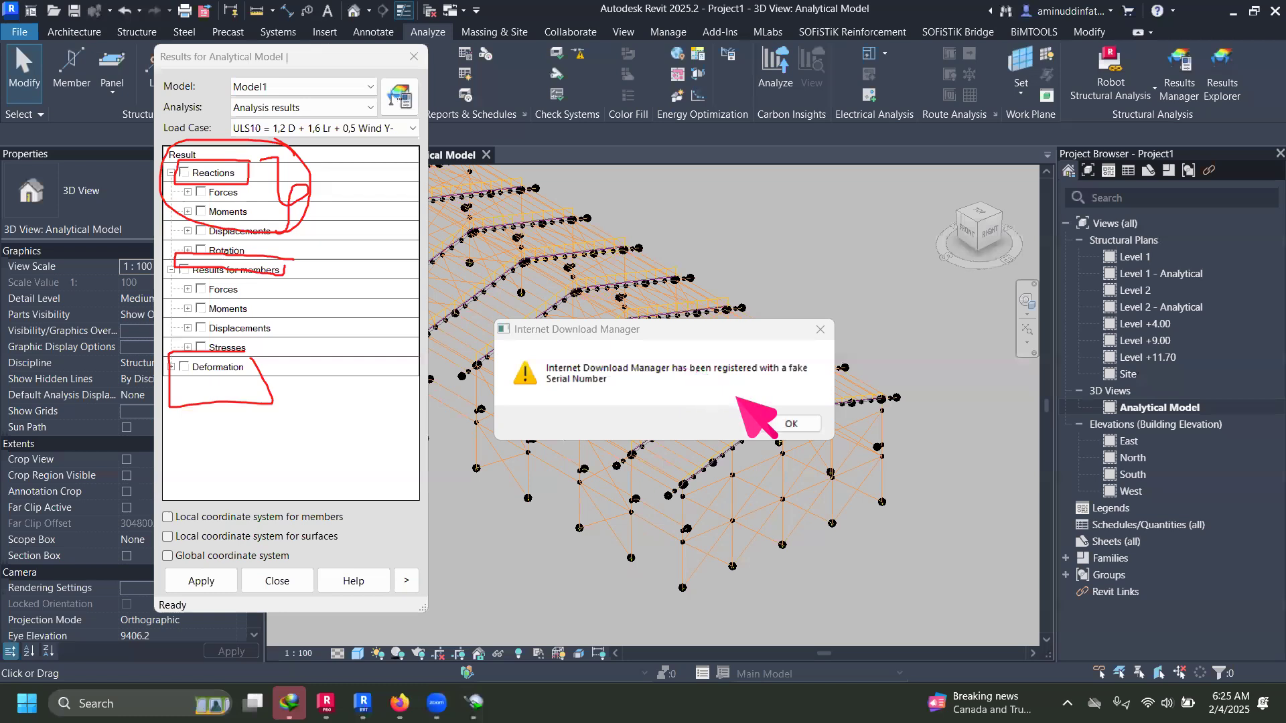
pyautogui.click(789, 422)
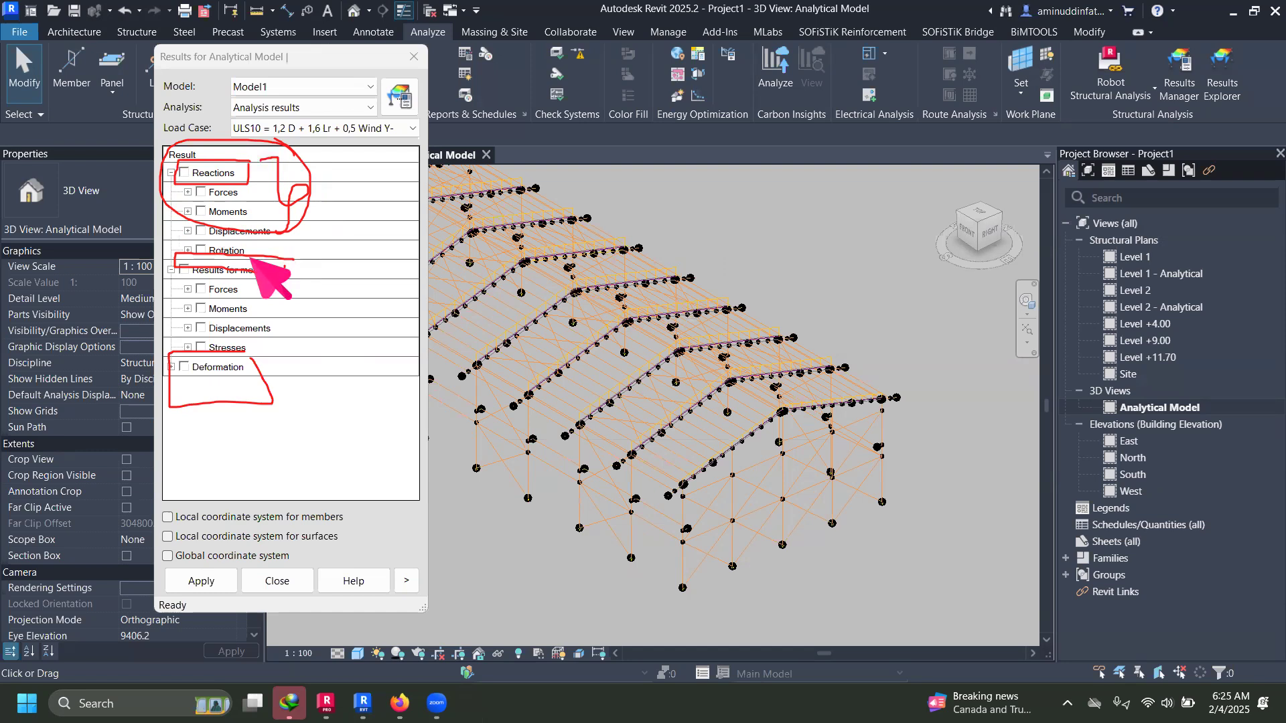
pyautogui.moveTo(284, 271); pyautogui.dragTo(174, 273)
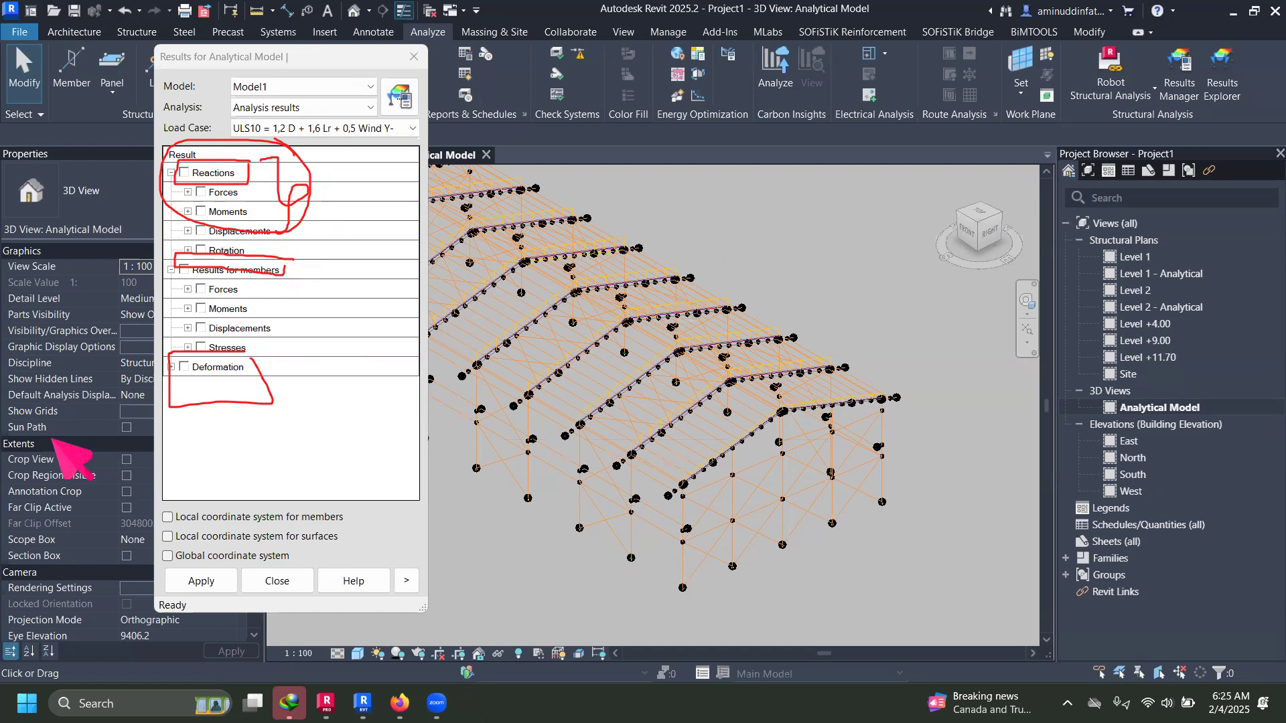
pyautogui.press('Escape')
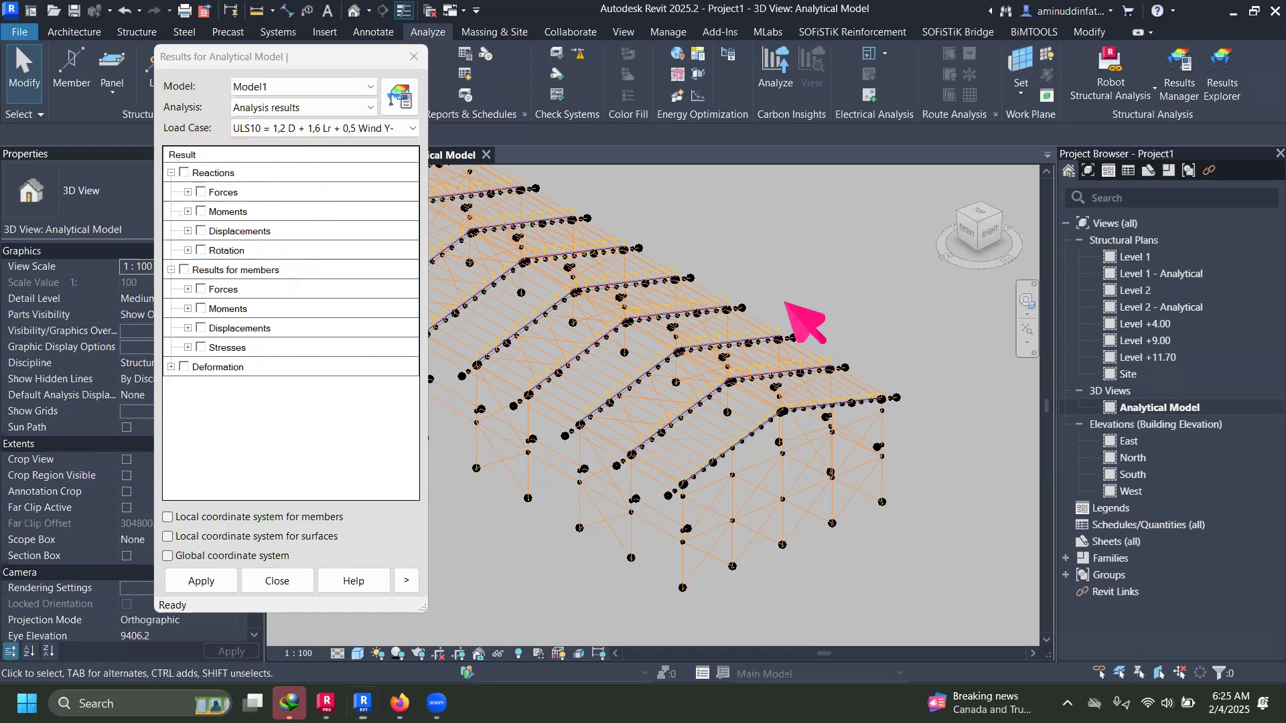
# Step: Display only Moments My from the member results on the analytical model and view the diagrams across the whole building
pyautogui.click(306, 415)
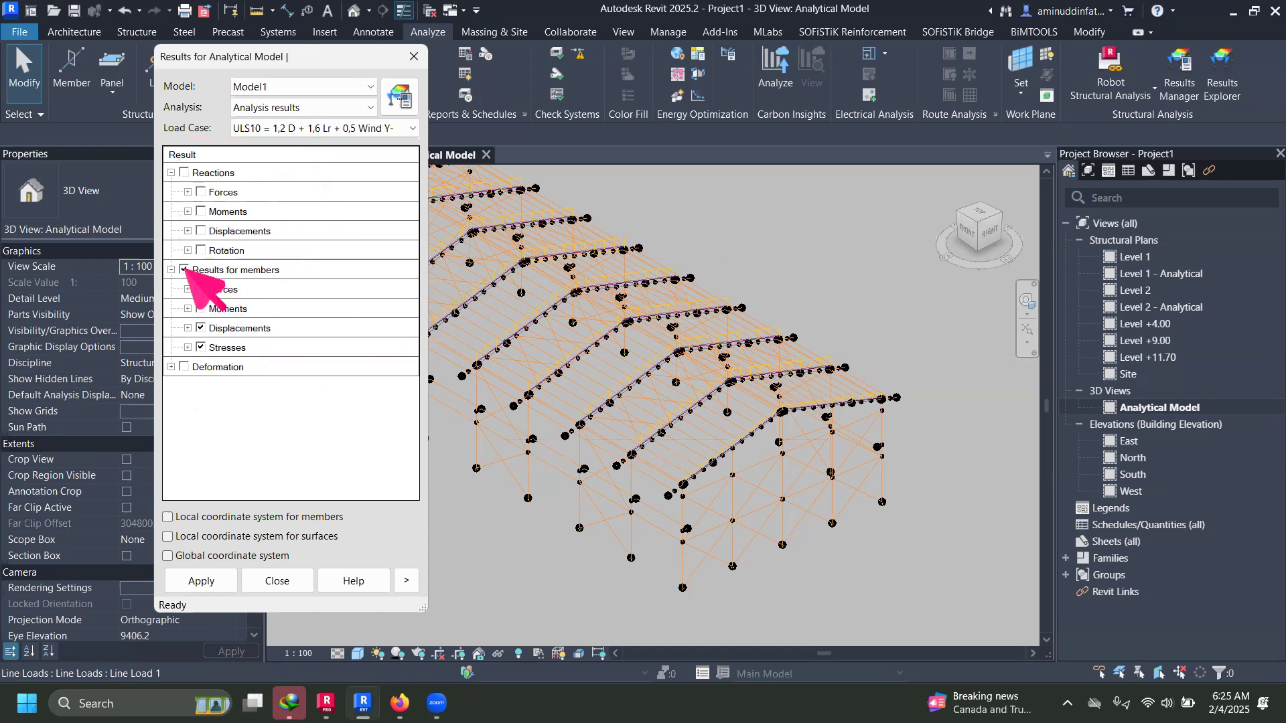
pyautogui.click(201, 328)
pyautogui.click(201, 347)
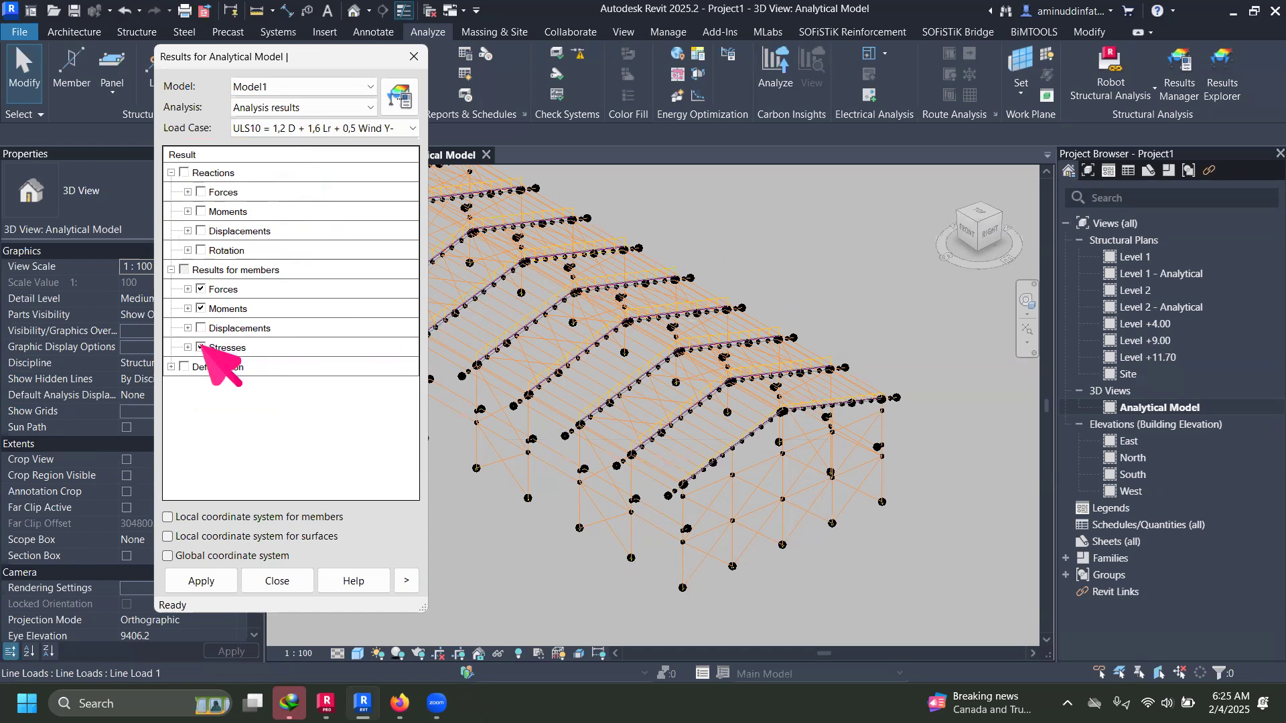
pyautogui.click(201, 289)
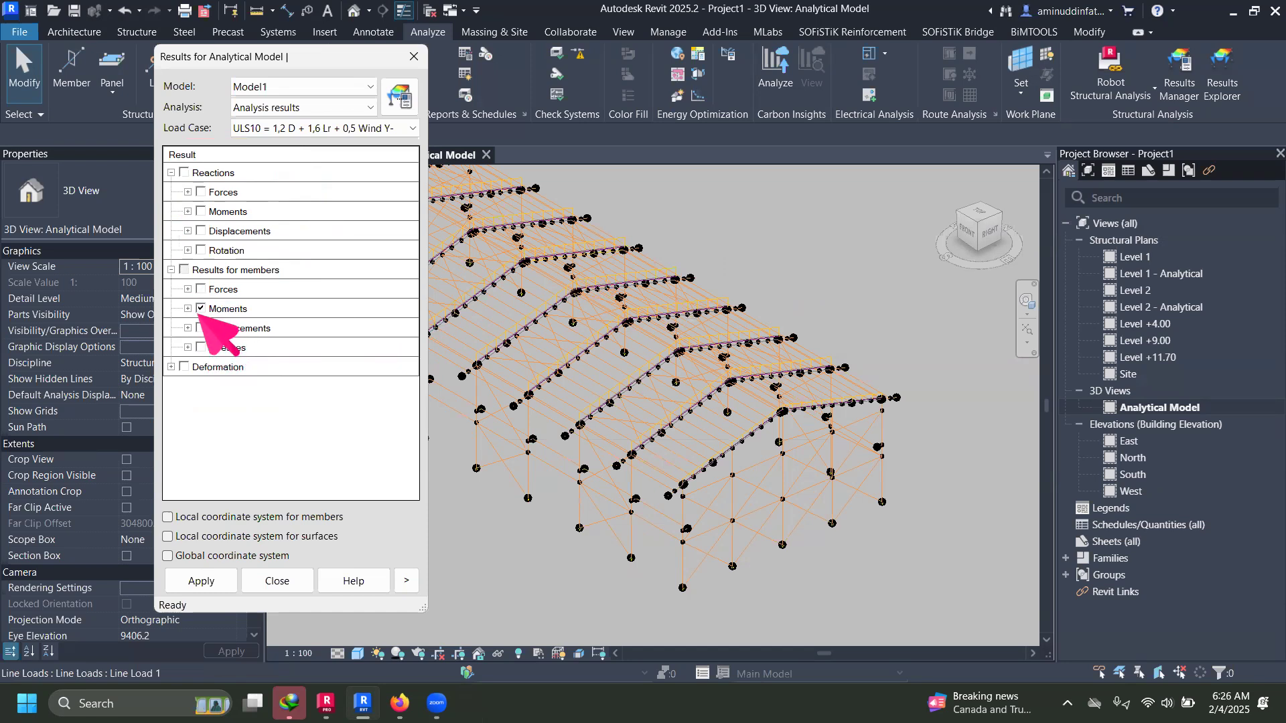
pyautogui.click(189, 308)
pyautogui.click(217, 367)
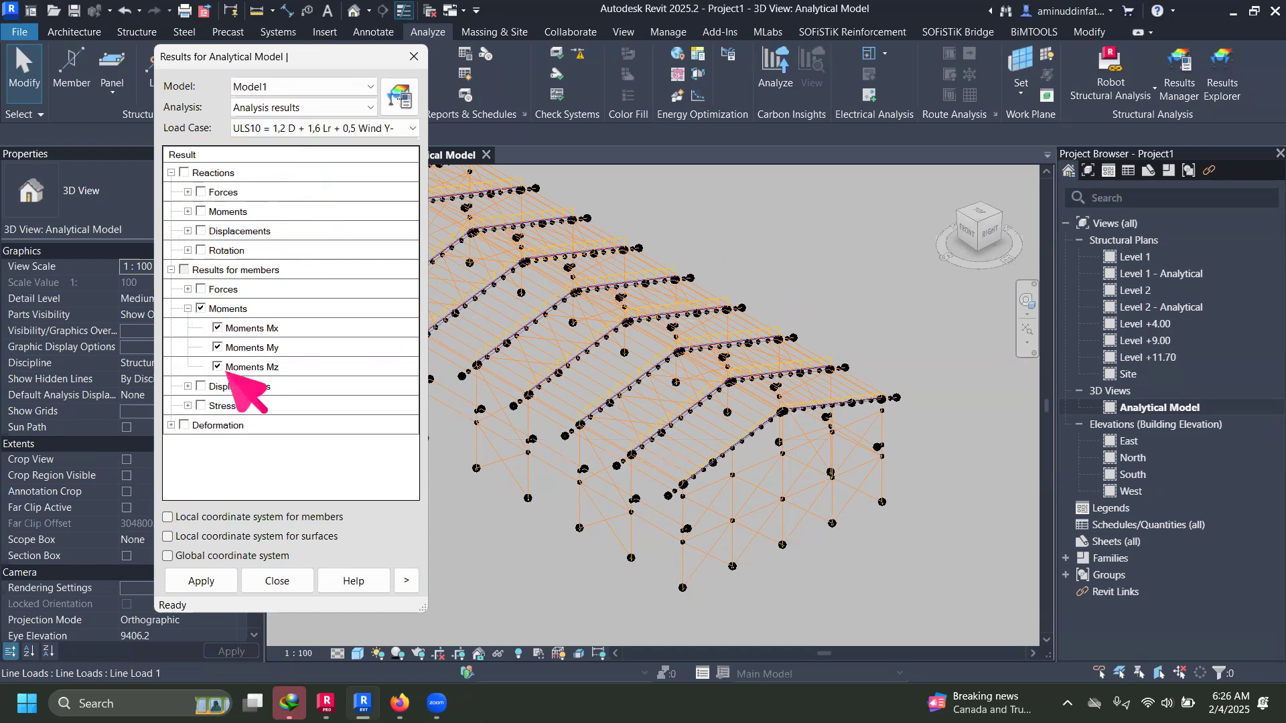
pyautogui.click(217, 328)
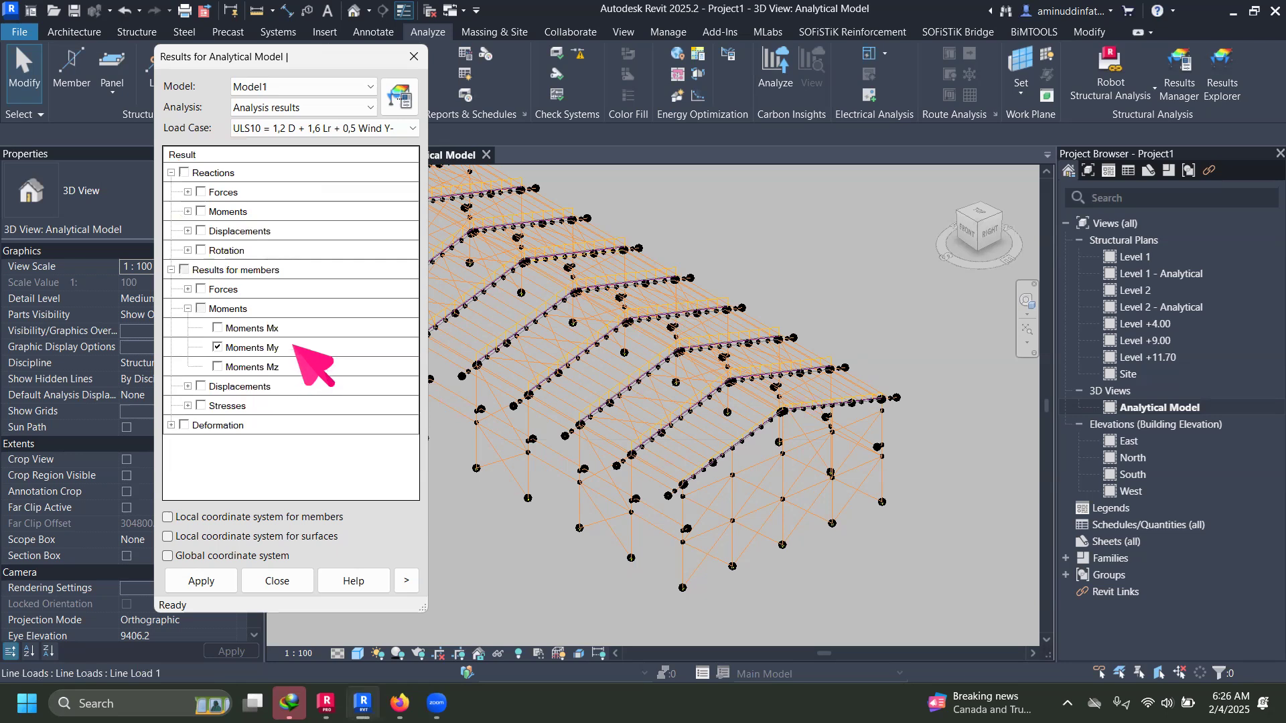
pyautogui.click(202, 581)
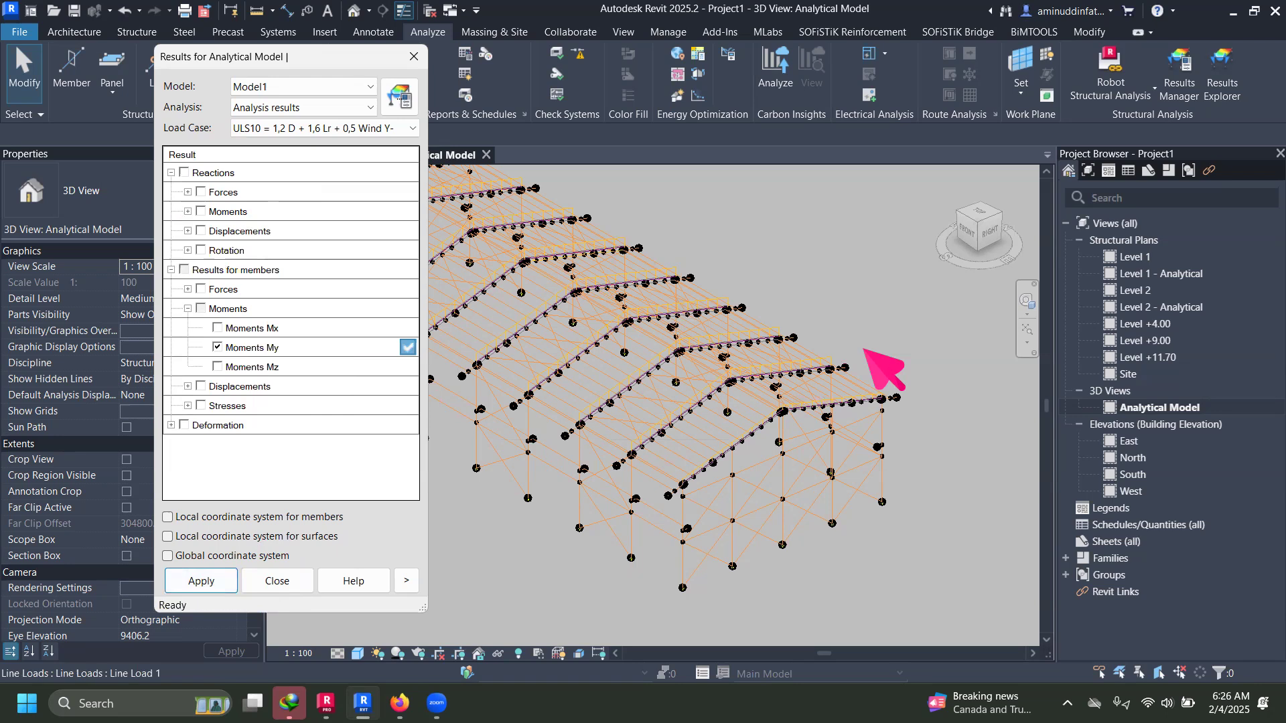
pyautogui.scroll(-3, 870, 369)
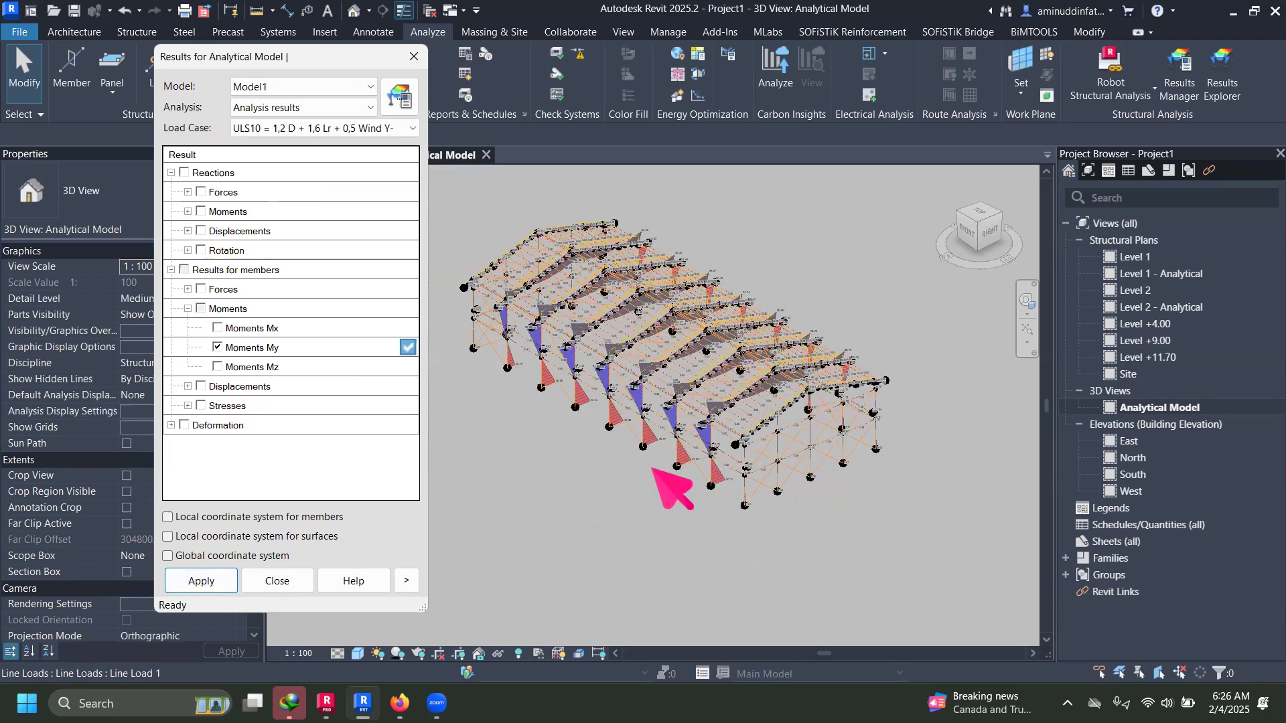
pyautogui.moveTo(652, 468); pyautogui.dragTo(676, 489, button='middle')
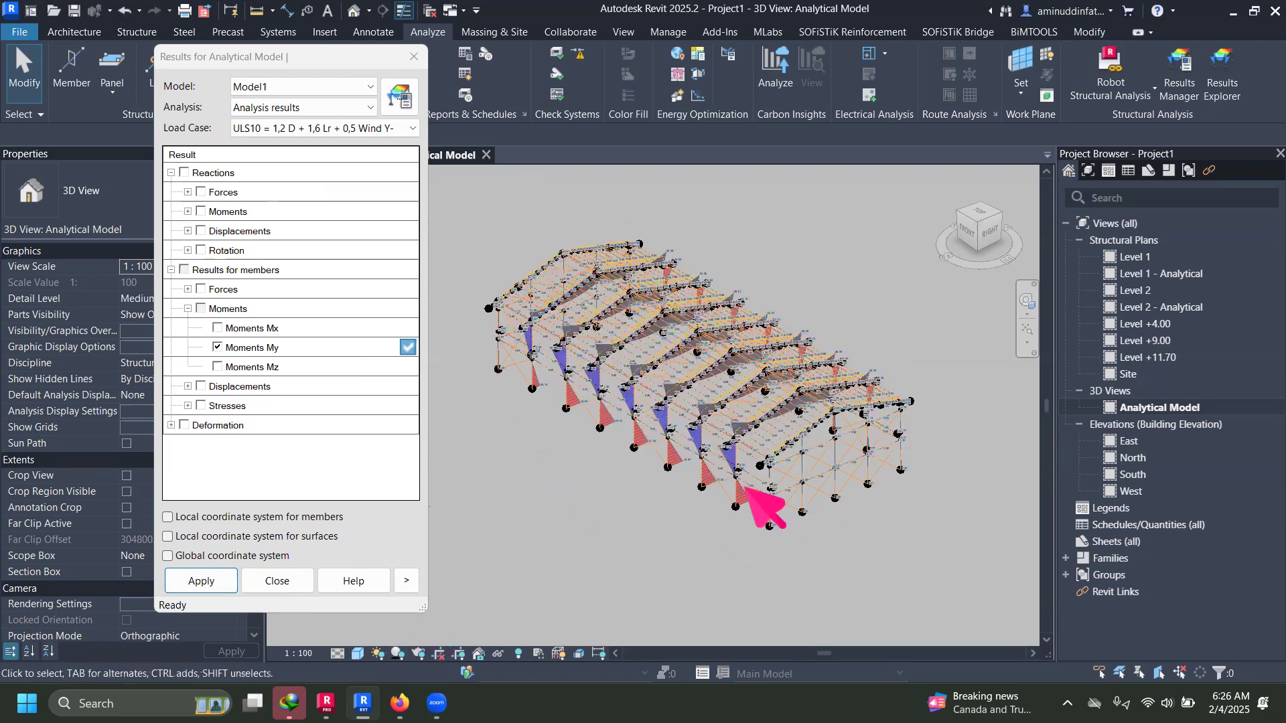
# Step: Switch to Robot Structural Analysis and display the My Moment diagrams on the building's members
pyautogui.hotkey('alt', 'Tab')
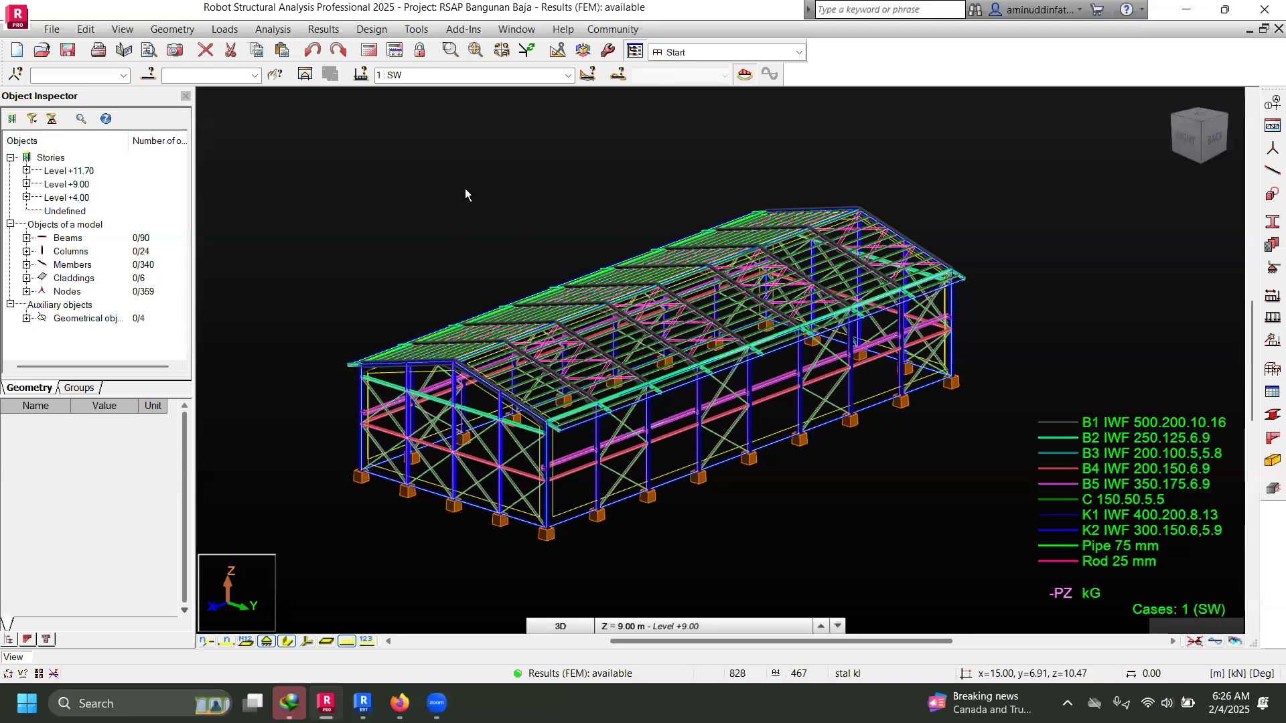
pyautogui.click(321, 30)
pyautogui.click(372, 89)
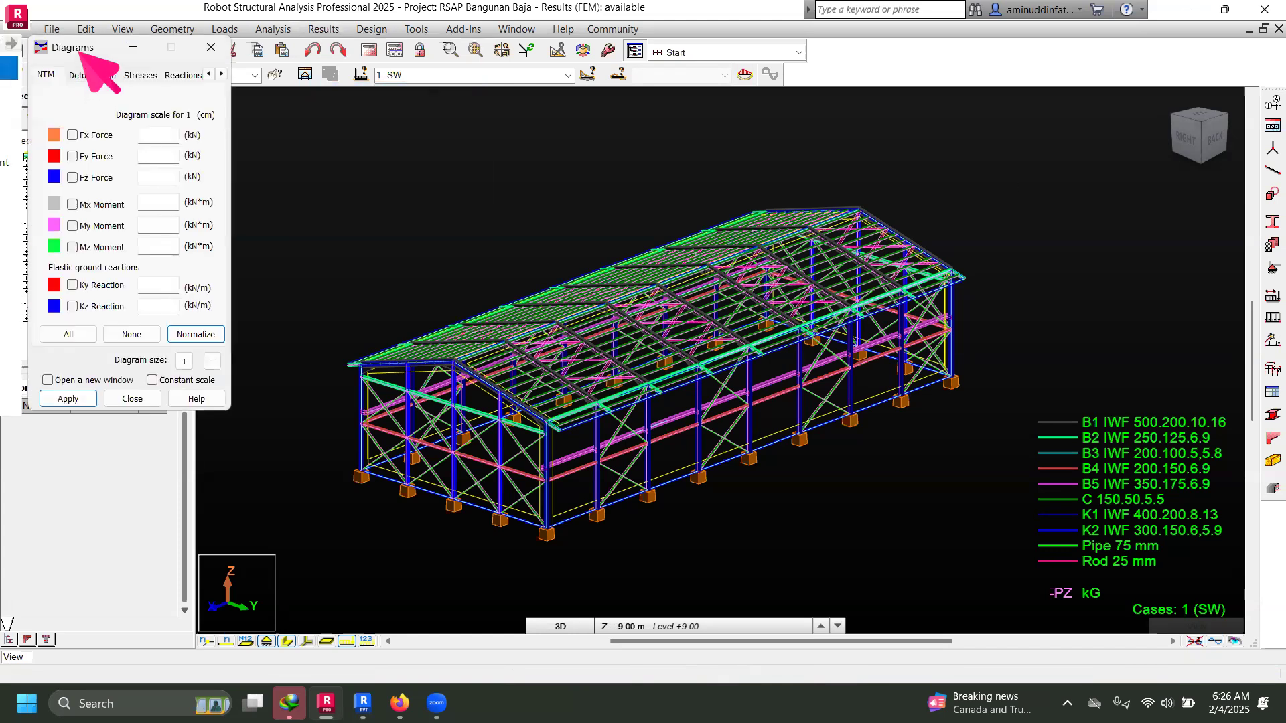
pyautogui.moveTo(81, 54); pyautogui.dragTo(1102, 110)
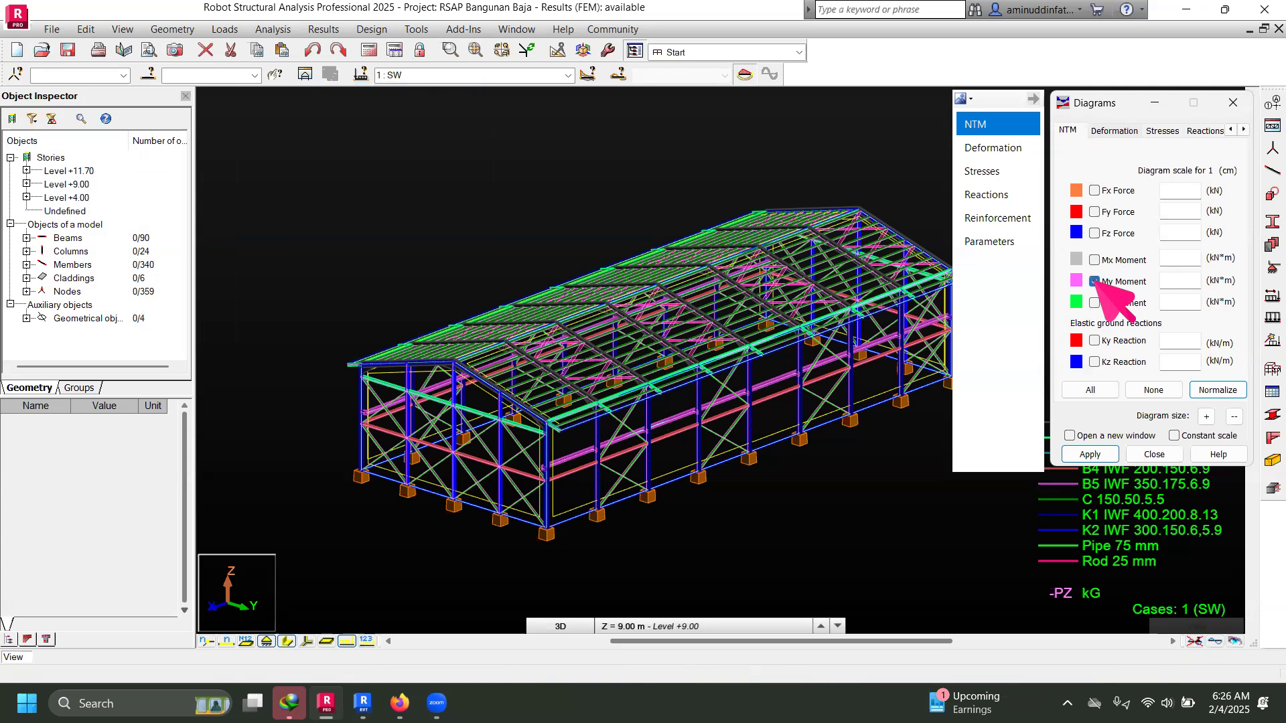
pyautogui.click(997, 242)
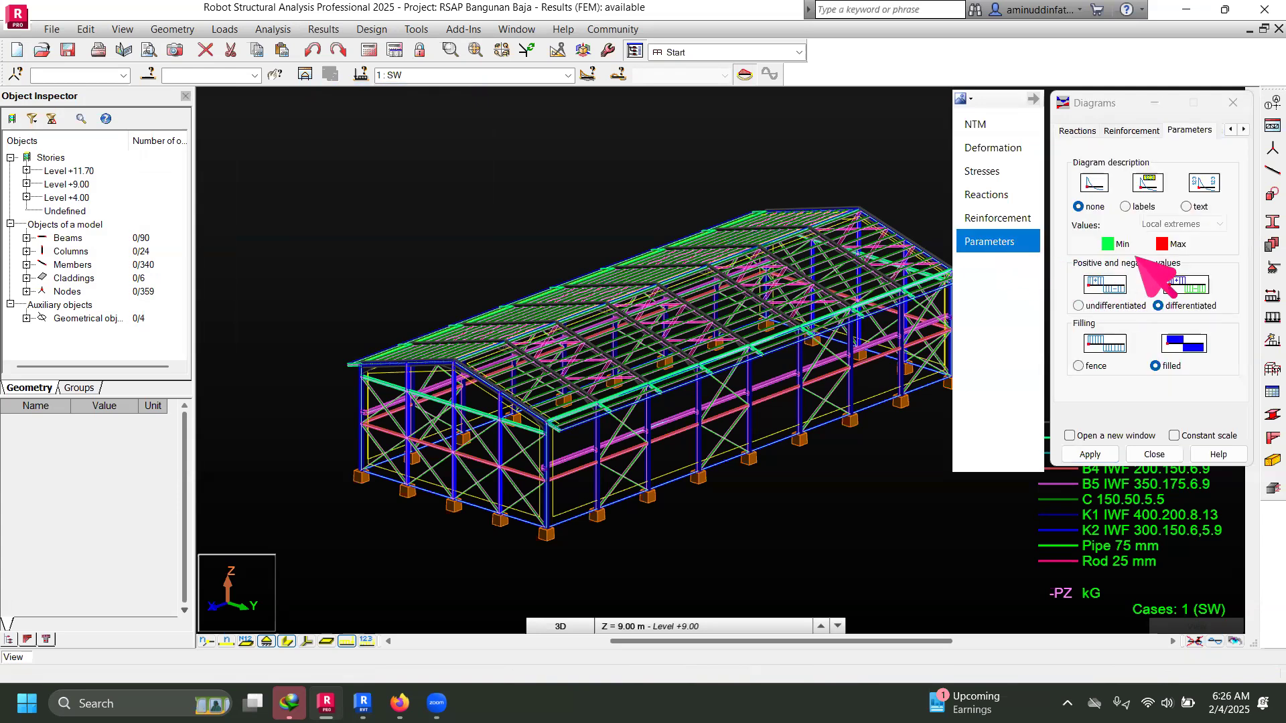
pyautogui.click(1090, 454)
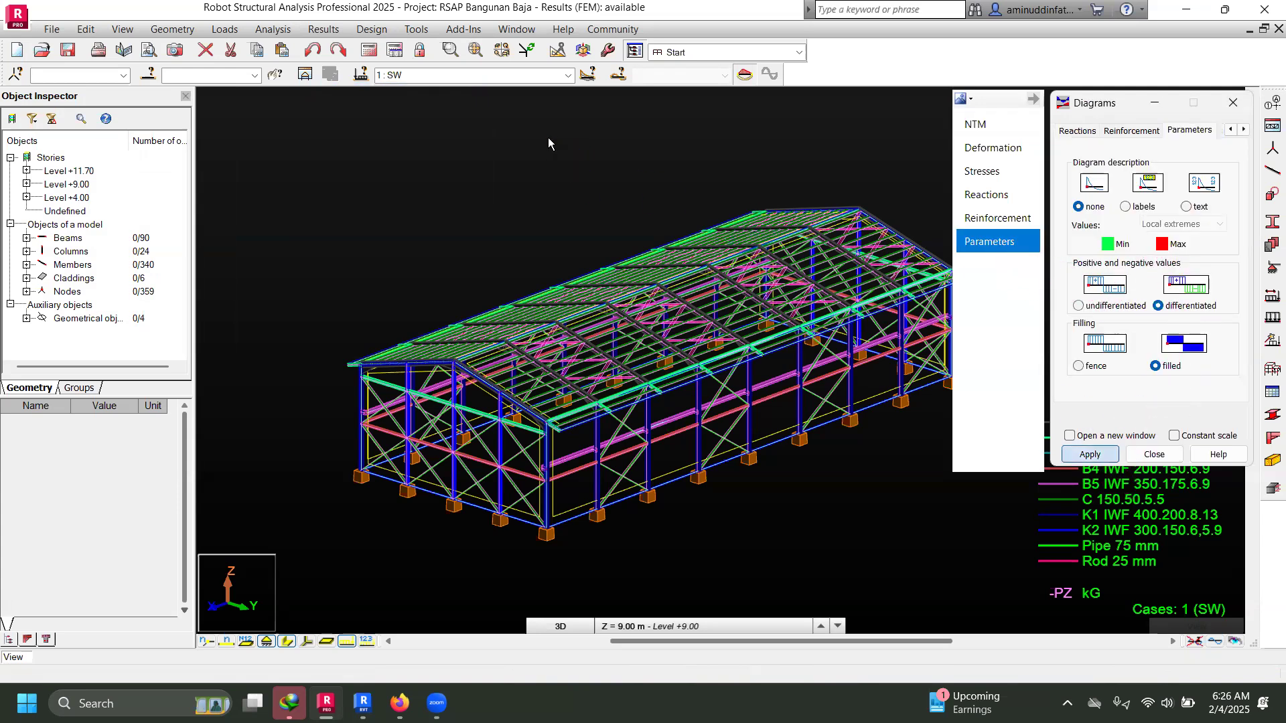
# Step: Set the load case to 32 : ULS10 = 1,2 D + 1,6 Lr + 0,5 Wind Y- and apply the member diagrams
pyautogui.click(569, 75)
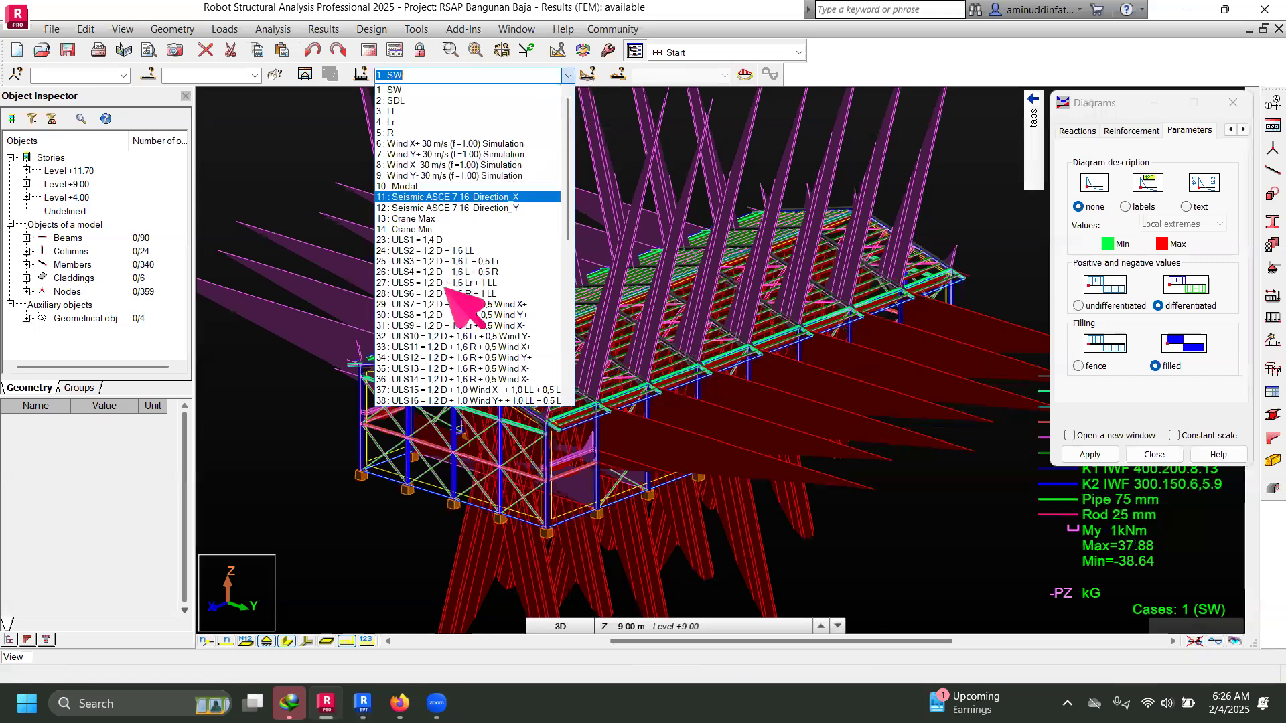
pyautogui.scroll(-2, 447, 291)
pyautogui.scroll(2, 442, 253)
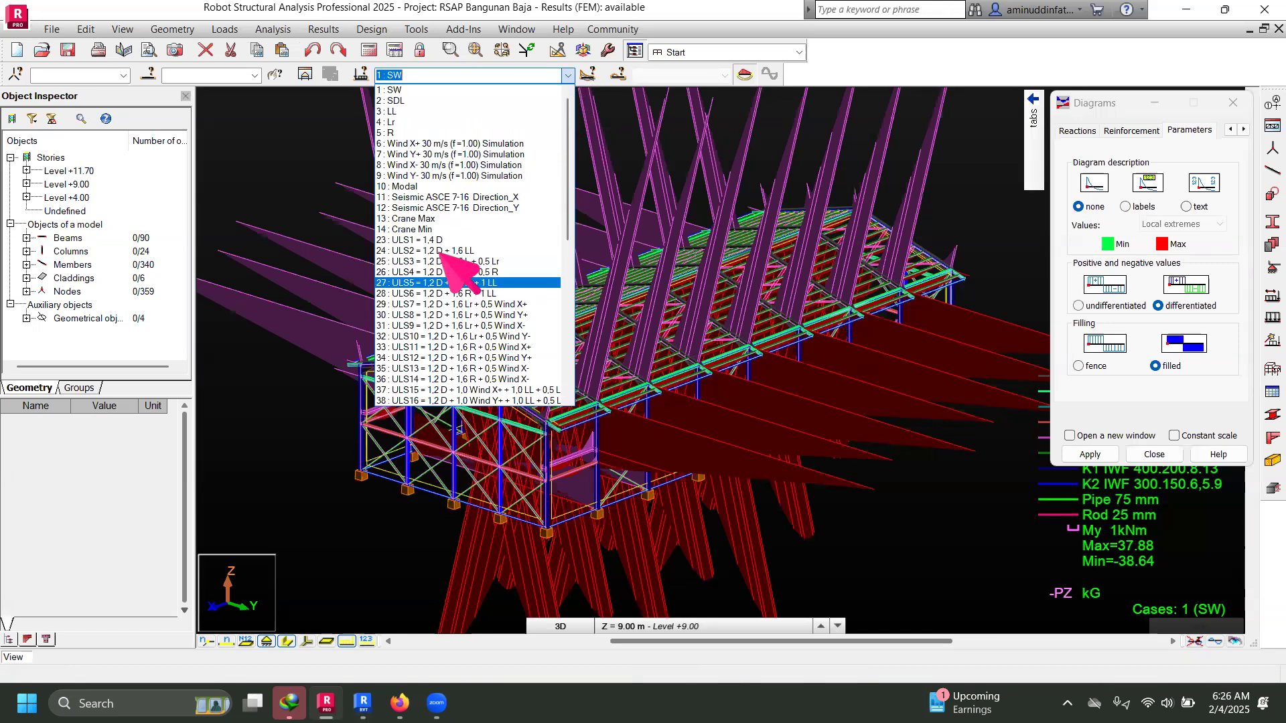
pyautogui.click(411, 336)
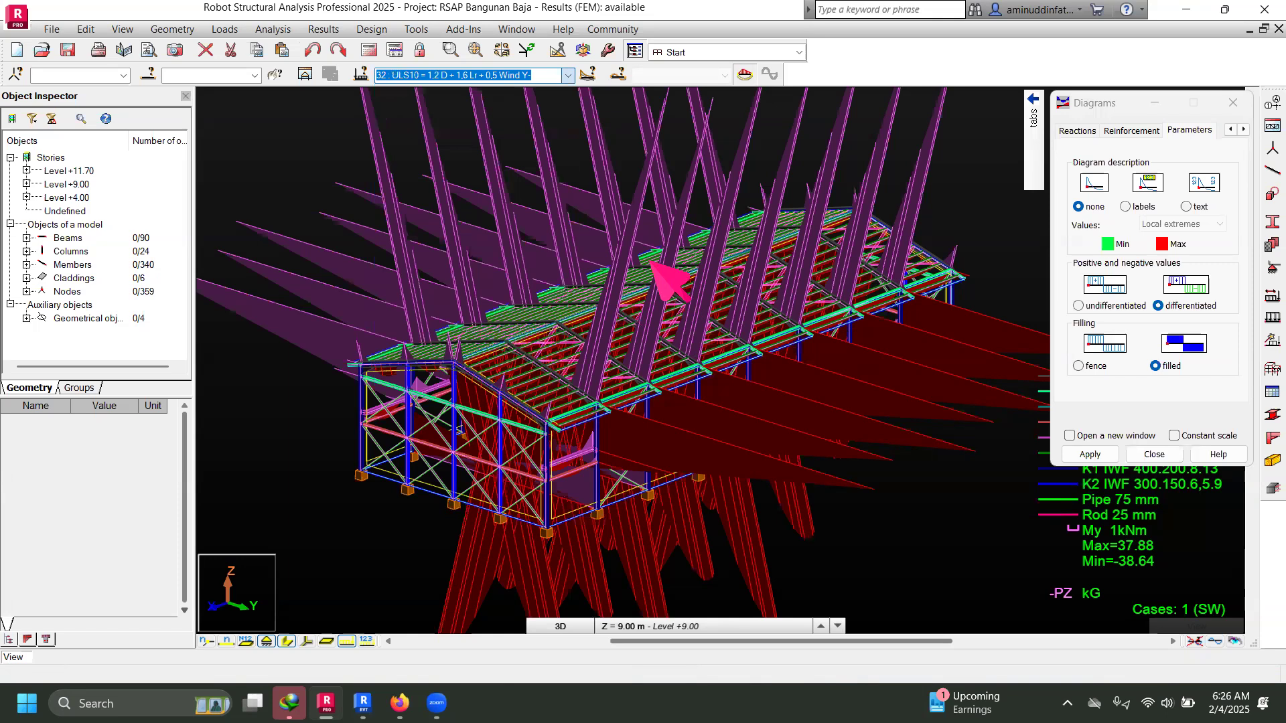
pyautogui.click(1100, 458)
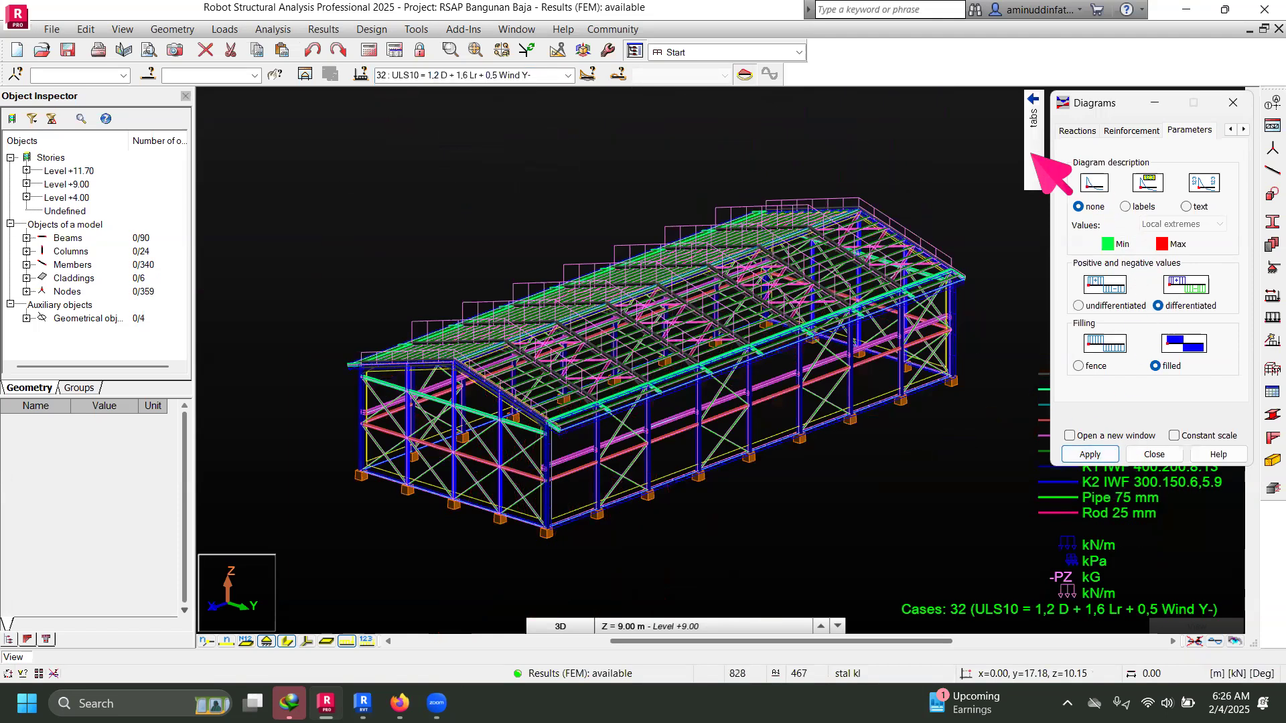
# Step: Normalize the My Moment diagram scale and reapply the diagrams to the building's members
pyautogui.moveTo(1034, 117)
pyautogui.click(982, 127)
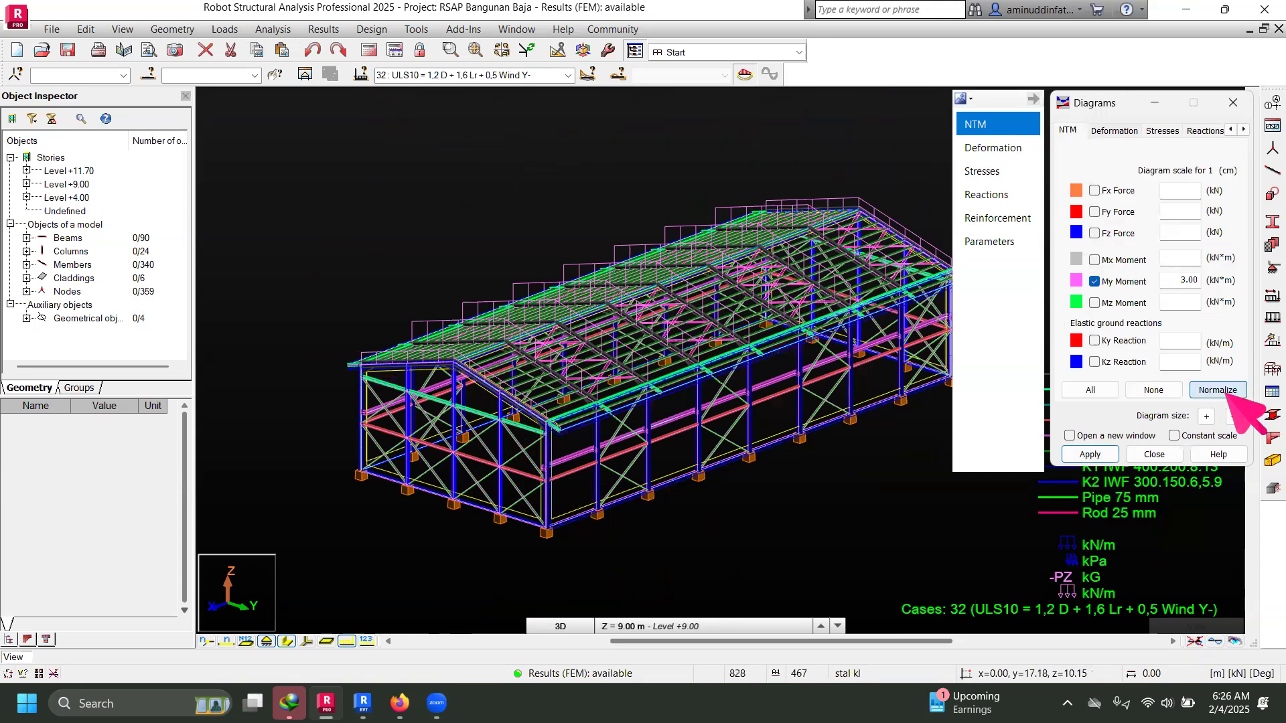
pyautogui.click(1090, 454)
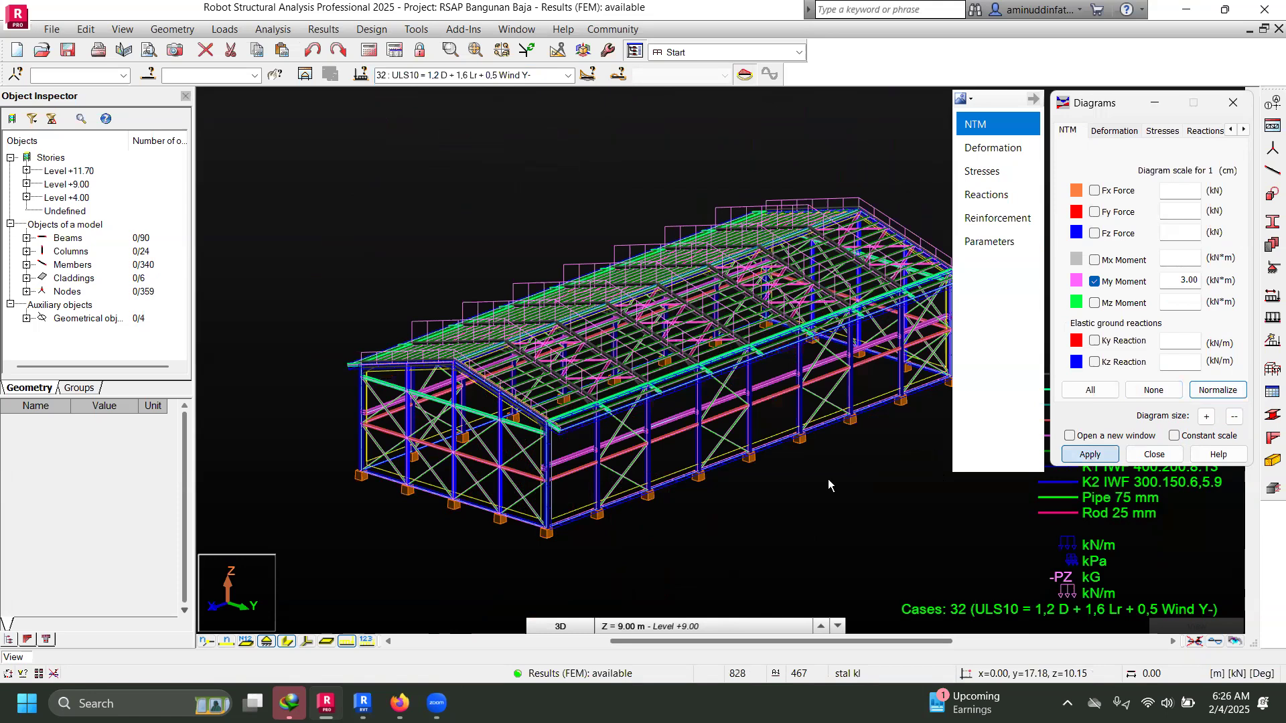
pyautogui.moveTo(761, 453); pyautogui.dragTo(746, 448, button='middle')
pyautogui.moveTo(515, 142); pyautogui.dragTo(467, 99, button='middle')
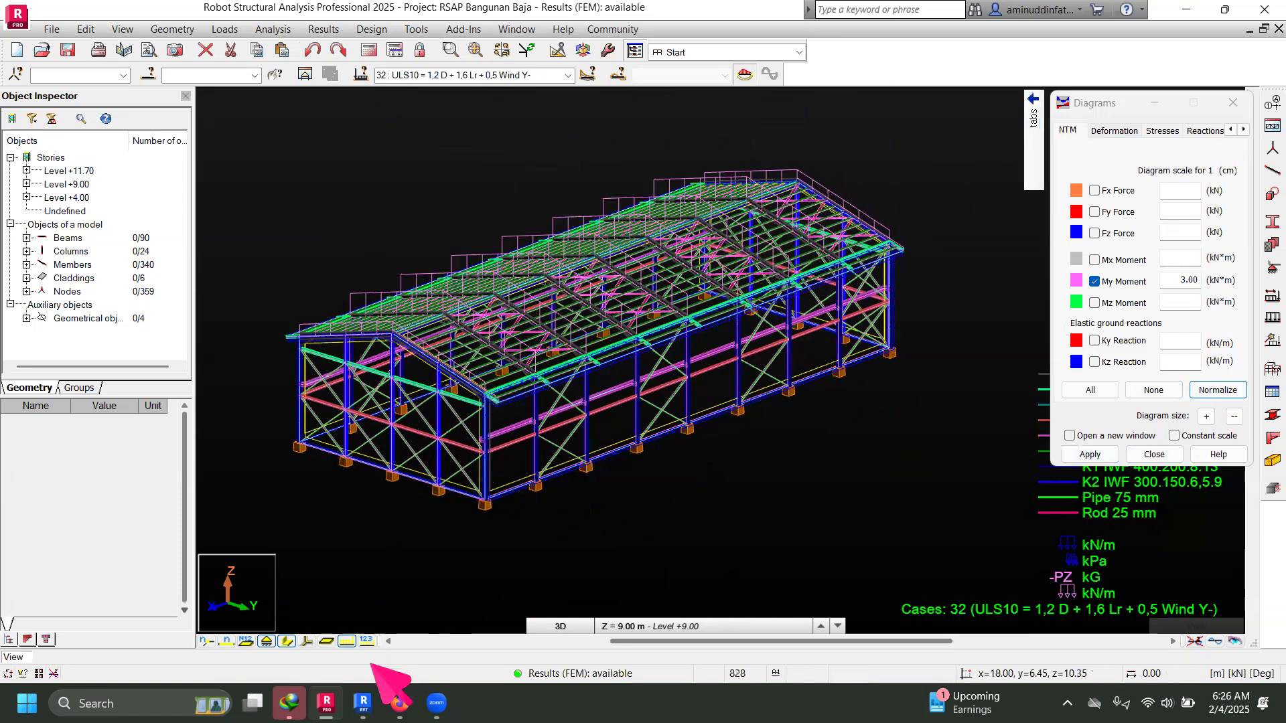
# Step: Switch to Revit to check the load case set for the analytical results, and return to Robot Structural Analysis
pyautogui.click(362, 704)
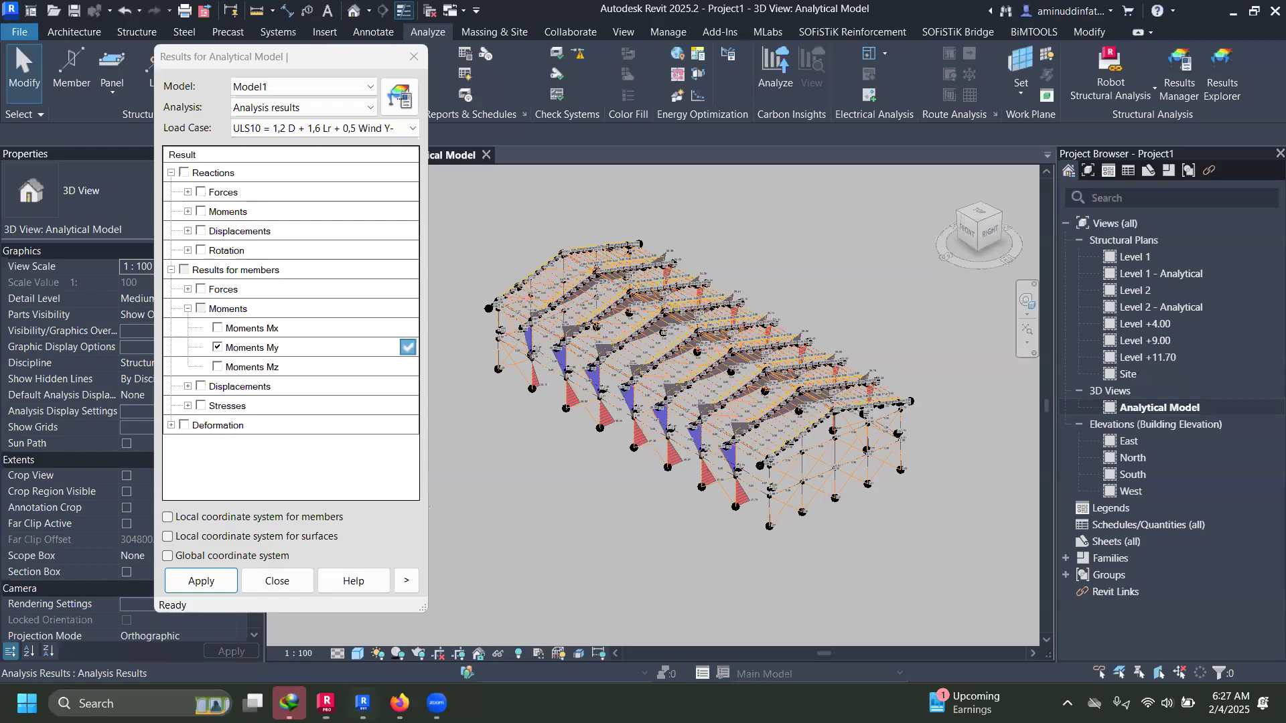
pyautogui.click(321, 128)
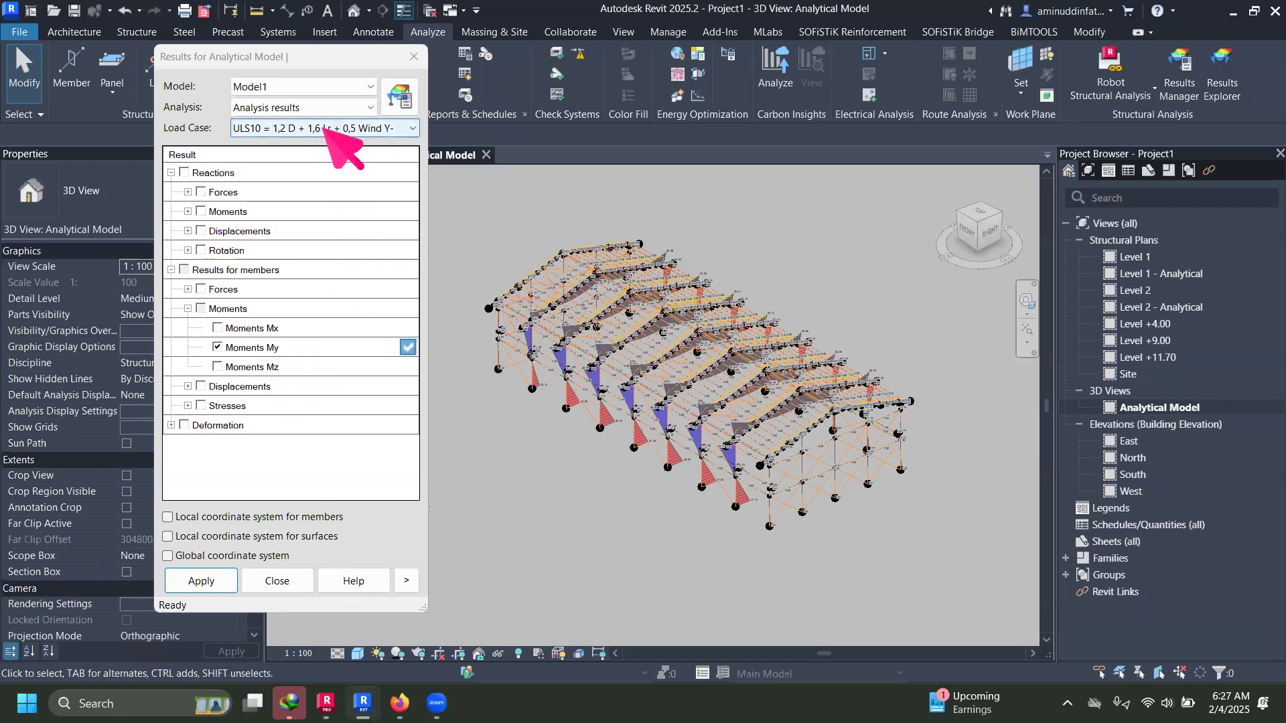
pyautogui.click(326, 703)
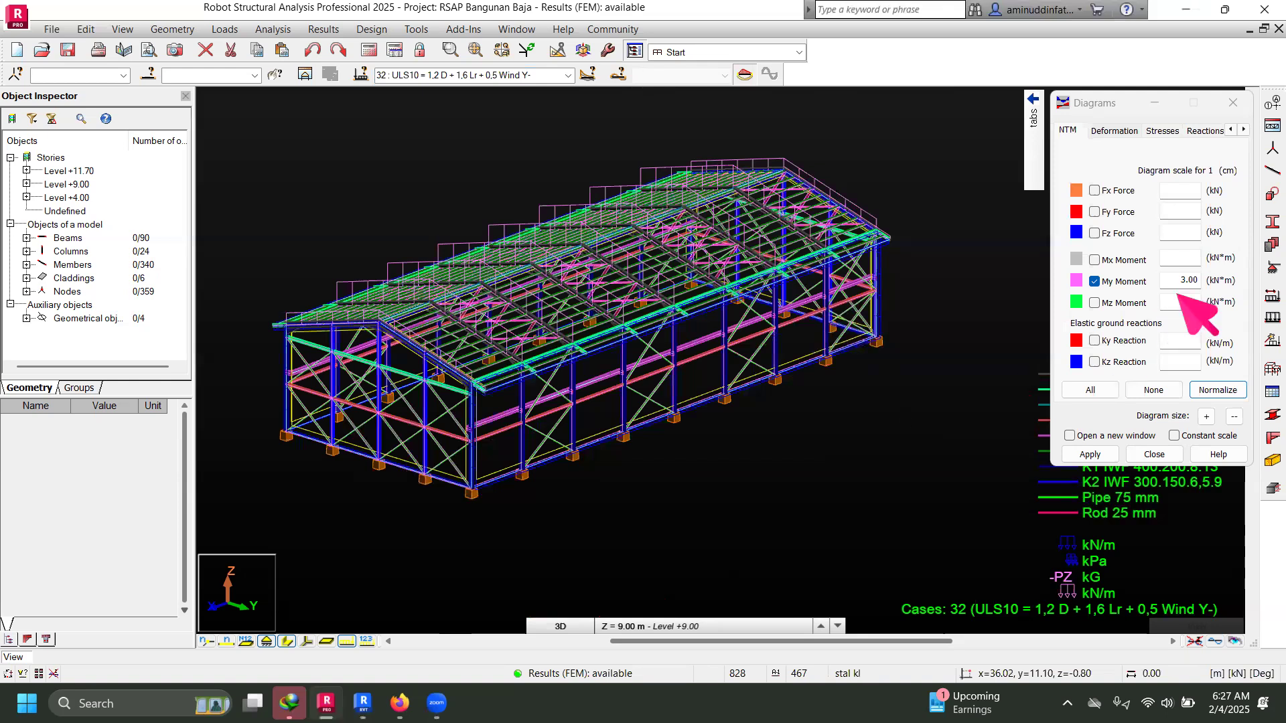
# Step: Hide the load symbols and the section shapes so the building's members display as simple lines
pyautogui.moveTo(1033, 167)
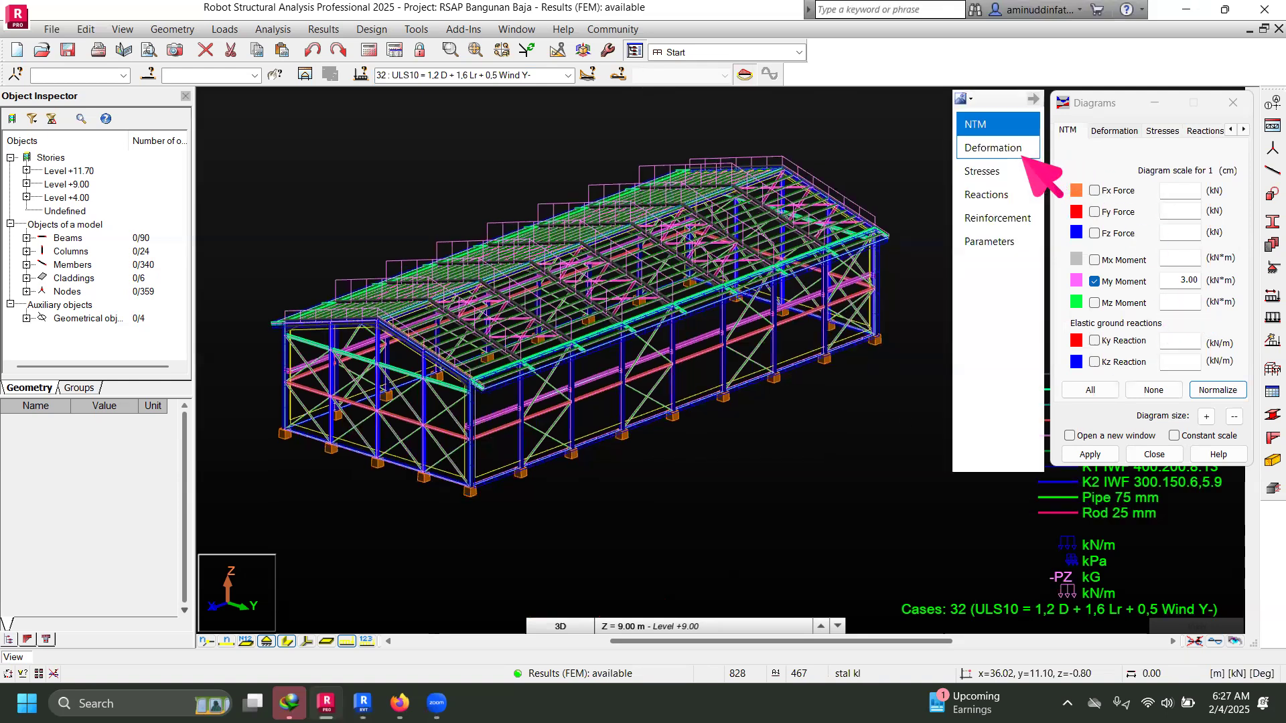
pyautogui.click(1001, 241)
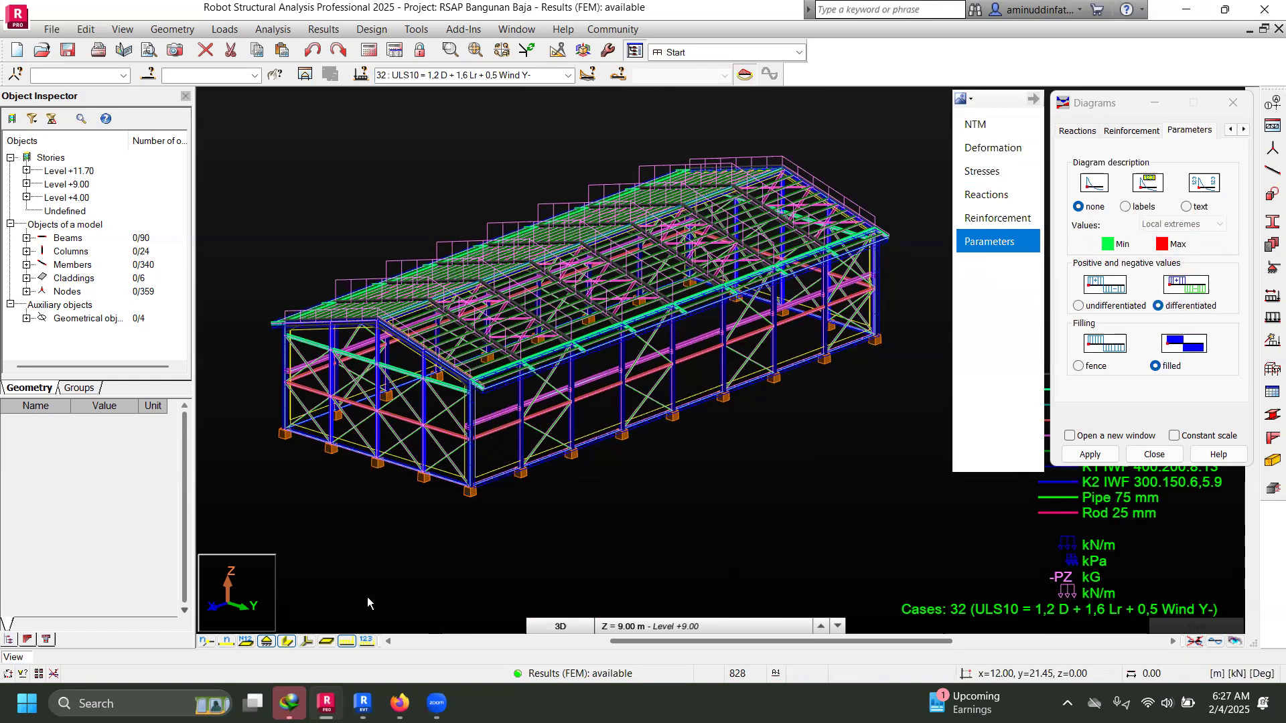
pyautogui.click(346, 641)
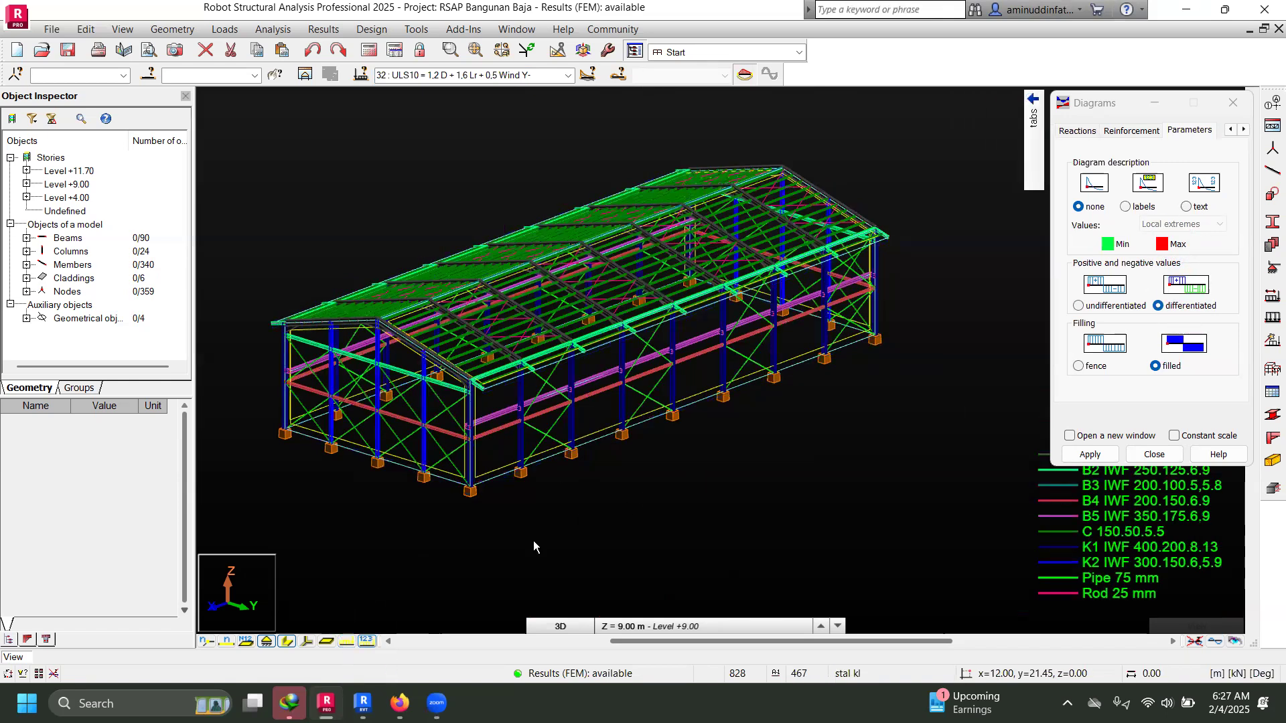
pyautogui.click(288, 641)
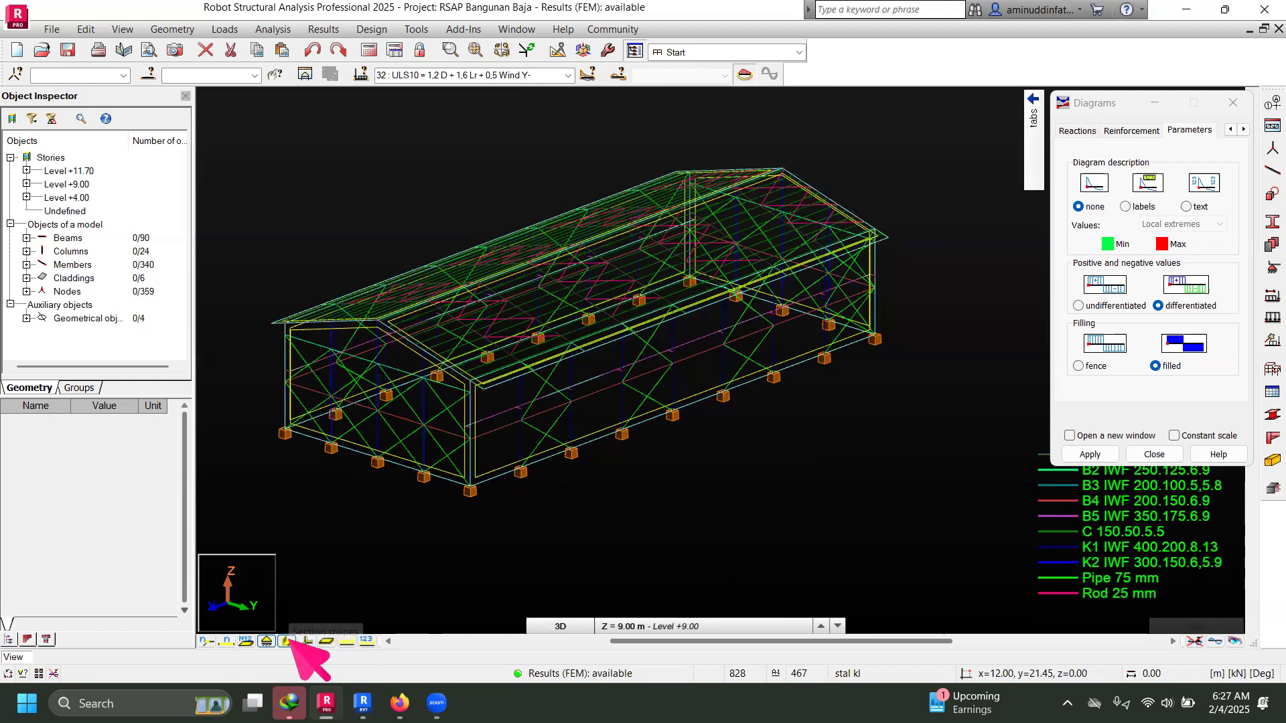
pyautogui.moveTo(791, 465); pyautogui.dragTo(789, 448, button='middle')
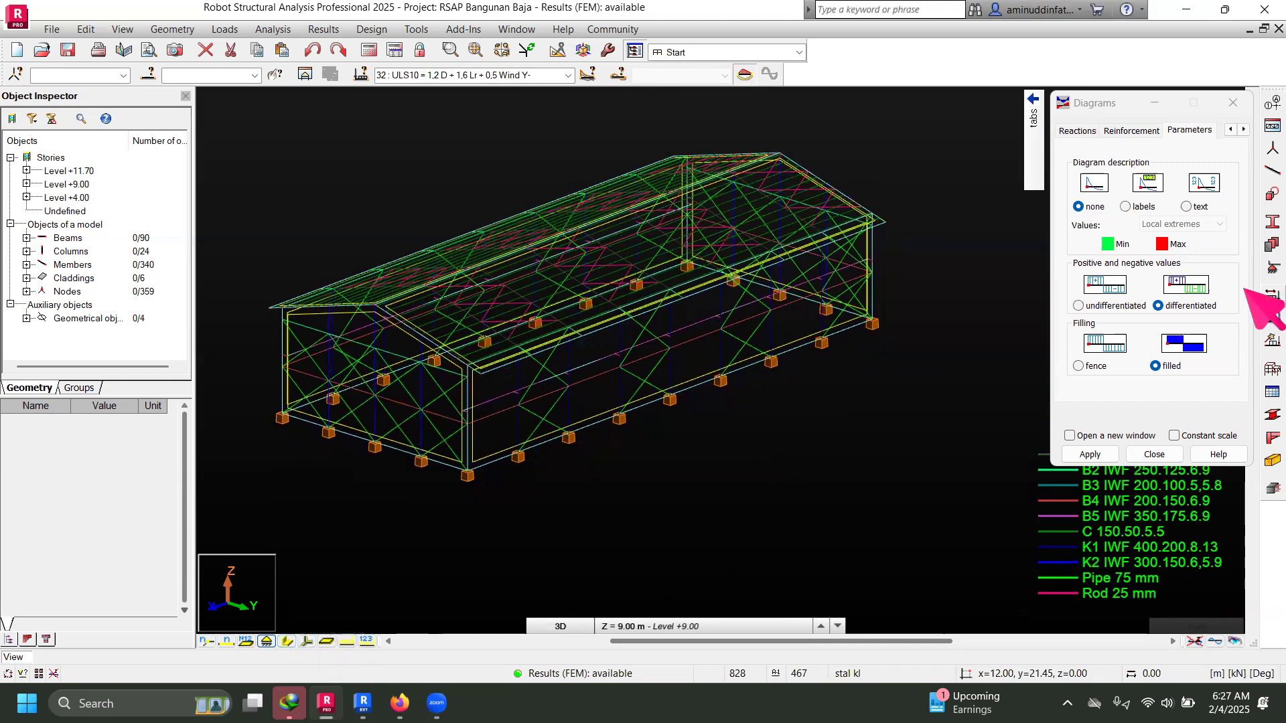
# Step: Set the load case to 24 : ULS2 = 1,2 D + 1,6 LL and try Fz Force diagrams instead of My Moment
pyautogui.moveTo(1033, 134)
pyautogui.click(995, 124)
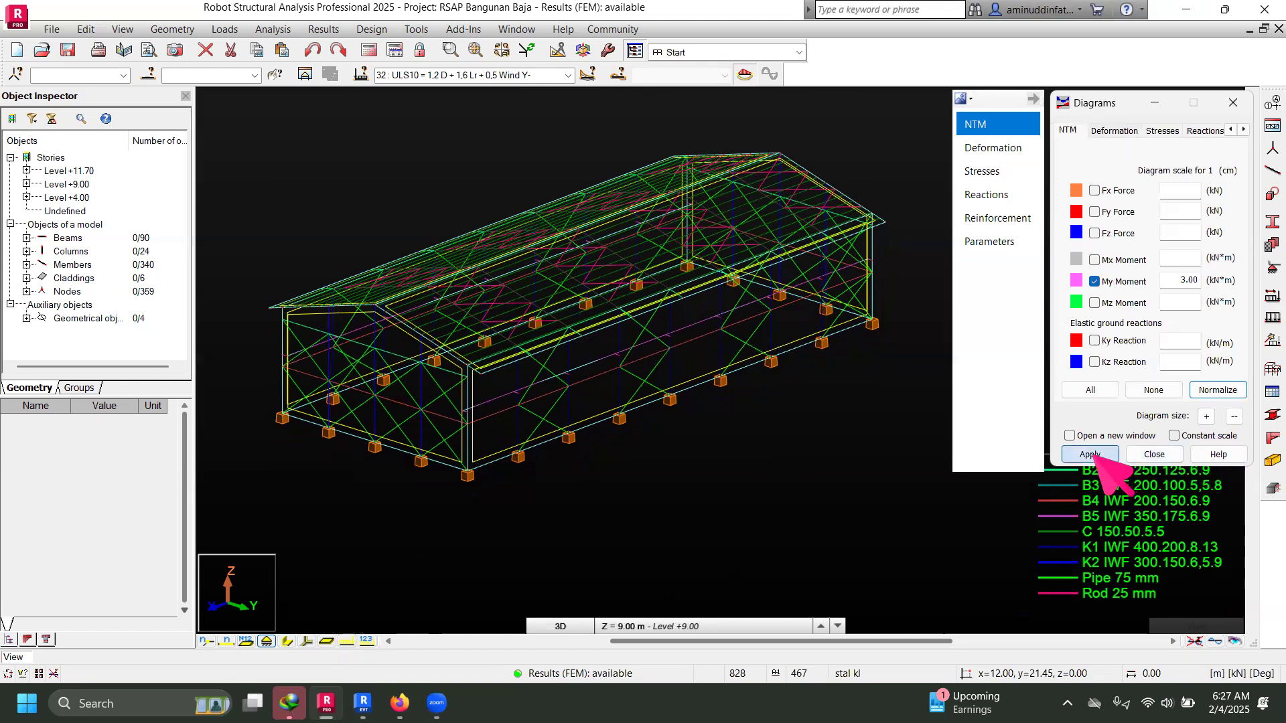
pyautogui.click(568, 75)
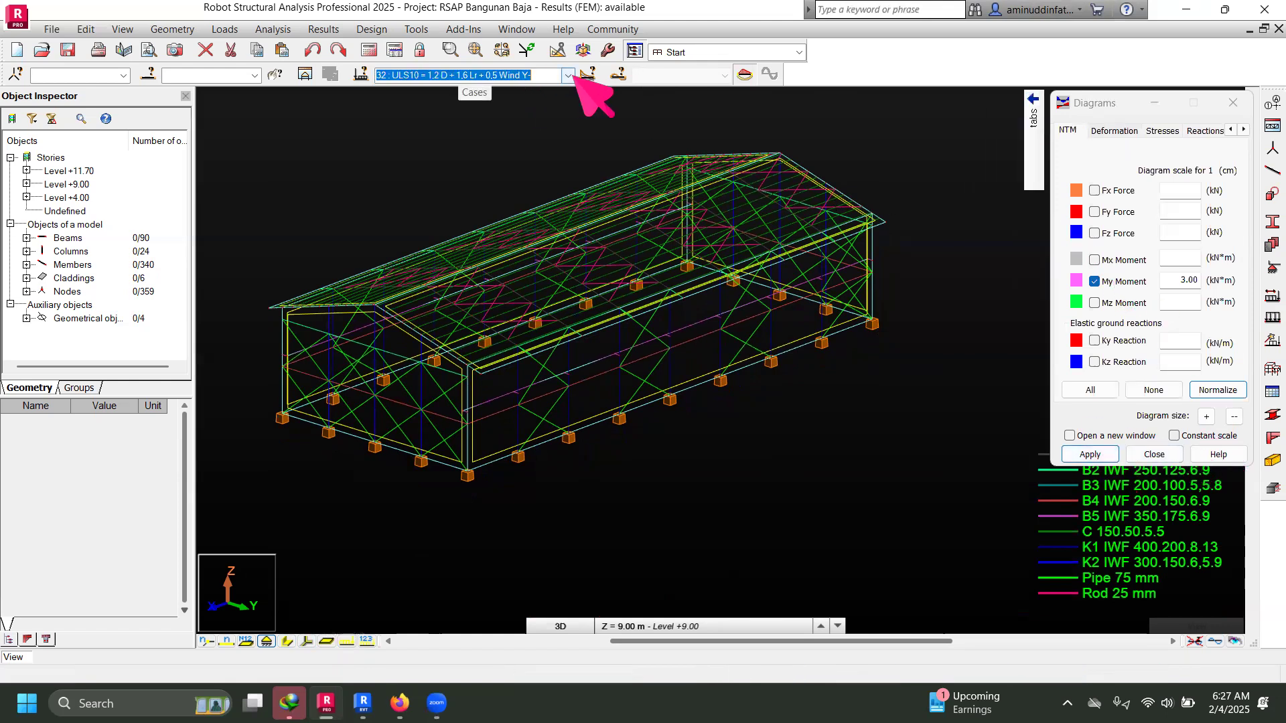
pyautogui.scroll(3, 546, 121)
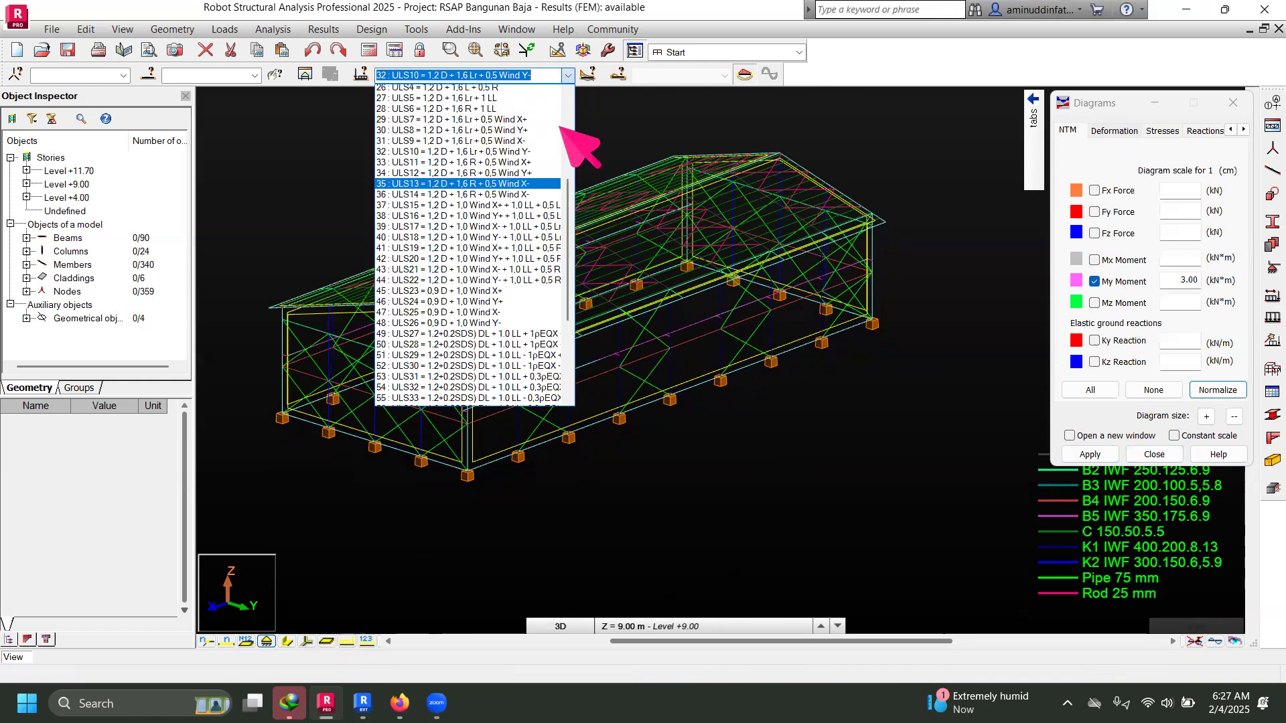
pyautogui.scroll(2, 546, 122)
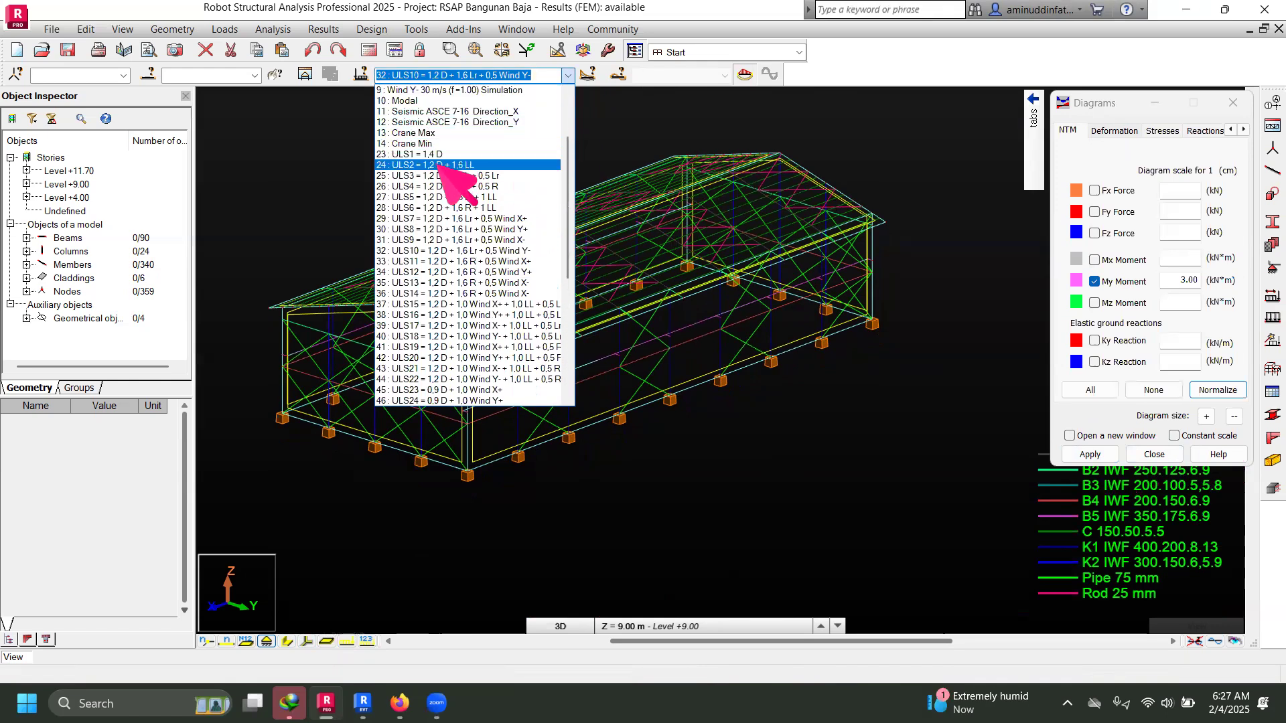
pyautogui.click(445, 165)
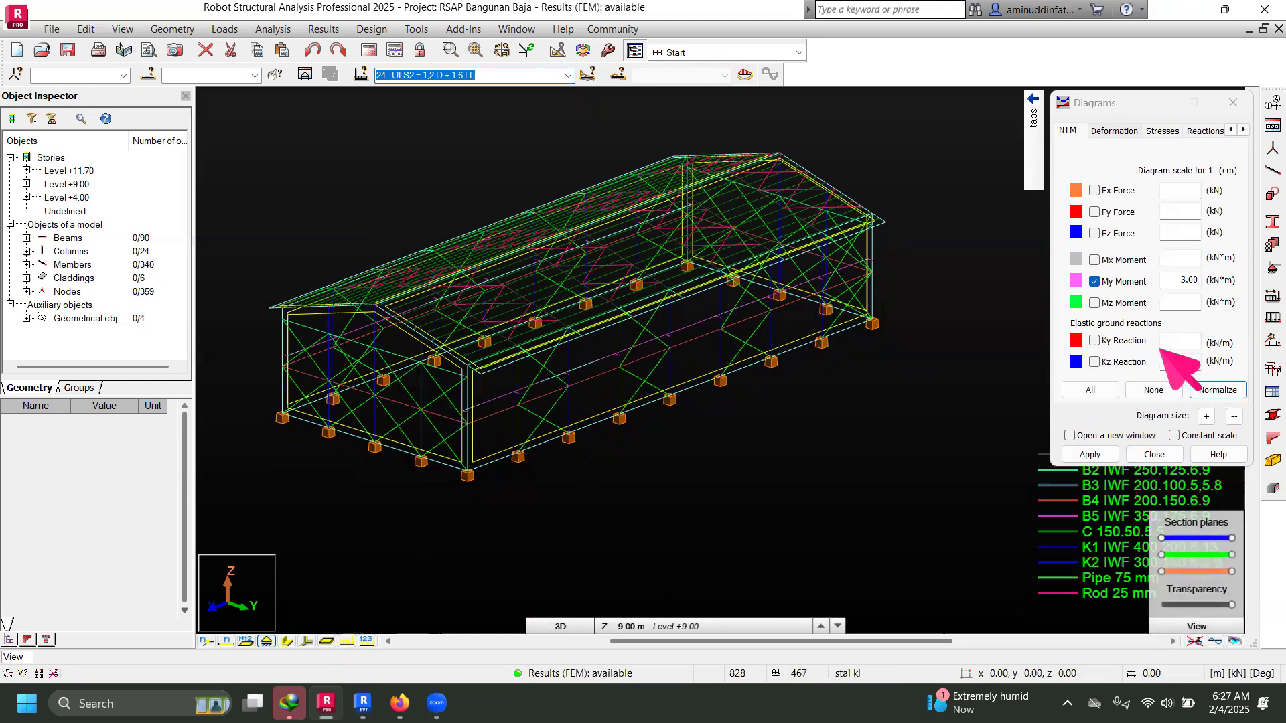
pyautogui.click(1094, 281)
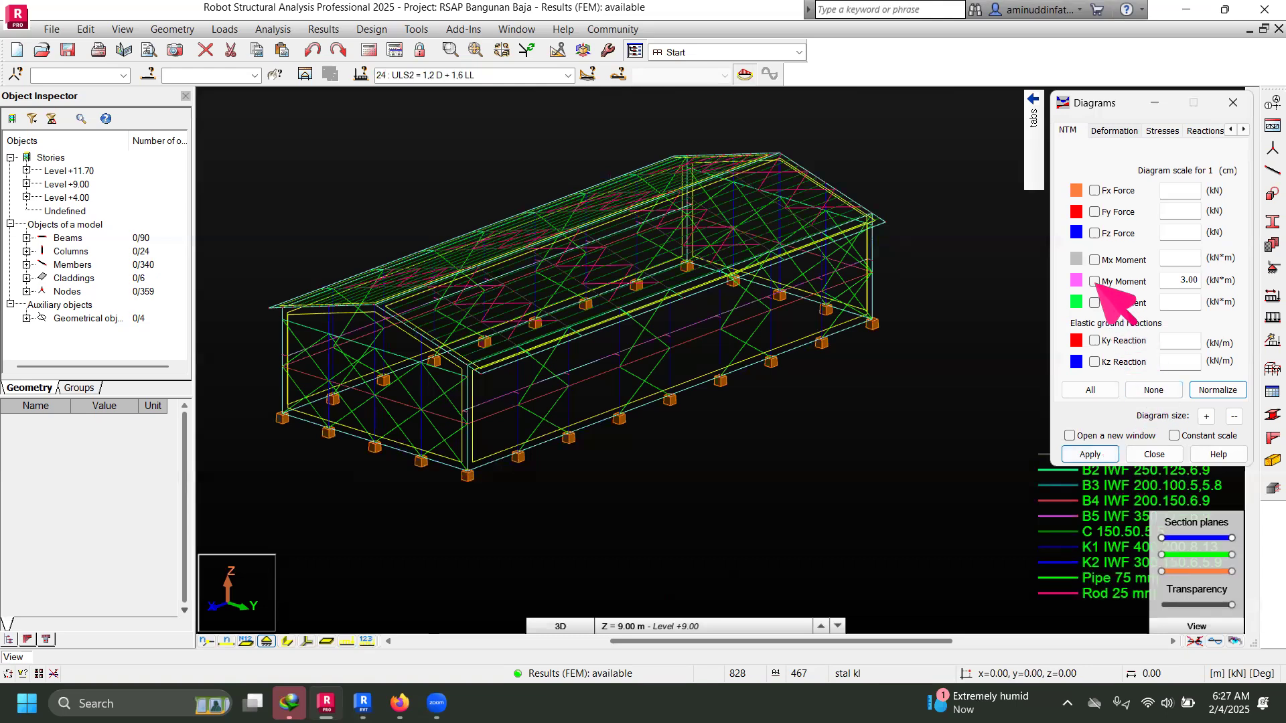
pyautogui.click(1094, 232)
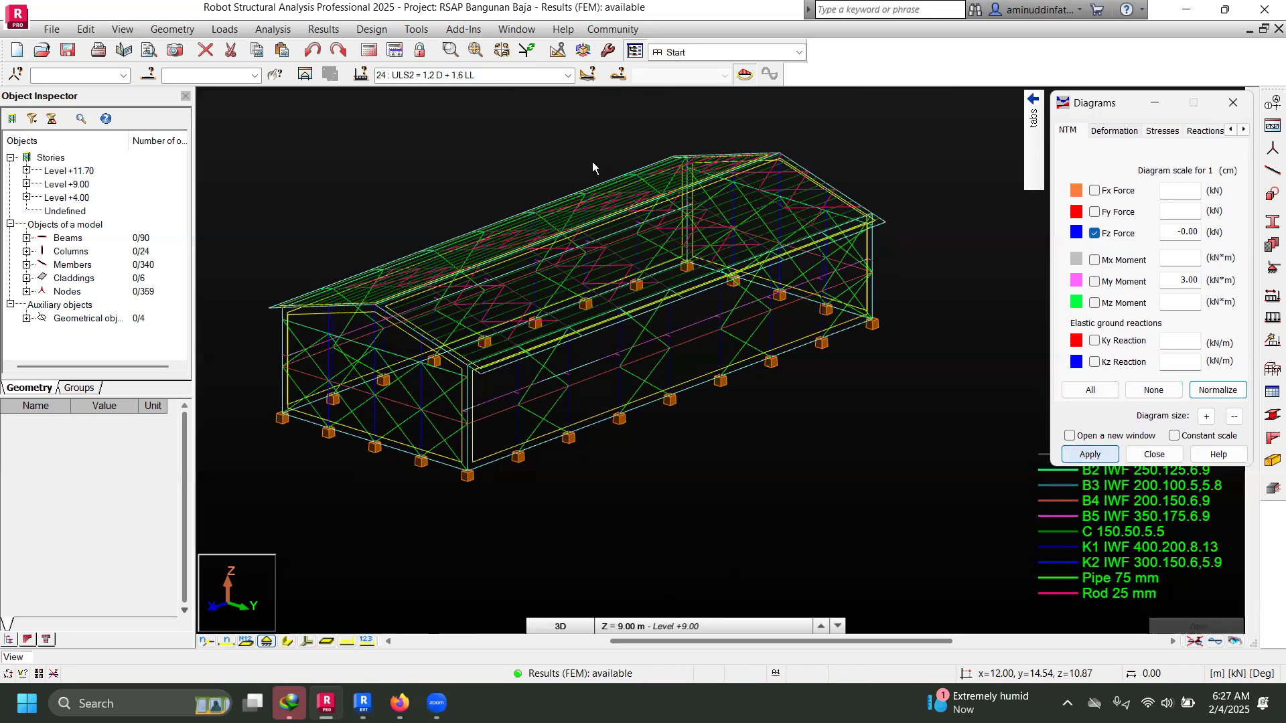
# Step: Set the load case back to 32 : ULS10 and apply Fx Force diagrams in place of Fz Force
pyautogui.click(568, 75)
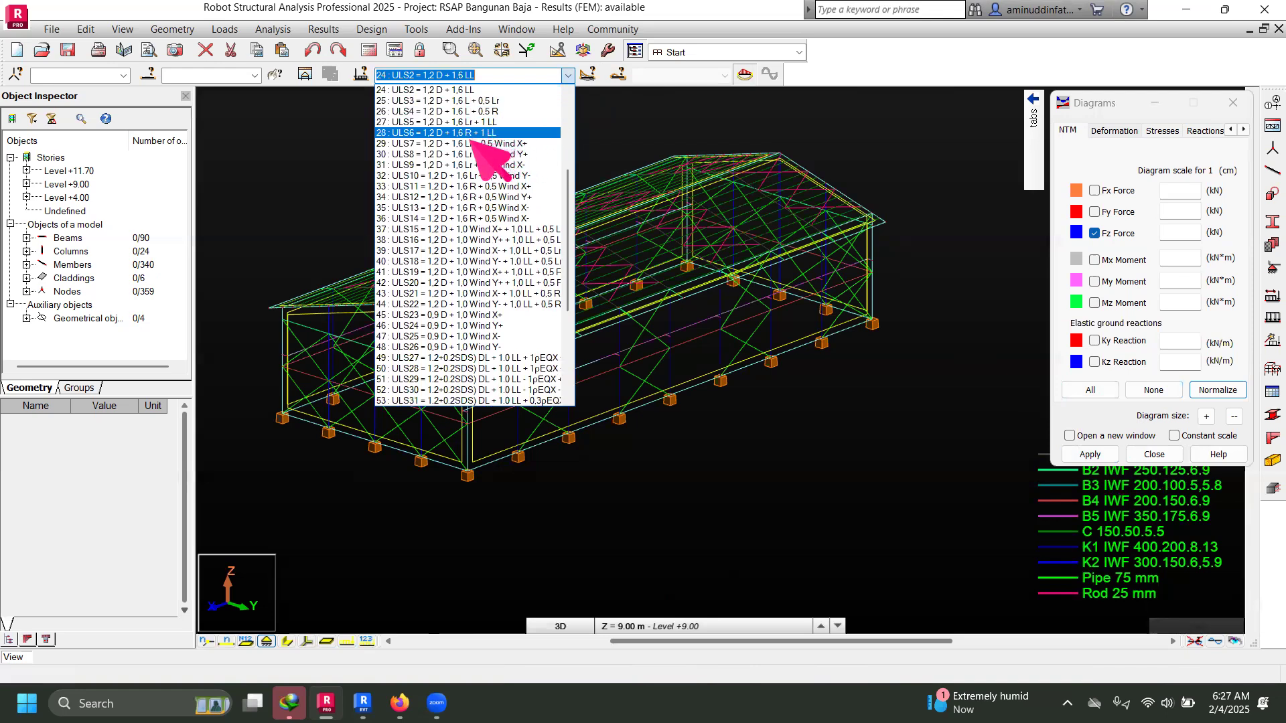
pyautogui.click(473, 175)
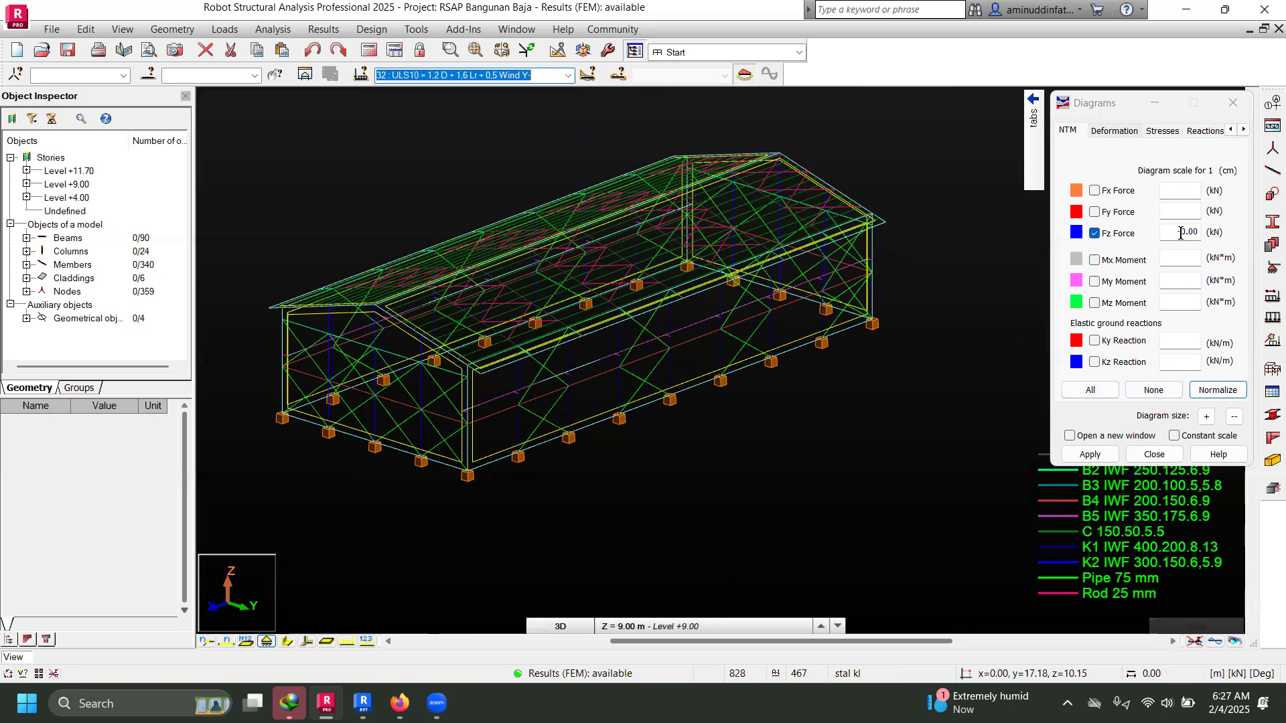
pyautogui.click(1095, 233)
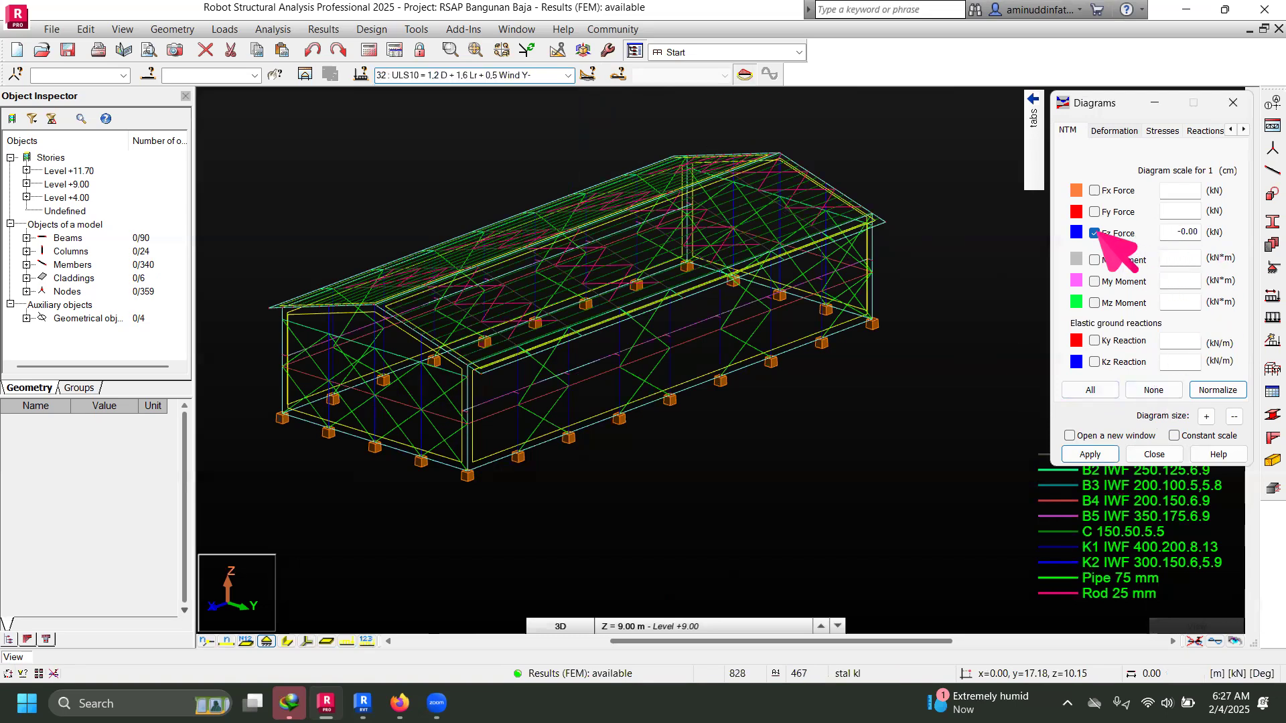
pyautogui.click(1094, 191)
pyautogui.click(1089, 454)
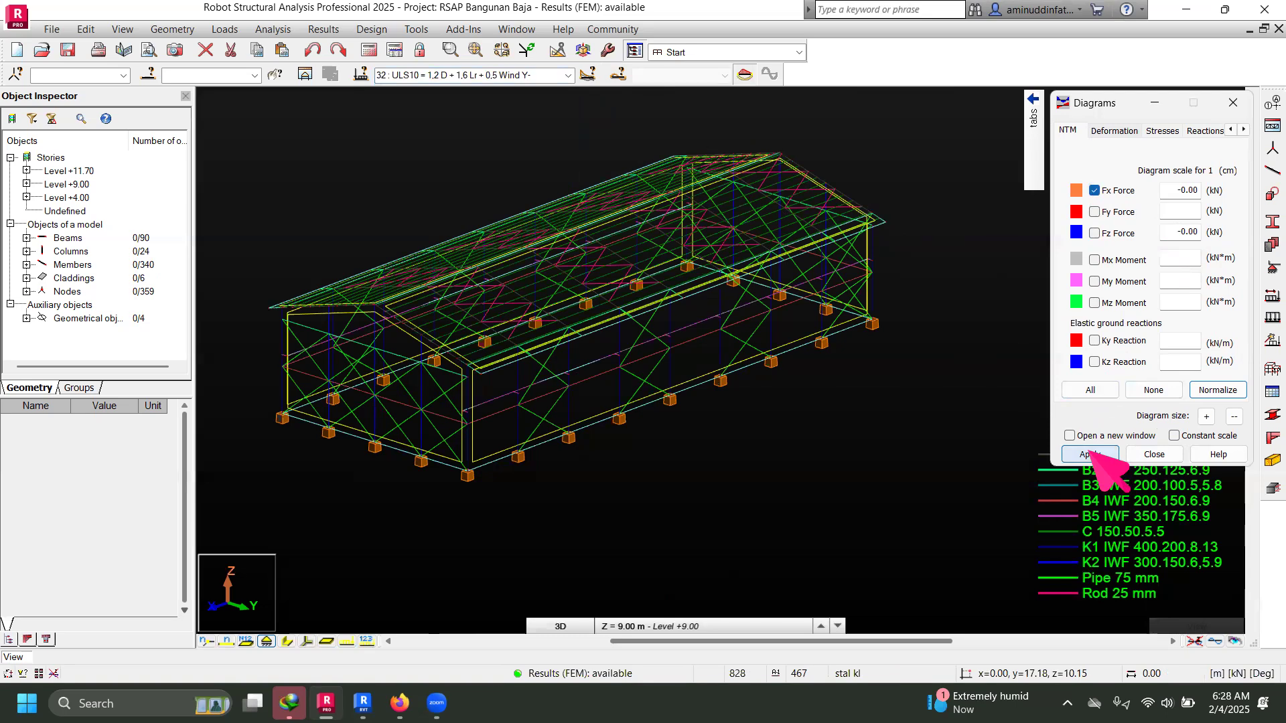
# Step: Set the diagram description to labels with local extremes and apply it to the member diagrams
pyautogui.moveTo(1032, 184)
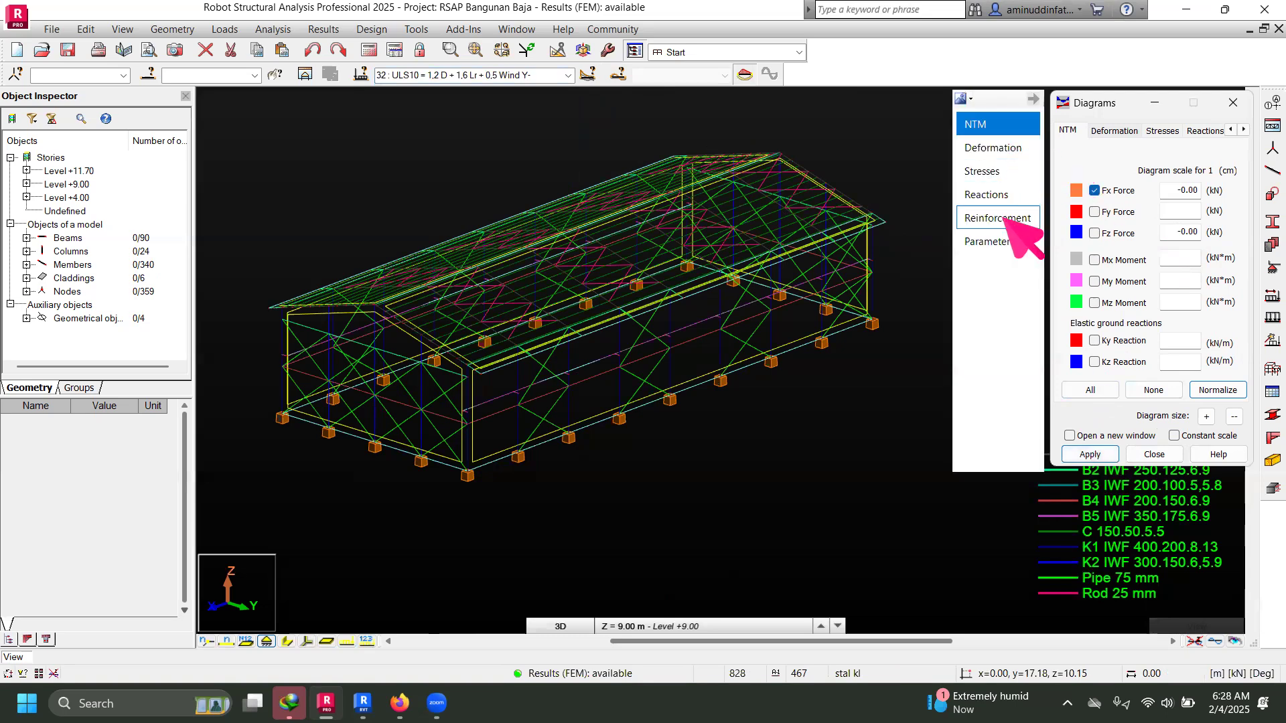
pyautogui.click(990, 241)
pyautogui.click(1140, 207)
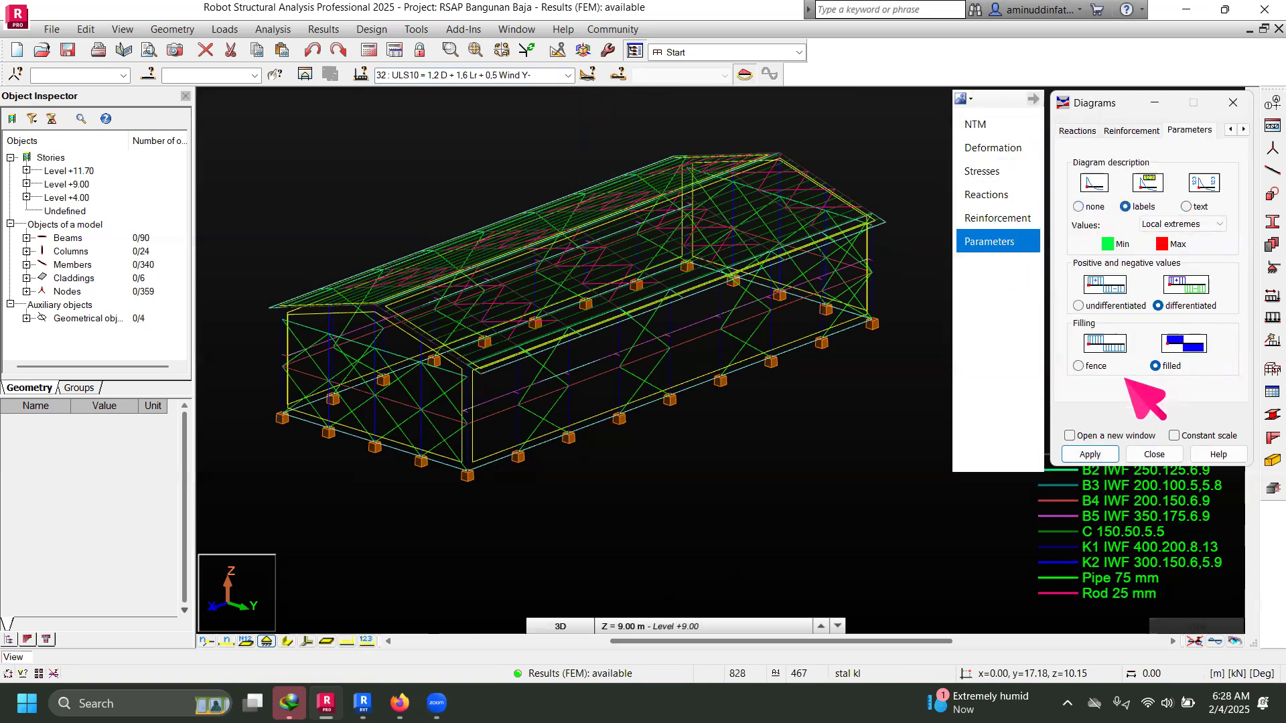
pyautogui.click(1088, 454)
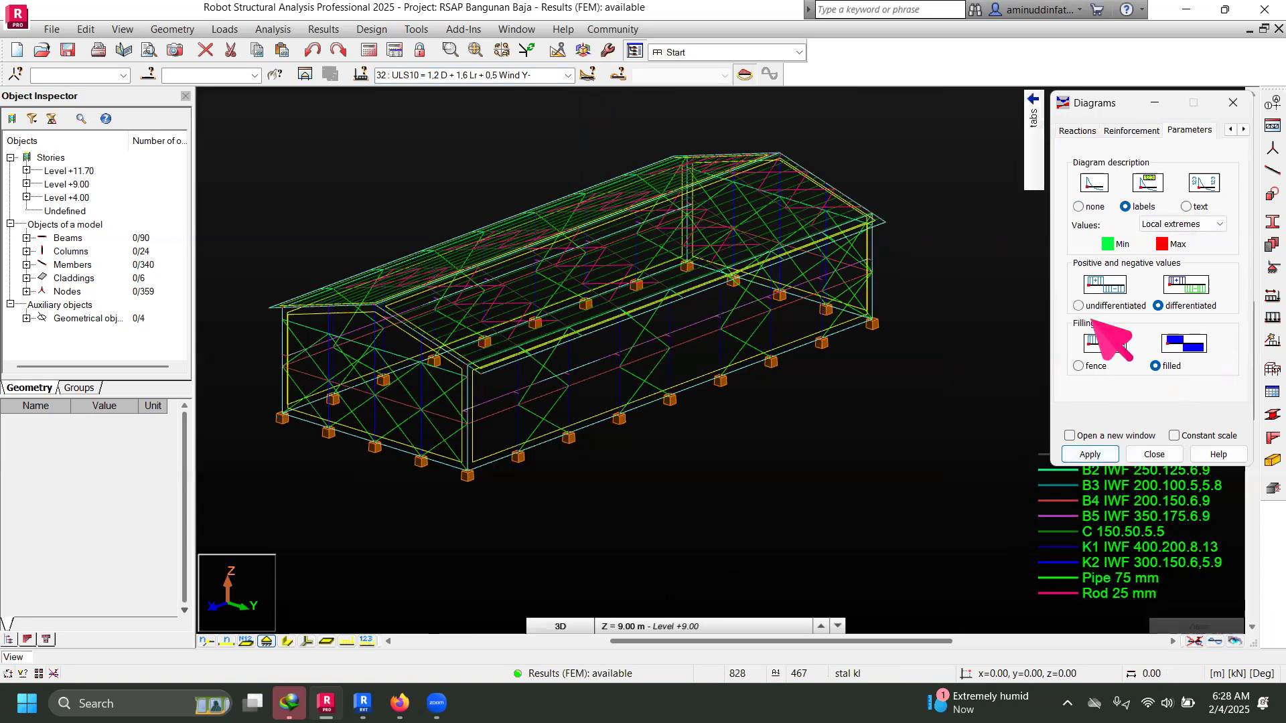
# Step: Select My Moment instead of Fx Force as the displayed member diagram and close the diagram settings
pyautogui.moveTo(1035, 134)
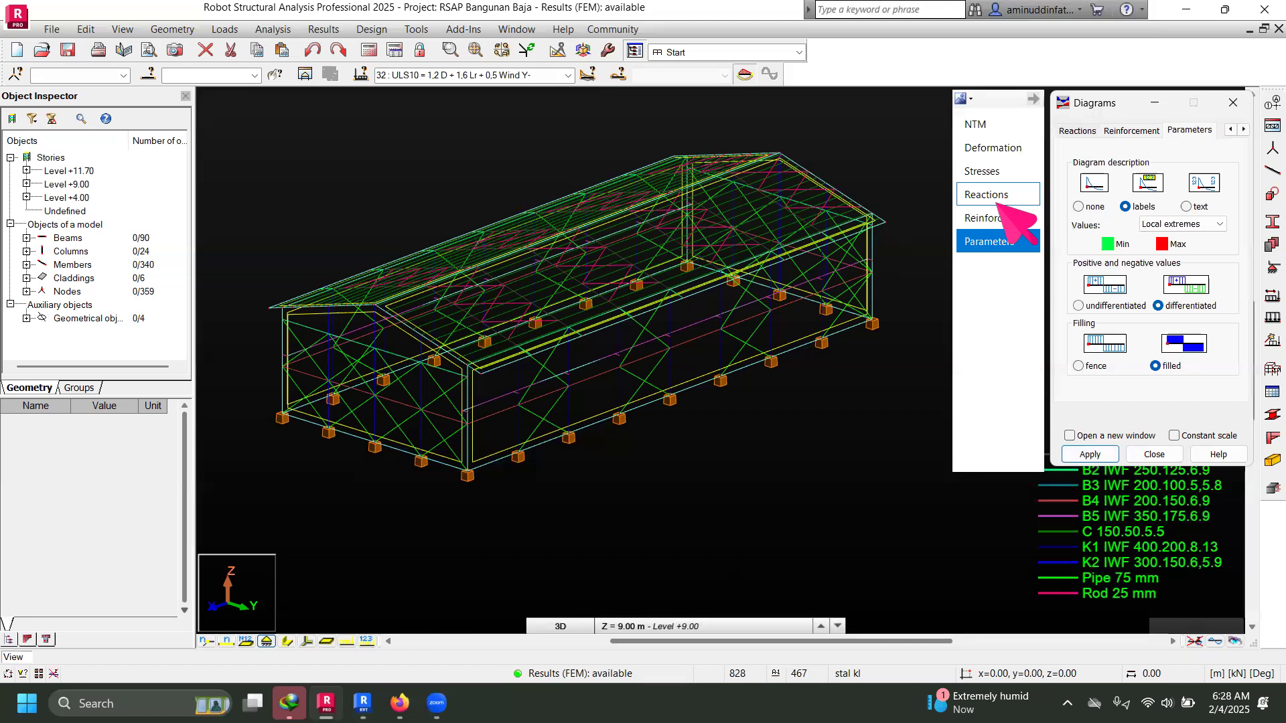
pyautogui.click(997, 125)
pyautogui.click(1093, 190)
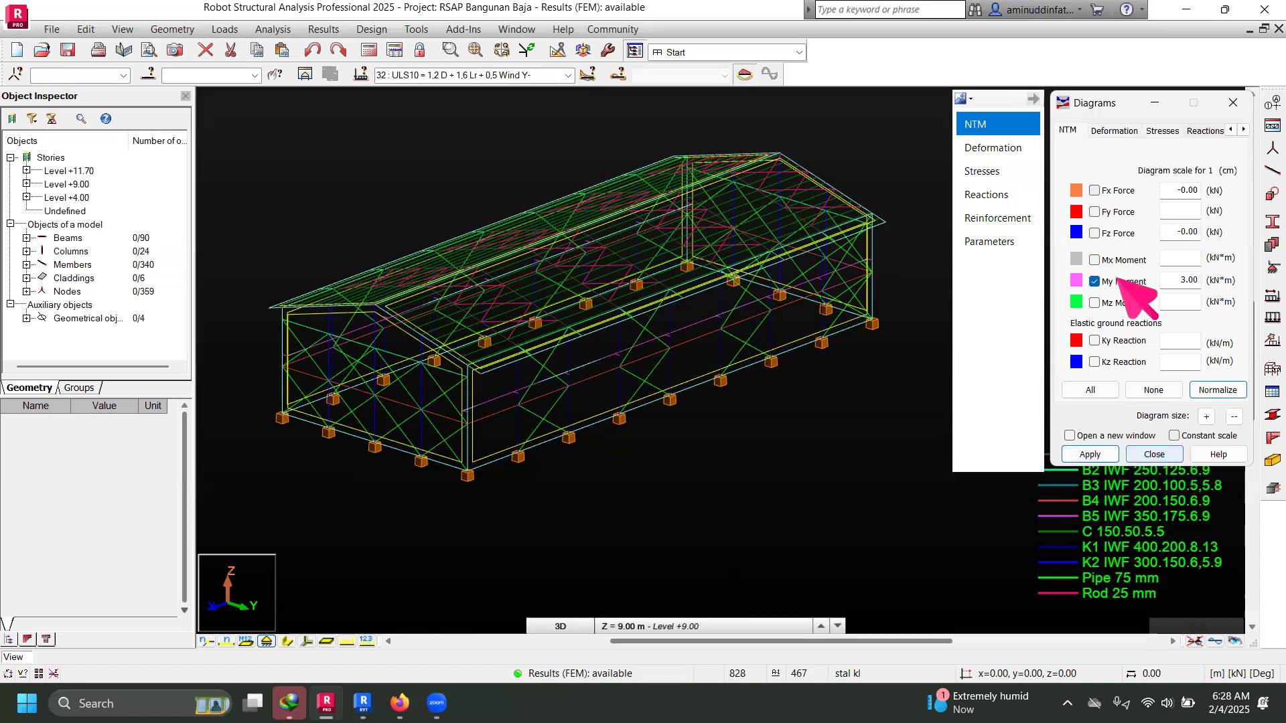
pyautogui.click(1152, 454)
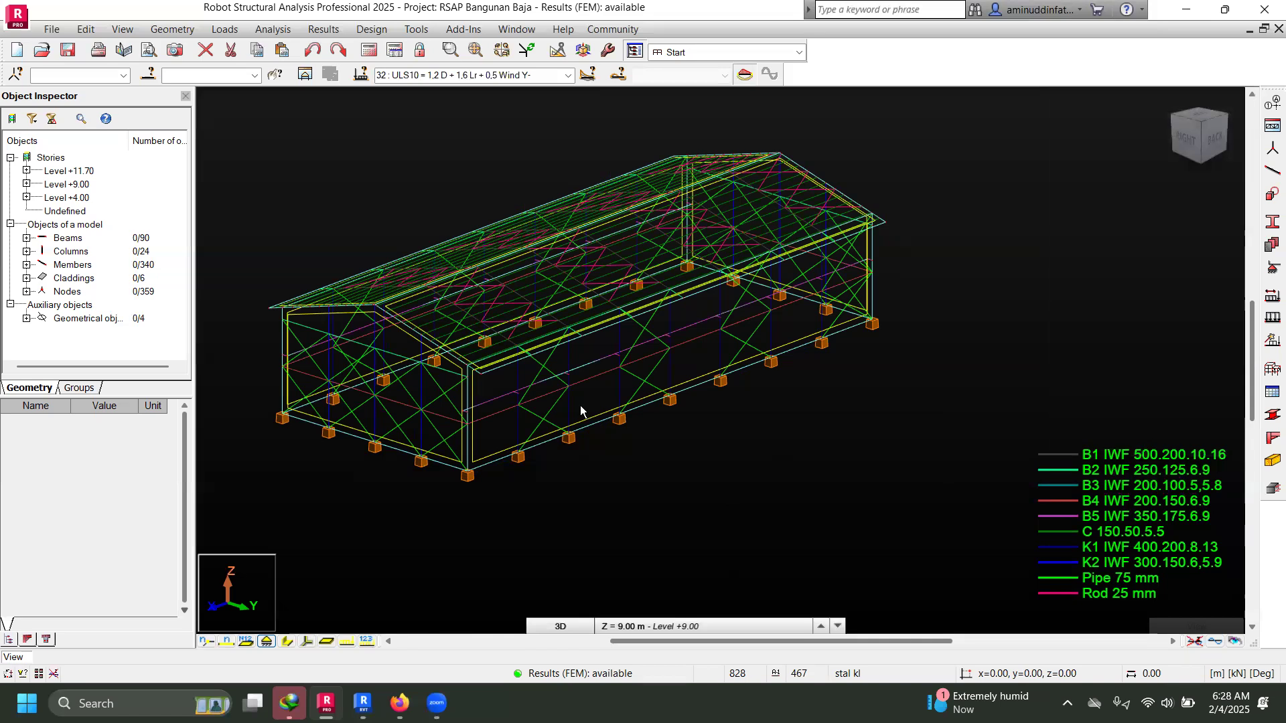
# Step: Reopen the diagram settings for members and review the My Moment selection and the diagram description parameters
pyautogui.scroll(-1, 580, 405)
pyautogui.scroll(1, 580, 404)
pyautogui.moveTo(580, 404); pyautogui.dragTo(663, 401, button='middle')
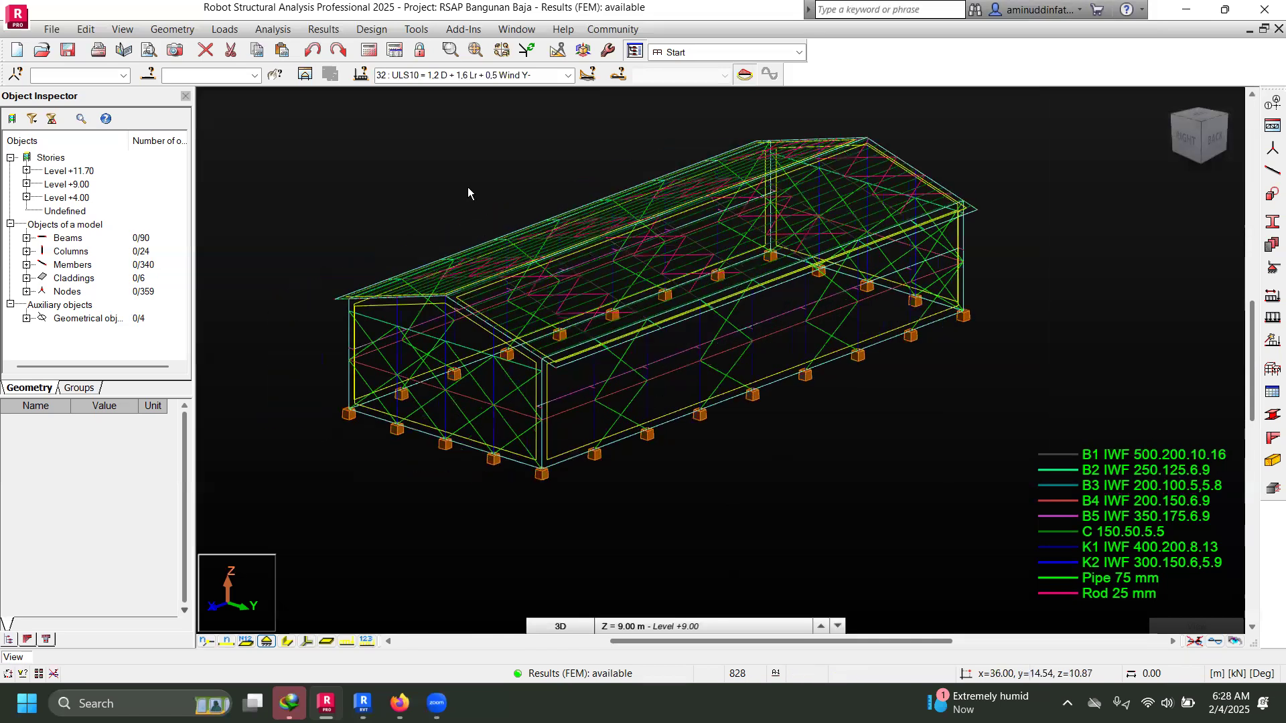
pyautogui.click(324, 30)
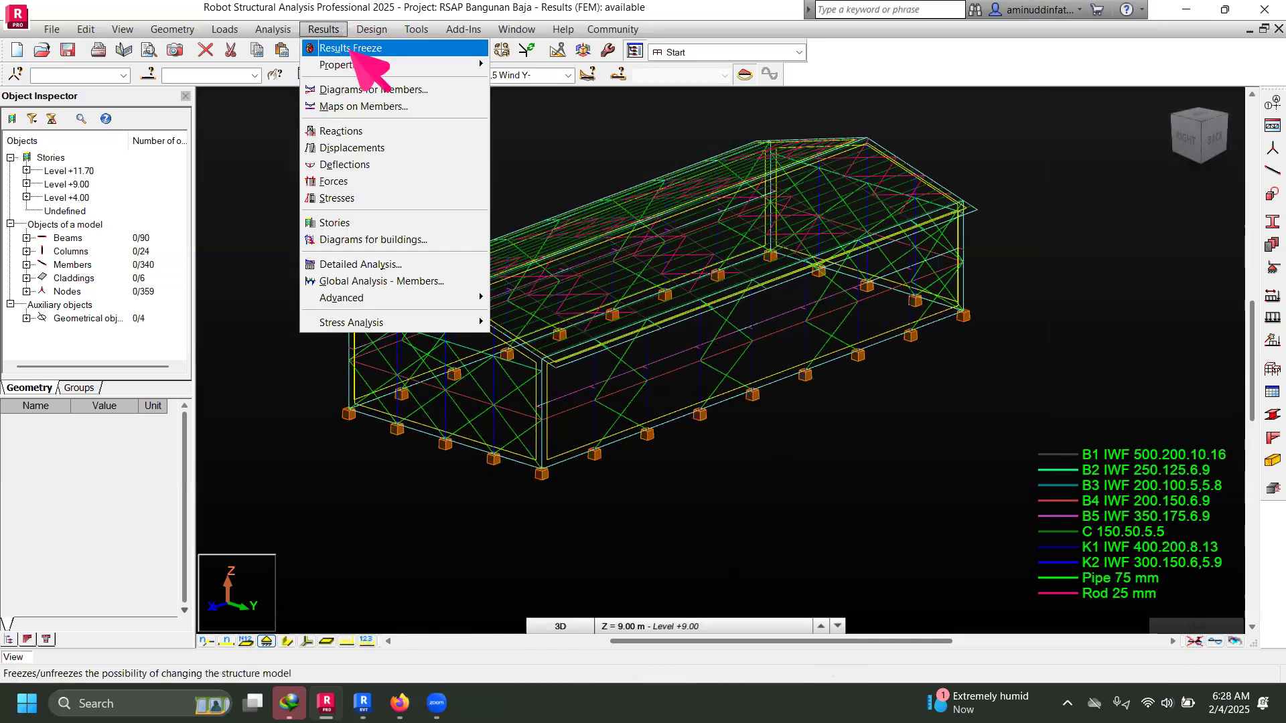
pyautogui.click(379, 91)
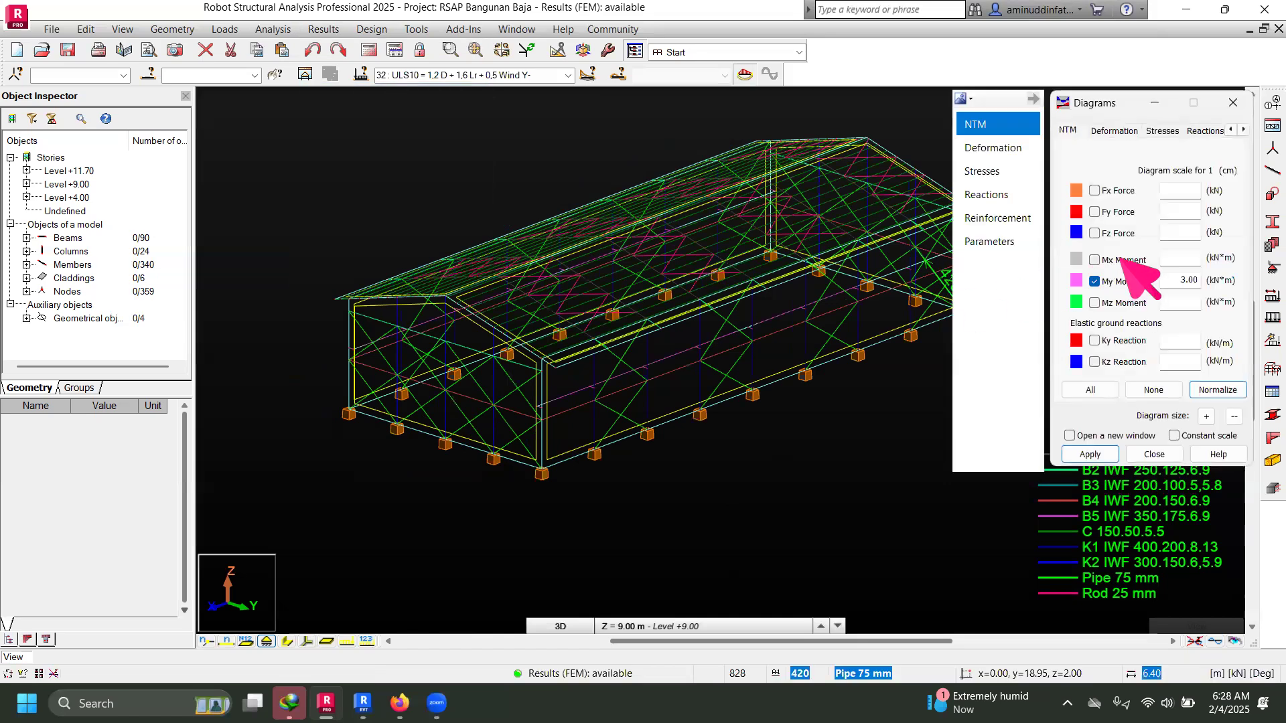
pyautogui.click(1108, 282)
pyautogui.click(1108, 282)
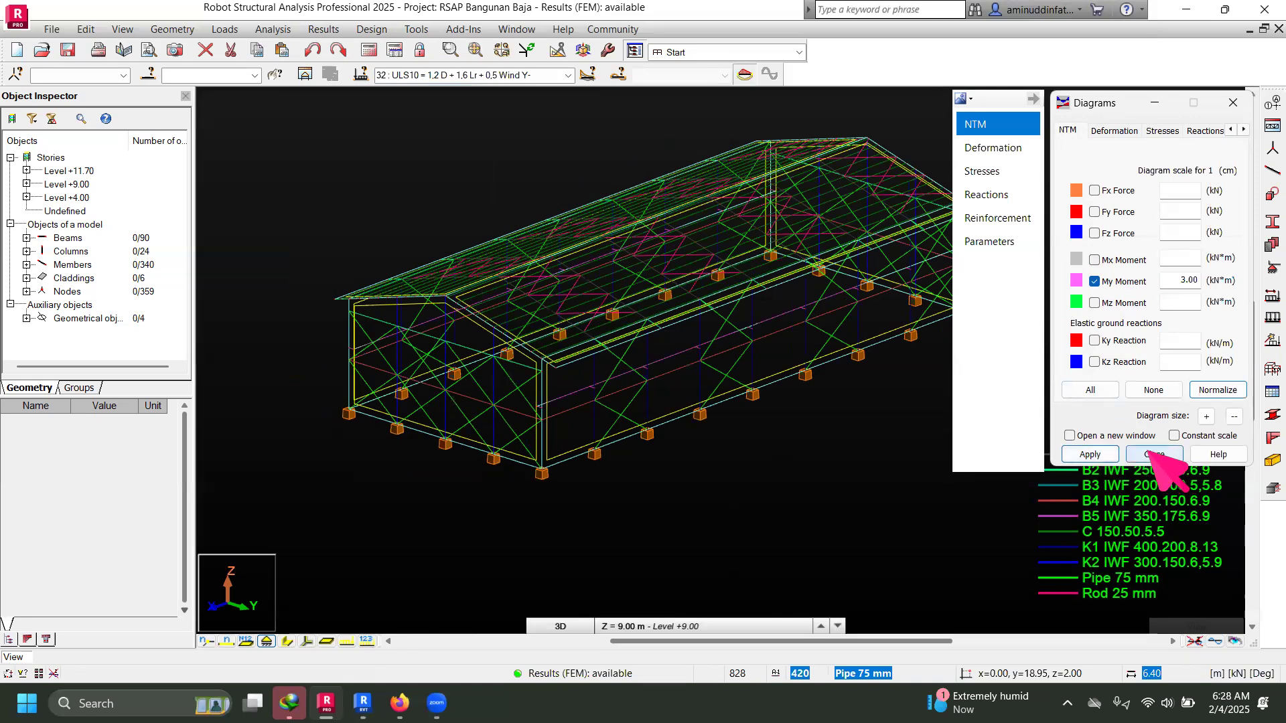
pyautogui.click(989, 245)
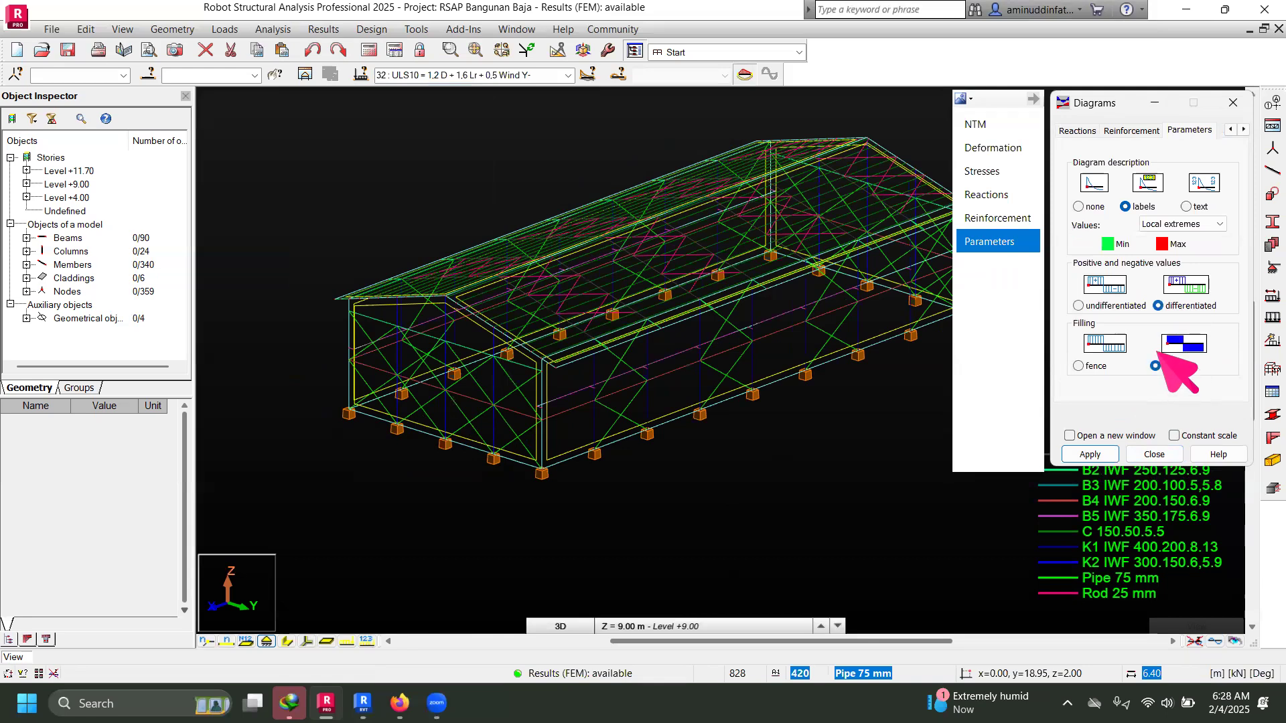
pyautogui.click(984, 124)
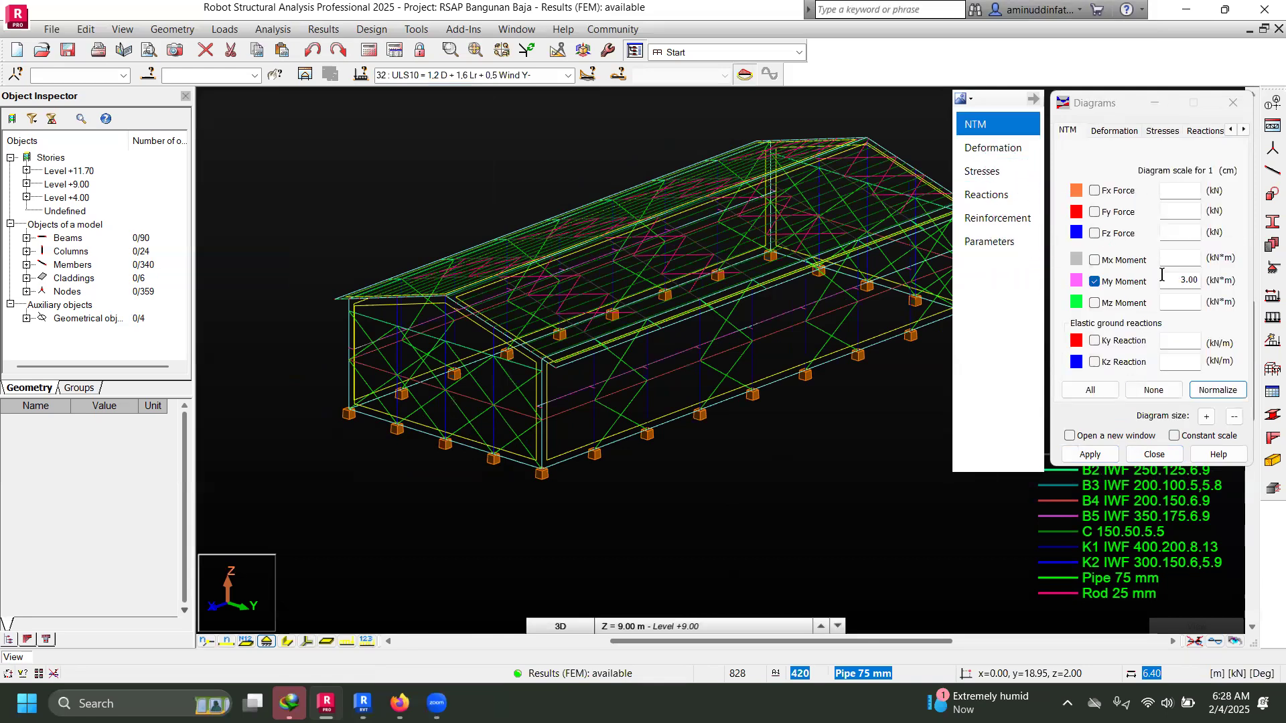
# Step: Set the My Moment diagram scale to 50 kN*m per 1 cm and apply it with the label parameters
pyautogui.click(784, 428)
pyautogui.doubleClick(1175, 281)
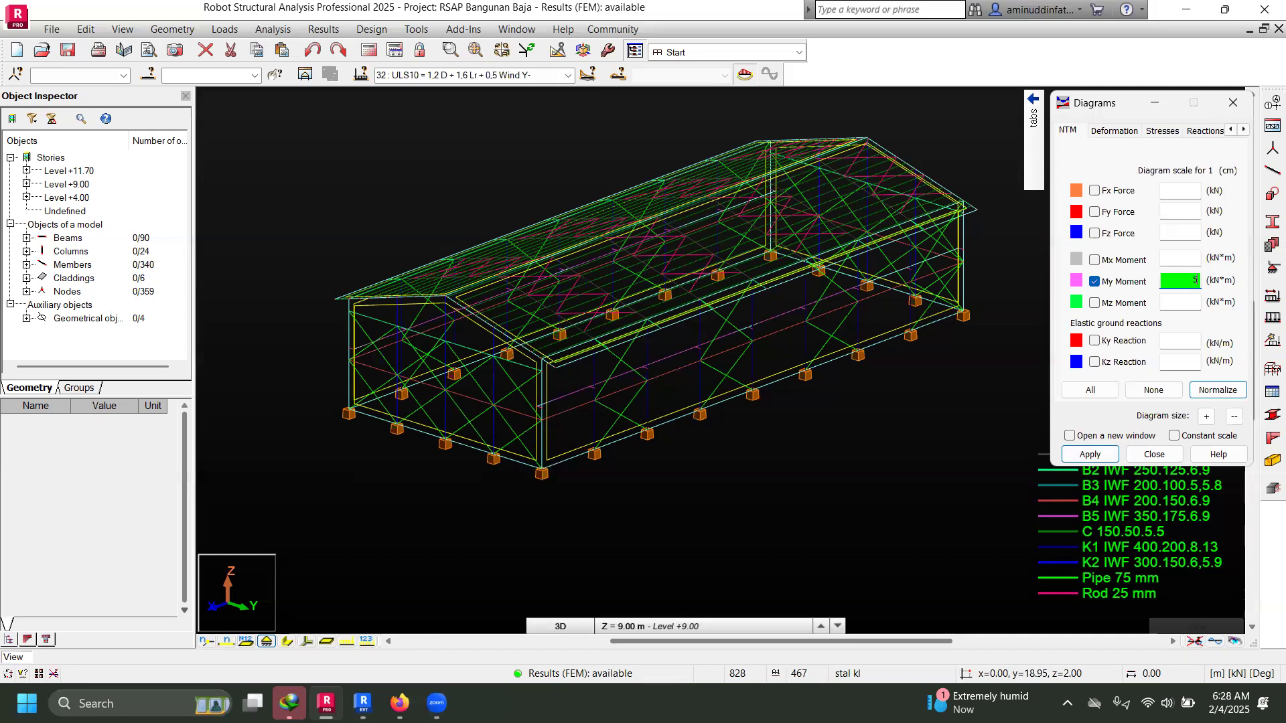
pyautogui.click(1081, 454)
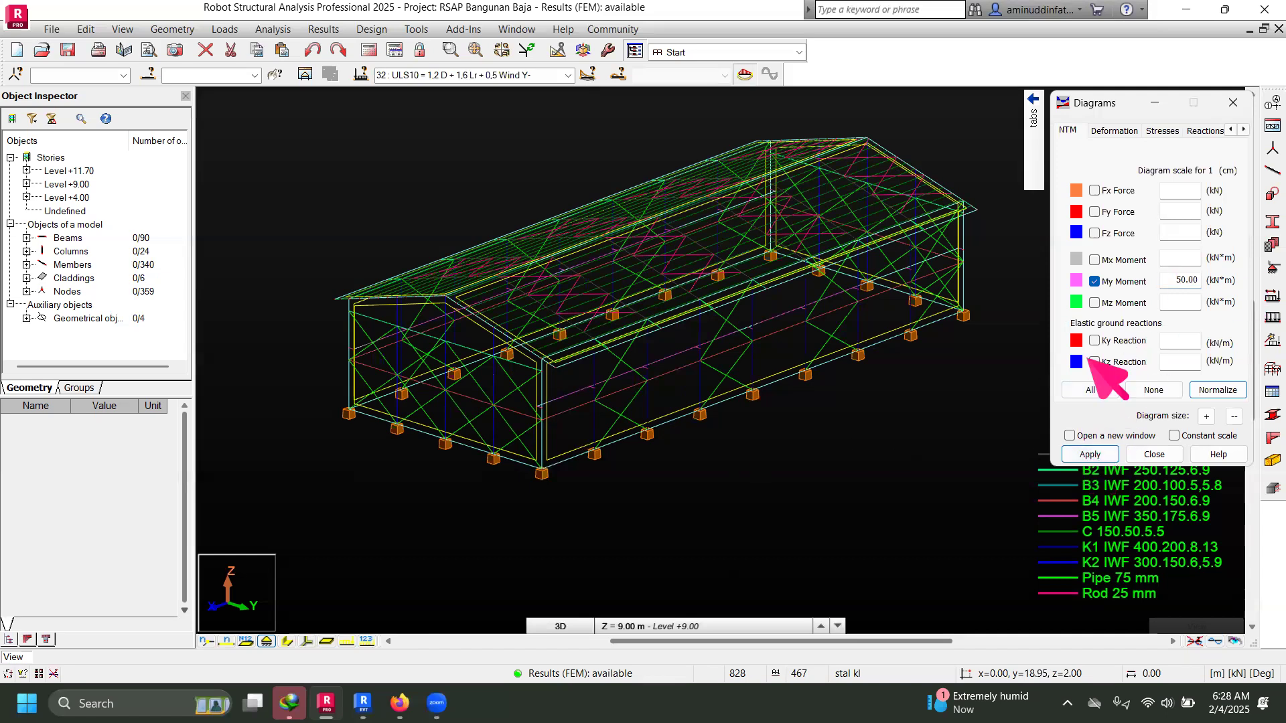
pyautogui.moveTo(1035, 147)
pyautogui.click(998, 241)
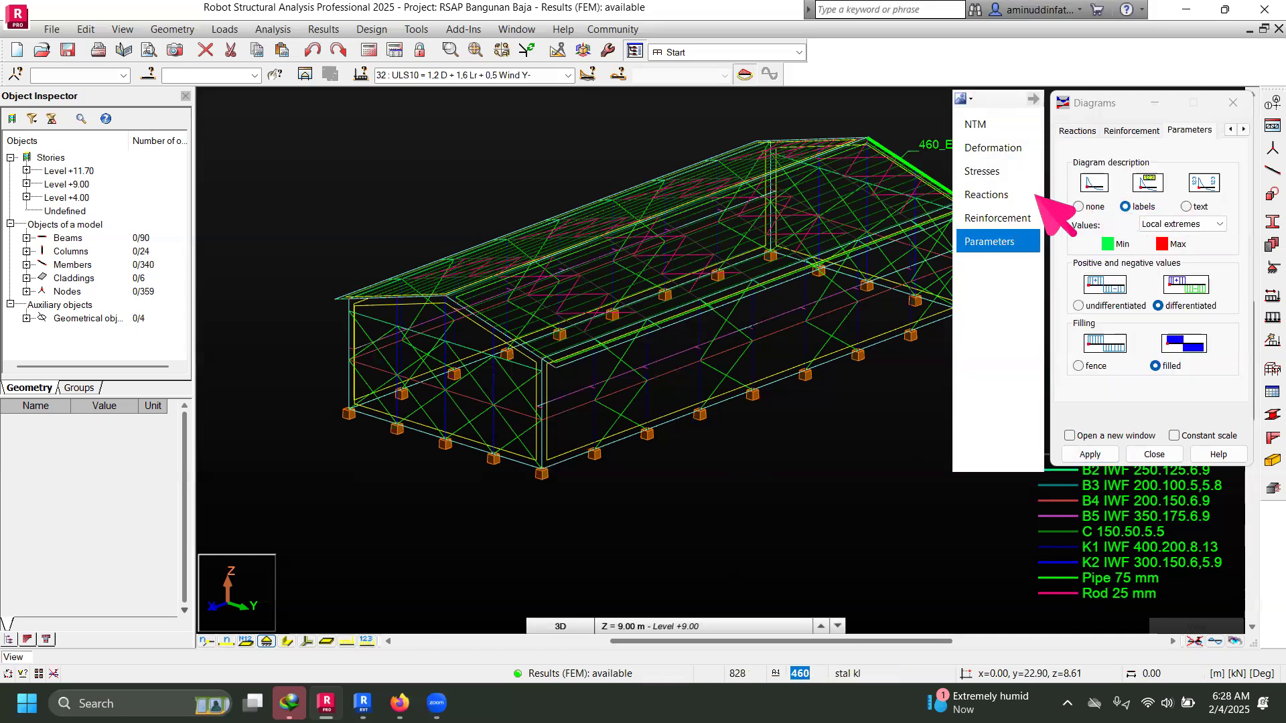
pyautogui.click(1089, 455)
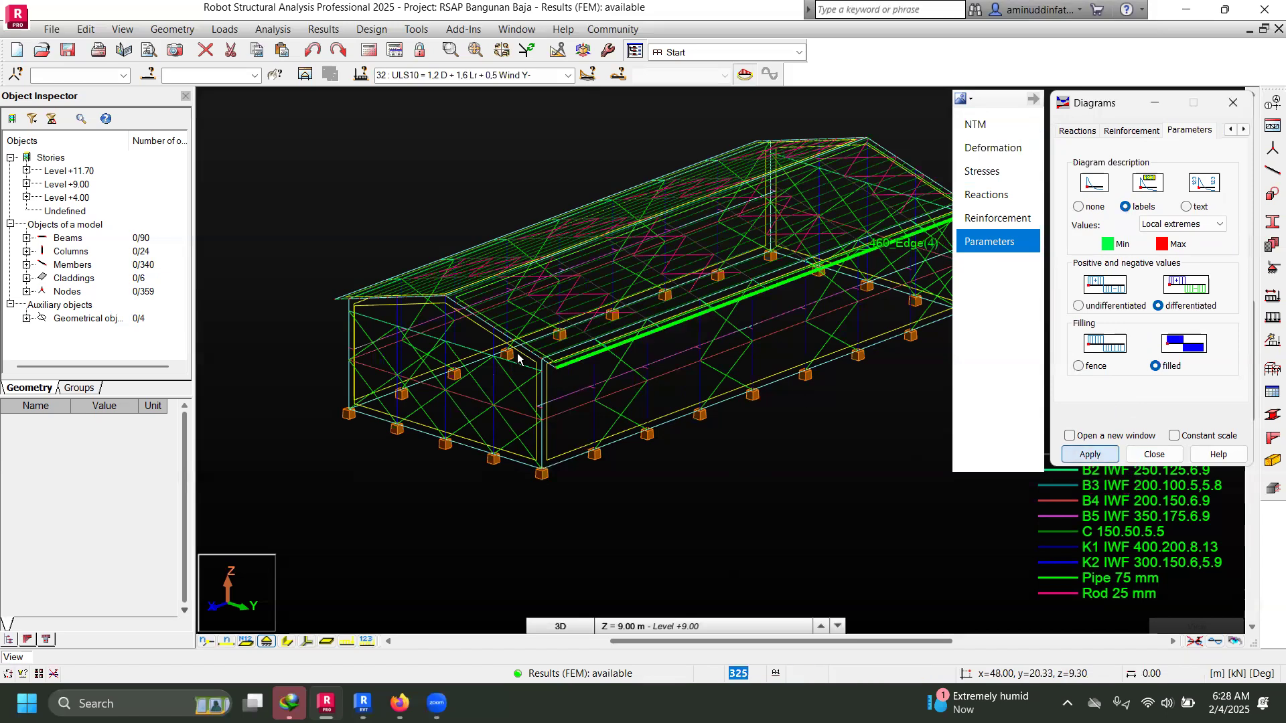
# Step: Switch the load case to 3 : LL and inspect the My Moment diagrams around the building frame
pyautogui.scroll(2, 483, 358)
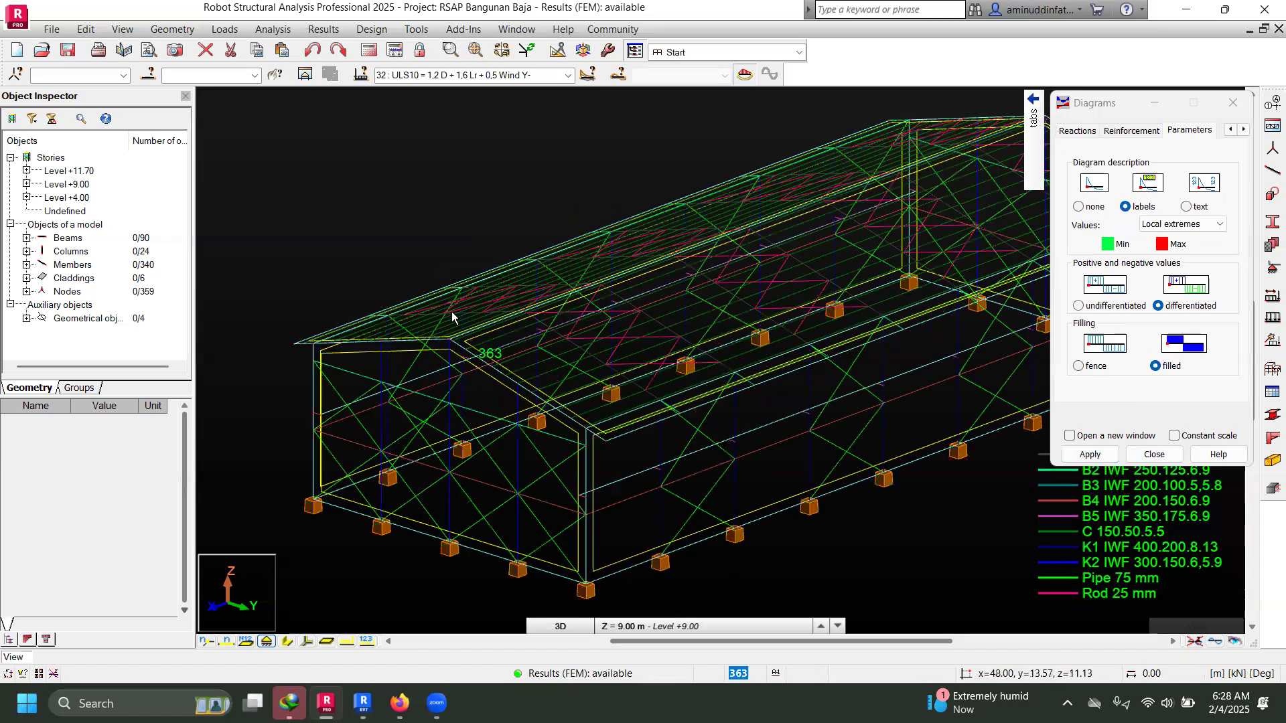
pyautogui.scroll(-1, 452, 316)
pyautogui.click(571, 75)
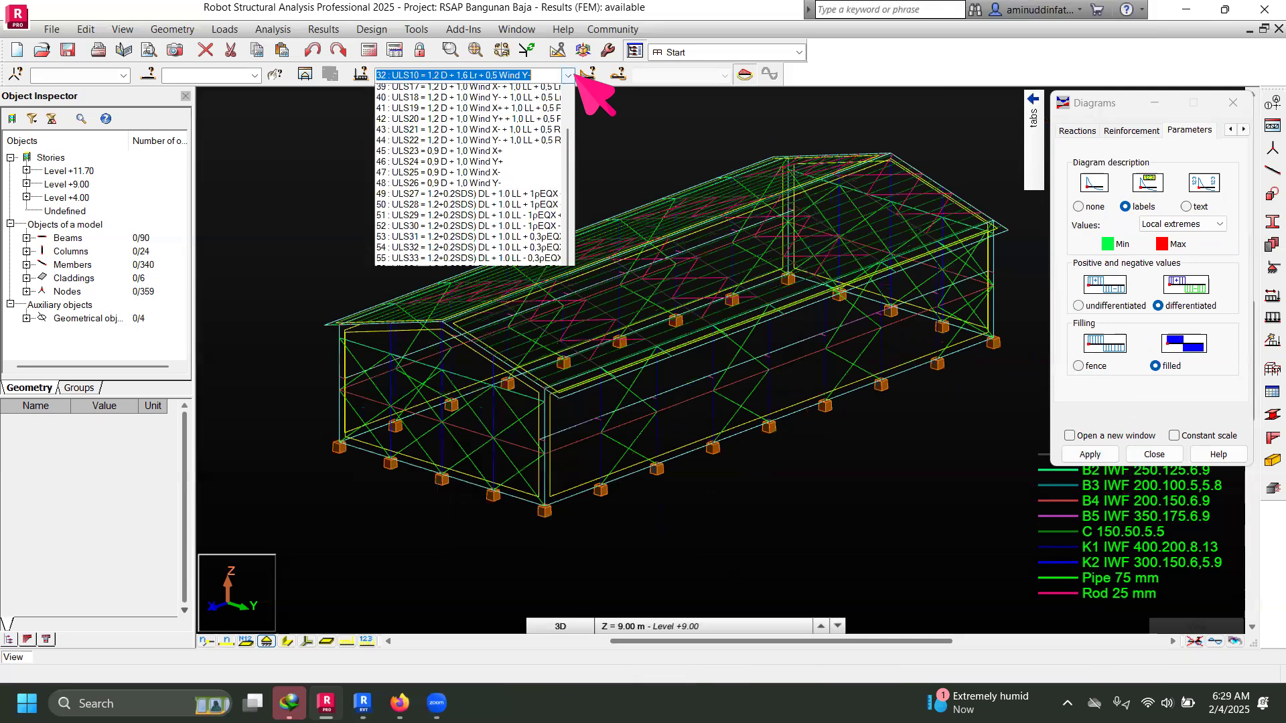
pyautogui.moveTo(567, 209); pyautogui.dragTo(578, 86)
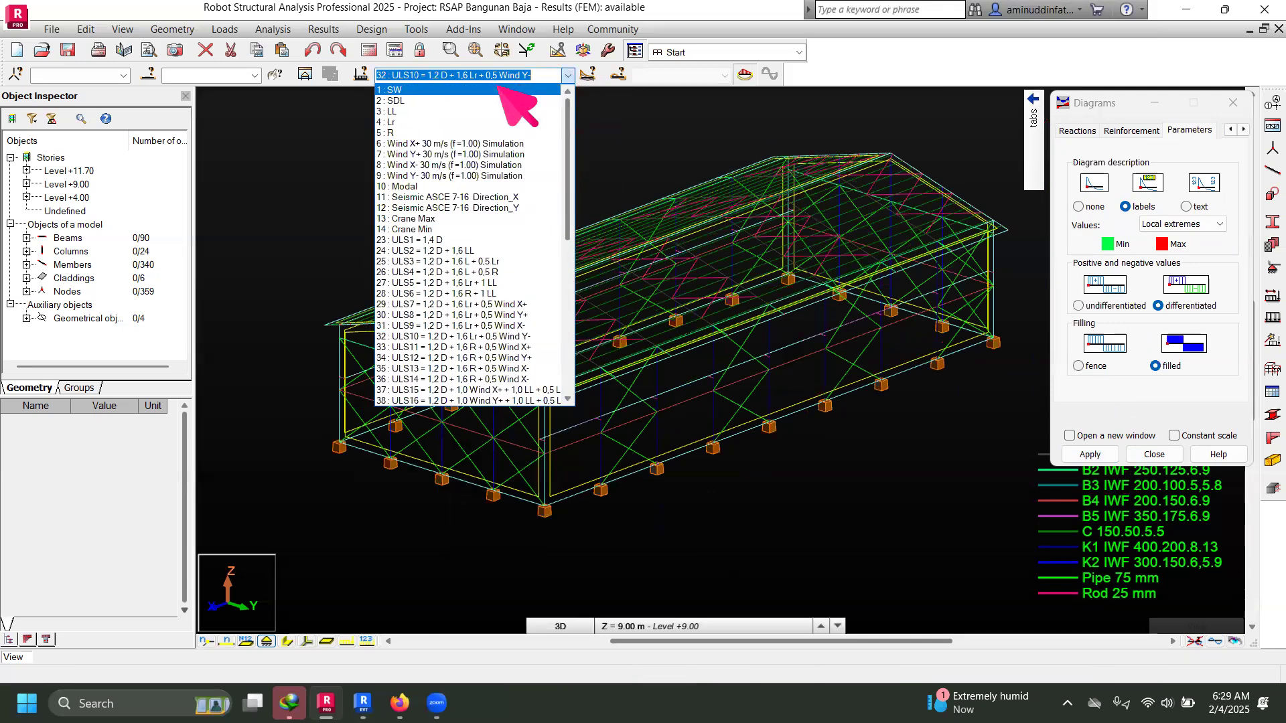
pyautogui.click(400, 111)
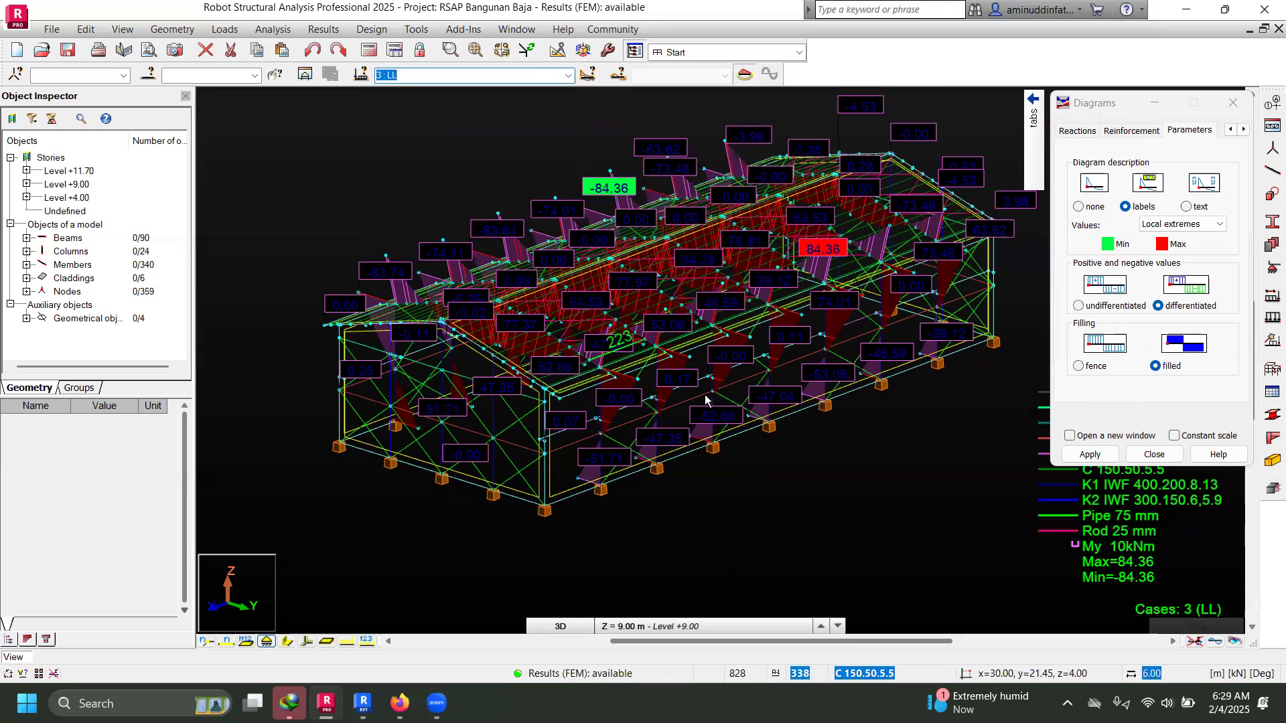
pyautogui.moveTo(784, 462); pyautogui.dragTo(617, 464, button='middle')
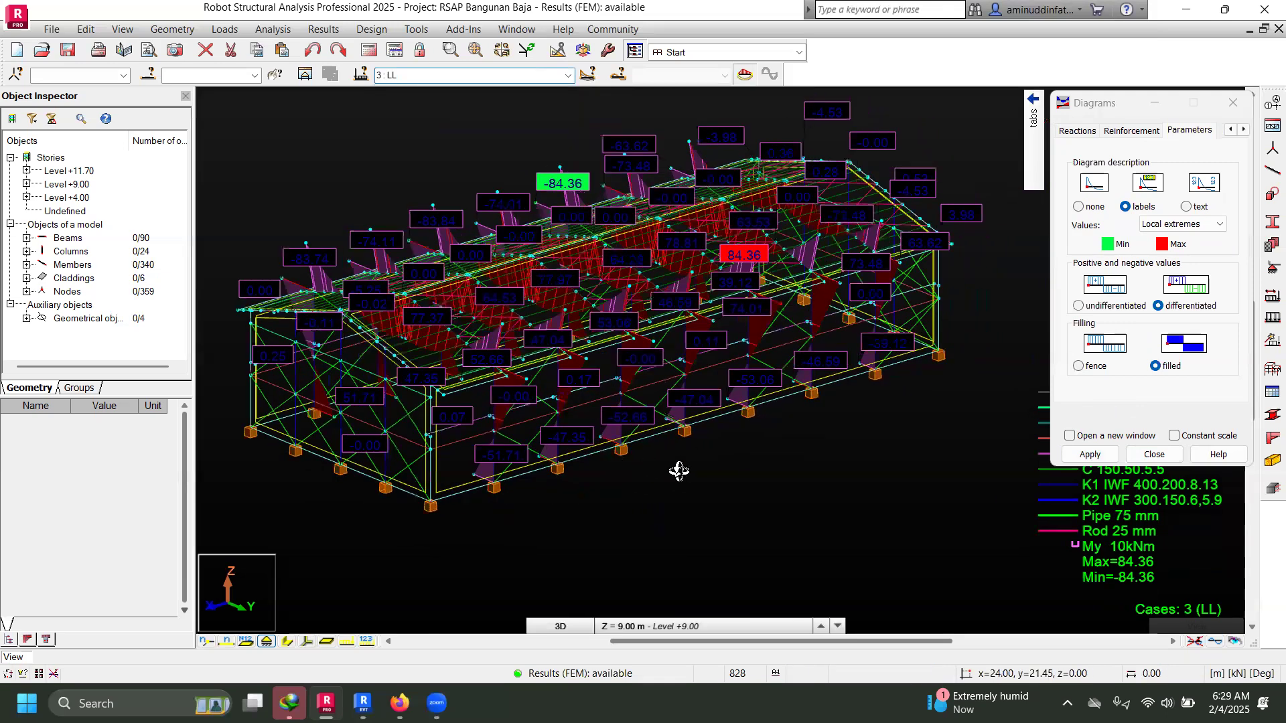
pyautogui.keyDown('shift'); pyautogui.moveTo(718, 471); pyautogui.dragTo(718, 464, button='middle'); pyautogui.keyUp('shift')
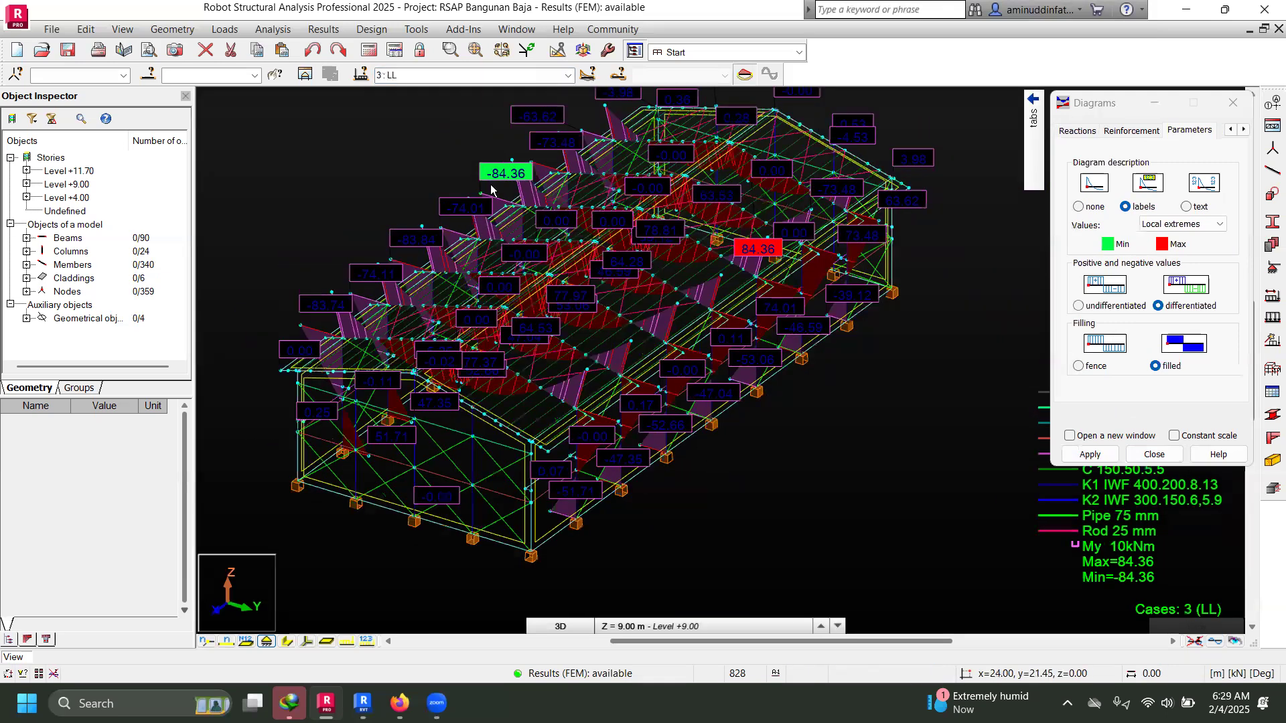
pyautogui.keyDown('shift'); pyautogui.moveTo(491, 191); pyautogui.dragTo(490, 188, button='middle'); pyautogui.keyUp('shift')
# Step: Check the member diagrams for load case 32 : ULS10 and for 24 : ULS2 = 1,2 D + 1,6 LL
pyautogui.click(568, 75)
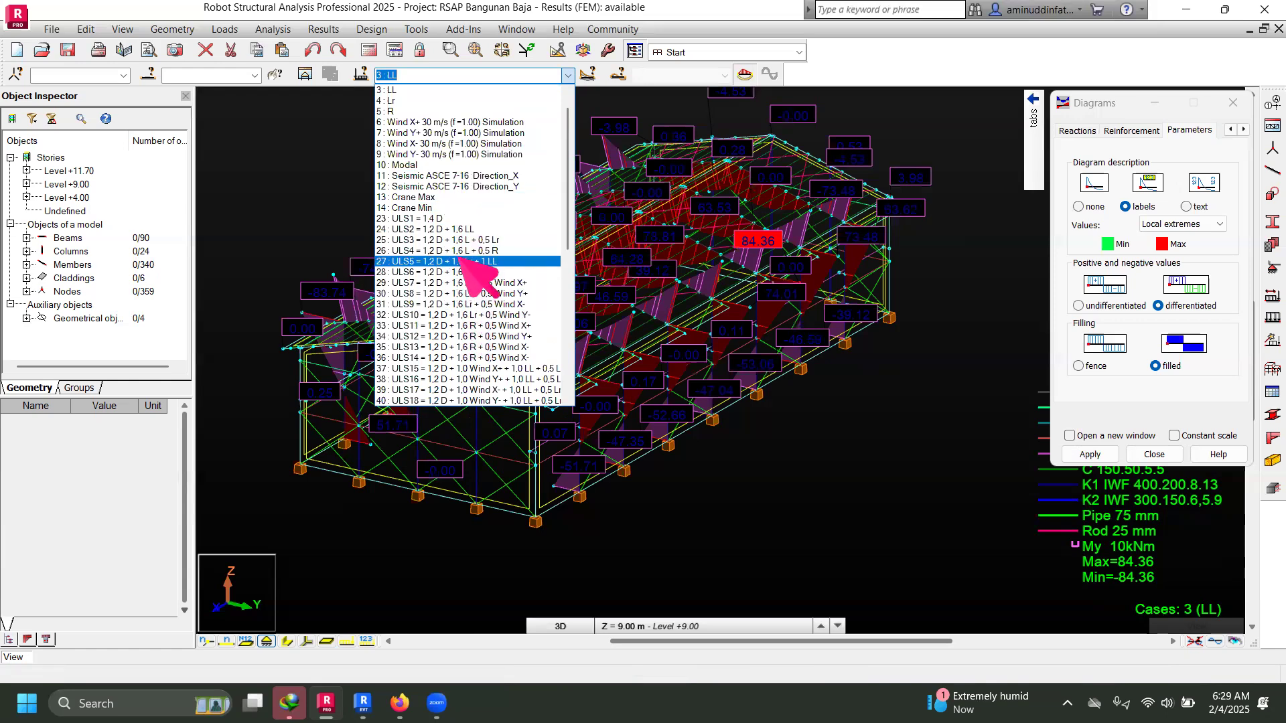
pyautogui.click(461, 315)
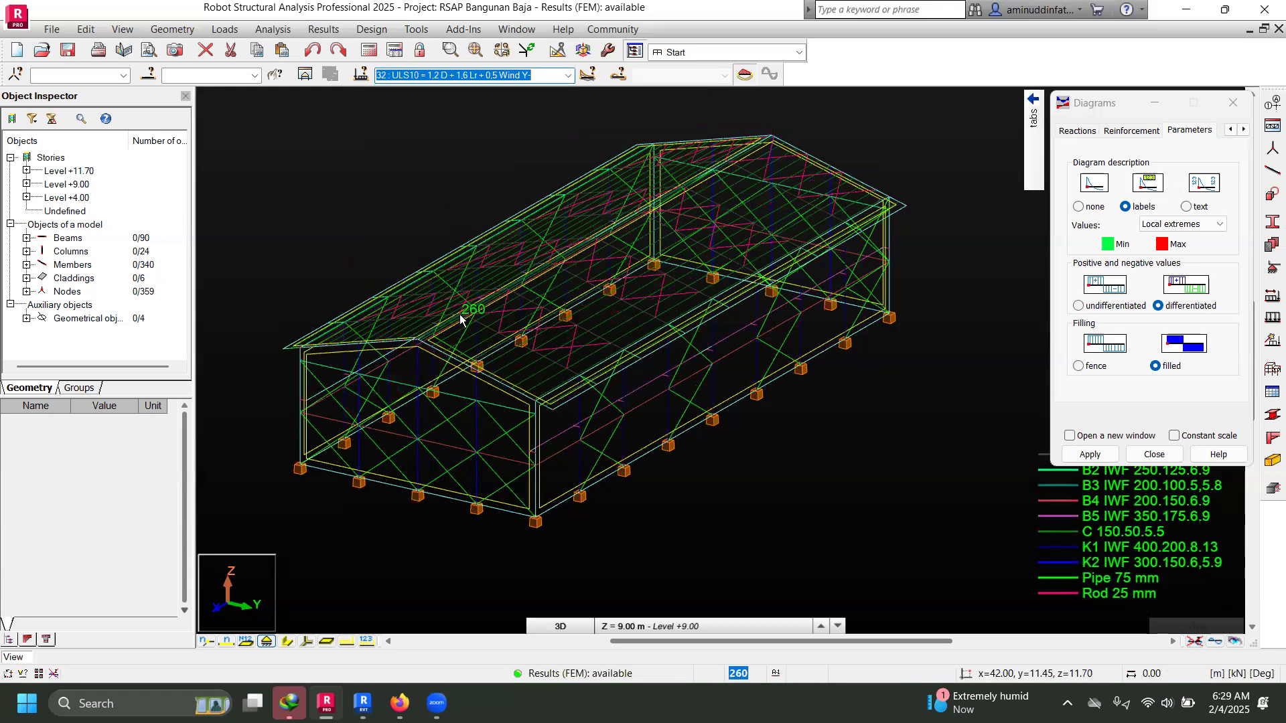
pyautogui.click(568, 75)
pyautogui.scroll(7, 570, 160)
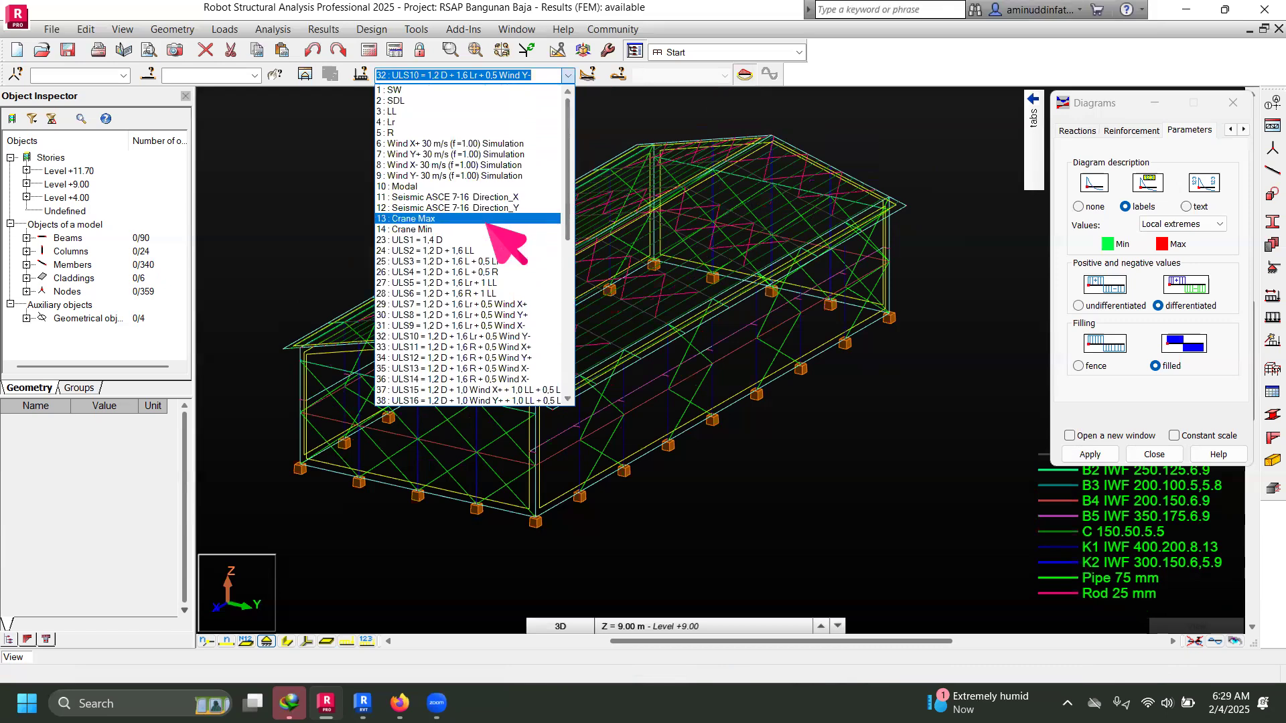
pyautogui.click(462, 251)
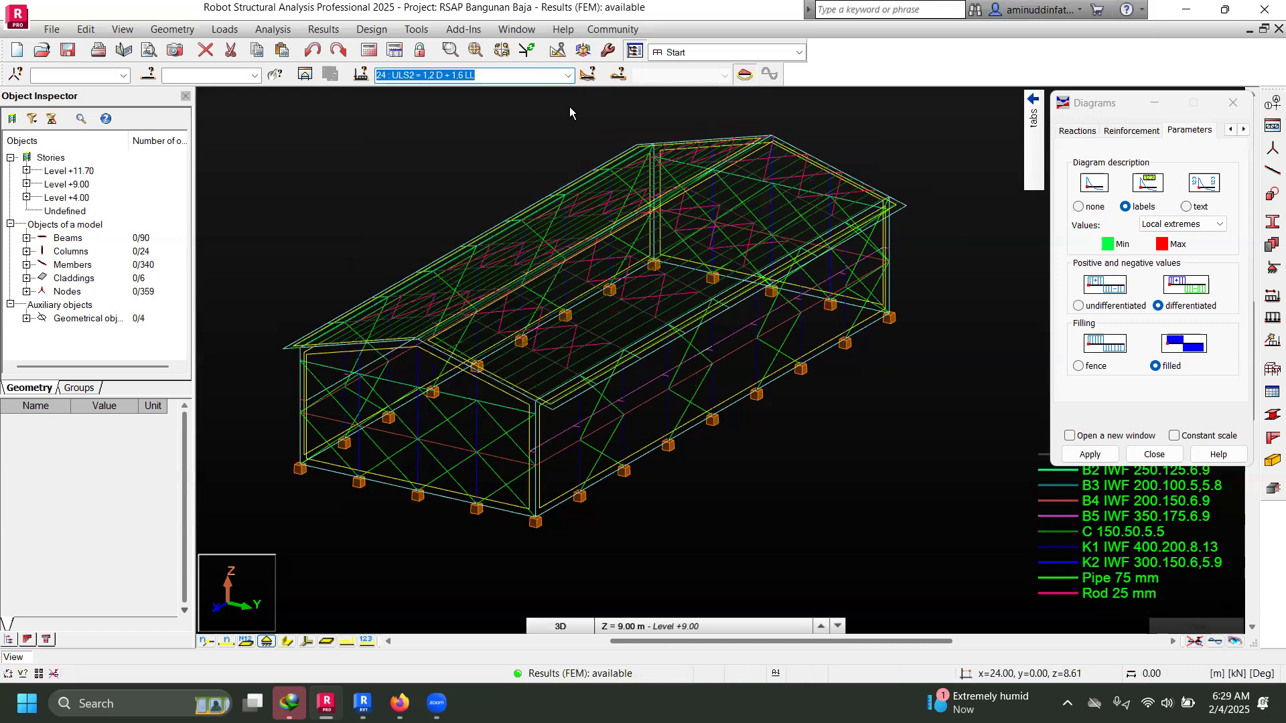
# Step: Check the My Moment diagrams for load case 5 : R and for combination 23 : ULS1 = 1,4 D
pyautogui.click(568, 74)
pyautogui.scroll(3, 483, 168)
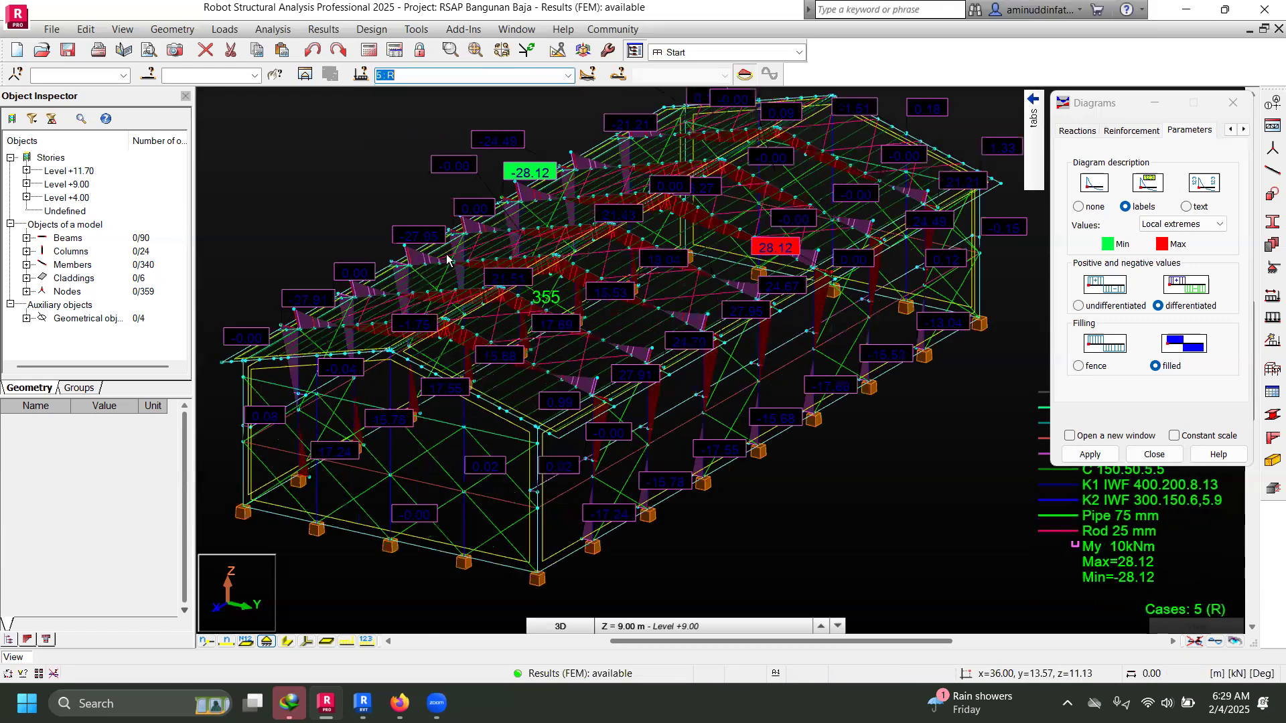
pyautogui.scroll(-1, 495, 204)
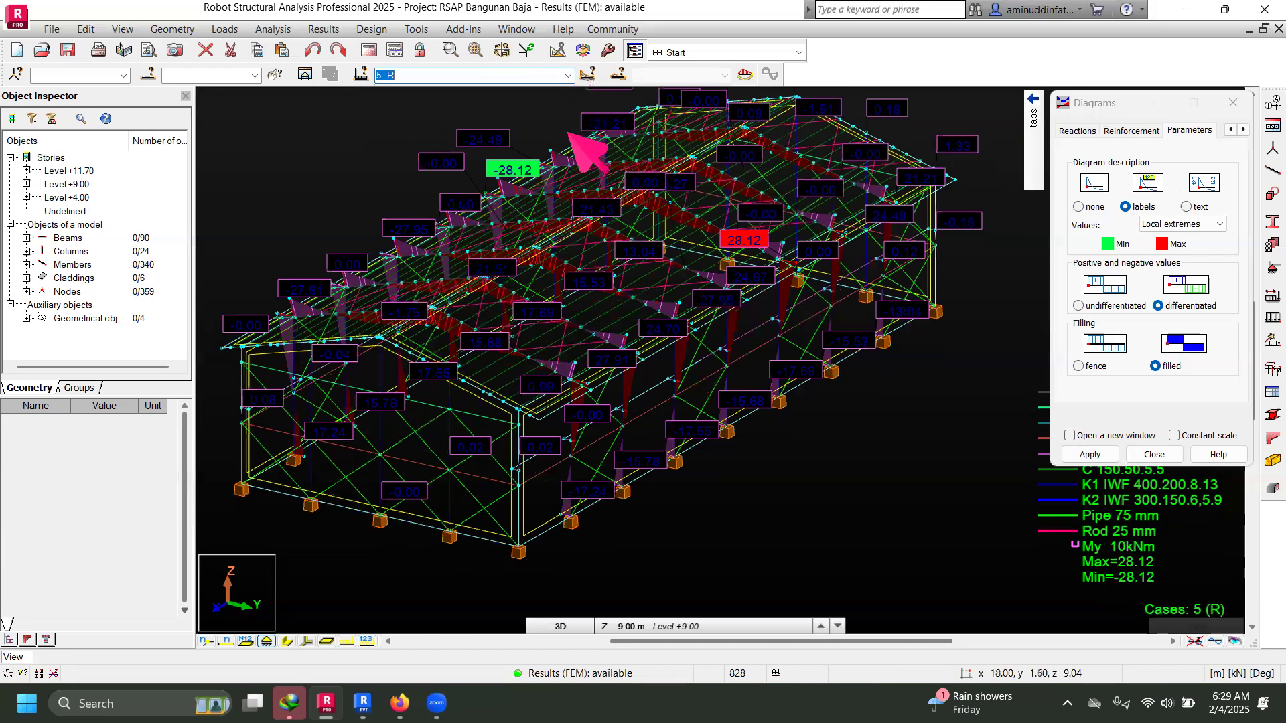
pyautogui.click(569, 75)
pyautogui.scroll(2, 549, 127)
pyautogui.click(445, 239)
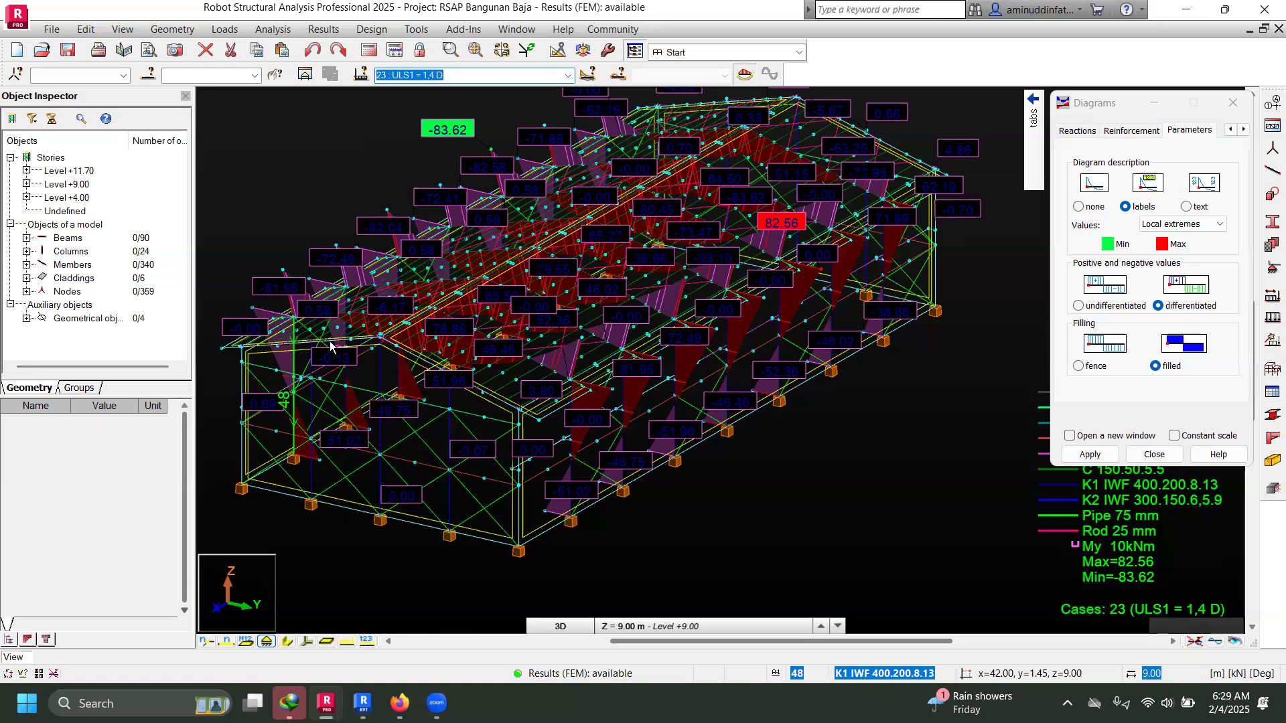
pyautogui.scroll(2, 366, 348)
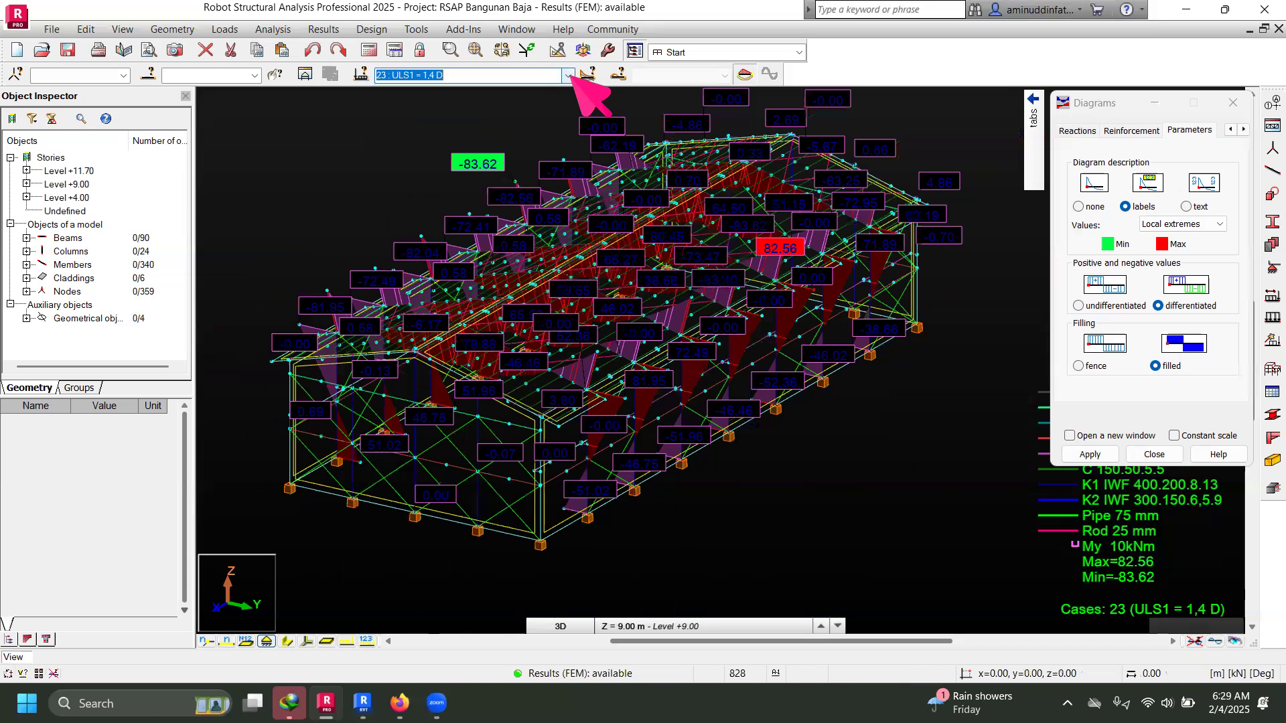
# Step: Set the load case back to 24 : ULS2 = 1,2 D + 1,6 LL and view the whole model
pyautogui.click(569, 75)
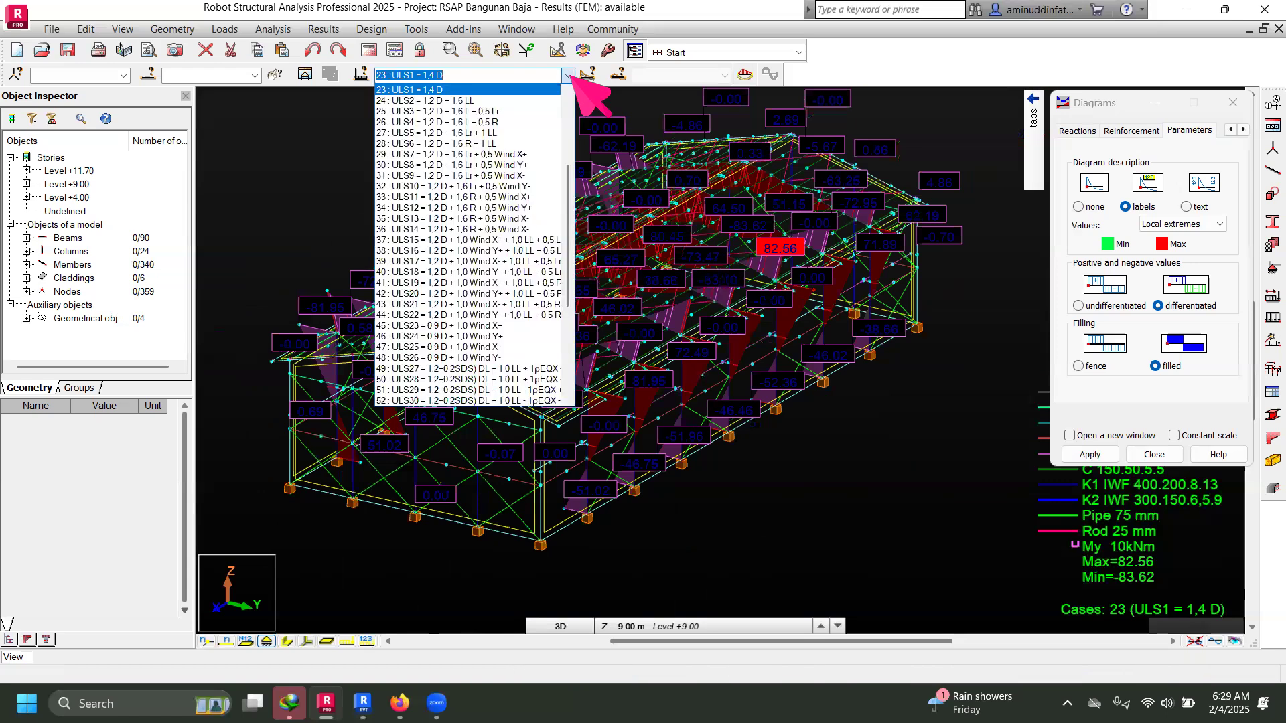
pyautogui.click(471, 101)
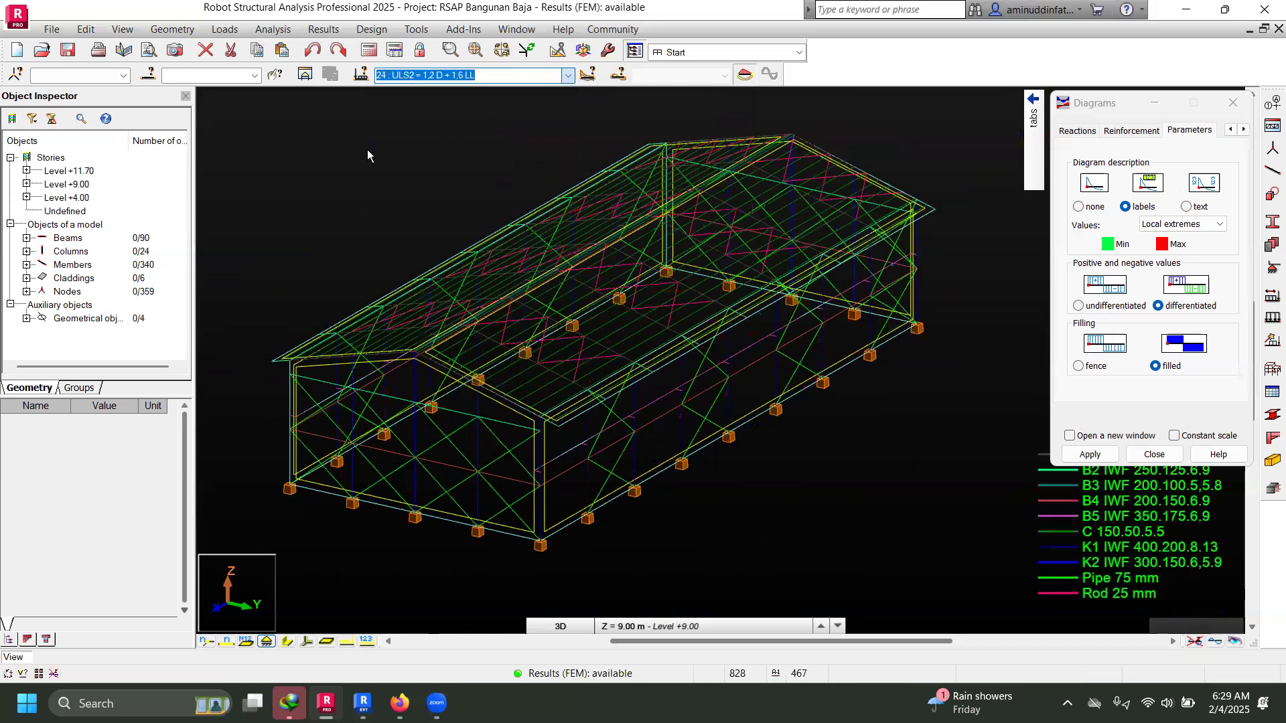
pyautogui.scroll(-1, 568, 488)
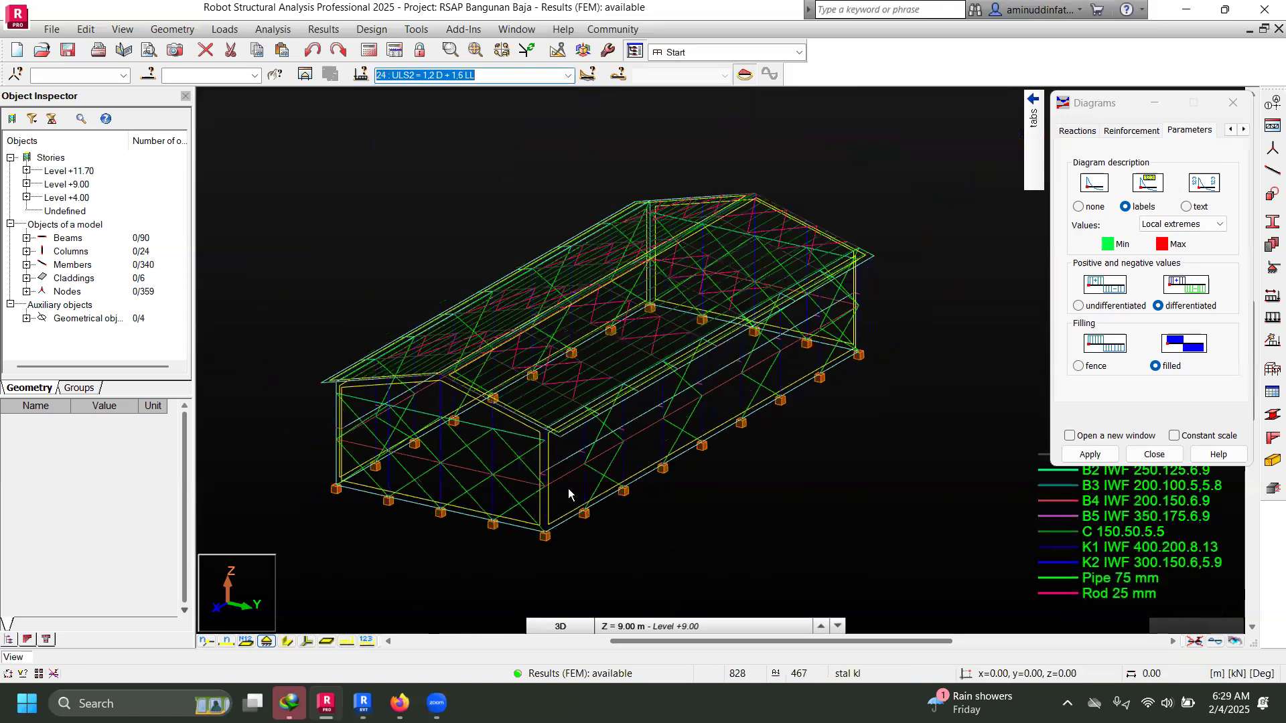
# Step: Examine the analysis types assigned to the load cases and combinations, especially Crane Max, Crane Min and the ULS combinations
pyautogui.click(273, 29)
pyautogui.click(294, 56)
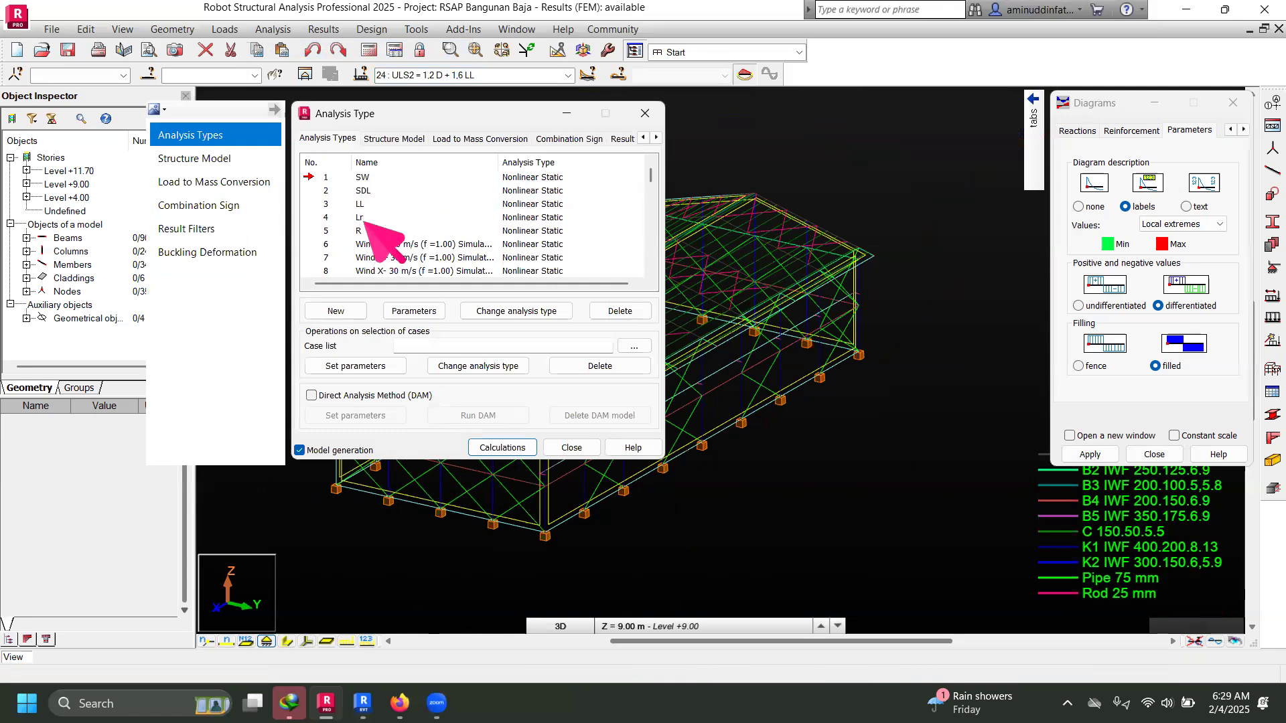
pyautogui.scroll(-10, 362, 225)
pyautogui.scroll(-8, 365, 221)
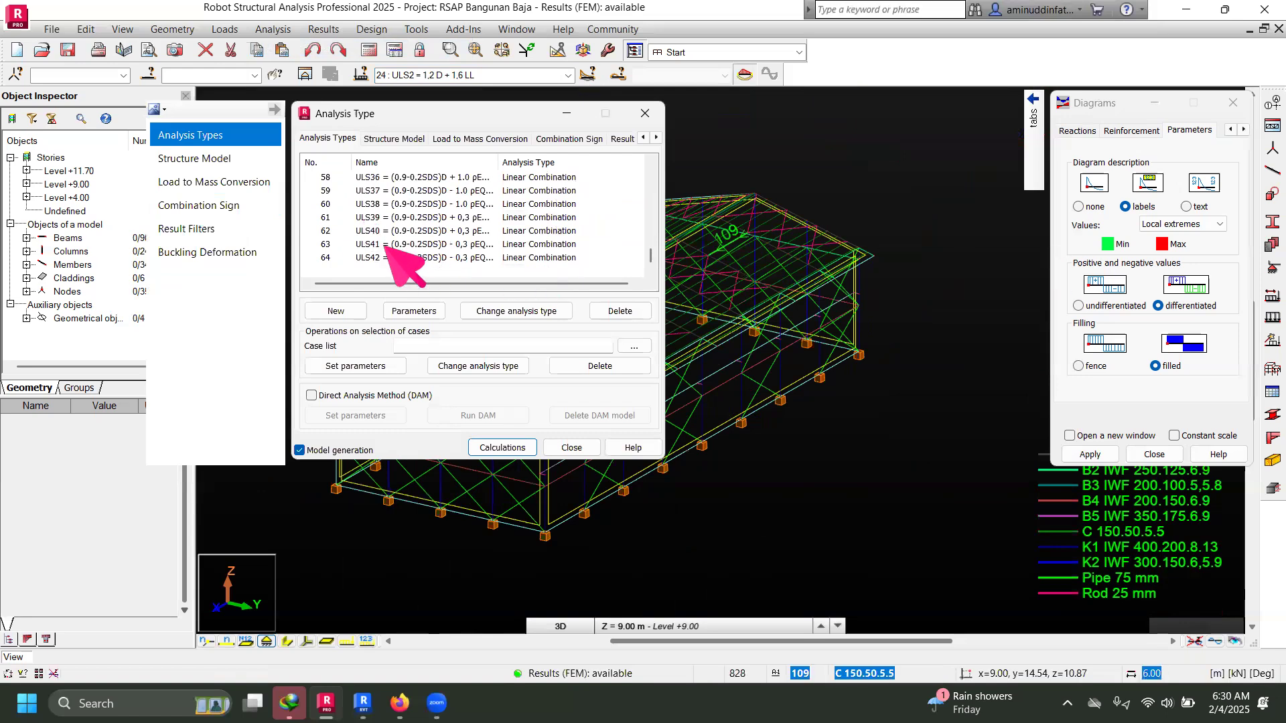
pyautogui.scroll(11, 385, 241)
pyautogui.scroll(3, 390, 243)
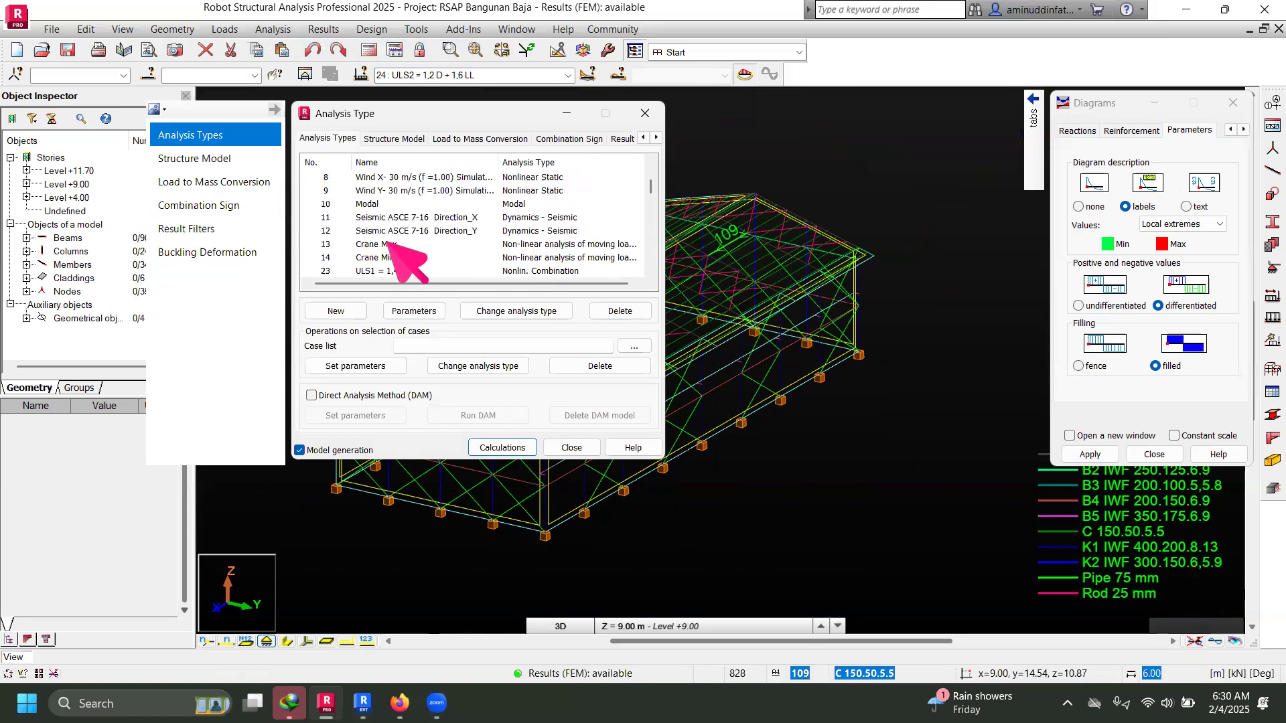
pyautogui.scroll(-1, 390, 244)
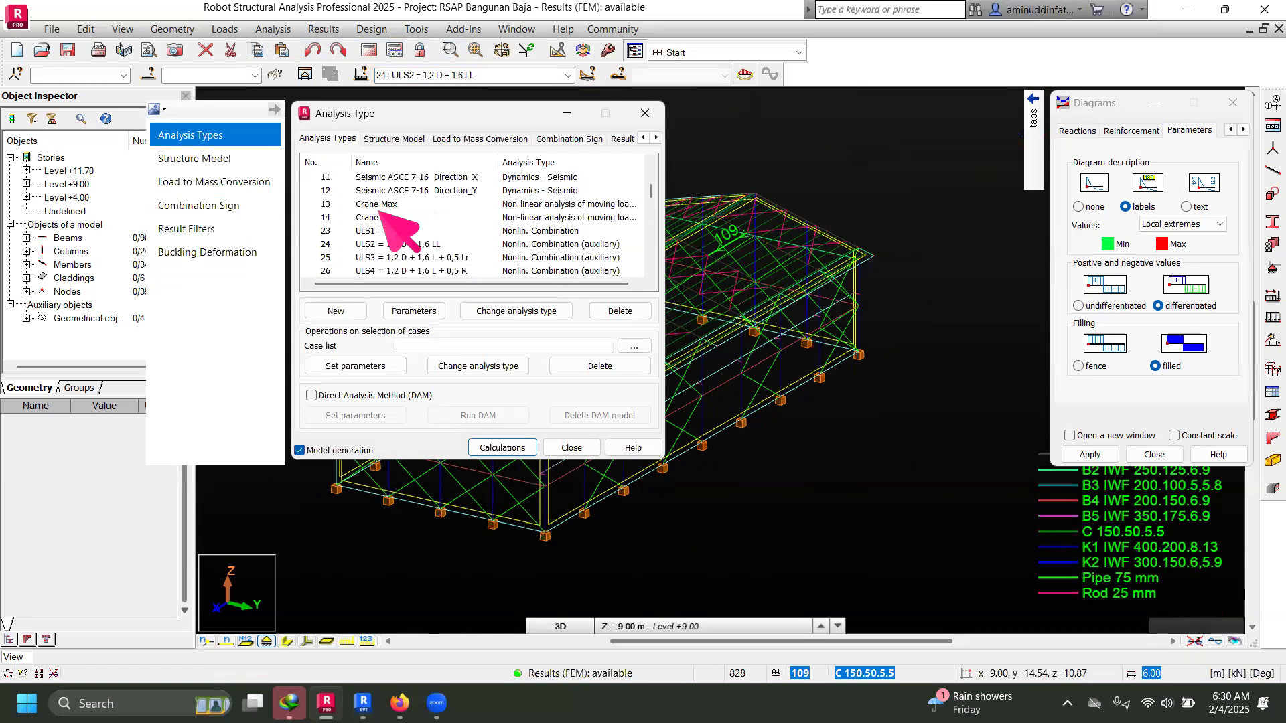
pyautogui.click(324, 216)
pyautogui.scroll(-2, 412, 230)
pyautogui.scroll(2, 422, 229)
pyautogui.click(644, 114)
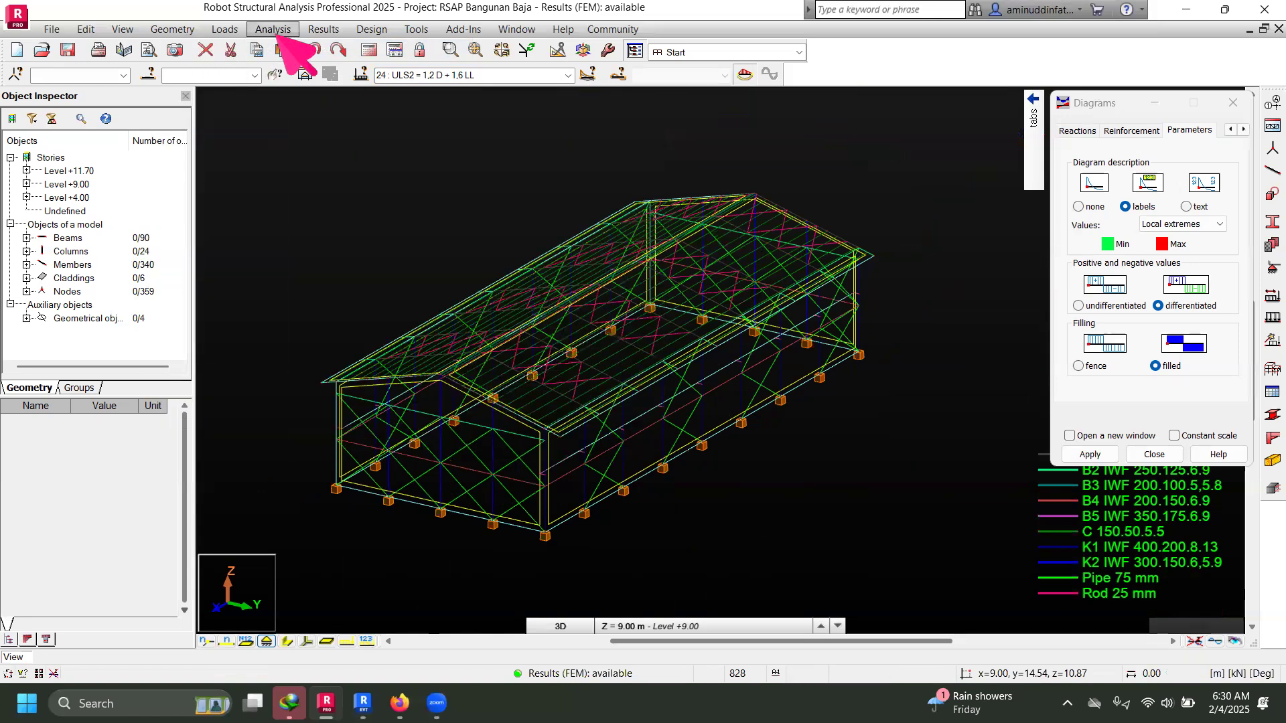
# Step: Open the load combination table and show its editable view with the cases and coefficients of each combination
pyautogui.click(167, 30)
pyautogui.moveTo(224, 30)
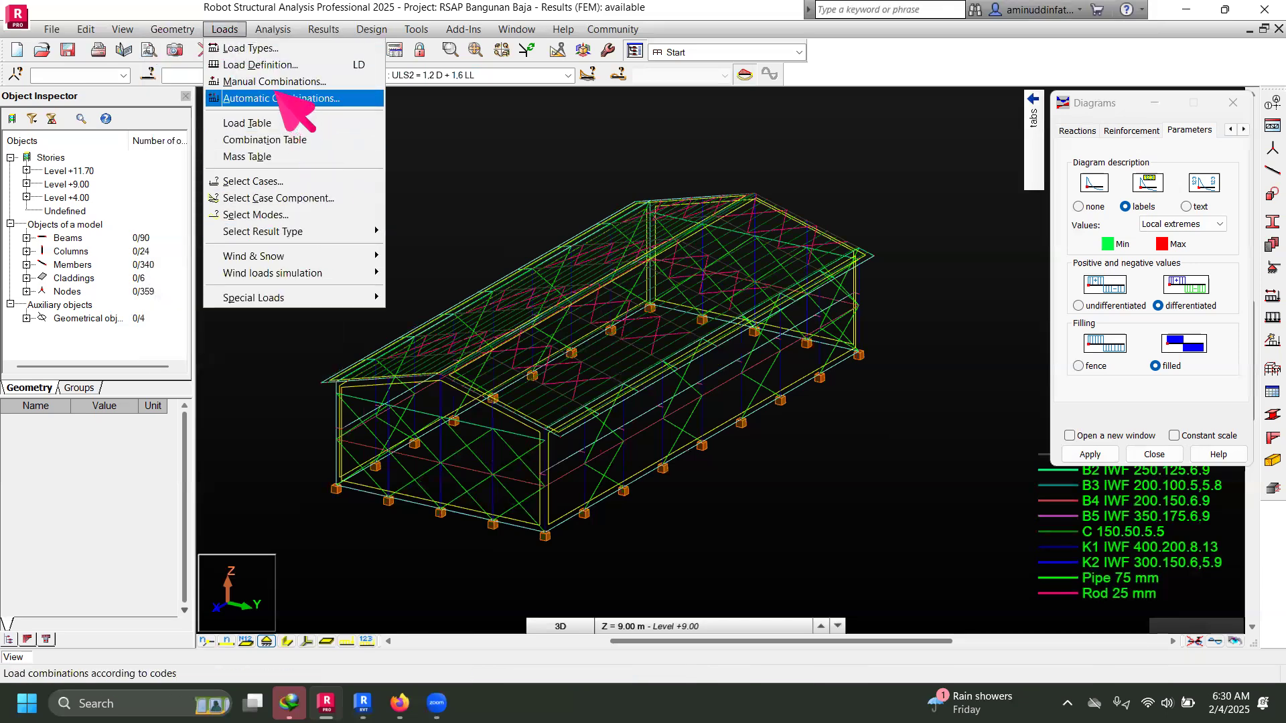
pyautogui.click(281, 139)
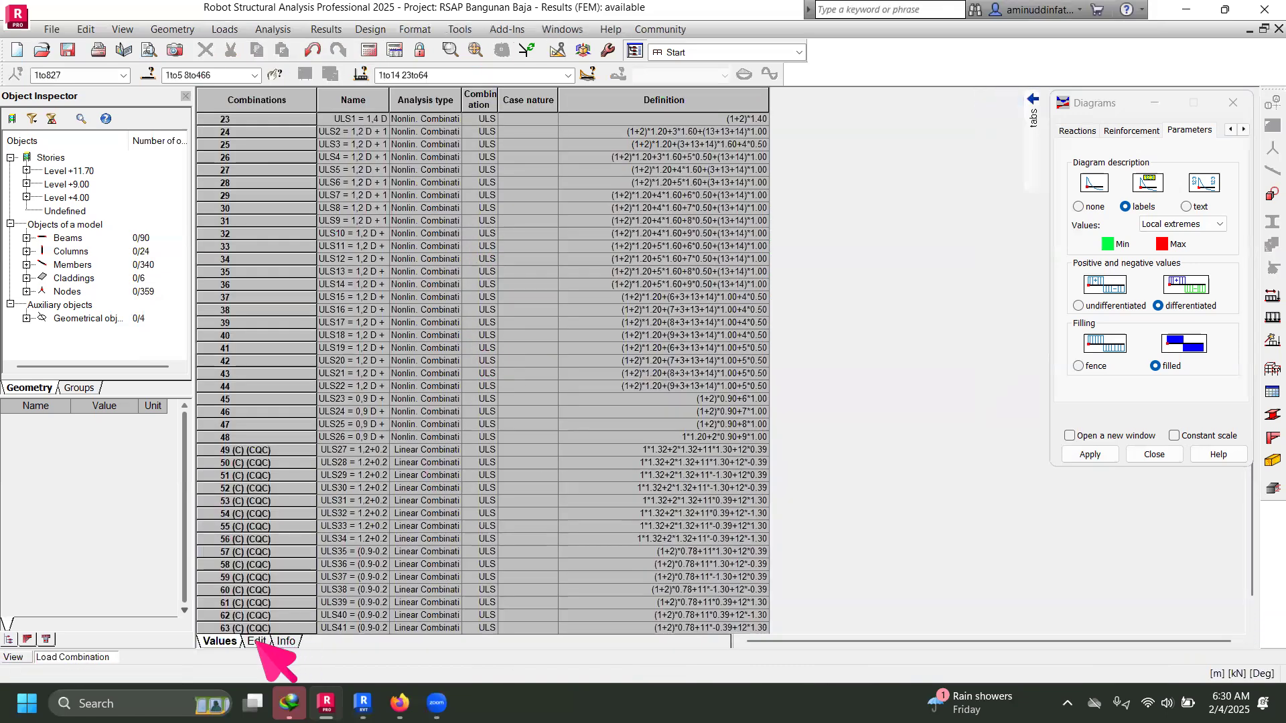
pyautogui.click(257, 641)
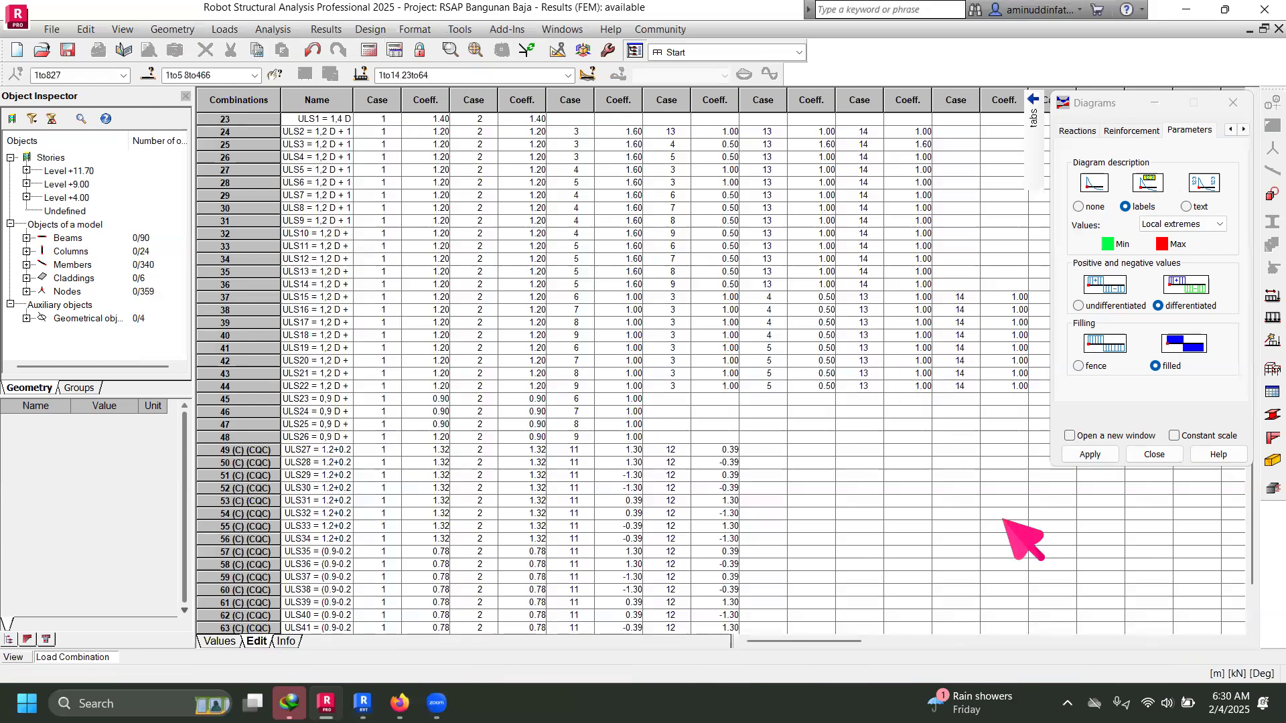
# Step: Examine the cases and coefficients of the ULS combinations and check them against the load case list, dismissing the download manager's message
pyautogui.click(1237, 642)
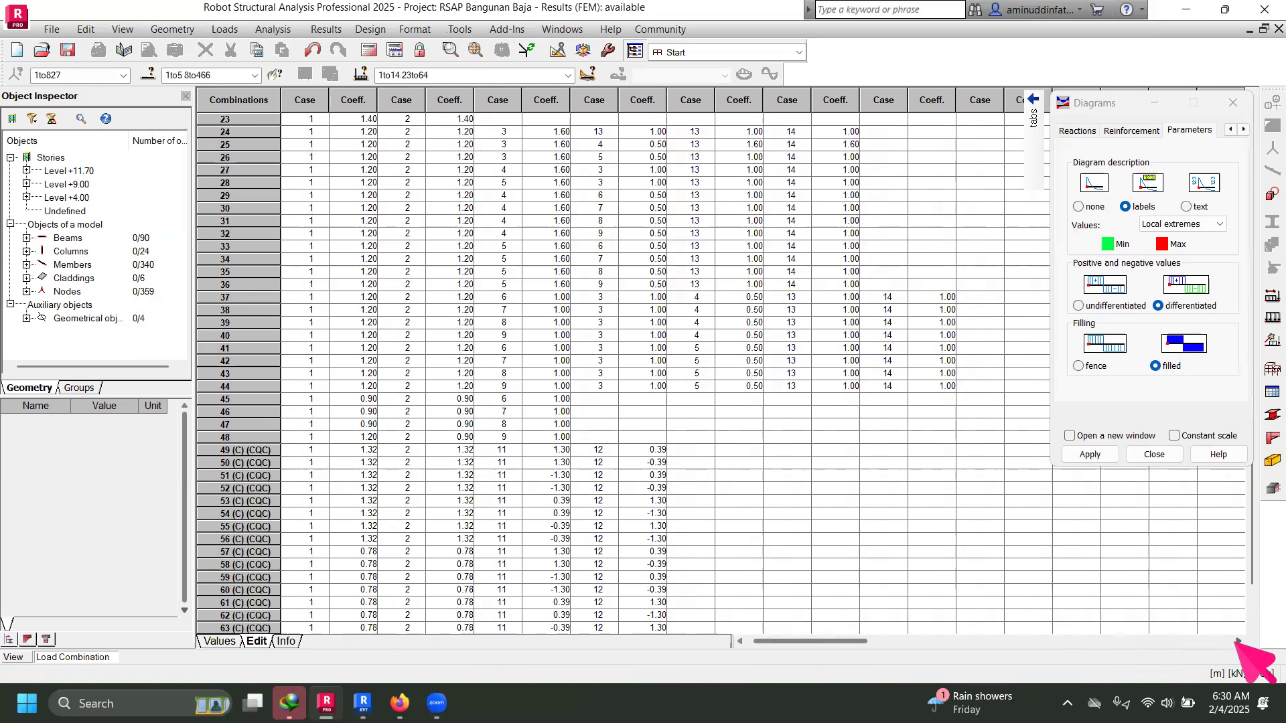
pyautogui.moveTo(825, 641); pyautogui.dragTo(818, 641)
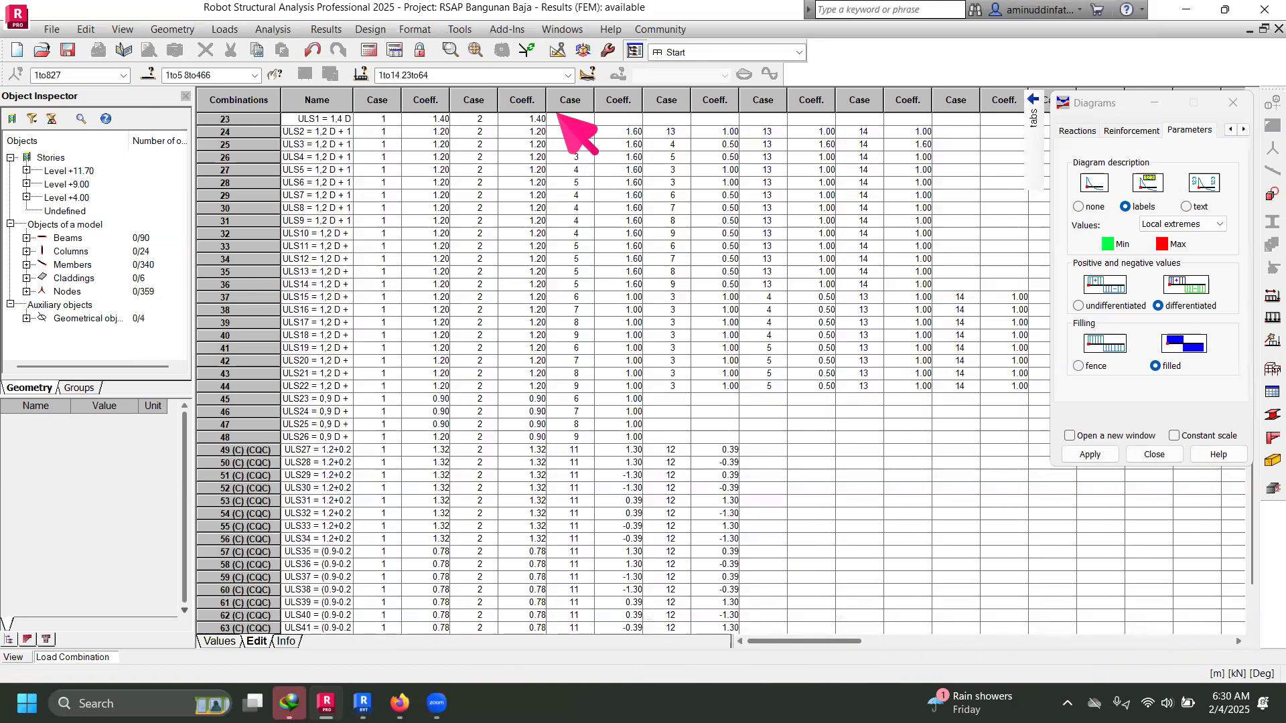
pyautogui.click(568, 75)
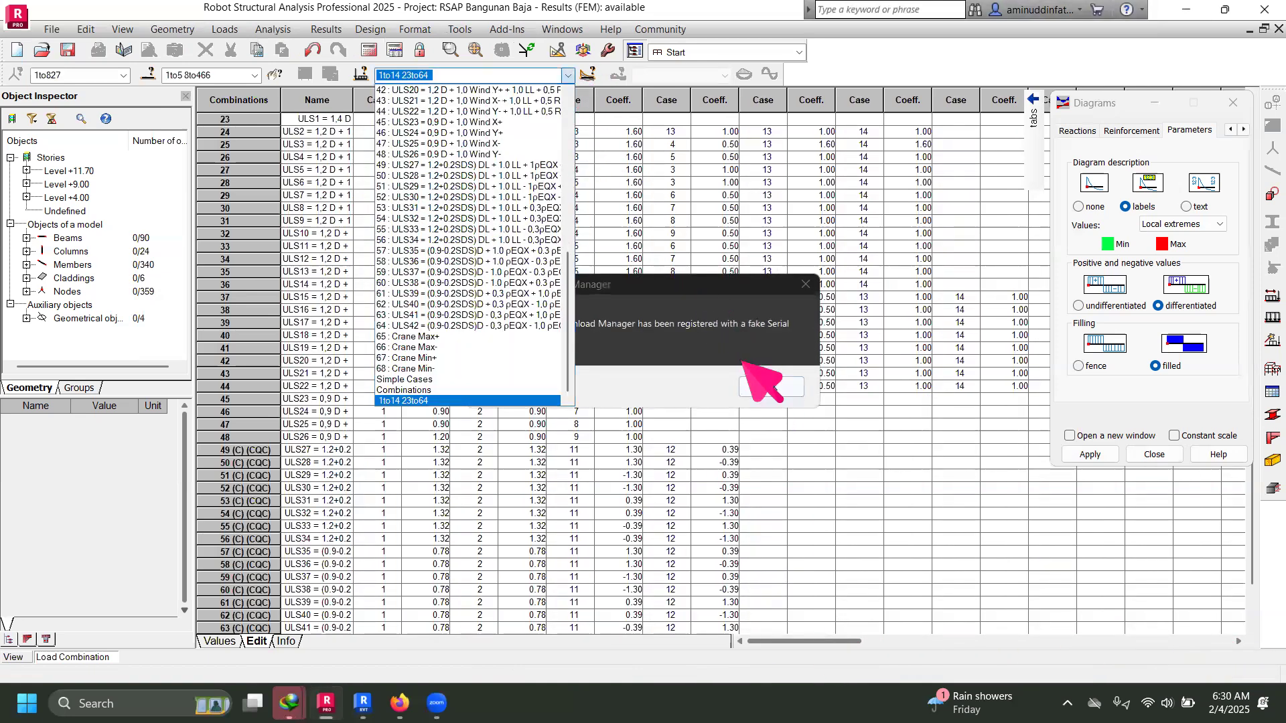
pyautogui.click(568, 75)
pyautogui.click(806, 284)
pyautogui.click(568, 75)
pyautogui.scroll(8, 571, 148)
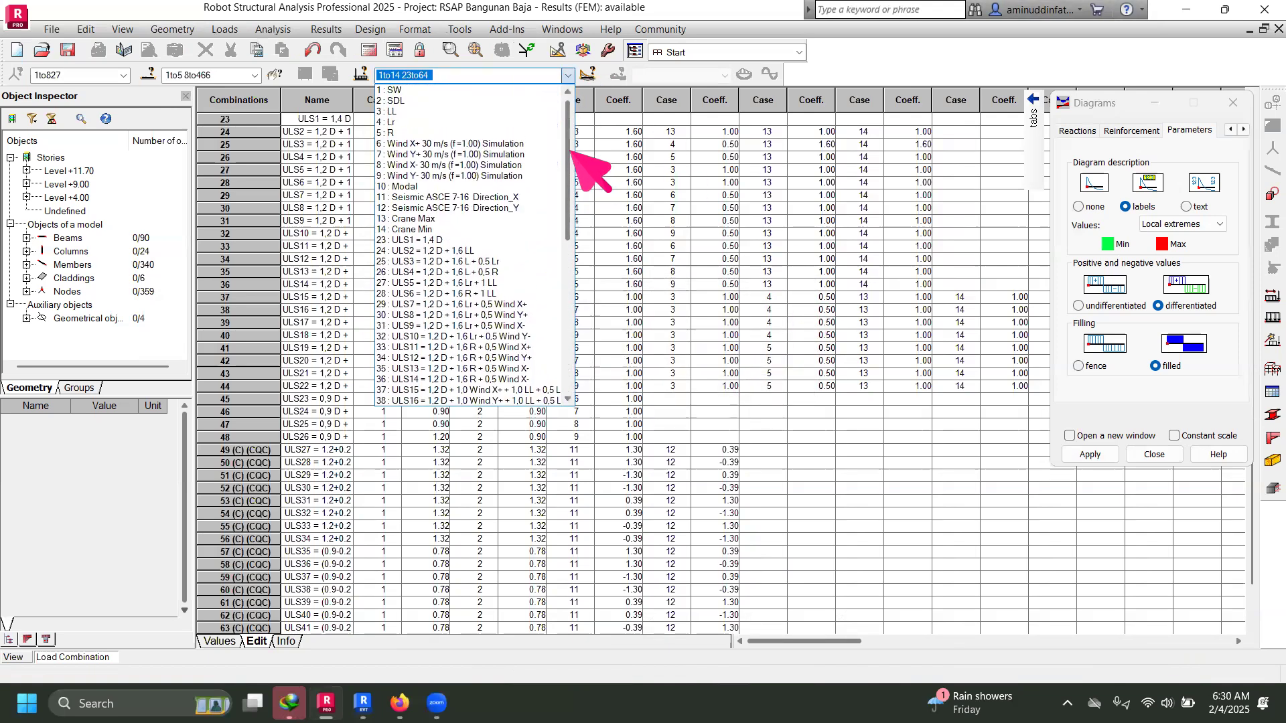
pyautogui.click(869, 73)
pyautogui.moveTo(843, 638); pyautogui.dragTo(858, 637)
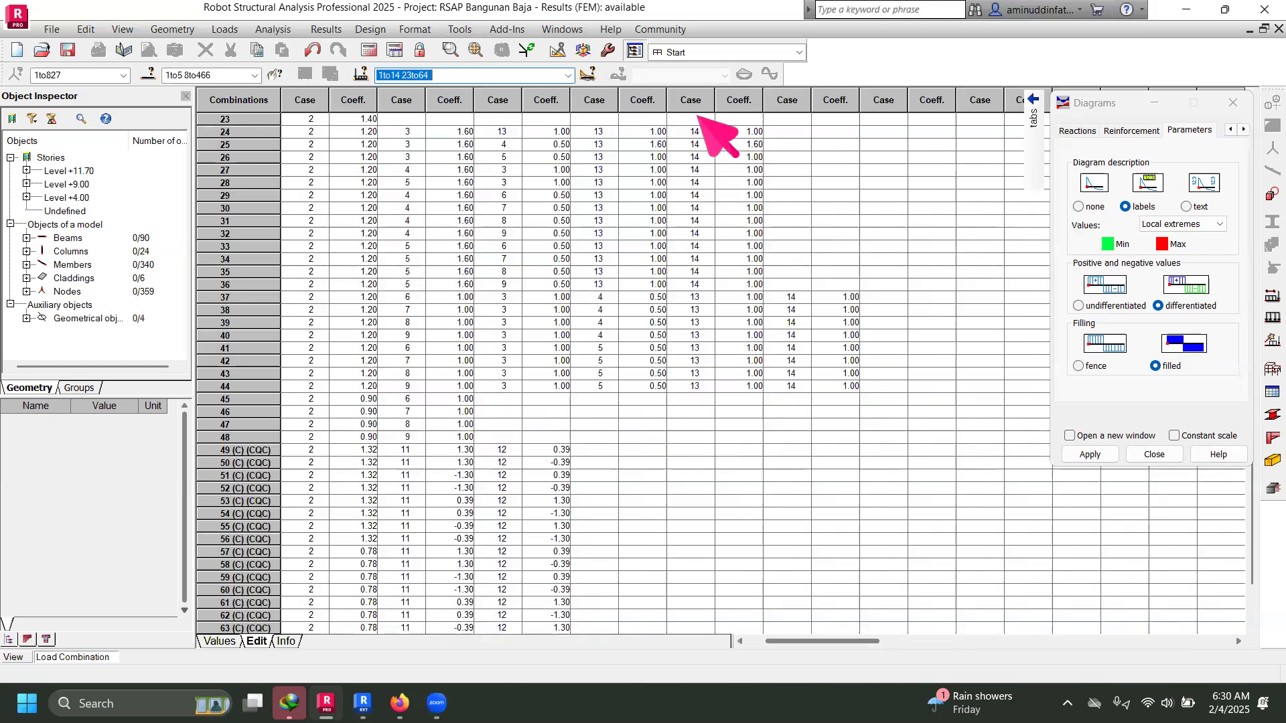
# Step: Clear the last case and coefficient columns containing crane cases 13 and 14 in the combination table, and resize the emptied columns' width
pyautogui.moveTo(692, 100); pyautogui.dragTo(879, 123)
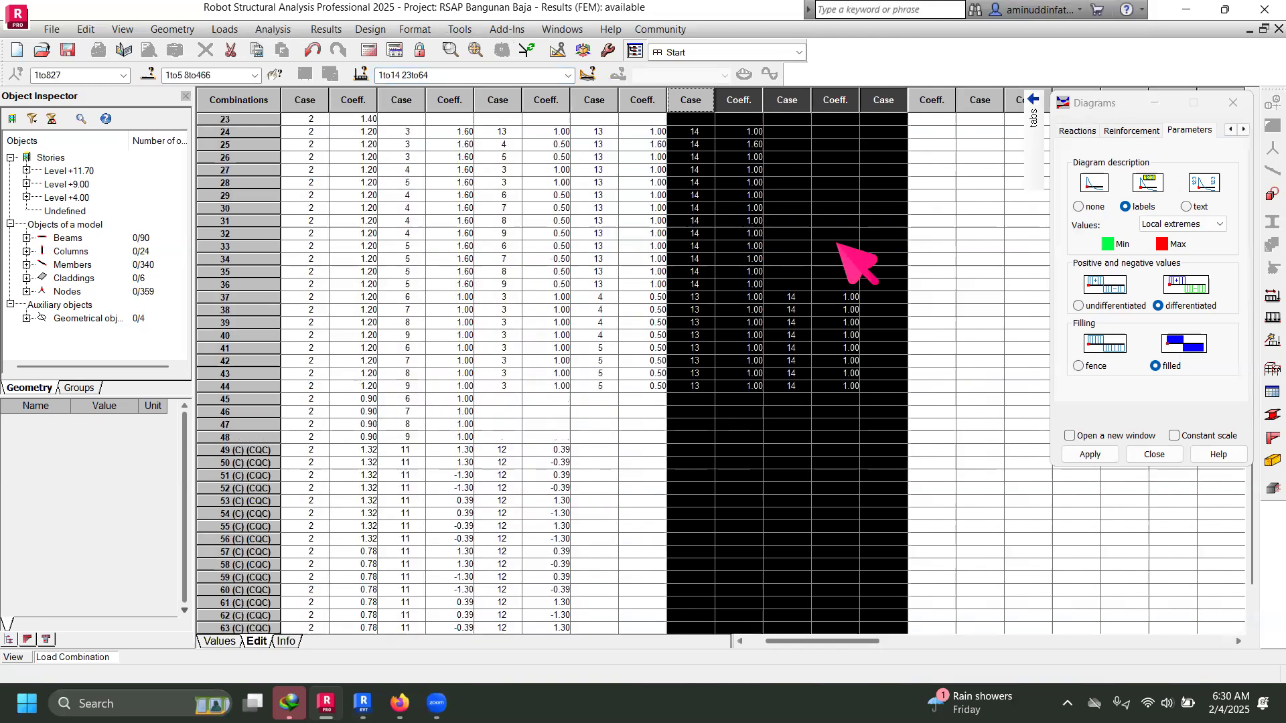
pyautogui.click(753, 323)
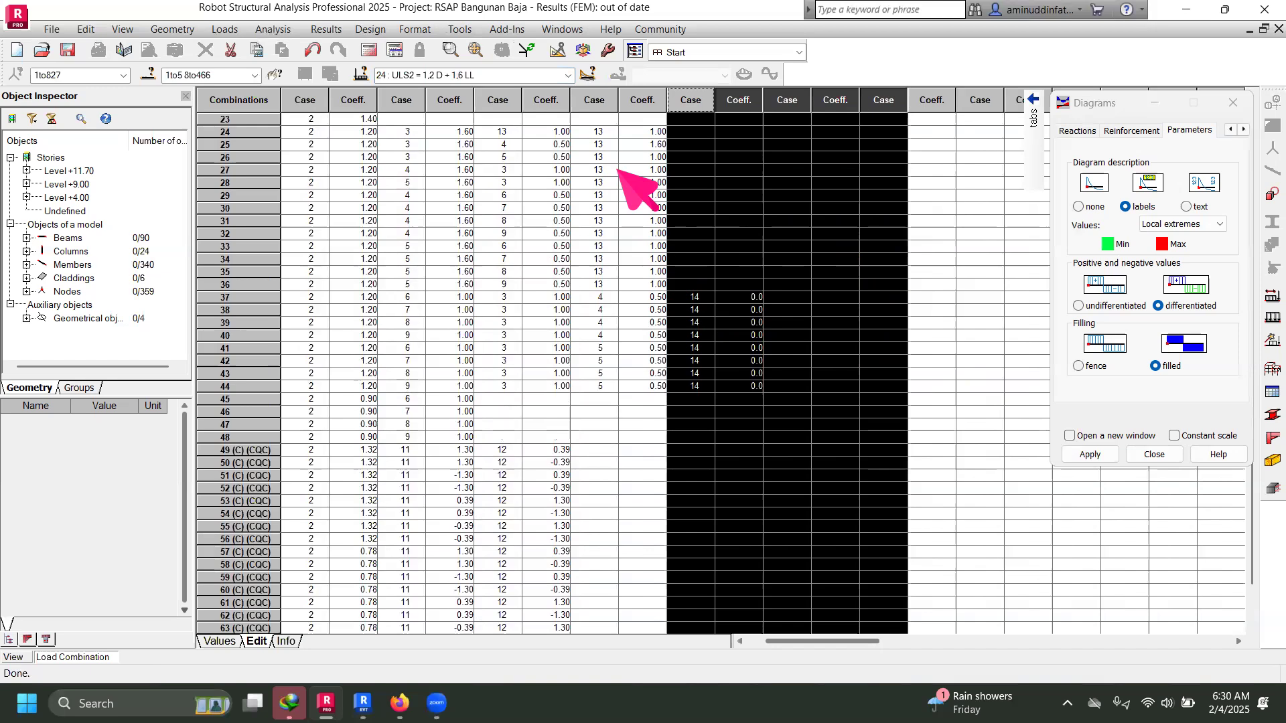
pyautogui.click(692, 299)
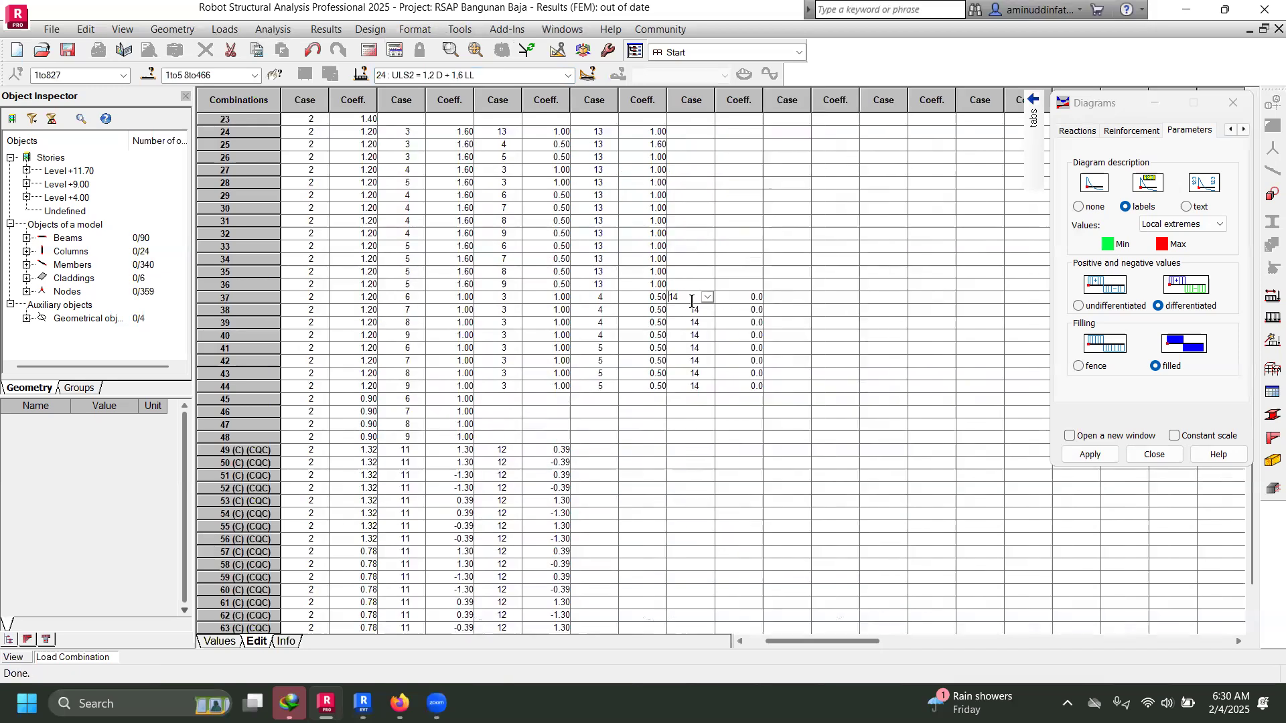
pyautogui.click(692, 100)
pyautogui.rightClick(756, 106)
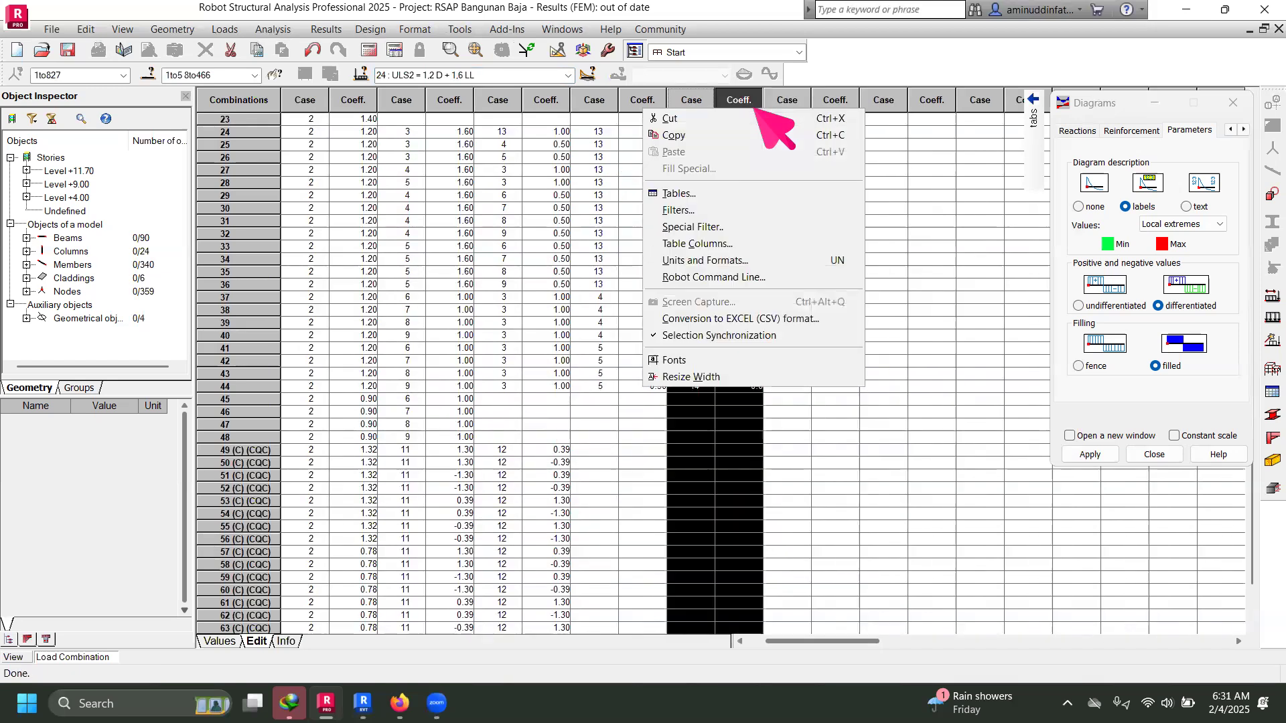
pyautogui.press('Escape')
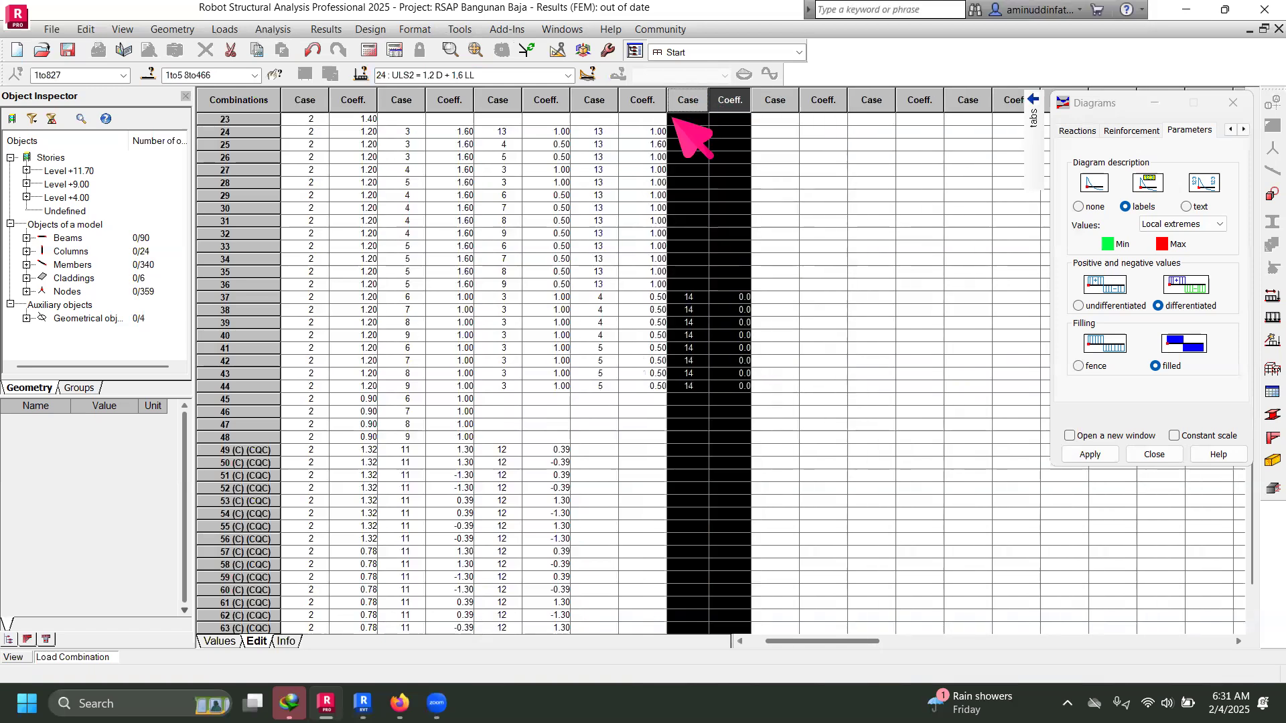
# Step: Clear the last case 13 entries and coefficients from combinations 24 to 36, and the remaining case 14 entries from combinations 37 to 44
pyautogui.click(603, 133)
pyautogui.moveTo(605, 138); pyautogui.dragTo(667, 286)
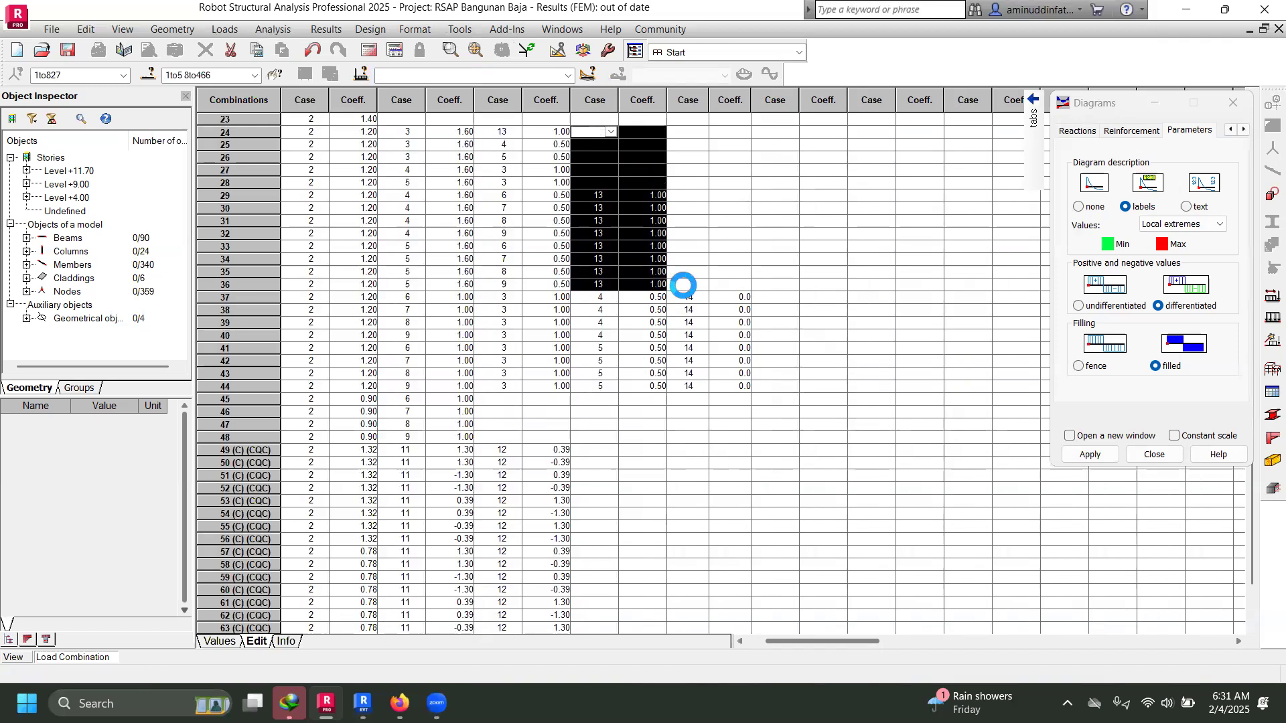
pyautogui.moveTo(685, 296); pyautogui.dragTo(731, 380)
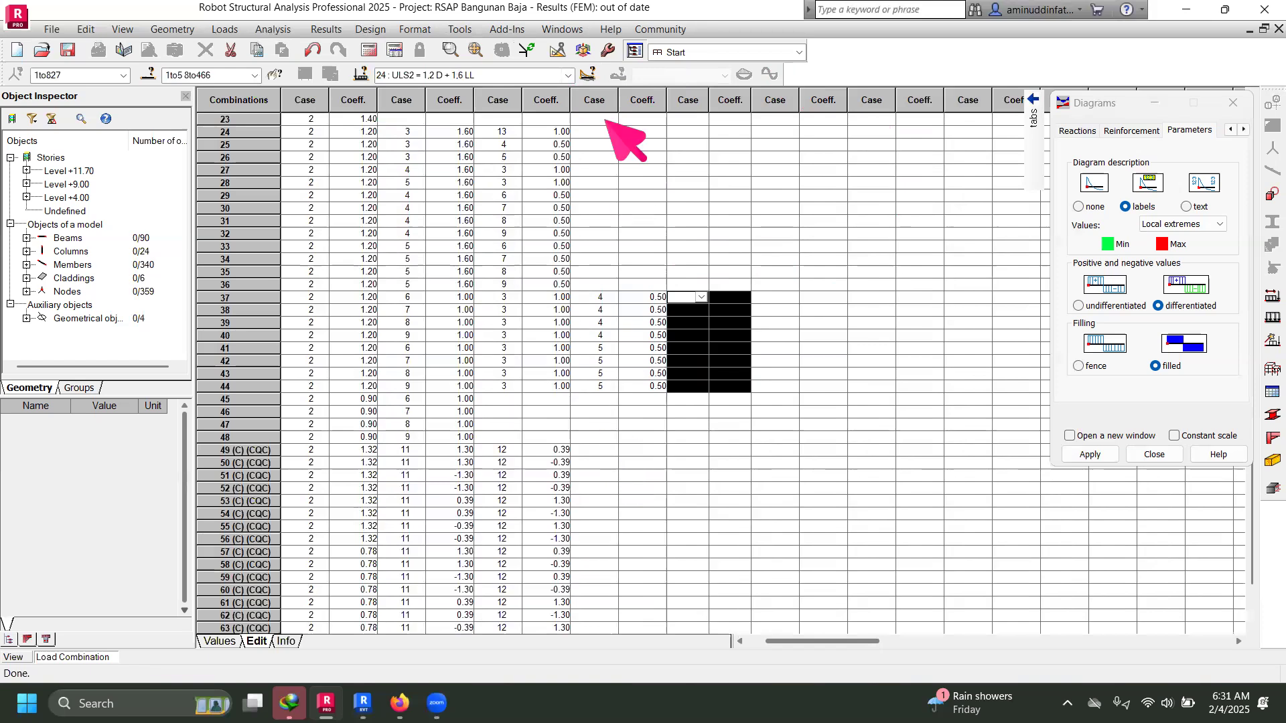
# Step: Close the load combination table and rerun the structural calculations
pyautogui.click(568, 75)
pyautogui.scroll(5, 588, 129)
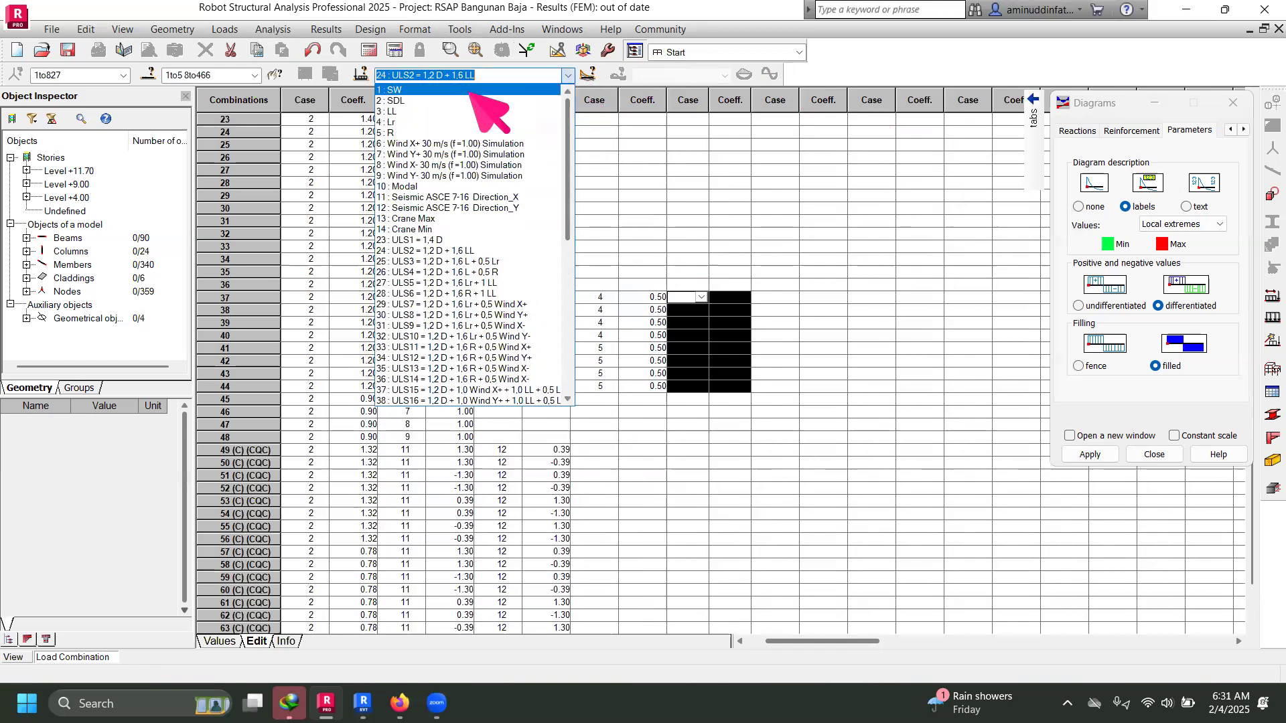
pyautogui.click(1248, 30)
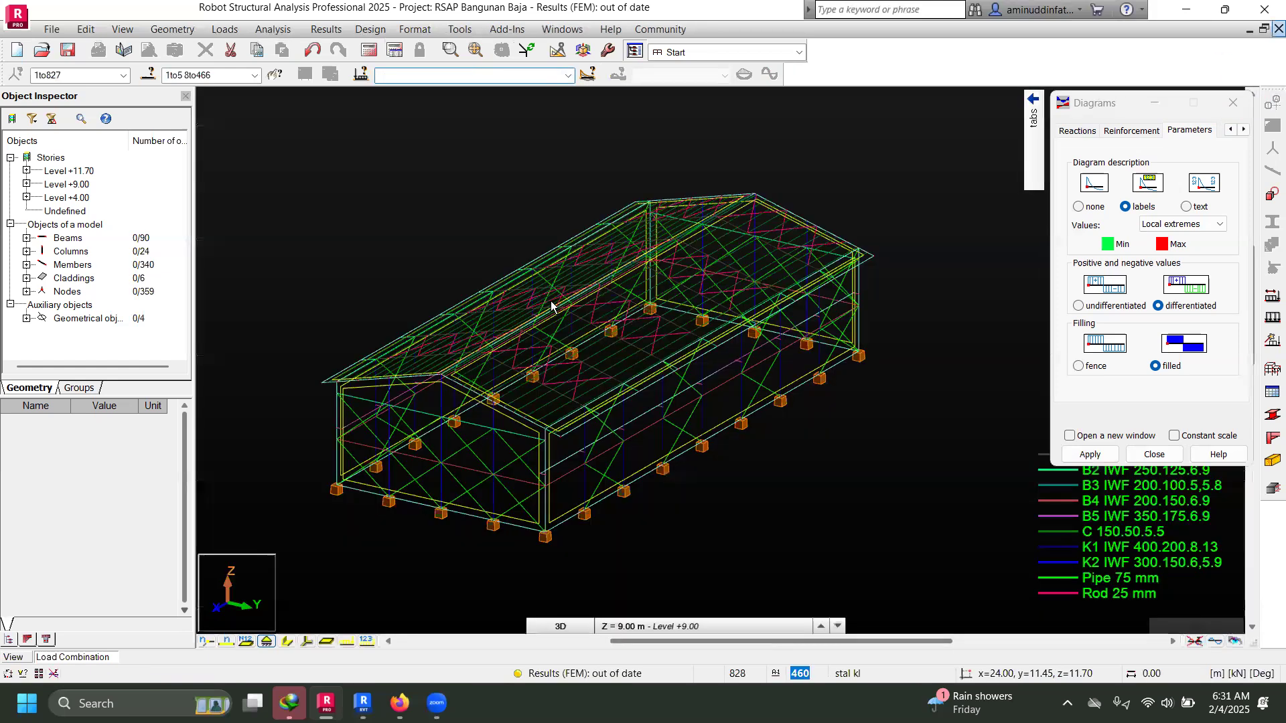
pyautogui.click(368, 50)
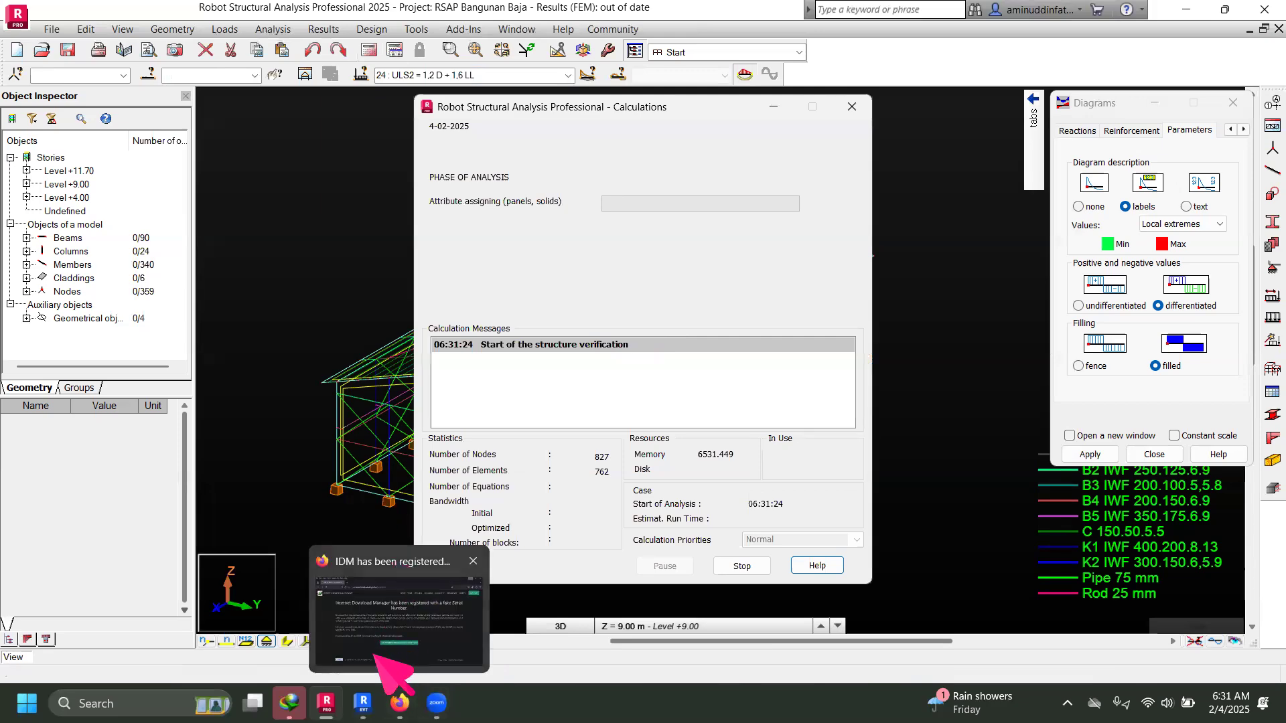
# Step: Switch to Revit, look through the load cases available for the analytical model's results, and close the results dialog
pyautogui.click(363, 703)
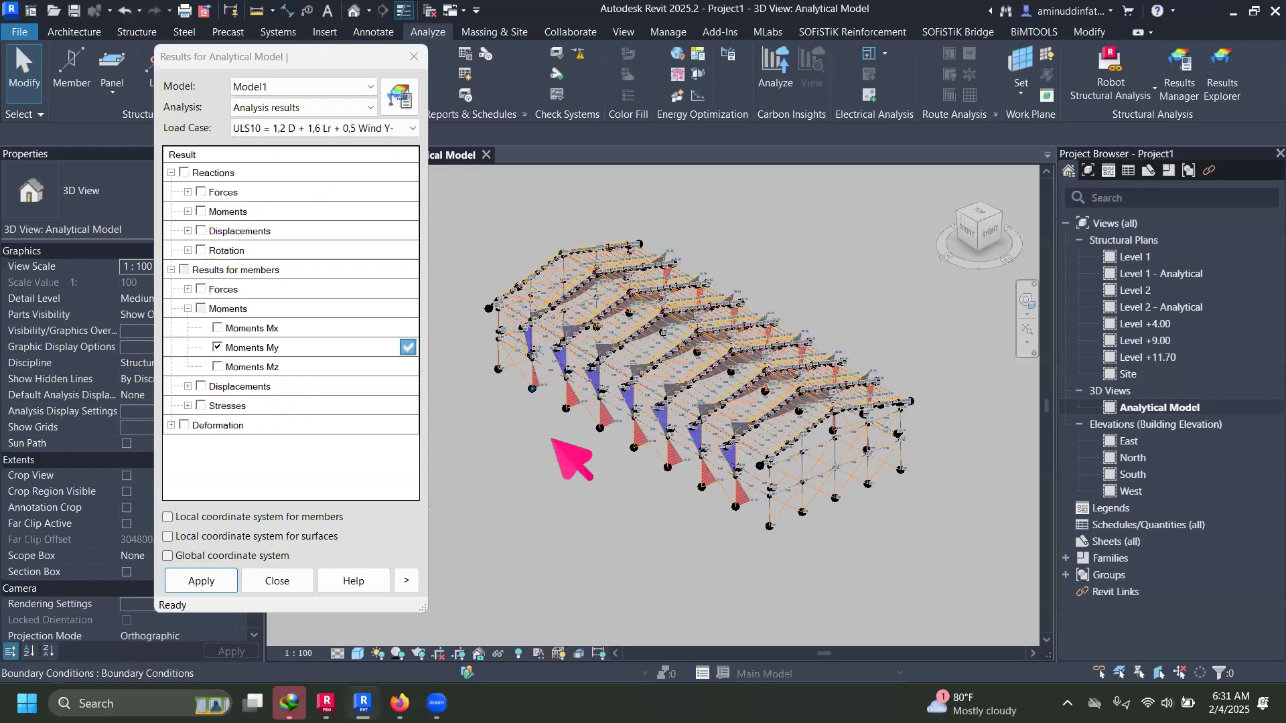
pyautogui.scroll(3, 711, 513)
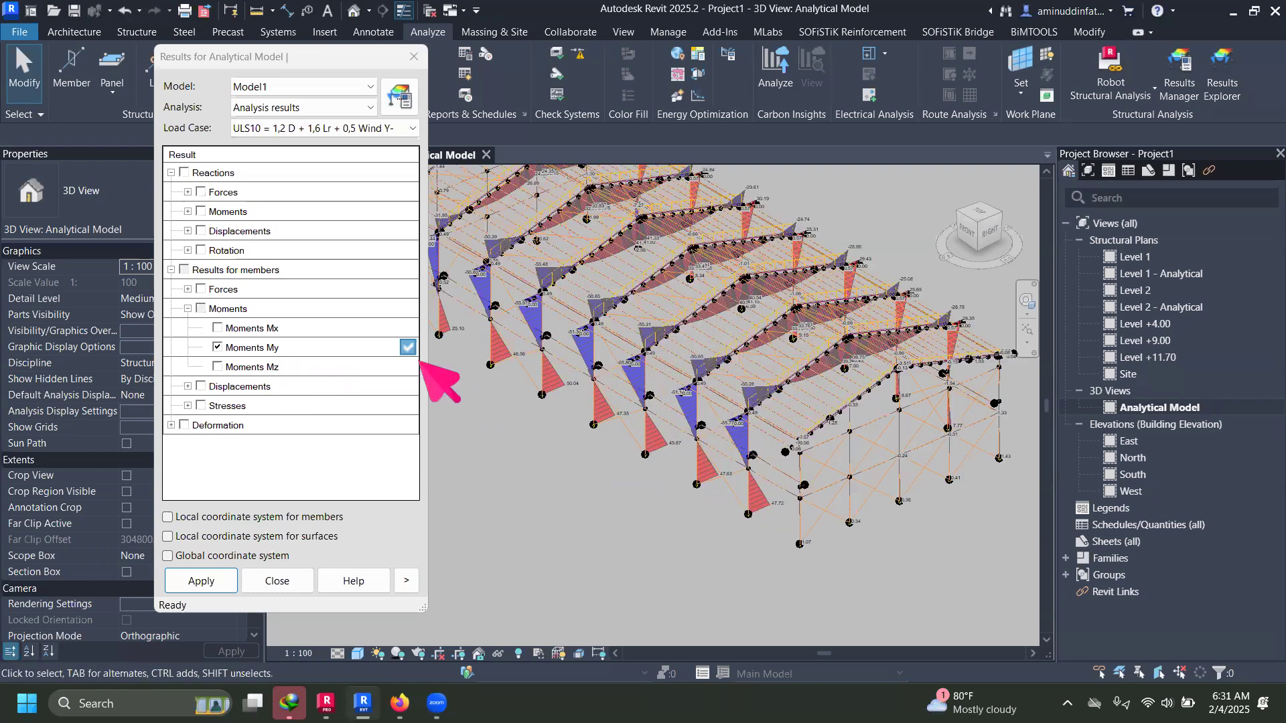
pyautogui.click(331, 128)
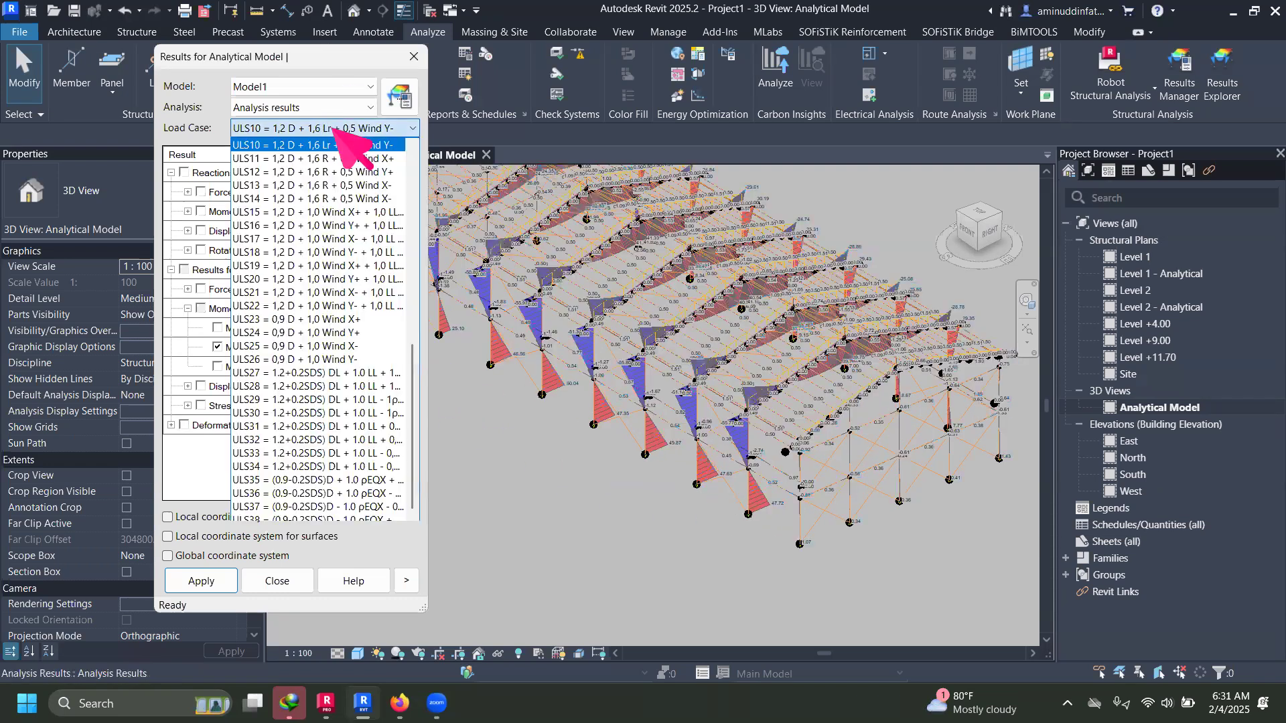
pyautogui.scroll(7, 348, 402)
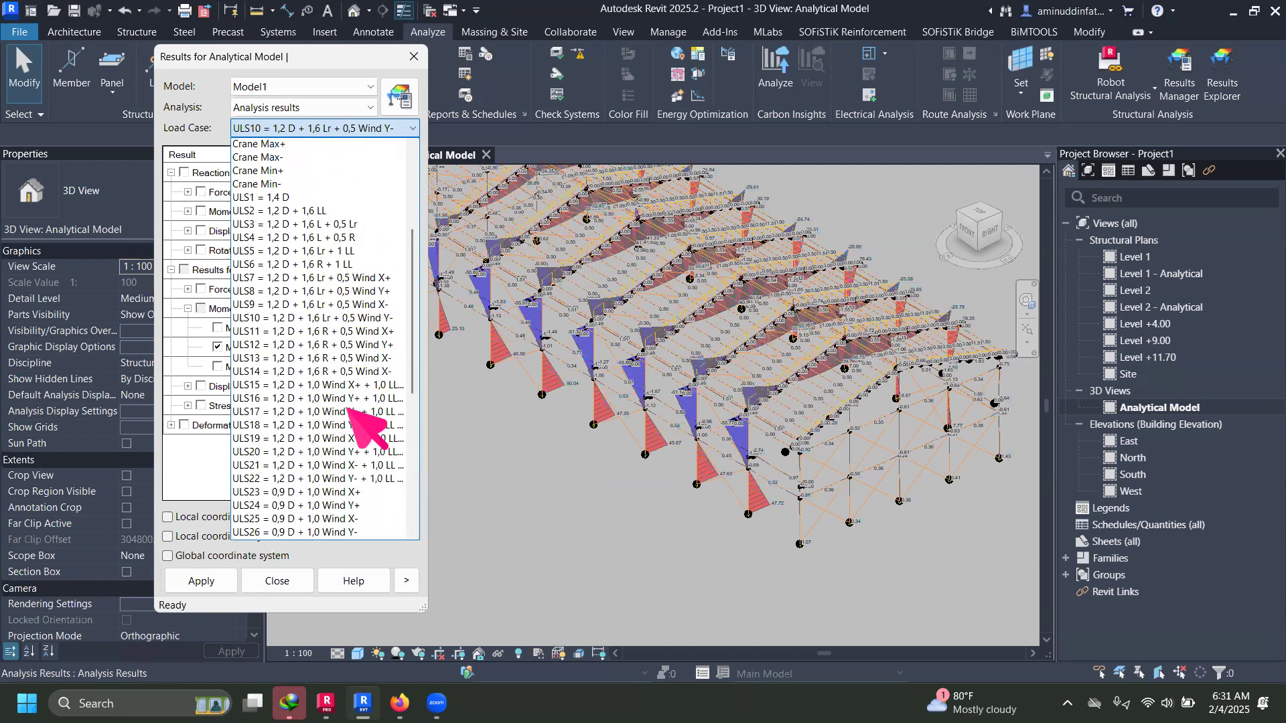
pyautogui.scroll(1, 348, 407)
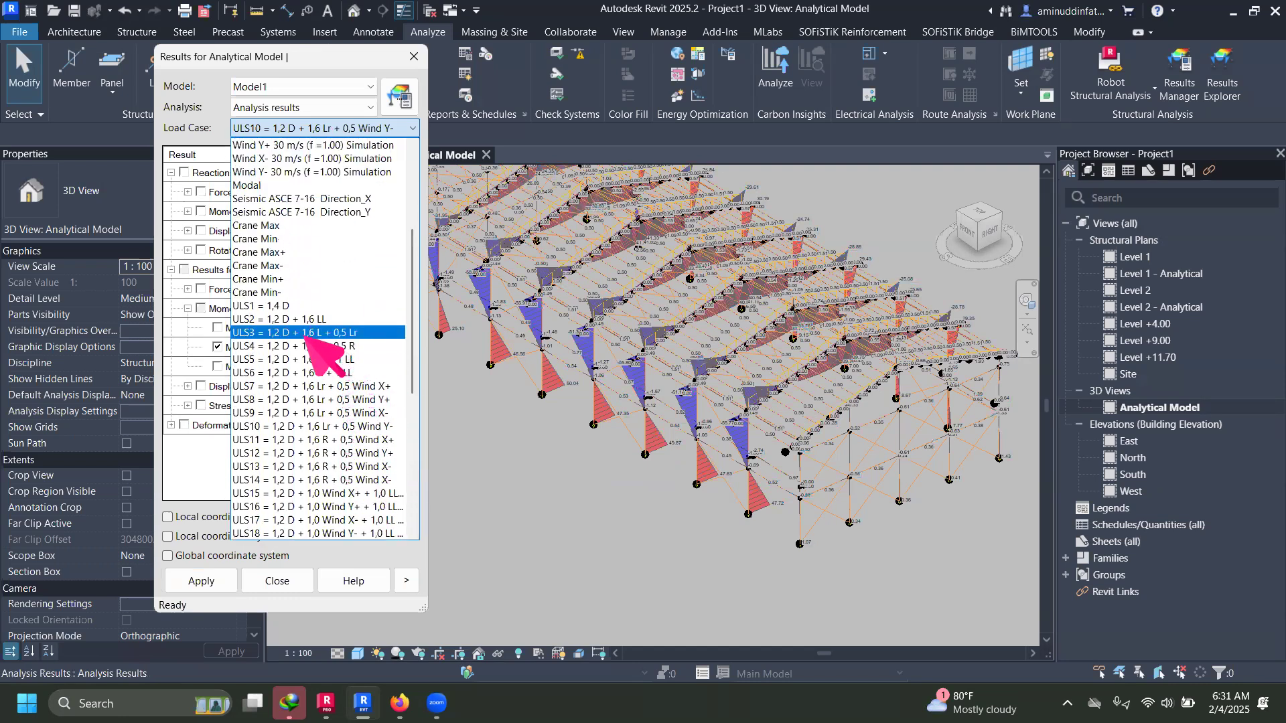
pyautogui.scroll(-8, 284, 322)
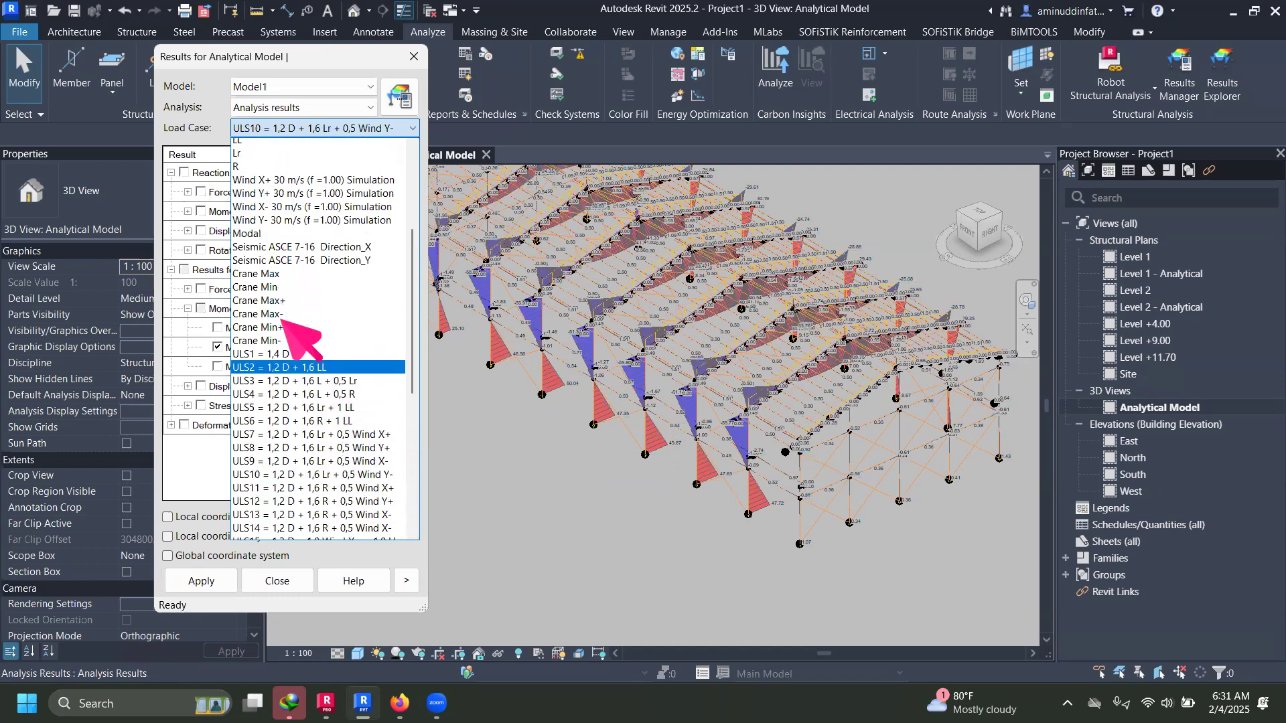
pyautogui.click(782, 421)
pyautogui.click(340, 124)
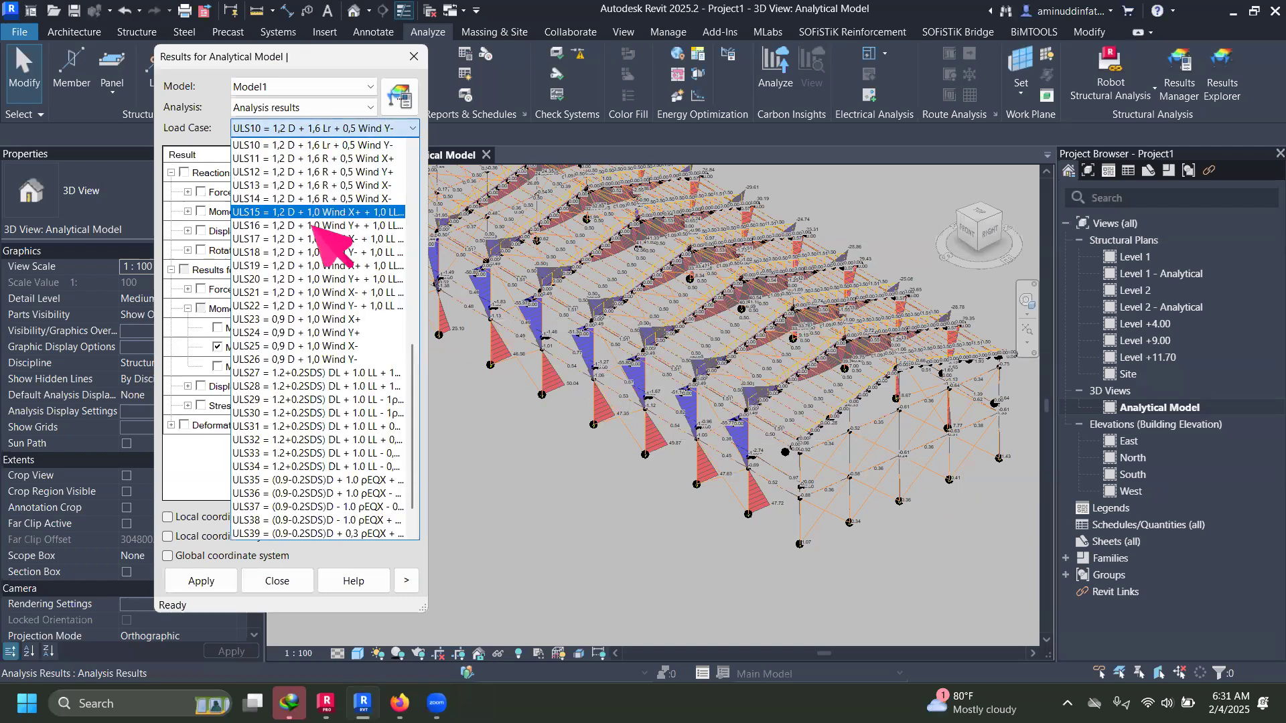
pyautogui.scroll(5, 301, 469)
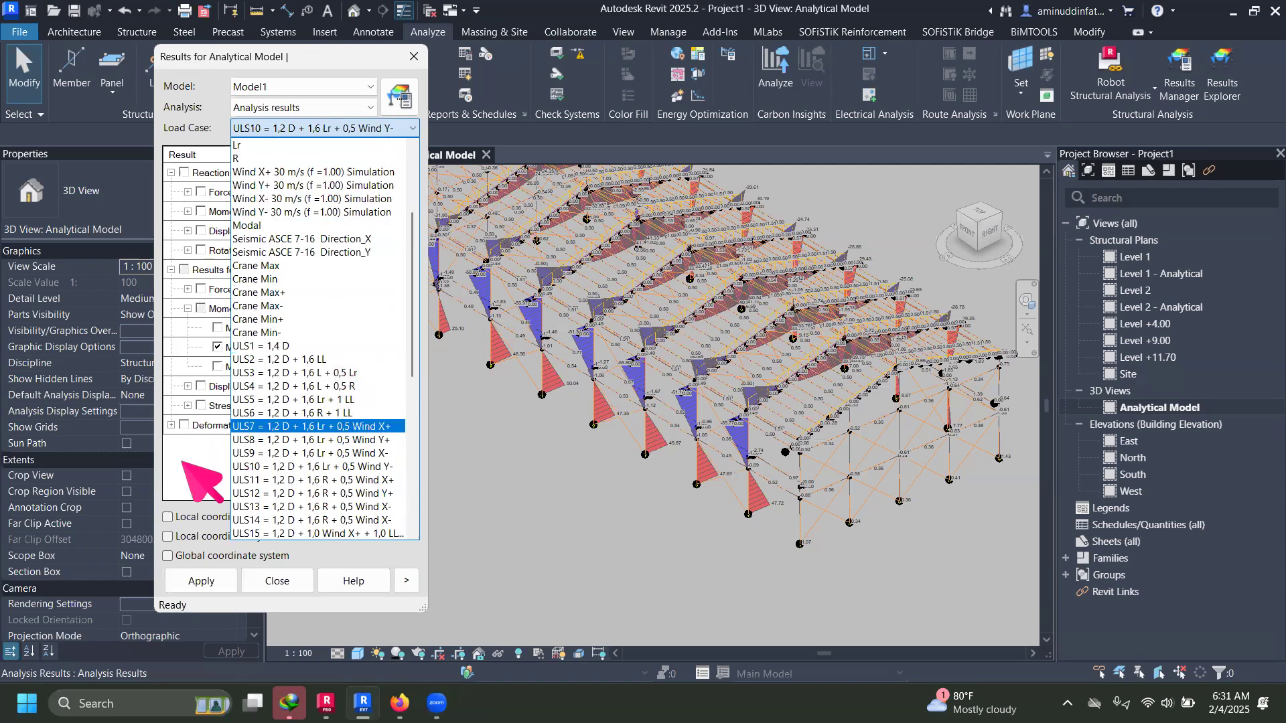
pyautogui.click(201, 472)
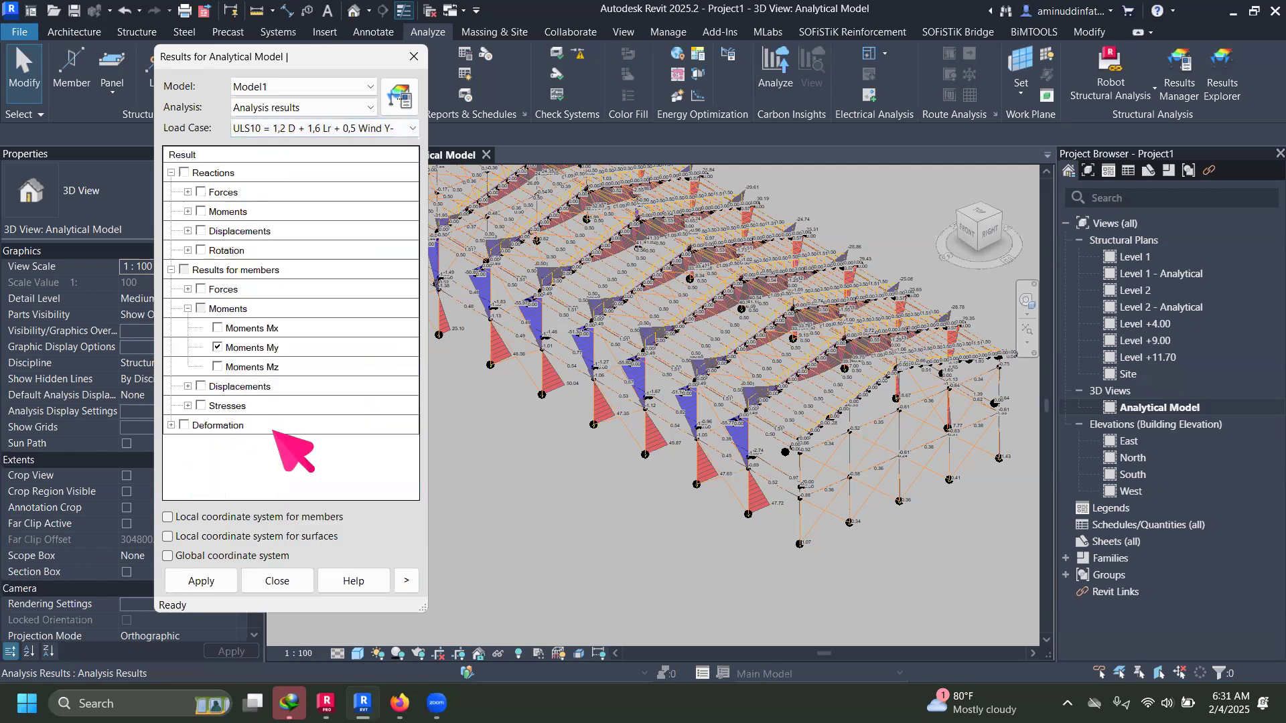
pyautogui.click(277, 581)
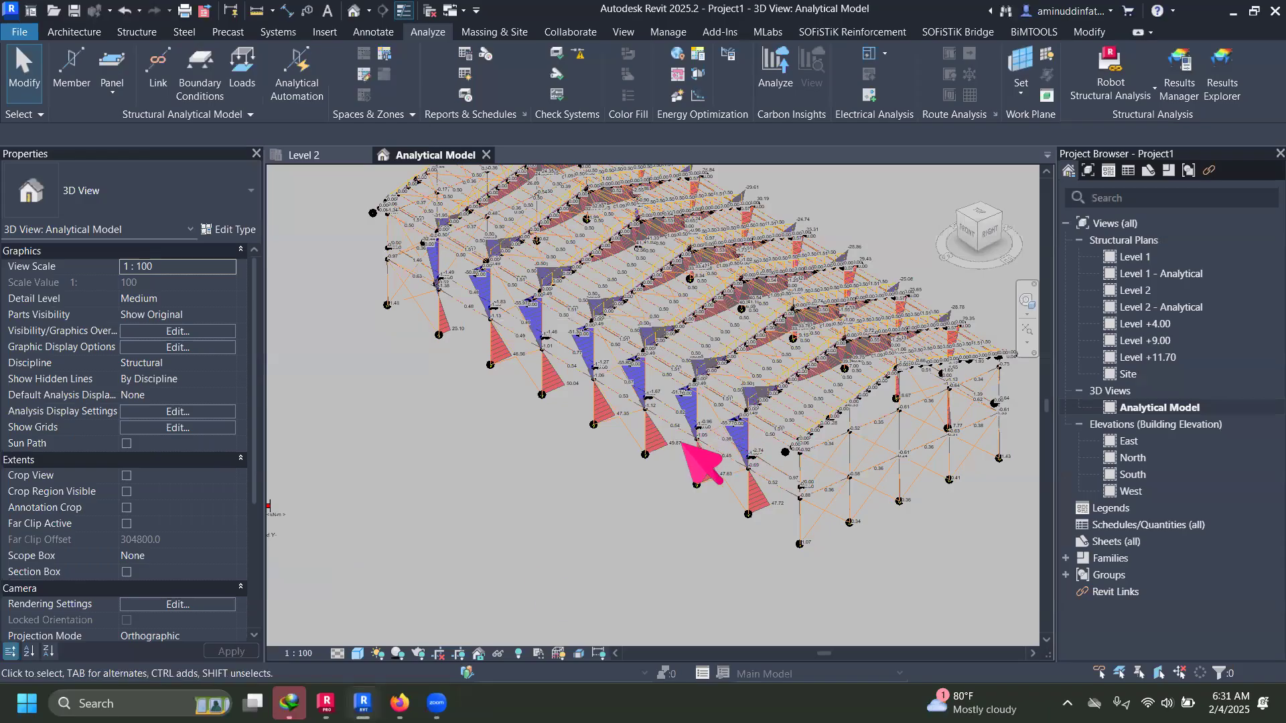
# Step: Examine the ULS10 My moment diagrams and values on the analytical model, especially around the end frame's column bases
pyautogui.moveTo(697, 454); pyautogui.dragTo(773, 373, button='middle')
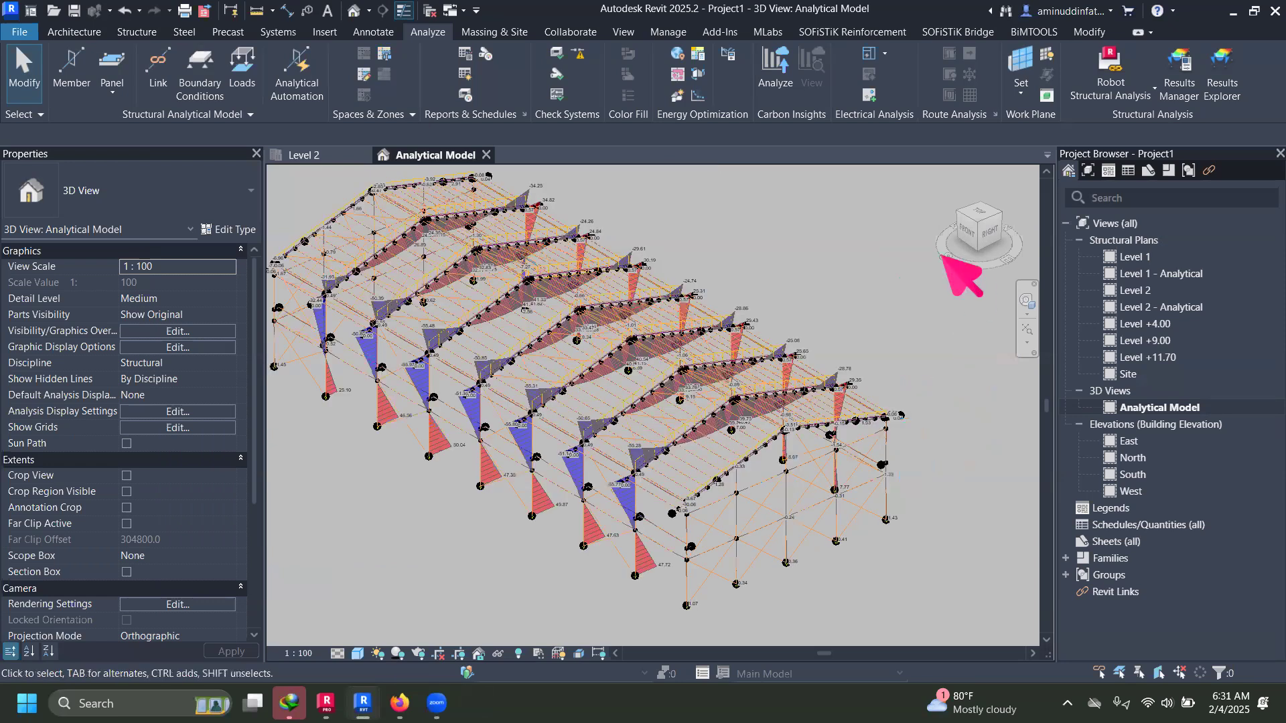
pyautogui.moveTo(901, 400); pyautogui.dragTo(880, 373, button='middle')
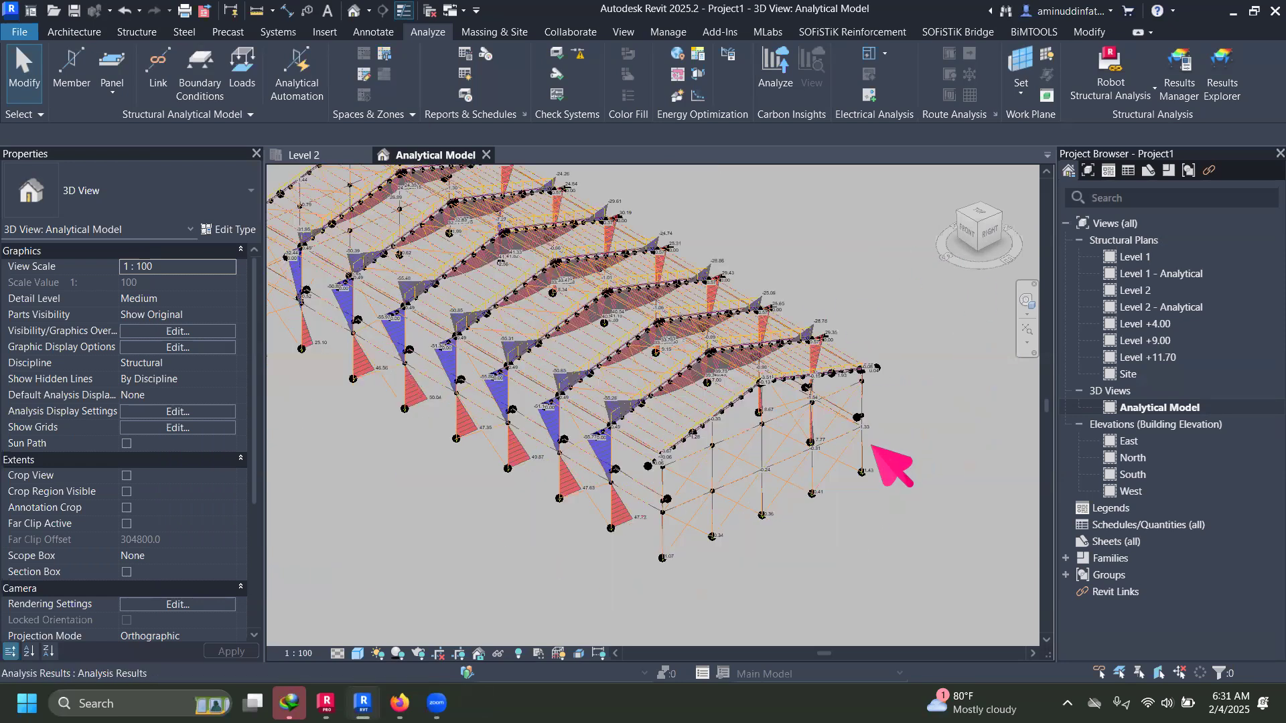
pyautogui.scroll(5, 891, 469)
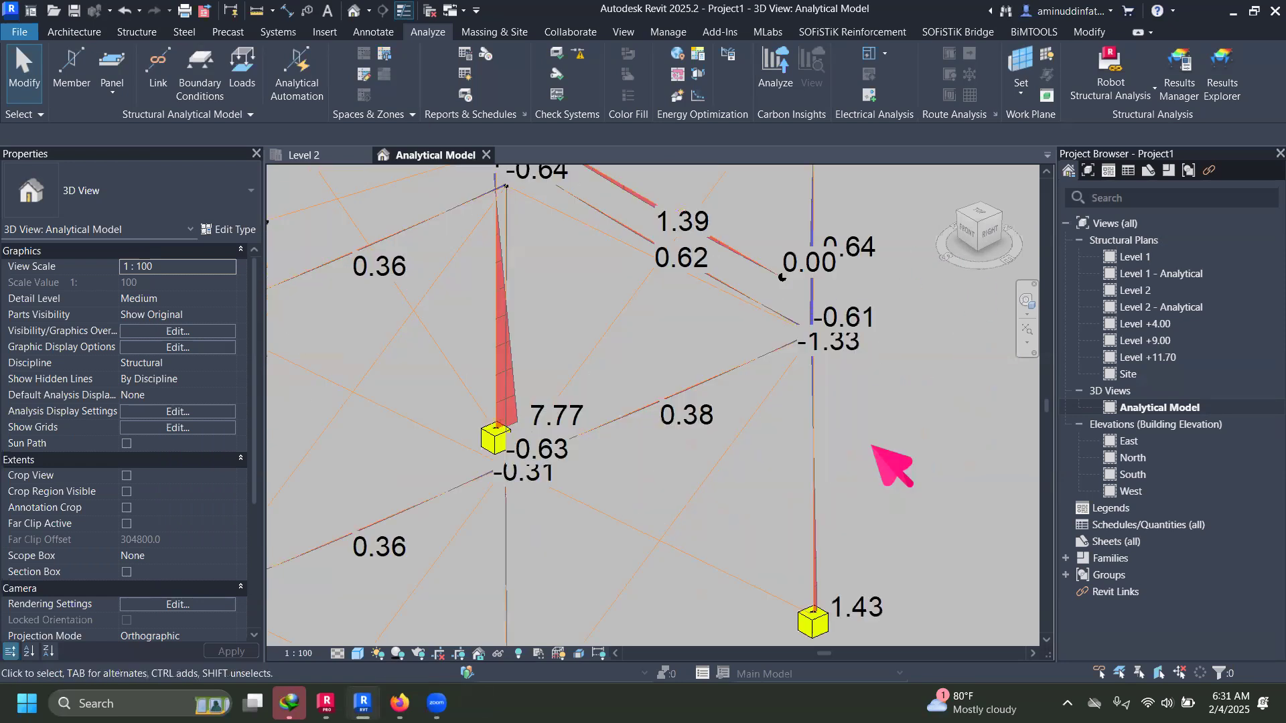
pyautogui.click(807, 423)
pyautogui.click(888, 429)
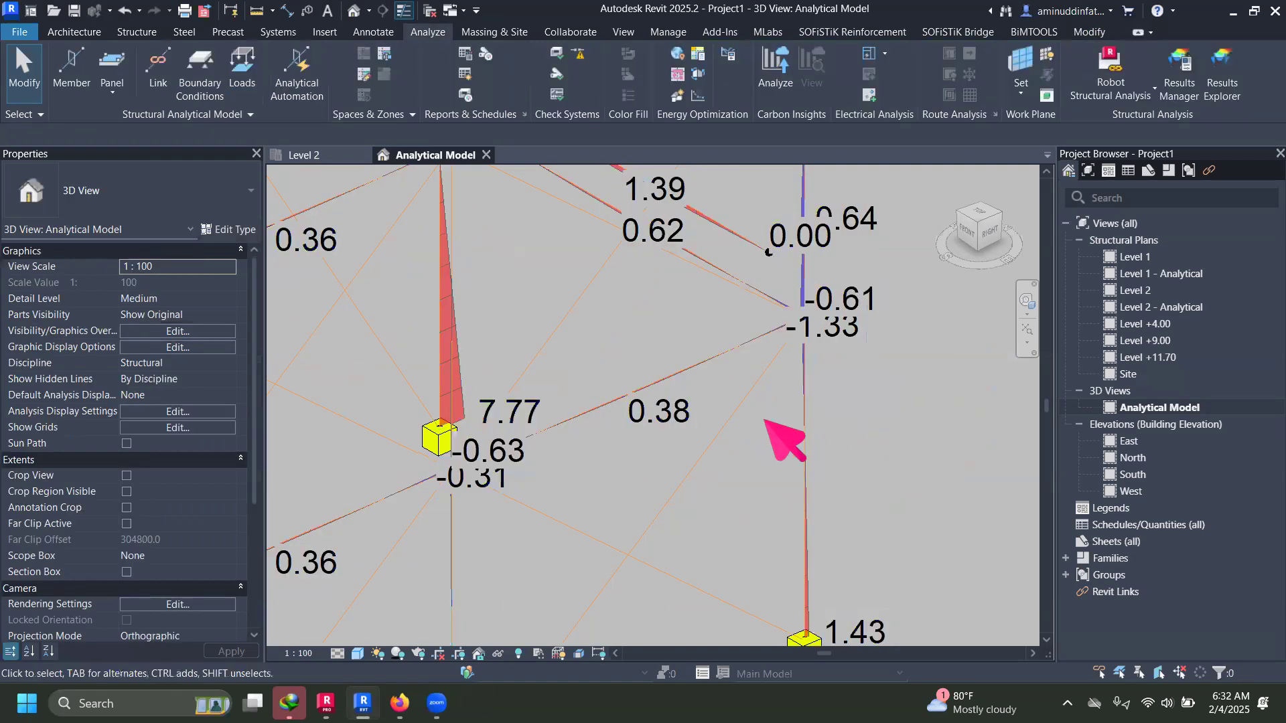
pyautogui.scroll(-1, 764, 421)
pyautogui.scroll(-5, 764, 421)
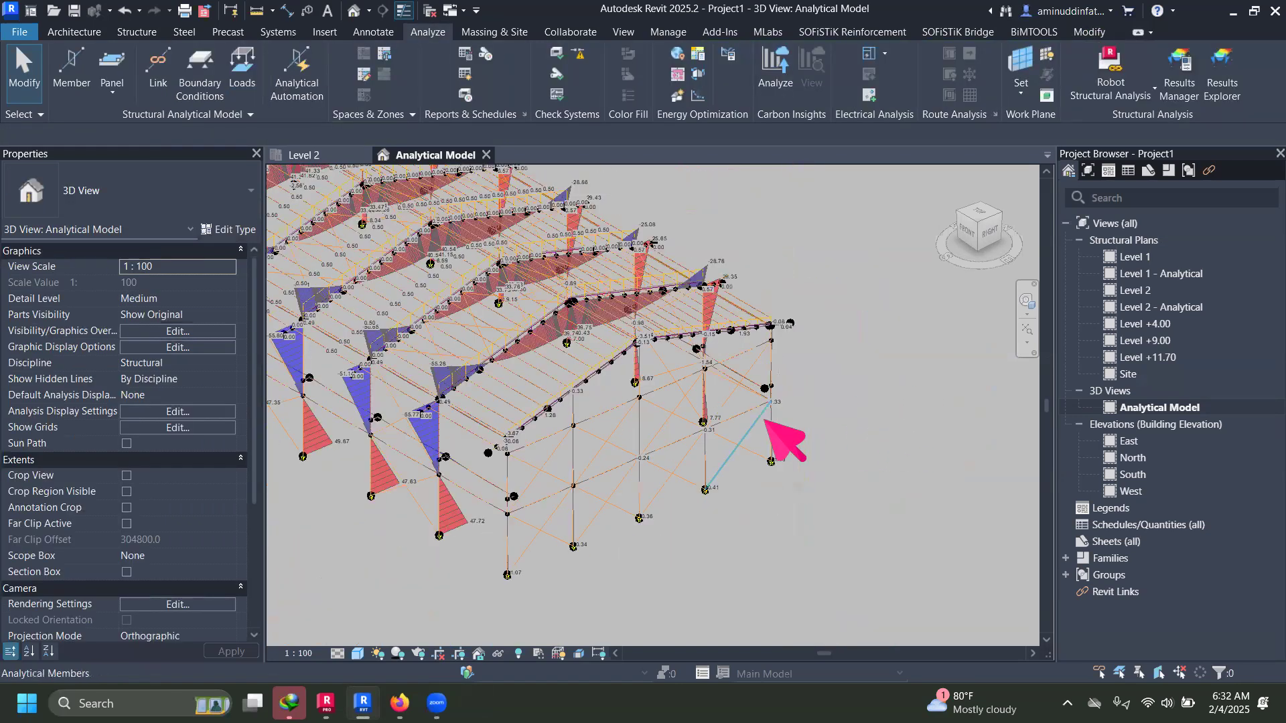
pyautogui.scroll(-2, 766, 421)
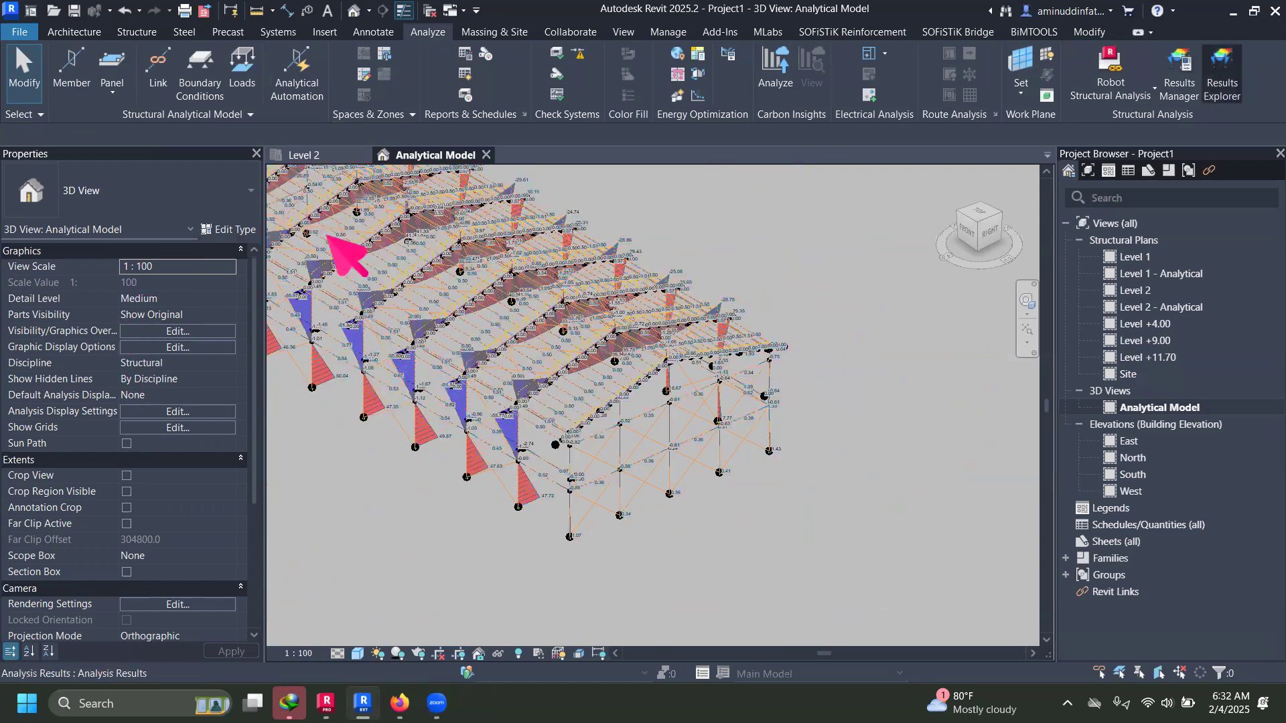
# Step: Reopen the analytical model's results and display the members' Moments My for load case ULS10 = 1,2 D + 1,6 Lr + 0,5 Wind Y-
pyautogui.click(319, 128)
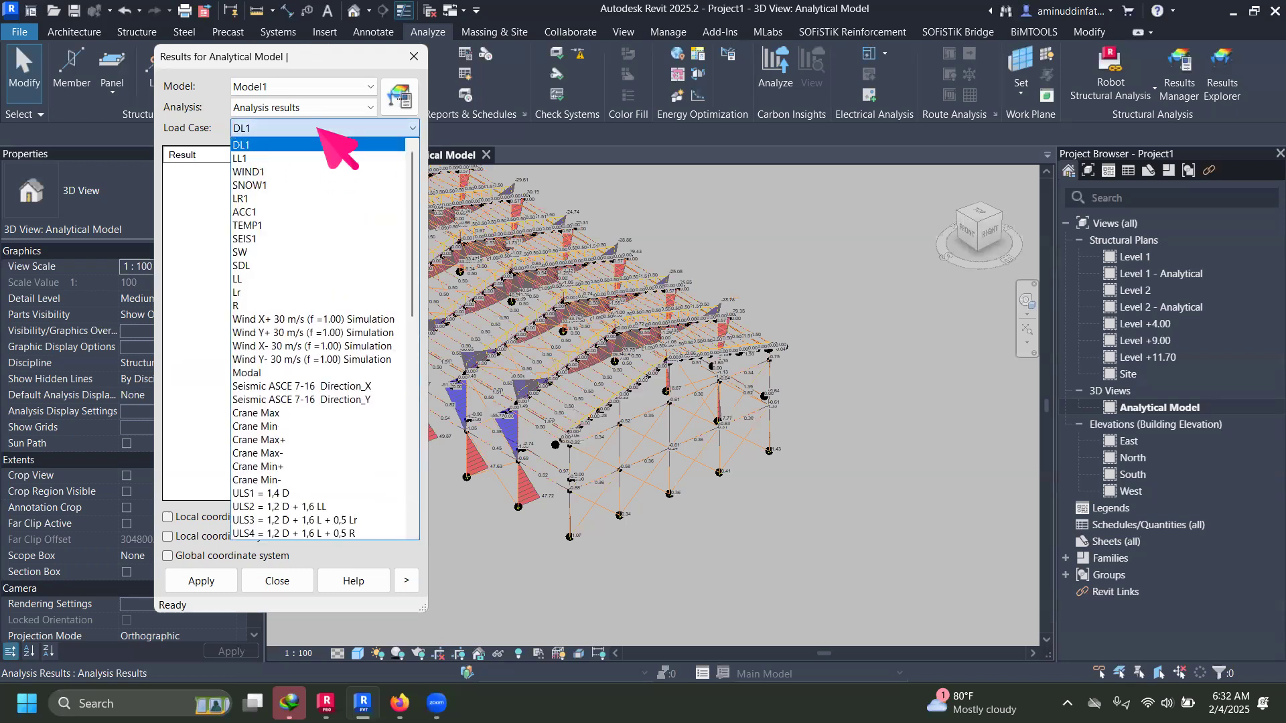
pyautogui.scroll(-5, 295, 429)
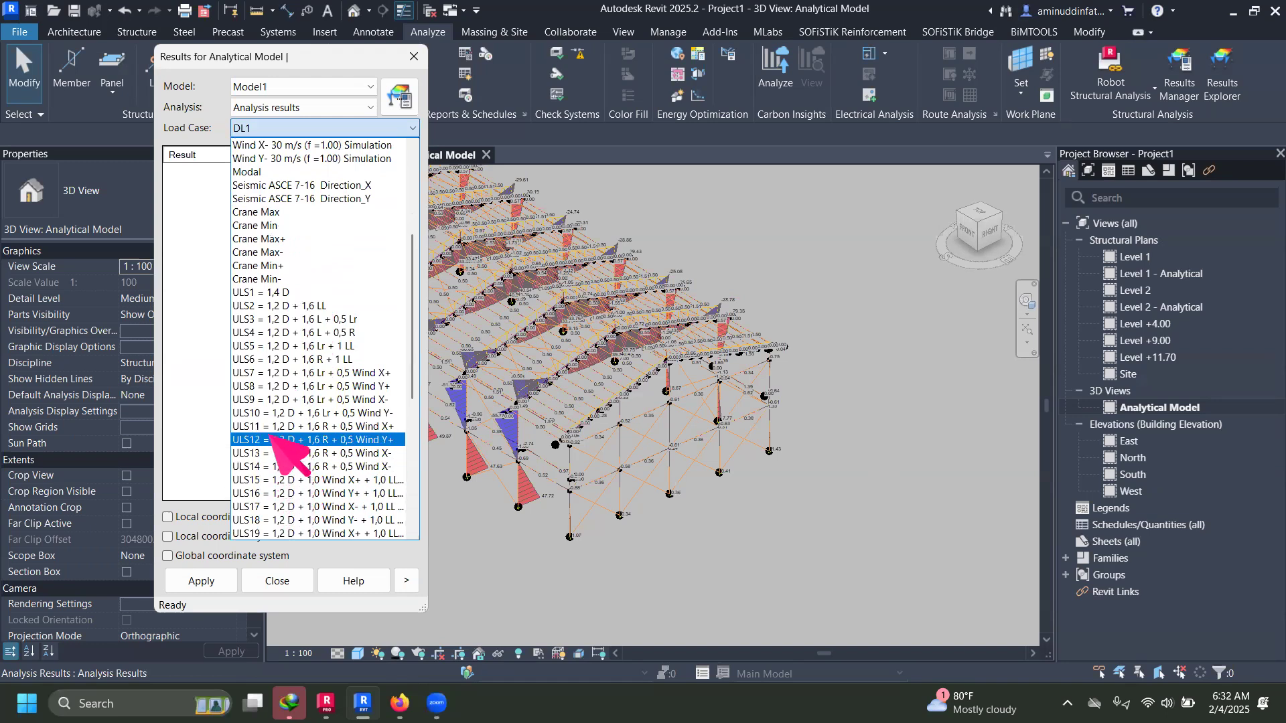
pyautogui.click(276, 413)
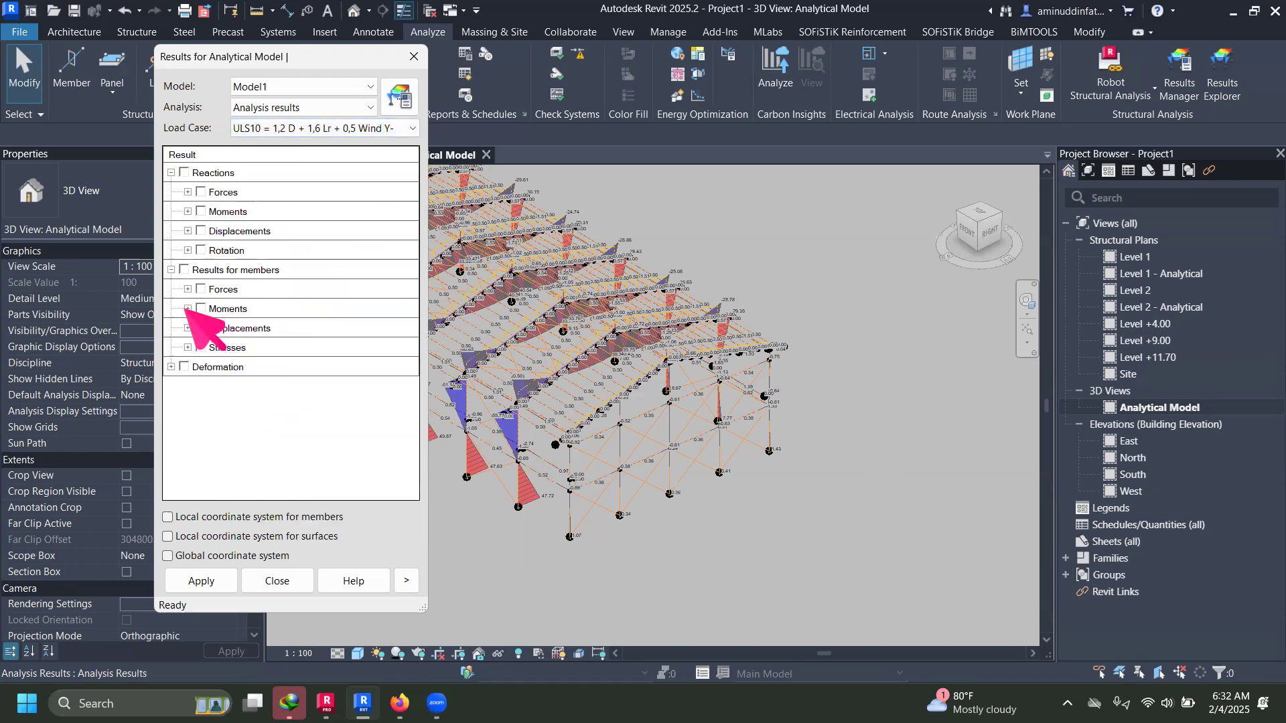
pyautogui.click(188, 308)
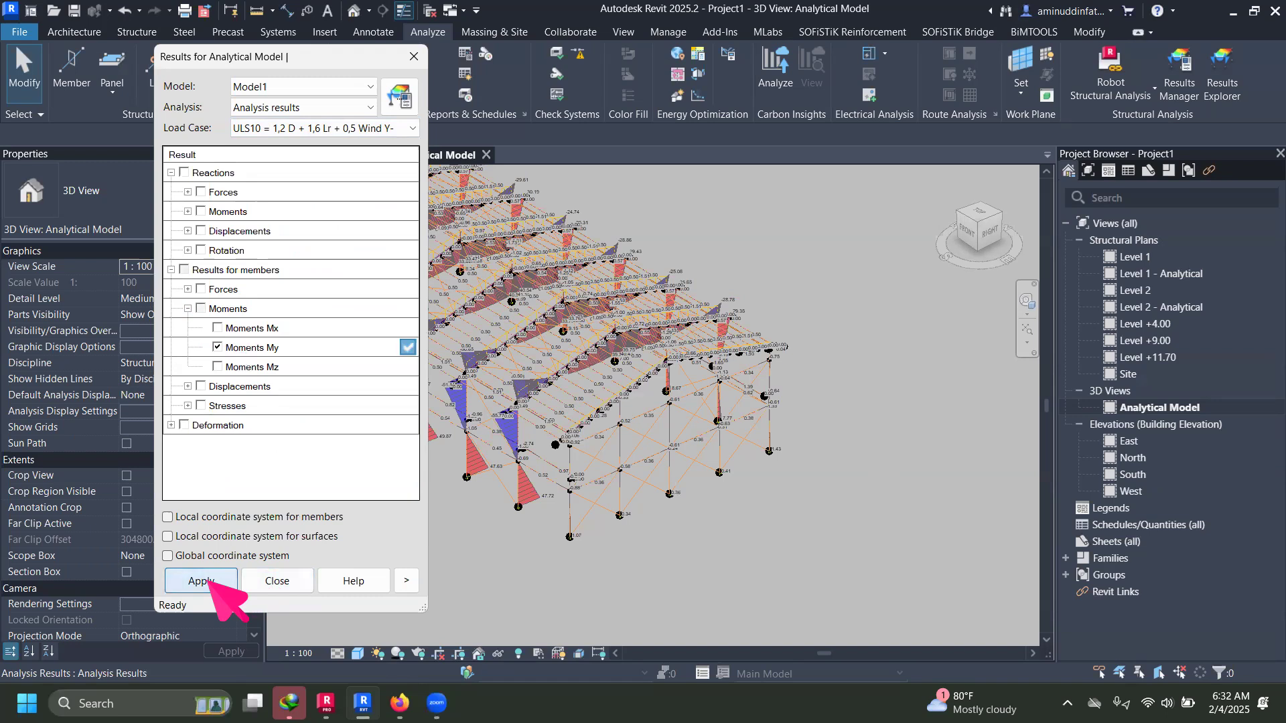
# Step: Turn off the members' Moments My display on the analytical model and close the results dialog
pyautogui.click(204, 580)
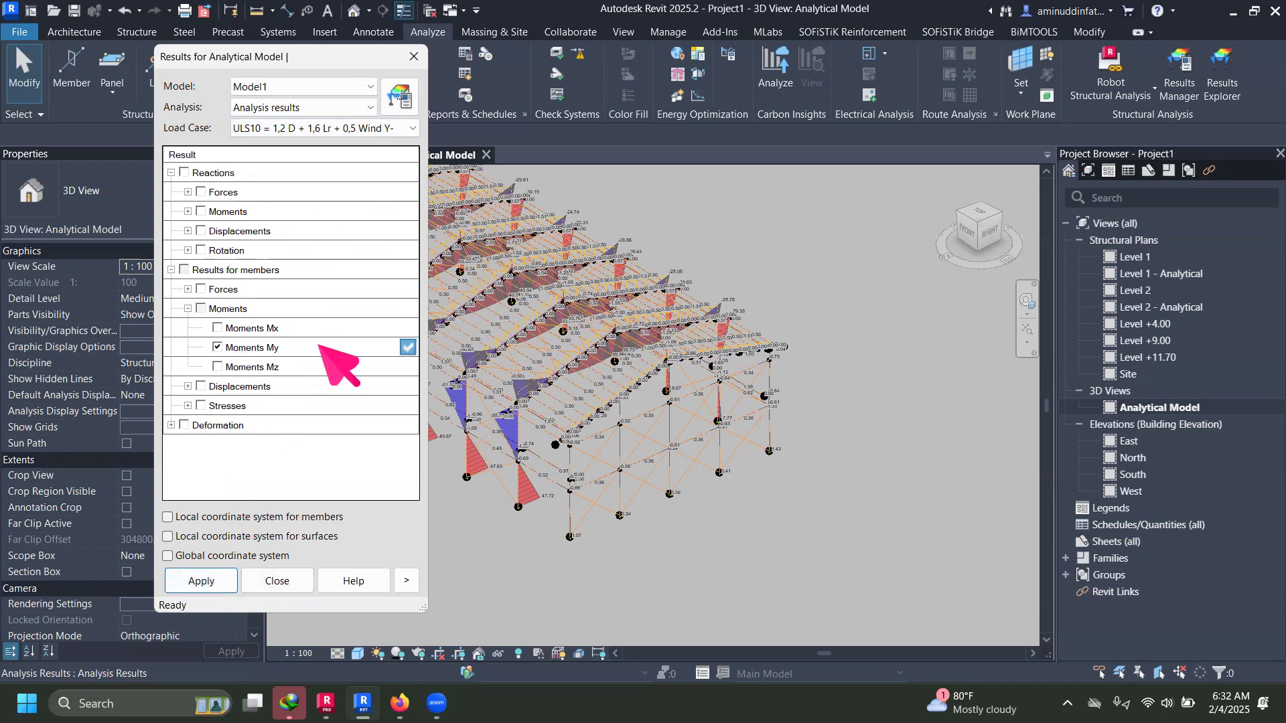
pyautogui.click(340, 127)
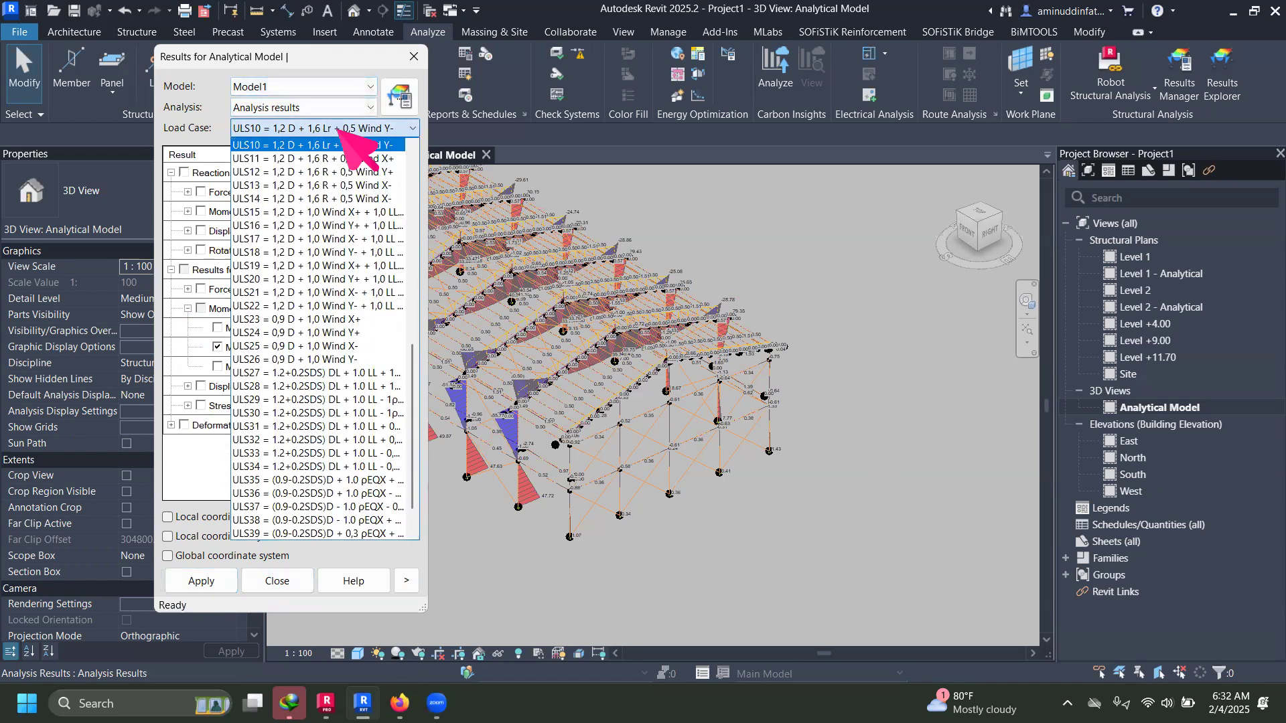
pyautogui.click(340, 128)
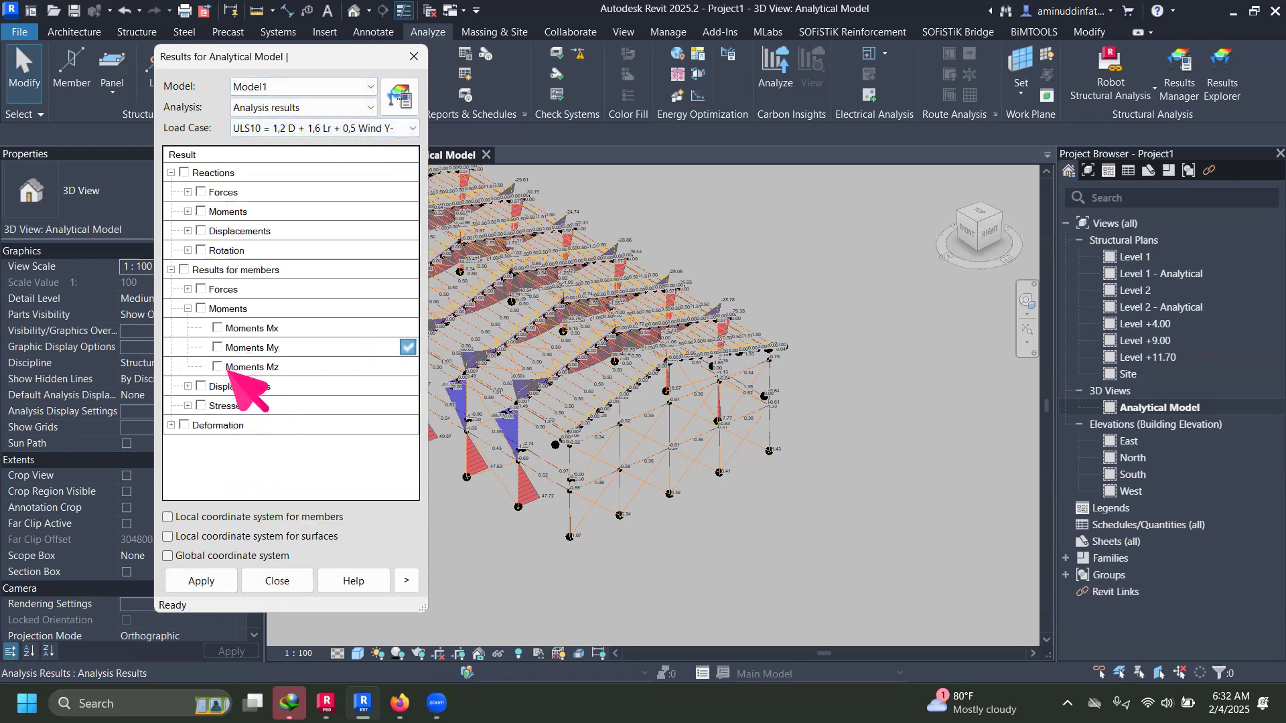
pyautogui.click(201, 581)
pyautogui.click(277, 580)
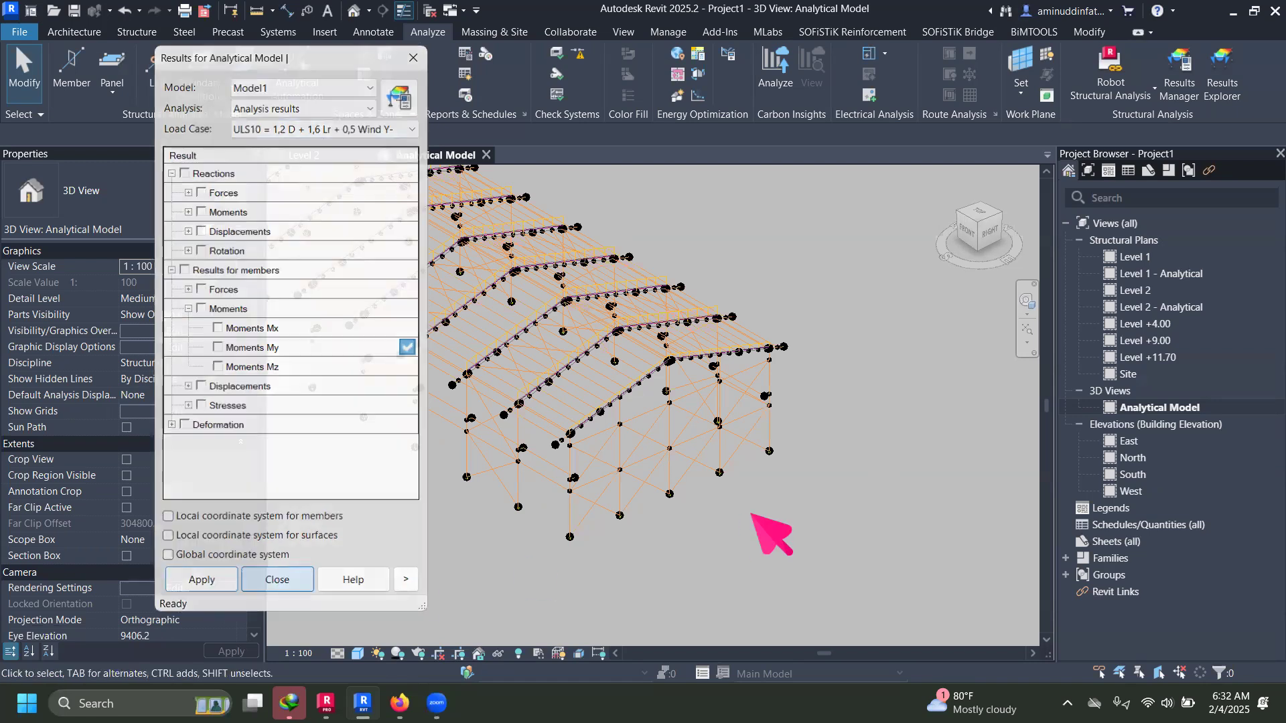
# Step: Bring the whole analytical model into view and open the Analytical Automation tool
pyautogui.scroll(-1, 751, 515)
pyautogui.moveTo(768, 502); pyautogui.dragTo(843, 493, button='middle')
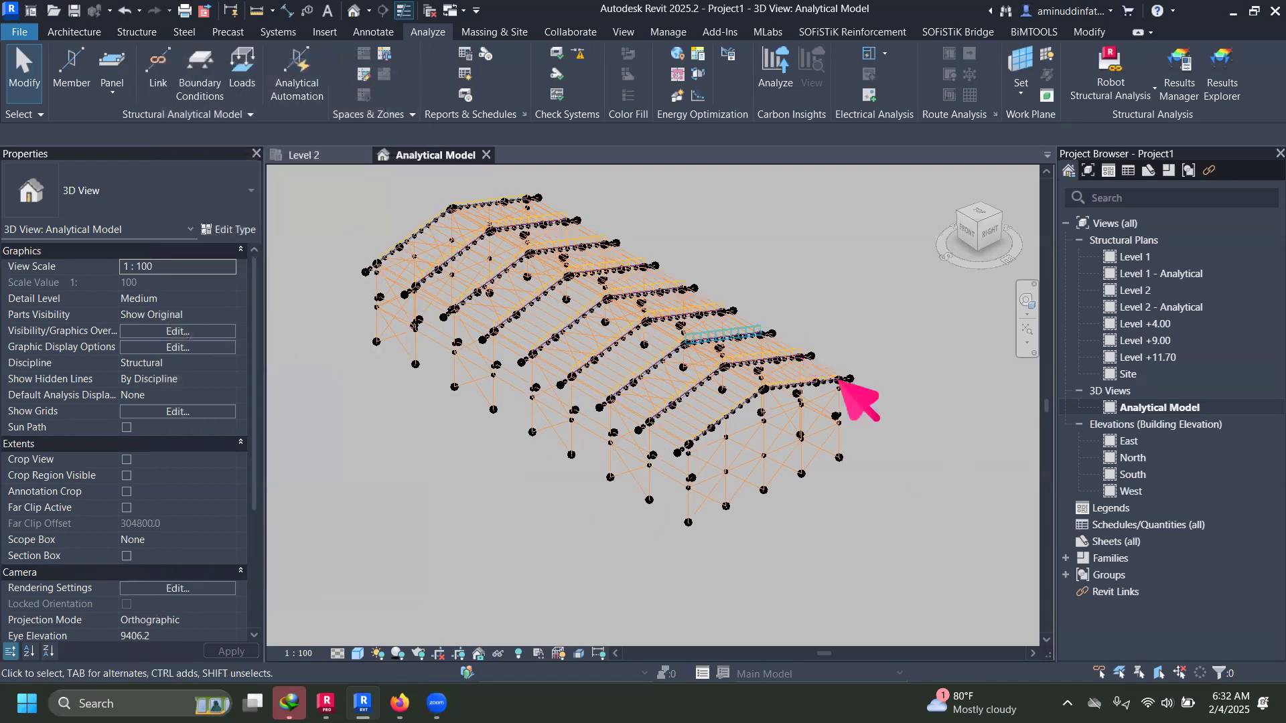
pyautogui.moveTo(839, 379); pyautogui.dragTo(881, 426, button='middle')
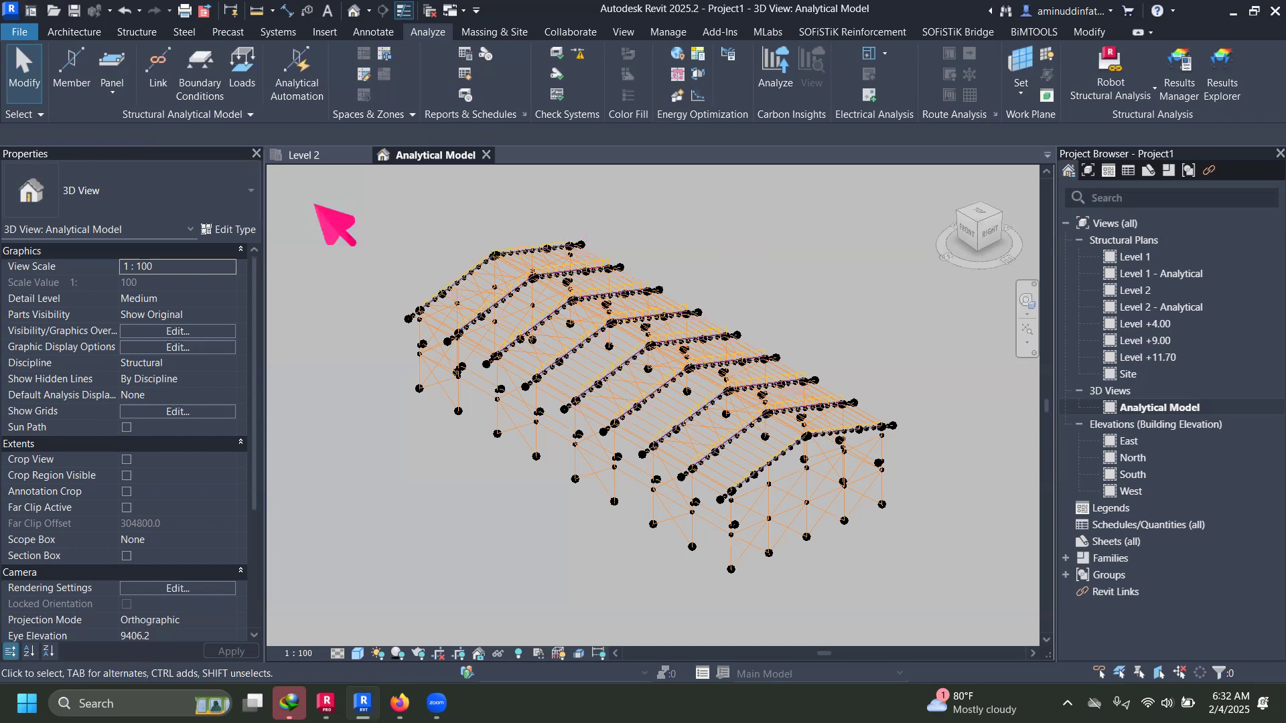
pyautogui.moveTo(370, 223); pyautogui.dragTo(359, 221, button='middle')
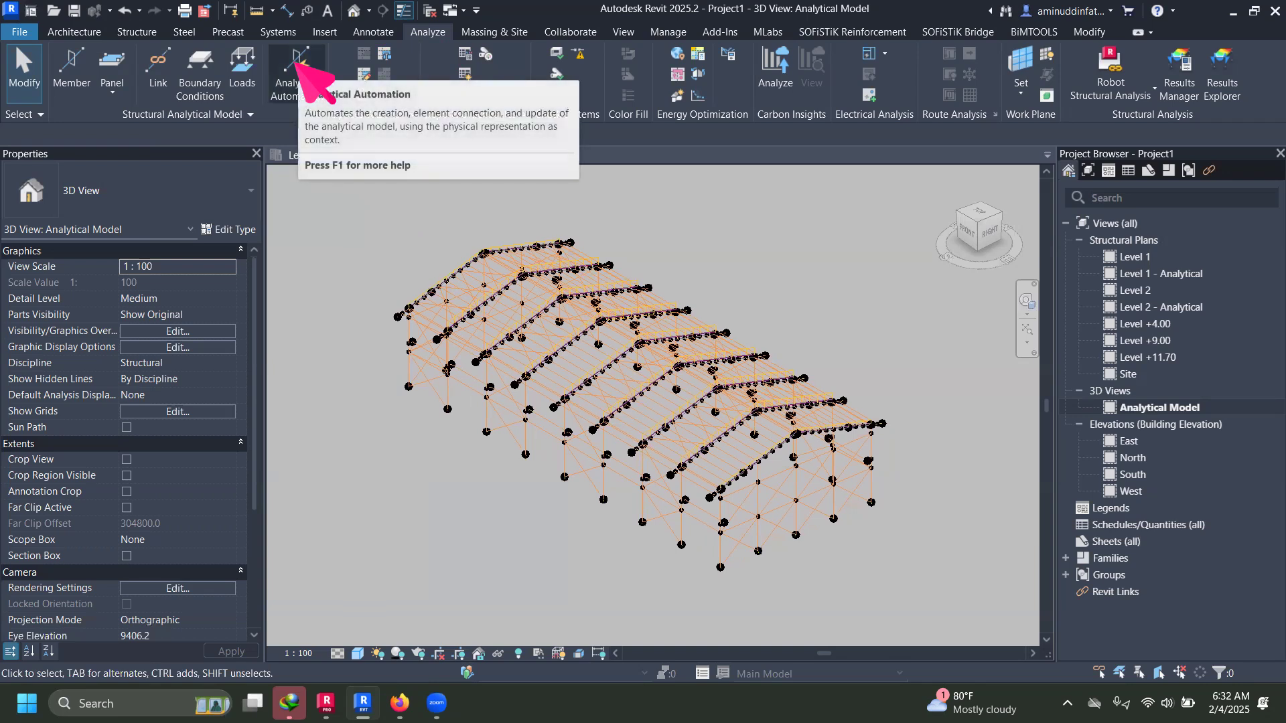
pyautogui.click(295, 61)
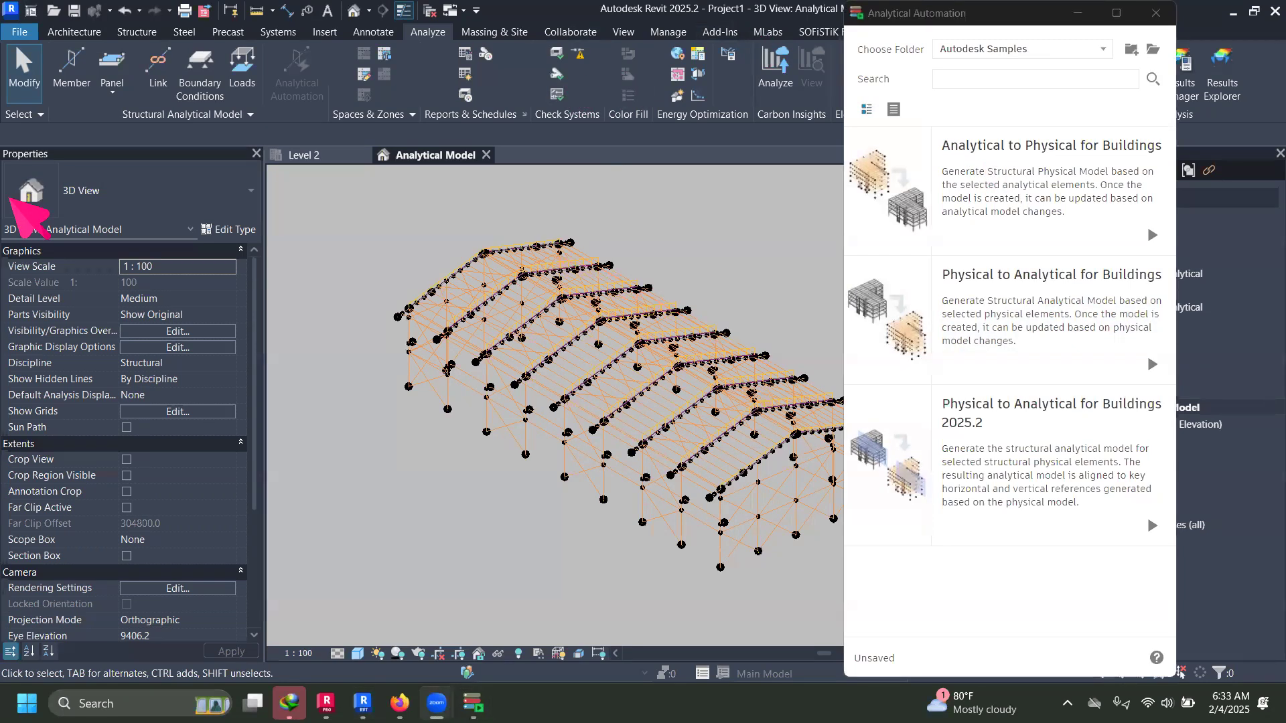
pyautogui.moveTo(1055, 173)
pyautogui.mouseDown()
pyautogui.moveTo(1139, 125)
pyautogui.moveTo(1165, 167)
pyautogui.mouseUp()
pyautogui.moveTo(1163, 244)
pyautogui.mouseDown()
pyautogui.moveTo(900, 240)
pyautogui.moveTo(894, 463)
pyautogui.moveTo(1247, 429)
pyautogui.mouseUp()
pyautogui.moveTo(1254, 355)
pyautogui.mouseDown()
pyautogui.moveTo(1105, 245)
pyautogui.moveTo(1077, 243)
pyautogui.mouseUp()
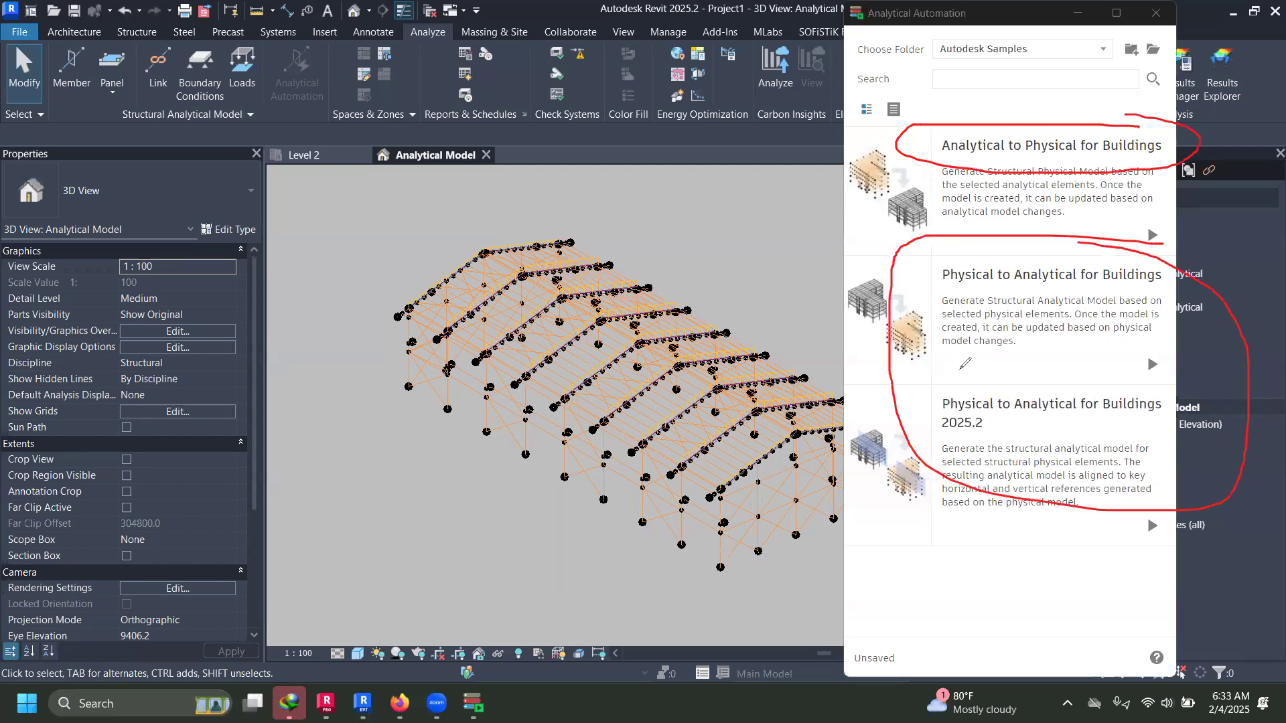
pyautogui.click(1075, 158)
pyautogui.moveTo(1074, 156); pyautogui.dragTo(1091, 152)
pyautogui.moveTo(409, 359)
pyautogui.mouseDown()
pyautogui.moveTo(408, 387)
pyautogui.moveTo(567, 484)
pyautogui.mouseUp()
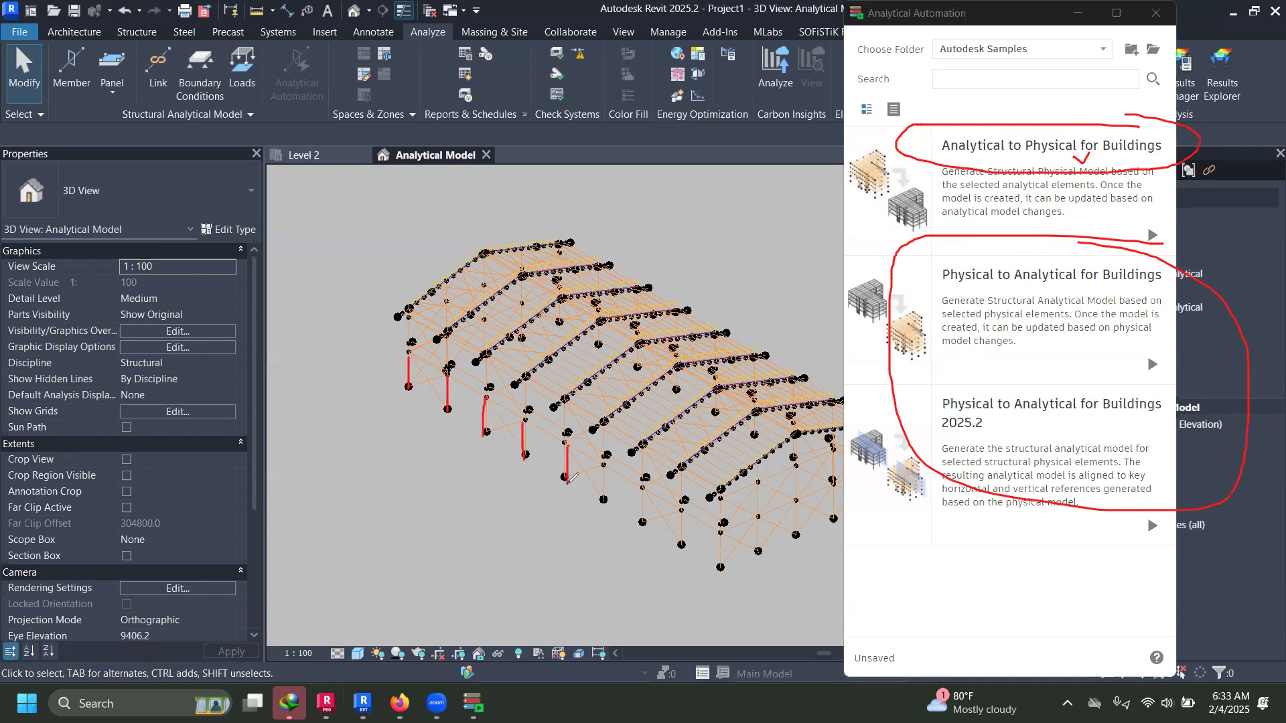
pyautogui.moveTo(1026, 160); pyautogui.dragTo(1084, 158)
pyautogui.moveTo(515, 478)
pyautogui.mouseDown()
pyautogui.moveTo(531, 477)
pyautogui.moveTo(511, 503)
pyautogui.moveTo(522, 488)
pyautogui.mouseUp()
pyautogui.moveTo(592, 520)
pyautogui.mouseDown()
pyautogui.moveTo(560, 522)
pyautogui.moveTo(583, 556)
pyautogui.moveTo(563, 542)
pyautogui.moveTo(578, 516)
pyautogui.mouseUp()
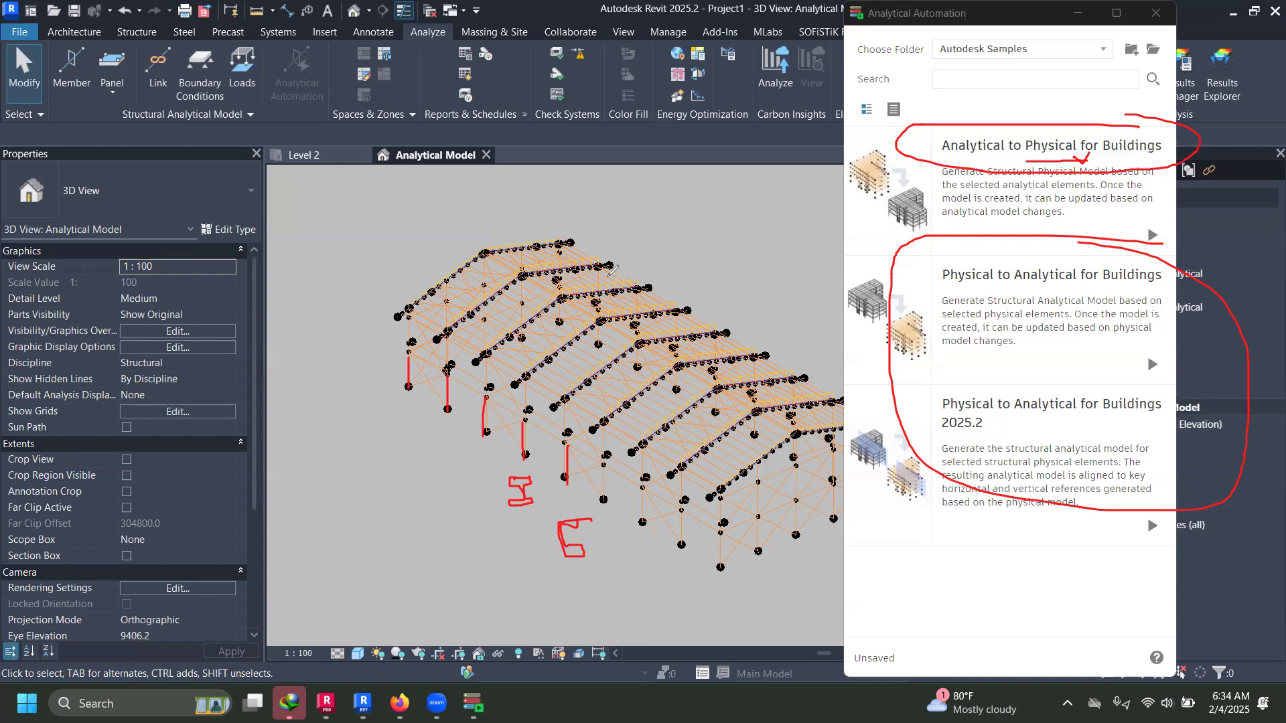
pyautogui.moveTo(1142, 127)
pyautogui.mouseDown()
pyautogui.moveTo(949, 111)
pyautogui.moveTo(921, 151)
pyautogui.moveTo(1075, 178)
pyautogui.mouseUp()
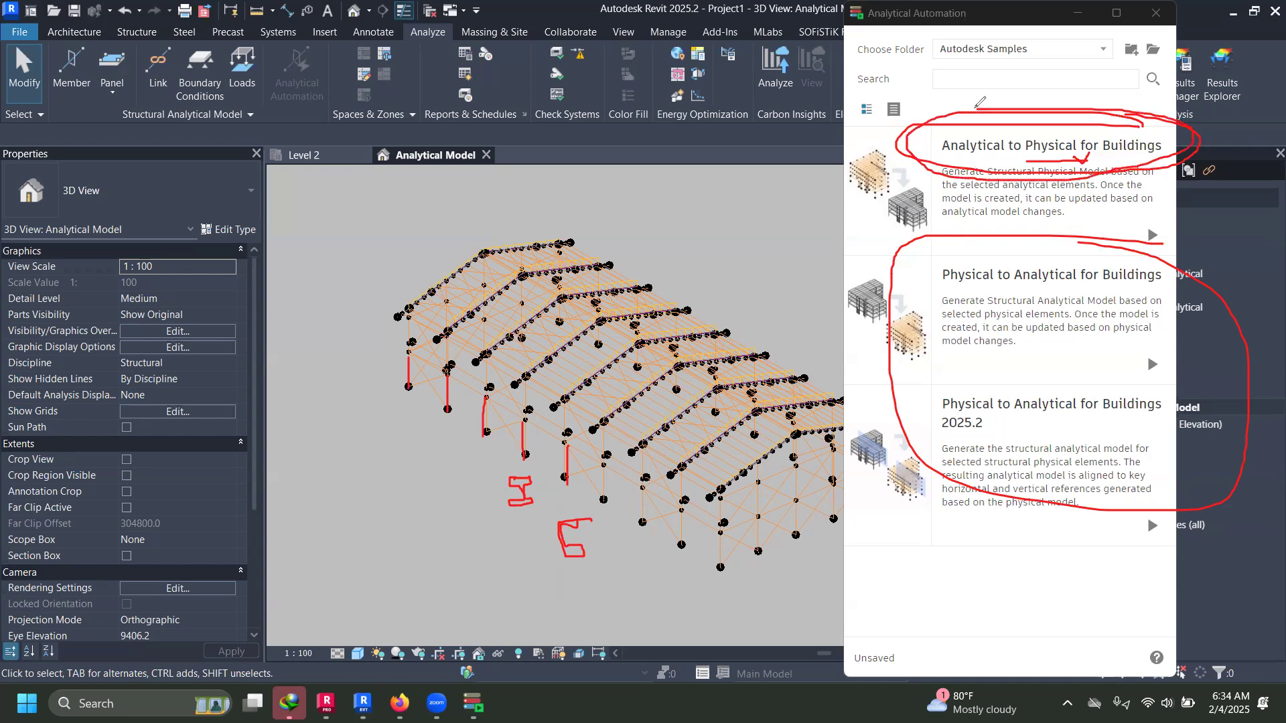
pyautogui.press('Escape')
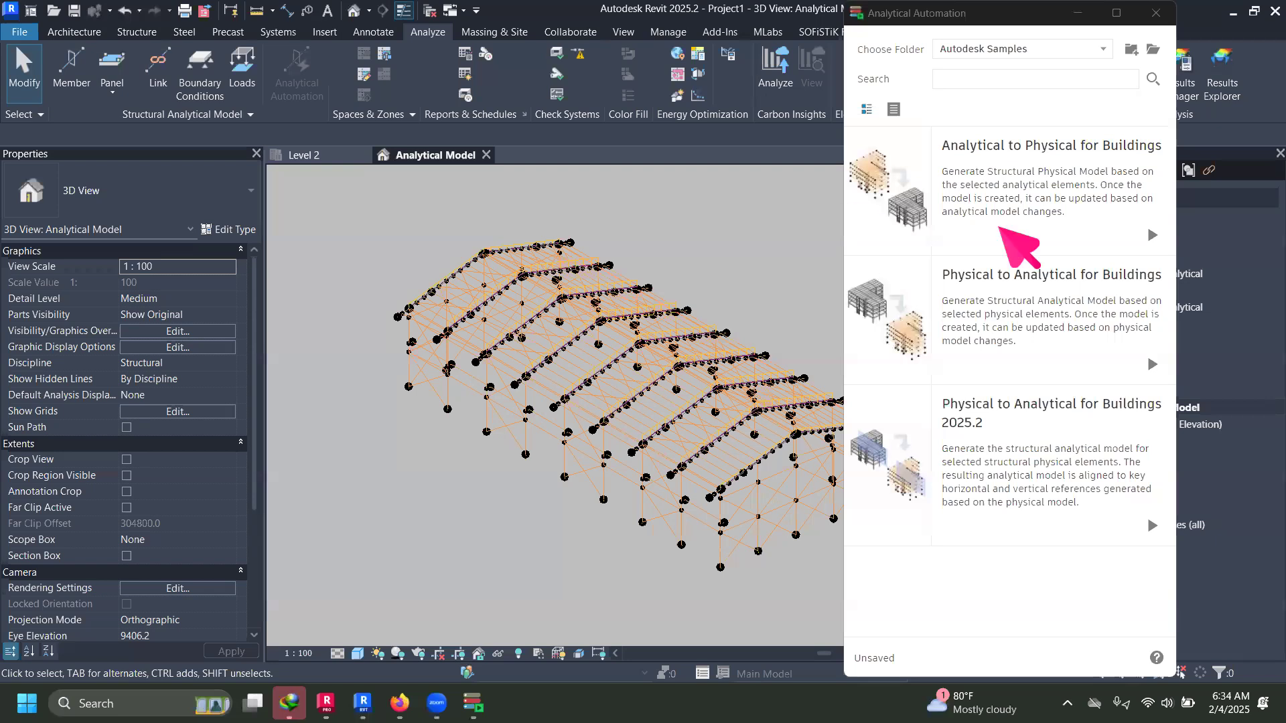
# Step: Open the Analytical to Physical for Buildings automation and move its window clear of the analytical model
pyautogui.click(1150, 234)
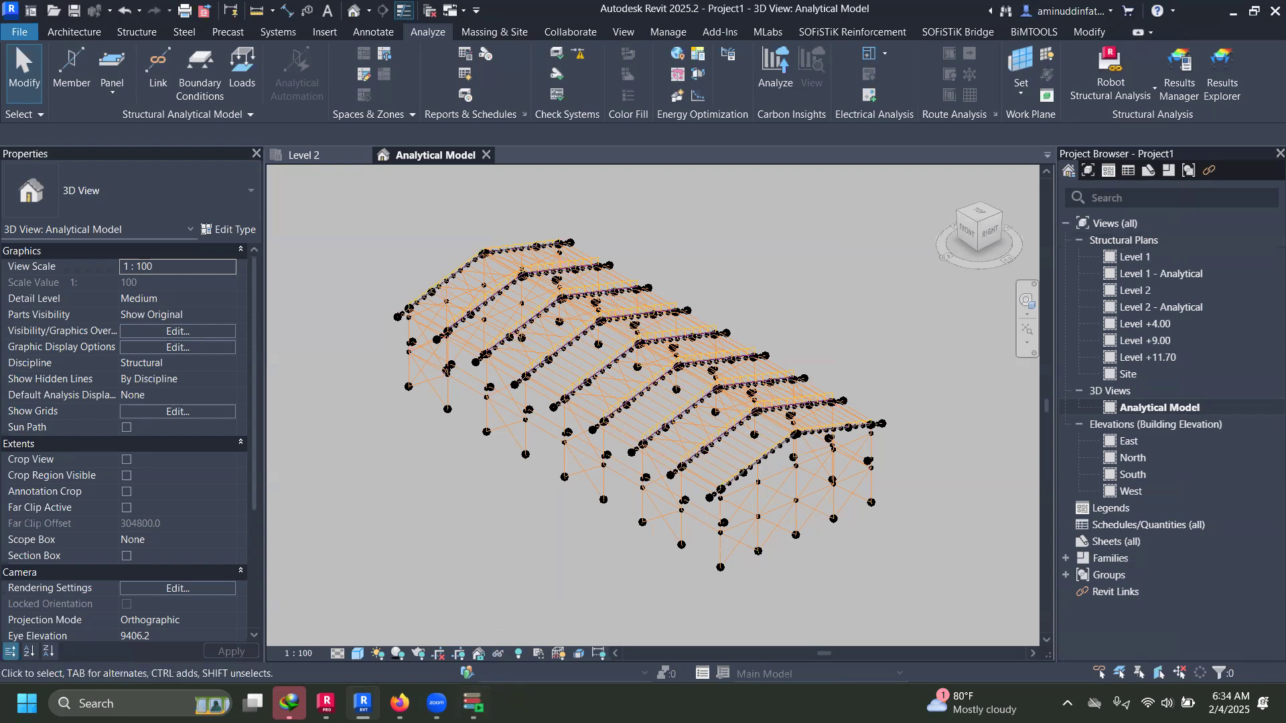
pyautogui.moveTo(473, 704)
pyautogui.click(472, 620)
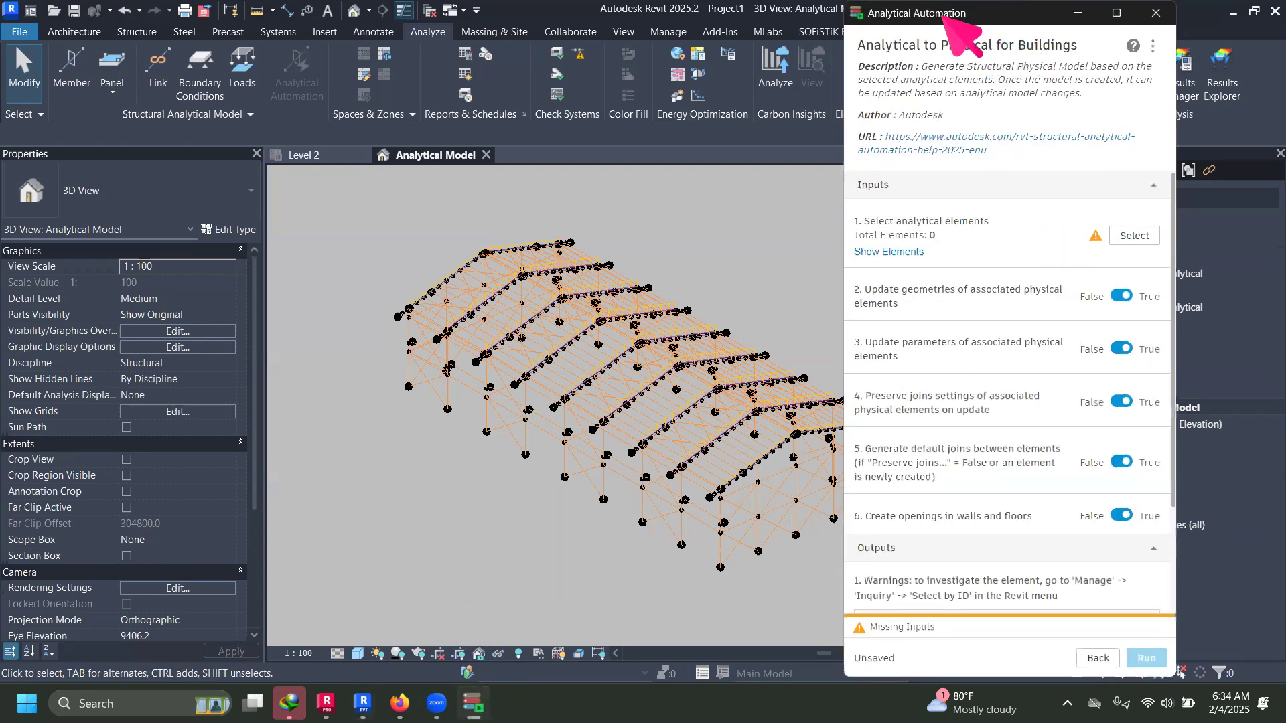
pyautogui.moveTo(946, 13); pyautogui.dragTo(994, 16)
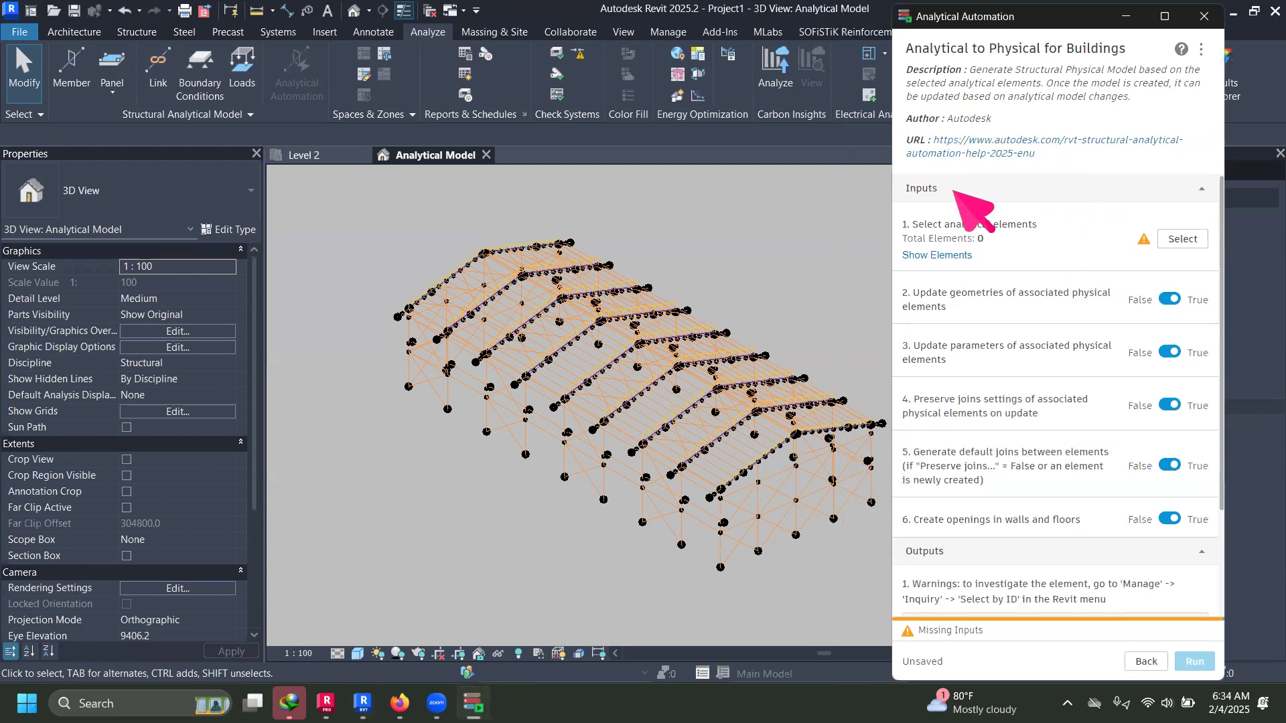
# Step: Select all of the building's analytical elements as input, run the physical model generation, and dismiss the unrelated download manager message
pyautogui.click(1183, 240)
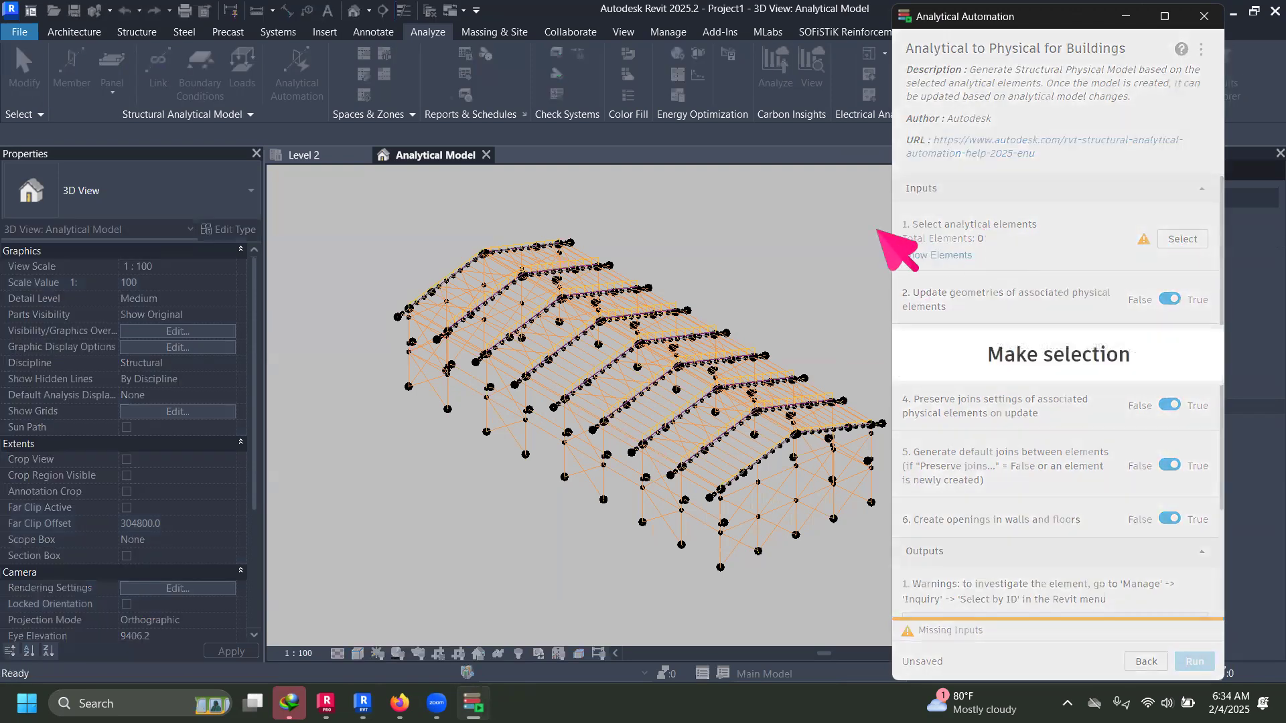
pyautogui.scroll(-1, 400, 259)
pyautogui.scroll(-1, 401, 258)
pyautogui.moveTo(344, 197); pyautogui.dragTo(784, 509)
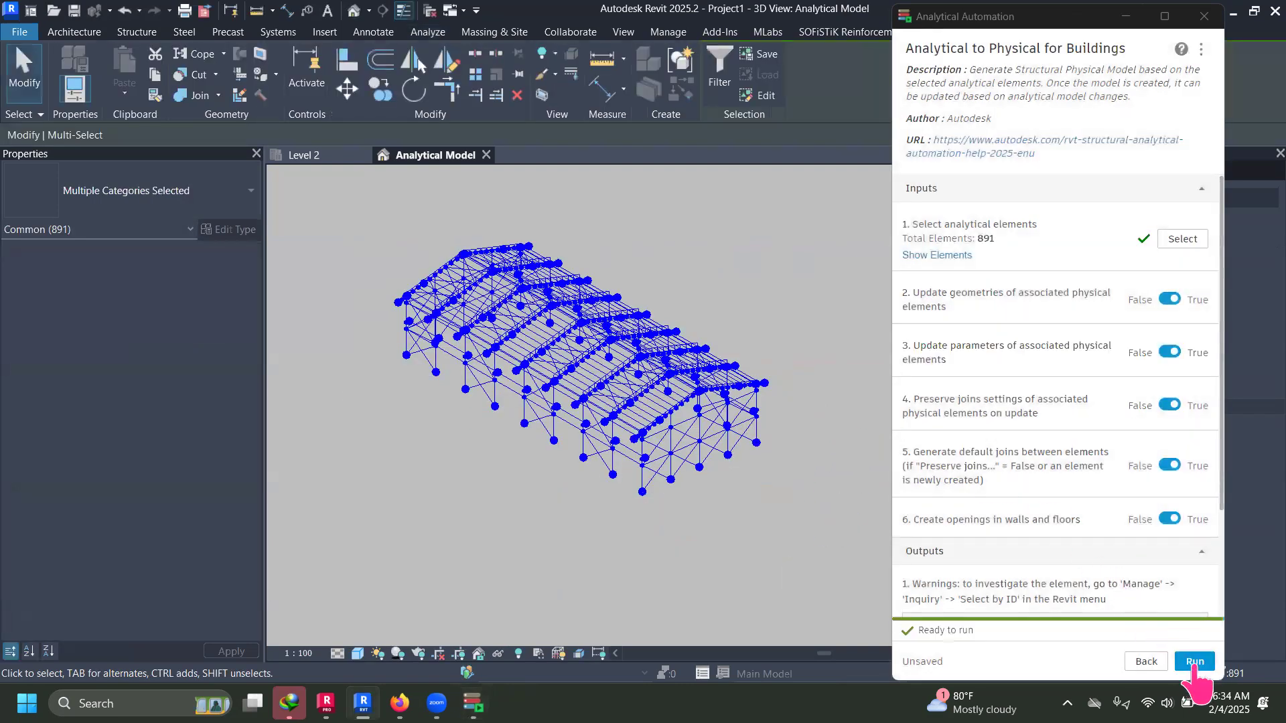
pyautogui.click(1194, 661)
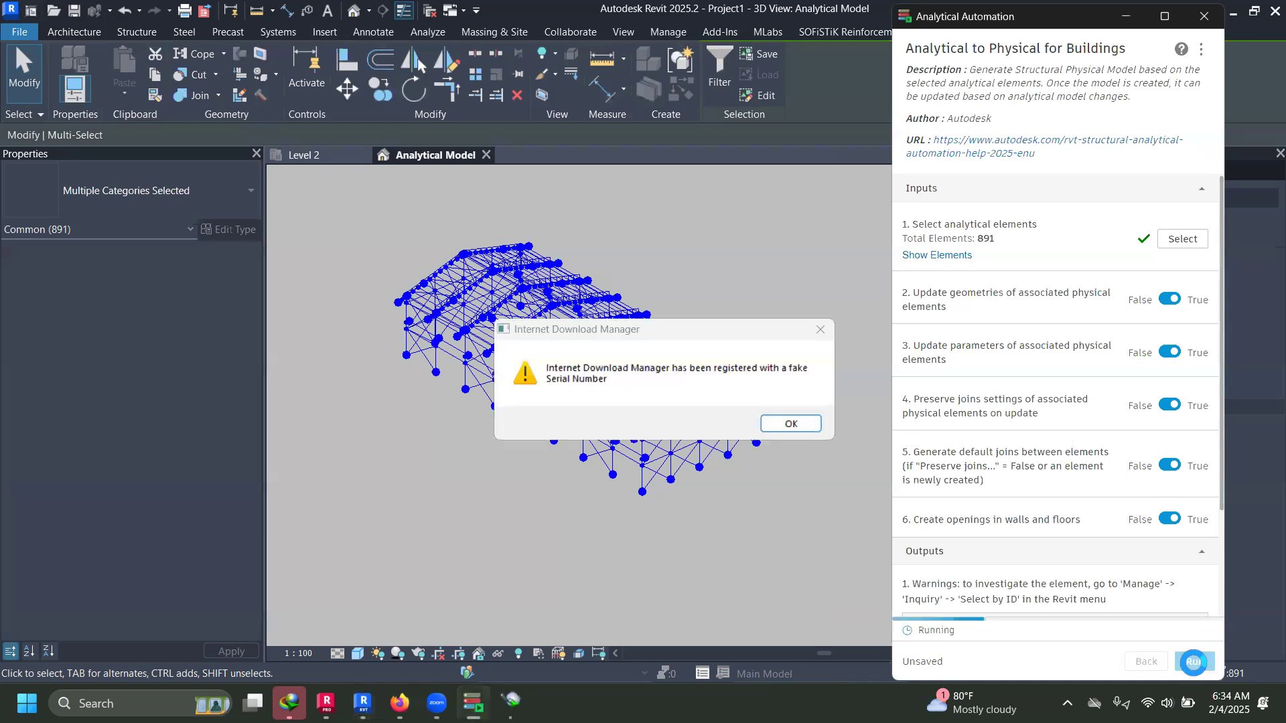
pyautogui.click(779, 422)
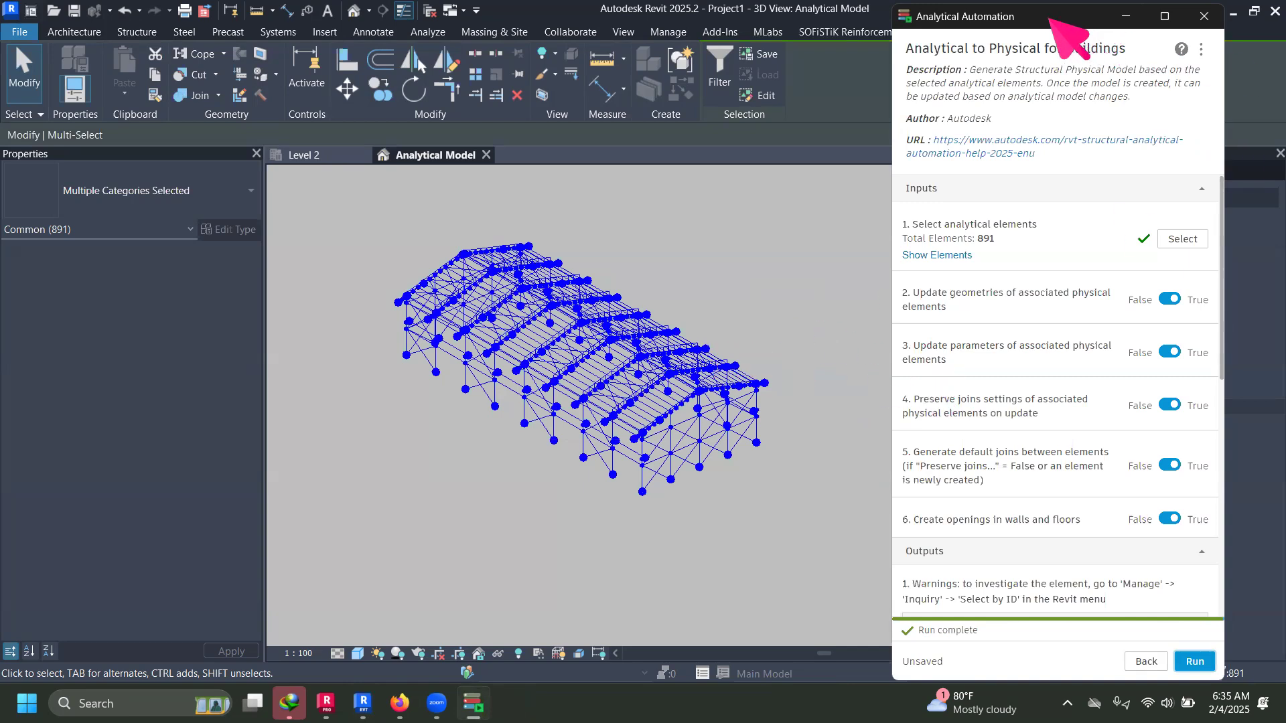
# Step: Leave the Analytical to Physical script, close the Analytical Automation window, and clear the element selection
pyautogui.moveTo(1050, 18); pyautogui.dragTo(996, 27)
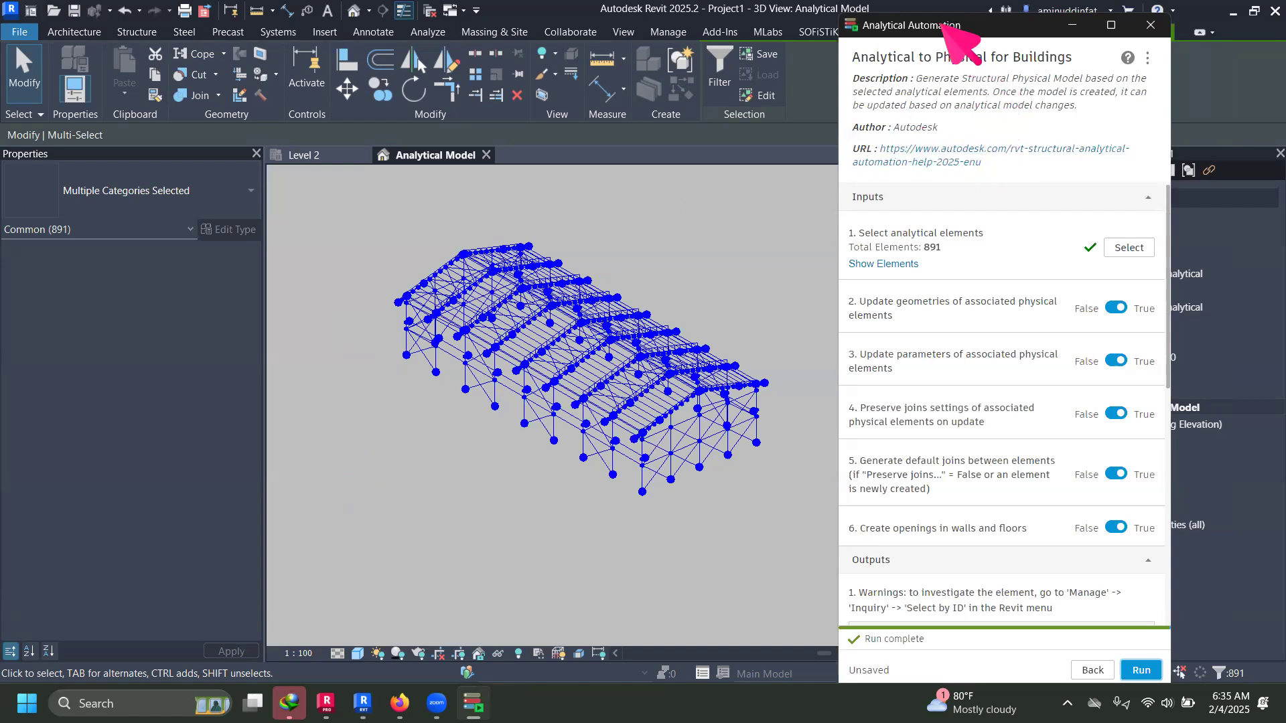
pyautogui.moveTo(943, 25); pyautogui.dragTo(845, 25)
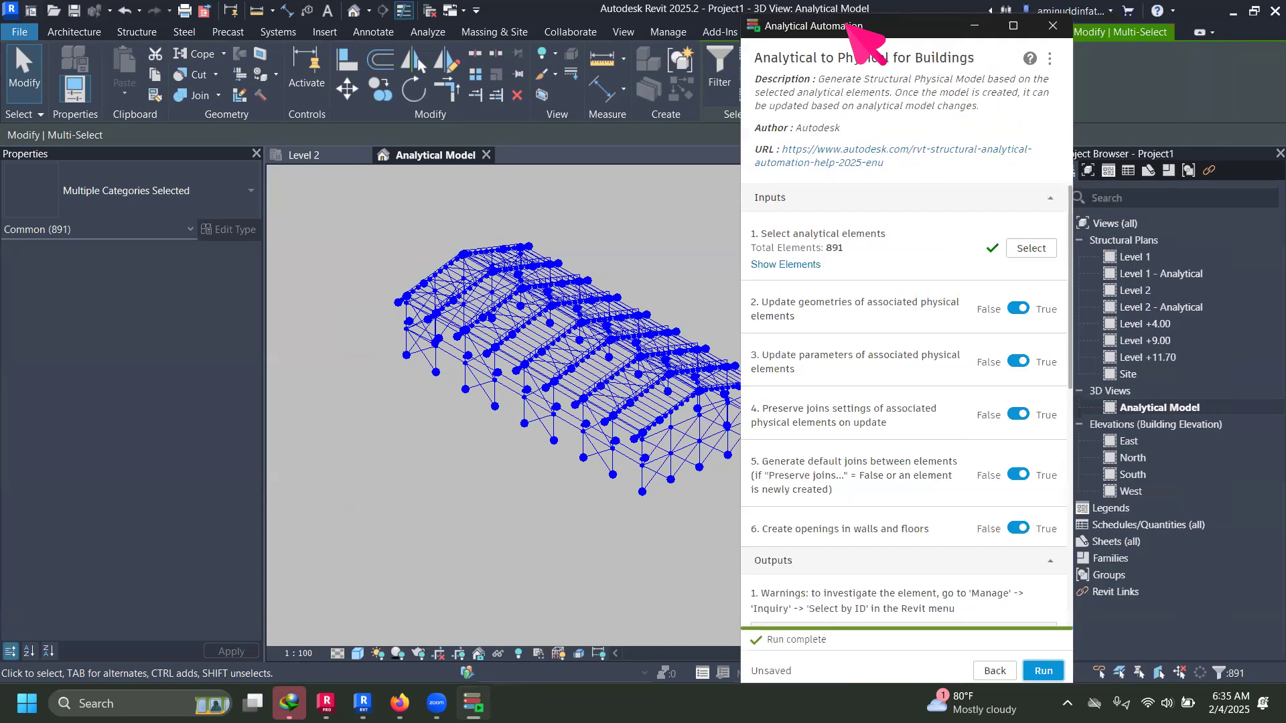
pyautogui.click(1001, 671)
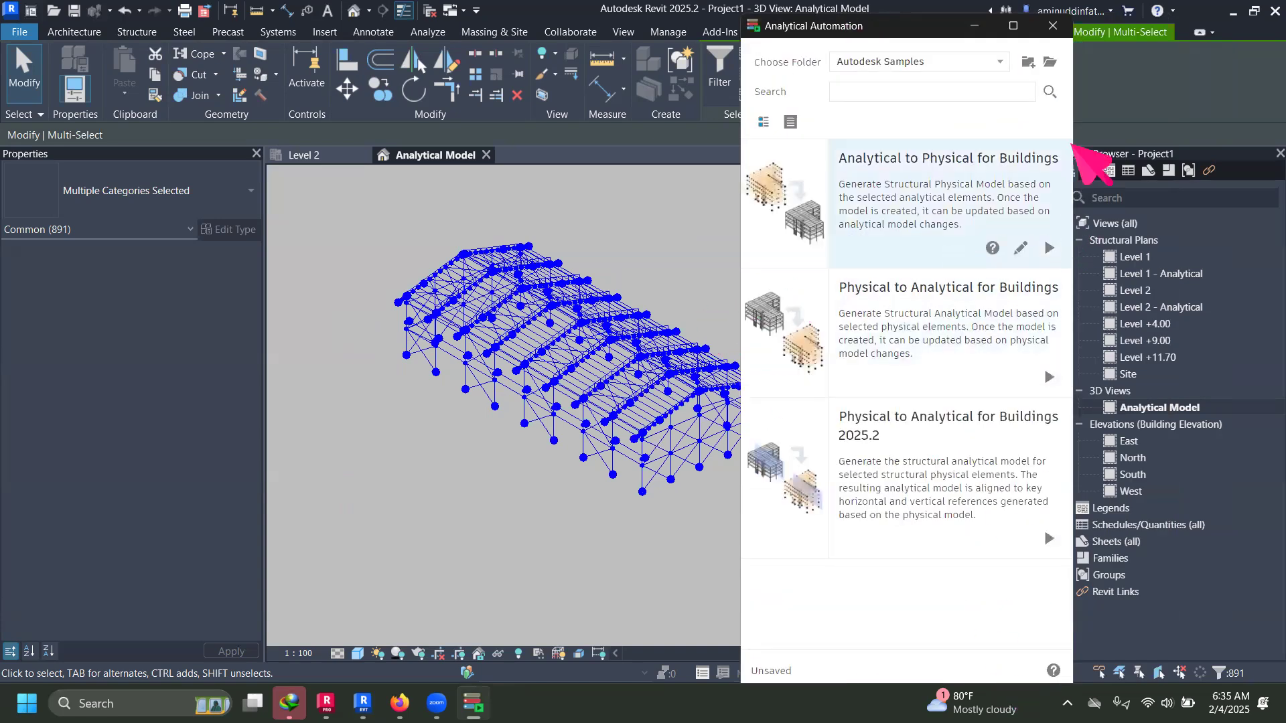
pyautogui.click(1052, 26)
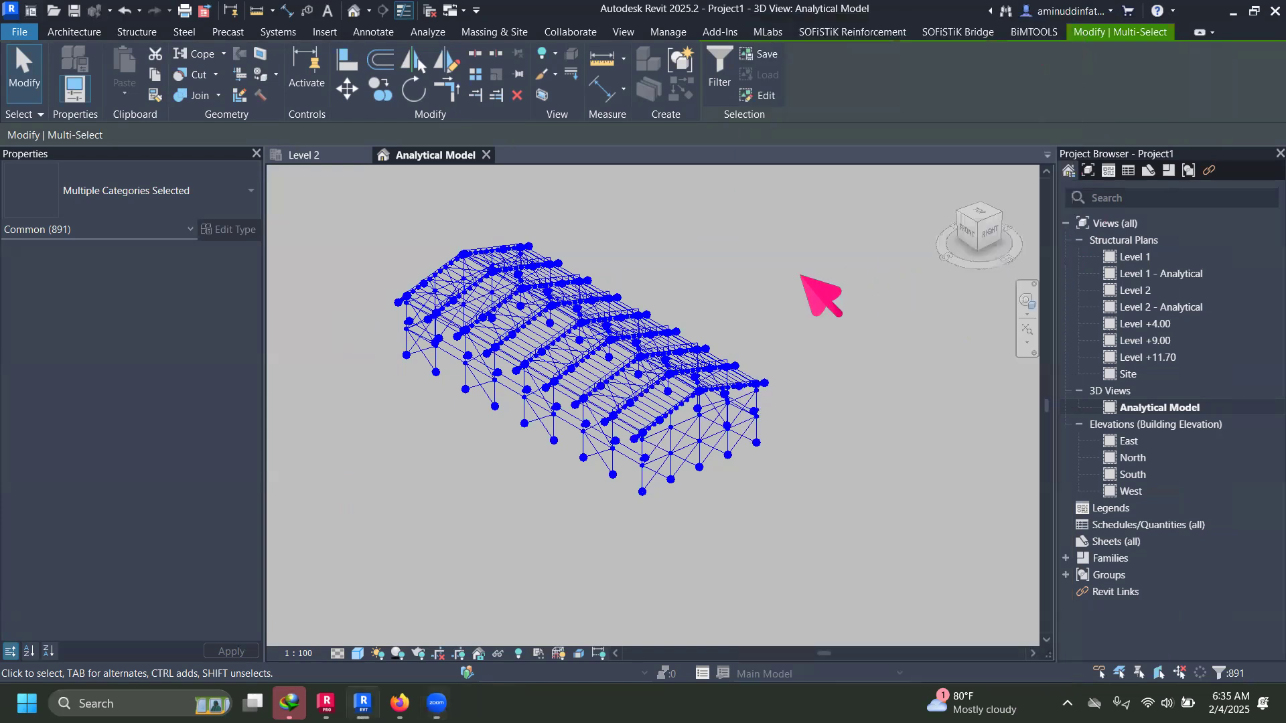
pyautogui.click(375, 217)
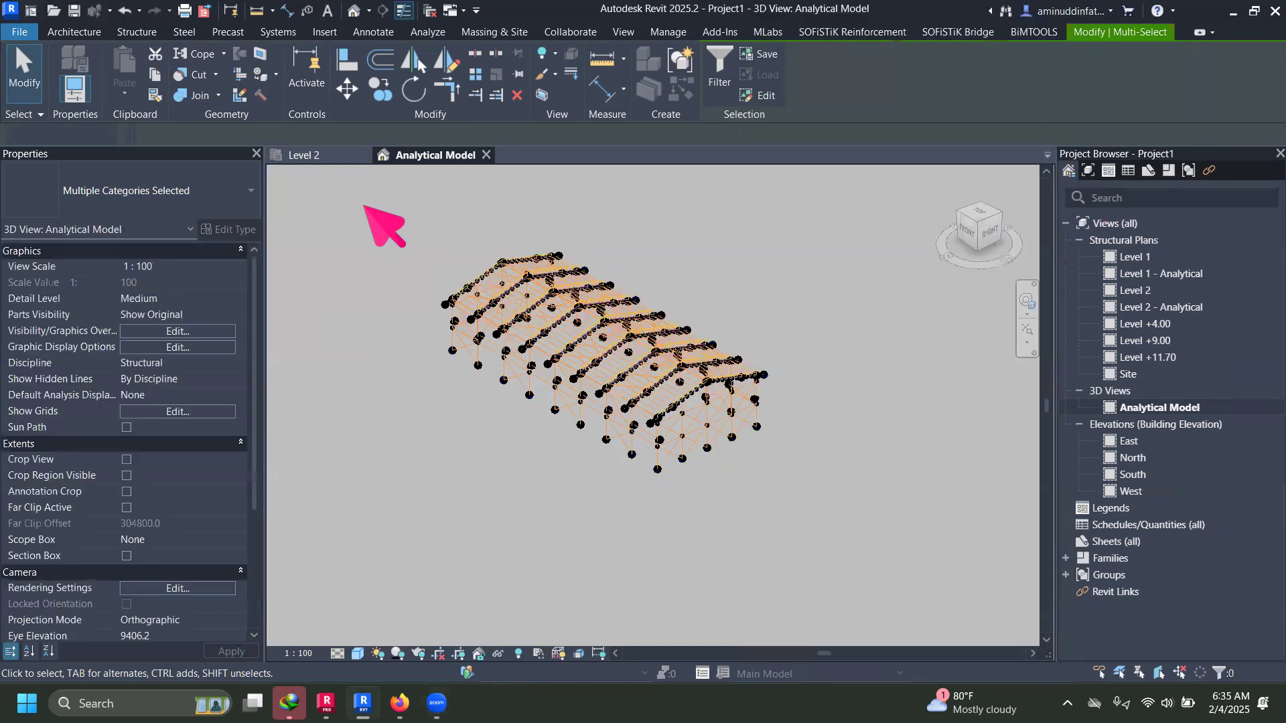
pyautogui.scroll(2, 459, 249)
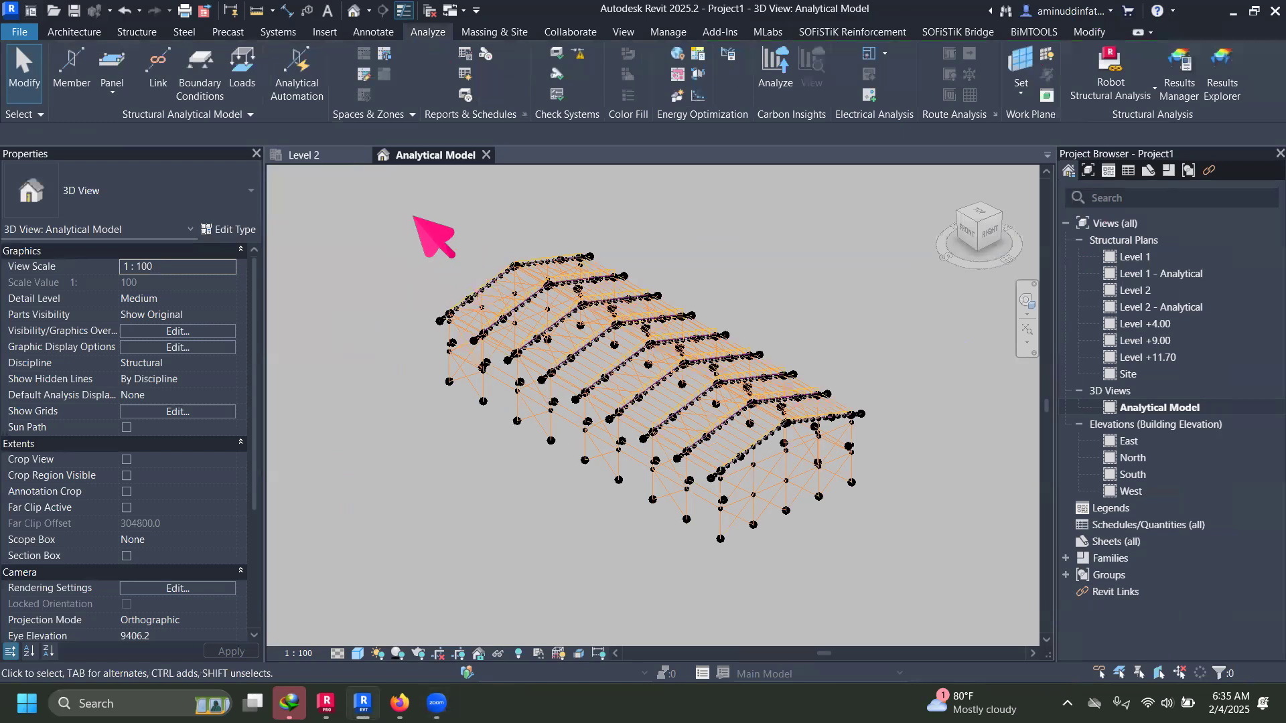
# Step: Open the default 3D view and inspect the generated physical steel frame up close
pyautogui.click(354, 11)
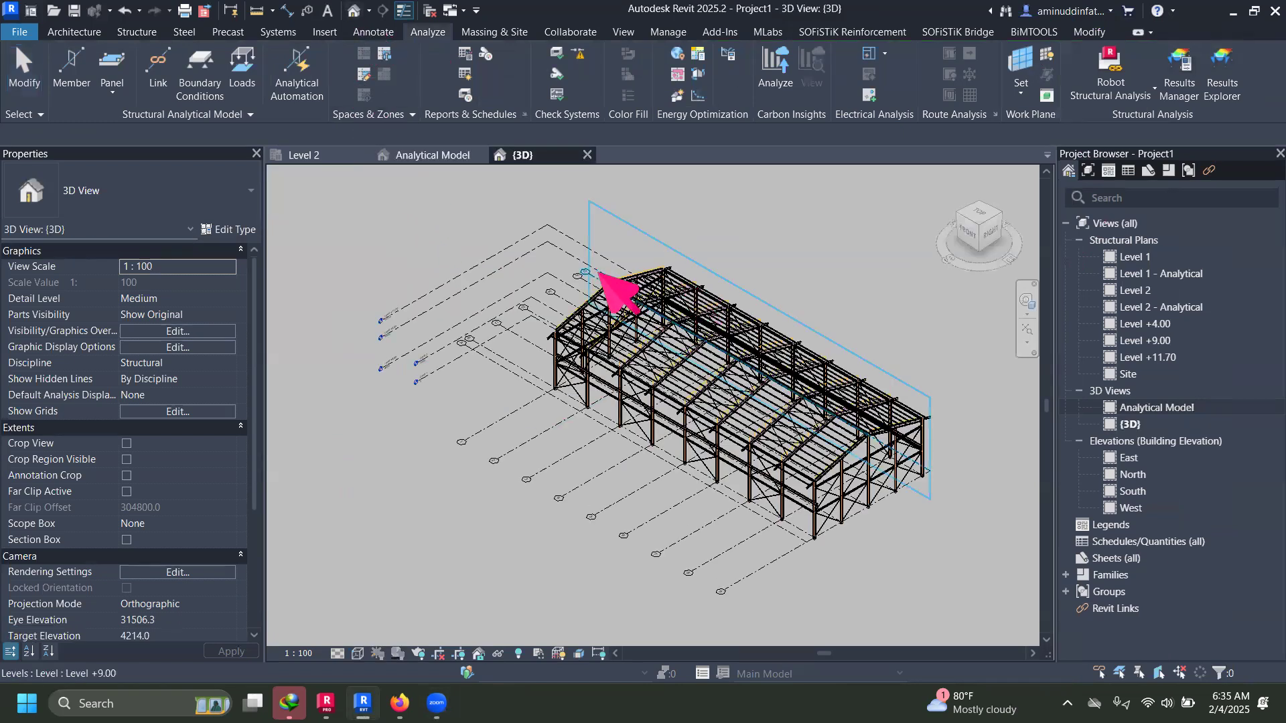
pyautogui.moveTo(831, 306); pyautogui.dragTo(783, 318, button='middle')
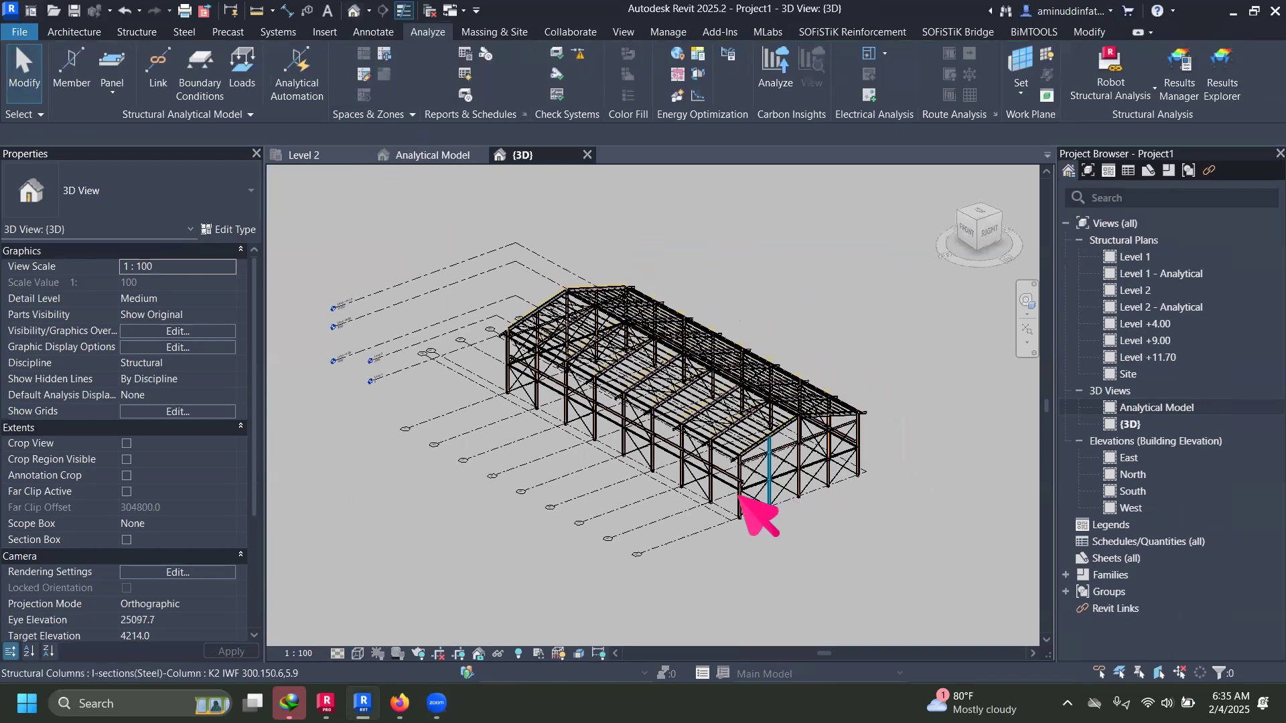
pyautogui.scroll(3, 765, 504)
pyautogui.scroll(3, 770, 508)
pyautogui.scroll(-2, 775, 511)
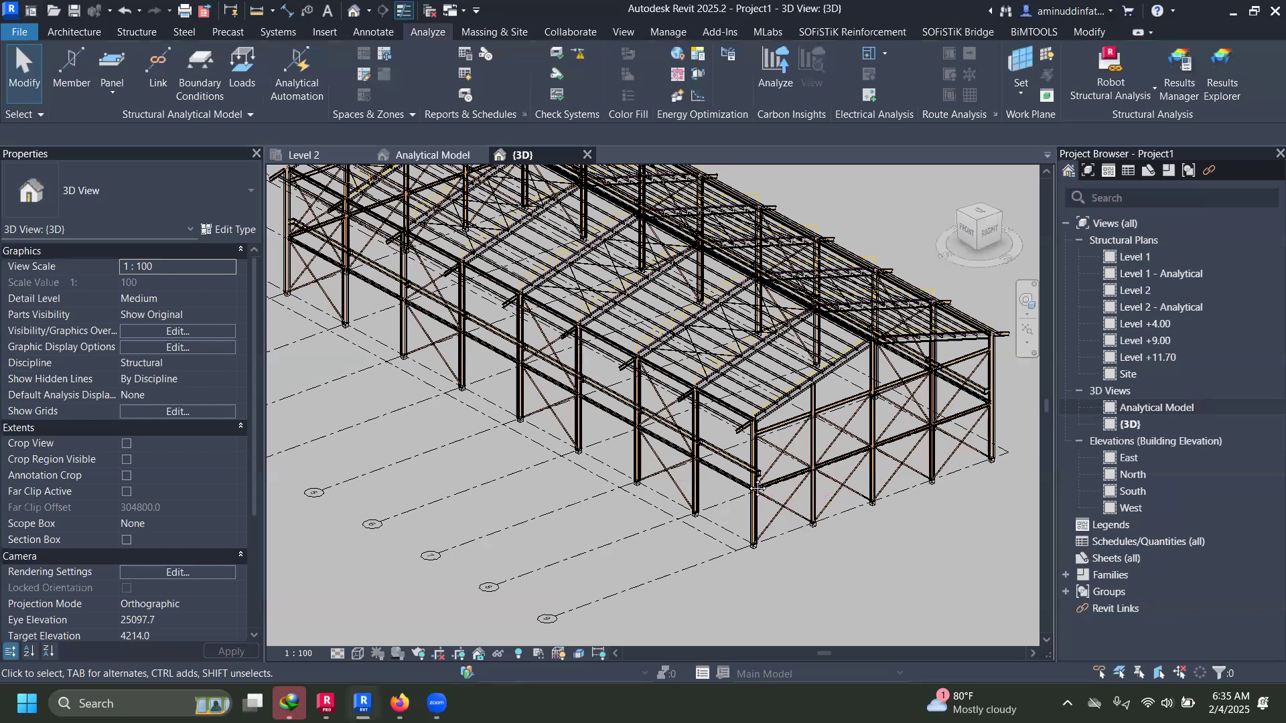
# Step: Switch to Robot to look at the original building model and return to Revit's 3D view
pyautogui.click(326, 704)
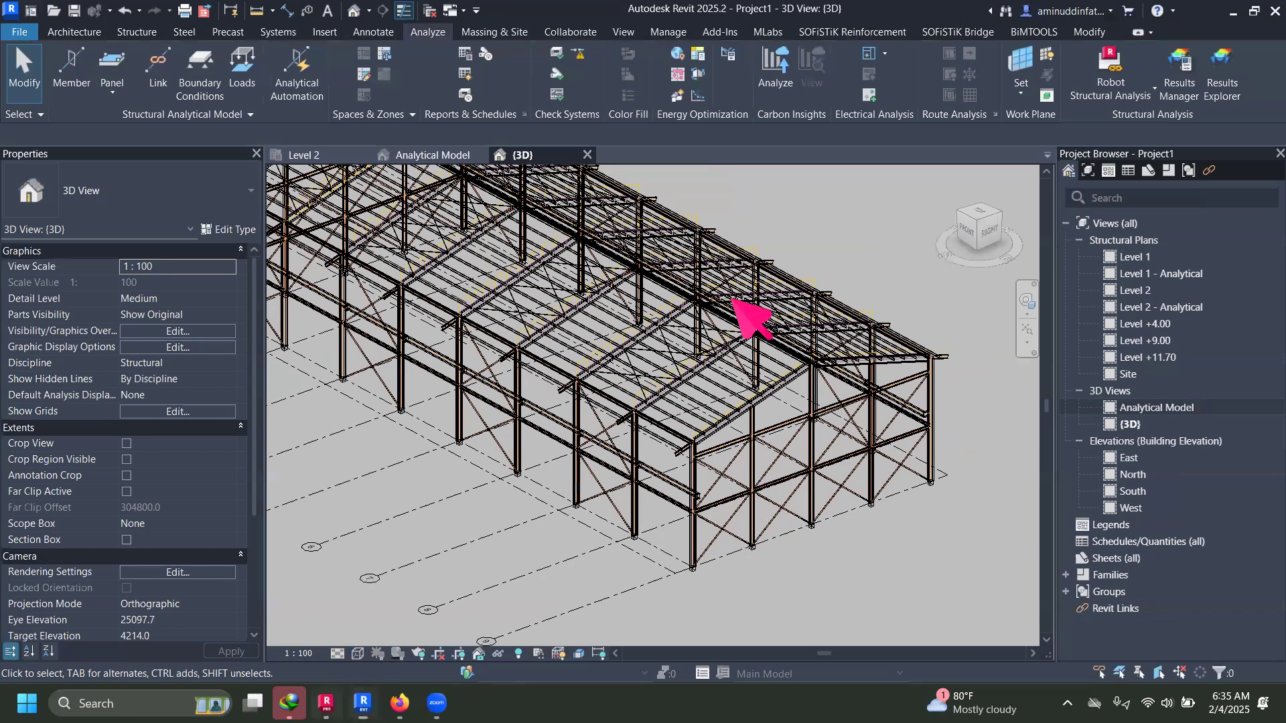
pyautogui.click(1101, 164)
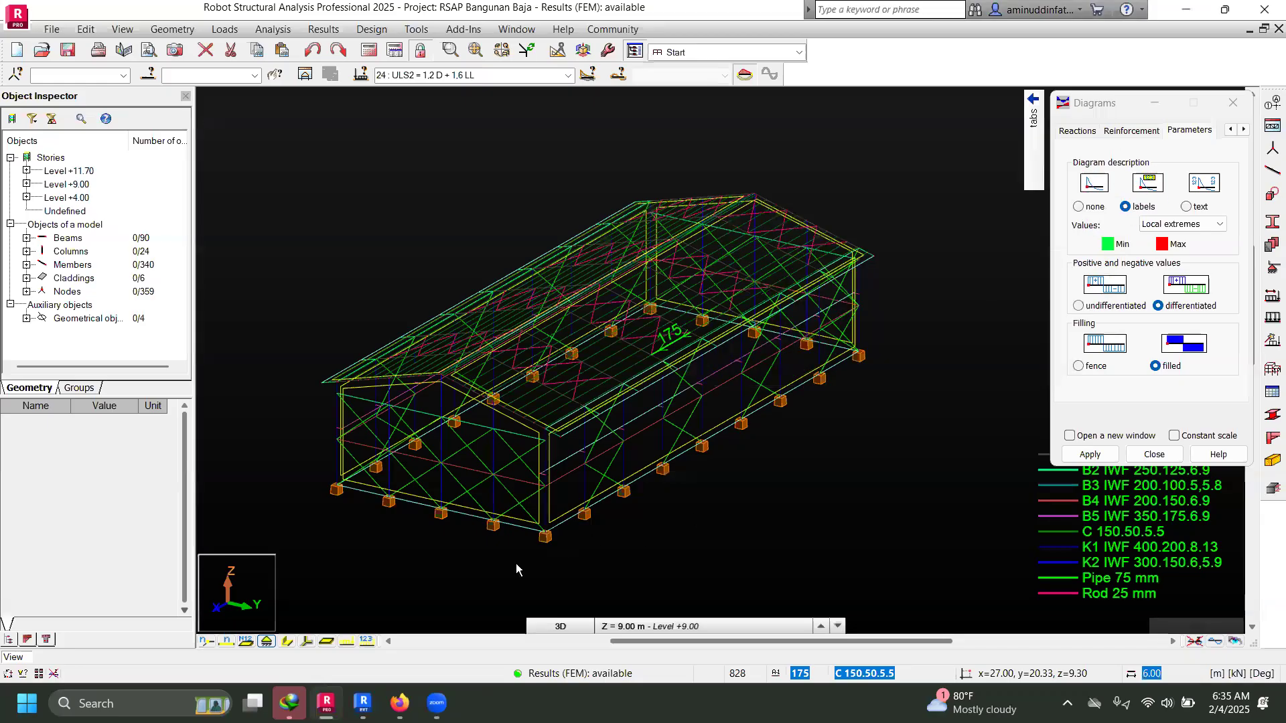
pyautogui.click(362, 703)
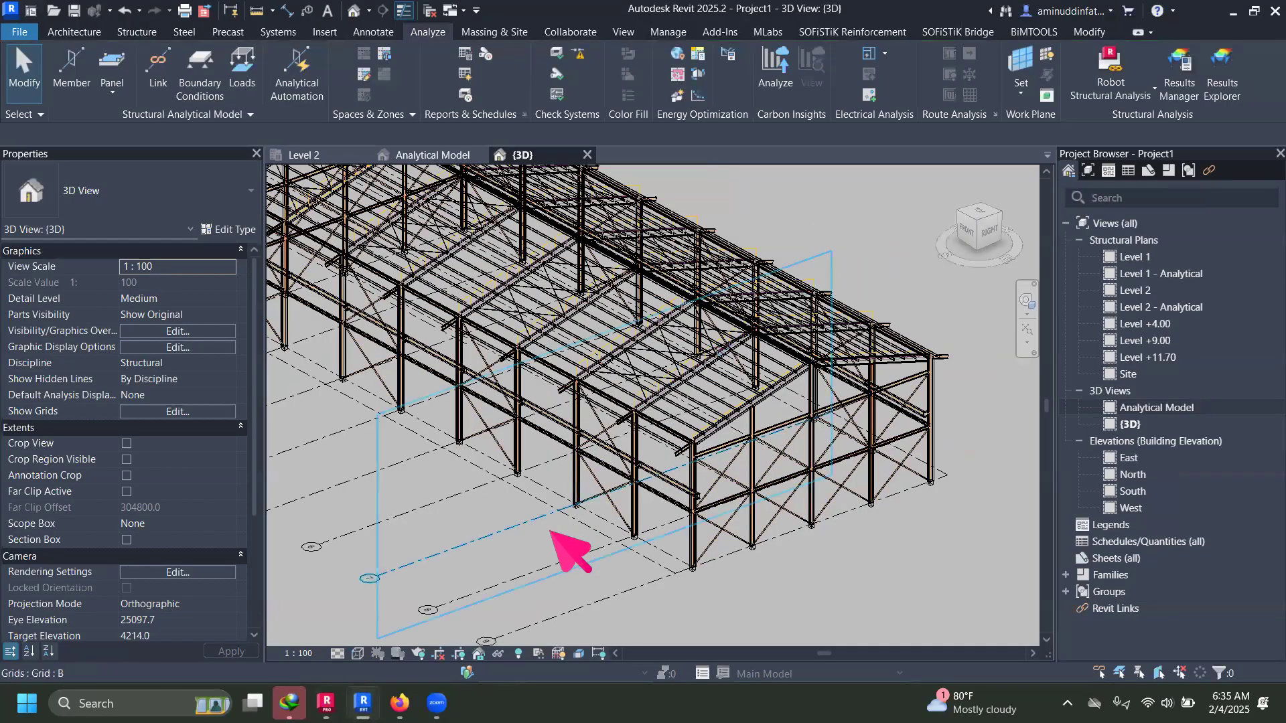
# Step: Hide the analytical model in the default 3D view and set its visual style to Shaded
pyautogui.click(559, 653)
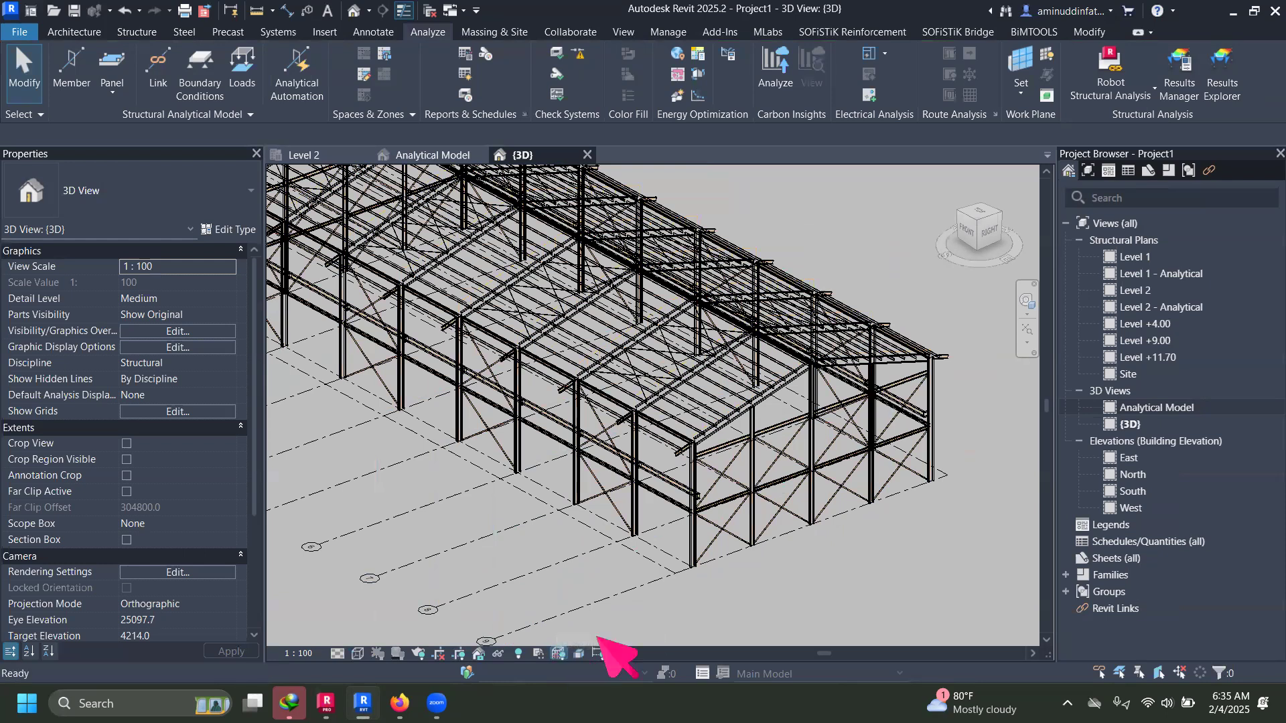
pyautogui.scroll(-2, 826, 511)
pyautogui.click(357, 653)
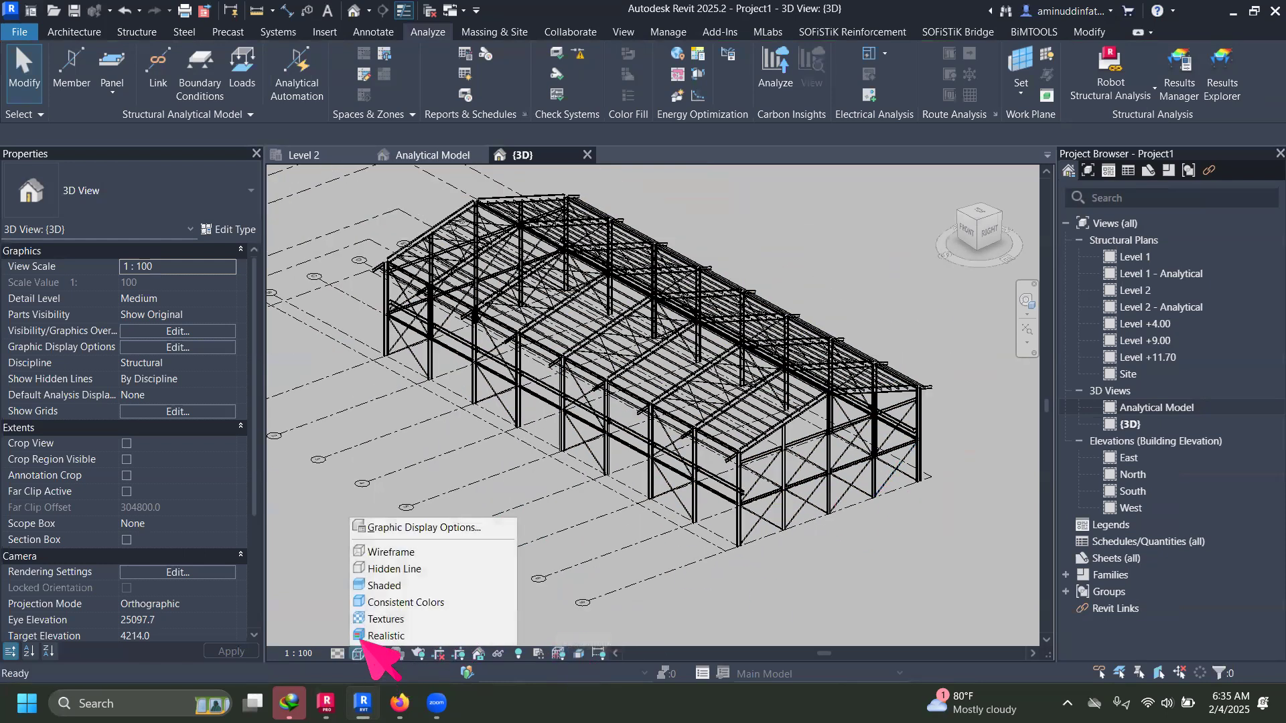
pyautogui.click(401, 586)
pyautogui.keyDown('shift'); pyautogui.moveTo(622, 560); pyautogui.dragTo(645, 566, button='middle'); pyautogui.keyUp('shift')
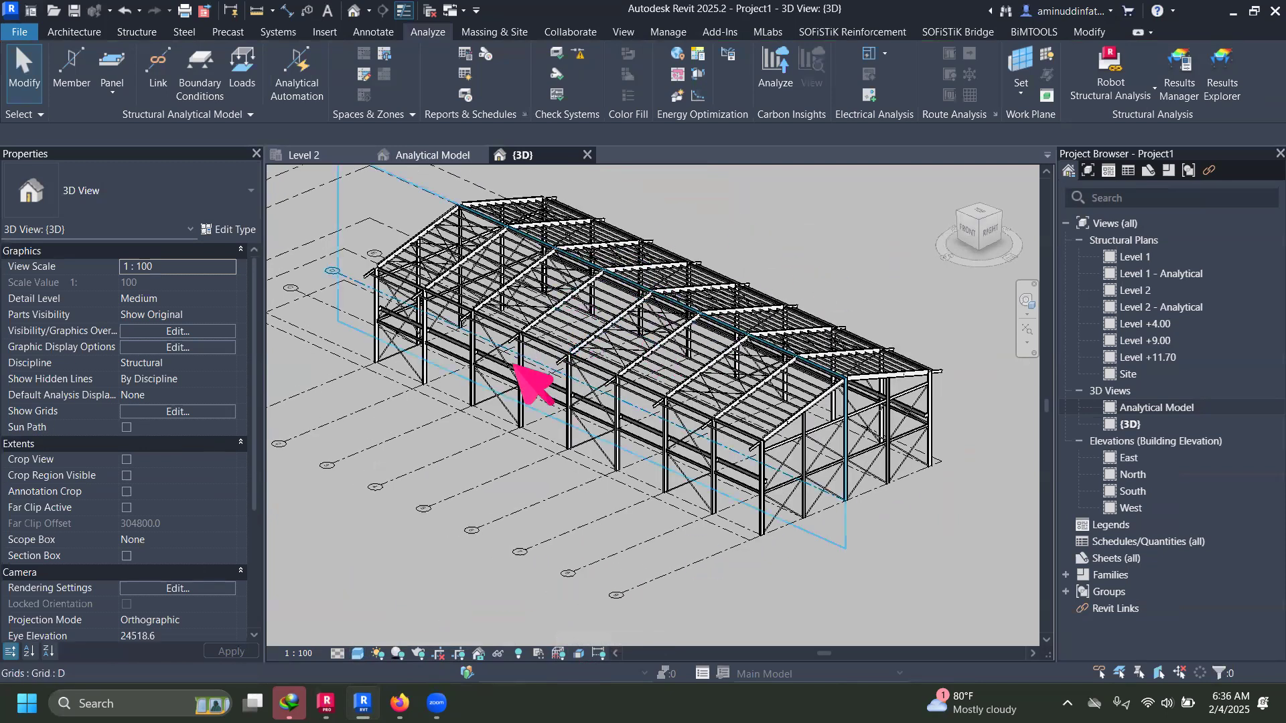
# Step: Save the project to the DATA (D:) drive as "RSAP to Revit Code Check"
pyautogui.scroll(3, 624, 431)
pyautogui.scroll(5, 625, 429)
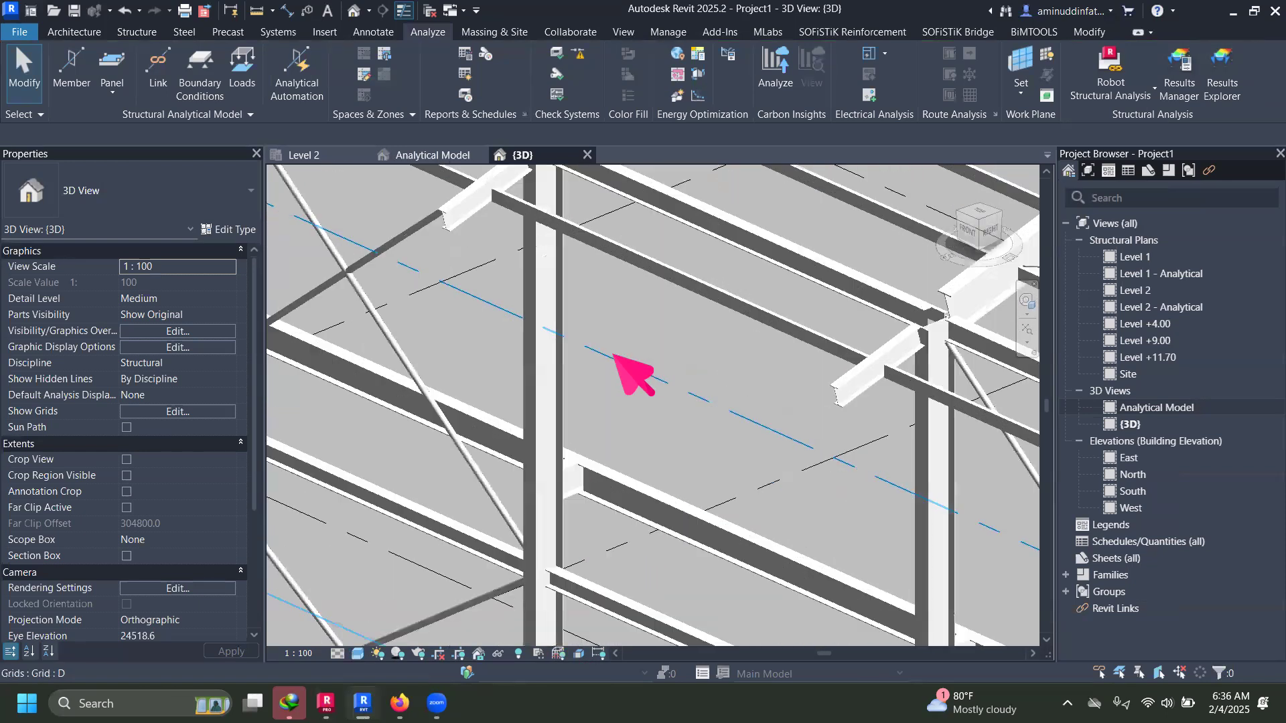
pyautogui.scroll(-5, 615, 356)
pyautogui.scroll(3, 595, 486)
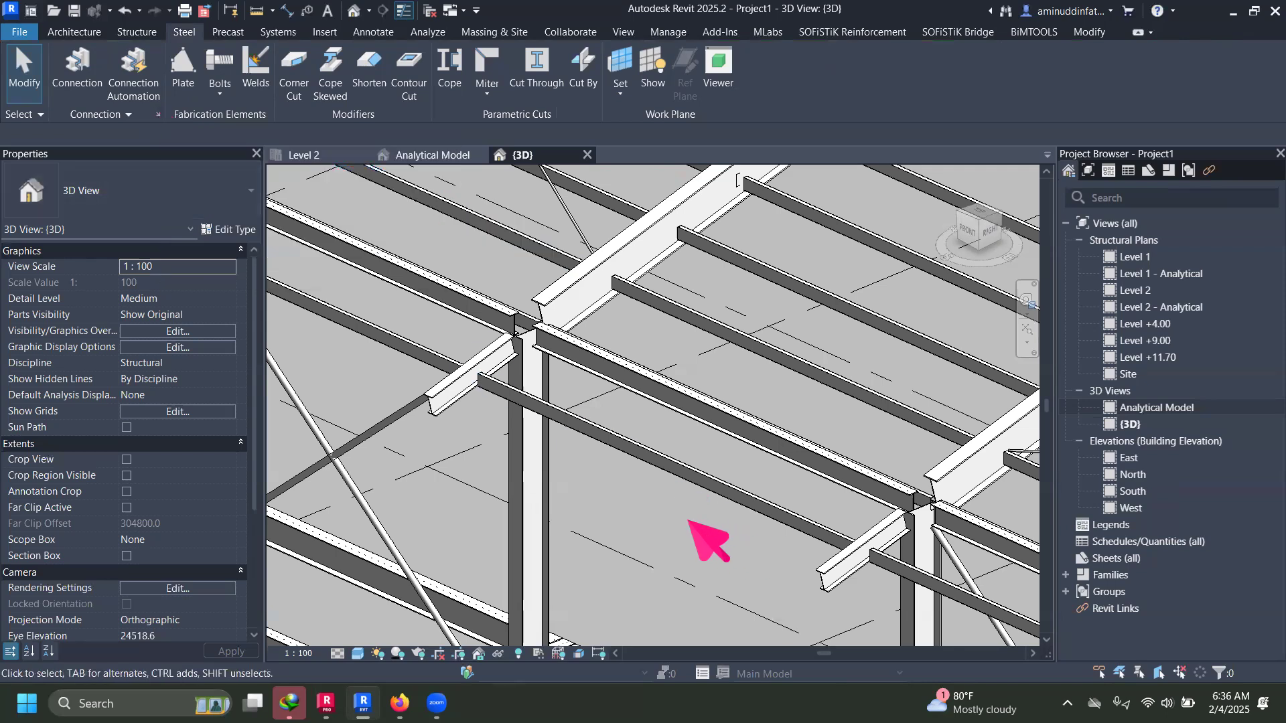
pyautogui.hotkey('ctrl', 's')
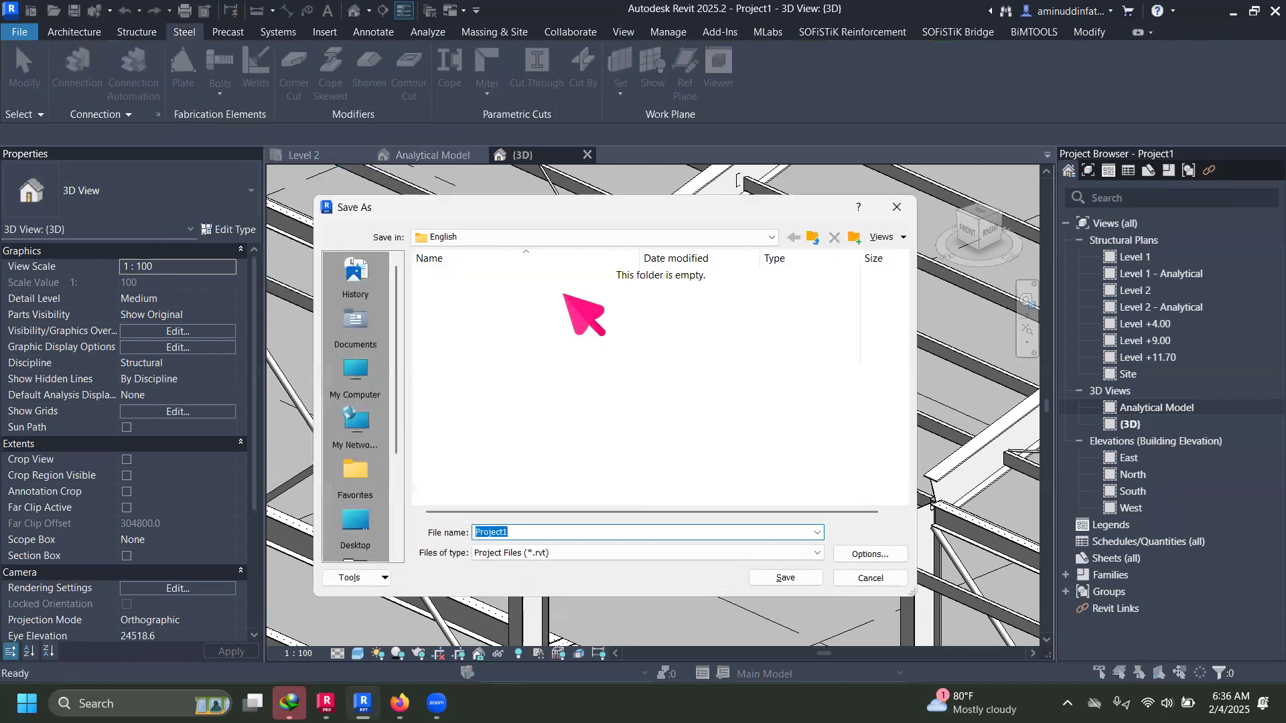
pyautogui.click(573, 236)
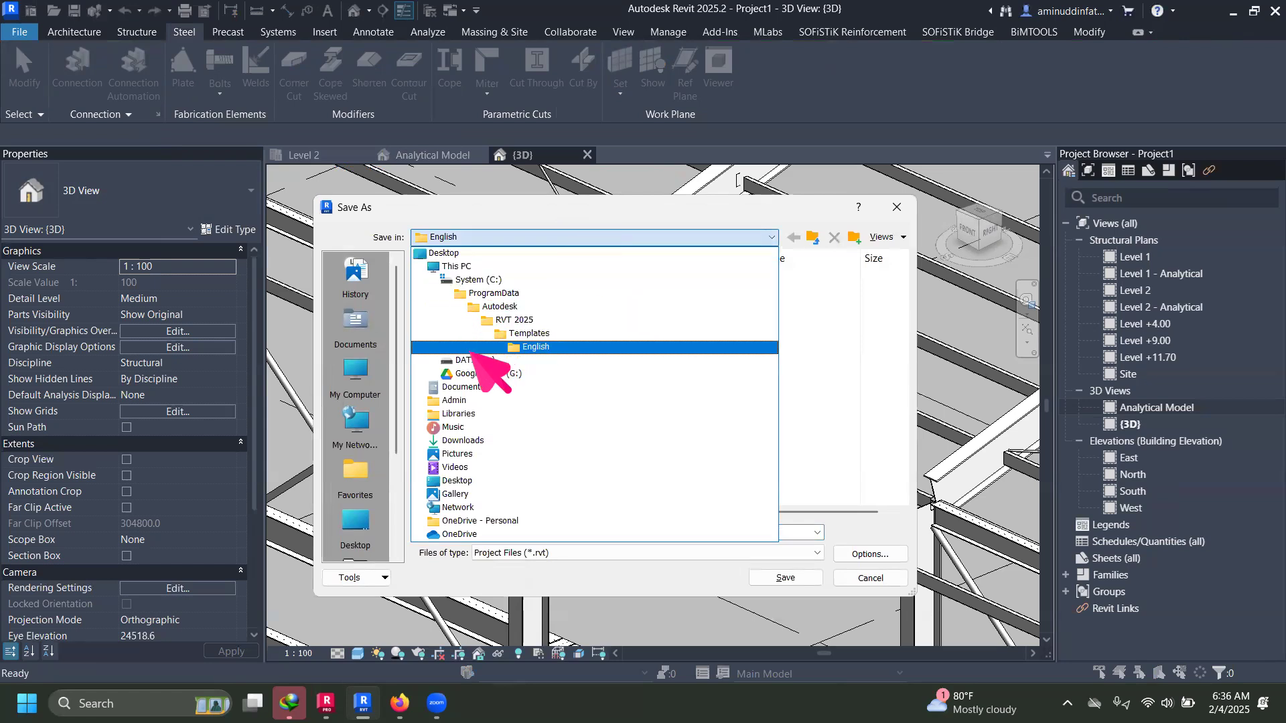
pyautogui.click(475, 360)
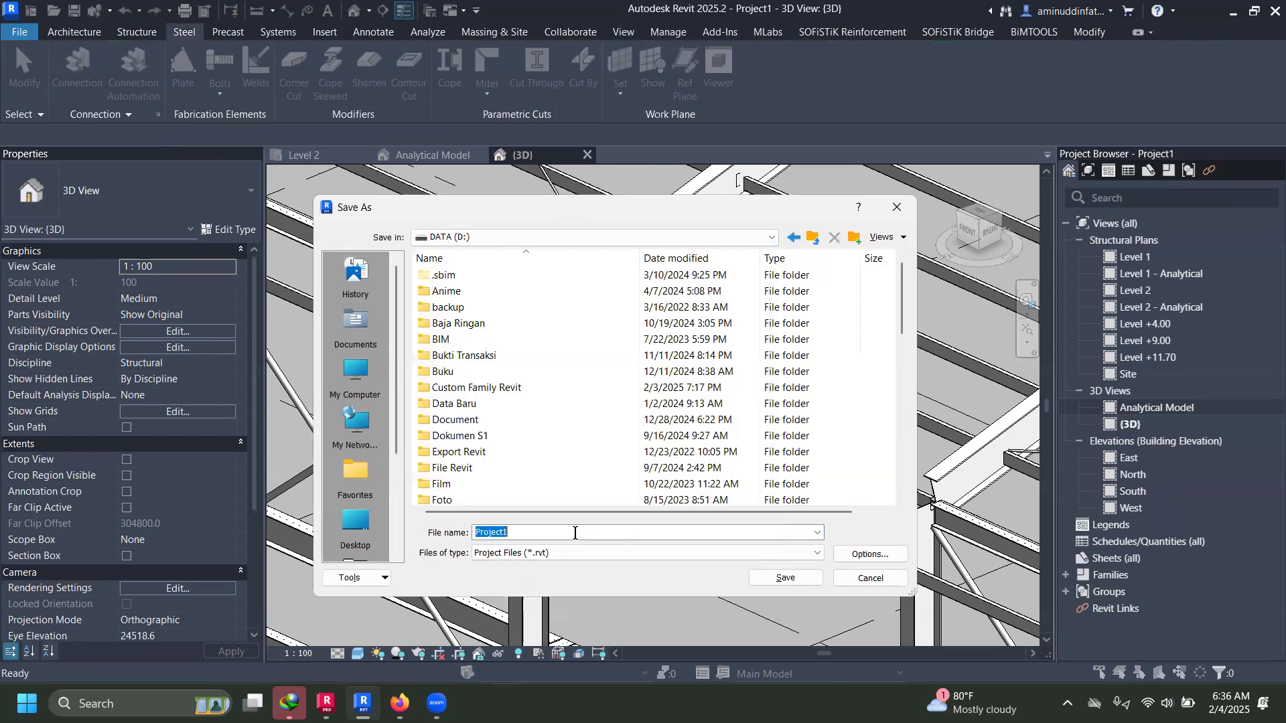
pyautogui.write('RSAP to Revit Code Check')
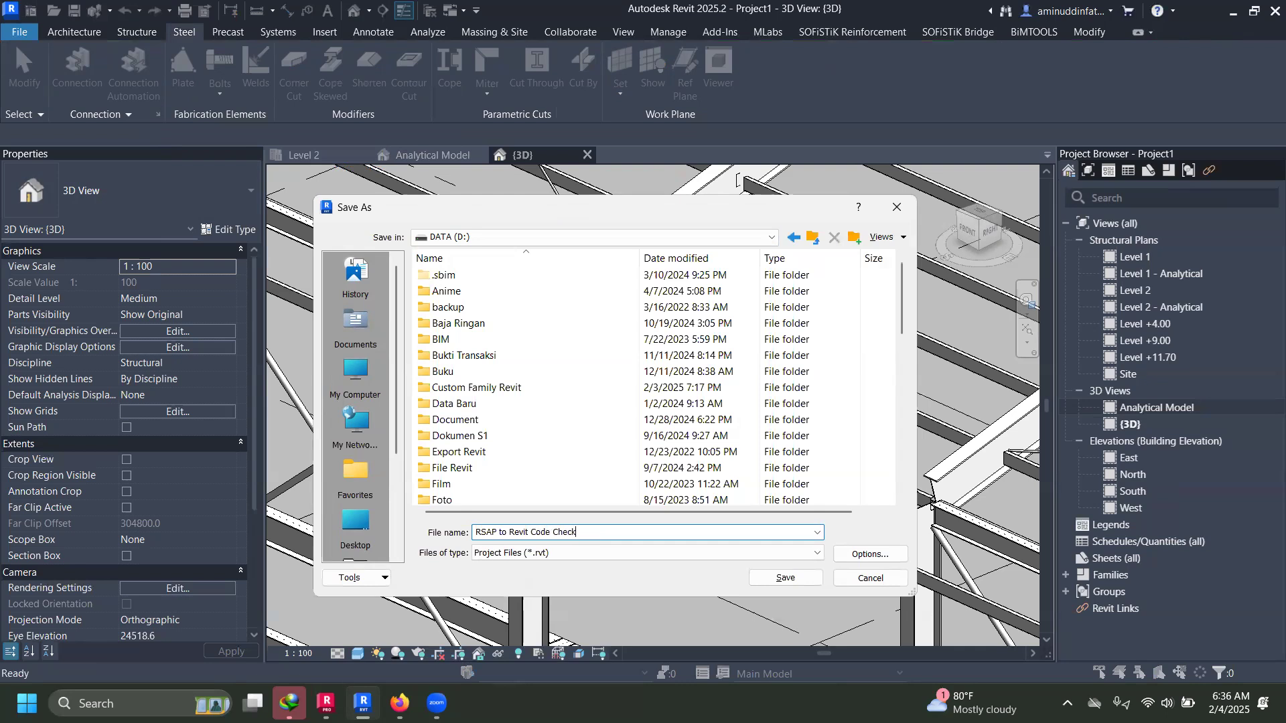
pyautogui.click(785, 578)
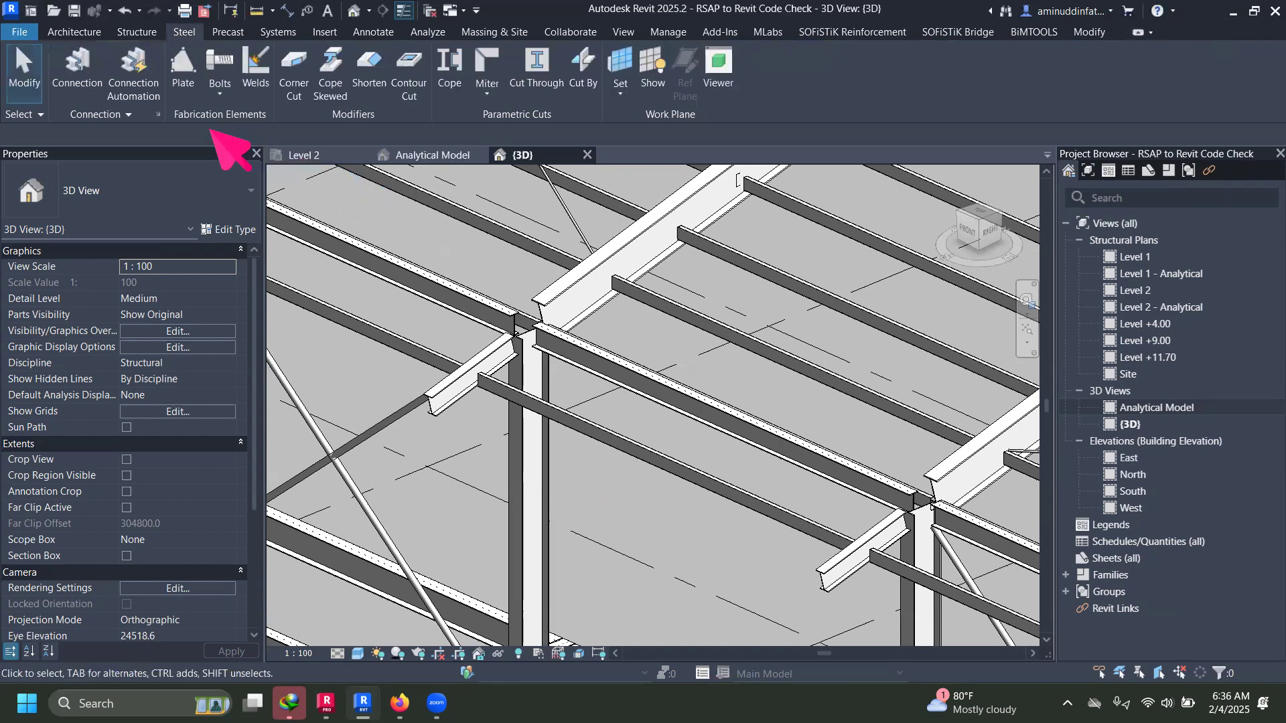
# Step: Load all available connection types from the All Connections group into the project through the Structural Connection Settings
pyautogui.click(159, 115)
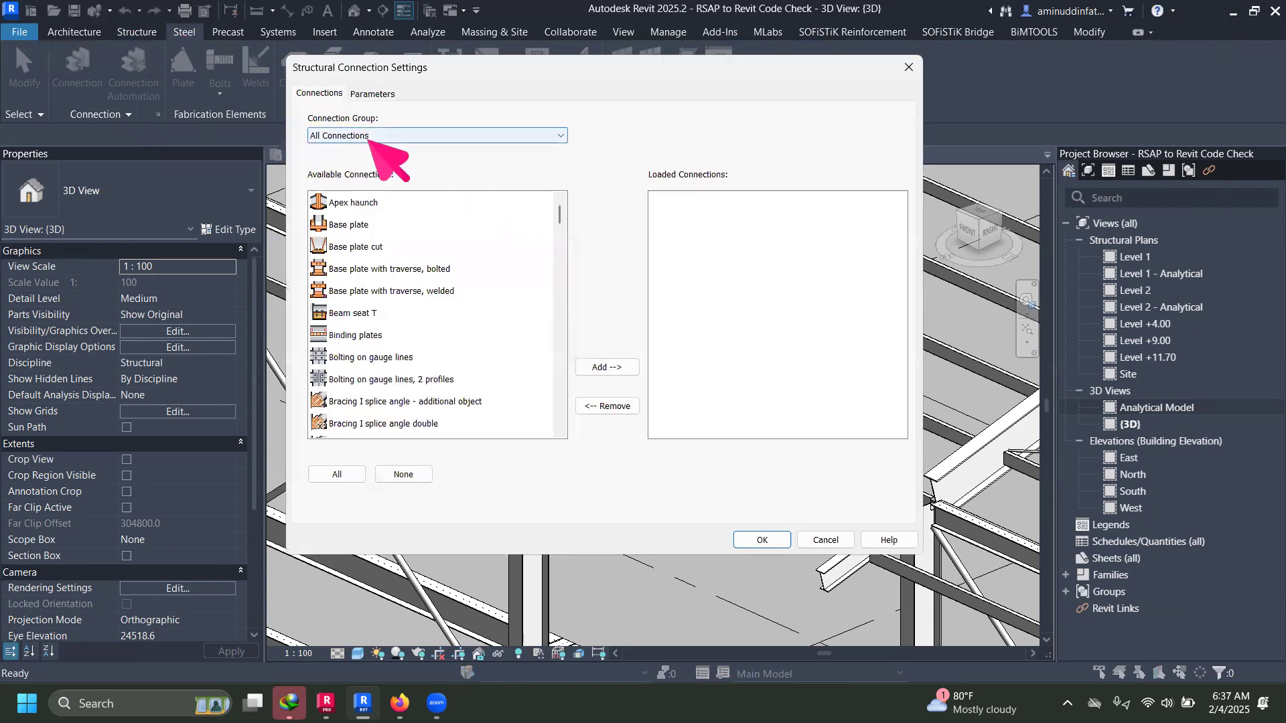
pyautogui.click(370, 137)
pyautogui.click(371, 137)
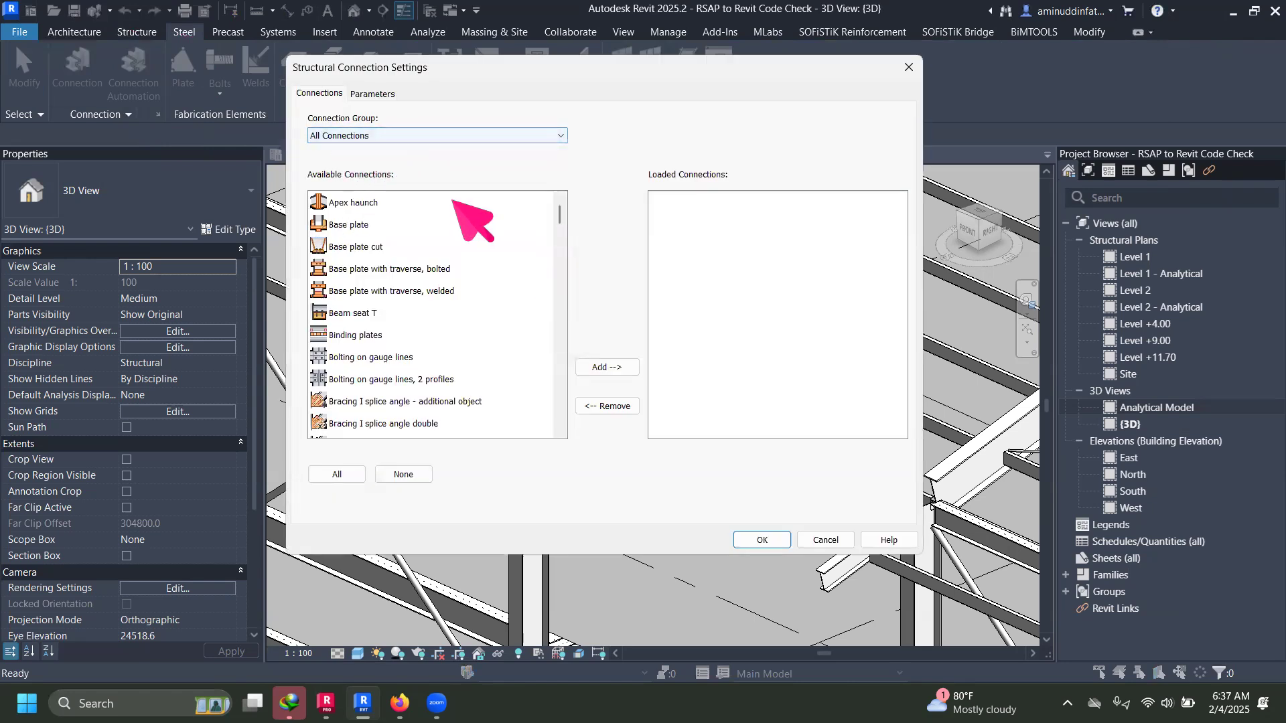
pyautogui.click(336, 474)
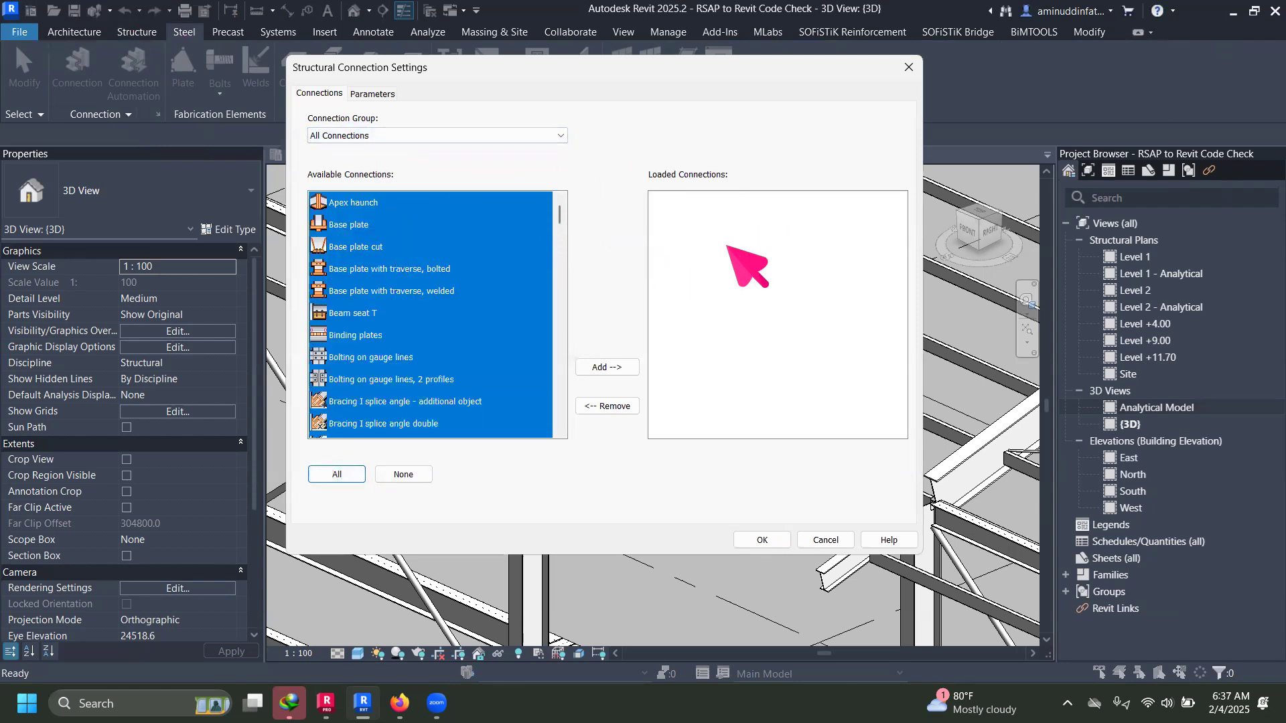
pyautogui.click(601, 366)
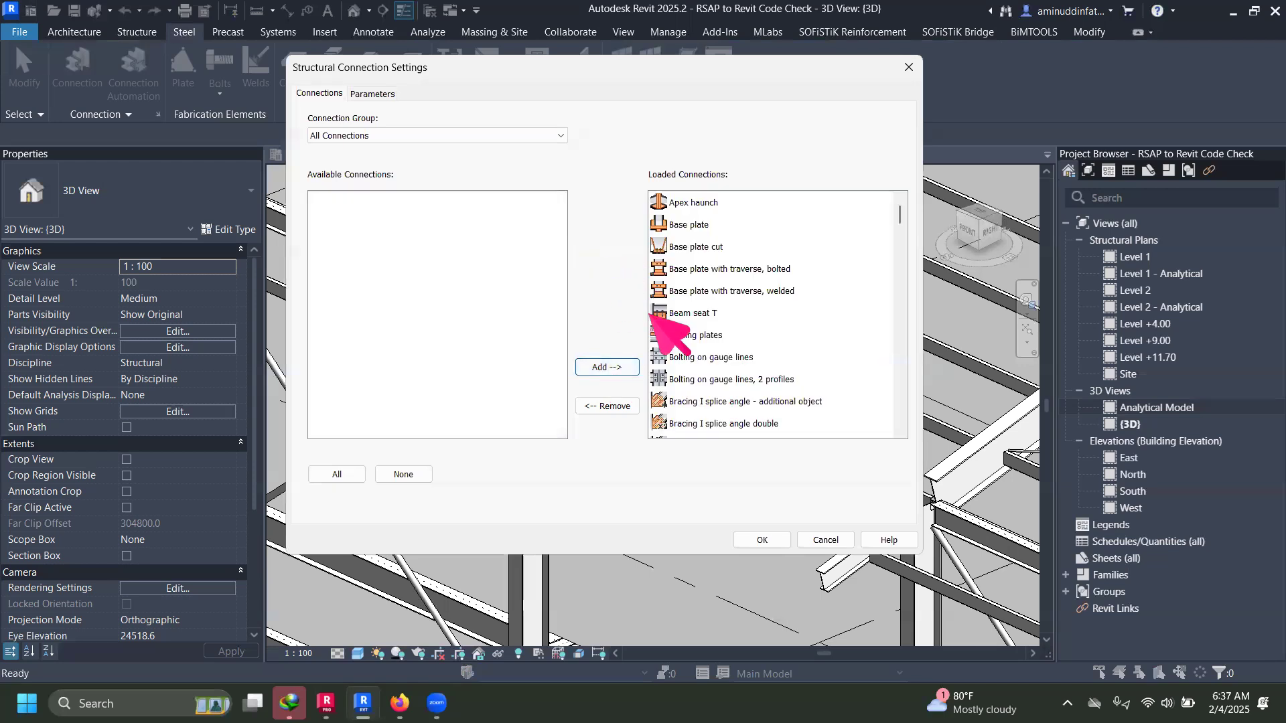
pyautogui.click(761, 540)
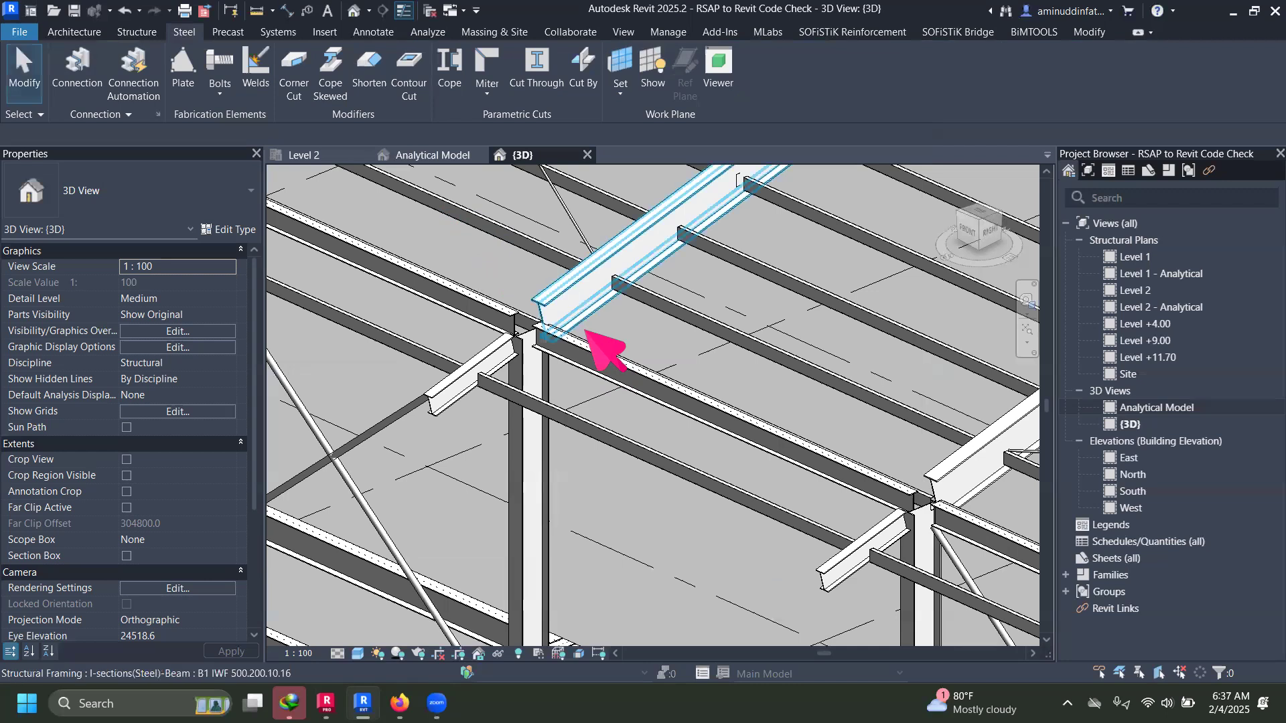
pyautogui.scroll(3, 602, 344)
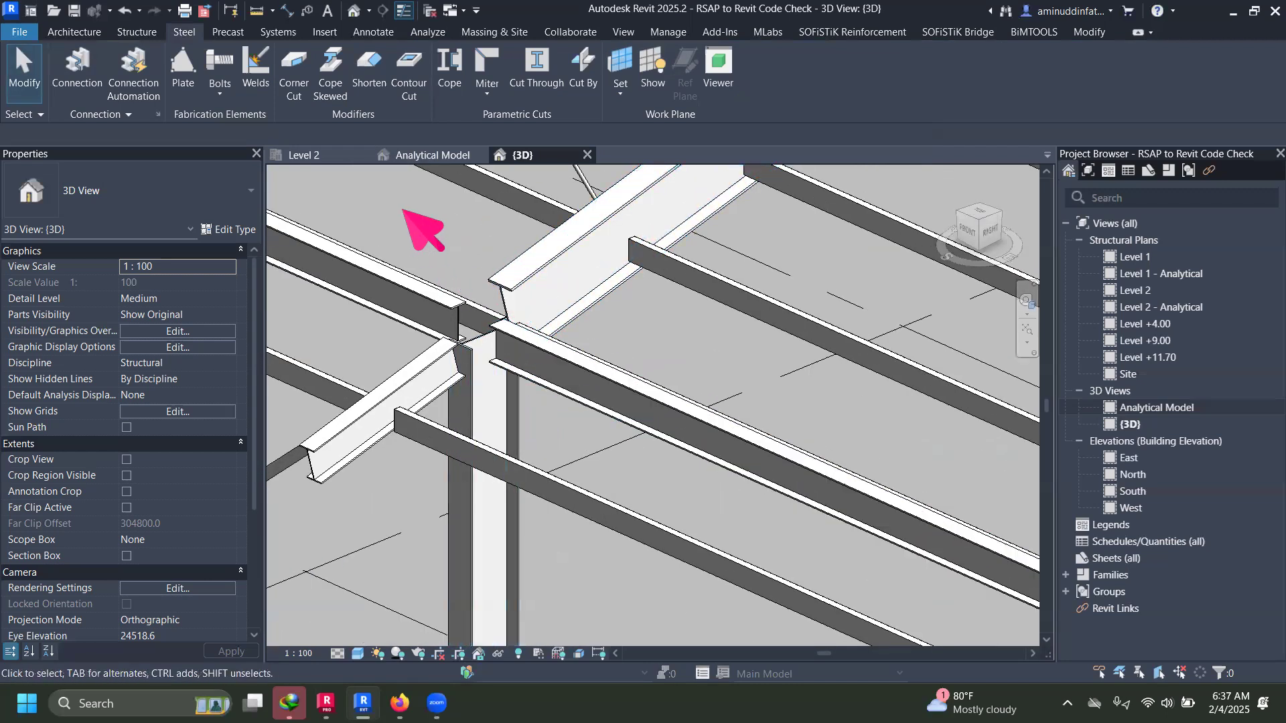
# Step: Connect the rafter and column with a "Knee of frame with plate haunch and end plate" connection and show the 3D view in Fine detail
pyautogui.click(79, 71)
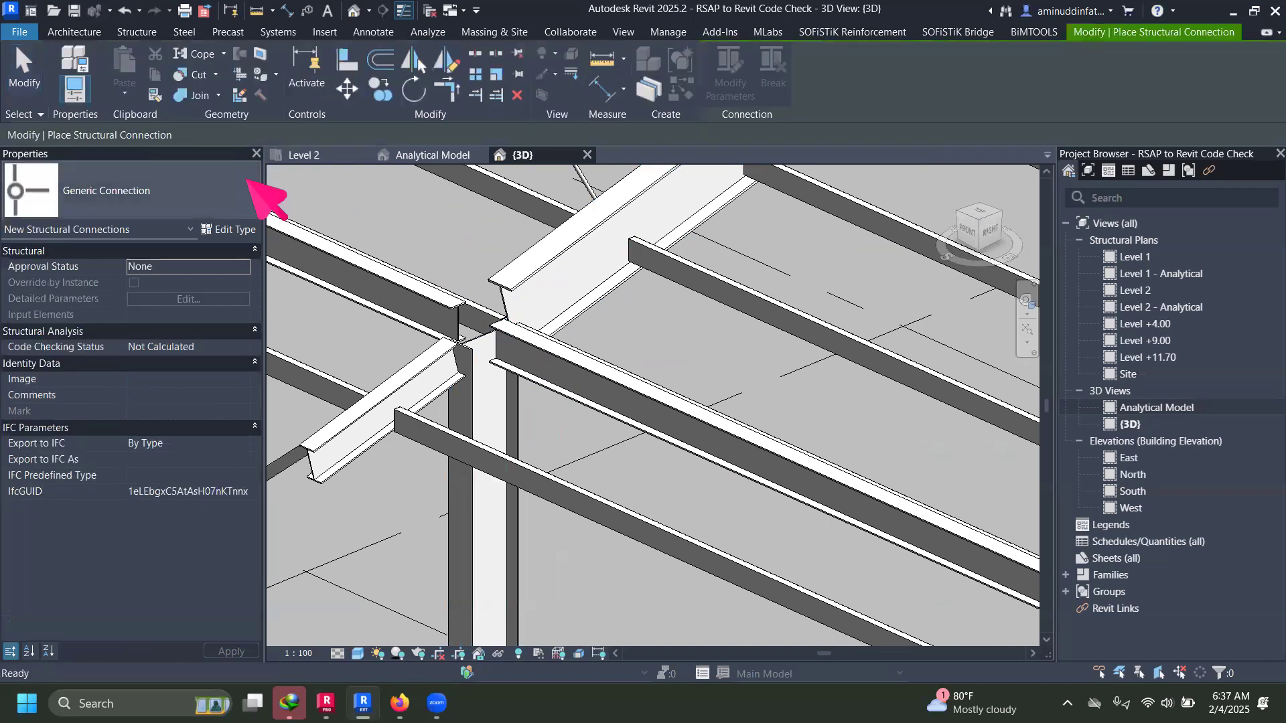
pyautogui.click(195, 182)
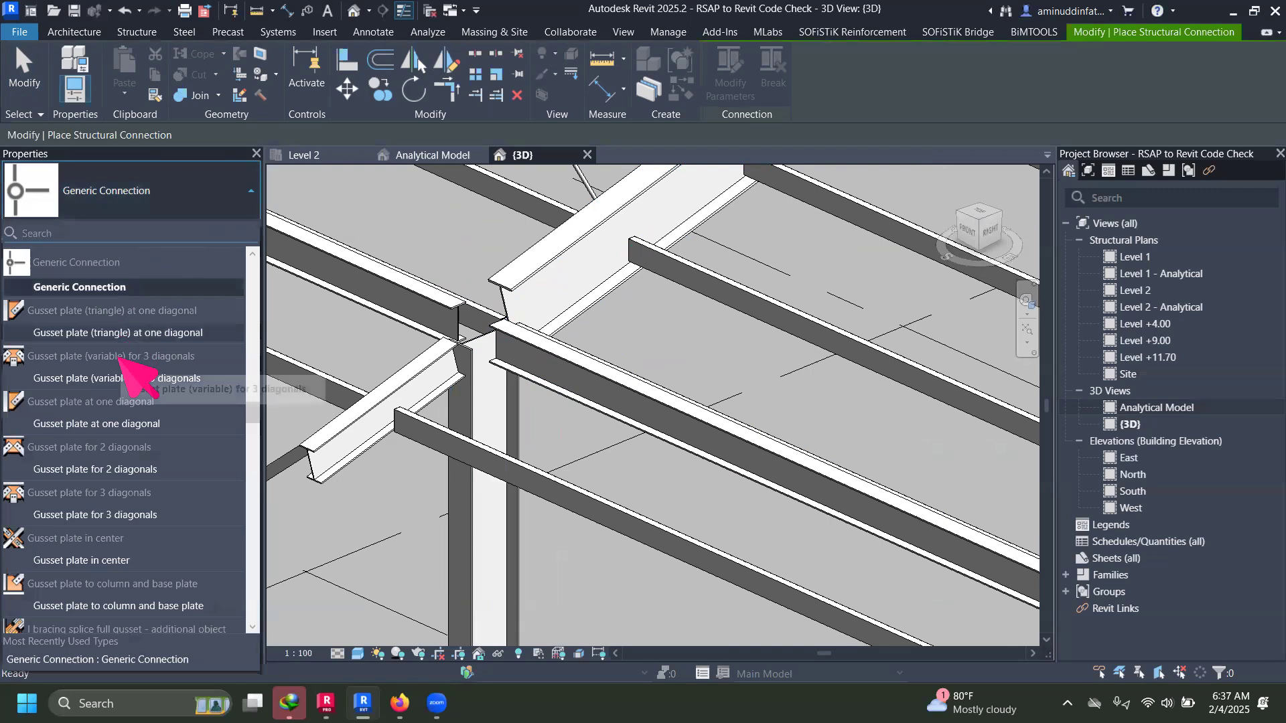
pyautogui.scroll(-10, 119, 358)
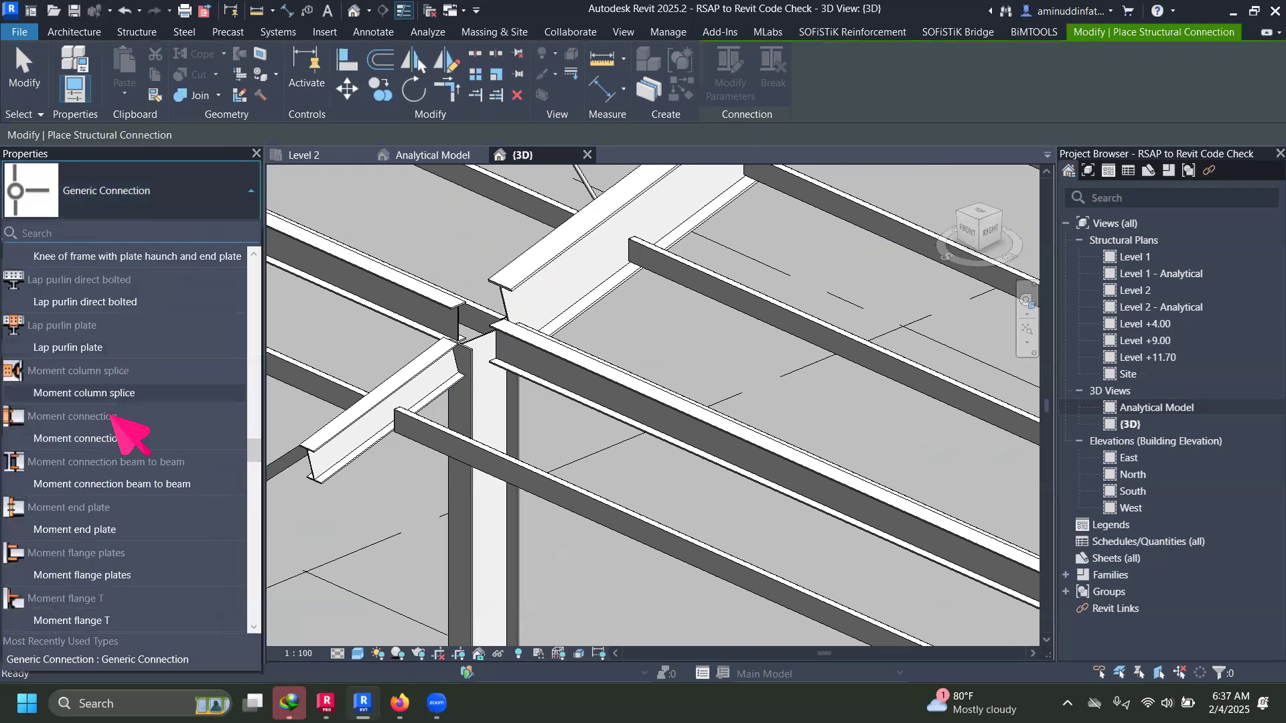
pyautogui.scroll(3, 119, 422)
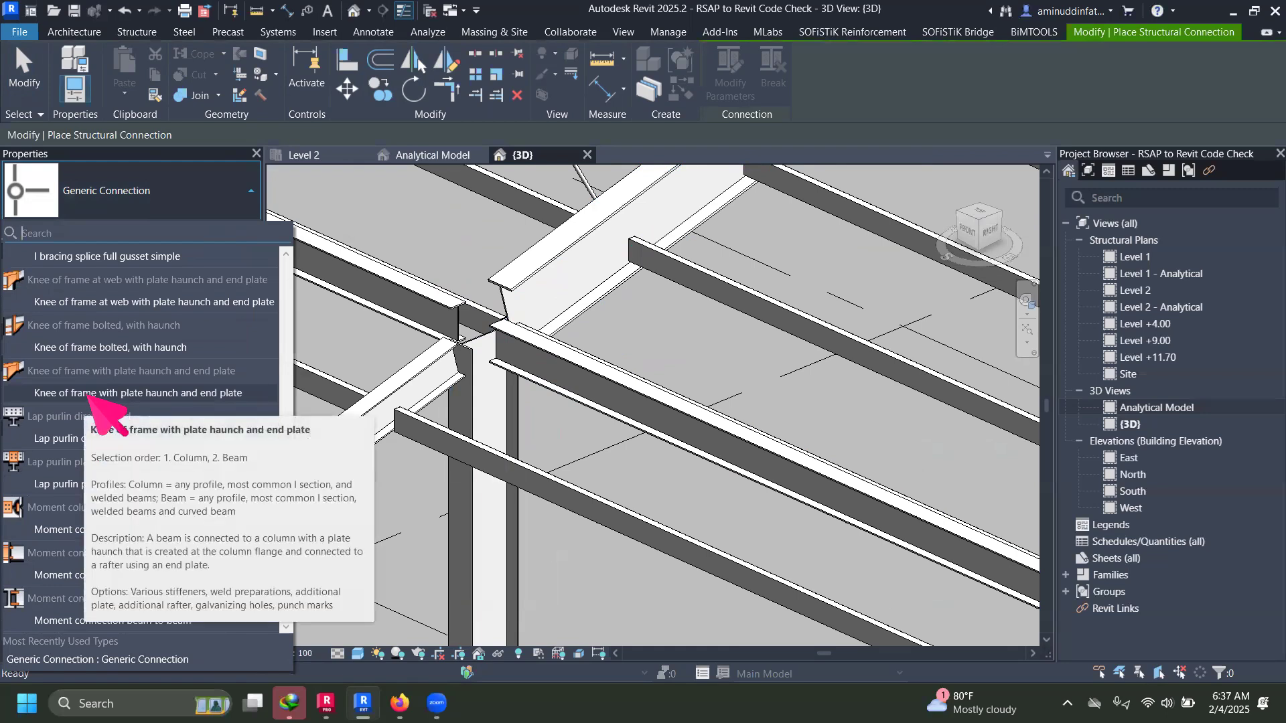
pyautogui.click(90, 394)
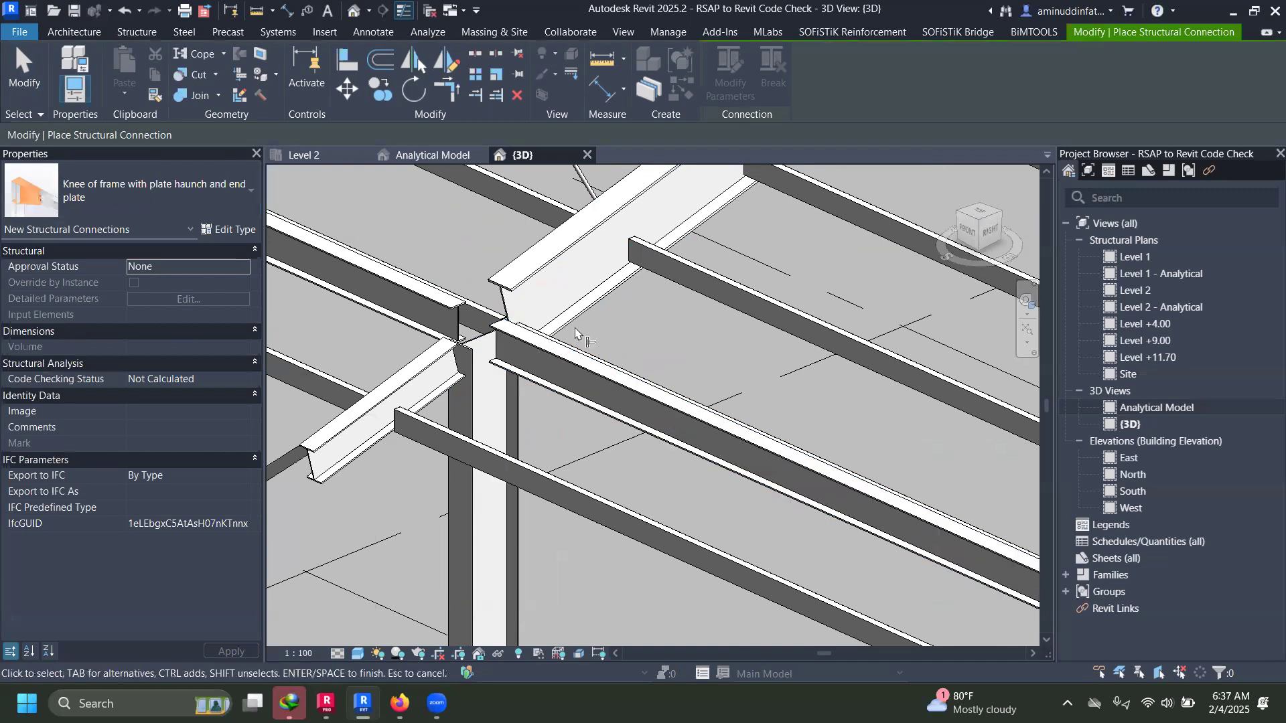
pyautogui.click(578, 316)
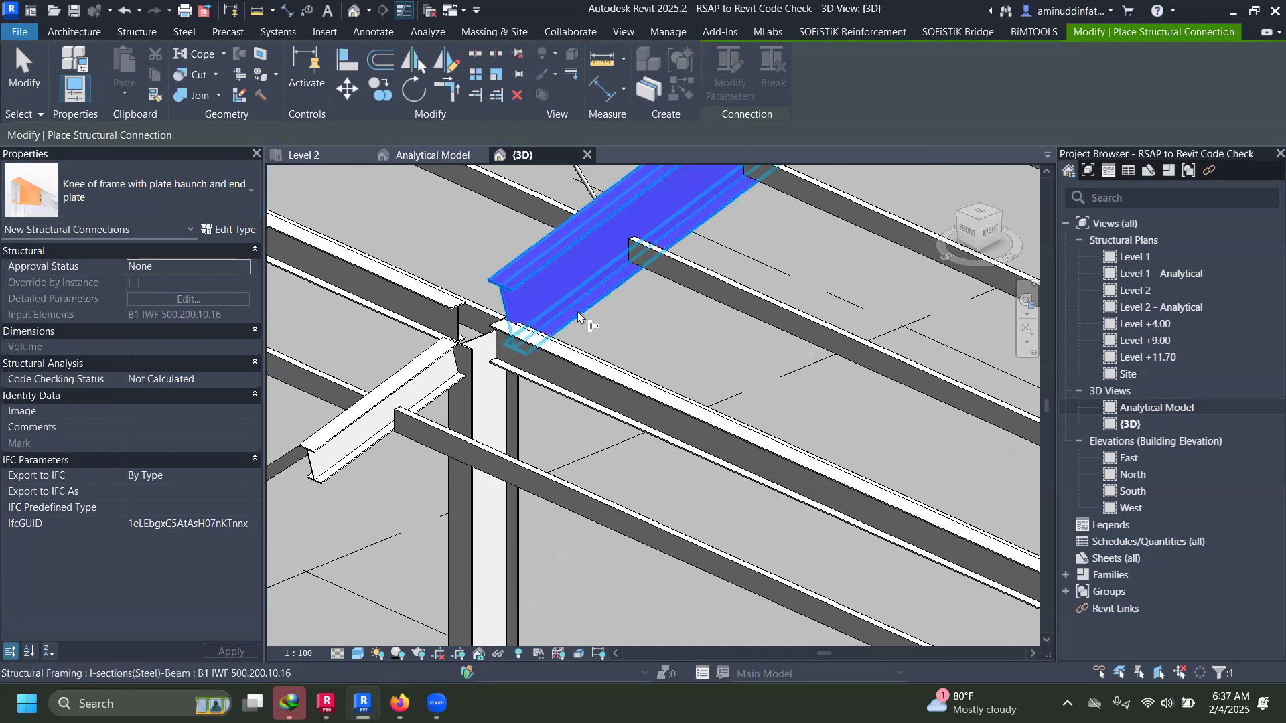
pyautogui.click(521, 414)
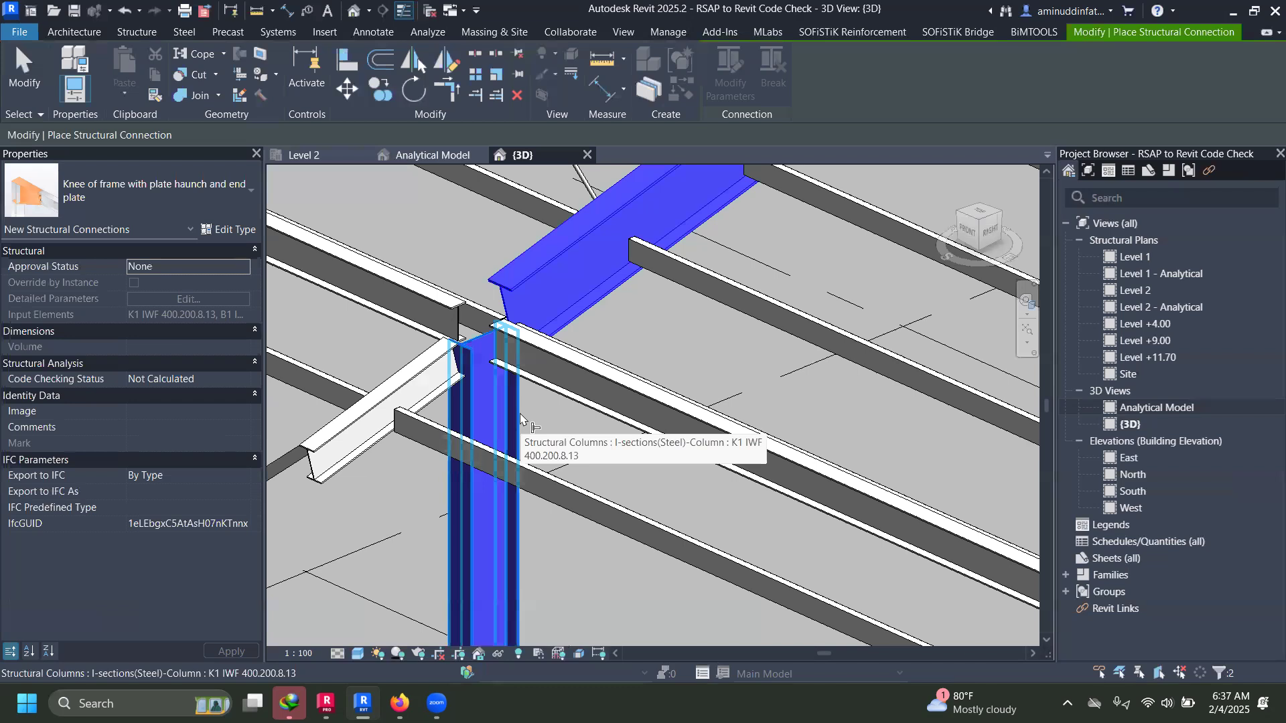
pyautogui.press('Return')
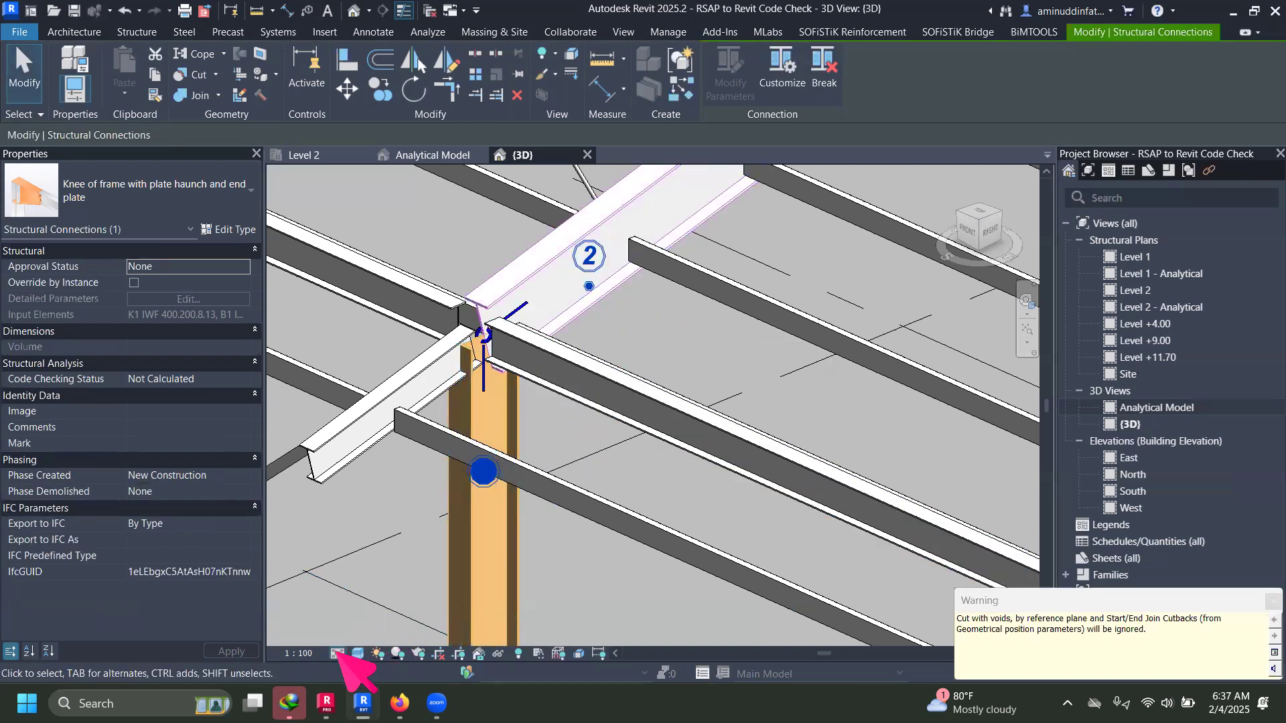
pyautogui.click(337, 653)
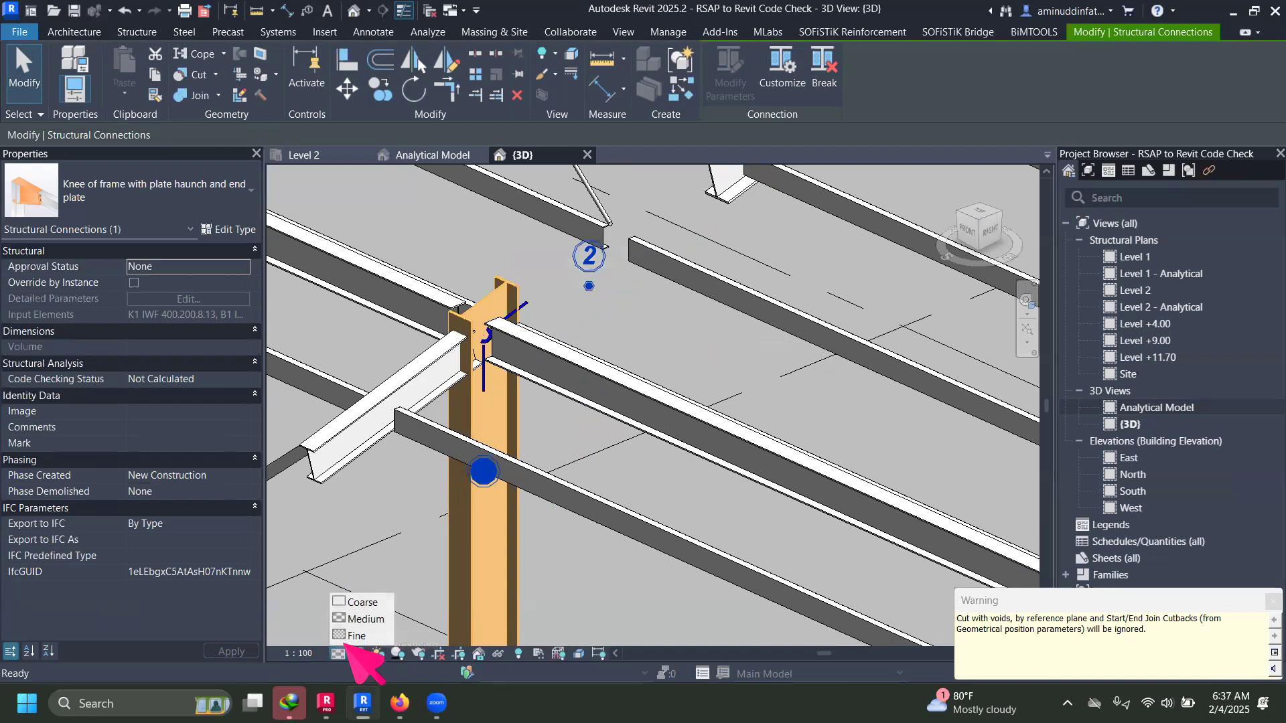
pyautogui.click(358, 635)
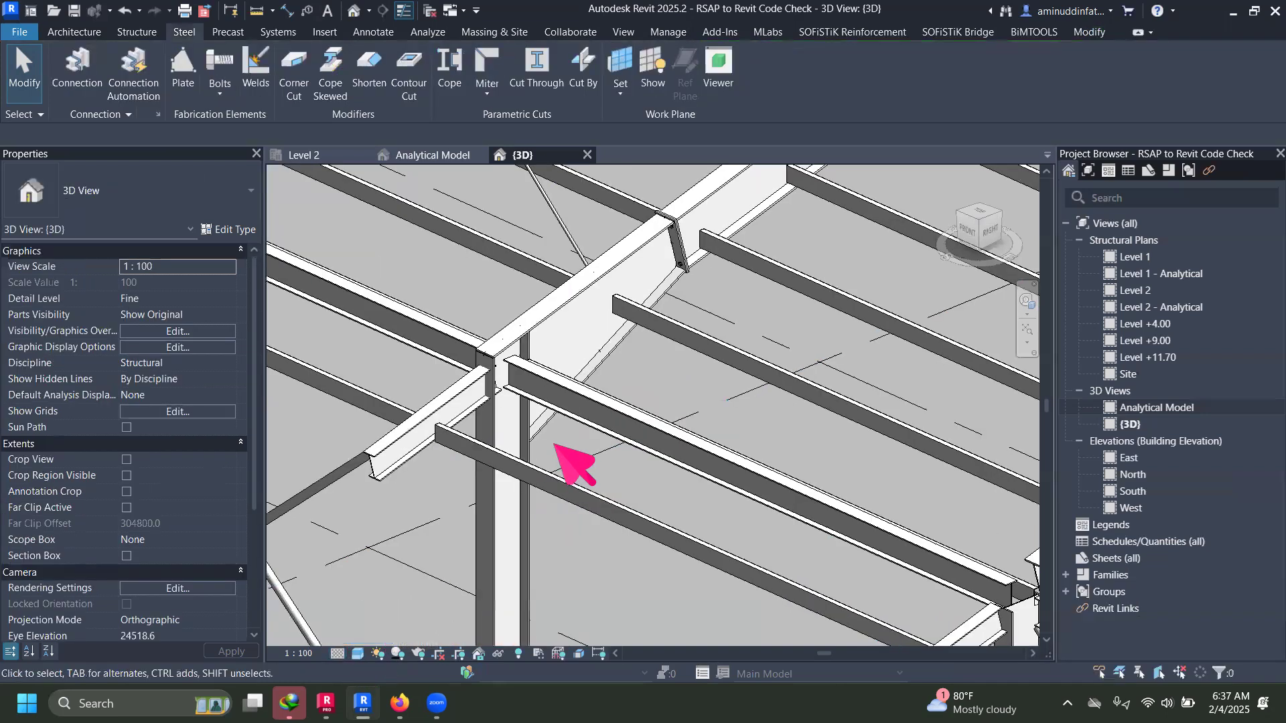
# Step: Change the rafter-to-column connection to the "Knee of frame bolted, with haunch" type
pyautogui.click(549, 427)
pyautogui.keyDown('shift'); pyautogui.moveTo(574, 483); pyautogui.dragTo(533, 486, button='middle'); pyautogui.keyUp('shift')
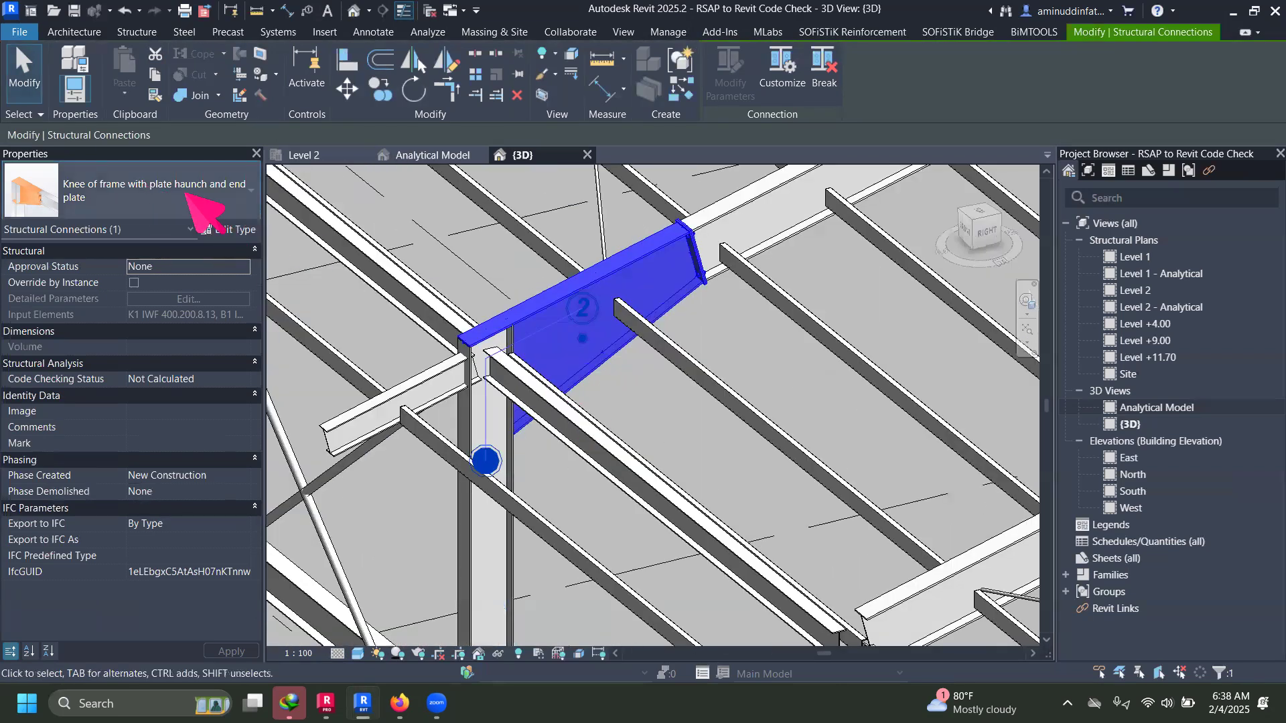
pyautogui.click(190, 195)
pyautogui.scroll(1, 171, 348)
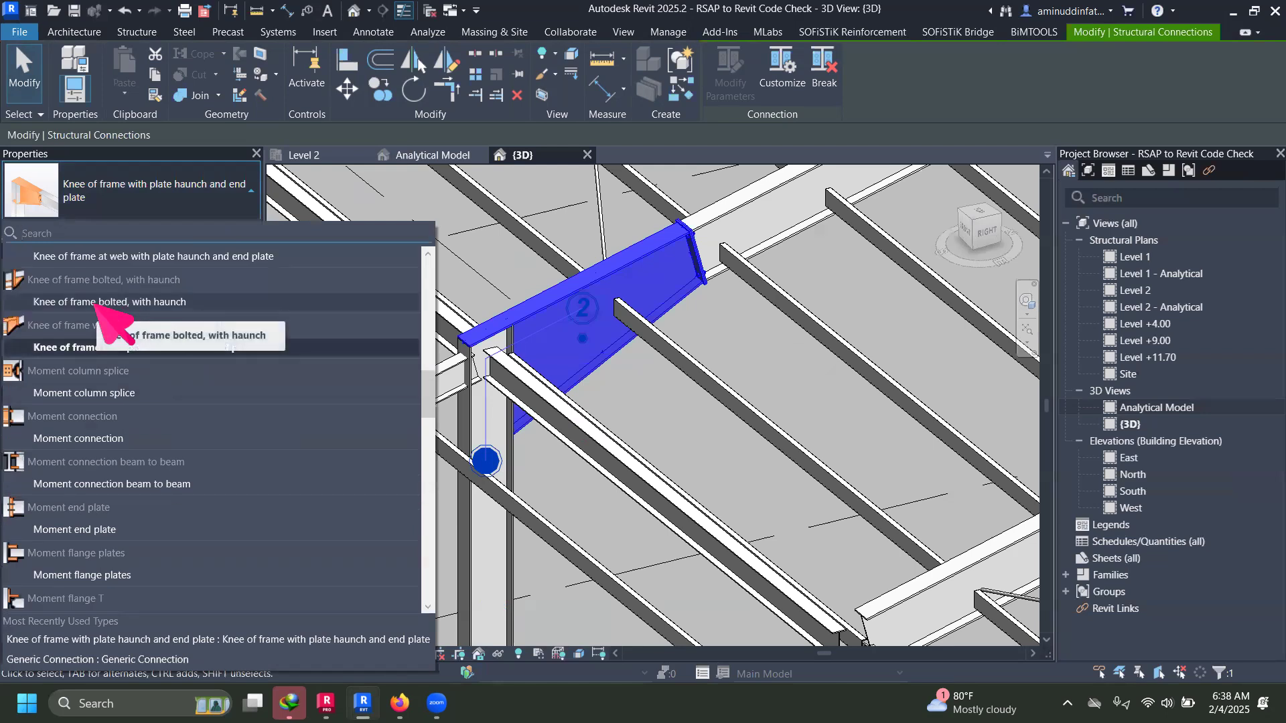
pyautogui.click(139, 303)
pyautogui.click(595, 516)
pyautogui.keyDown('shift'); pyautogui.moveTo(594, 516); pyautogui.dragTo(613, 406, button='middle'); pyautogui.keyUp('shift')
pyautogui.scroll(2, 600, 429)
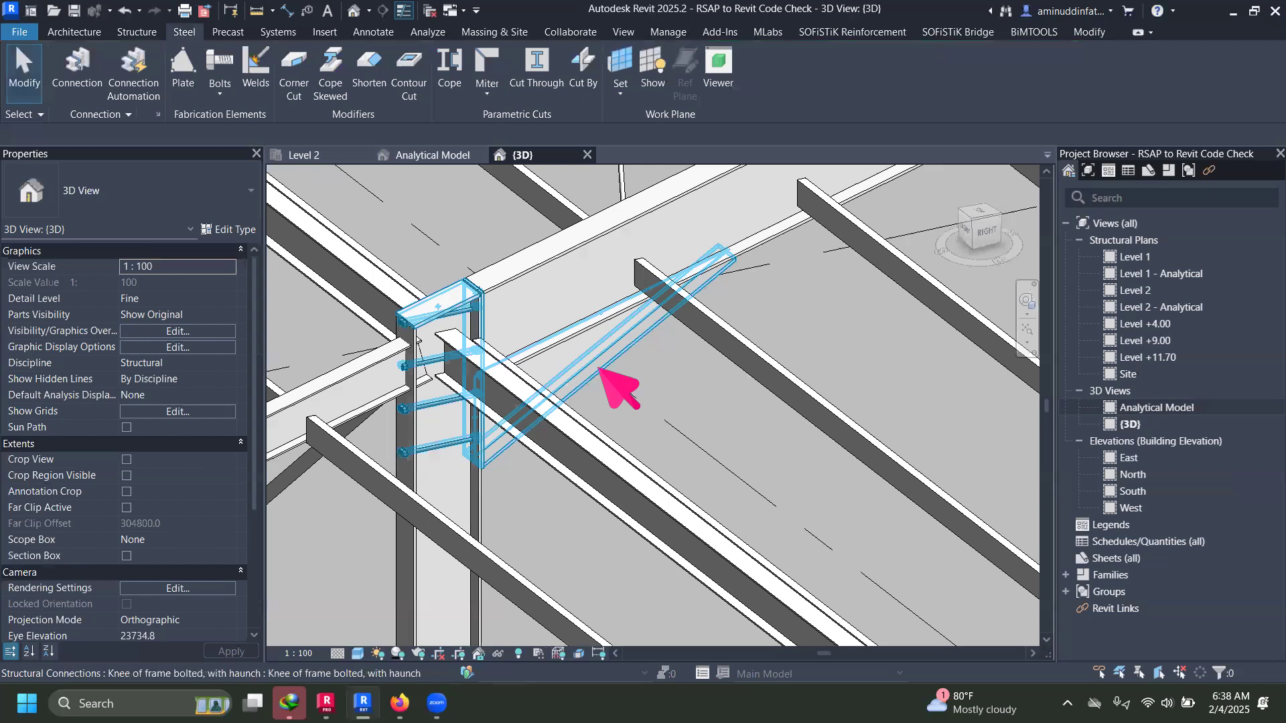
# Step: Duplicate the bolted knee connection's type under the name "Conn. Knee Tipe 1"
pyautogui.click(602, 367)
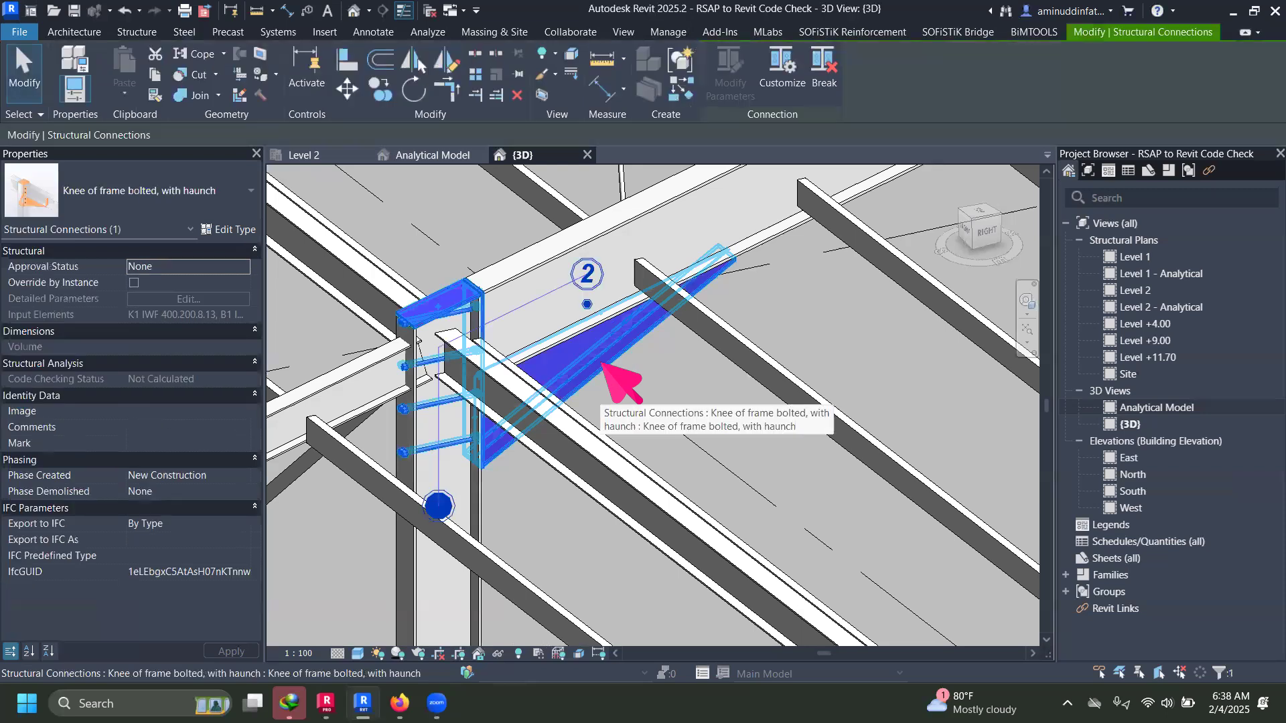
pyautogui.click(232, 228)
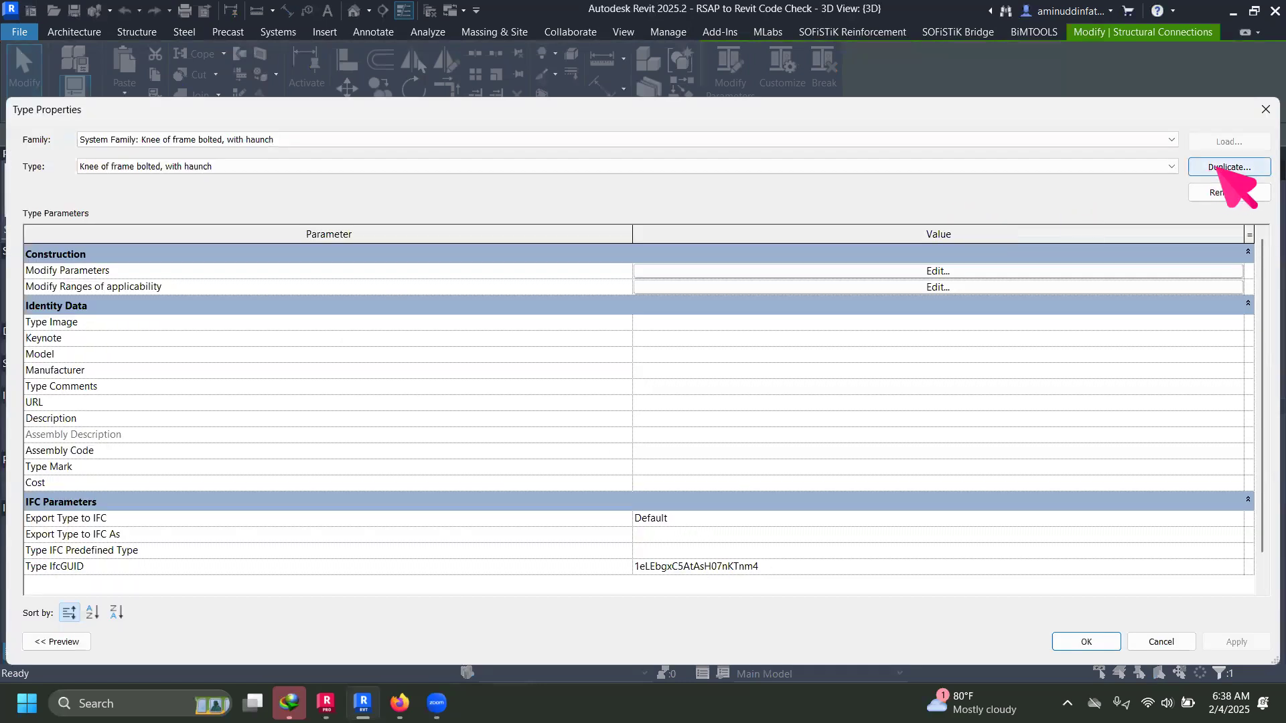
pyautogui.click(1218, 169)
pyautogui.moveTo(651, 348); pyautogui.dragTo(446, 348)
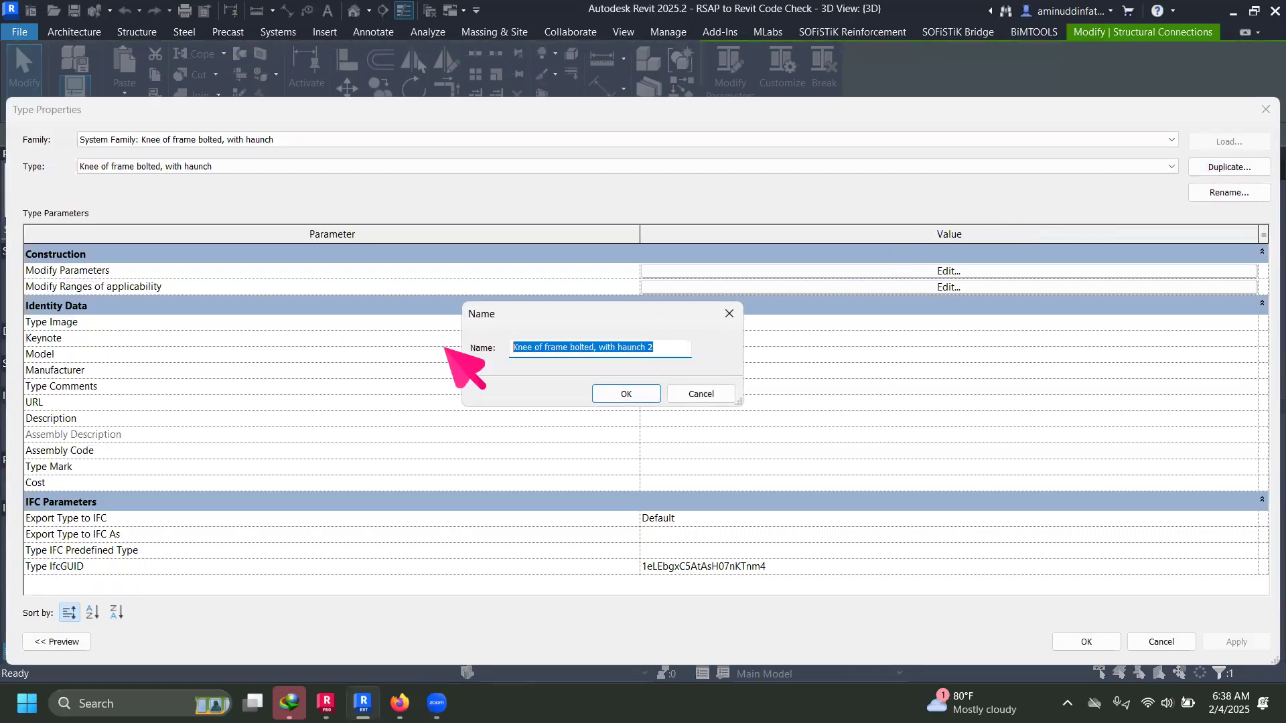
pyautogui.write('C')
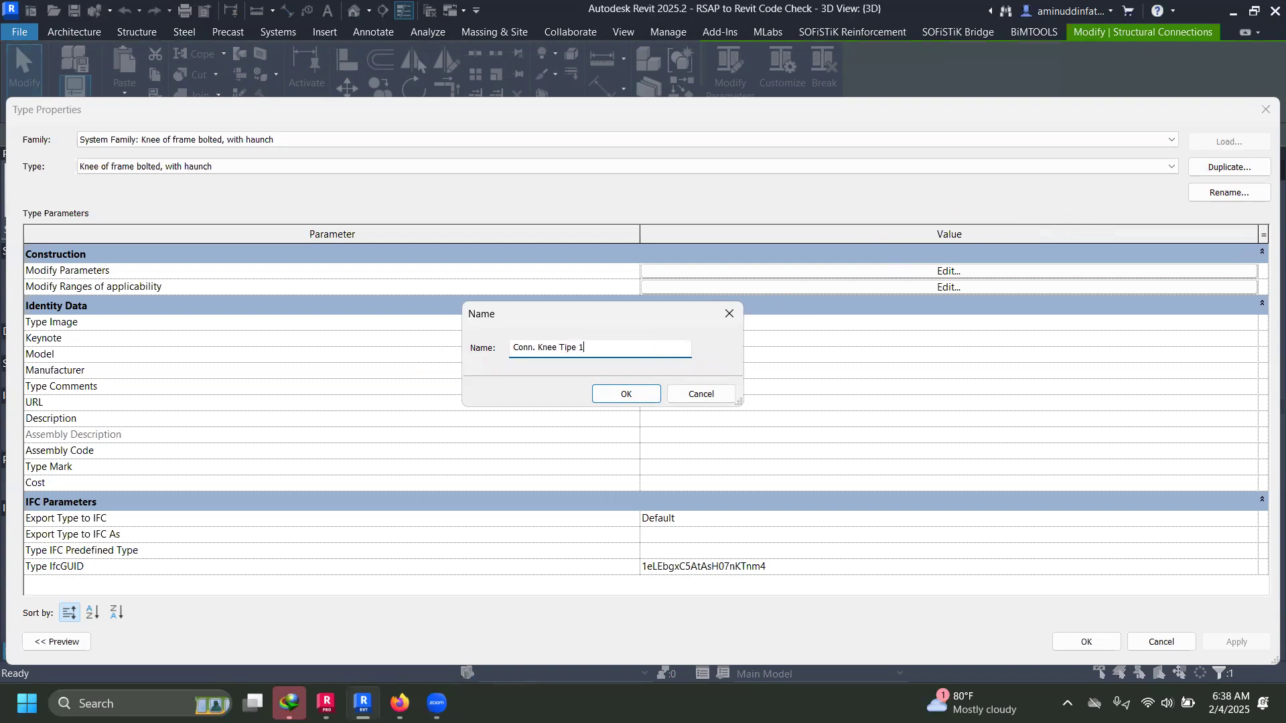
pyautogui.write('onn. Knee Tipe 1')
pyautogui.press('Return')
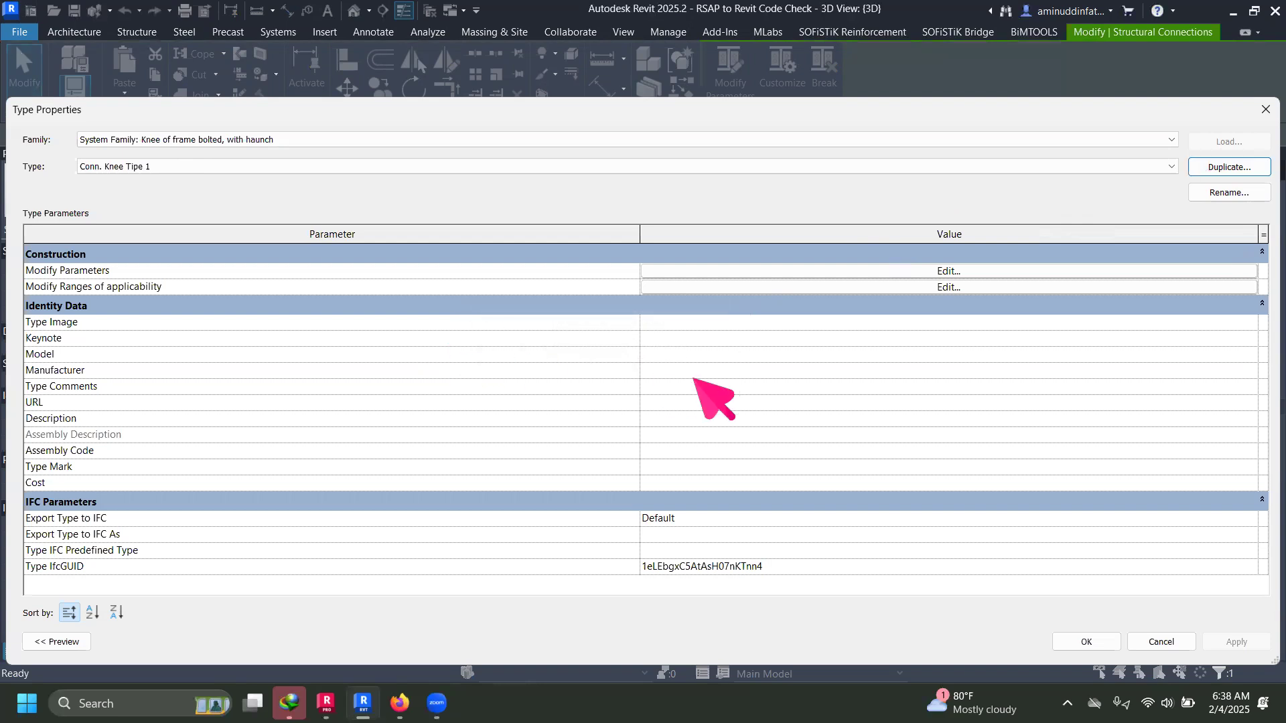
# Step: Edit the new type's parameters with the preview facing the knee from the side, setting the haunch length from the inner end plate face to 1000
pyautogui.click(939, 273)
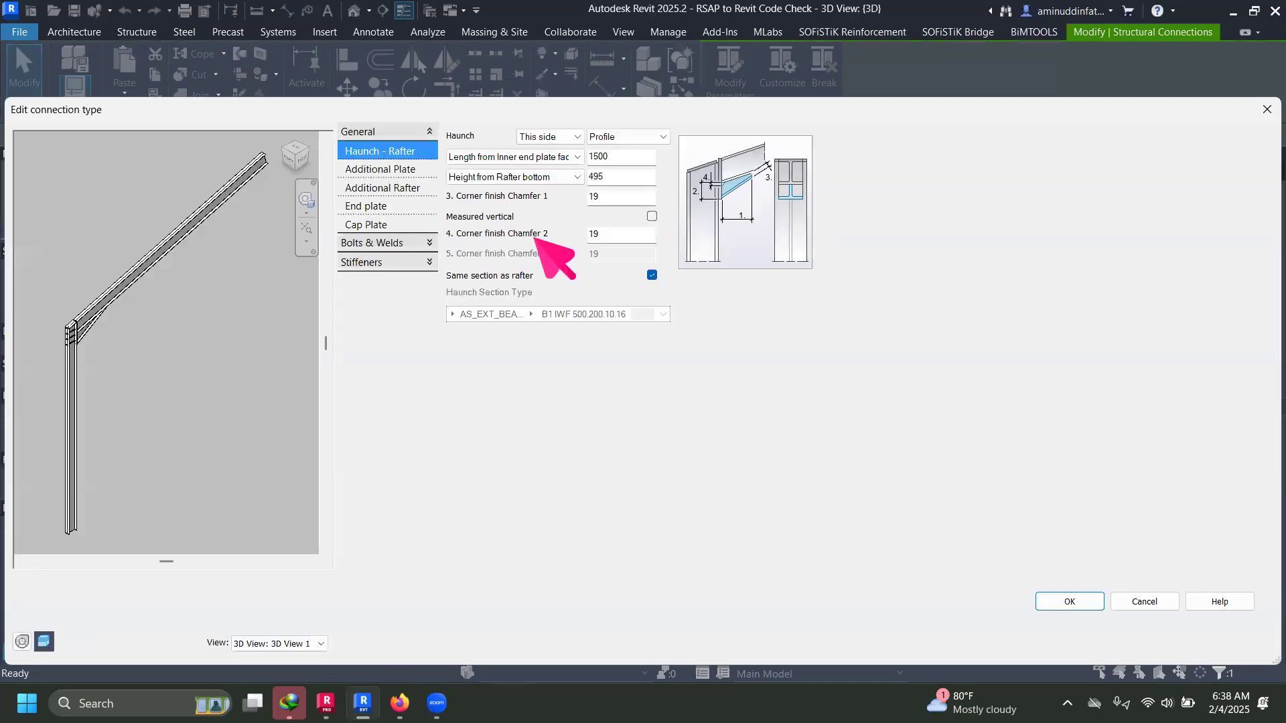
pyautogui.click(301, 160)
pyautogui.middleClick(172, 299)
pyautogui.scroll(2, 56, 283)
pyautogui.scroll(5, 55, 293)
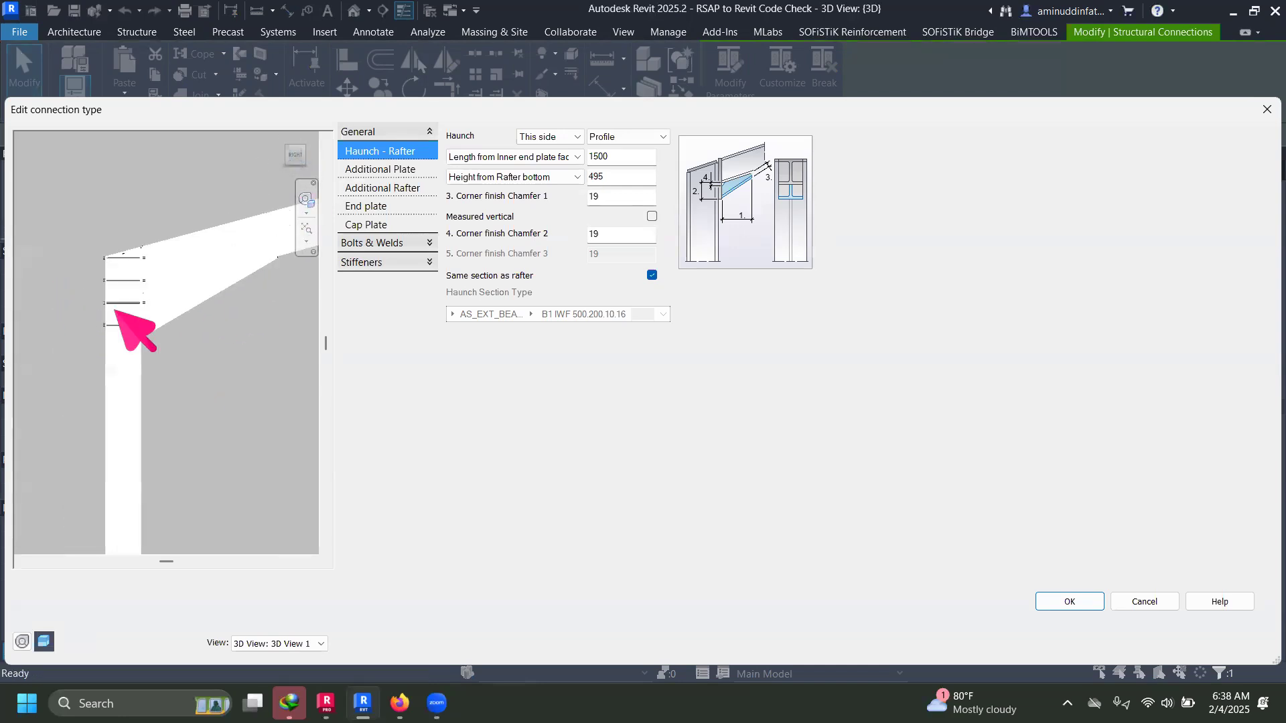
pyautogui.moveTo(151, 319); pyautogui.dragTo(134, 301, button='middle')
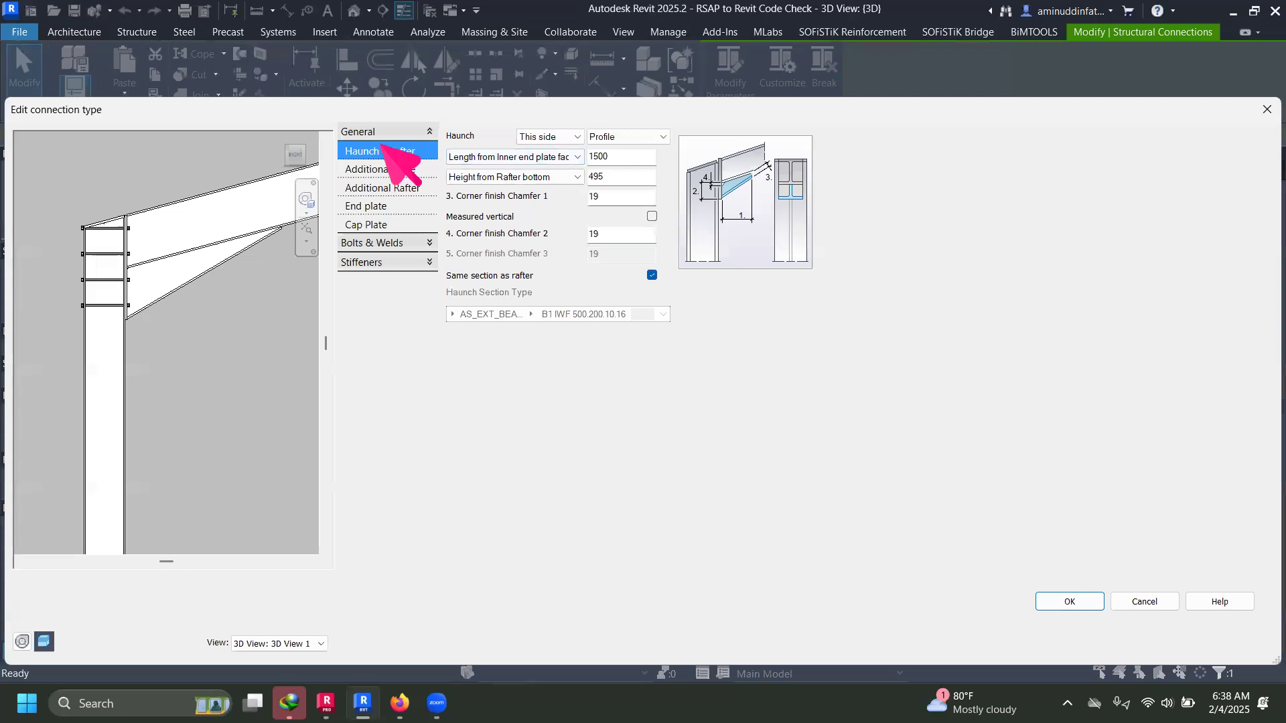
pyautogui.click(644, 149)
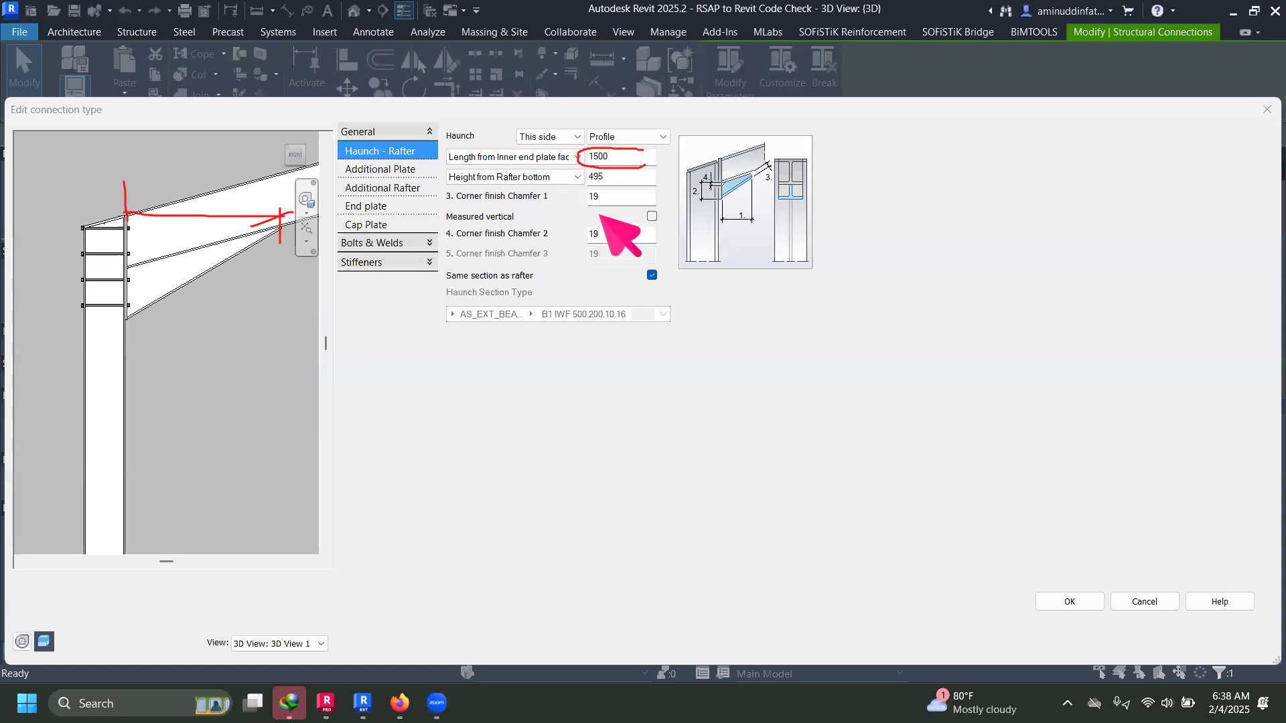
pyautogui.doubleClick(622, 158)
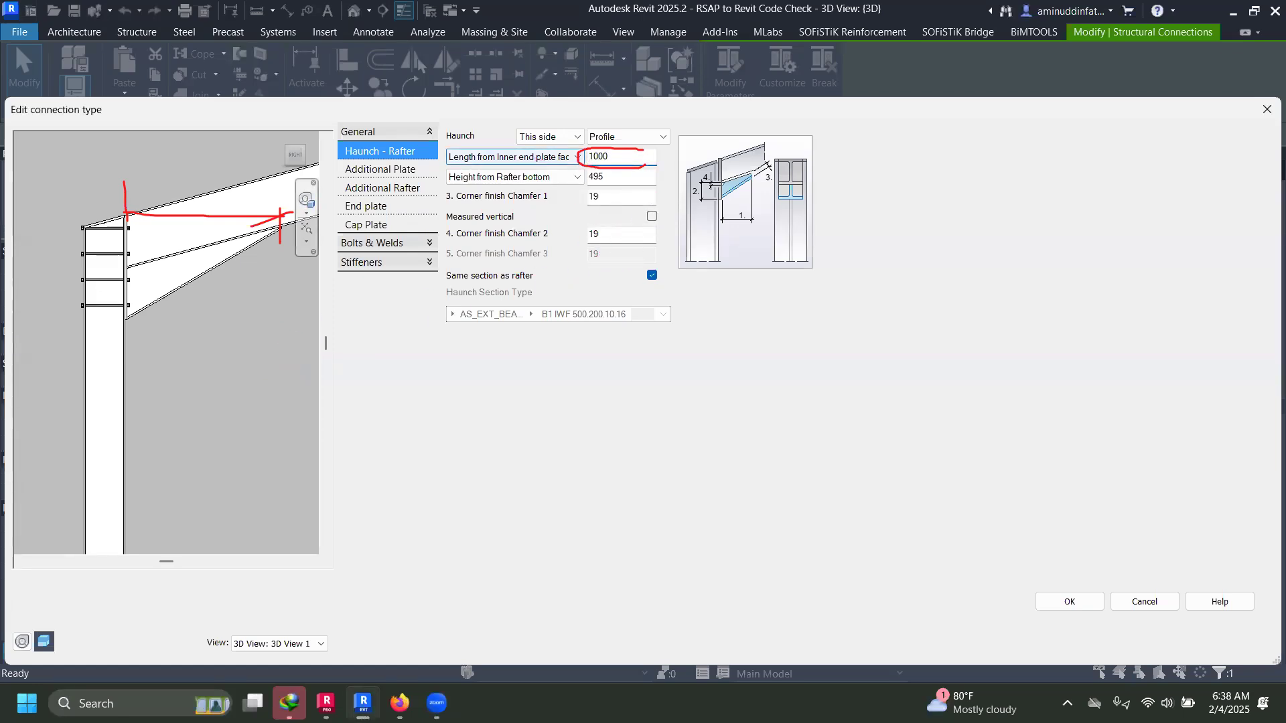
pyautogui.press('Return')
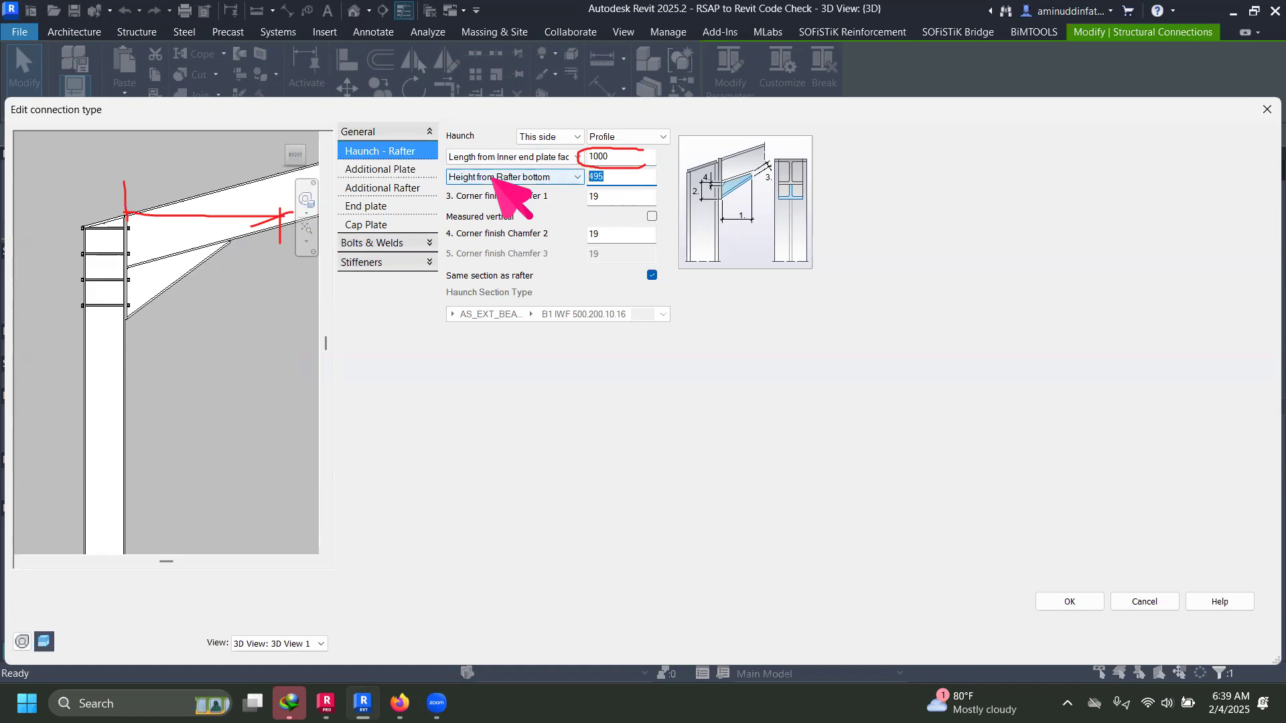
# Step: Try a haunch height from the rafter bottom of 250 and settle on 300
pyautogui.write('250')
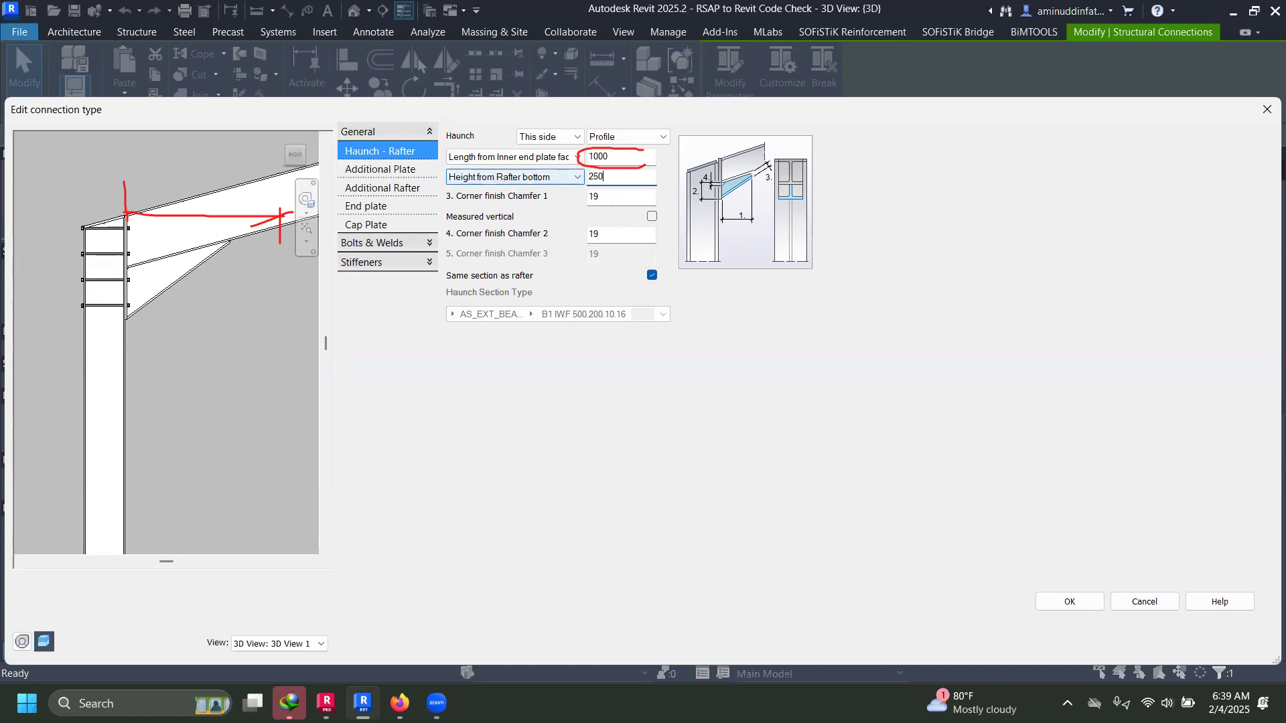
pyautogui.press('Return')
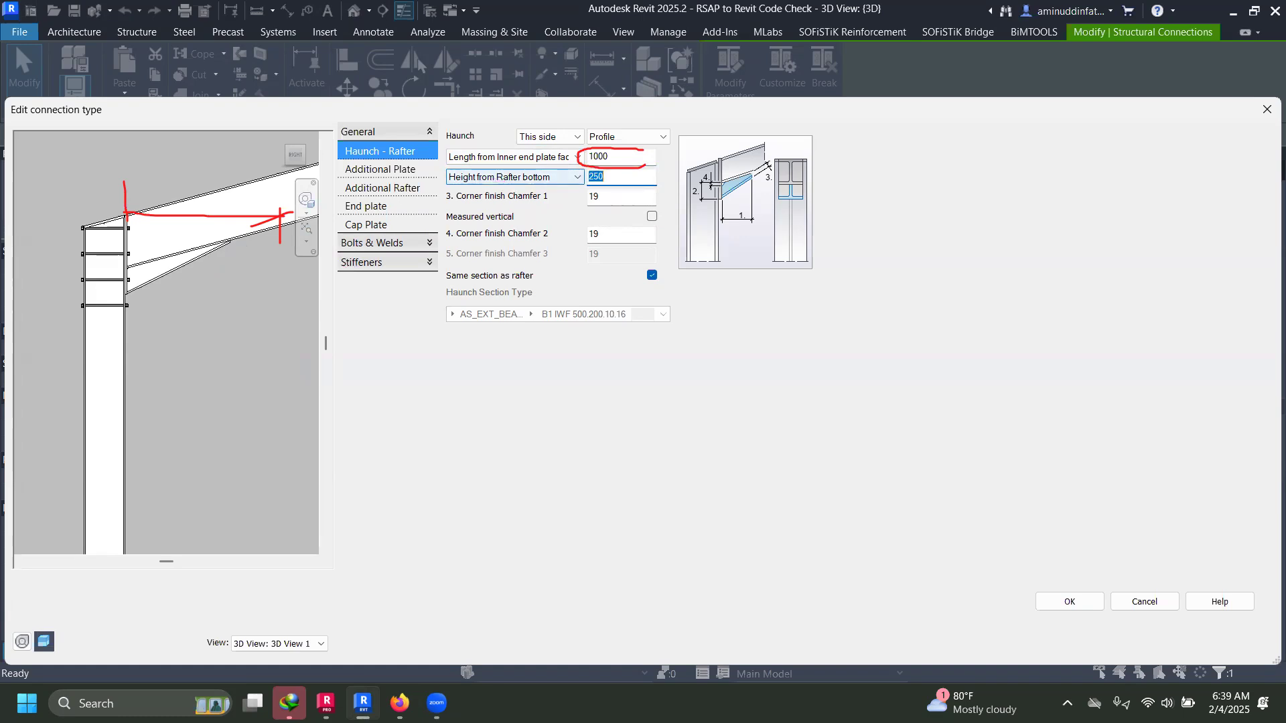
pyautogui.write('300')
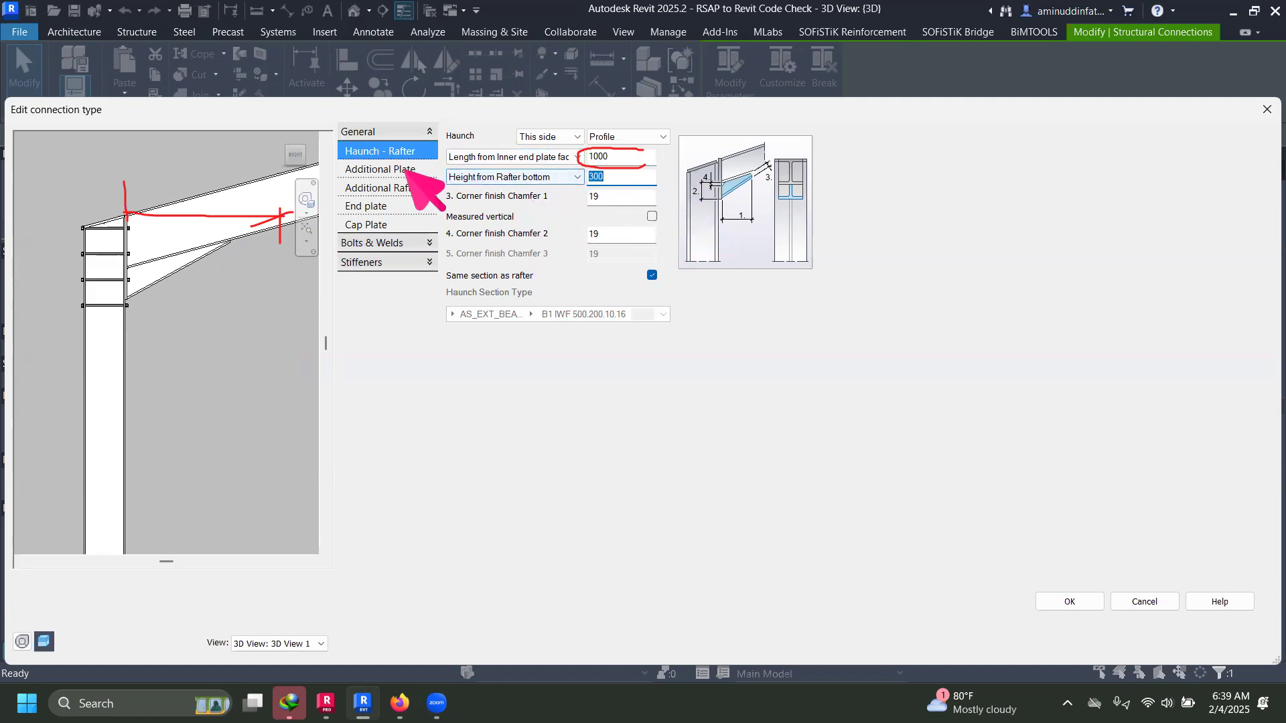
# Step: Inspect the end plate up close in the preview, try a thickness of 10 and settle on 12
pyautogui.click(391, 207)
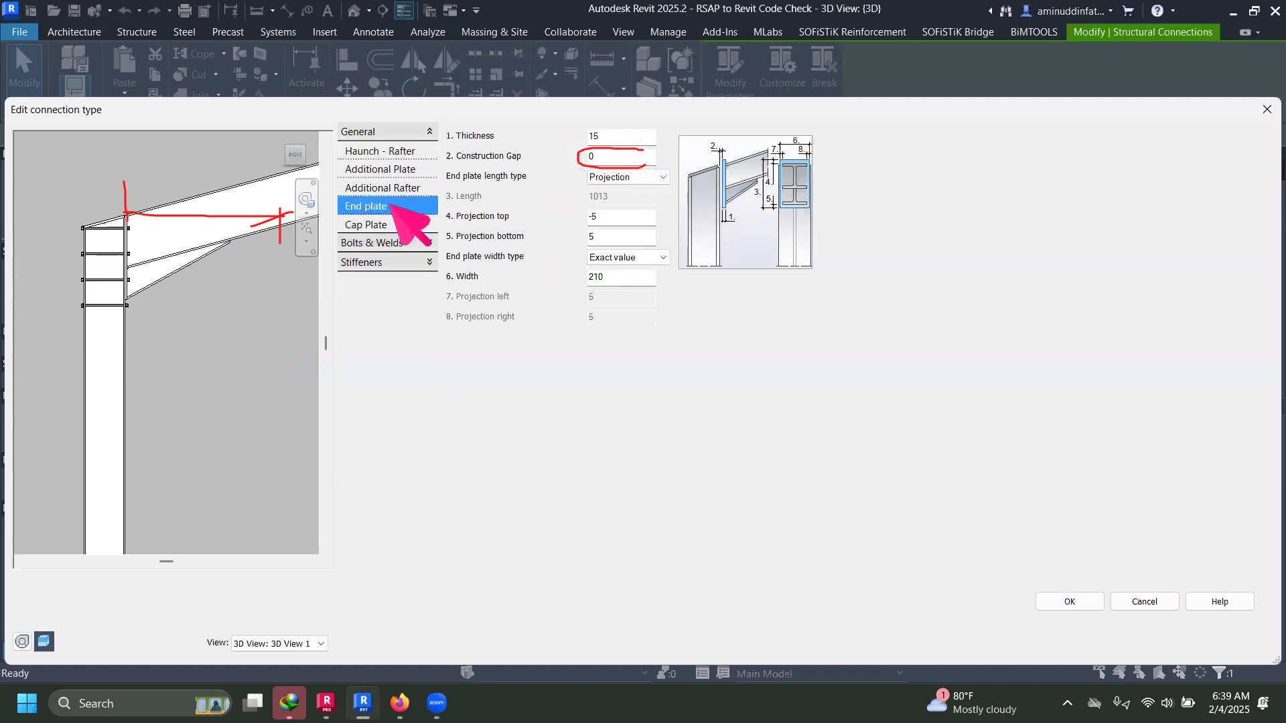
pyautogui.scroll(4, 124, 241)
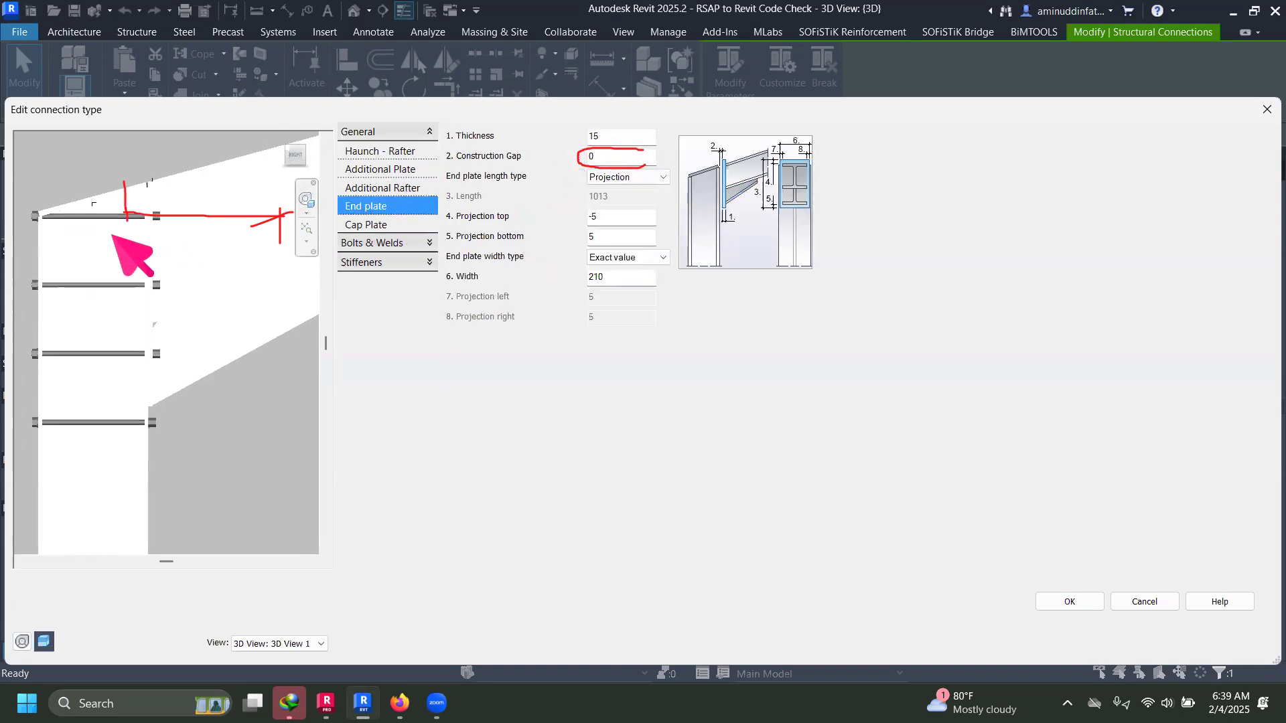
pyautogui.scroll(2, 112, 236)
pyautogui.scroll(5, 181, 246)
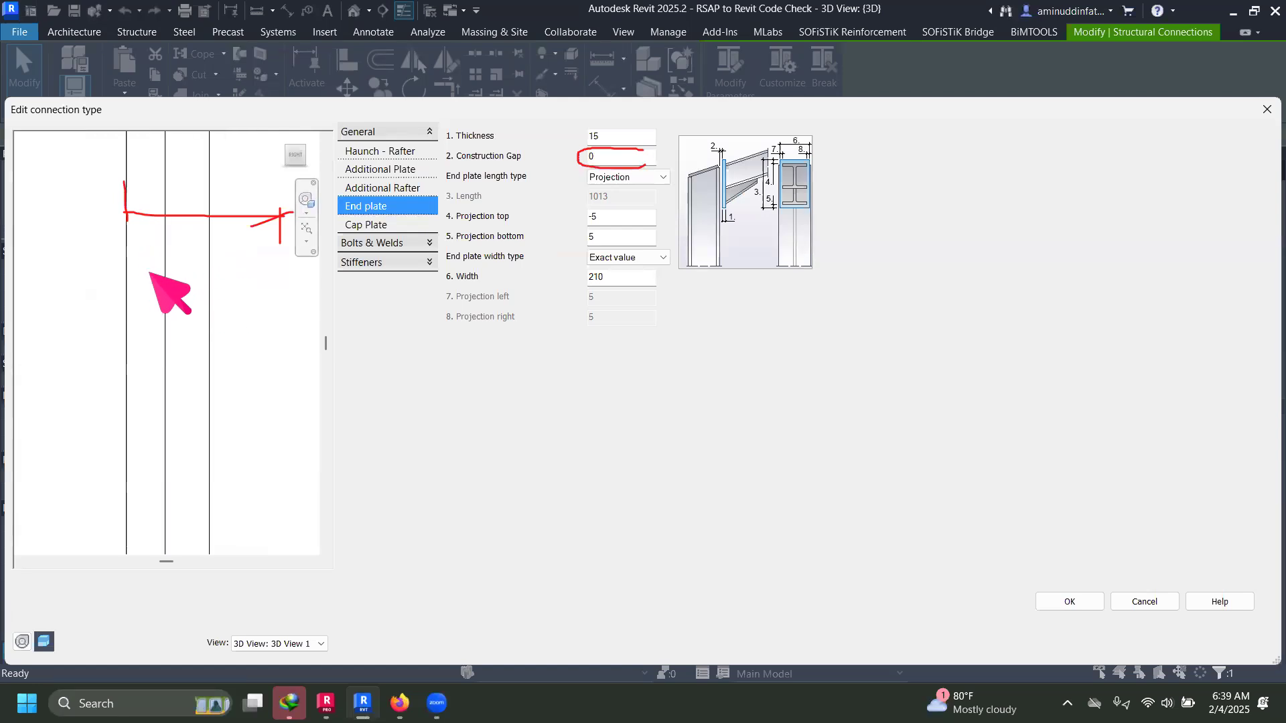
pyautogui.click(375, 152)
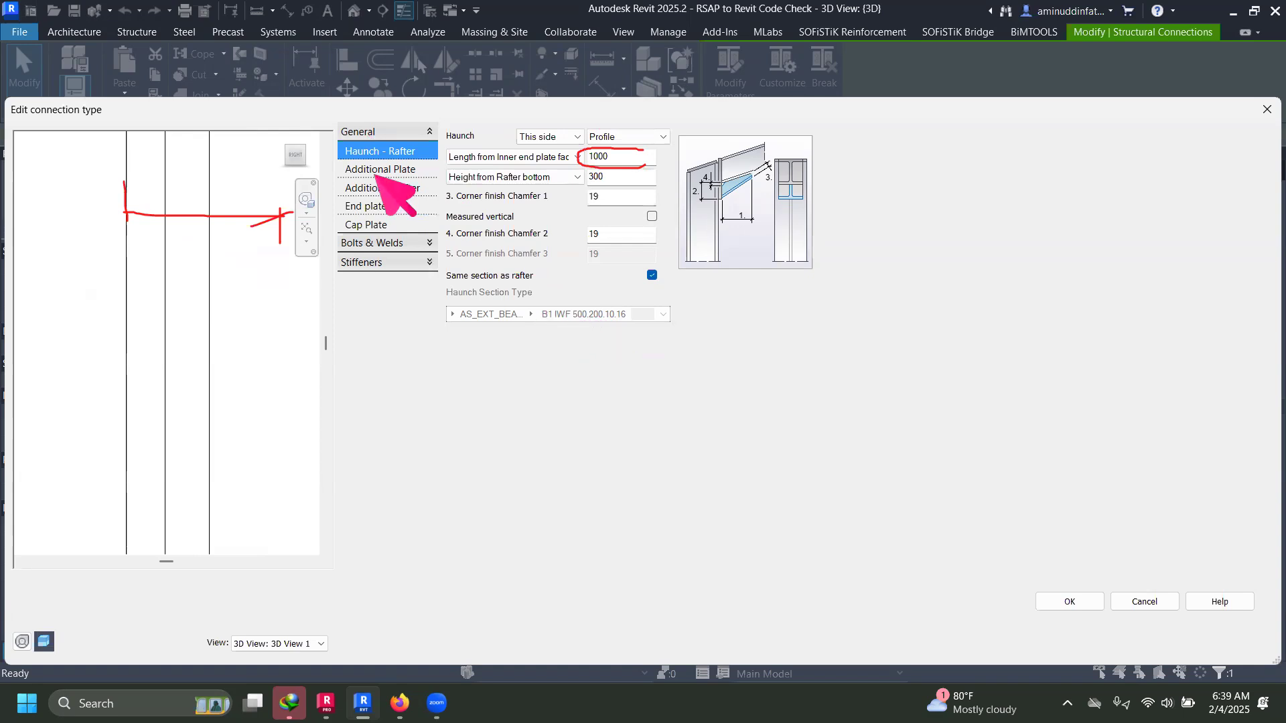
pyautogui.click(367, 207)
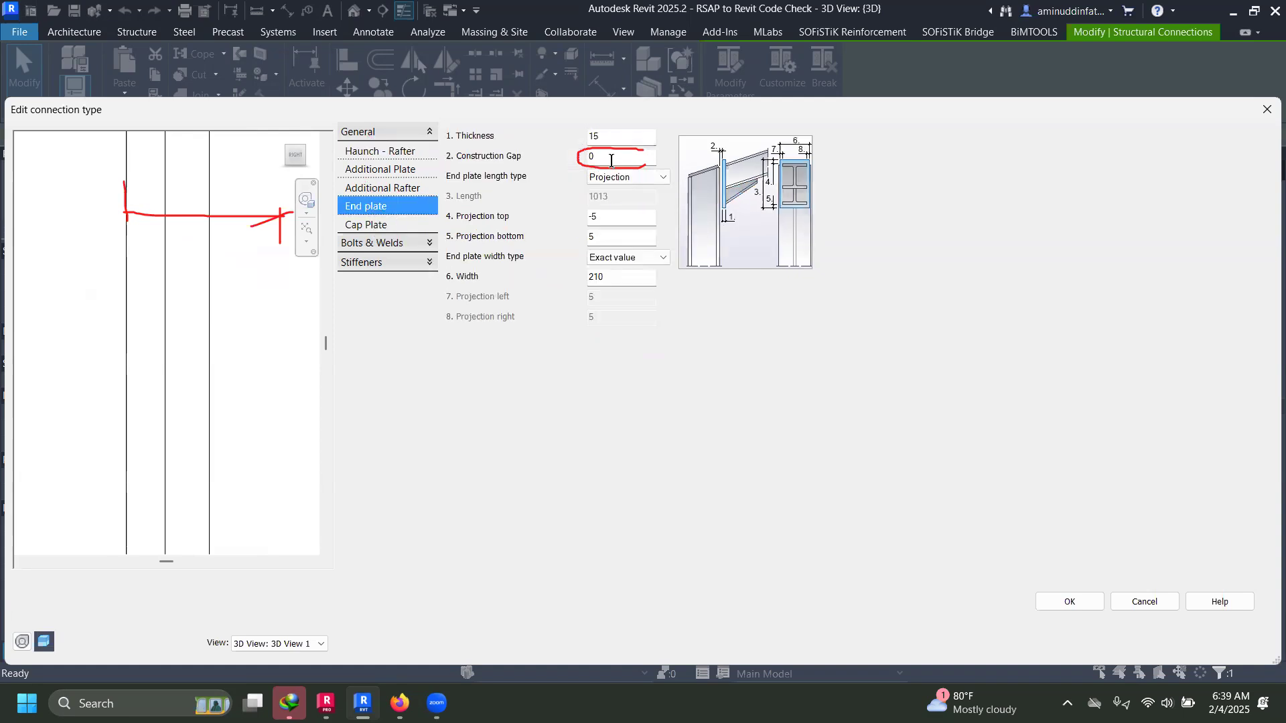
pyautogui.click(611, 138)
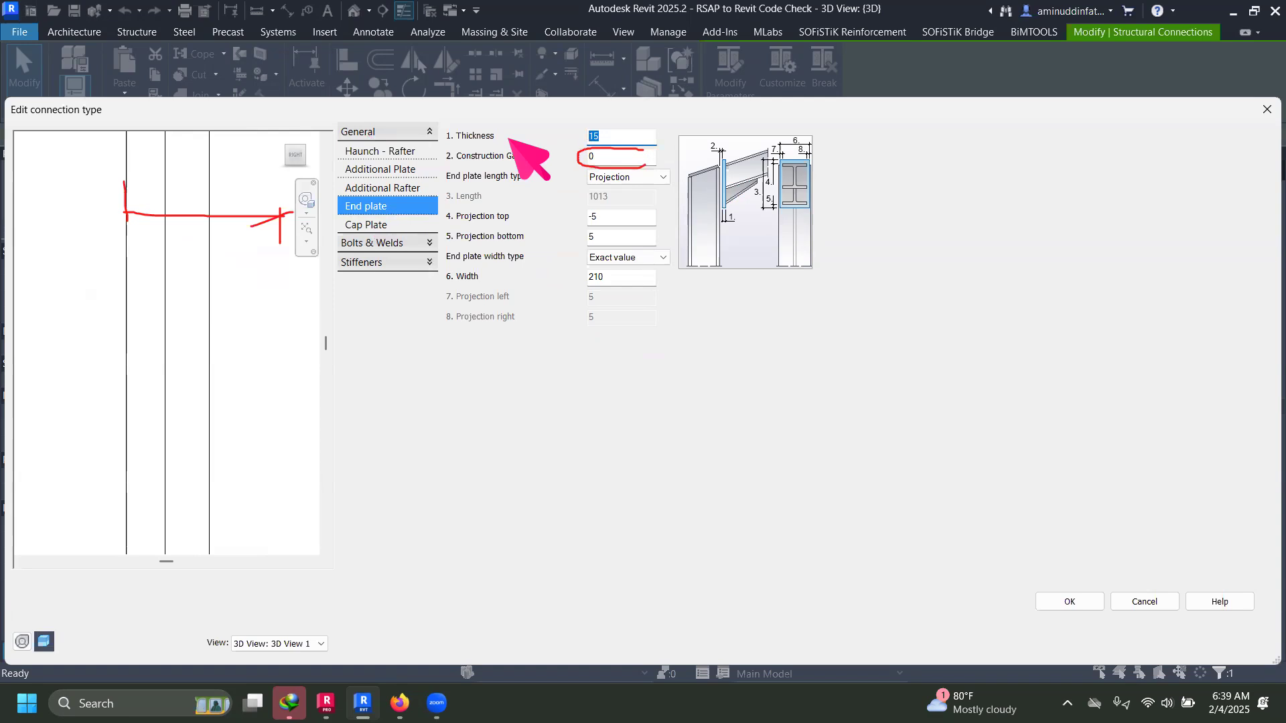
pyautogui.press('Return')
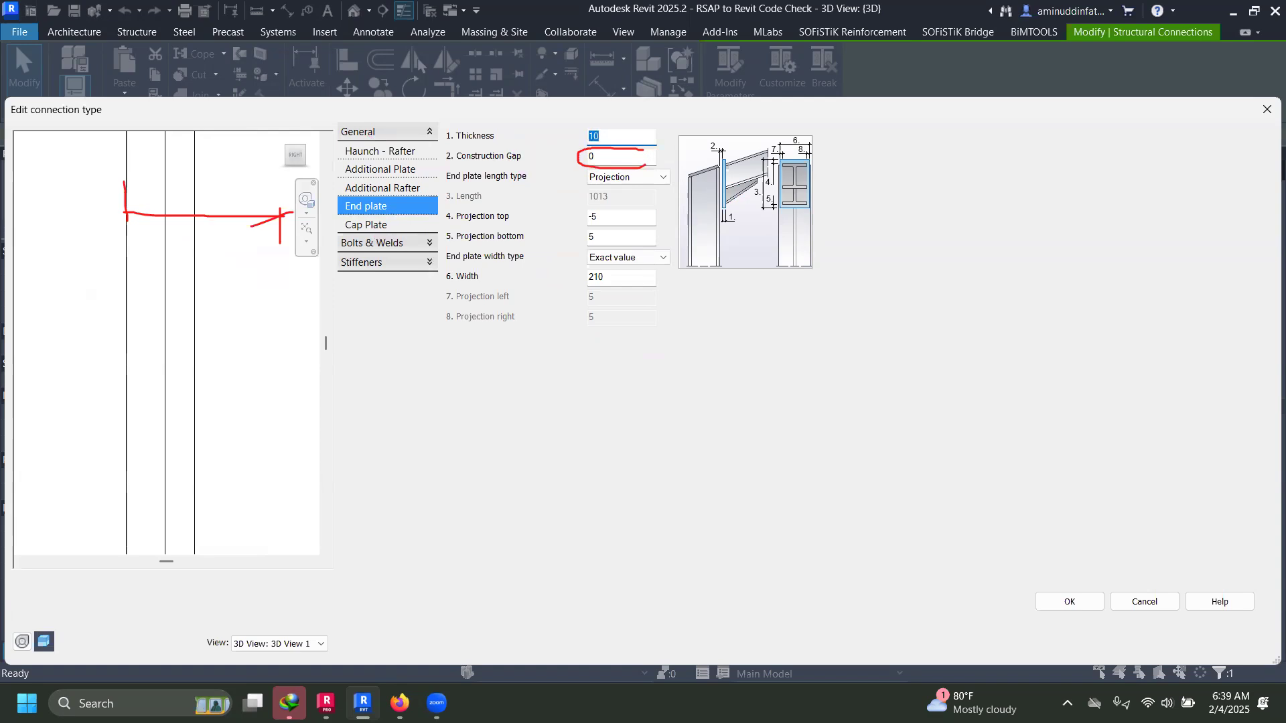
pyautogui.write('12')
pyautogui.press('Return')
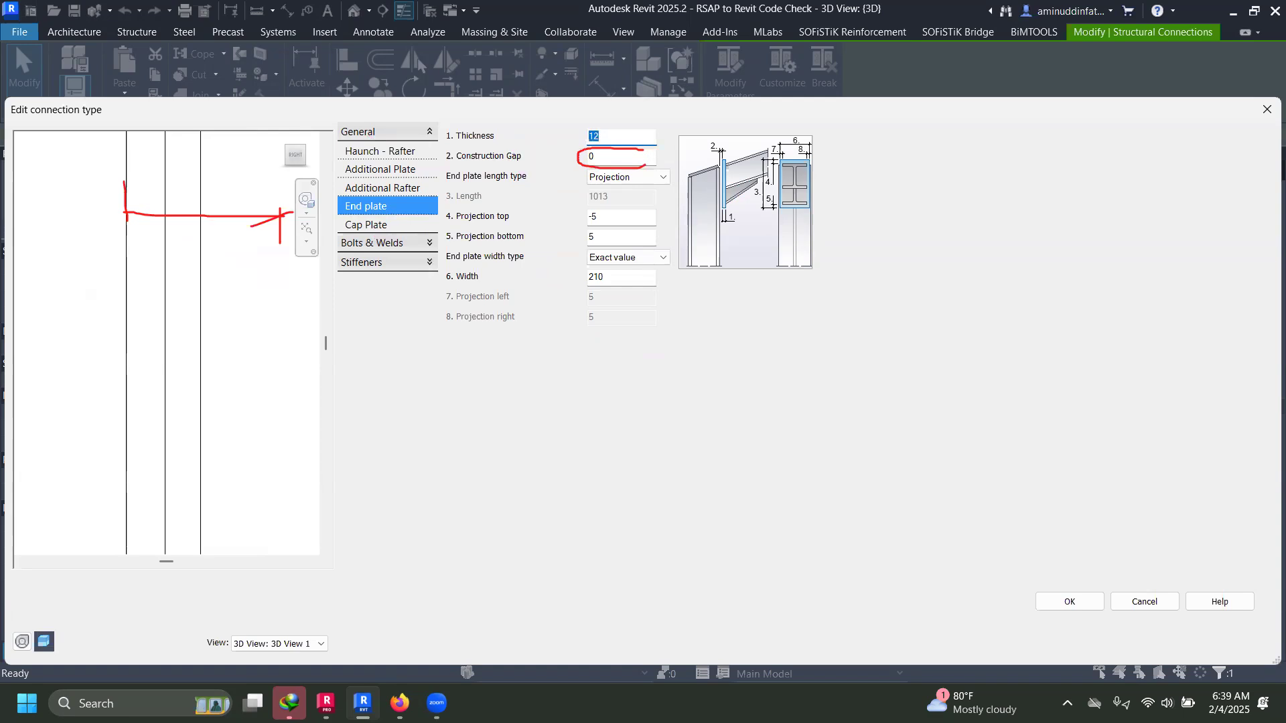
# Step: Examine the end plate against the column in the preview and set the end plate width to 200
pyautogui.scroll(-3, 195, 321)
pyautogui.scroll(-5, 198, 311)
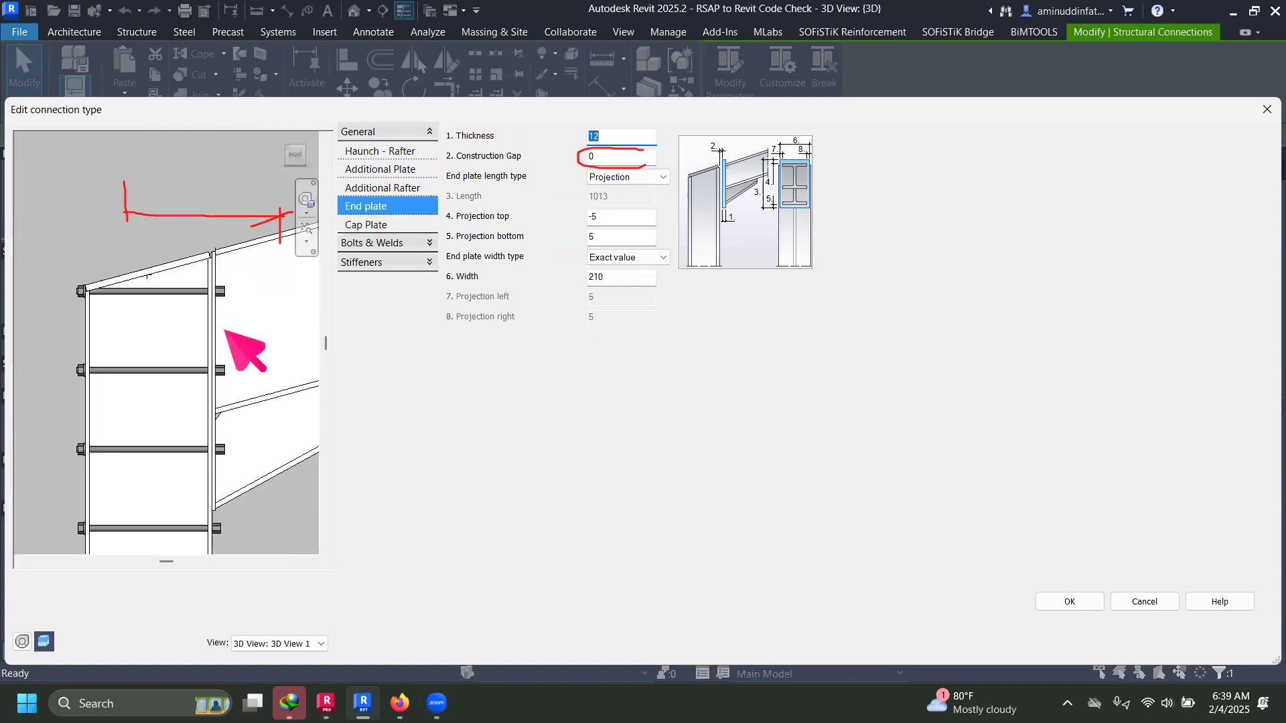
pyautogui.scroll(-4, 226, 330)
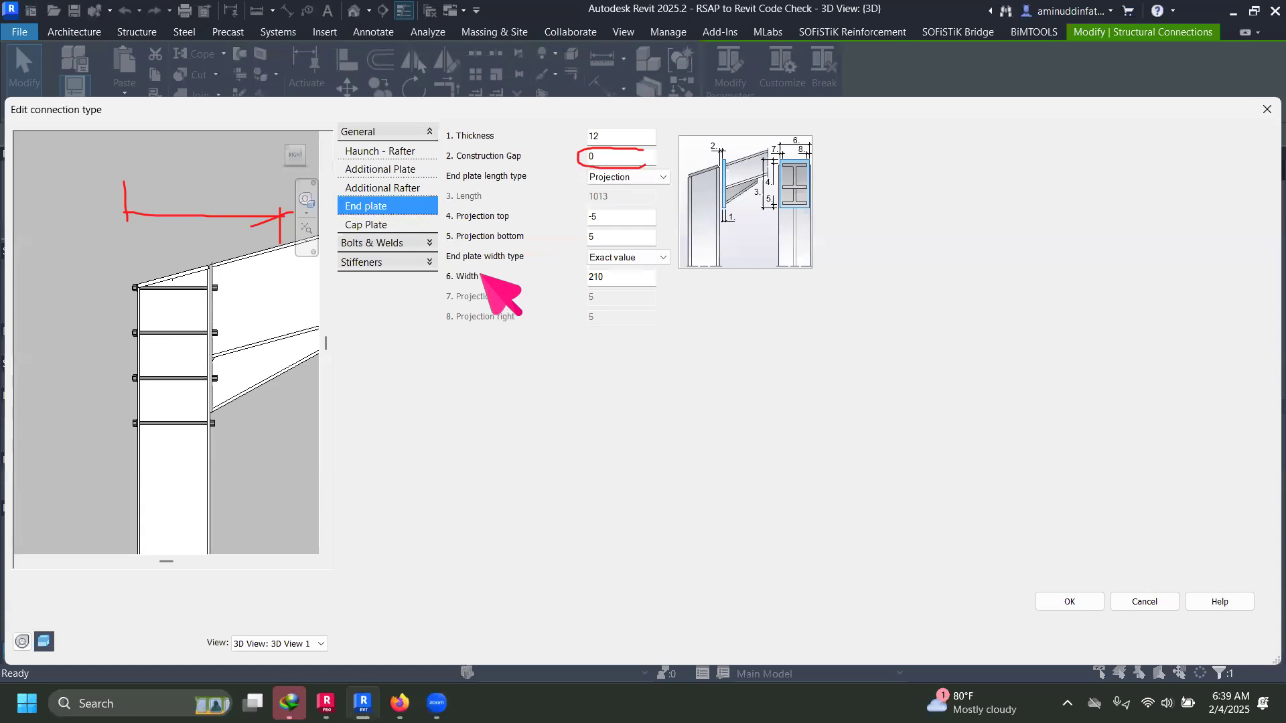
pyautogui.scroll(-3, 234, 381)
pyautogui.keyDown('shift'); pyautogui.moveTo(256, 436); pyautogui.dragTo(288, 373, button='middle'); pyautogui.keyUp('shift')
pyautogui.scroll(6, 207, 395)
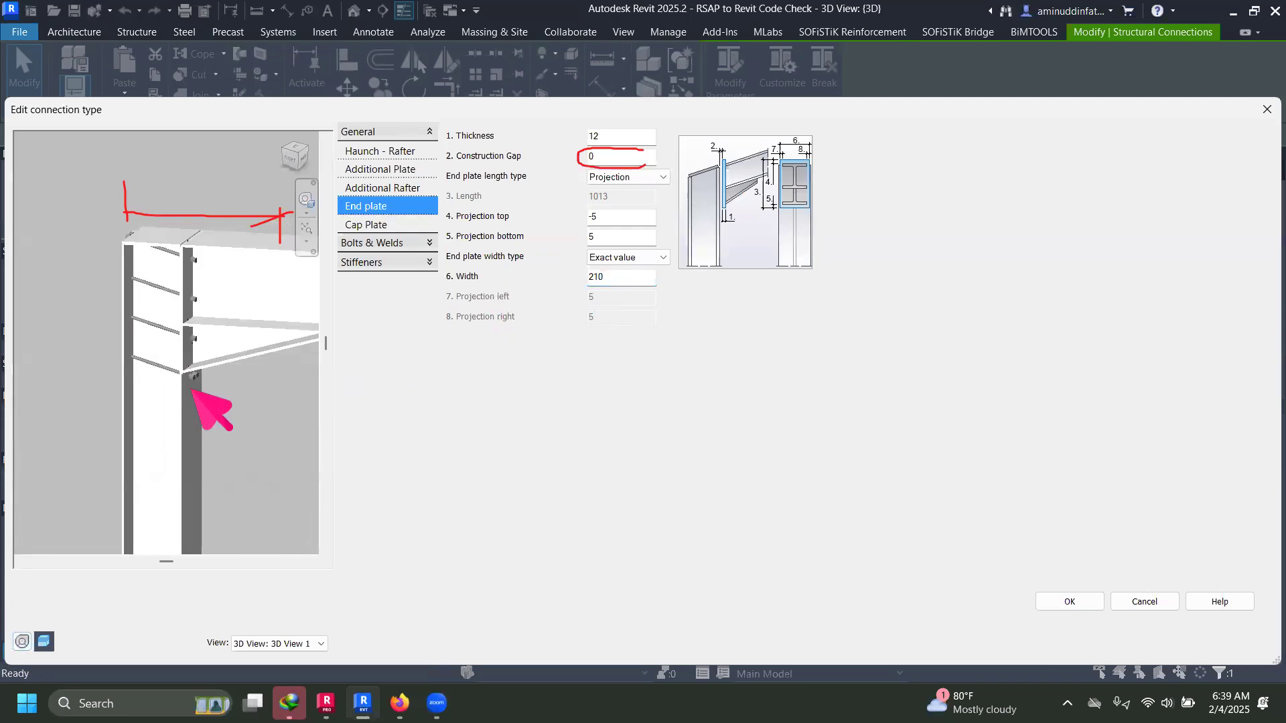
pyautogui.scroll(5, 185, 350)
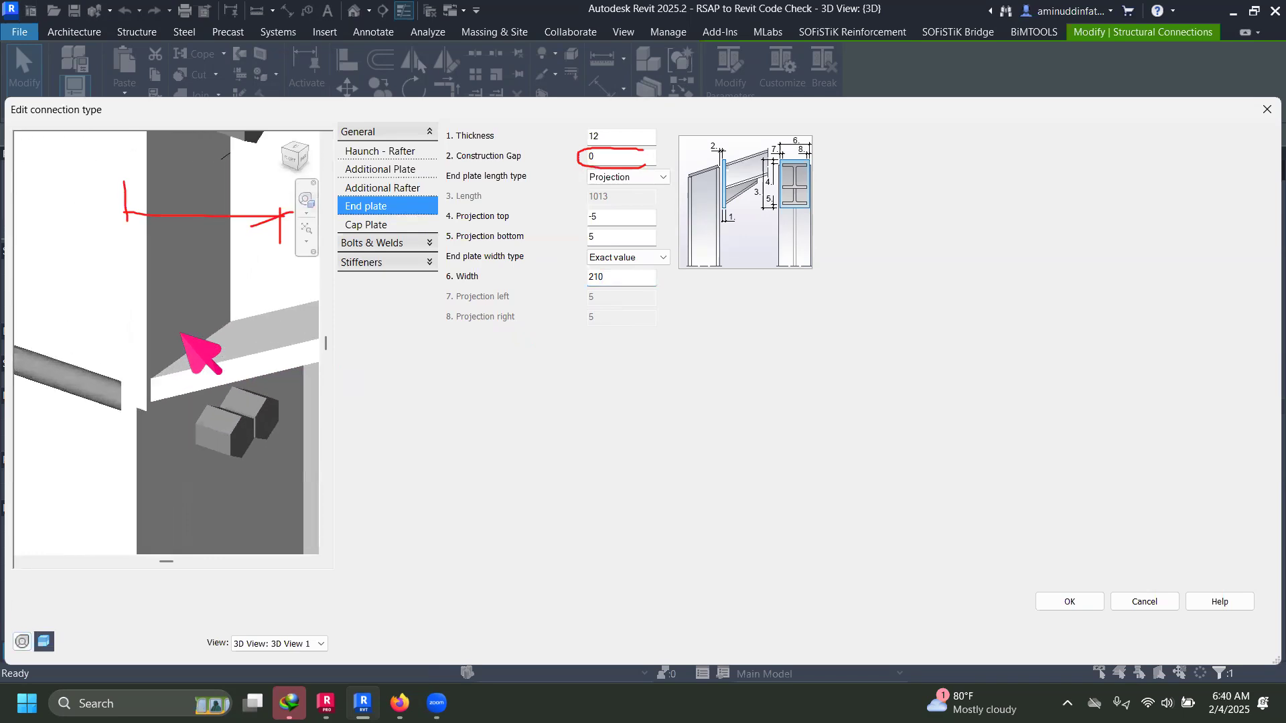
pyautogui.doubleClick(629, 275)
pyautogui.write('200')
pyautogui.press('Return')
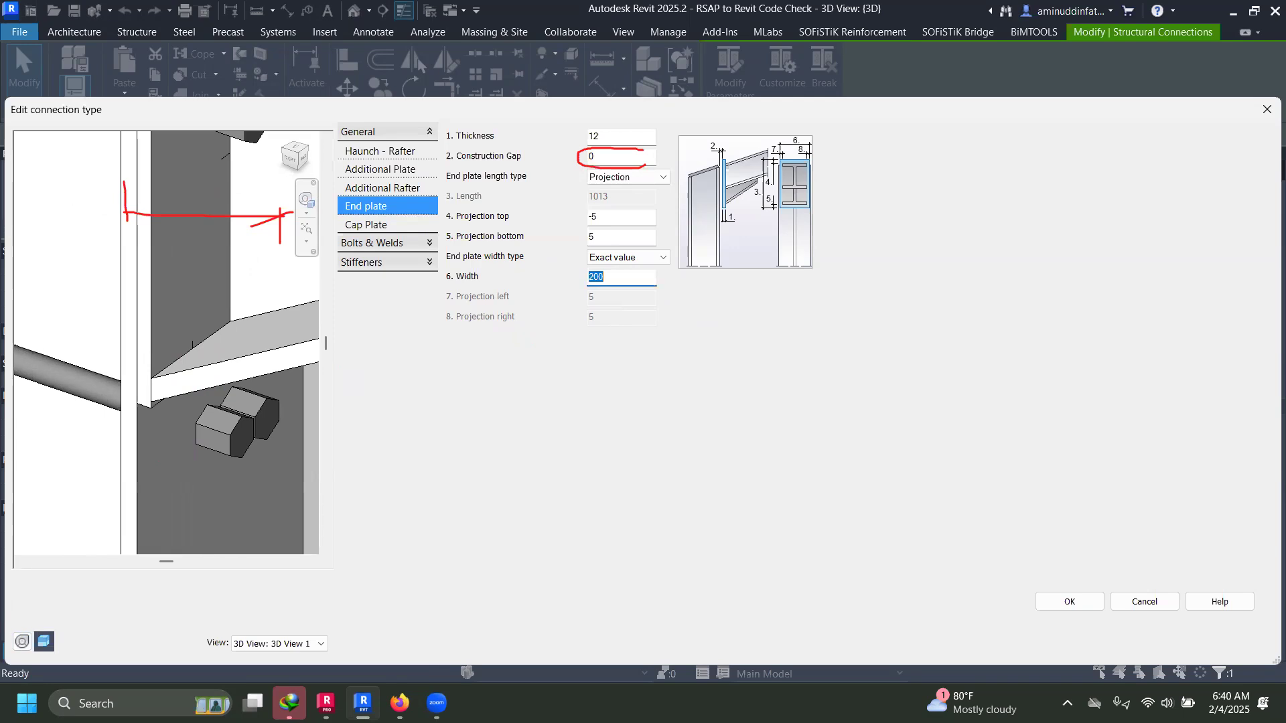
# Step: Review the cap plate parameters of the connection type with the column top visible in the preview
pyautogui.scroll(-7, 194, 324)
pyautogui.keyDown('shift'); pyautogui.moveTo(87, 428); pyautogui.dragTo(231, 394, button='middle'); pyautogui.keyUp('shift')
pyautogui.scroll(4, 171, 352)
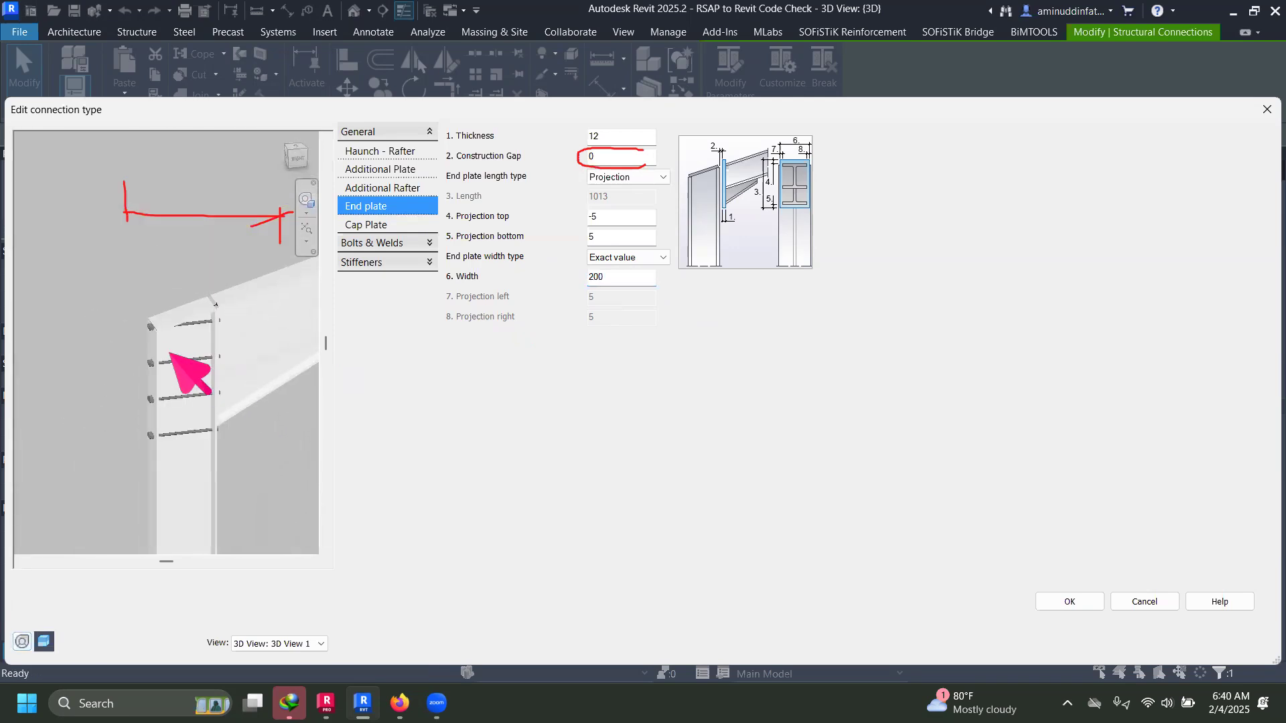
pyautogui.click(372, 225)
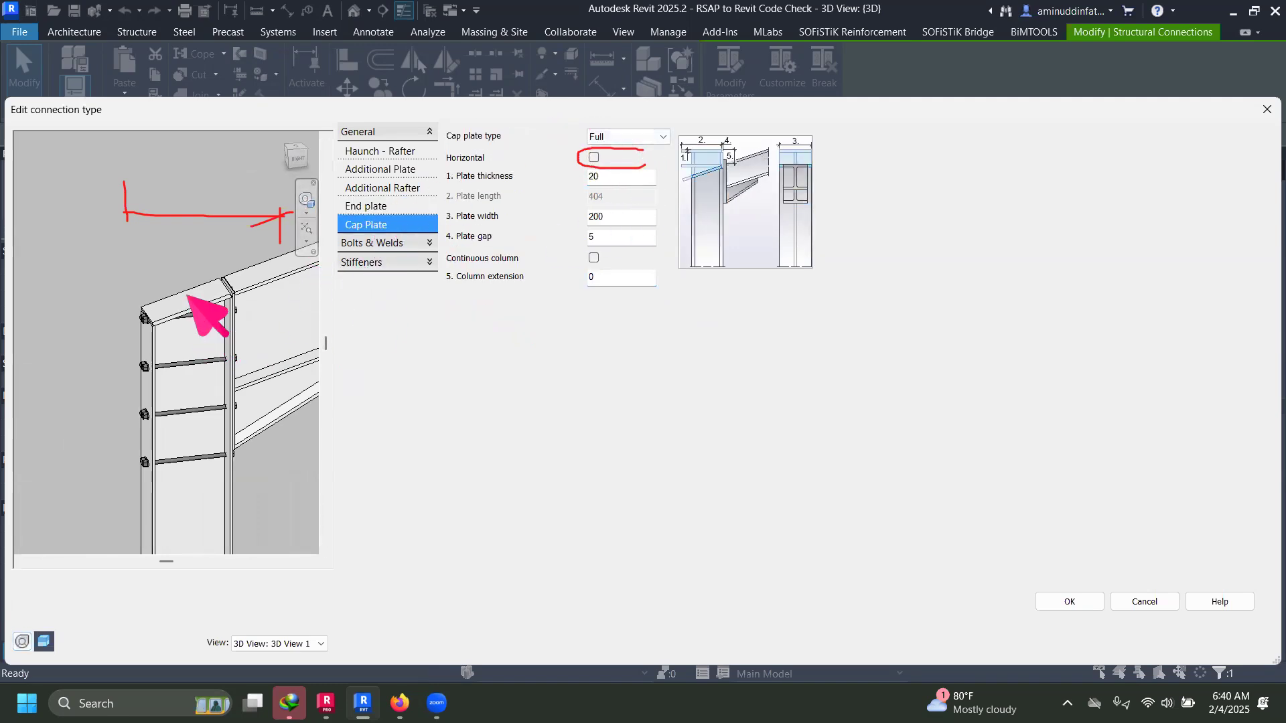
pyautogui.moveTo(235, 424); pyautogui.dragTo(216, 386, button='middle')
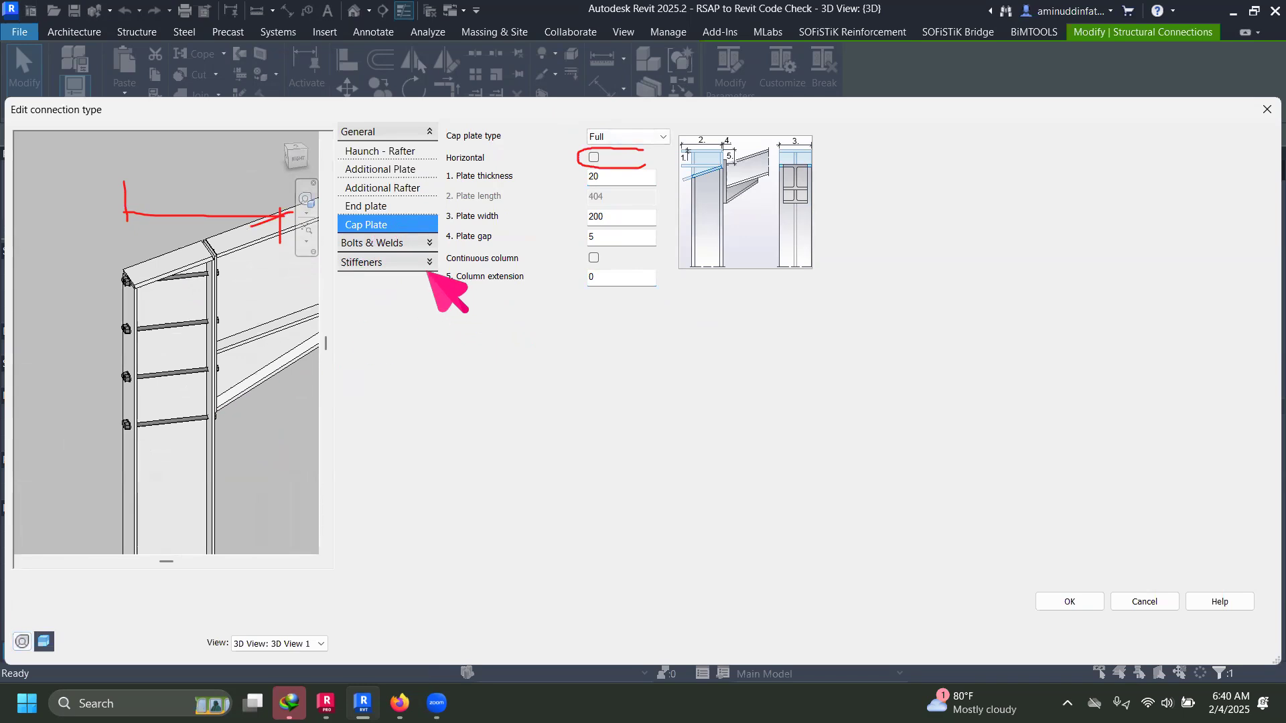
# Step: Review the available bolt diameters and types, set the bolt type to A325M from the full list, and dismiss the unrelated download manager message
pyautogui.click(381, 242)
pyautogui.click(358, 170)
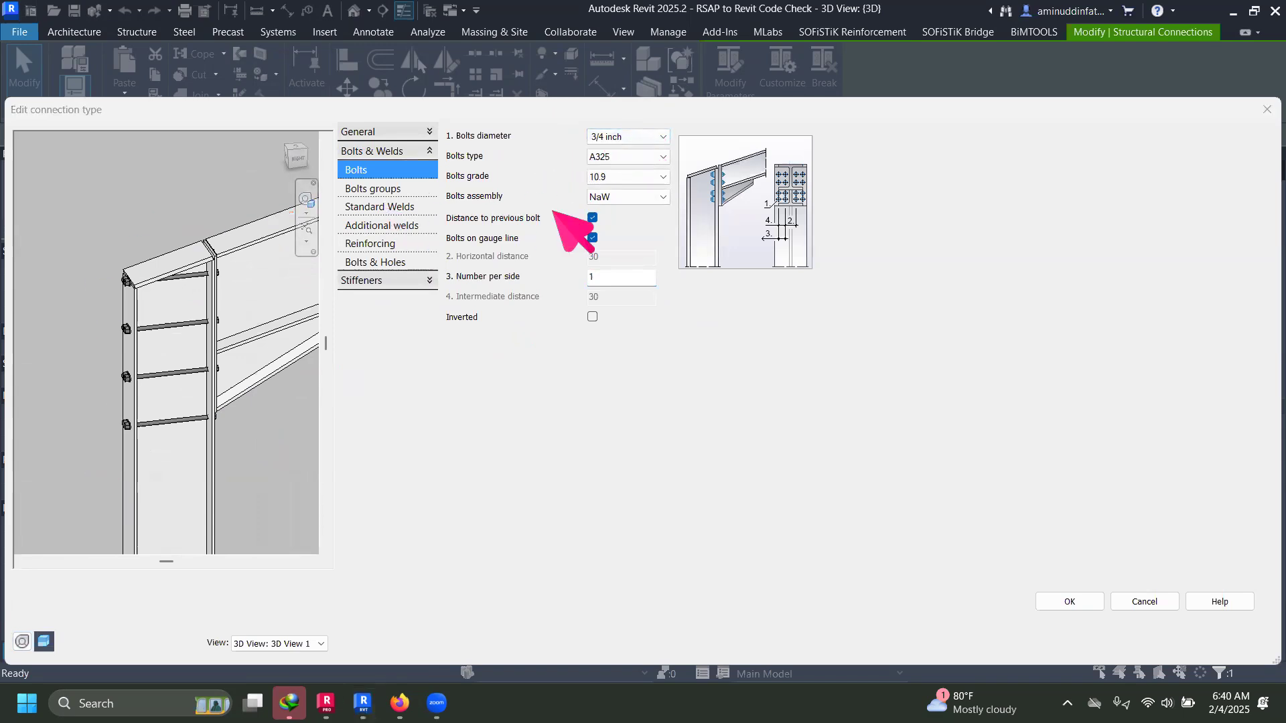
pyautogui.click(656, 157)
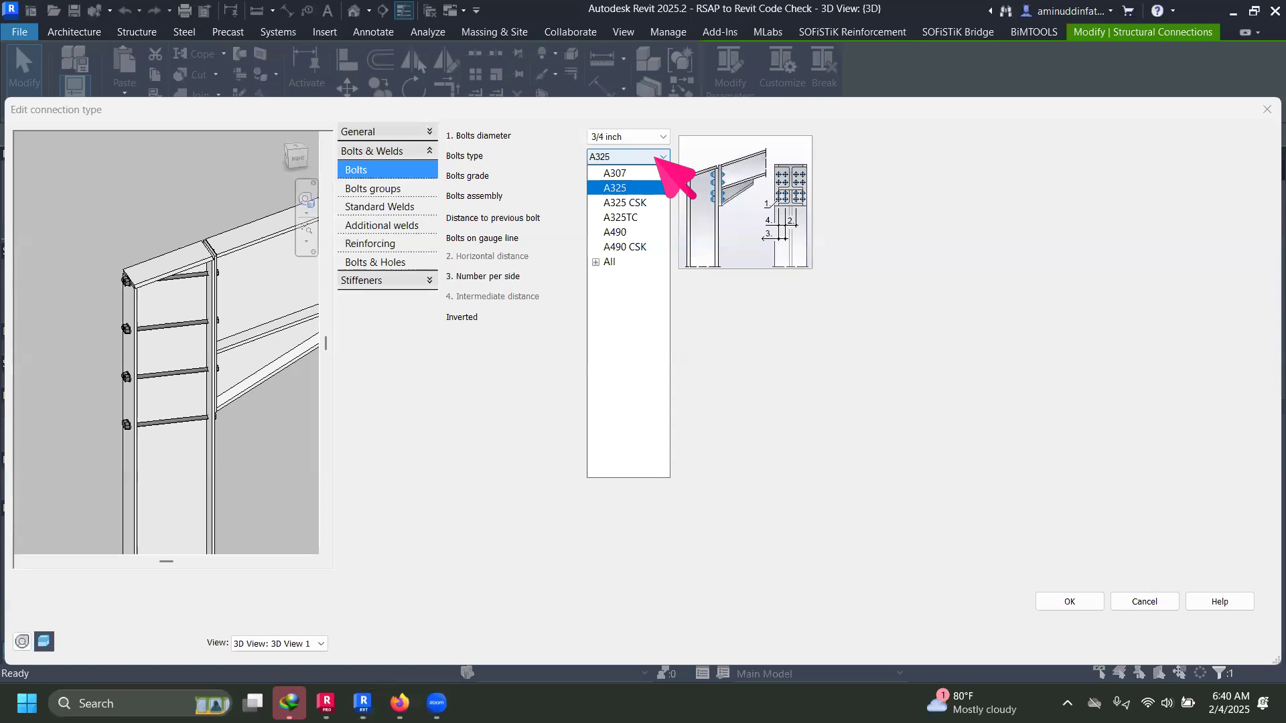
pyautogui.click(542, 138)
pyautogui.click(642, 137)
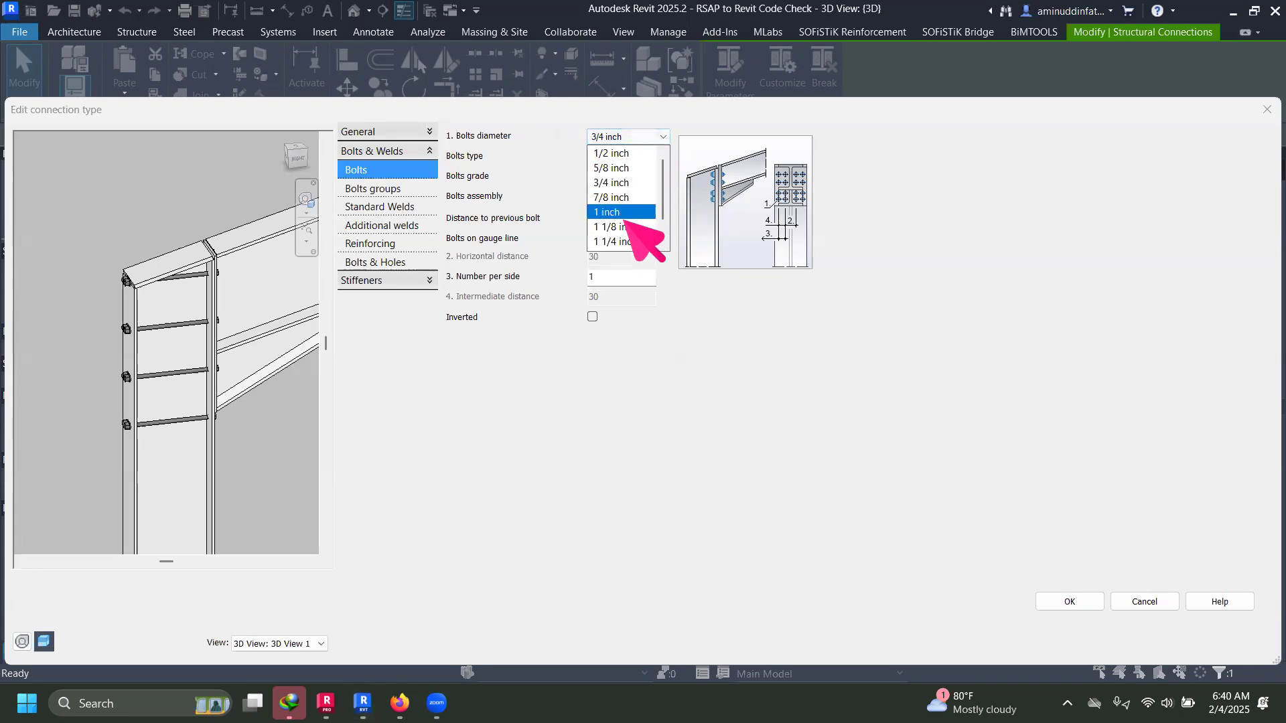
pyautogui.scroll(-1, 633, 227)
pyautogui.click(529, 144)
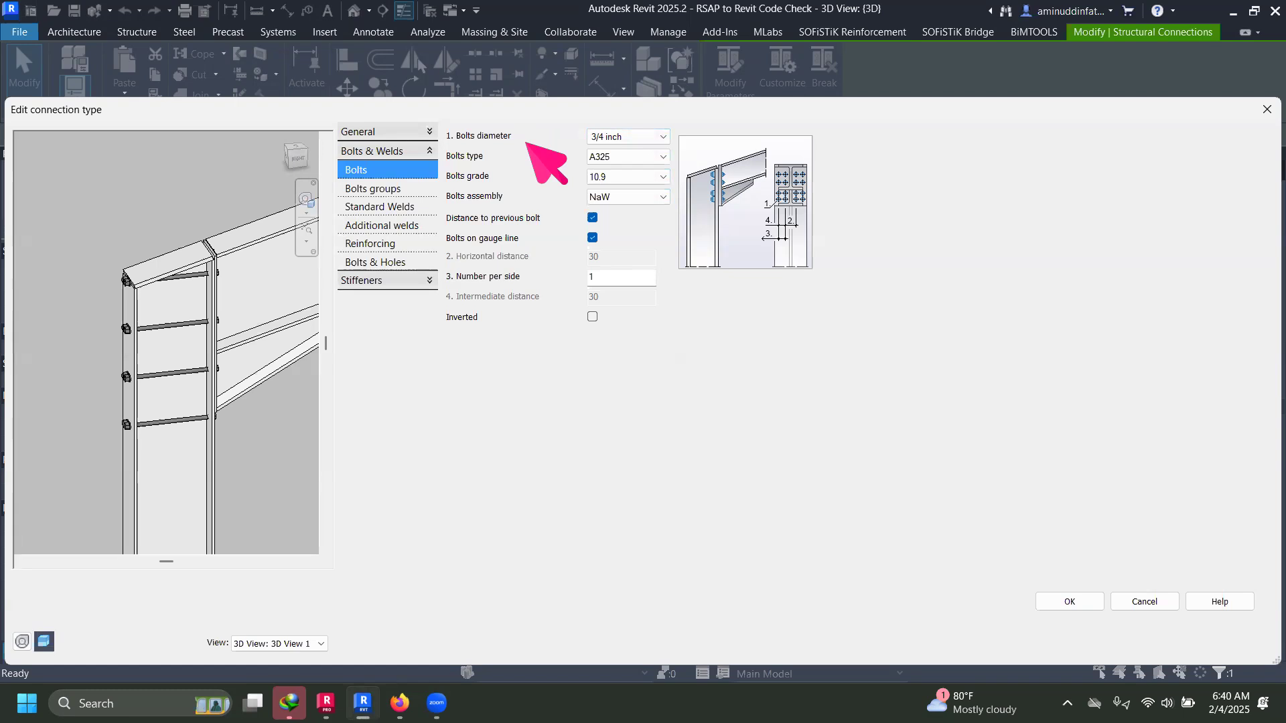
pyautogui.click(657, 156)
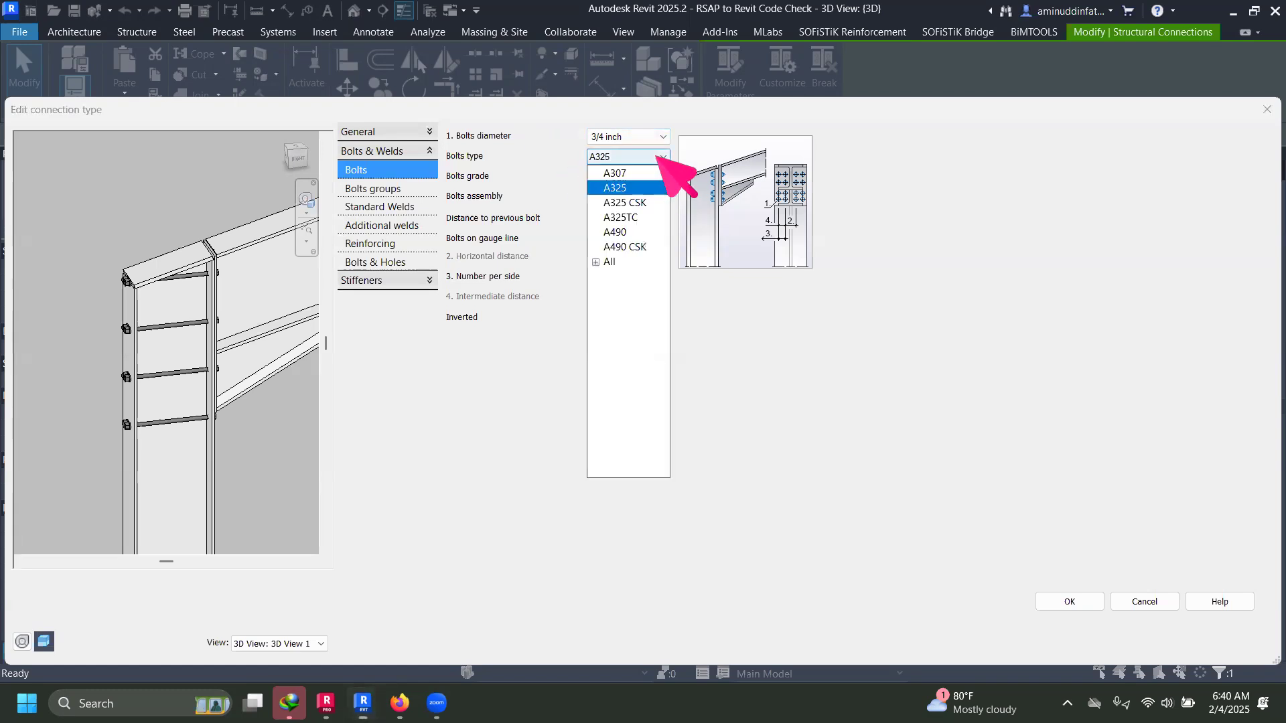
pyautogui.click(596, 263)
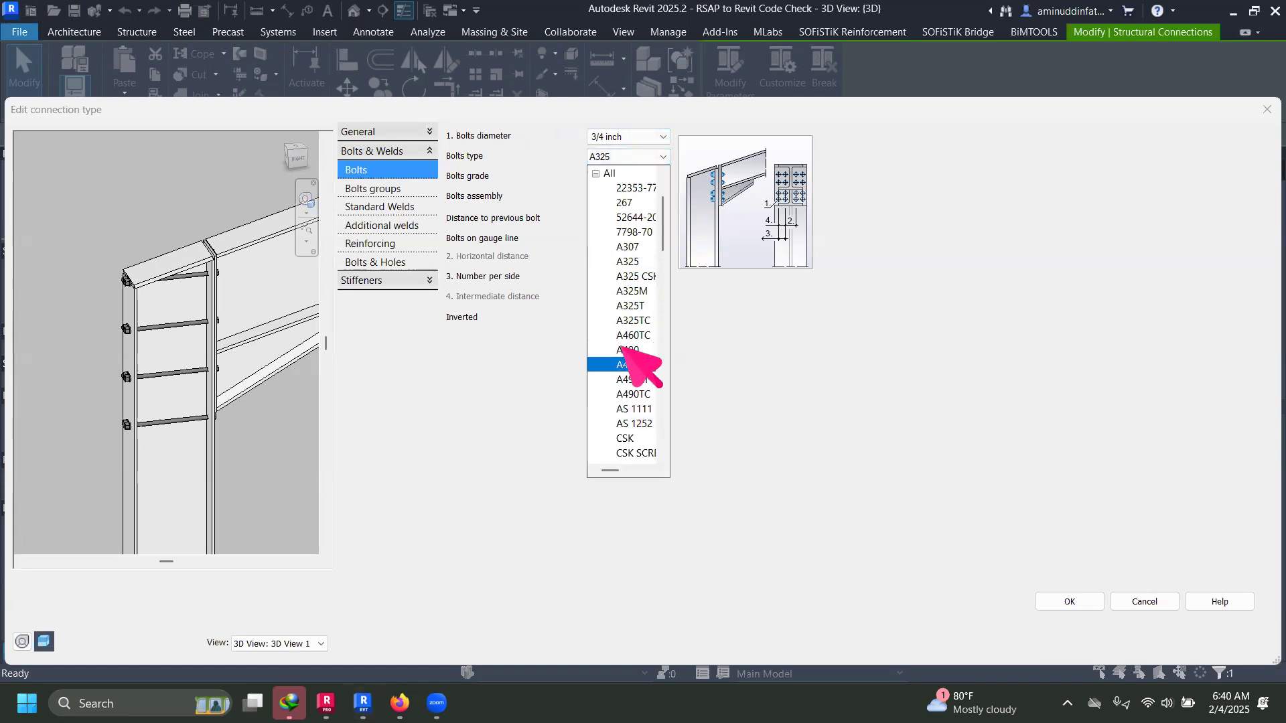
pyautogui.click(632, 291)
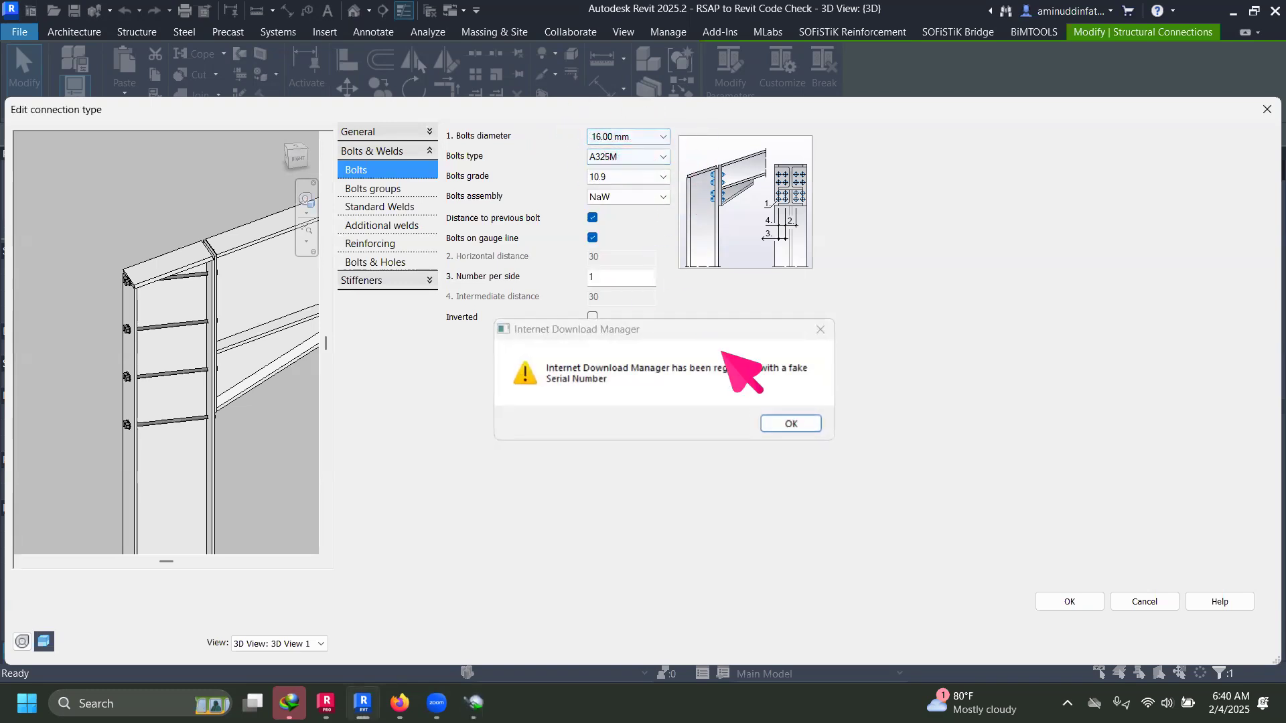
pyautogui.click(793, 421)
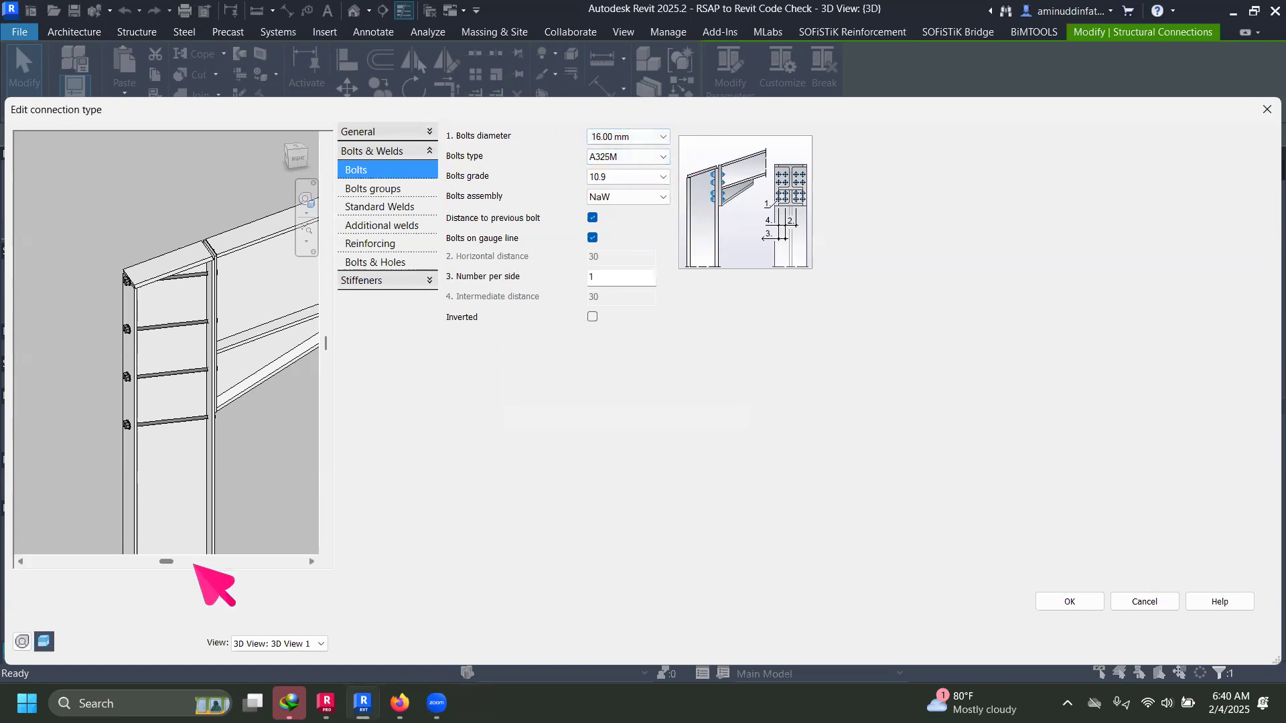
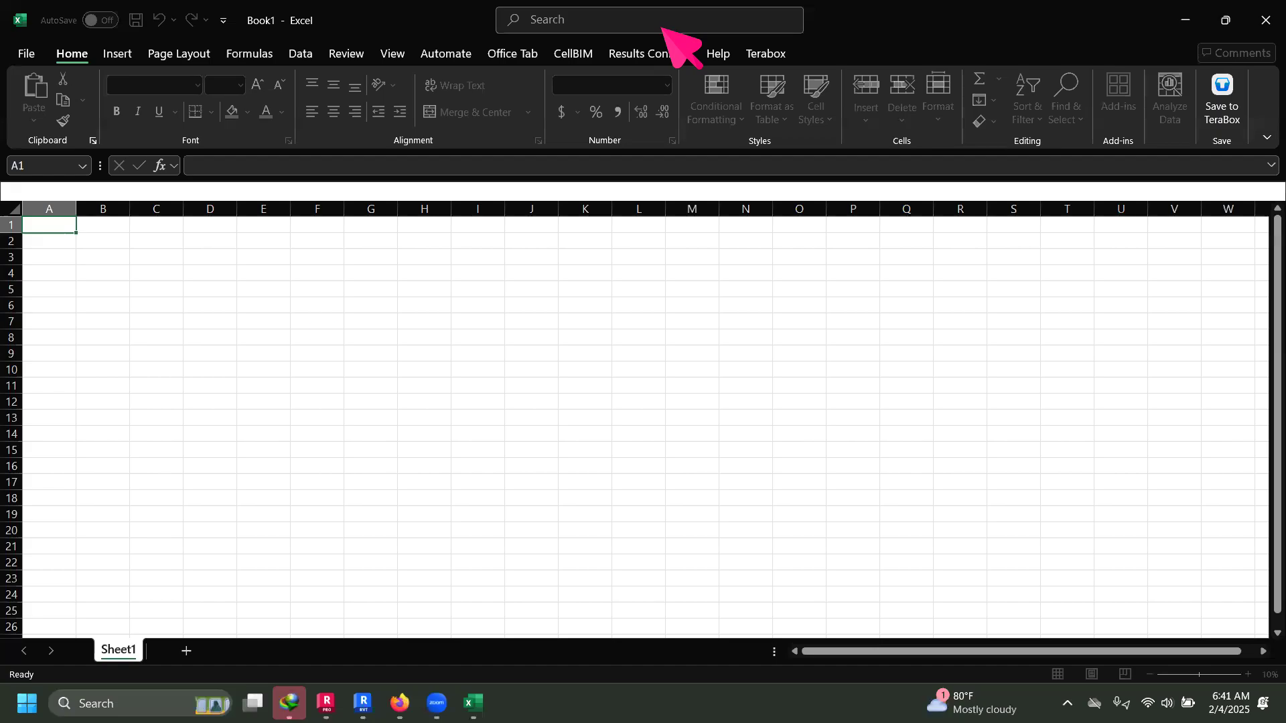
# Step: In a blank Excel workbook, enter the label Diameter in F6 and the value 24 in G6
pyautogui.click(334, 305)
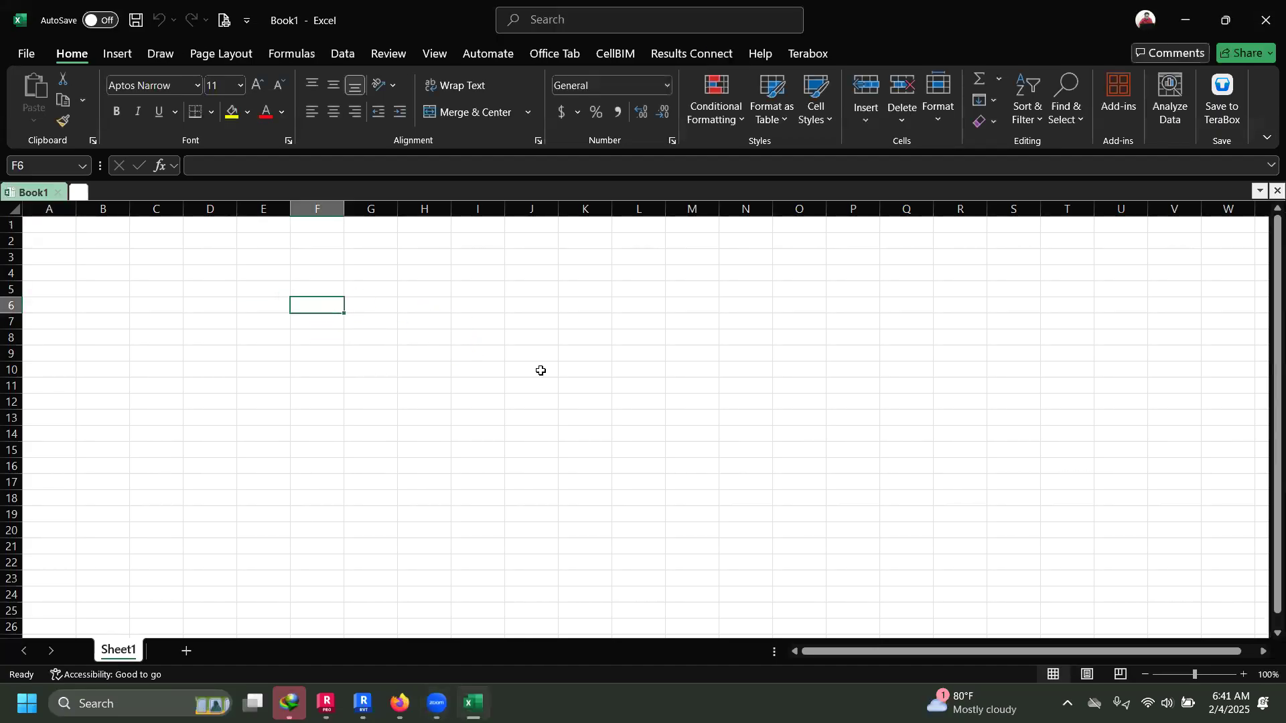
pyautogui.write('Diameter')
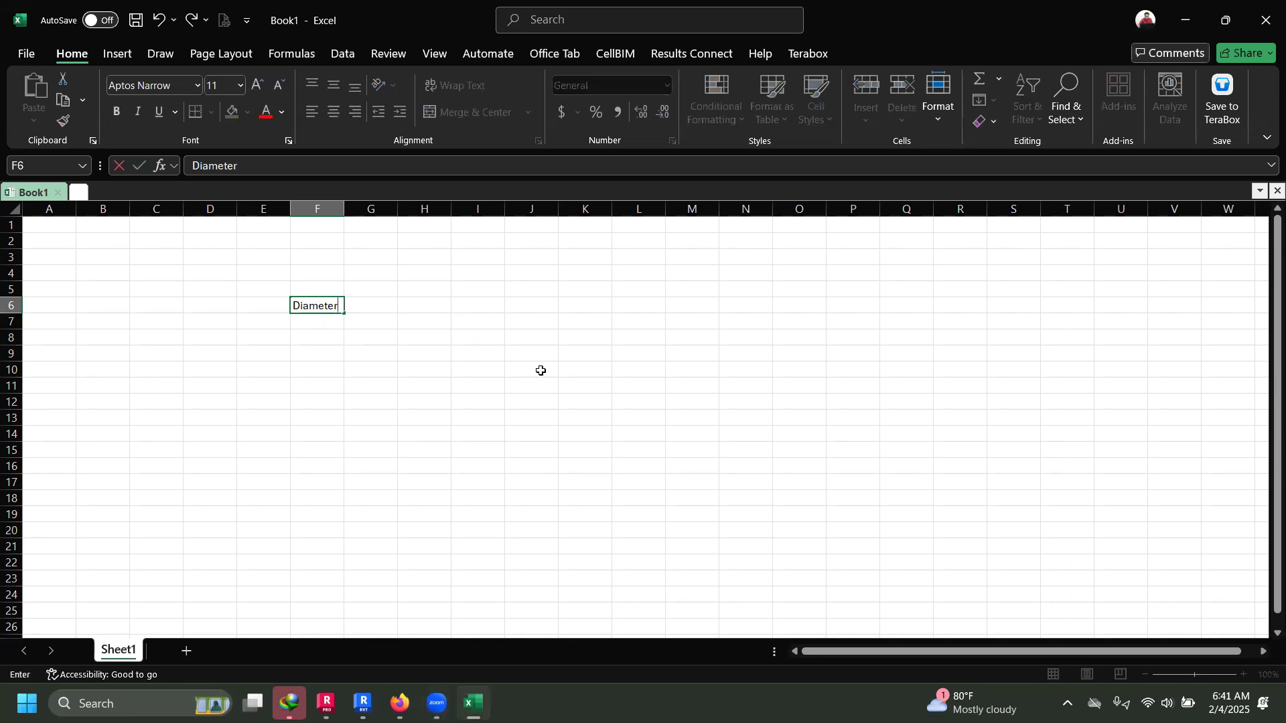
pyautogui.press('Tab')
pyautogui.write('24')
pyautogui.press('Return')
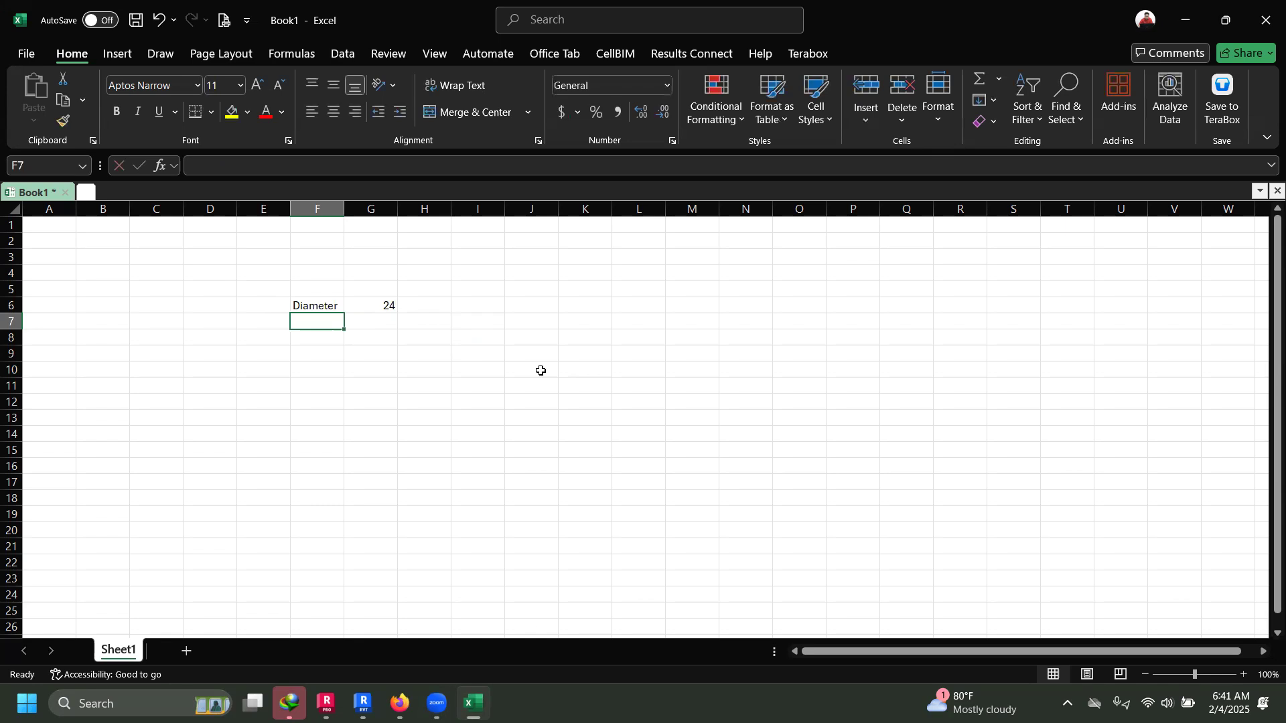
# Step: Label F7 as S and calculate the spacing in G7 with the formula =3*G6
pyautogui.write('S')
pyautogui.press('Tab')
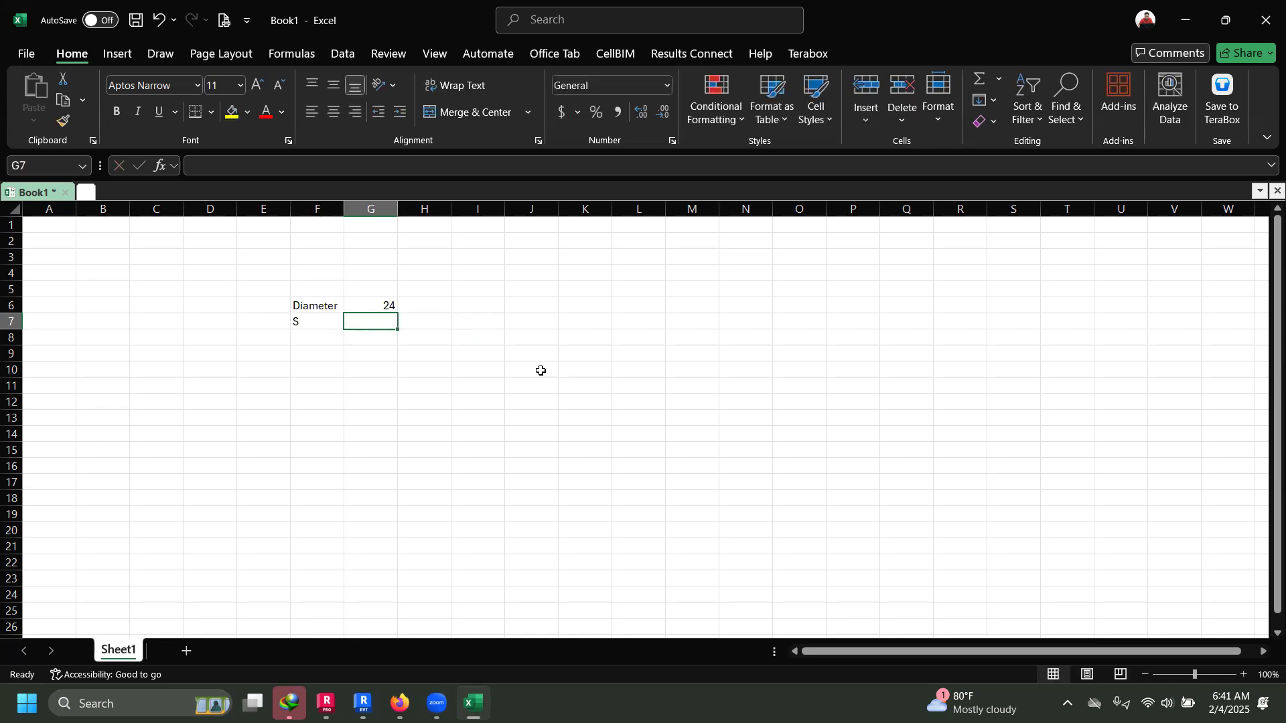
pyautogui.write('=3*G6')
pyautogui.press('Return')
pyautogui.press('Up')
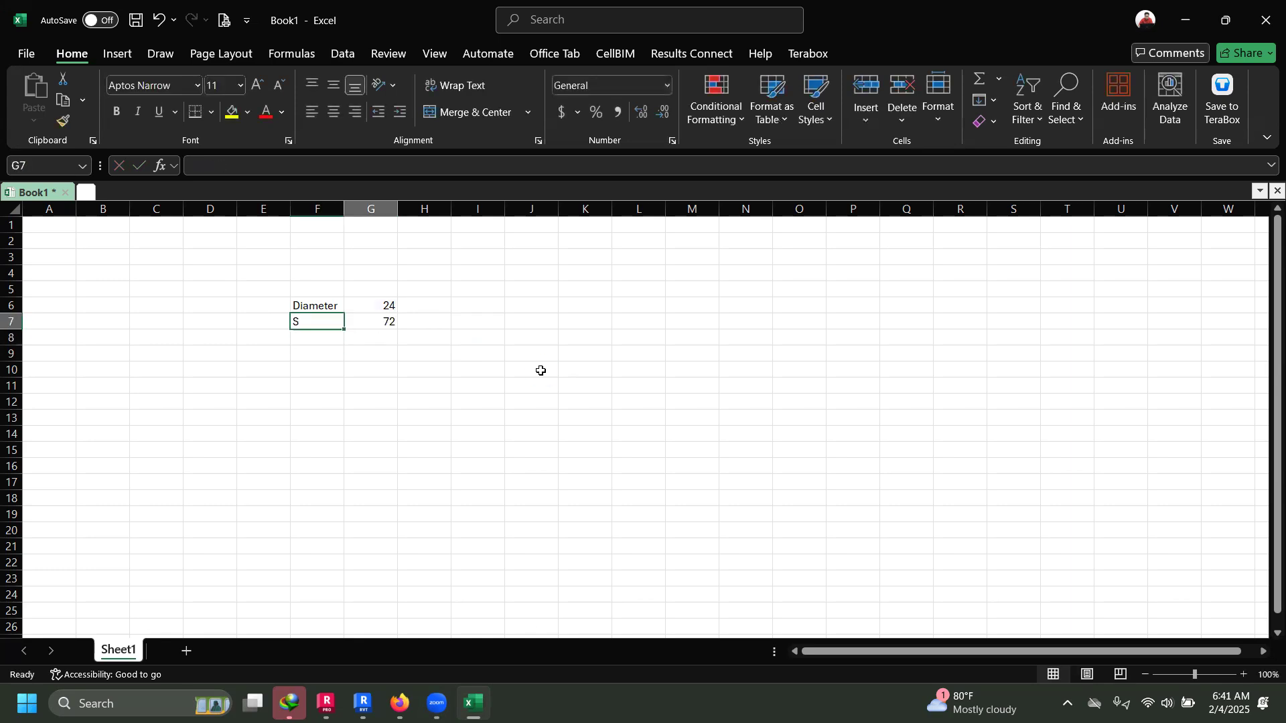
# Step: Change the multiplier in the G7 spacing formula to 3.5
pyautogui.click(368, 306)
pyautogui.click(387, 324)
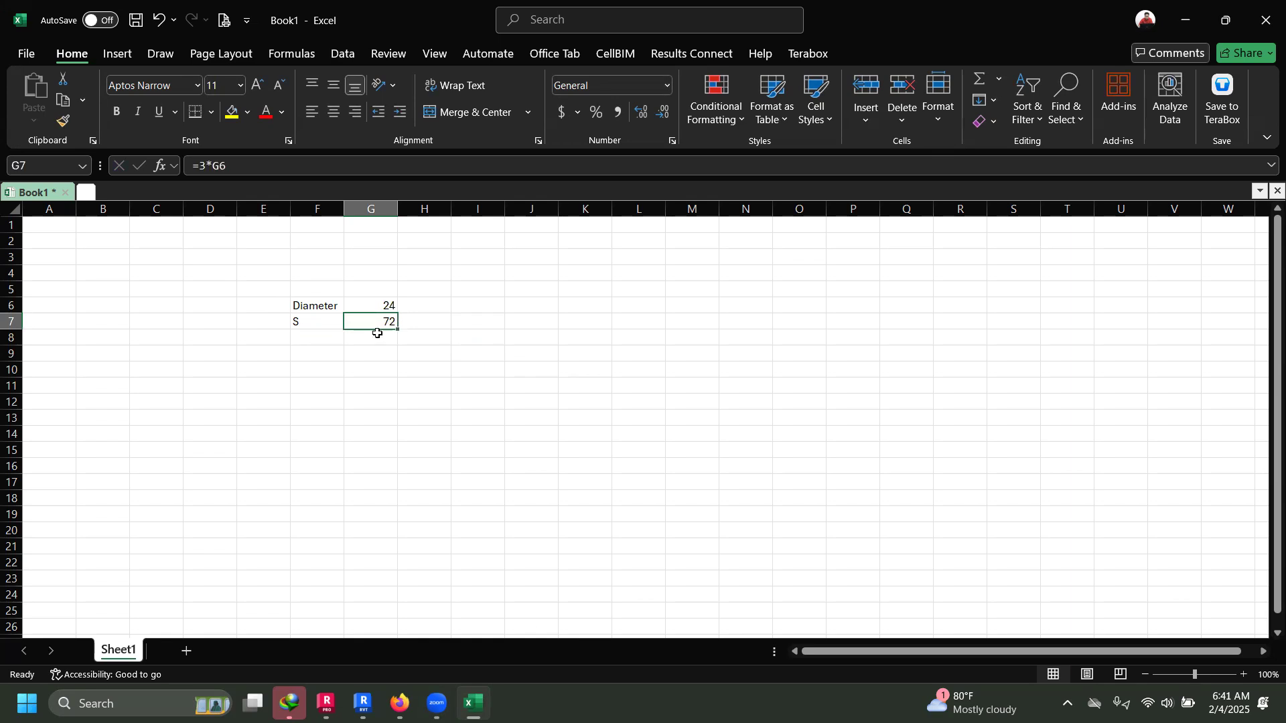
pyautogui.click(206, 168)
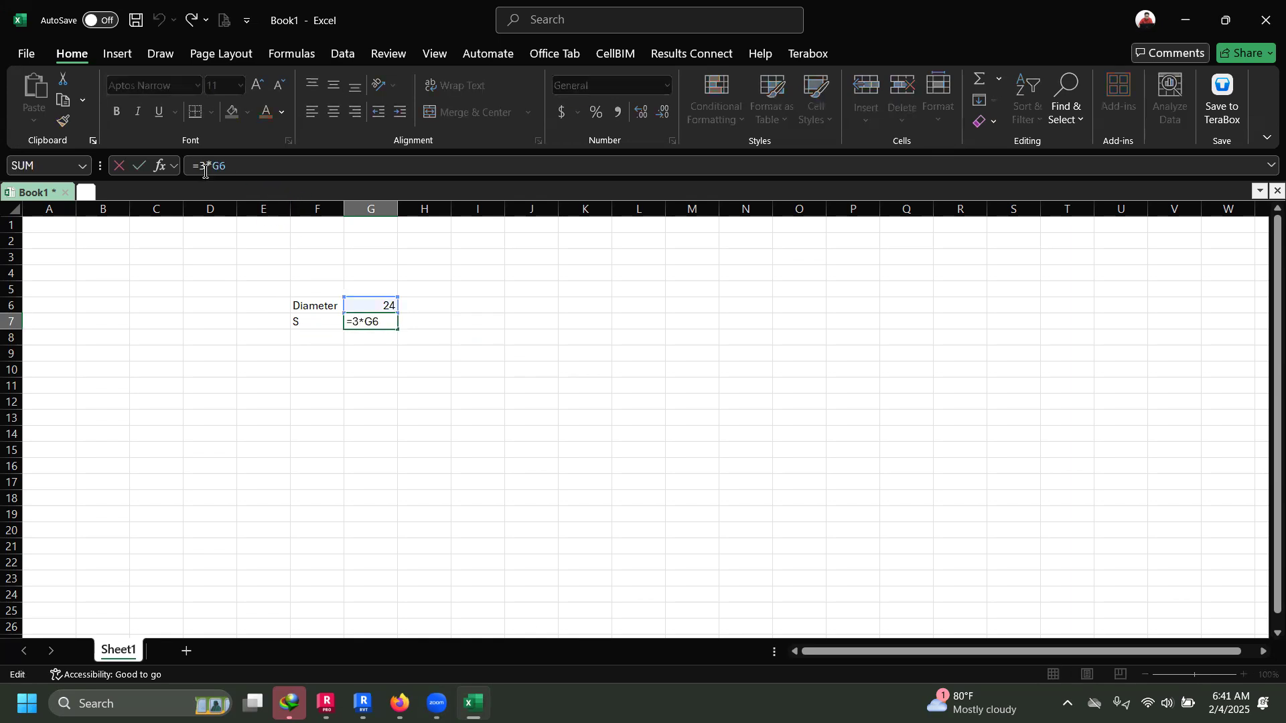
pyautogui.write('.5')
pyautogui.press('Return')
pyautogui.press('Up')
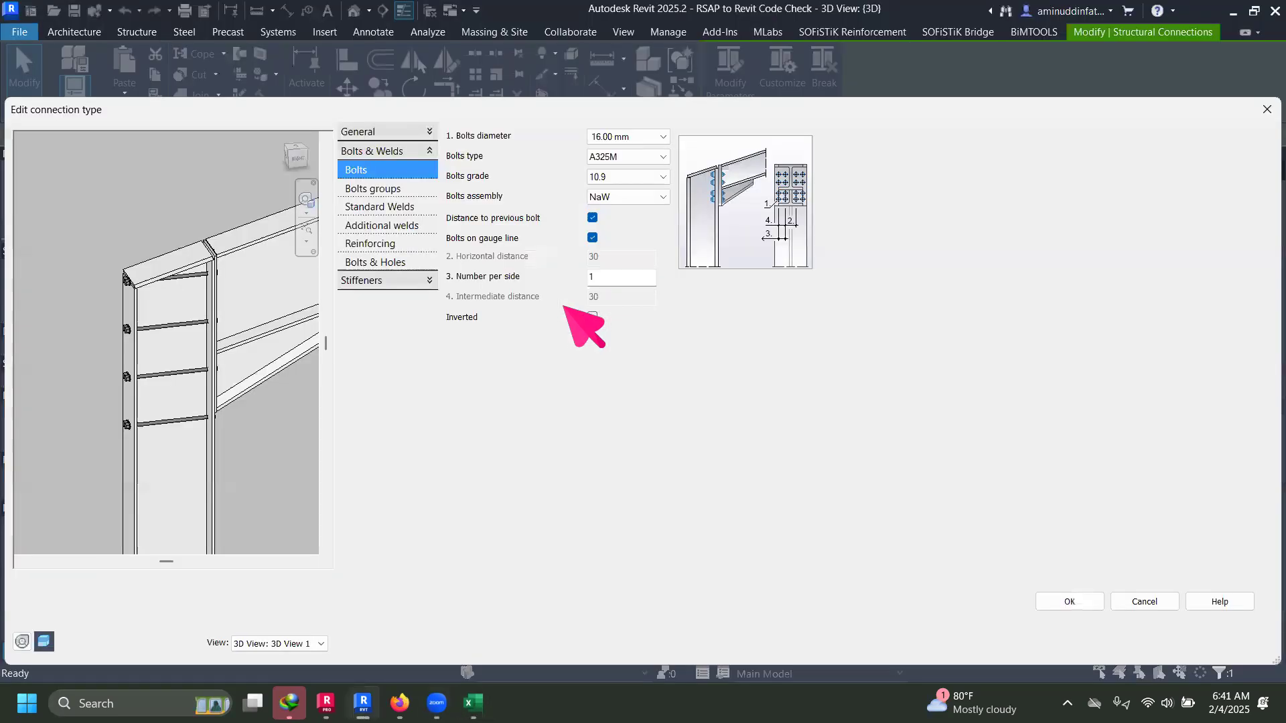
# Step: Return to Revit's connection type editor and set the bolt diameter to 24.00 mm
pyautogui.moveTo(164, 328); pyautogui.dragTo(163, 278, button='middle')
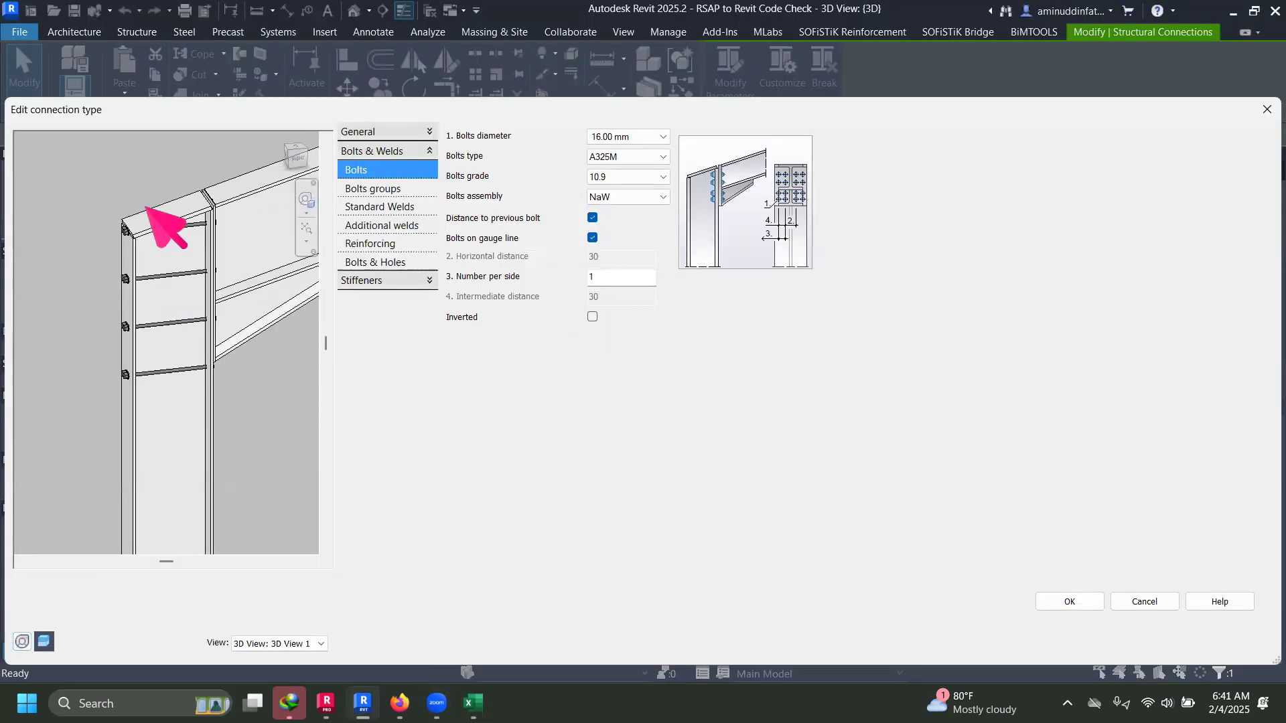
pyautogui.click(629, 138)
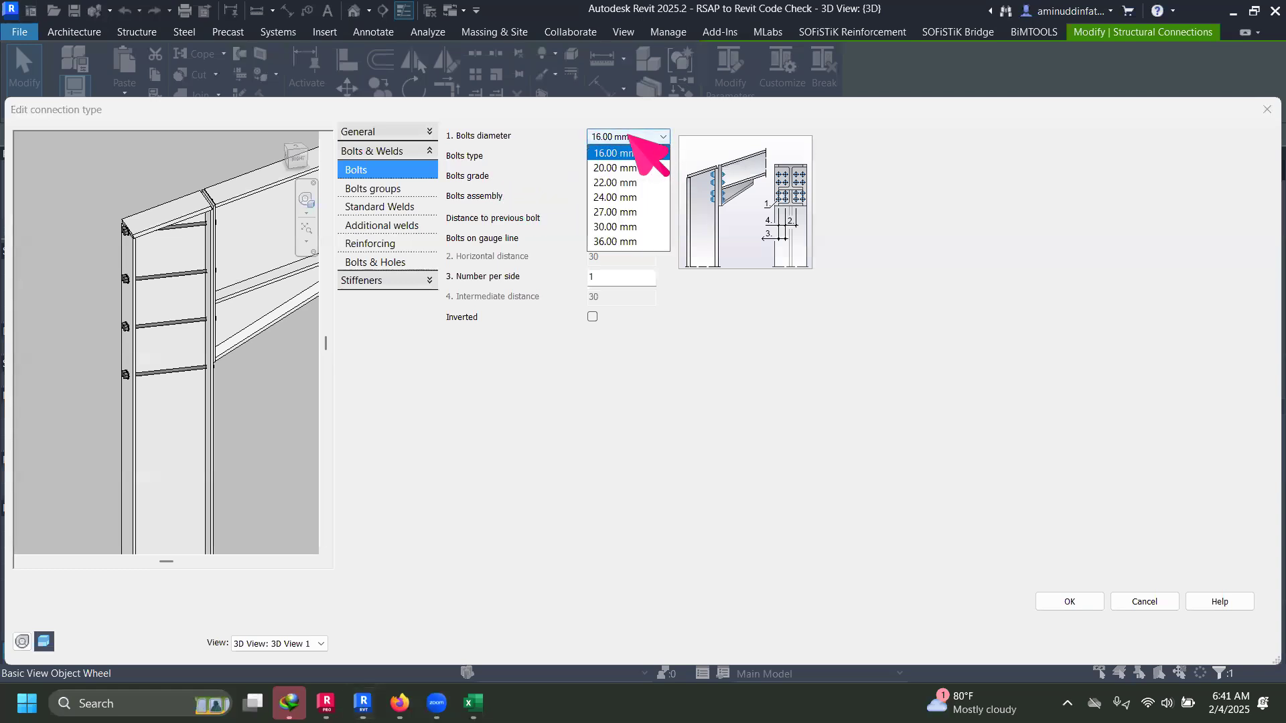
pyautogui.click(617, 195)
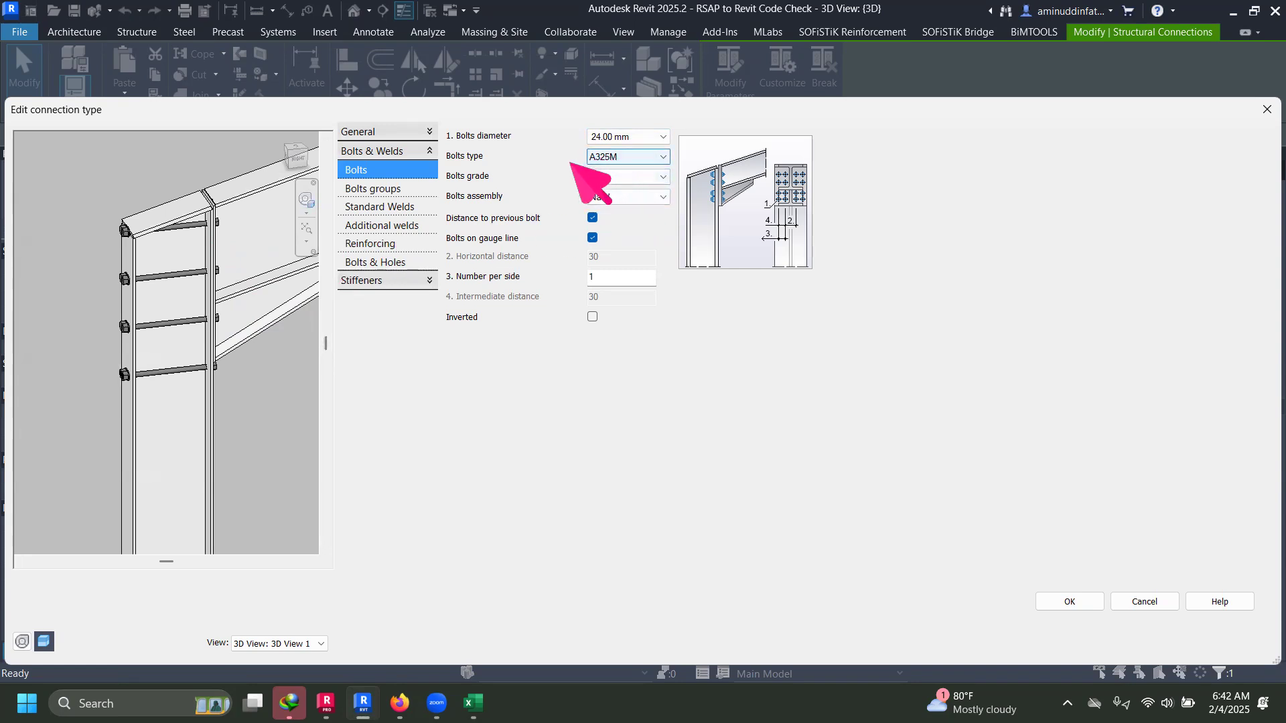
# Step: Check the available bolt grades and set the bolt assembly to N
pyautogui.click(651, 175)
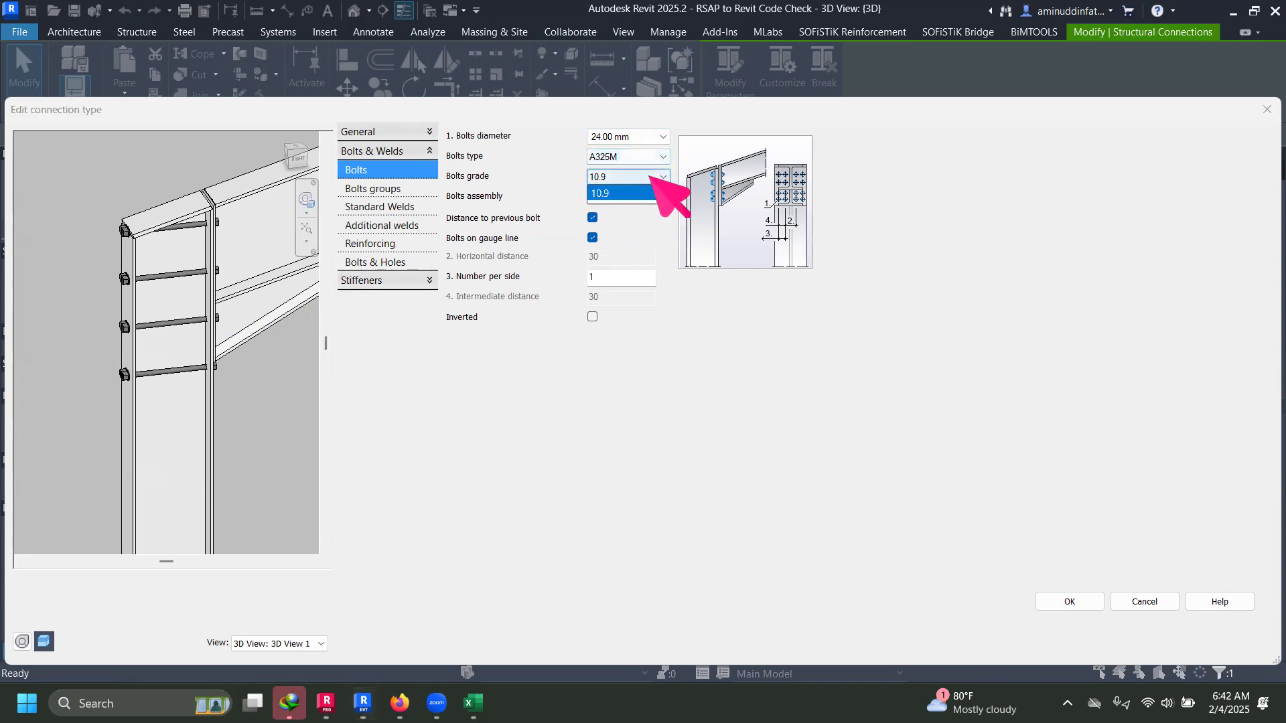
pyautogui.click(525, 167)
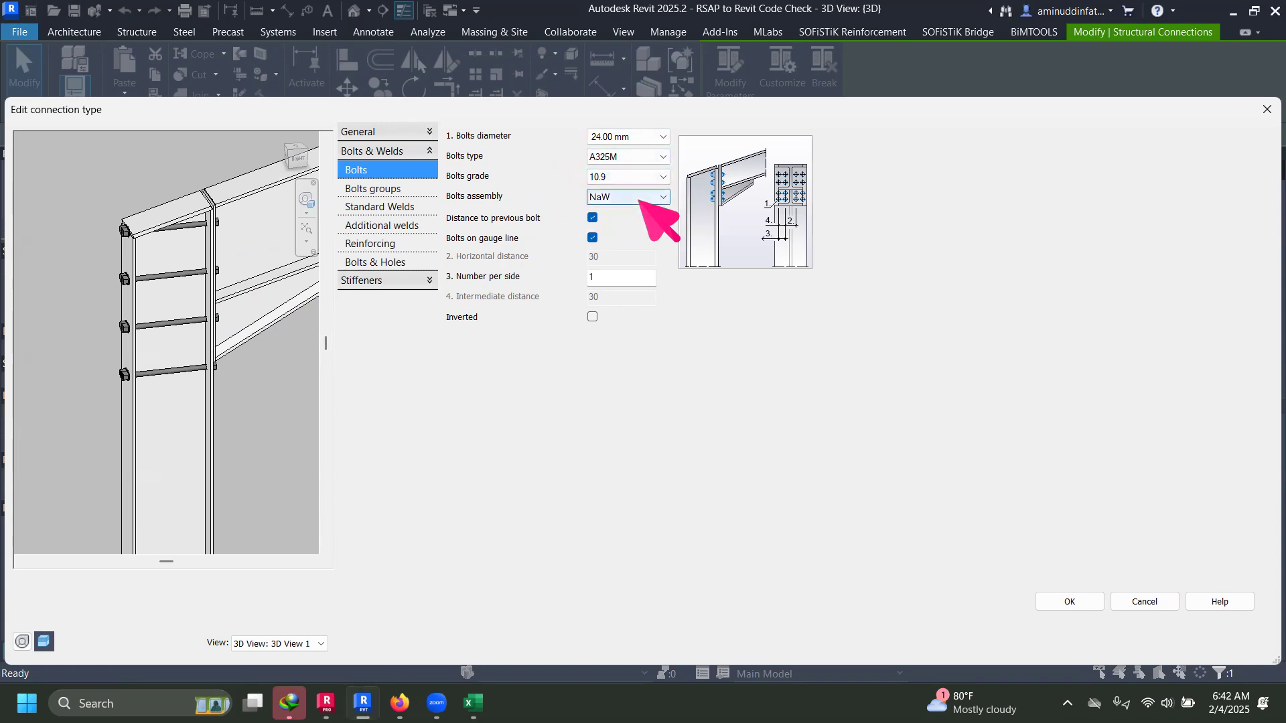
pyautogui.click(641, 198)
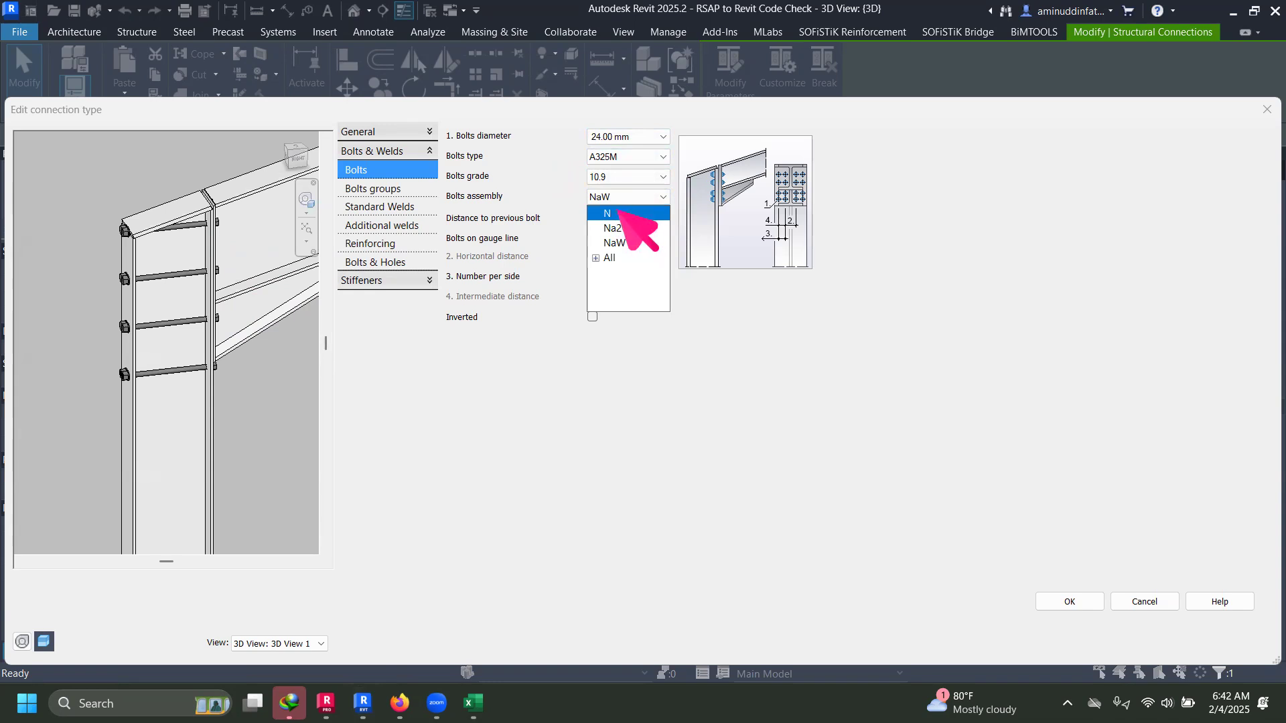
pyautogui.click(636, 213)
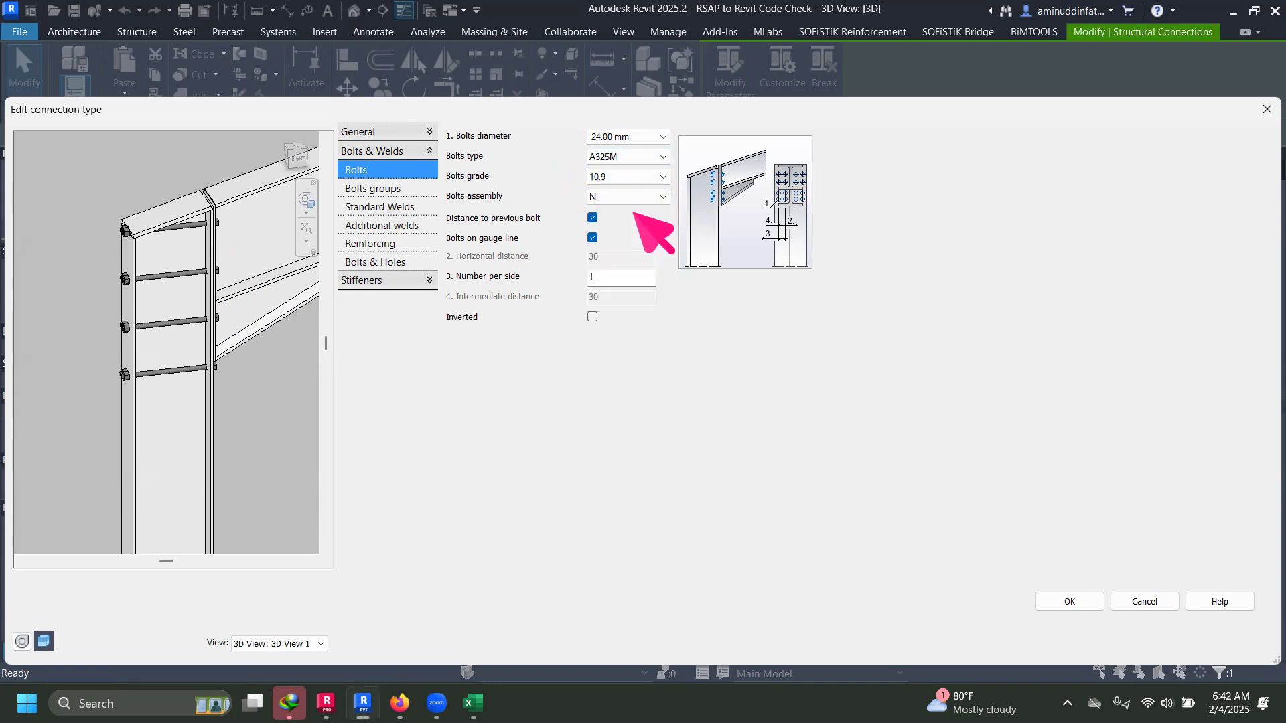
# Step: Try the NaW bolt assembly and inspect its effect on the bolts up close
pyautogui.scroll(8, 127, 301)
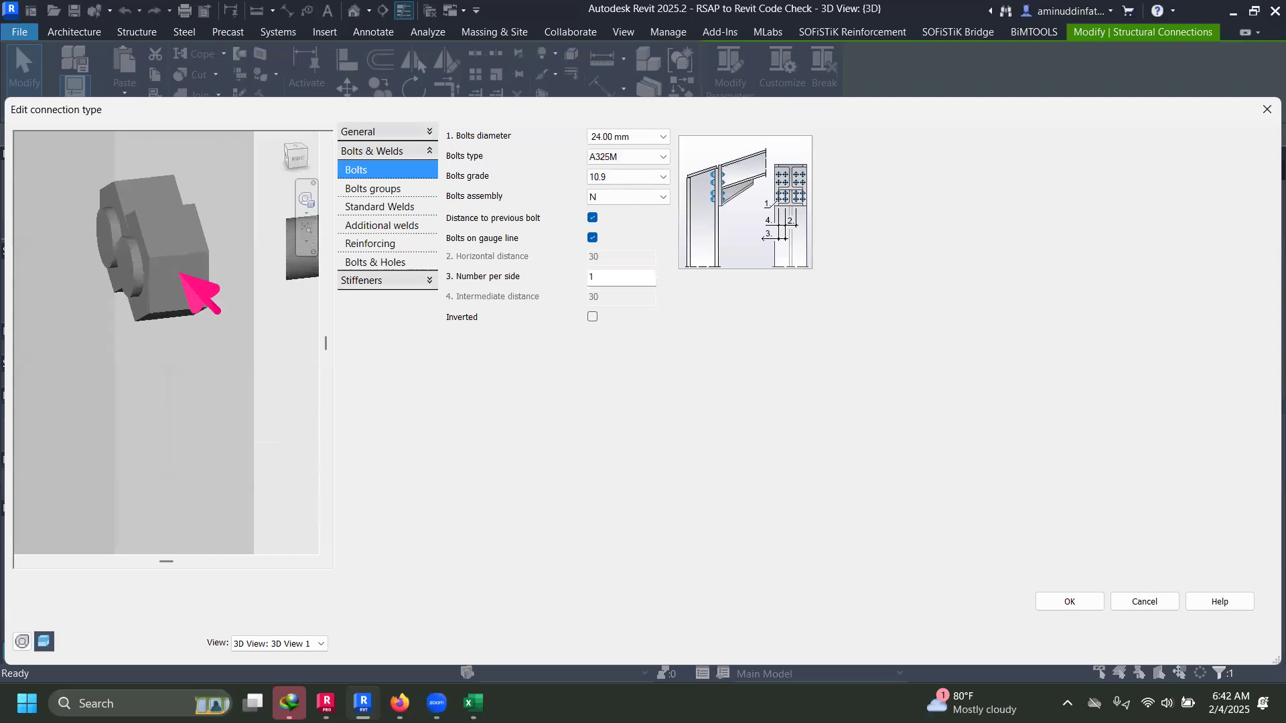
pyautogui.scroll(2, 180, 274)
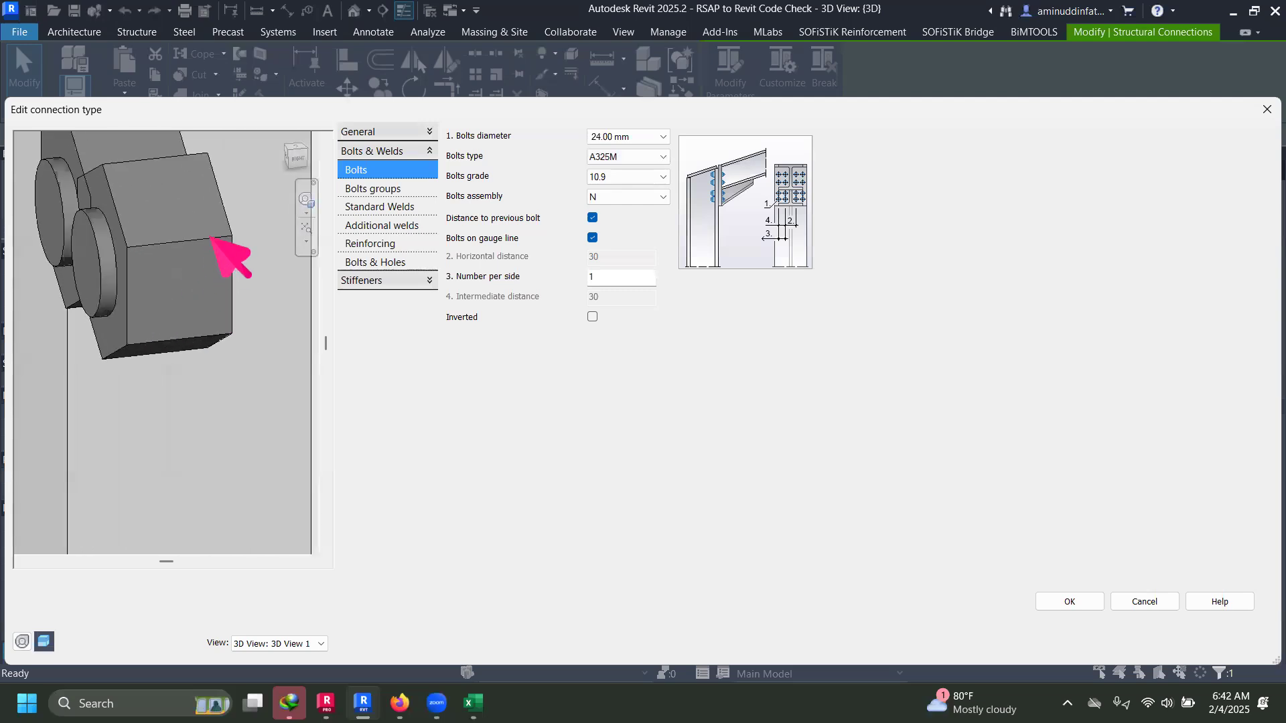
pyautogui.click(662, 196)
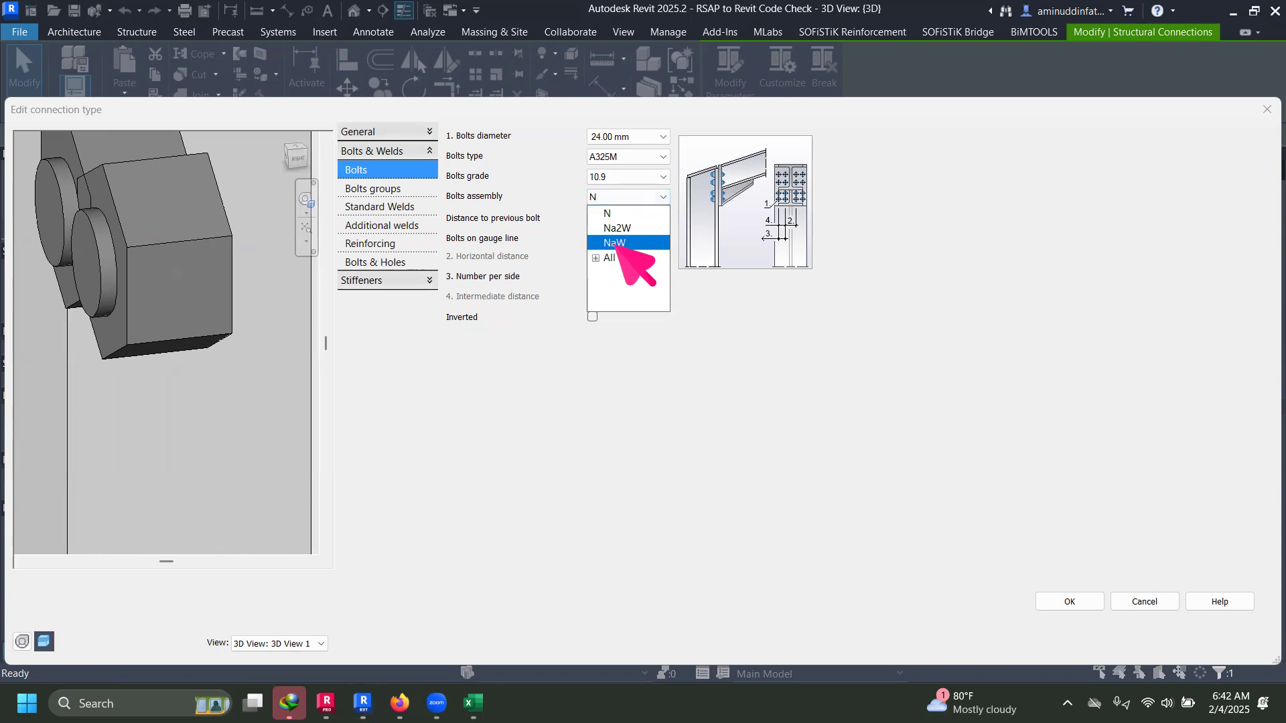
pyautogui.click(615, 242)
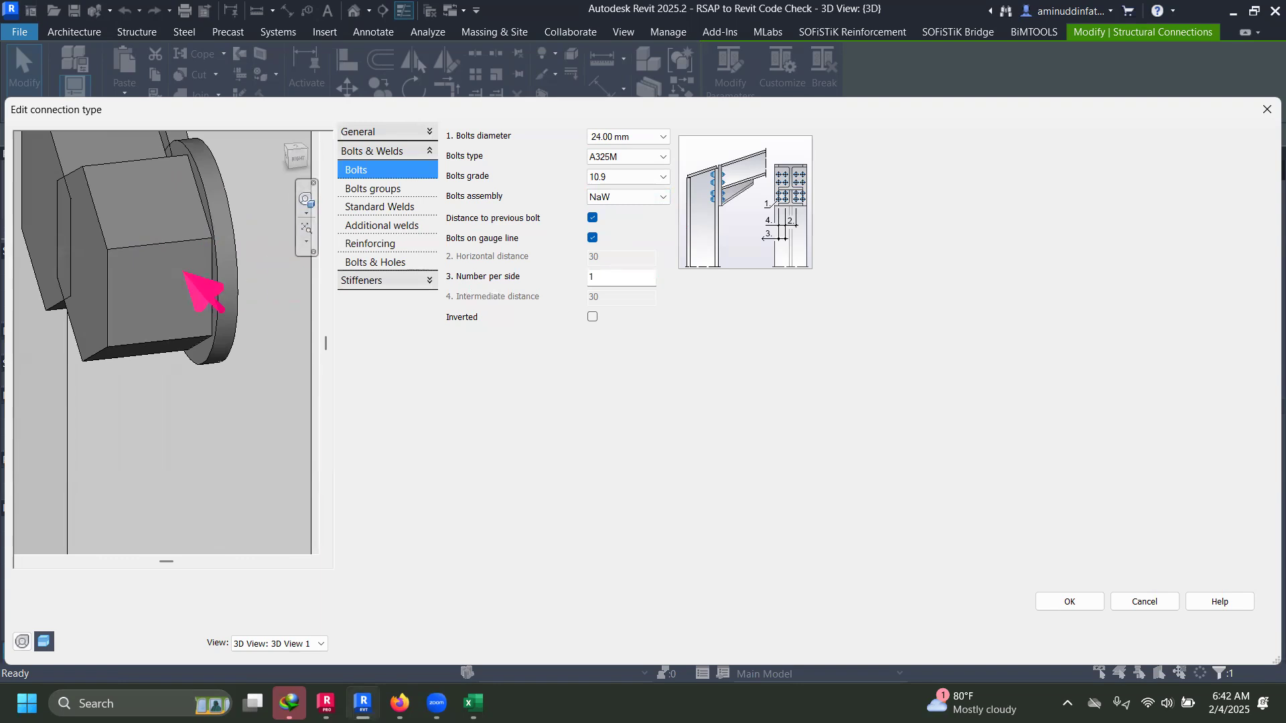
pyautogui.scroll(-3, 195, 287)
pyautogui.scroll(-5, 128, 278)
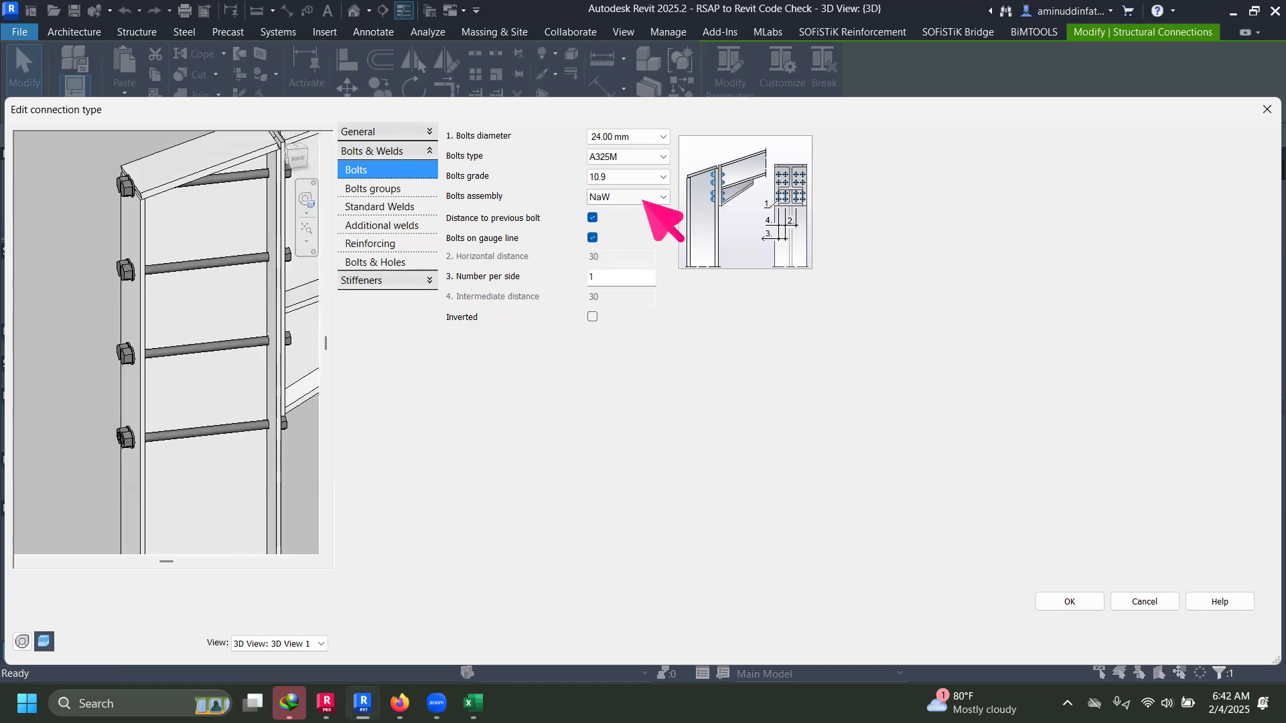
# Step: Set the bolt assembly to Na2W and zoom in on the bolts at the end plate
pyautogui.click(645, 197)
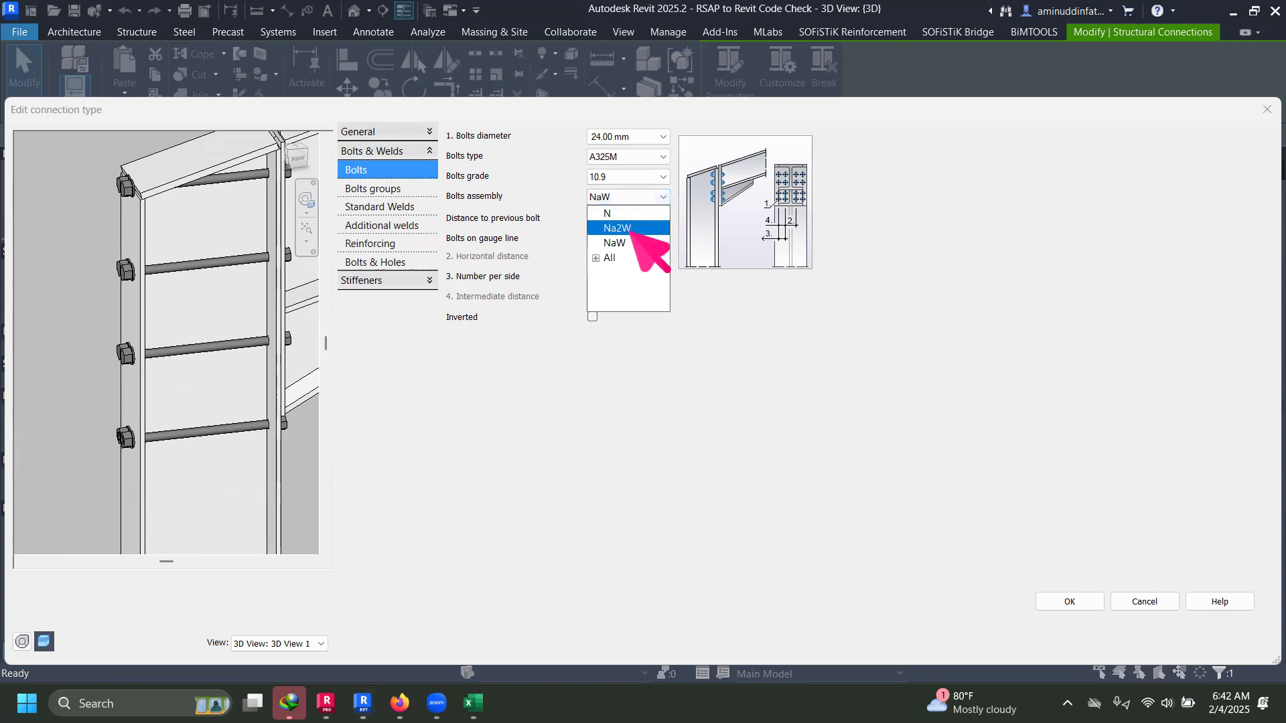
pyautogui.click(632, 229)
pyautogui.scroll(5, 287, 271)
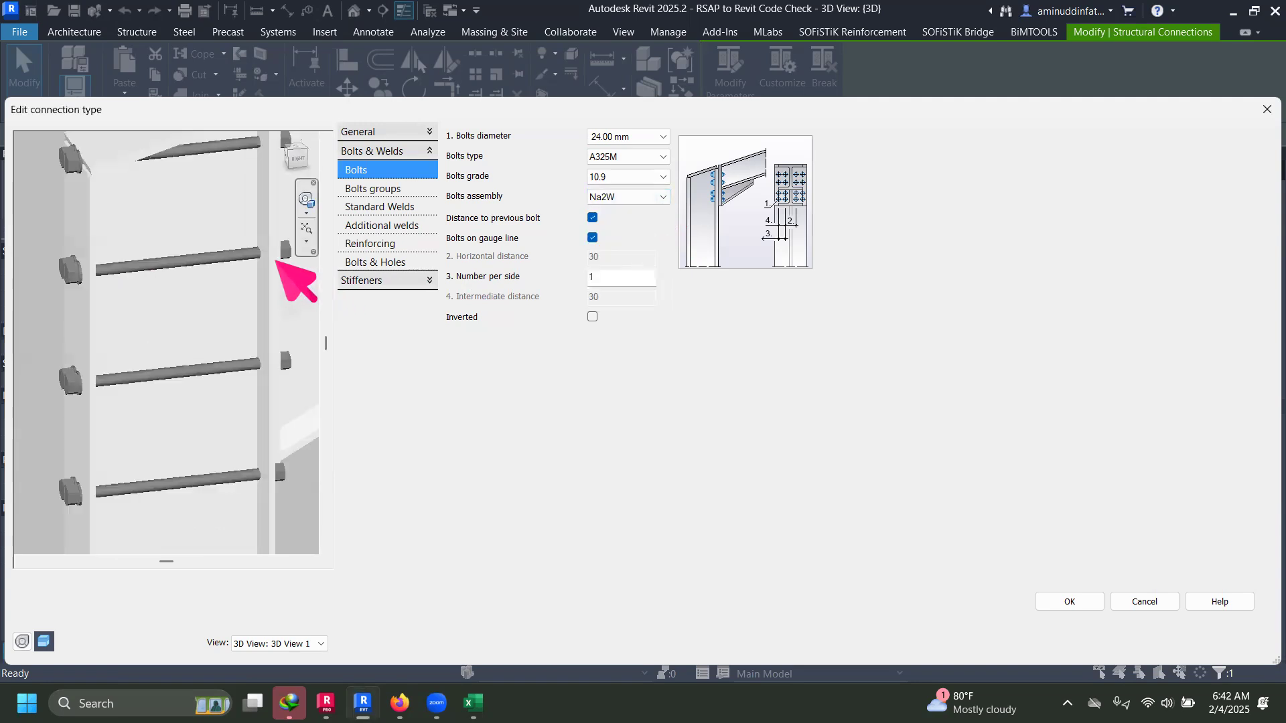
pyautogui.moveTo(287, 268); pyautogui.dragTo(201, 264, button='middle')
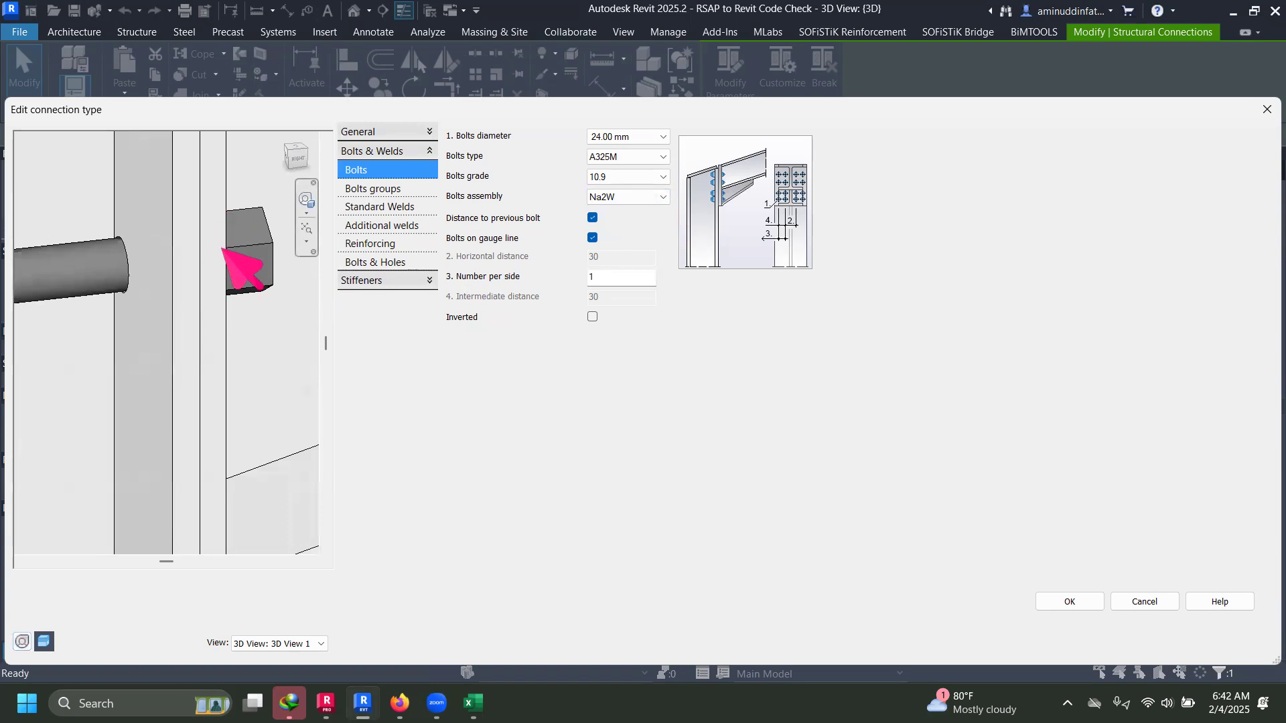
# Step: Examine the bolt heads, nuts and washers on both sides of the column flange and end plate in the preview
pyautogui.scroll(-6, 224, 248)
pyautogui.moveTo(107, 284); pyautogui.dragTo(199, 282, button='middle')
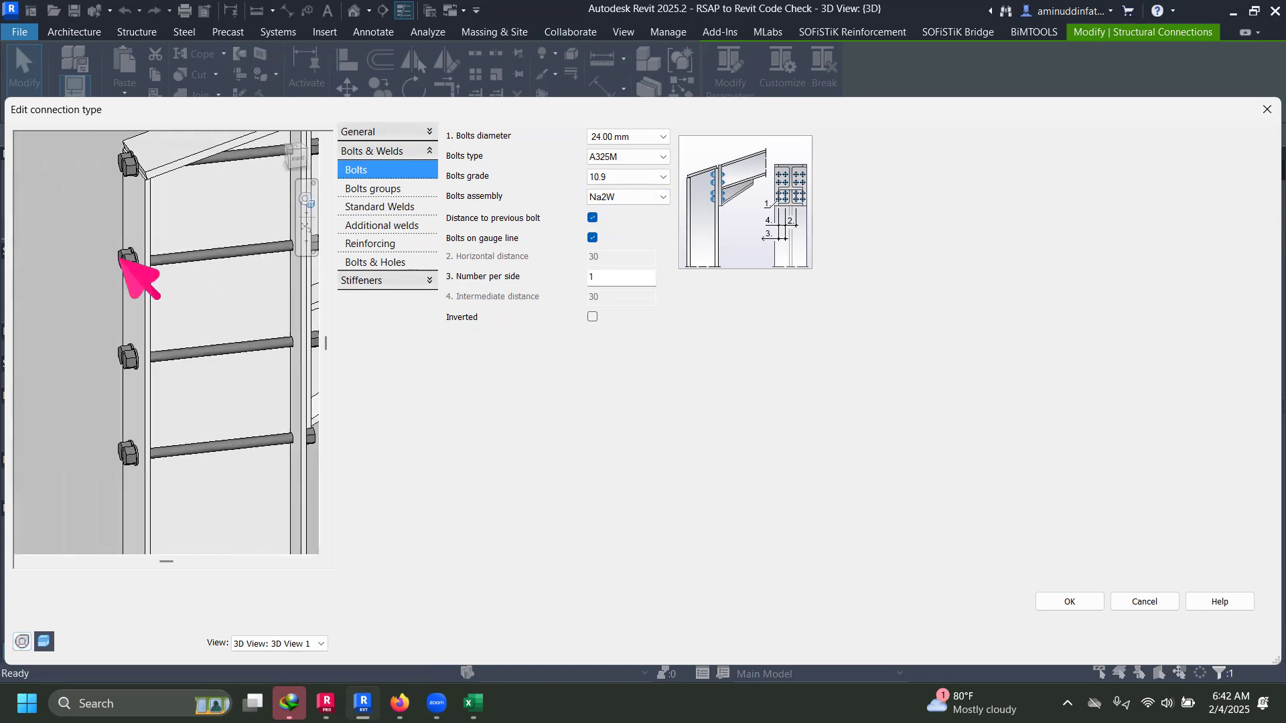
pyautogui.scroll(-4, 134, 274)
pyautogui.scroll(4, 246, 368)
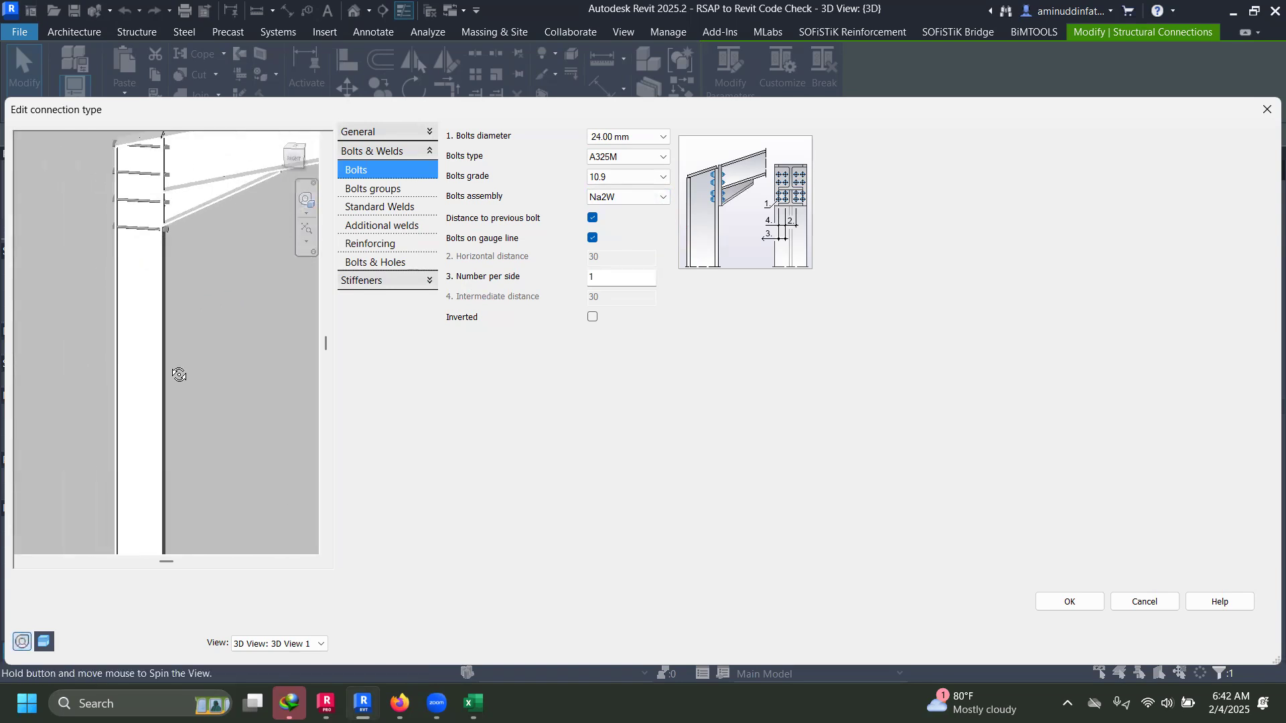
pyautogui.scroll(3, 168, 295)
pyautogui.scroll(5, 170, 315)
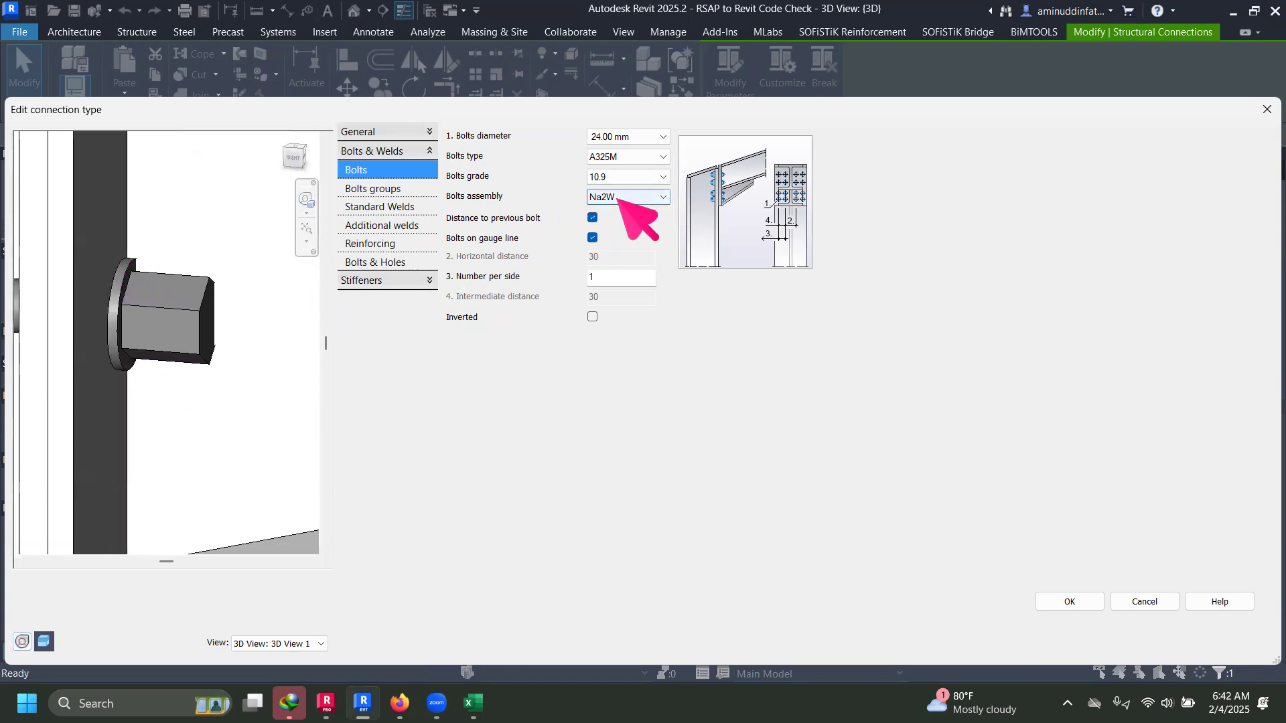
pyautogui.scroll(-2, 221, 311)
pyautogui.scroll(-8, 220, 309)
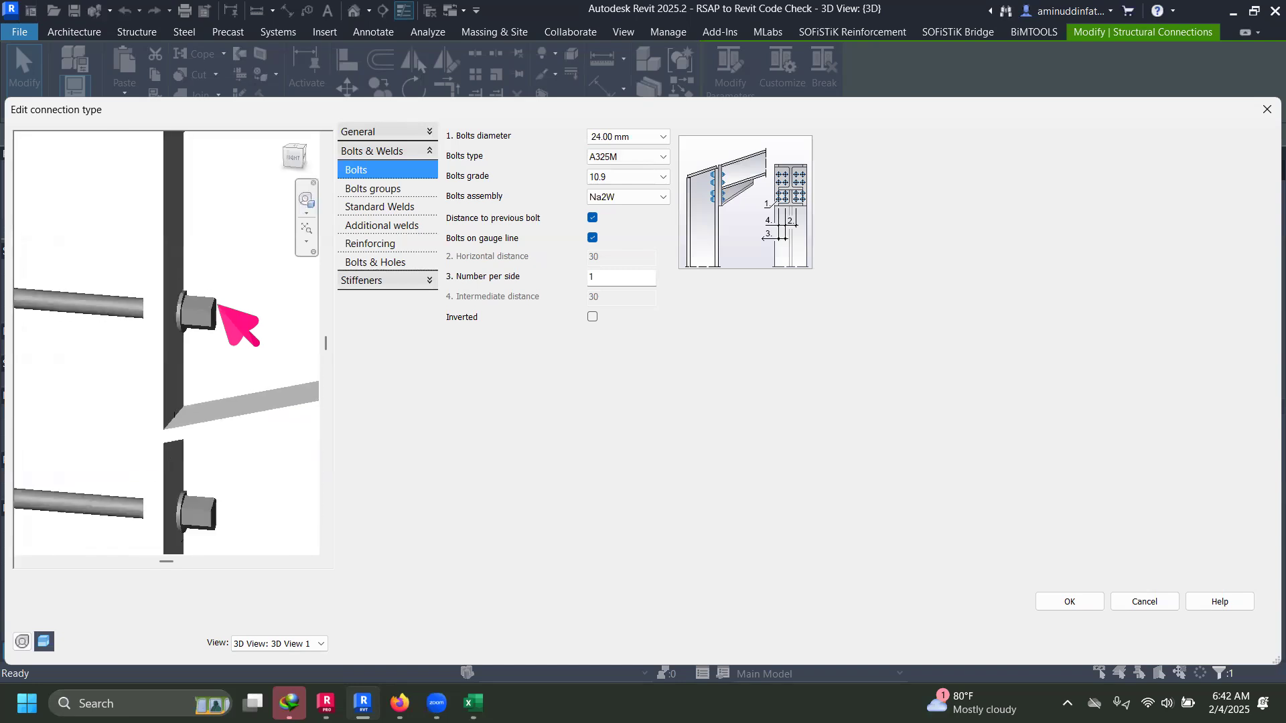
pyautogui.keyDown('shift'); pyautogui.moveTo(144, 355); pyautogui.dragTo(278, 359, button='middle'); pyautogui.keyUp('shift')
pyautogui.moveTo(210, 402); pyautogui.dragTo(104, 326, button='middle')
pyautogui.keyDown('shift'); pyautogui.moveTo(166, 422); pyautogui.dragTo(201, 404, button='middle'); pyautogui.keyUp('shift')
pyautogui.scroll(3, 231, 360)
pyautogui.scroll(5, 235, 361)
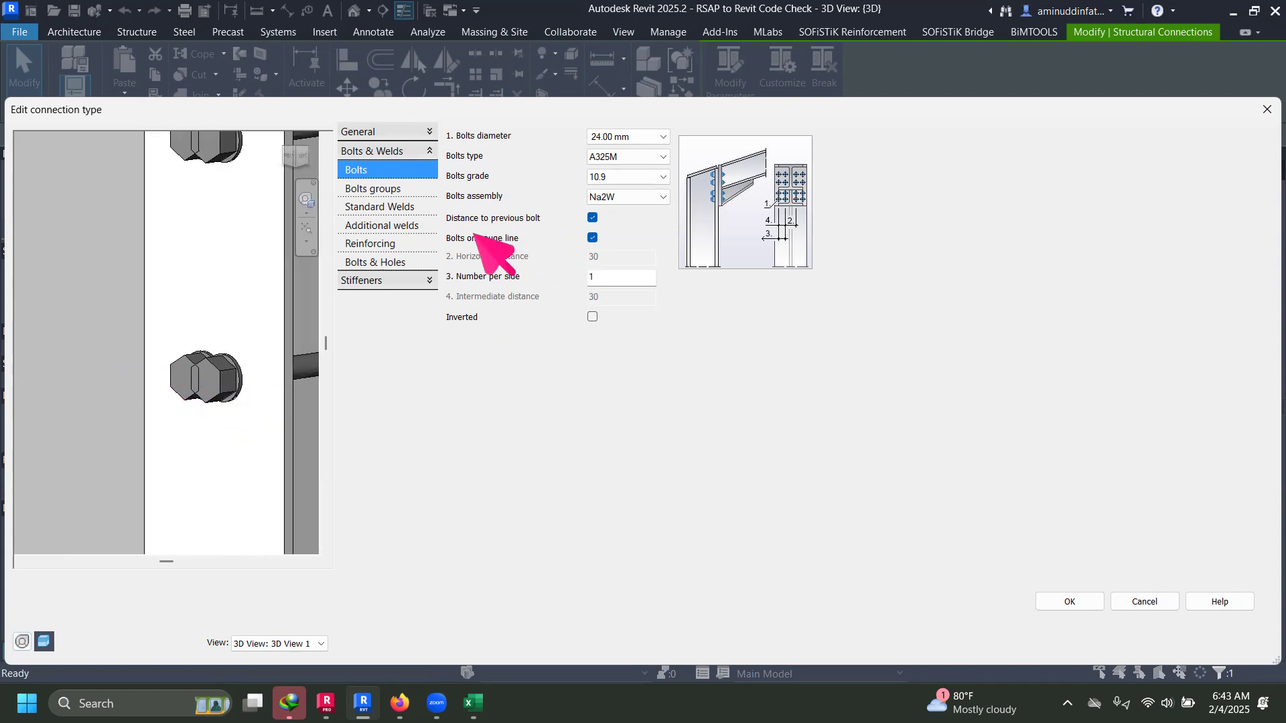
# Step: Turn off Bolts on gauge line, set the horizontal distance to 75, and check the bolt positions in the preview
pyautogui.click(592, 237)
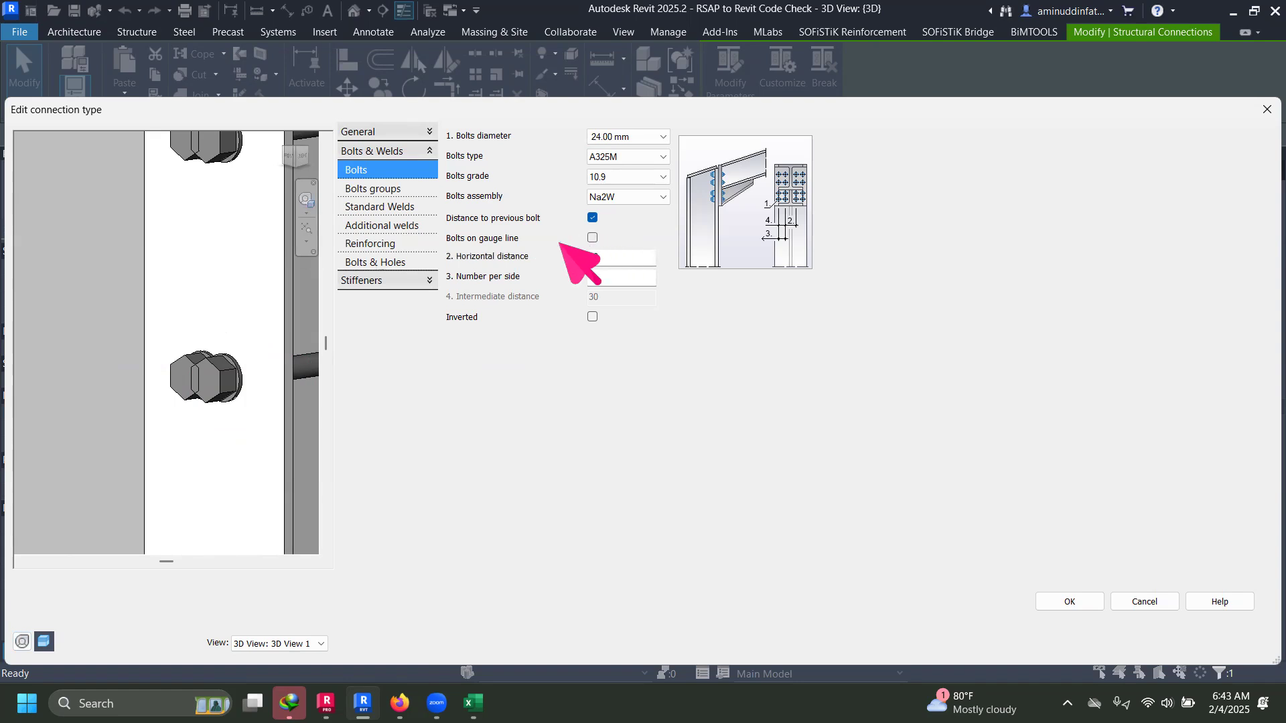
pyautogui.press('Tab')
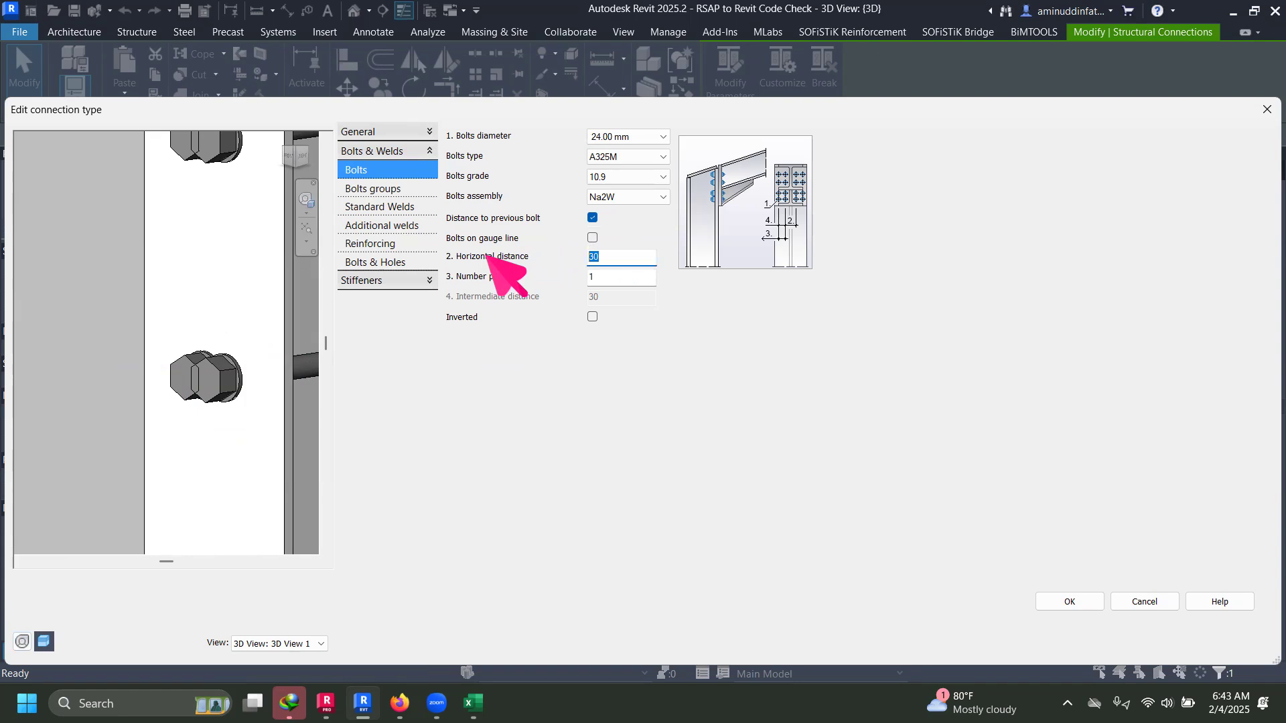
pyautogui.write('75')
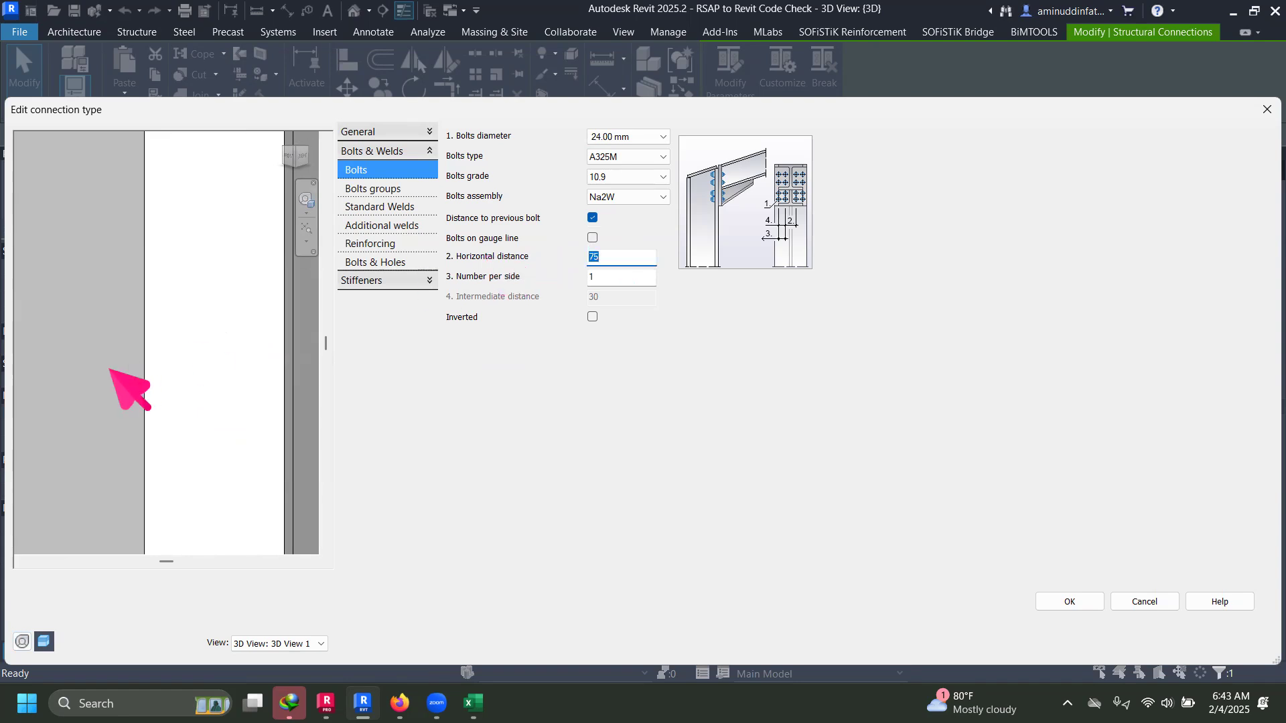
pyautogui.scroll(-3, 134, 360)
pyautogui.keyDown('shift'); pyautogui.moveTo(188, 350); pyautogui.dragTo(204, 328, button='middle'); pyautogui.keyUp('shift')
pyautogui.moveTo(179, 357); pyautogui.dragTo(75, 455, button='middle')
pyautogui.scroll(2, 213, 201)
pyautogui.scroll(2, 176, 263)
pyautogui.scroll(2, 176, 262)
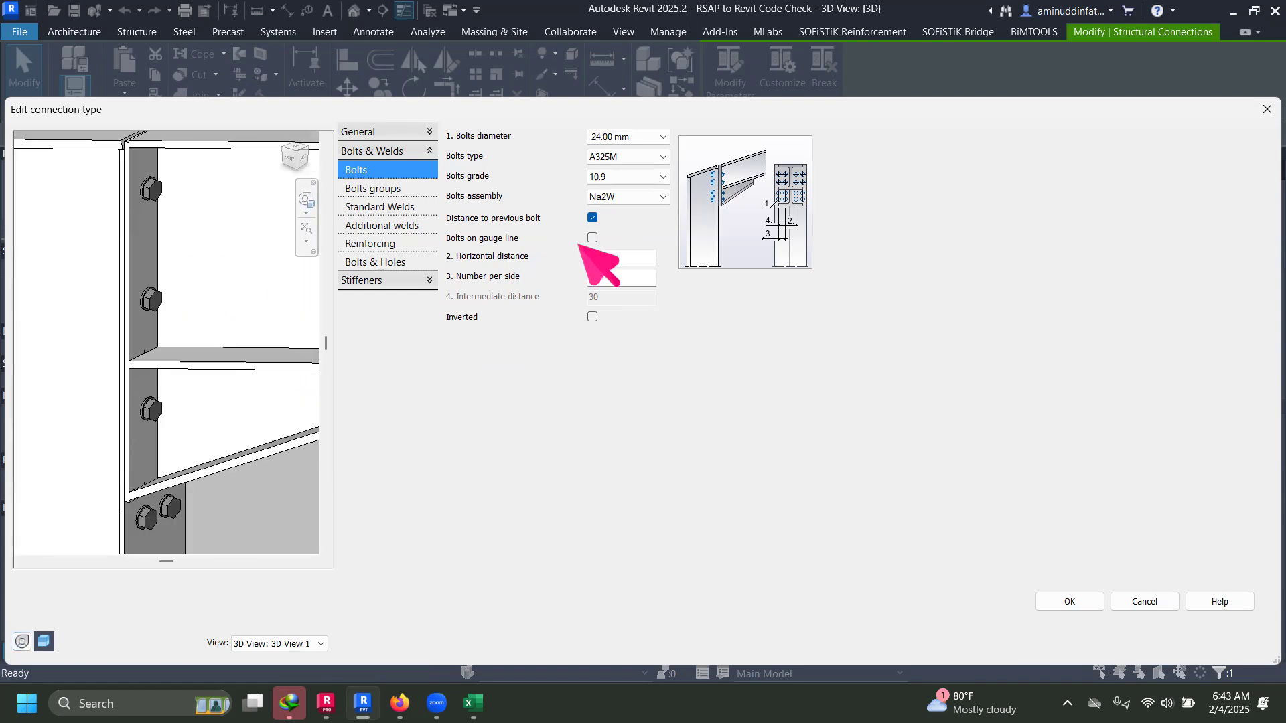
# Step: Set the horizontal bolt distance to 100
pyautogui.write('10')
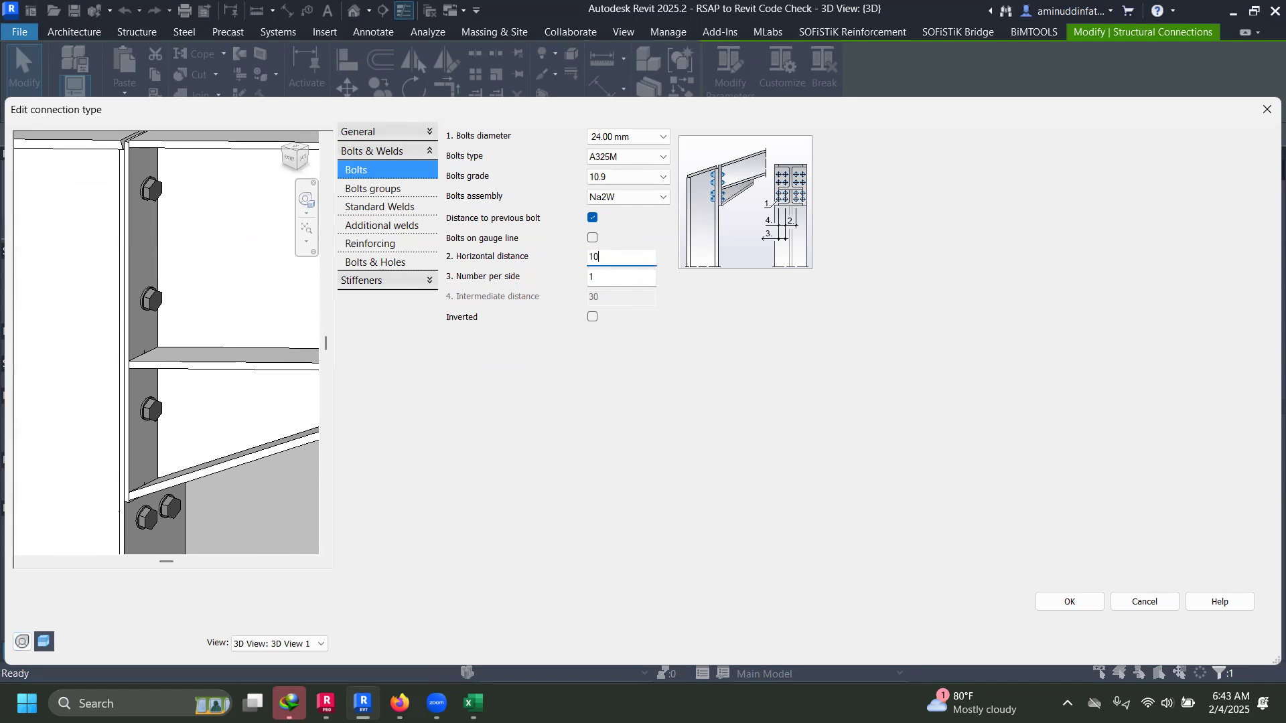
pyautogui.write('0')
pyautogui.press('Return')
pyautogui.scroll(-4, 172, 244)
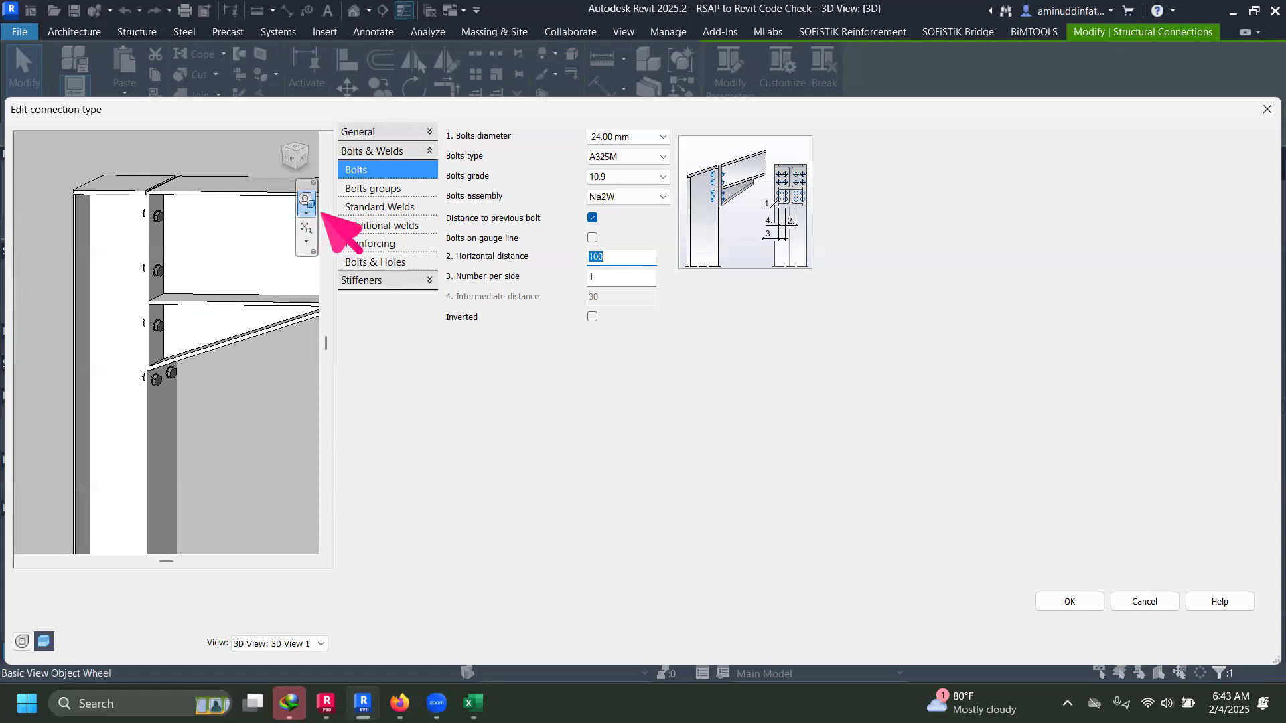
# Step: Open the bolt group settings and show the knee connection's bolts up close in the right side view
pyautogui.click(373, 189)
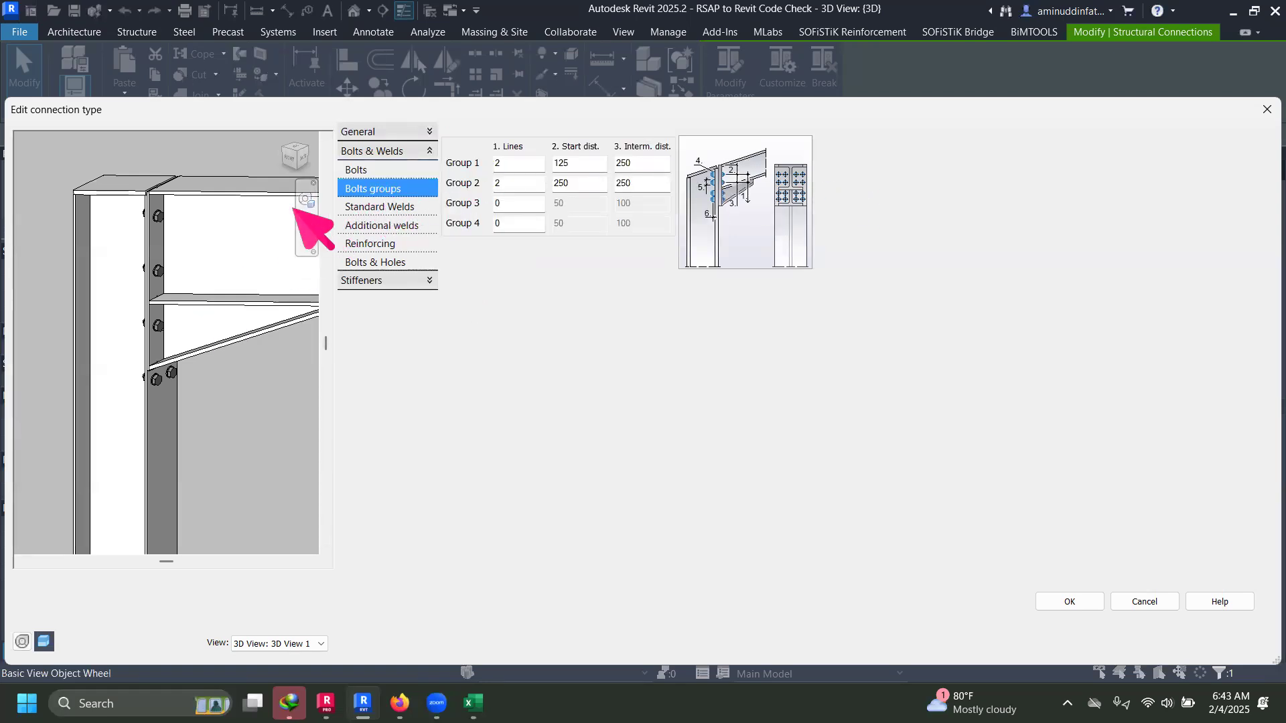
pyautogui.click(300, 161)
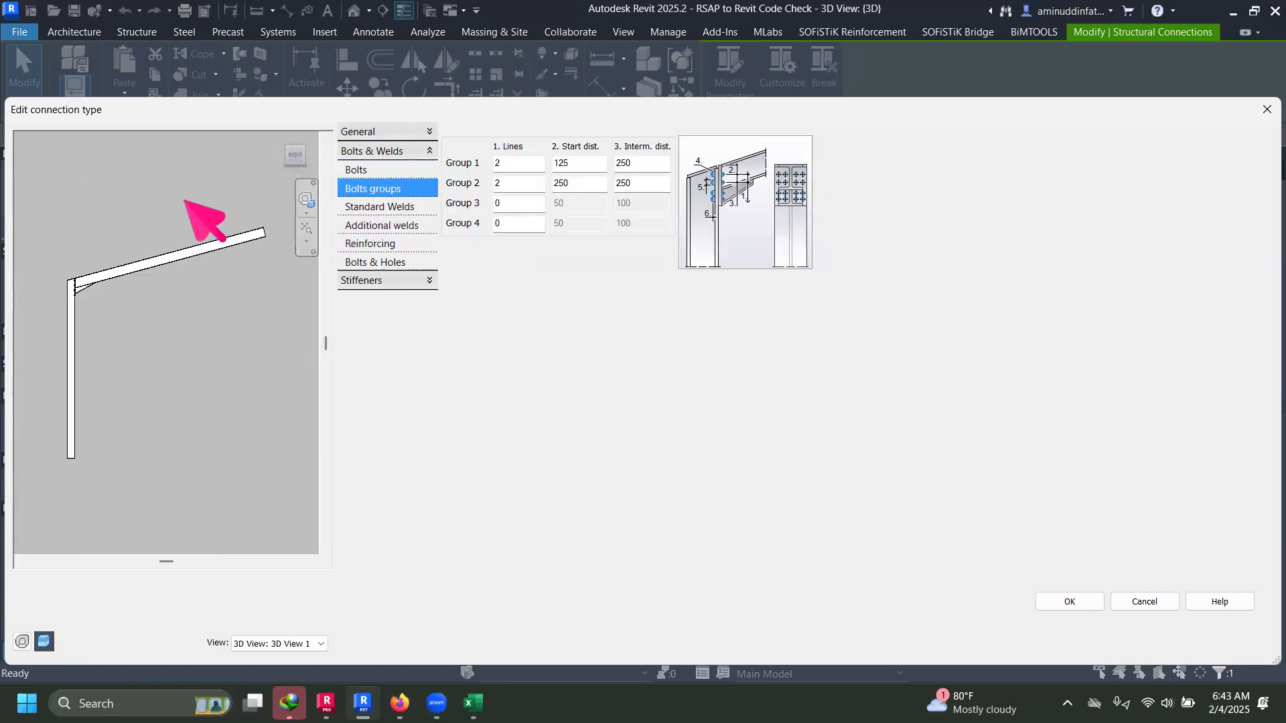
pyautogui.scroll(4, 80, 302)
pyautogui.scroll(4, 116, 280)
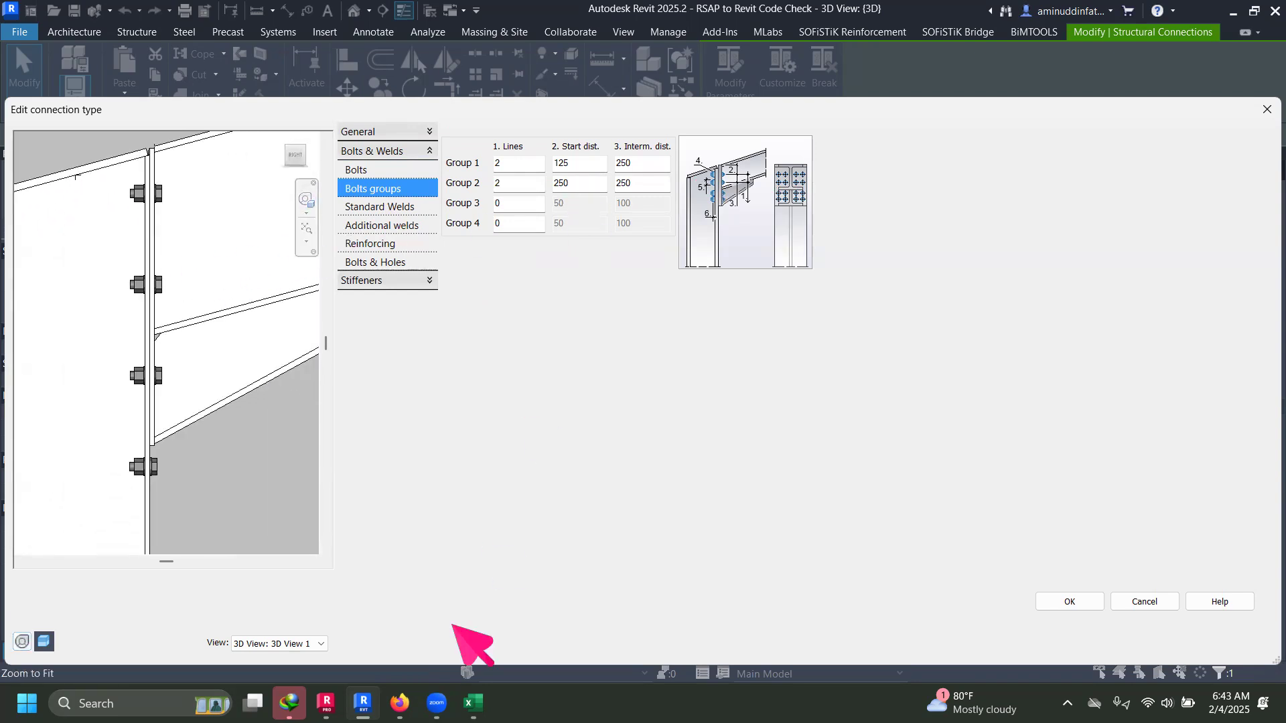
# Step: Switch to the Excel workbook and calculate 1.5 times the bolt diameter in F8 with =1.5*G6
pyautogui.click(472, 703)
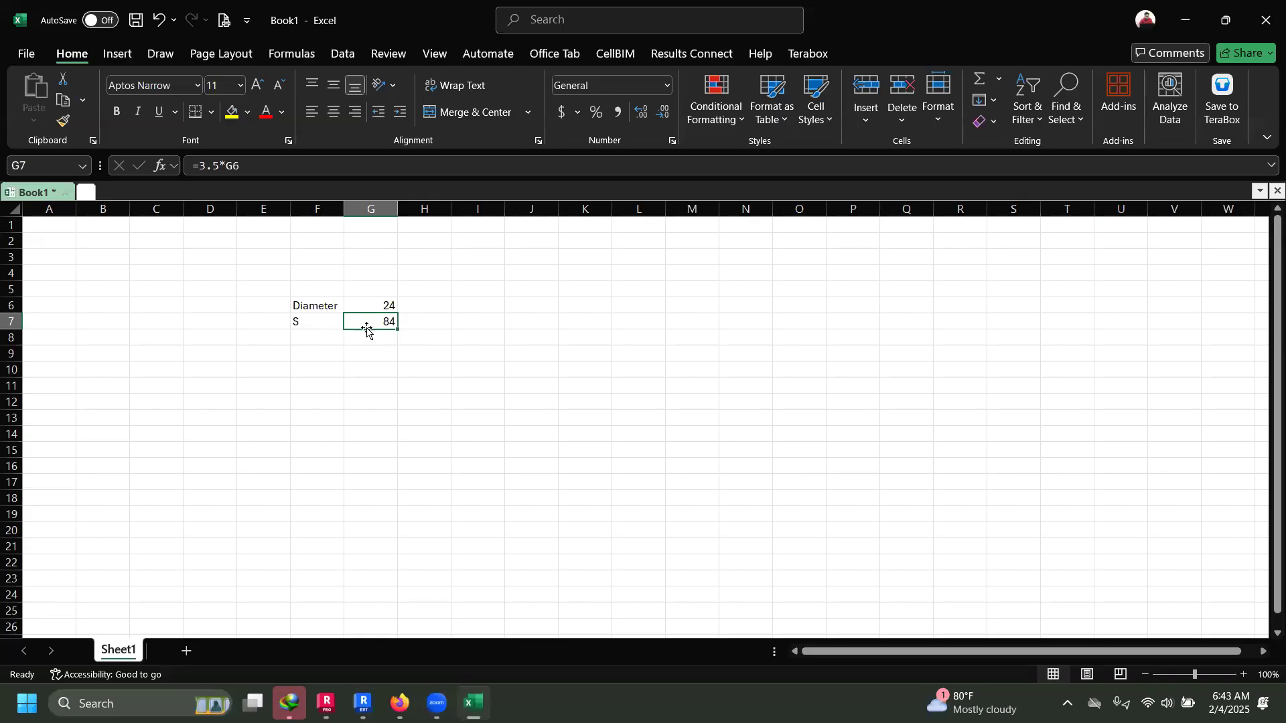
pyautogui.click(306, 339)
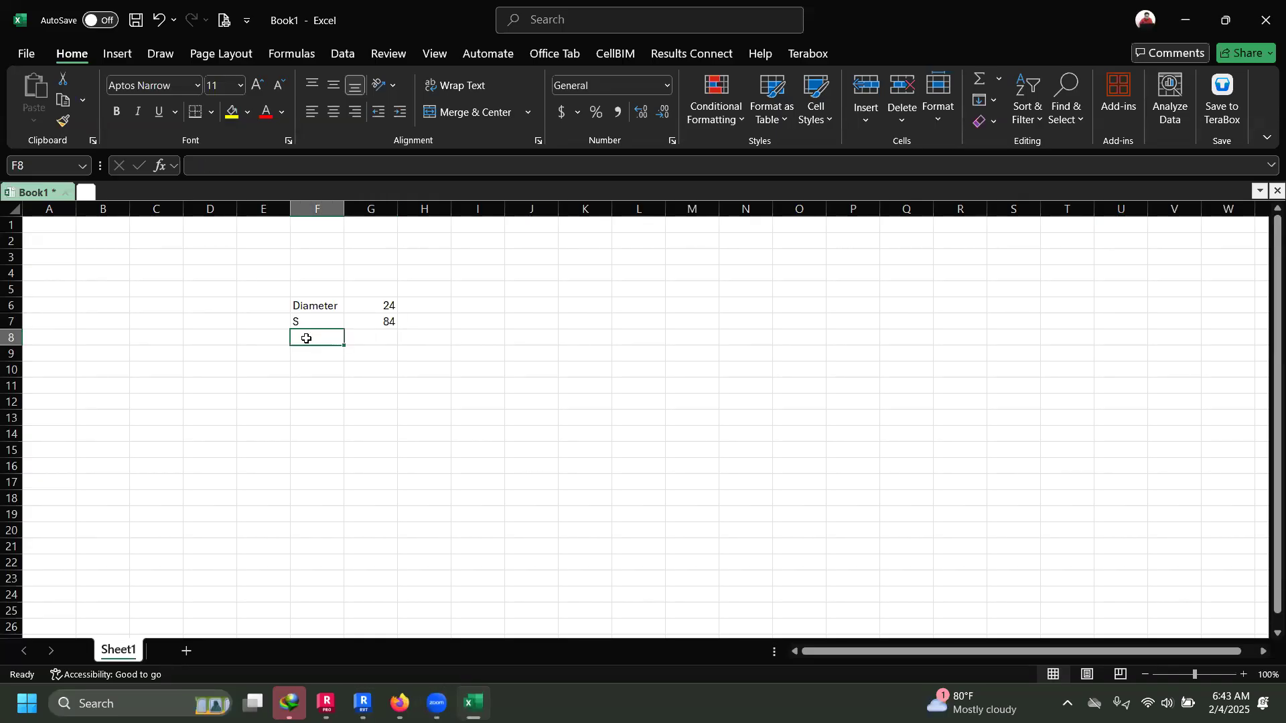
pyautogui.write('=')
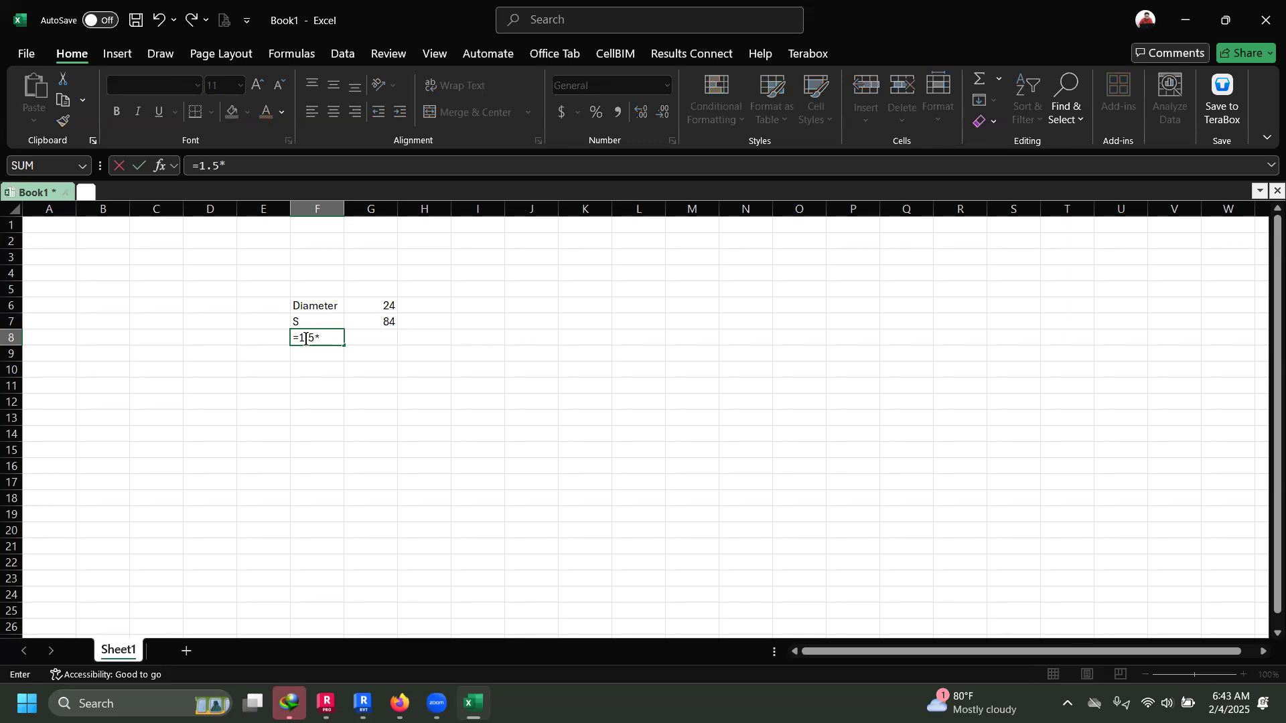
pyautogui.write('1.5*')
pyautogui.click(376, 307)
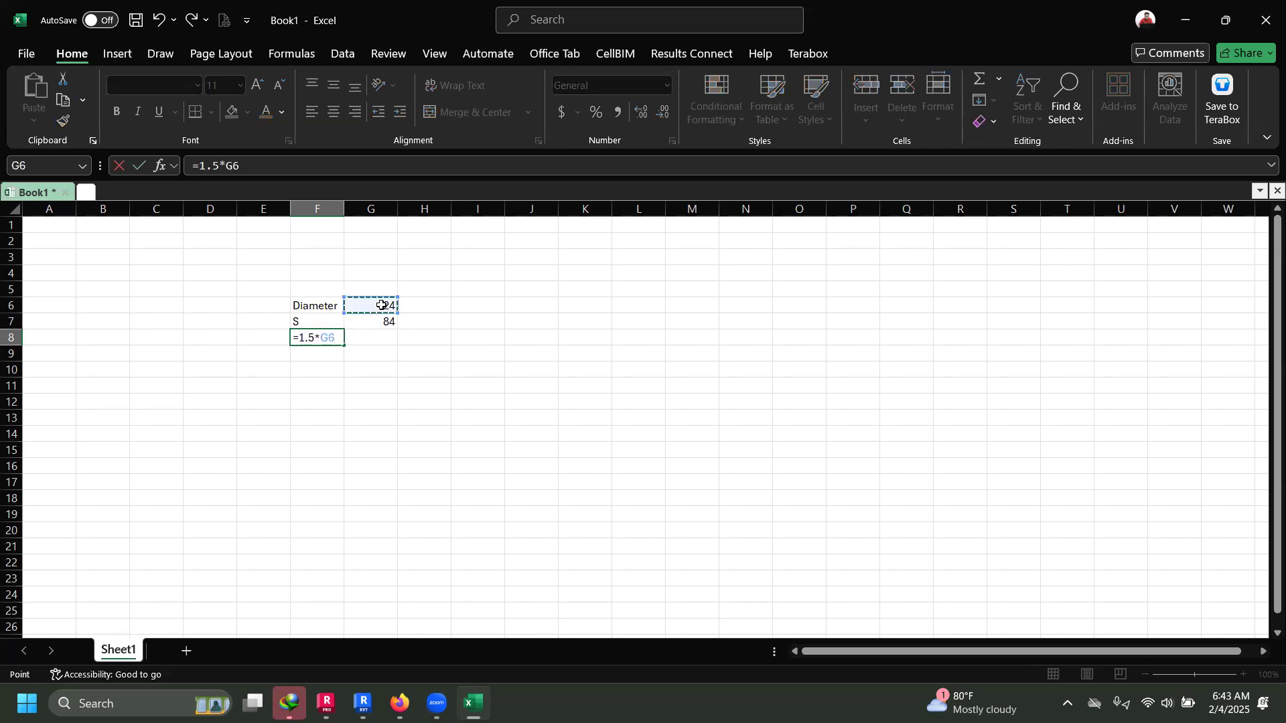
pyautogui.press('Return')
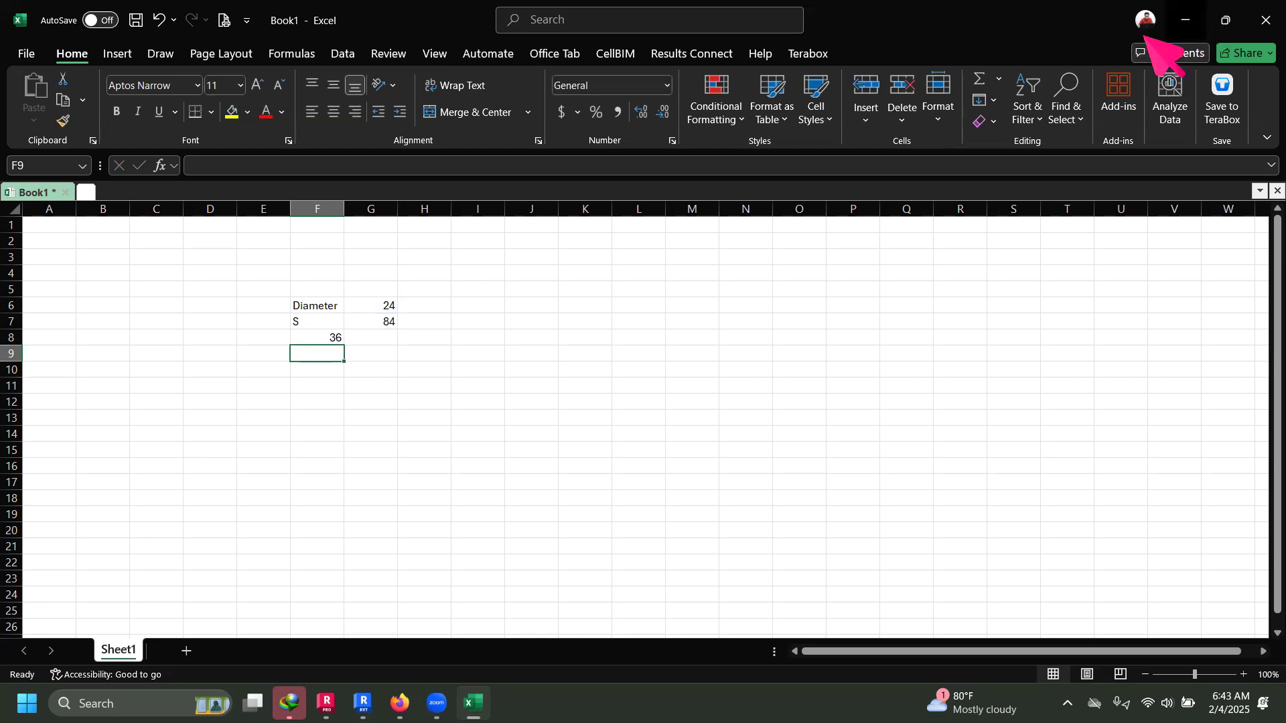
# Step: Return to Revit's bolt group settings, try a Group 1 start distance of 50, and set it to 75 instead
pyautogui.click(1185, 19)
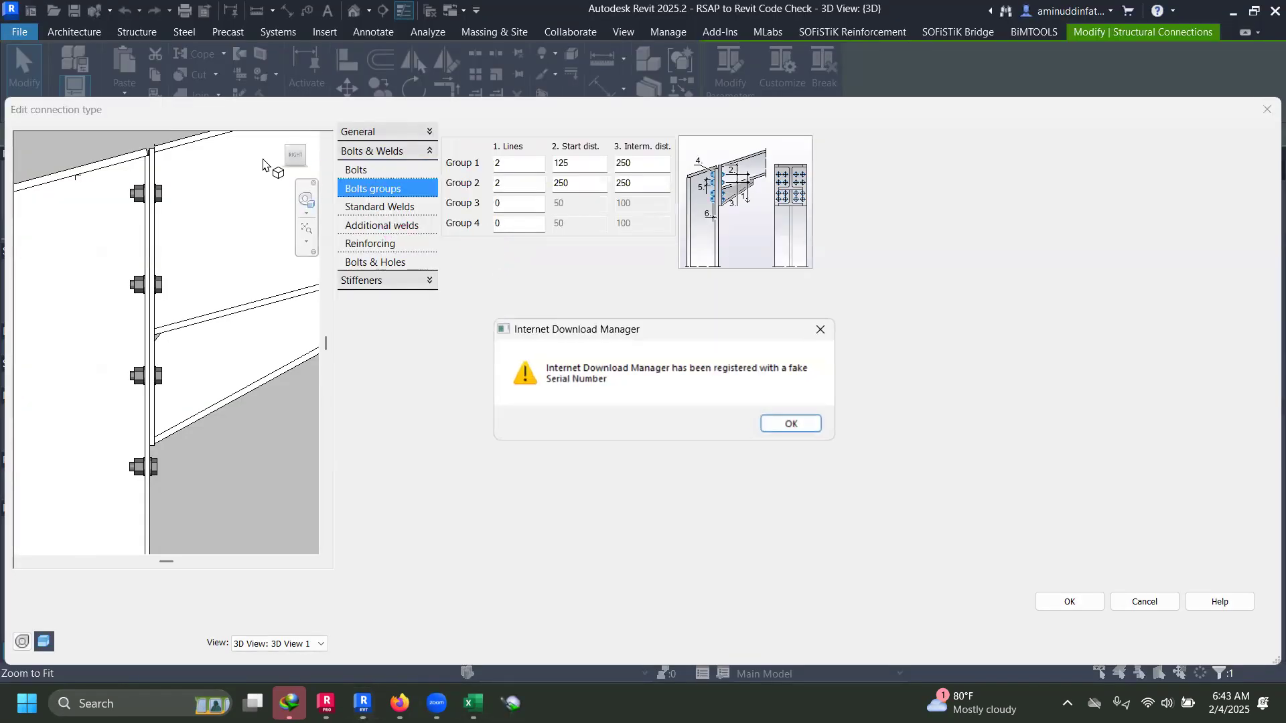
pyautogui.press('Return')
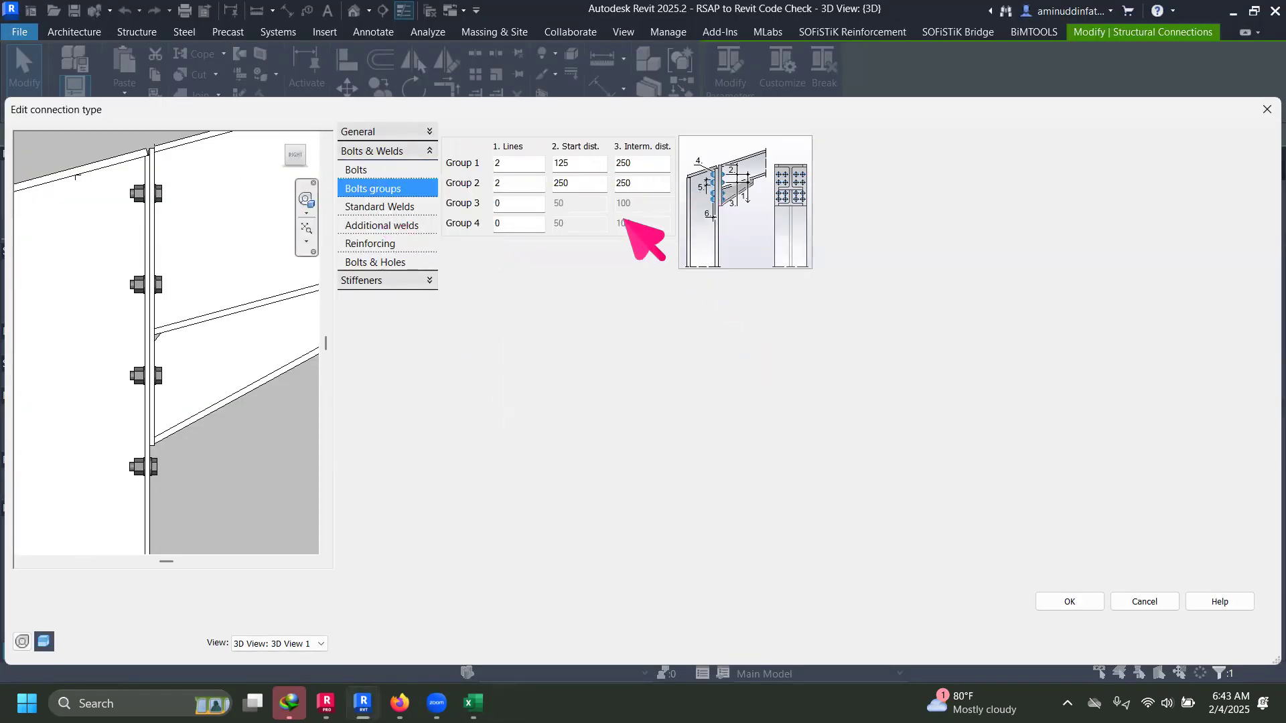
pyautogui.click(576, 163)
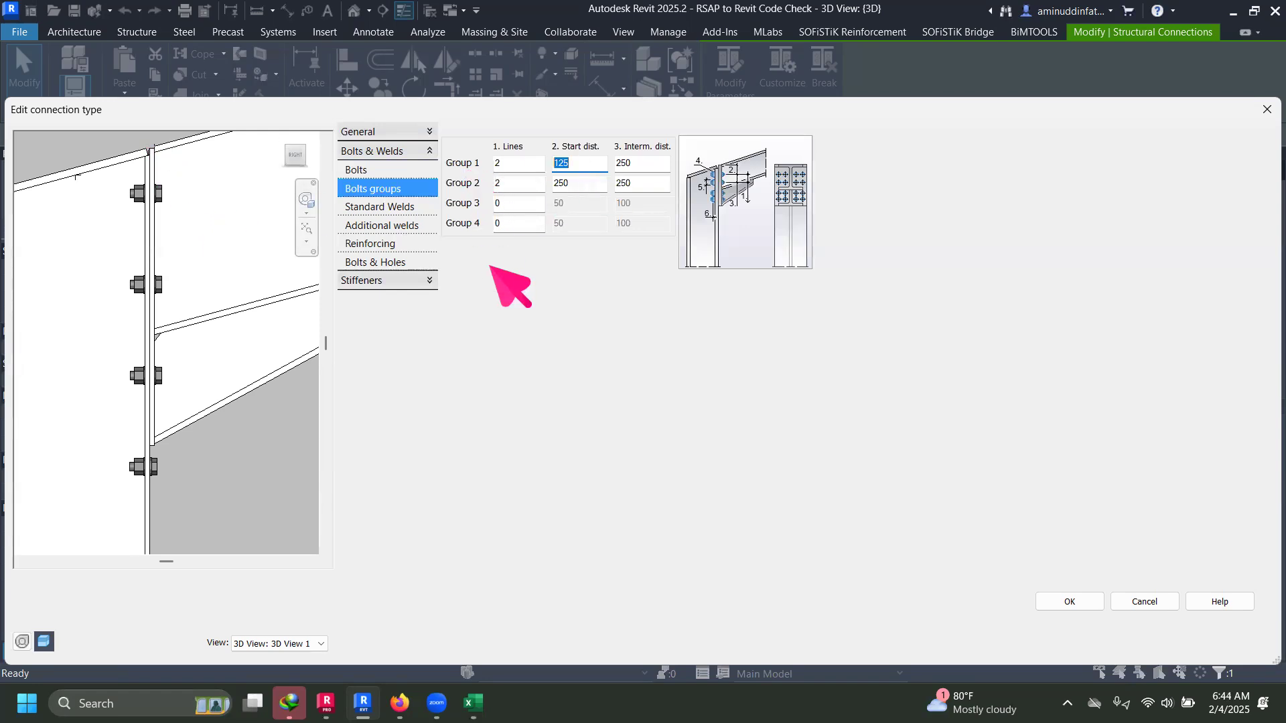
pyautogui.write('50')
pyautogui.press('Return')
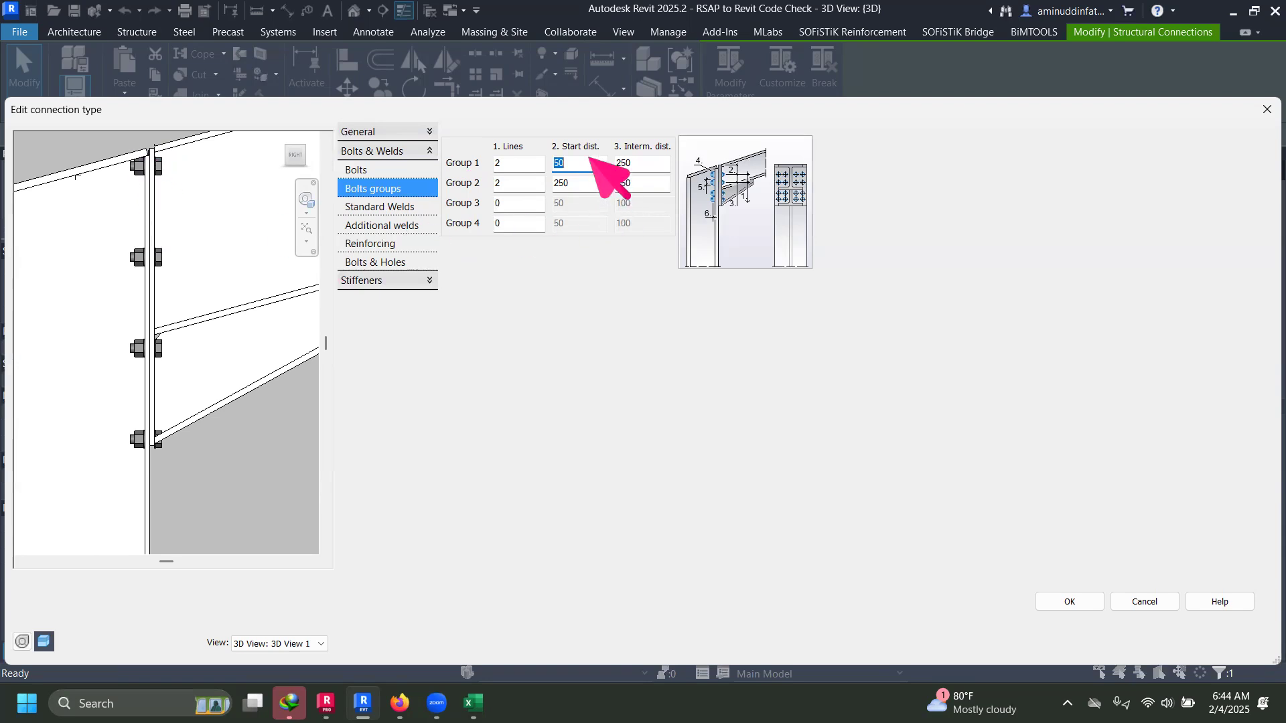
pyautogui.write('75')
pyautogui.press('Return')
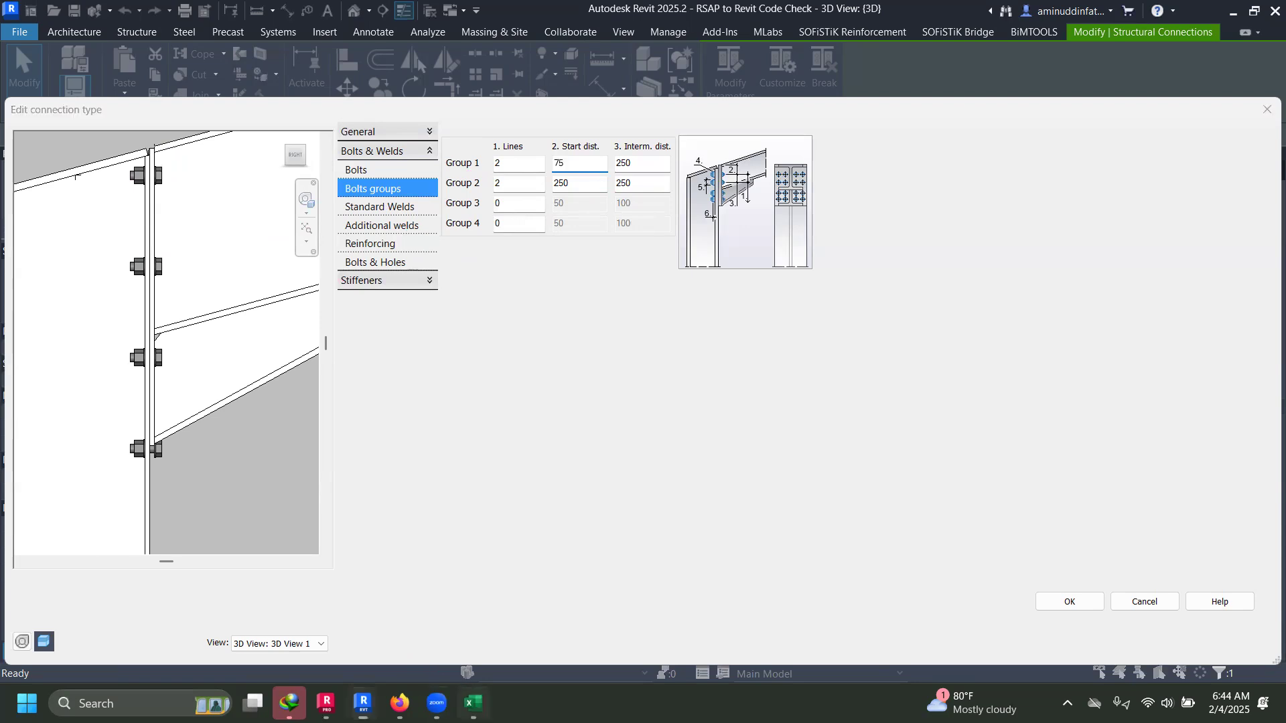
# Step: Check the calculated bolt spacing in cell G7 in Excel and set Group 1's intermediate distance to 80 in Revit
pyautogui.hotkey('alt', 'Tab')
pyautogui.click(383, 322)
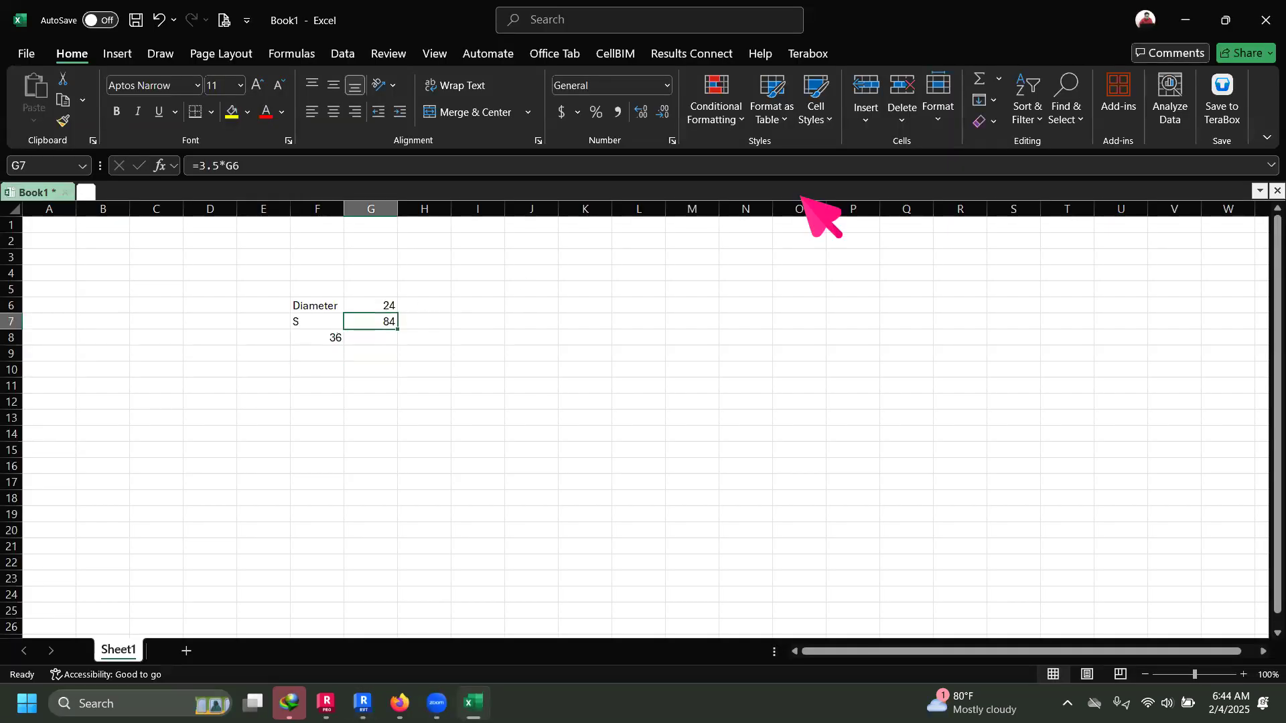
pyautogui.click(1185, 20)
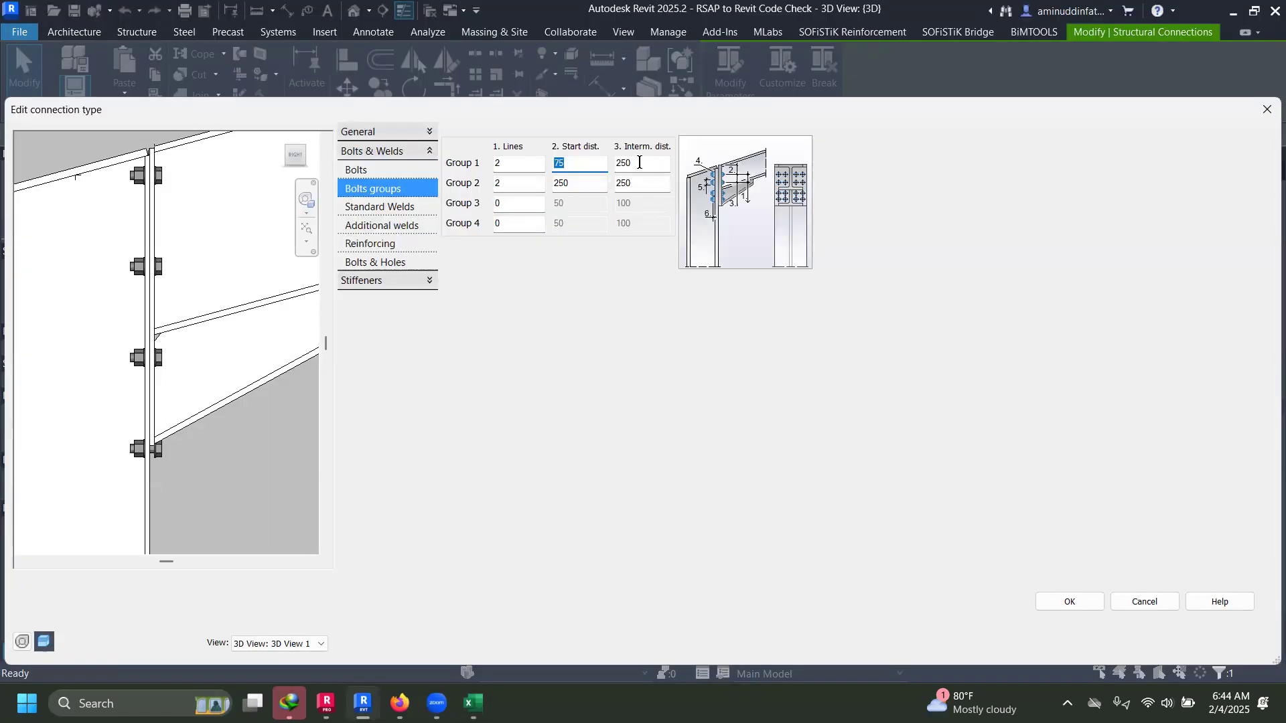
pyautogui.write('80')
pyautogui.press('Return')
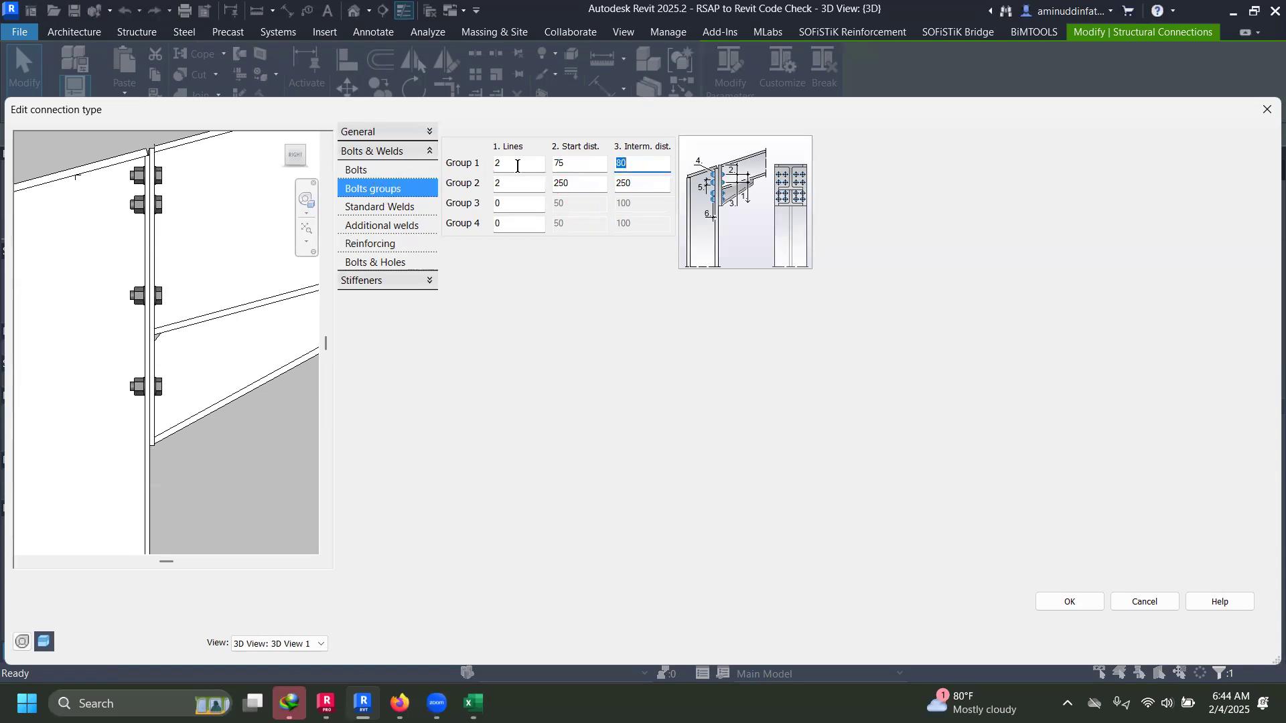
# Step: Set Group 1's number of bolt lines to 5, trying 6 lines for comparison before returning to 5
pyautogui.write('5')
pyautogui.press('Return')
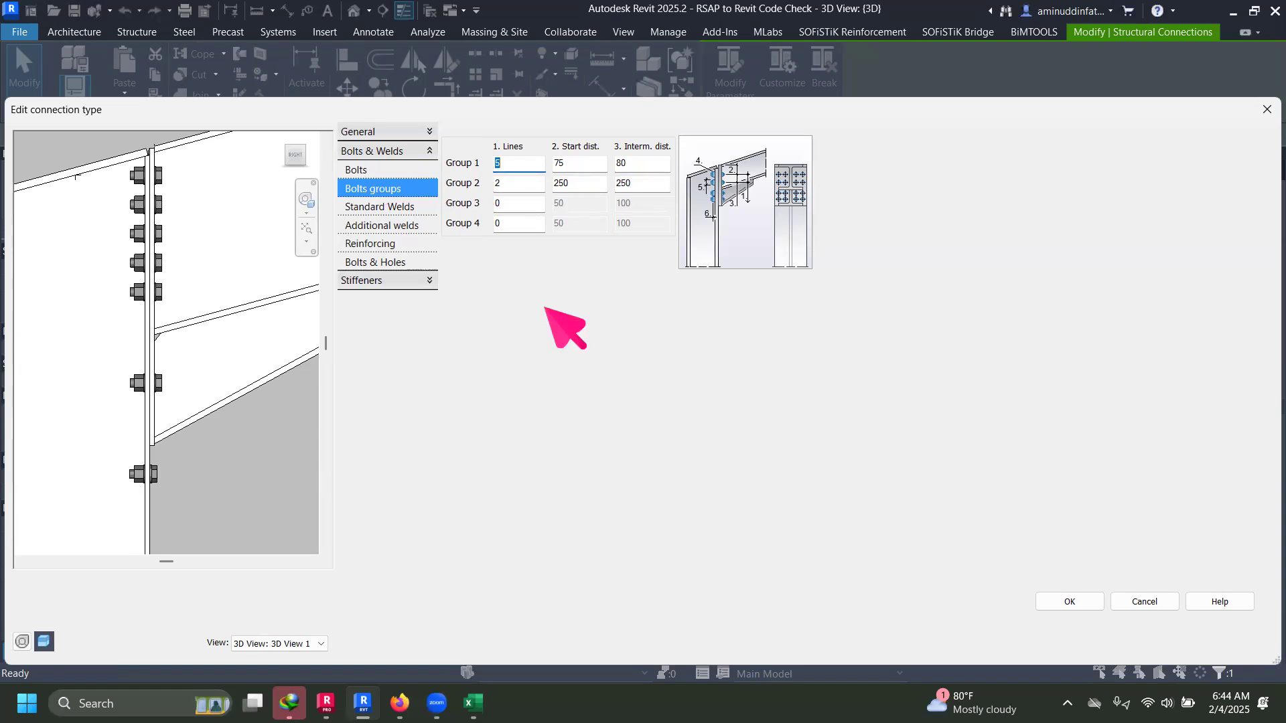
pyautogui.write('6')
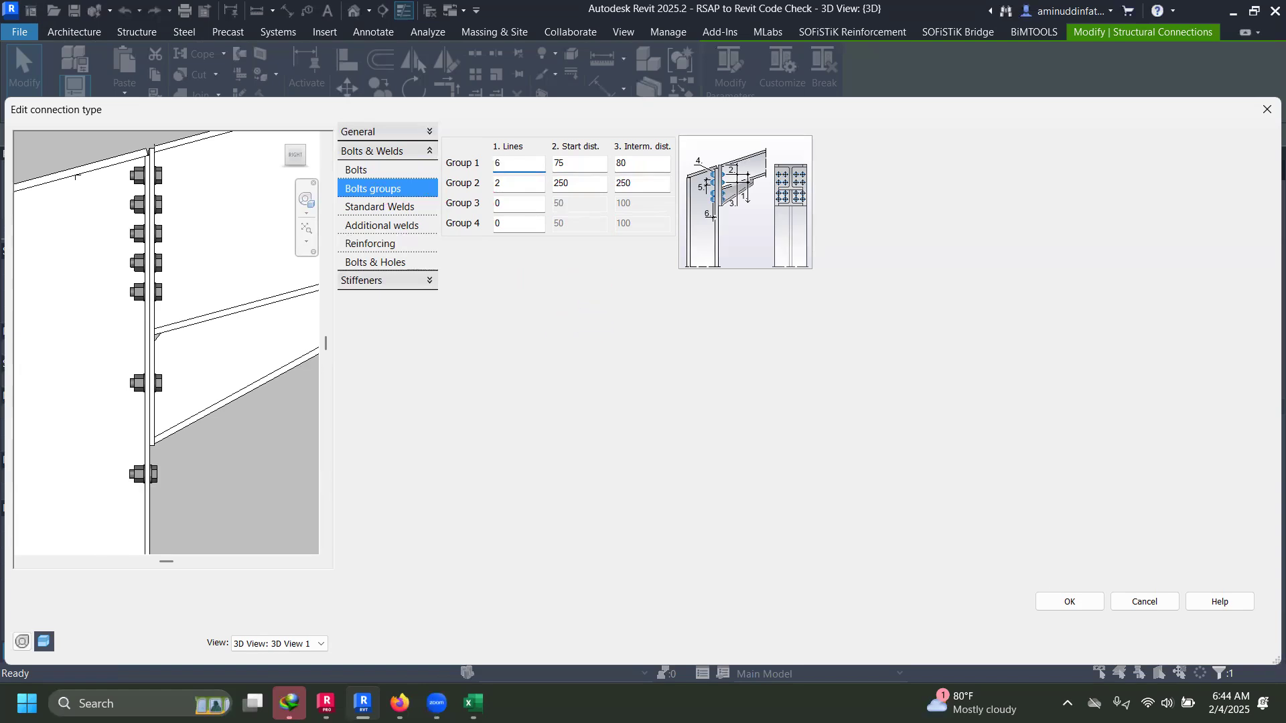
pyautogui.press('Return')
pyautogui.write('5')
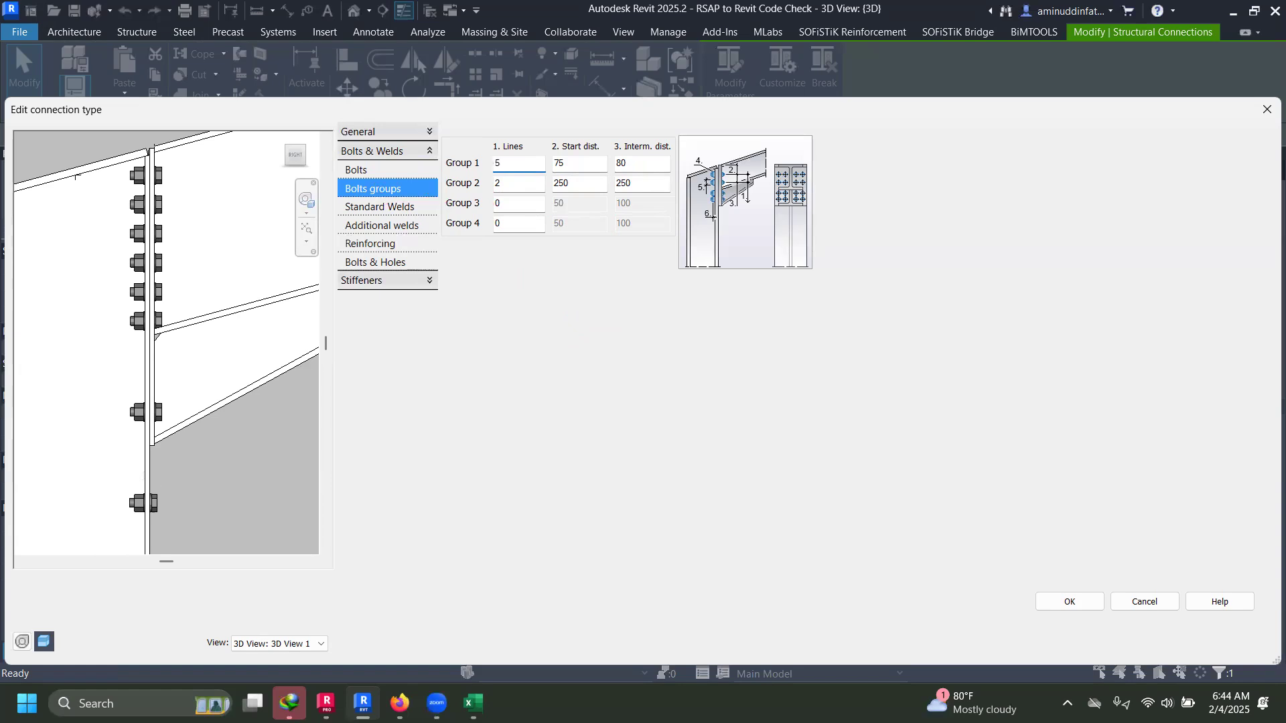
pyautogui.press('Return')
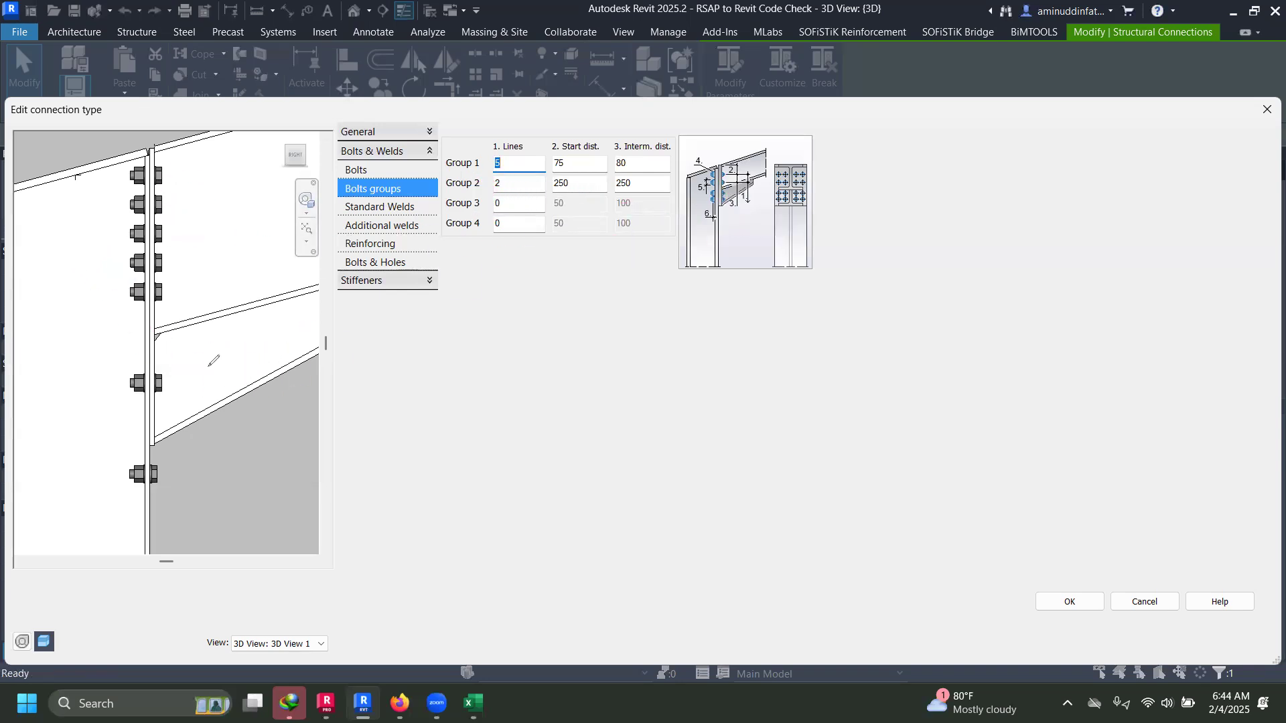
pyautogui.moveTo(205, 385); pyautogui.dragTo(247, 407)
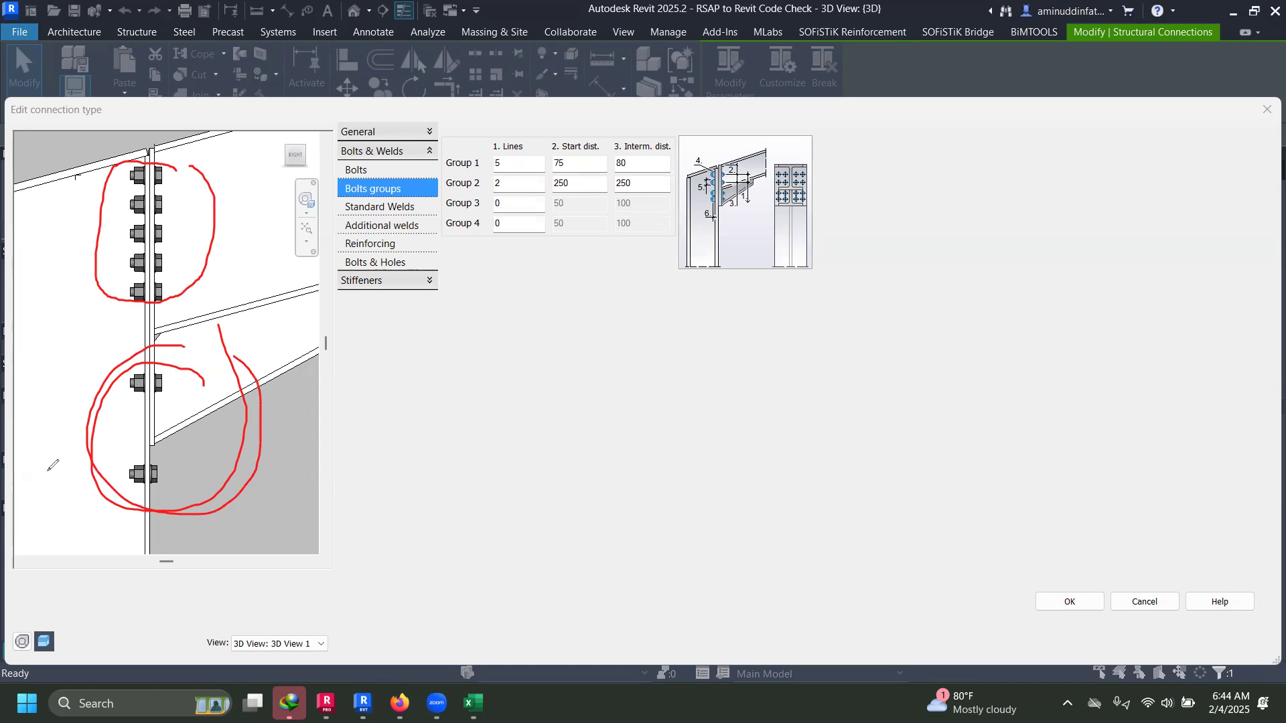
pyautogui.press('Escape')
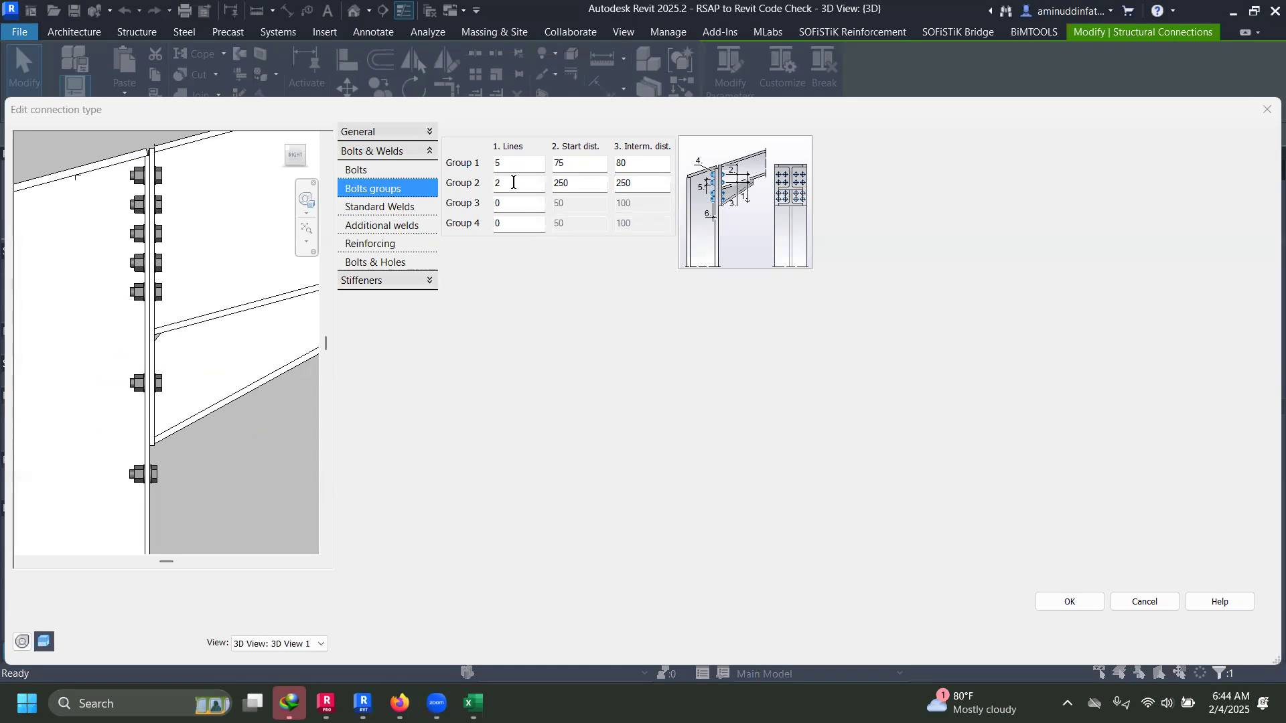
# Step: Try Group 2 start distances of 150 and 170, and set it to 180 with an intermediate distance of 80
pyautogui.click(576, 183)
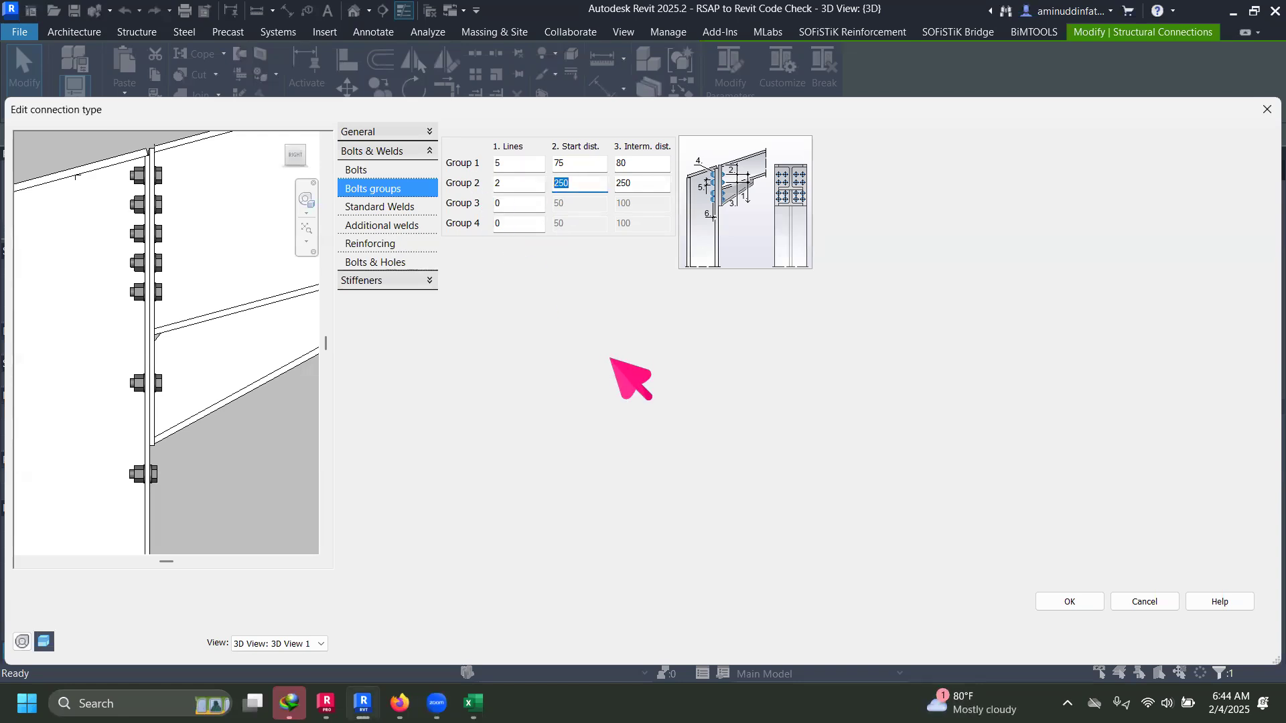
pyautogui.write('15')
pyautogui.press('Return')
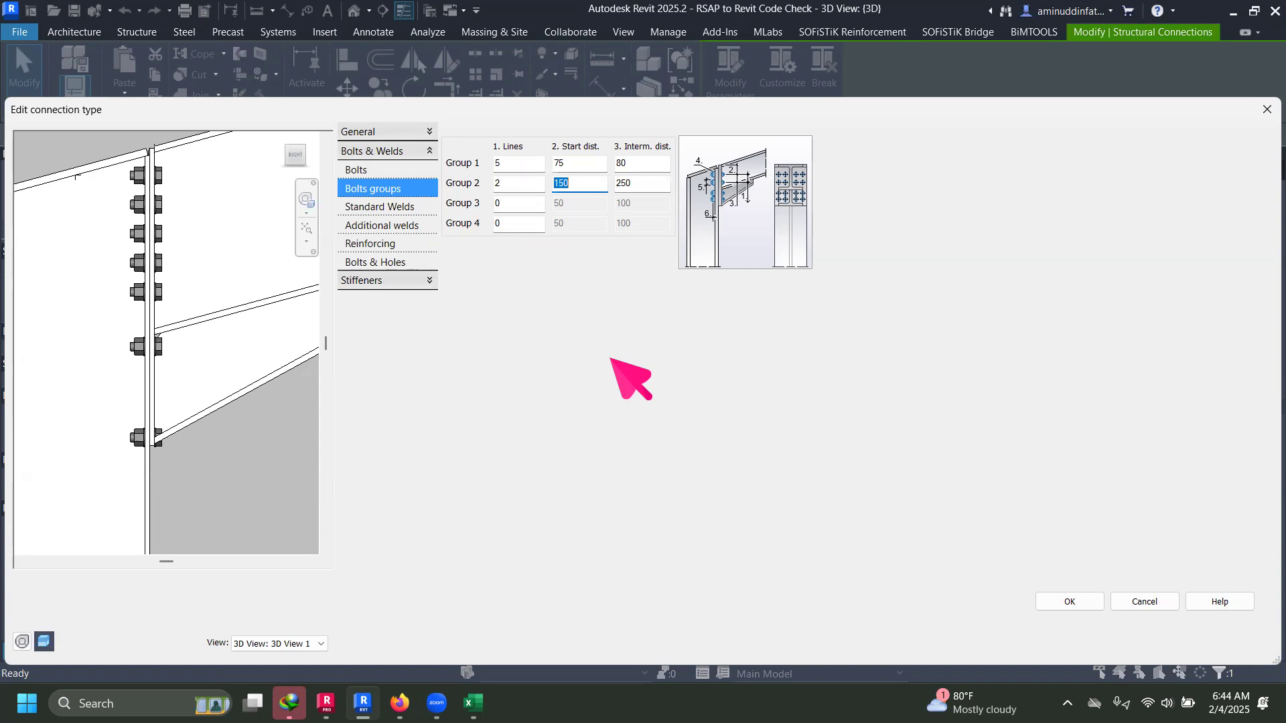
pyautogui.write('170')
pyautogui.press('Return')
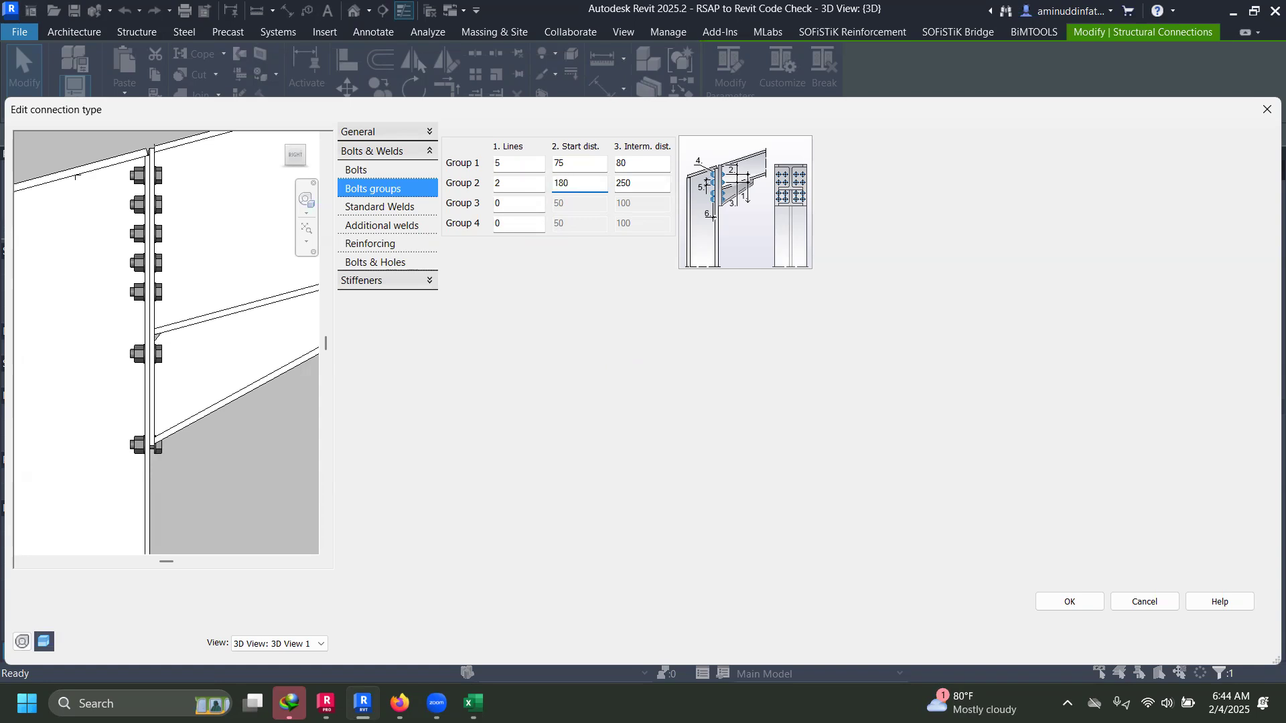
pyautogui.press('Return')
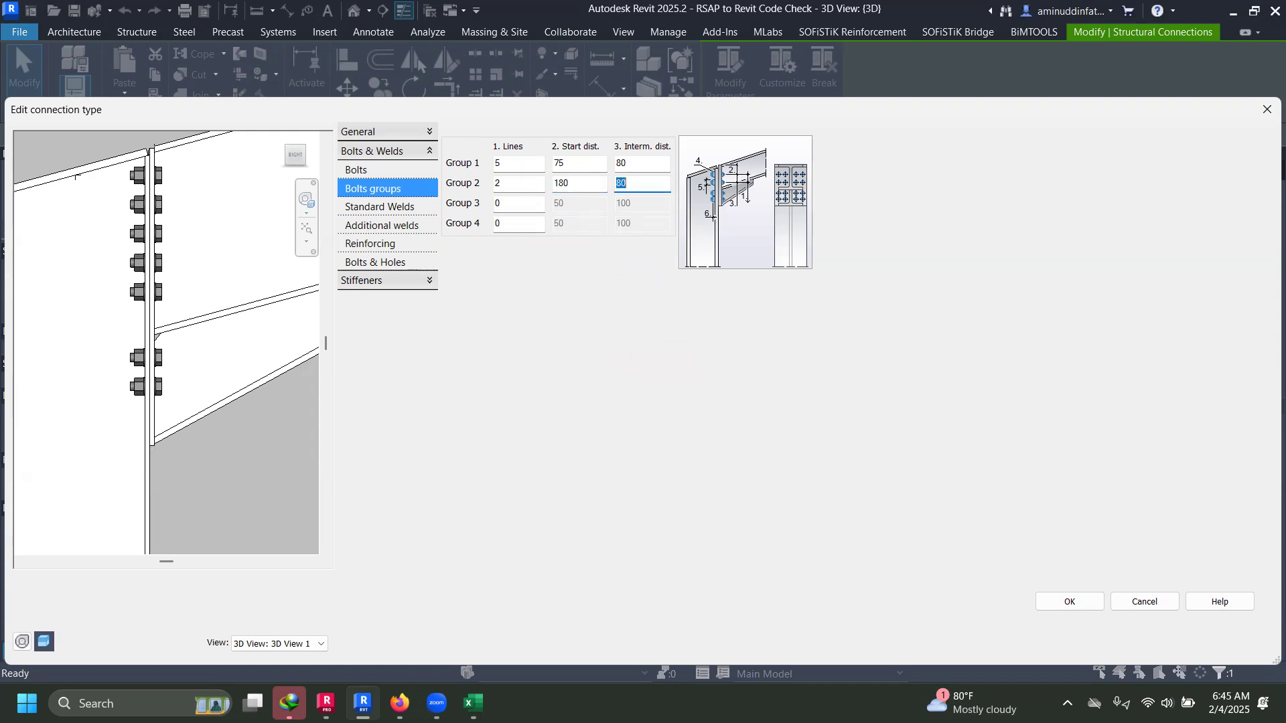
# Step: Set Group 2's number of bolt lines to 3 and accept the connection type changes
pyautogui.click(506, 187)
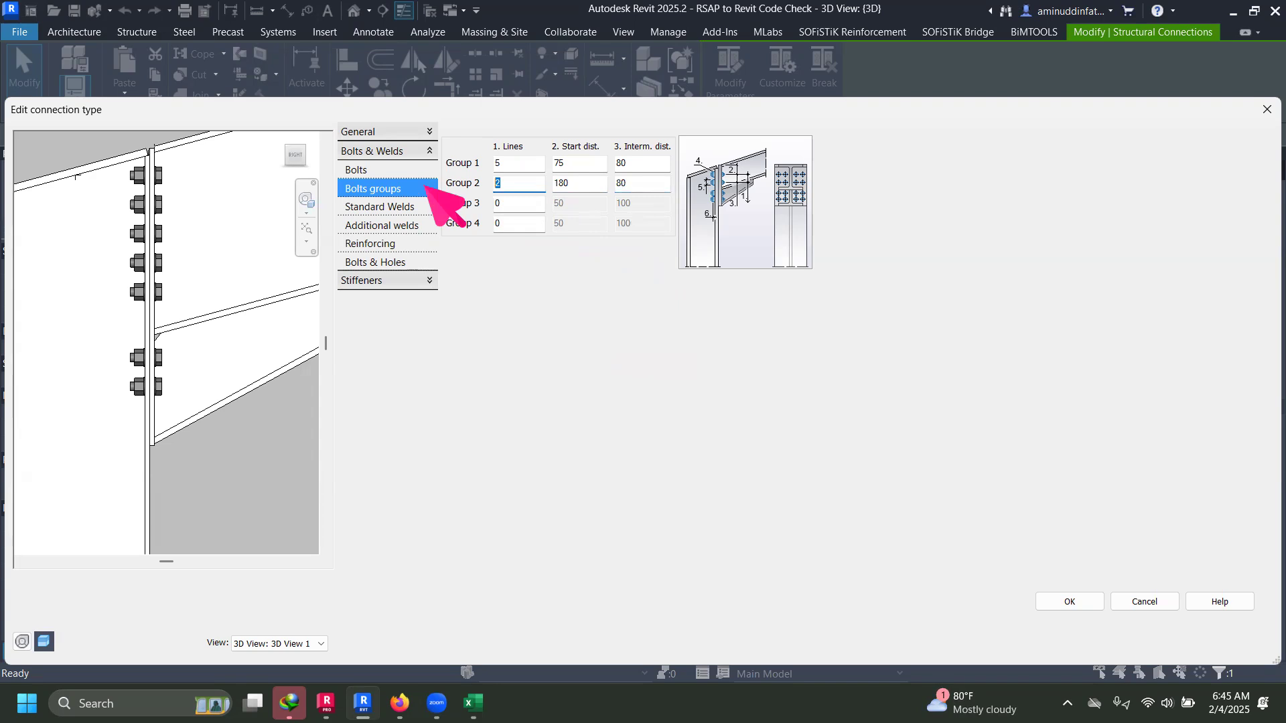
pyautogui.write('3')
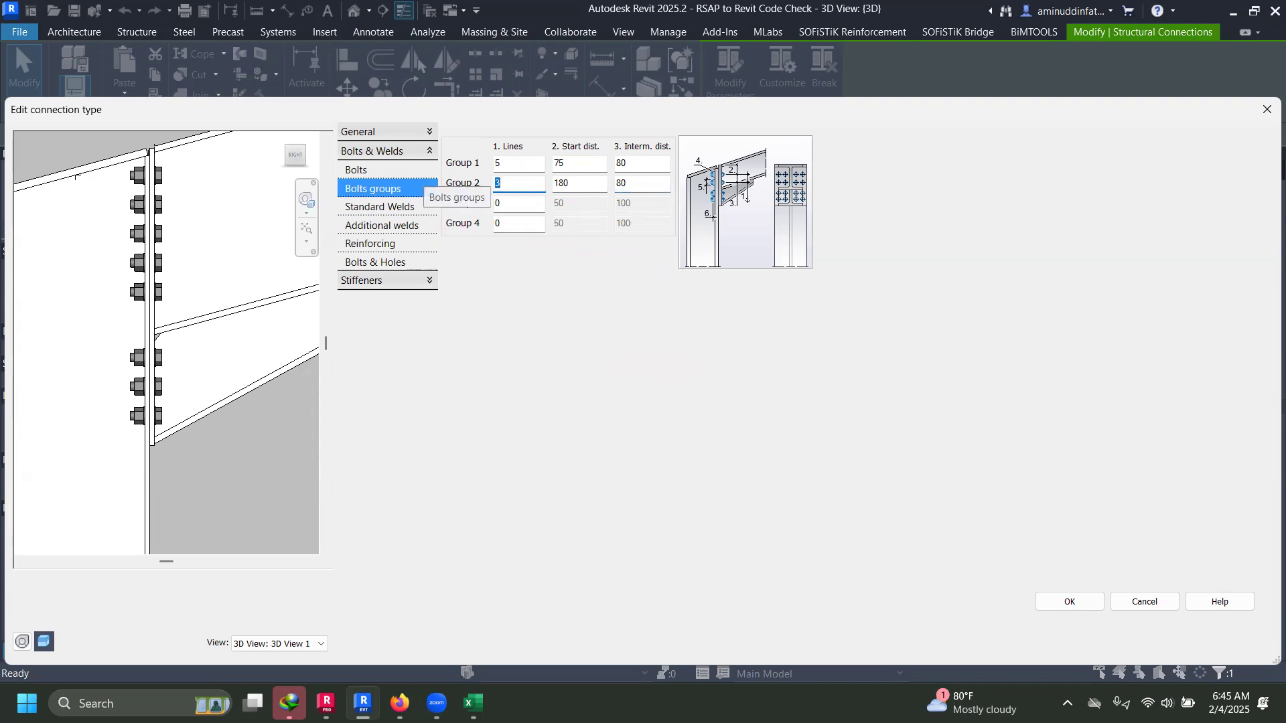
pyautogui.scroll(-3, 143, 365)
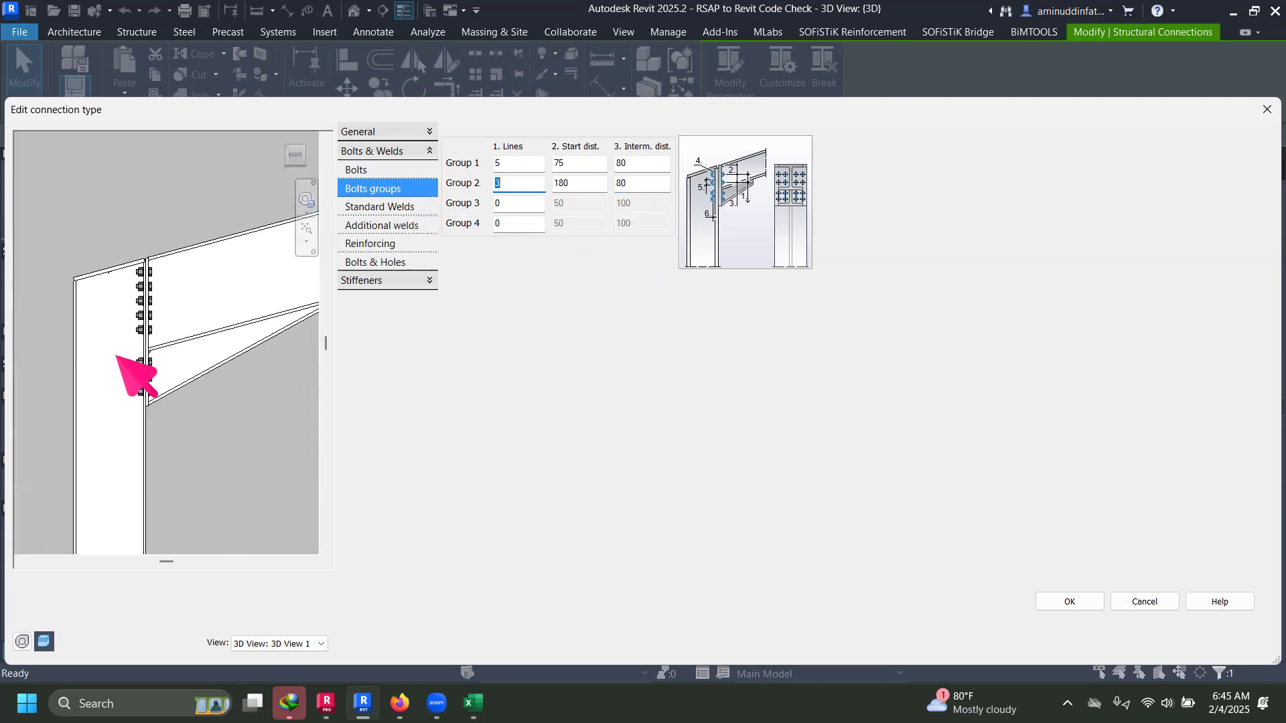
pyautogui.scroll(3, 137, 375)
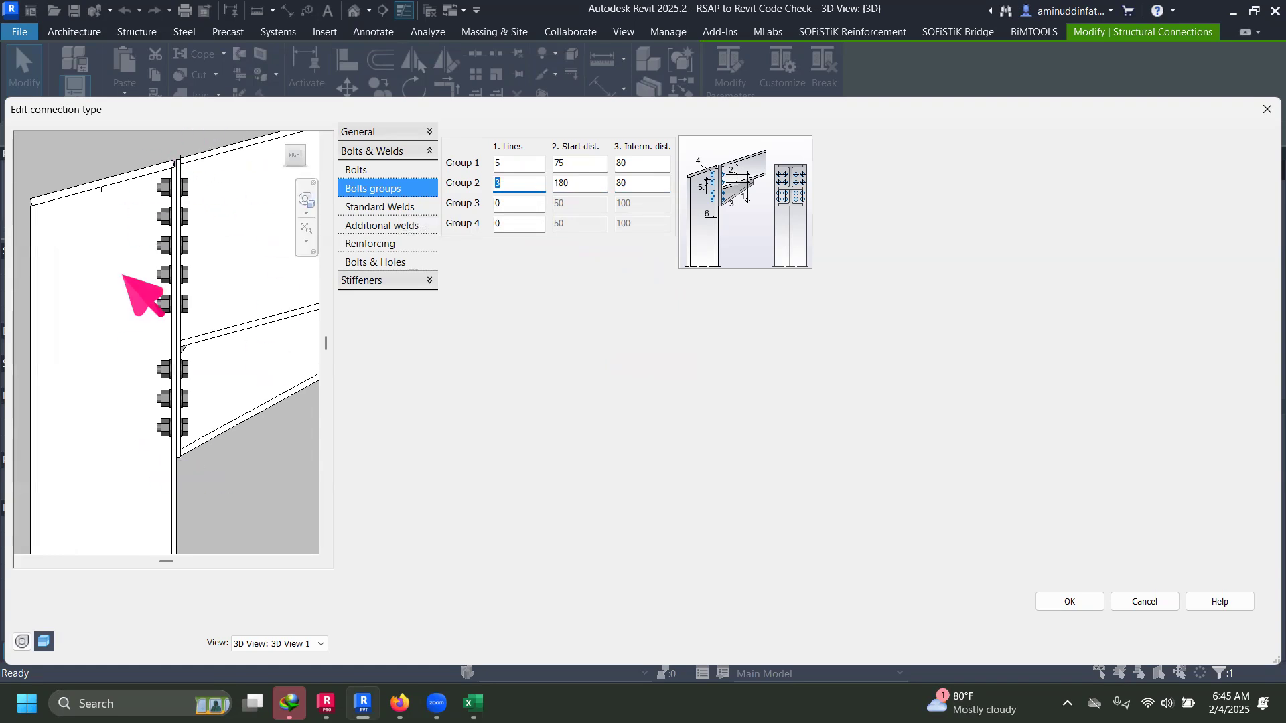
pyautogui.scroll(-4, 212, 204)
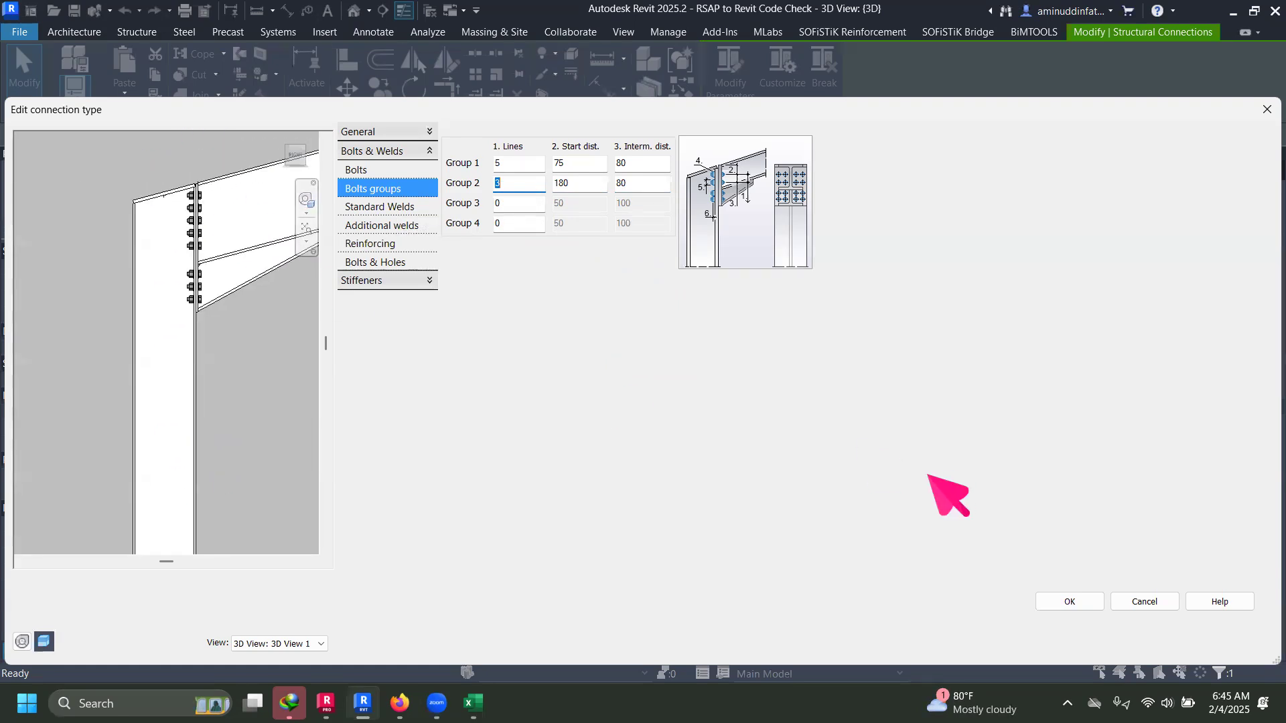
pyautogui.click(1070, 602)
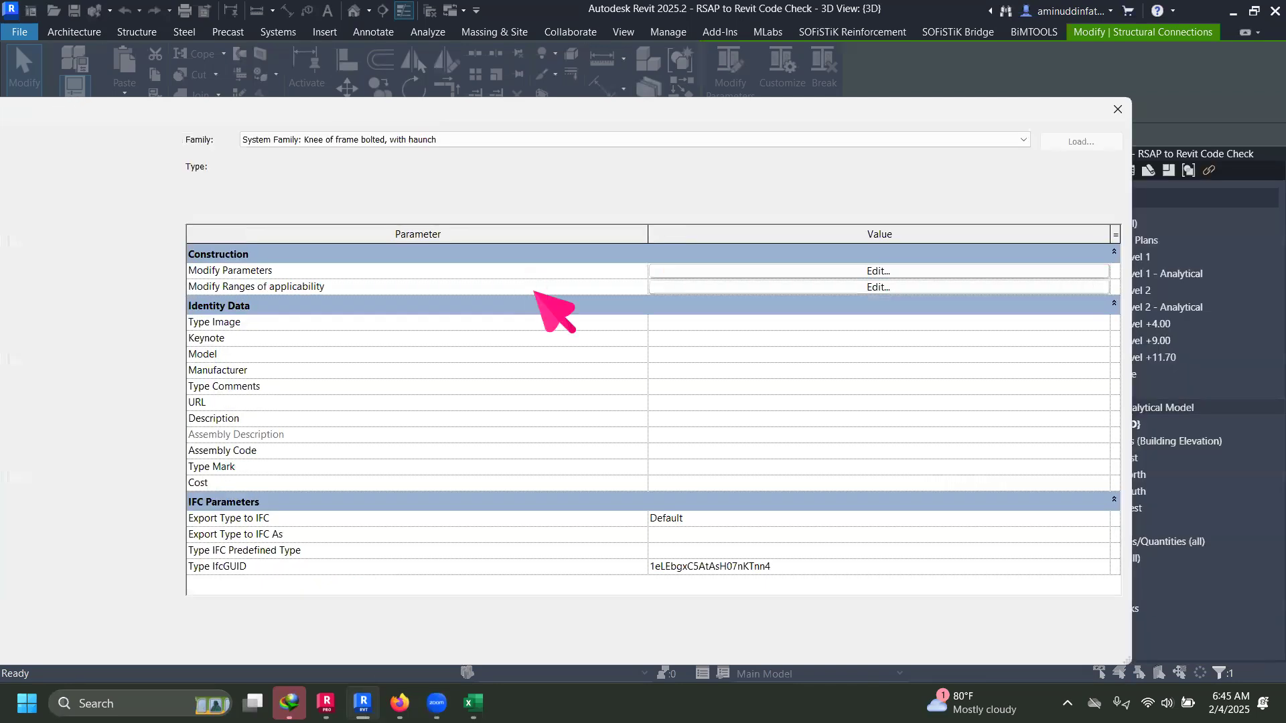
pyautogui.click(938, 640)
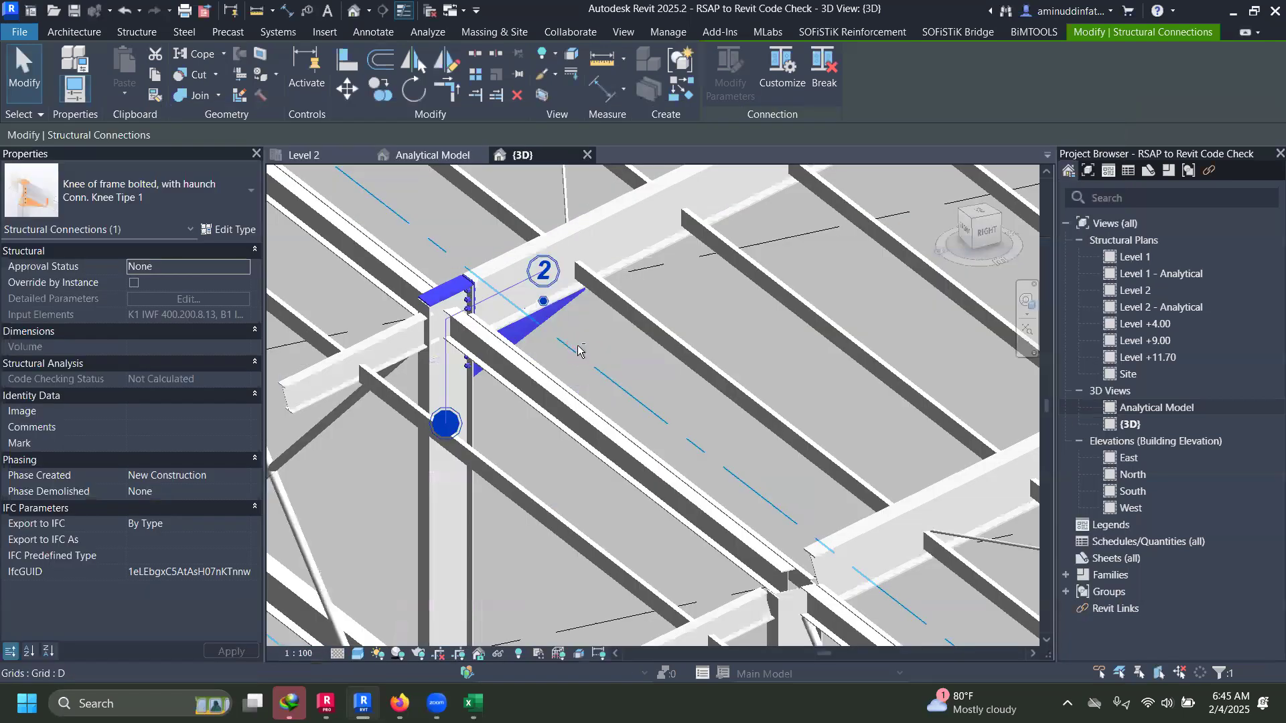
# Step: Temporarily isolate the knee connection with its column and rafter in the 3D view
pyautogui.keyDown('shift'); pyautogui.moveTo(569, 341); pyautogui.dragTo(449, 314, button='middle'); pyautogui.keyUp('shift')
pyautogui.keyDown('shift'); pyautogui.moveTo(575, 345); pyautogui.dragTo(583, 445, button='middle'); pyautogui.keyUp('shift')
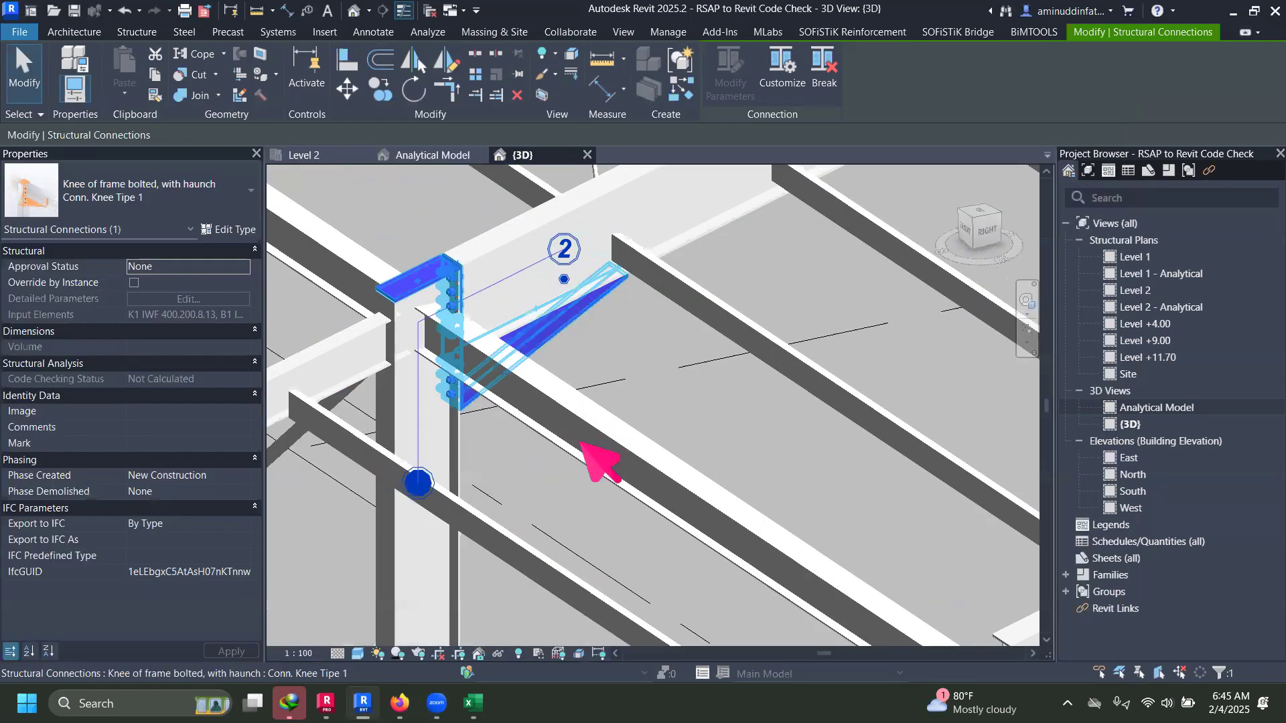
pyautogui.click(636, 340)
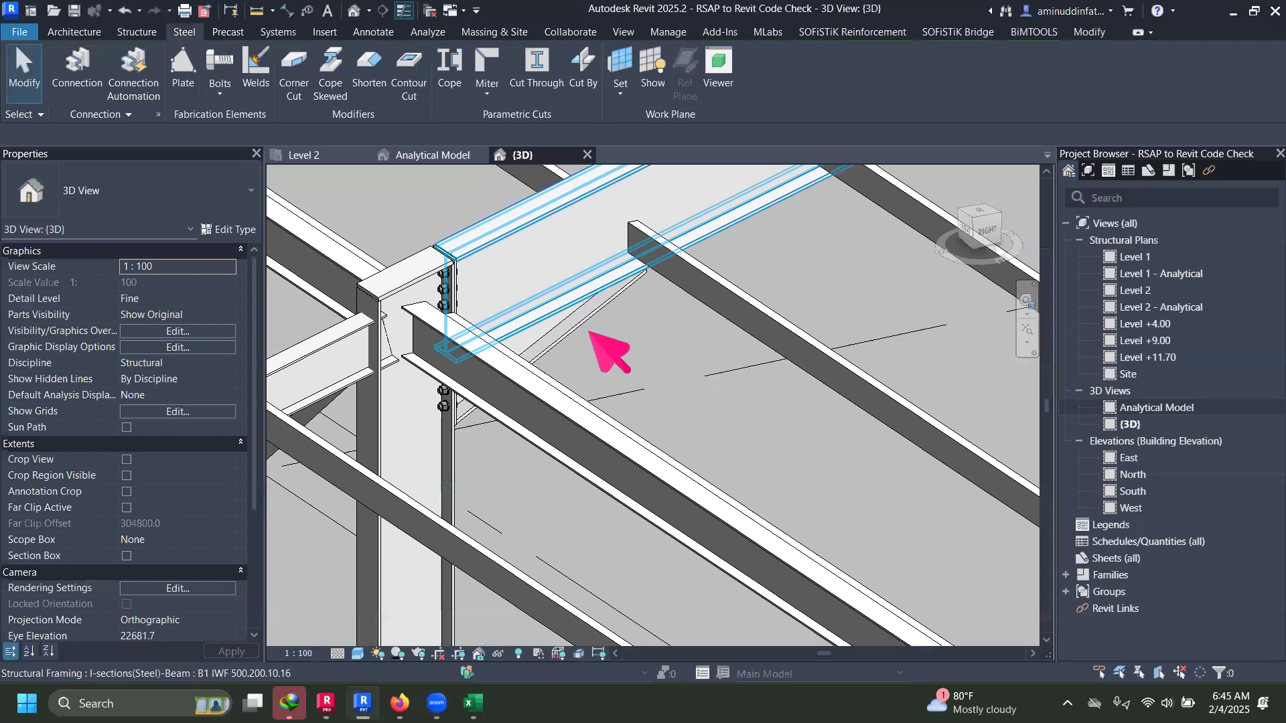
pyautogui.scroll(-1, 583, 318)
pyautogui.click(585, 320)
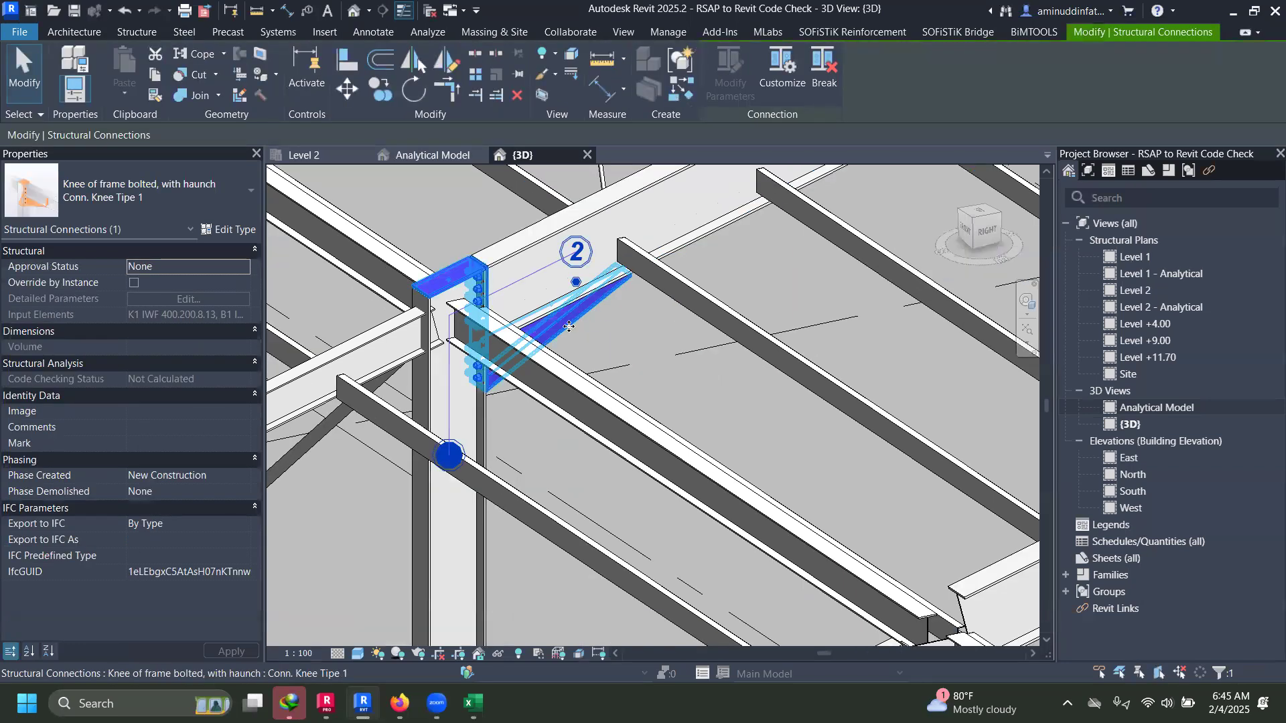
pyautogui.keyDown('ctrl'); pyautogui.click(486, 434); pyautogui.keyUp('ctrl')
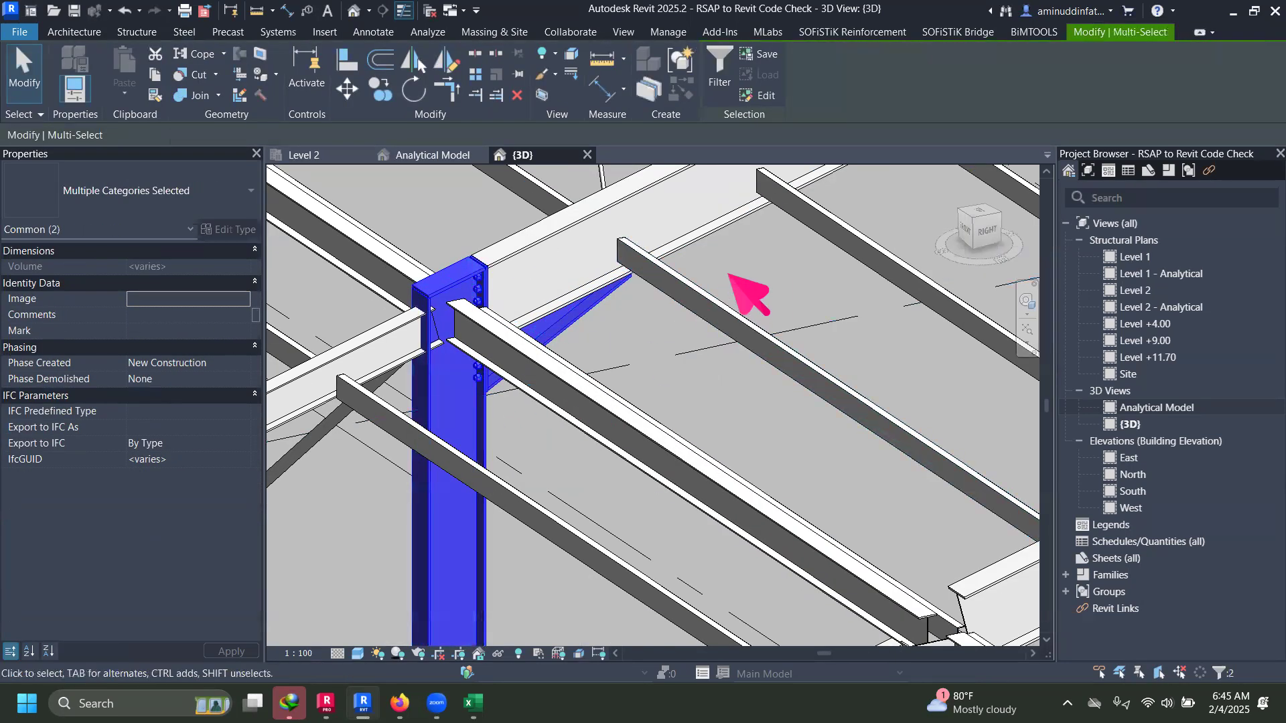
pyautogui.keyDown('ctrl'); pyautogui.click(706, 242); pyautogui.keyUp('ctrl')
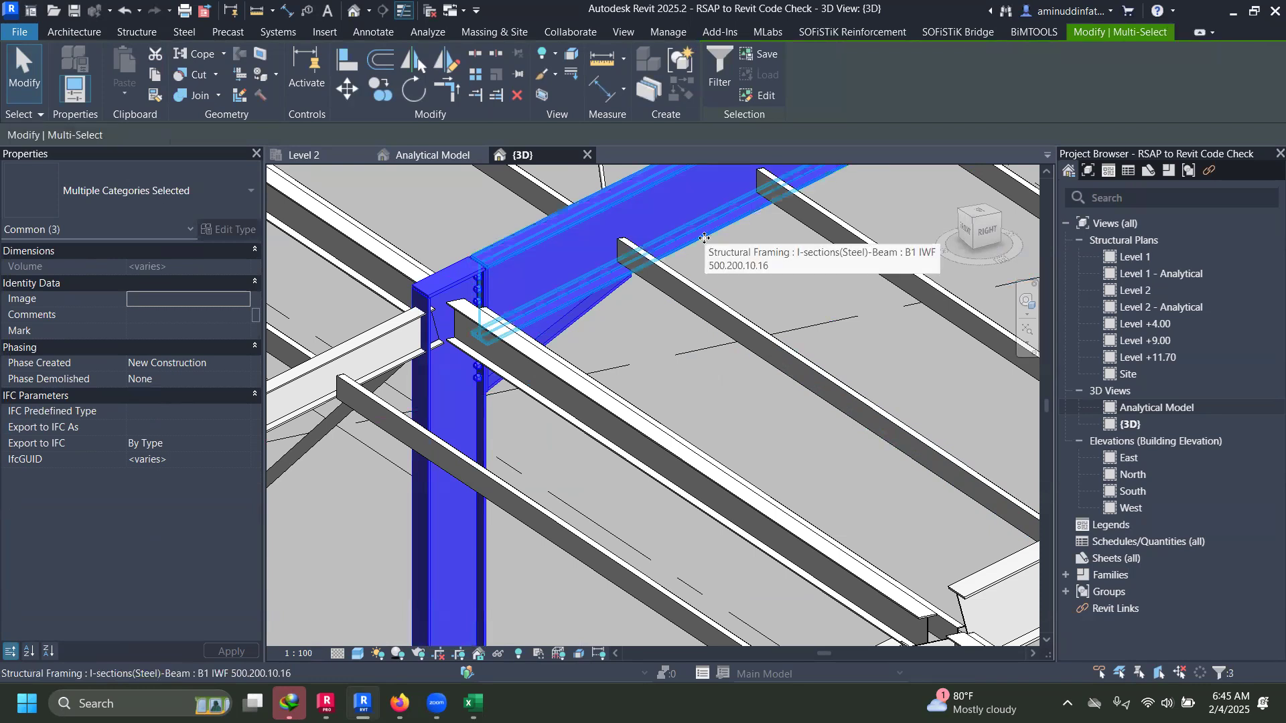
pyautogui.click(499, 653)
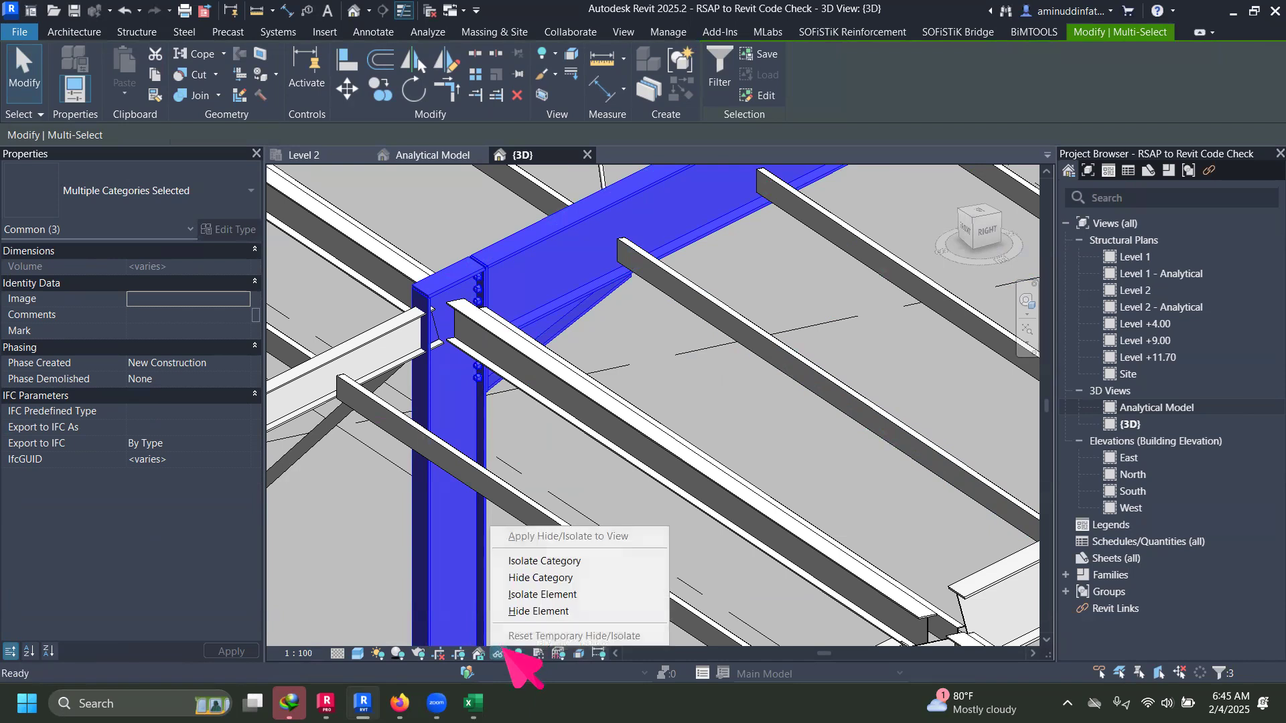
pyautogui.click(542, 595)
pyautogui.click(592, 425)
# Step: Inspect the isolated joint from the other side and enable Override by Instance for the knee connection
pyautogui.keyDown('shift'); pyautogui.moveTo(622, 487); pyautogui.dragTo(558, 359, button='middle'); pyautogui.keyUp('shift')
pyautogui.scroll(5, 558, 358)
pyautogui.keyDown('shift'); pyautogui.moveTo(610, 447); pyautogui.dragTo(661, 382, button='middle'); pyautogui.keyUp('shift')
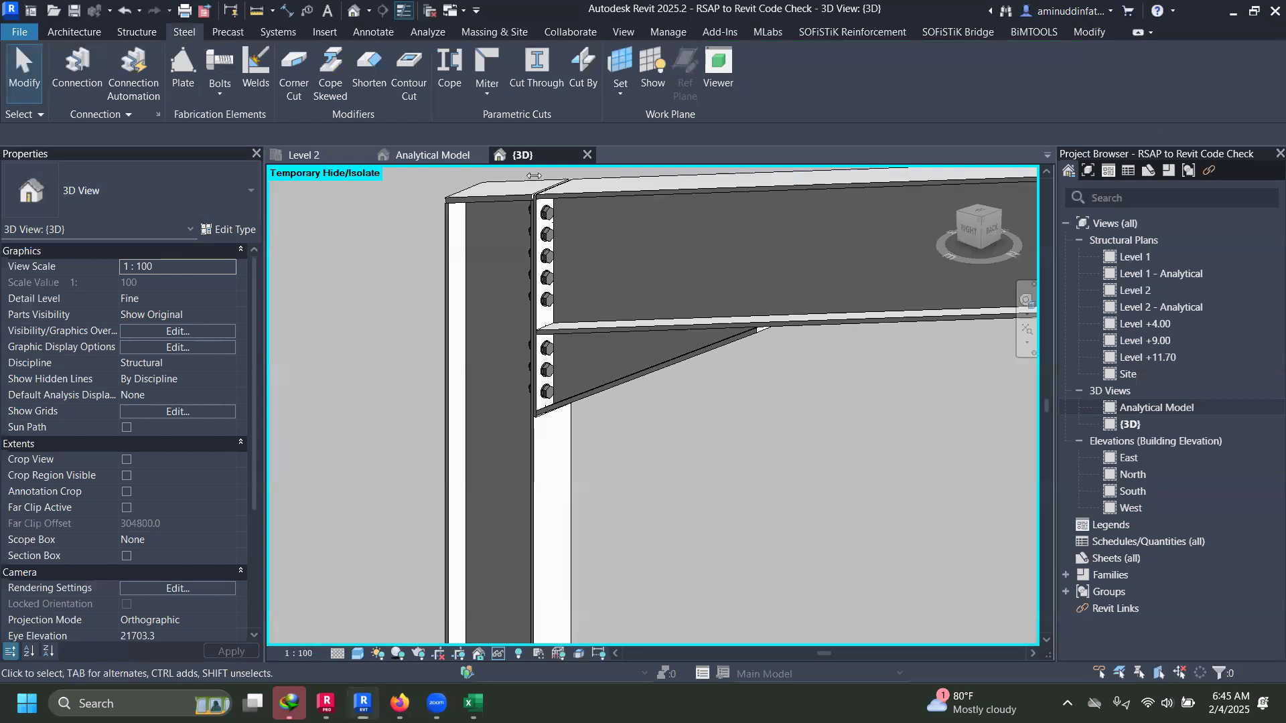
pyautogui.scroll(-2, 370, 324)
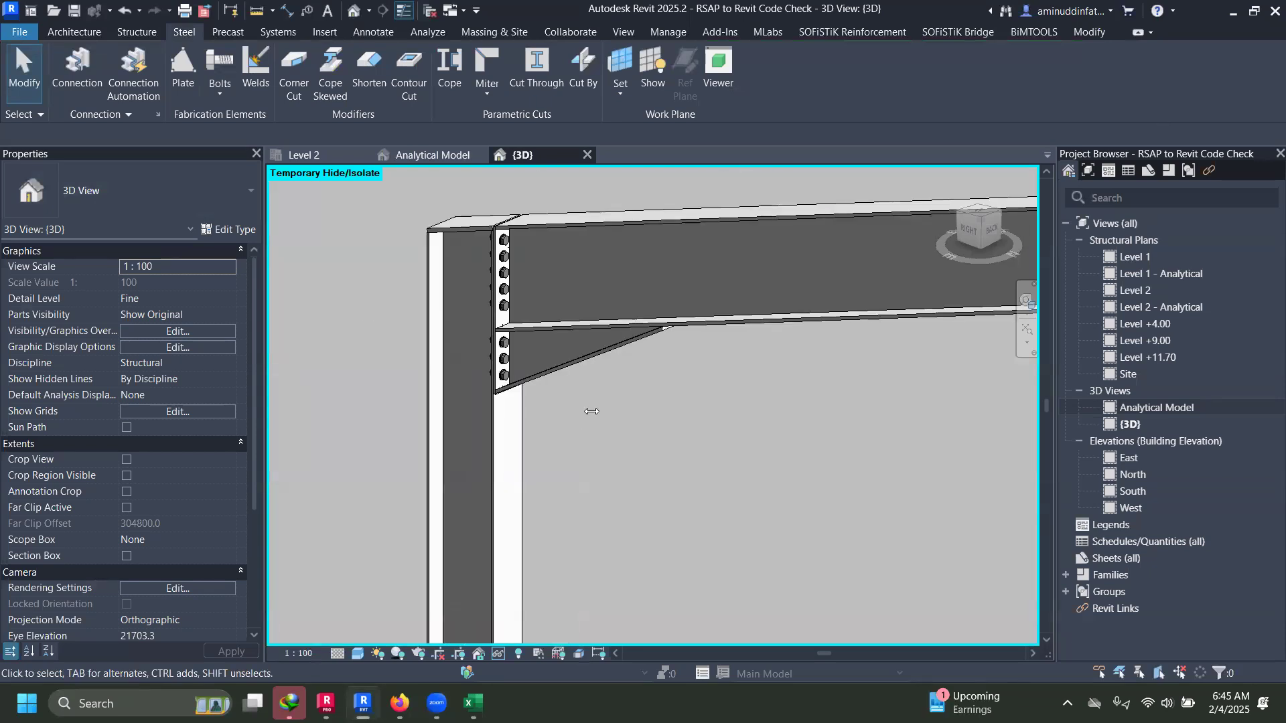
pyautogui.scroll(-1, 588, 414)
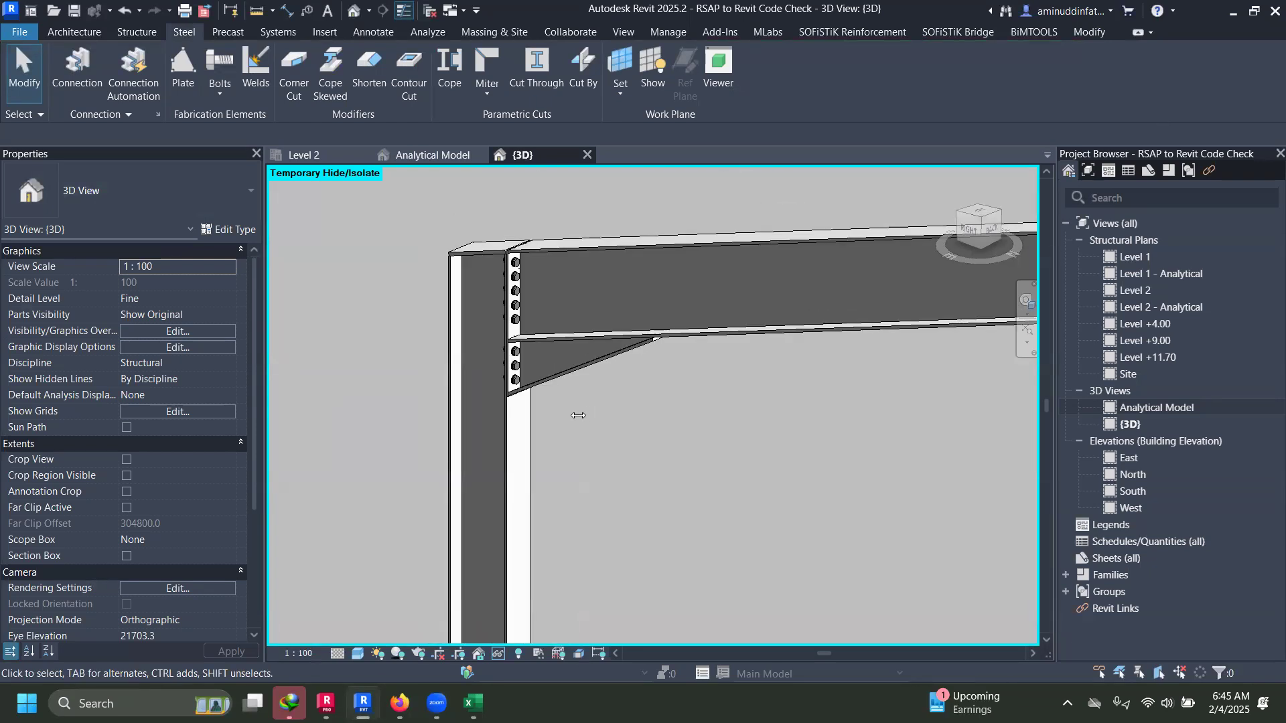
pyautogui.click(576, 375)
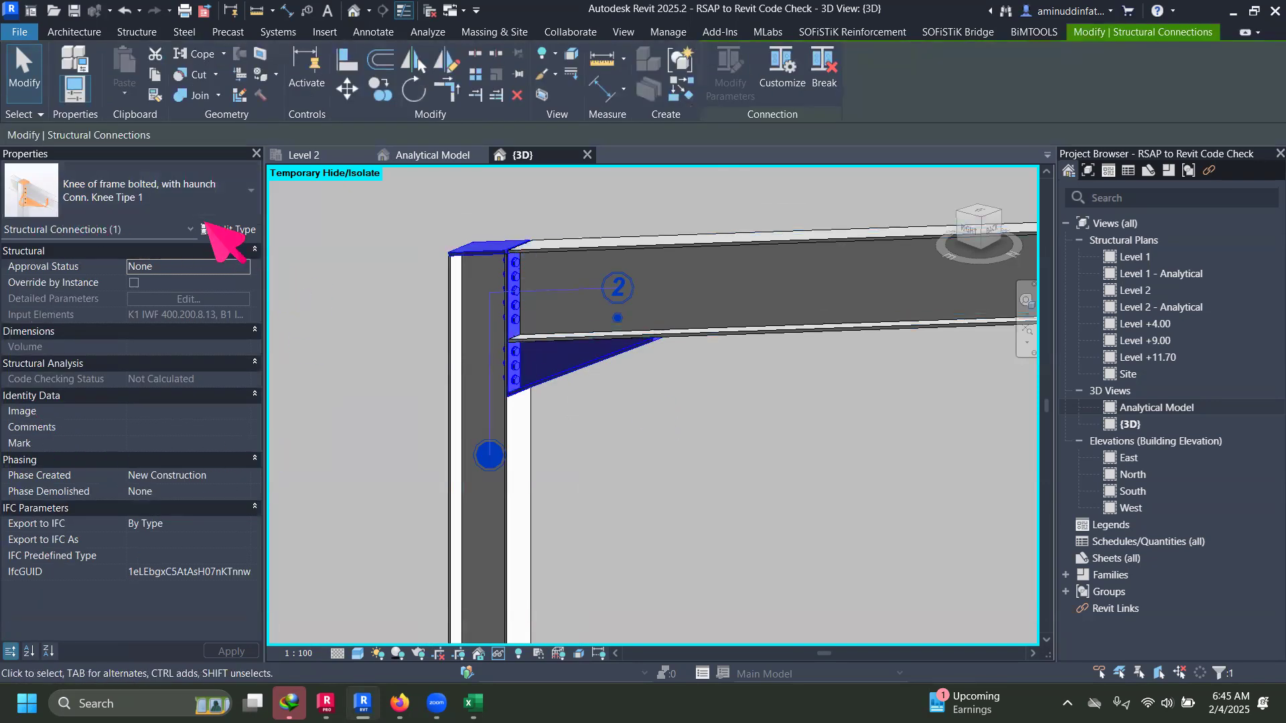
pyautogui.click(134, 283)
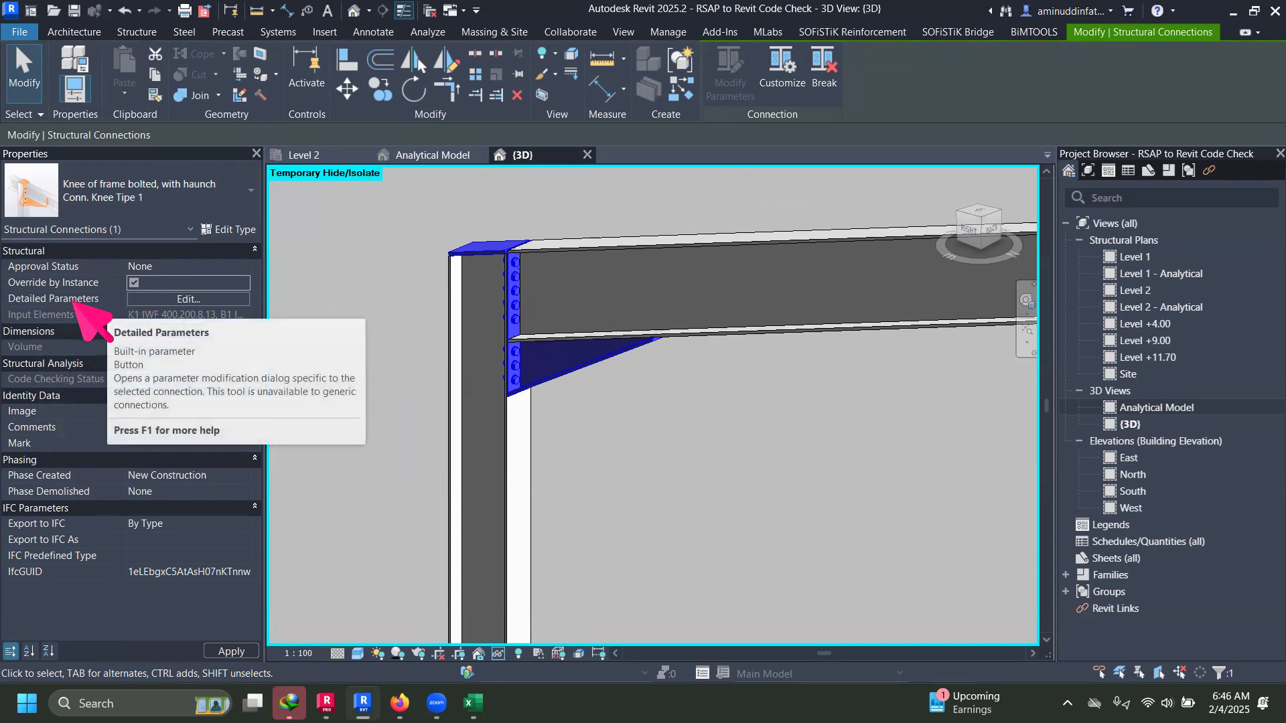
# Step: Open the knee connection's detailed parameters beside the model and show its Code Checking settings
pyautogui.click(185, 299)
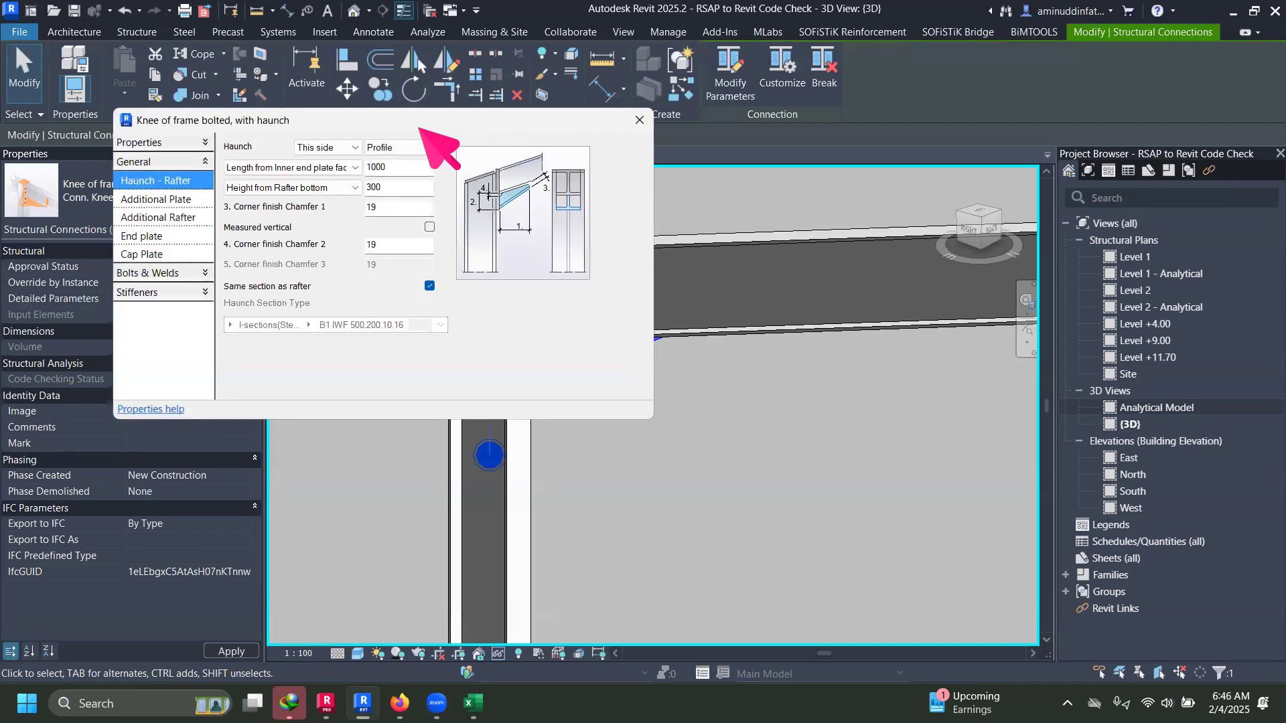
pyautogui.moveTo(420, 129); pyautogui.dragTo(950, 249)
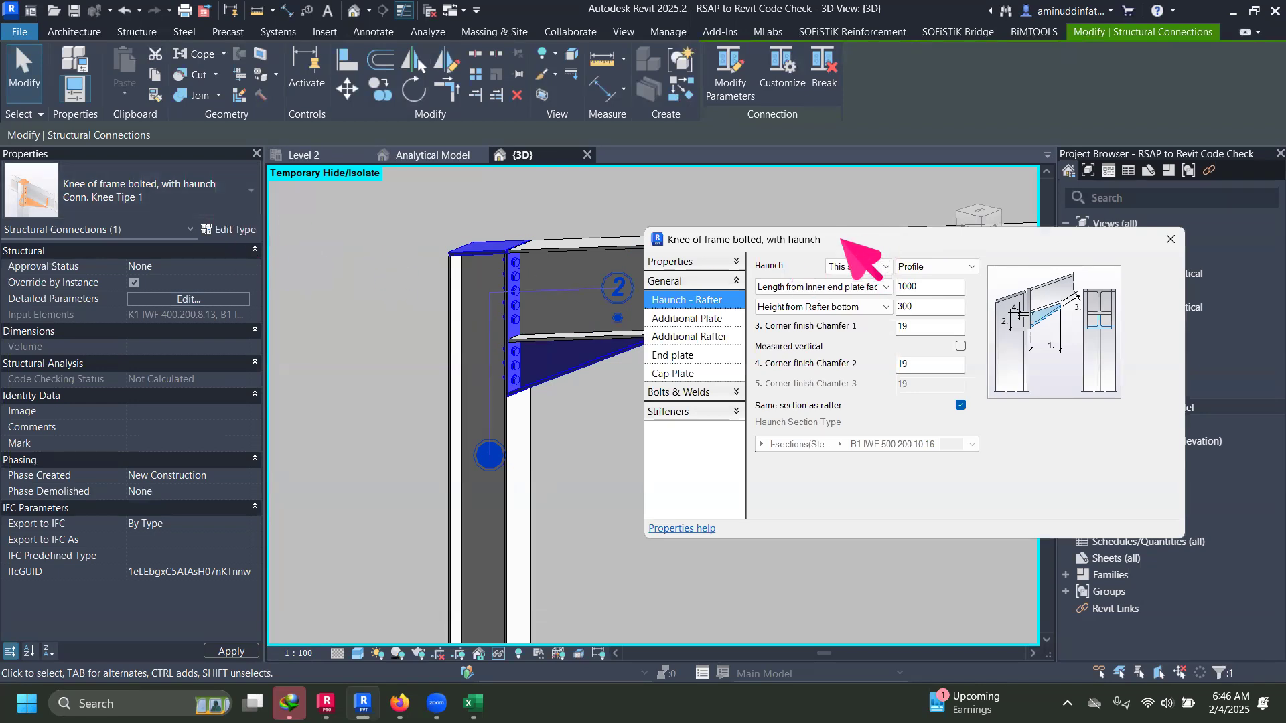
pyautogui.moveTo(842, 245); pyautogui.dragTo(921, 98)
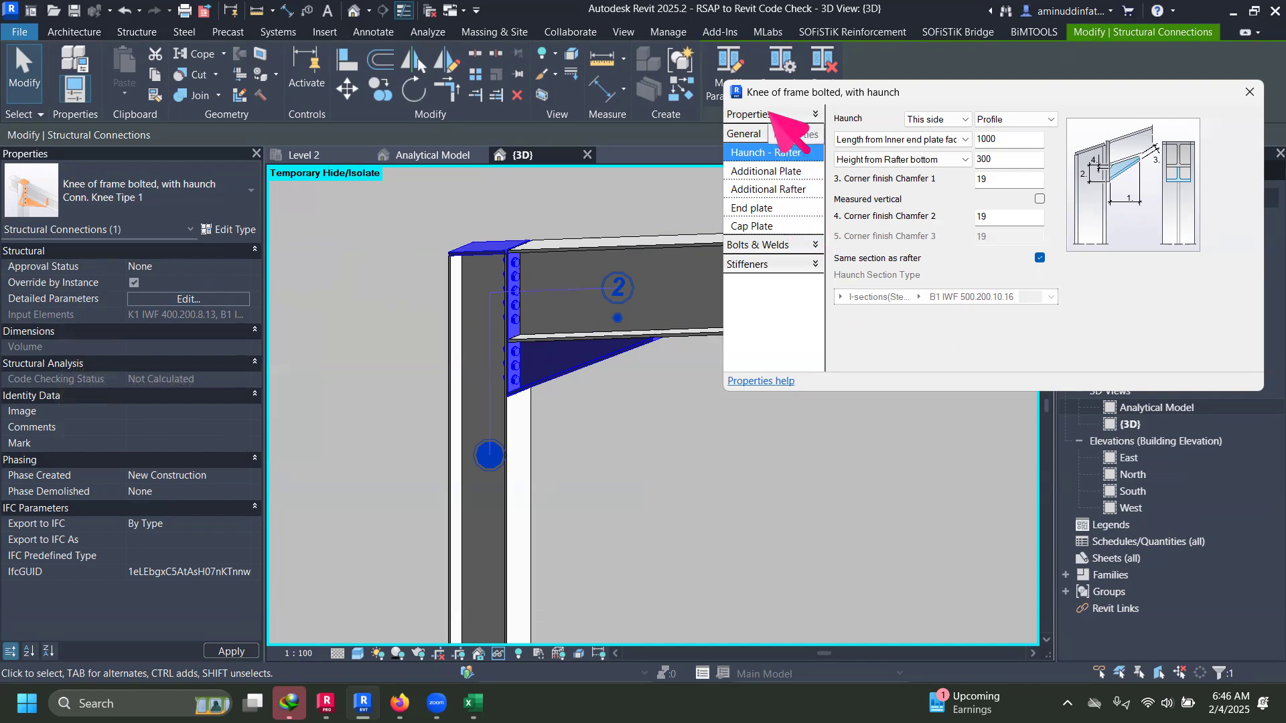
pyautogui.click(770, 114)
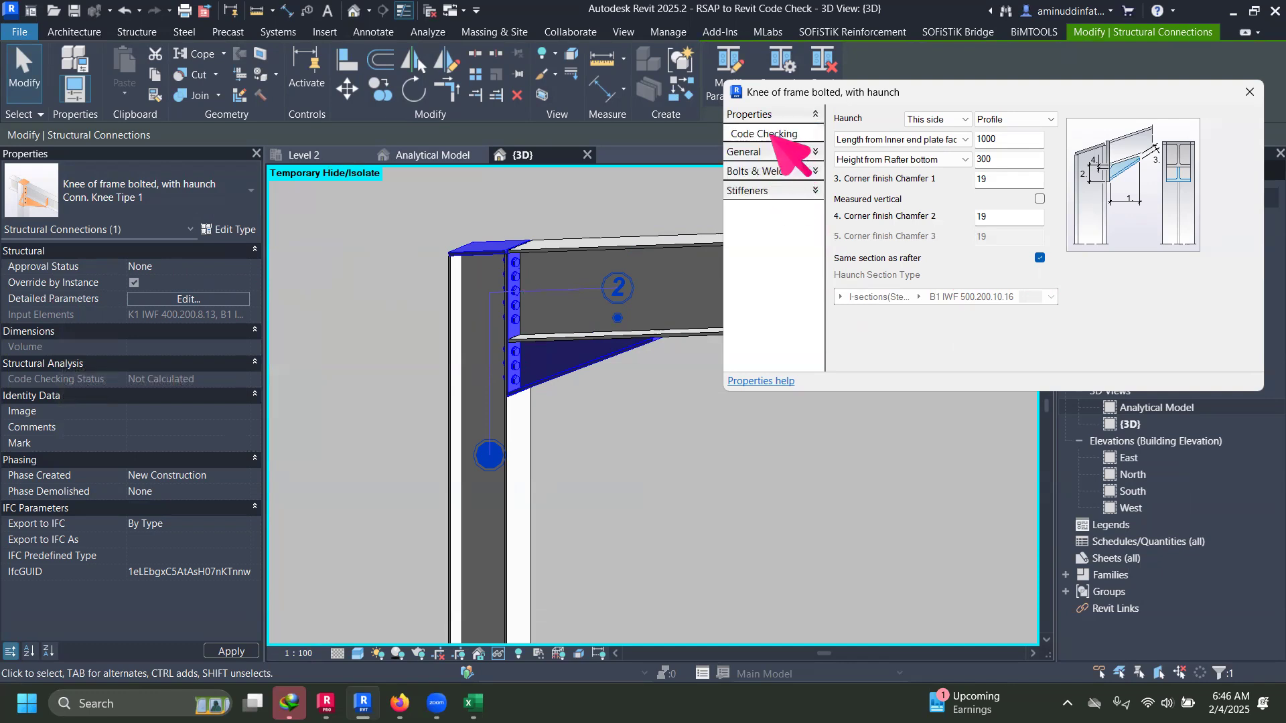
pyautogui.click(773, 134)
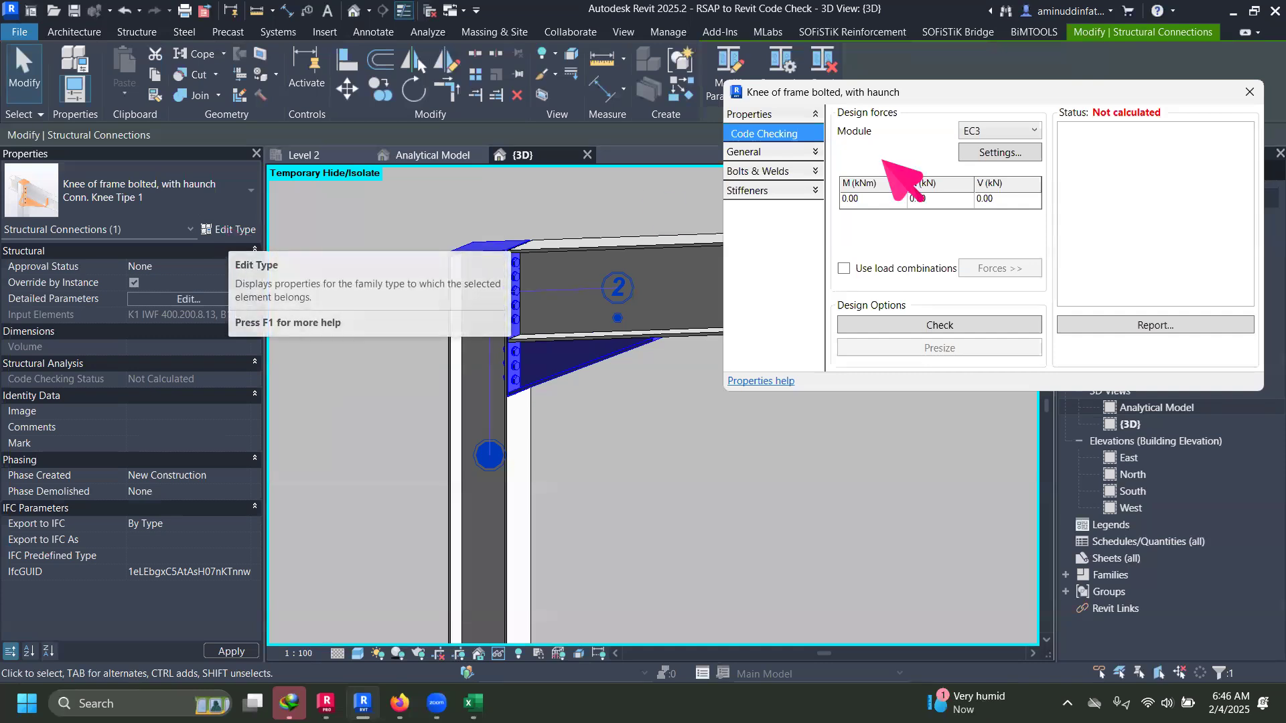
pyautogui.moveTo(1035, 91); pyautogui.dragTo(1015, 103)
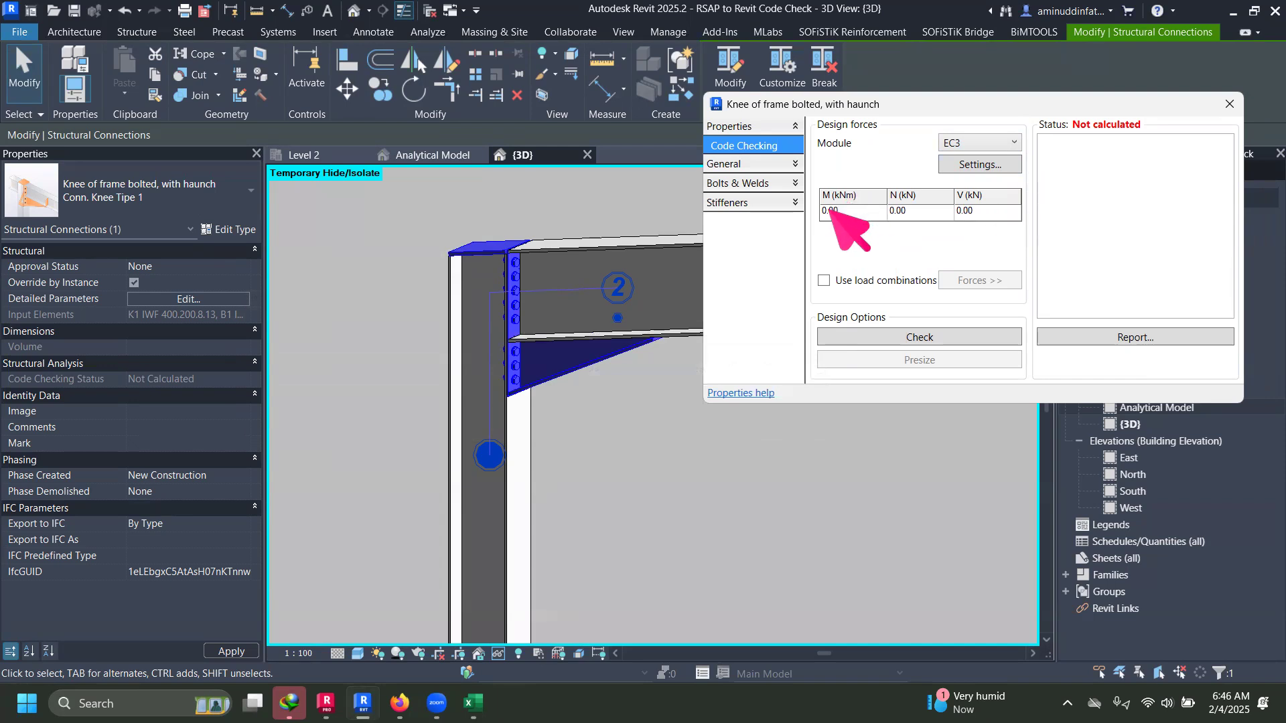
# Step: Go through the M, N and V design force entries of the code check, ending on V
pyautogui.click(854, 210)
pyautogui.click(943, 210)
pyautogui.doubleClick(989, 210)
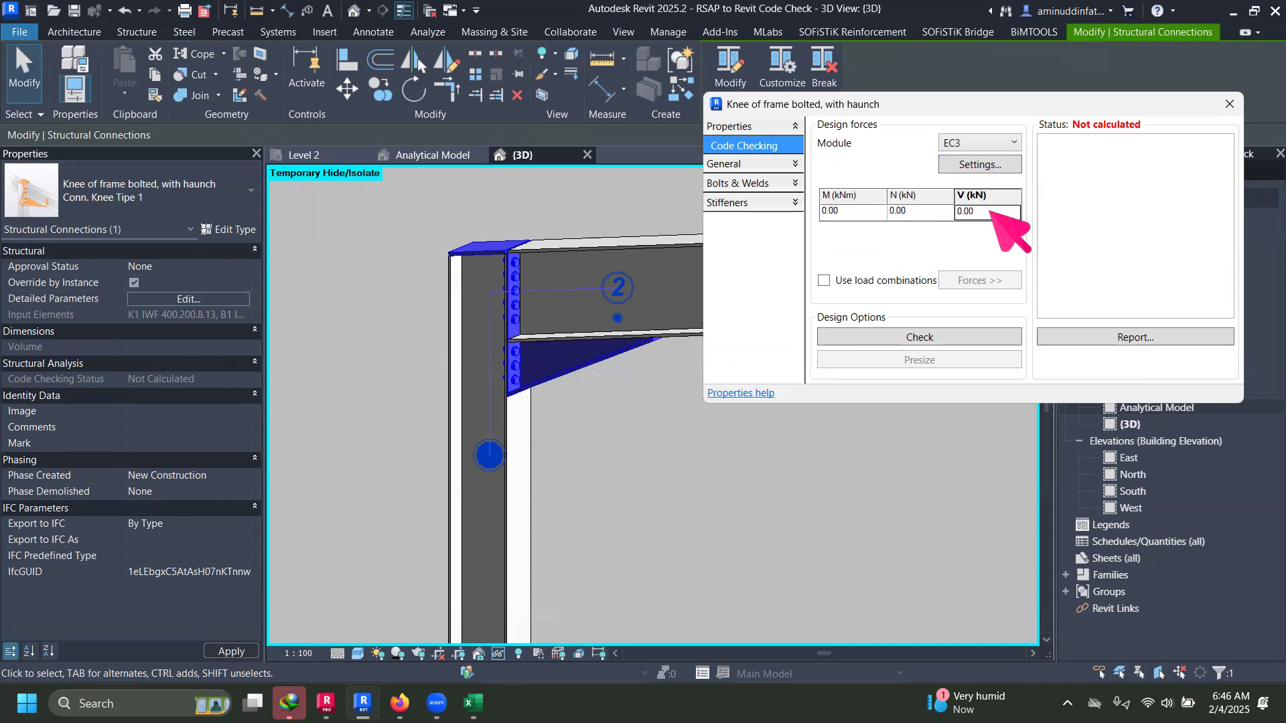
# Step: Go over the M, N and V entries again and enable Use load combinations for the connection's design forces
pyautogui.click(845, 209)
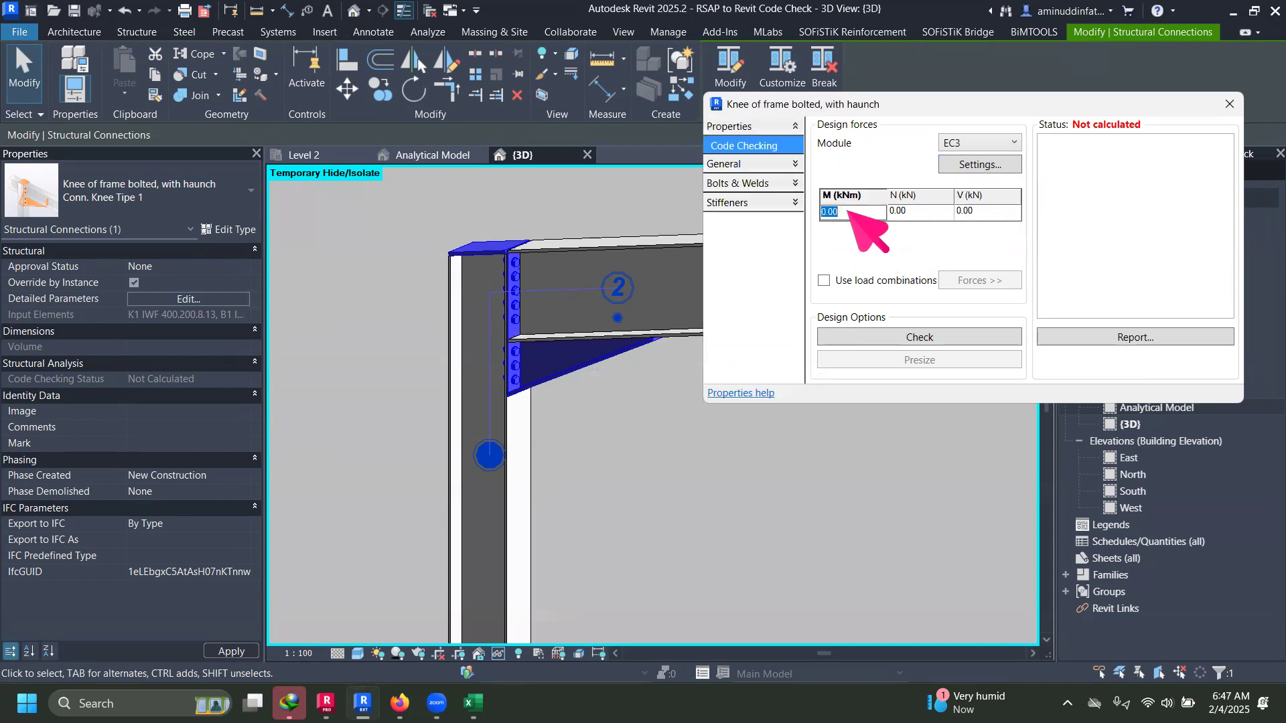
pyautogui.click(915, 211)
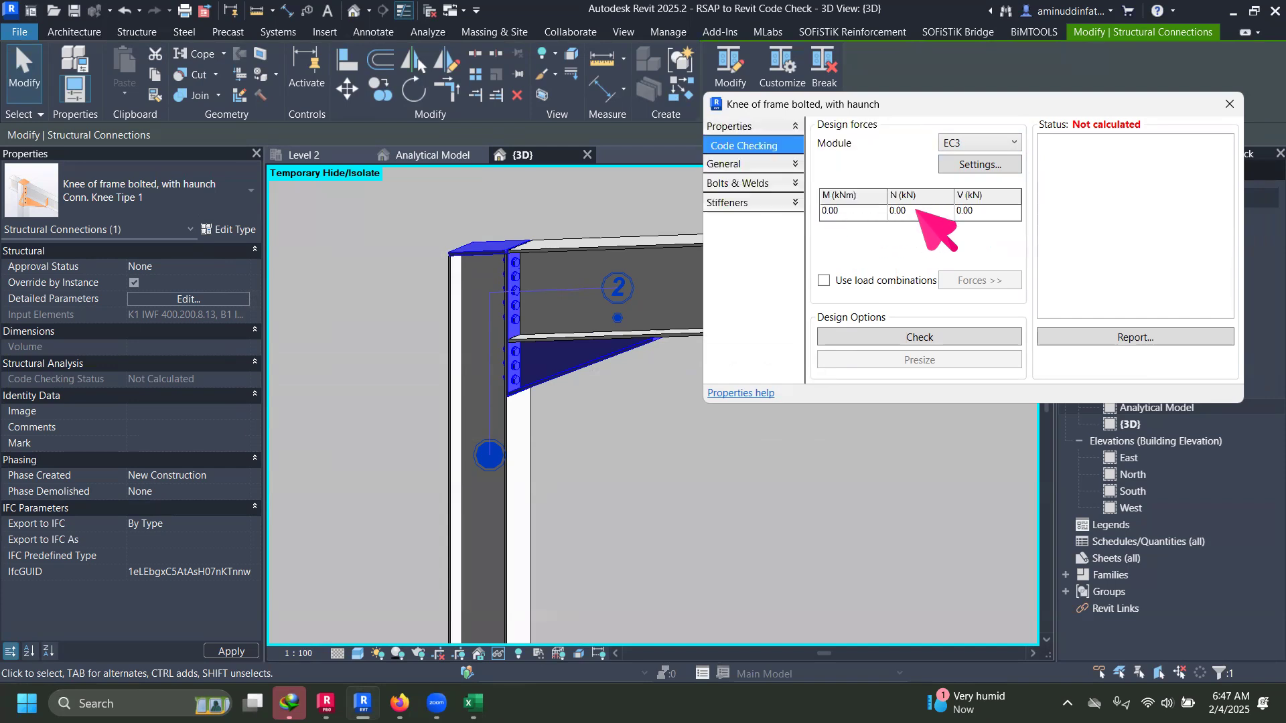
pyautogui.click(975, 212)
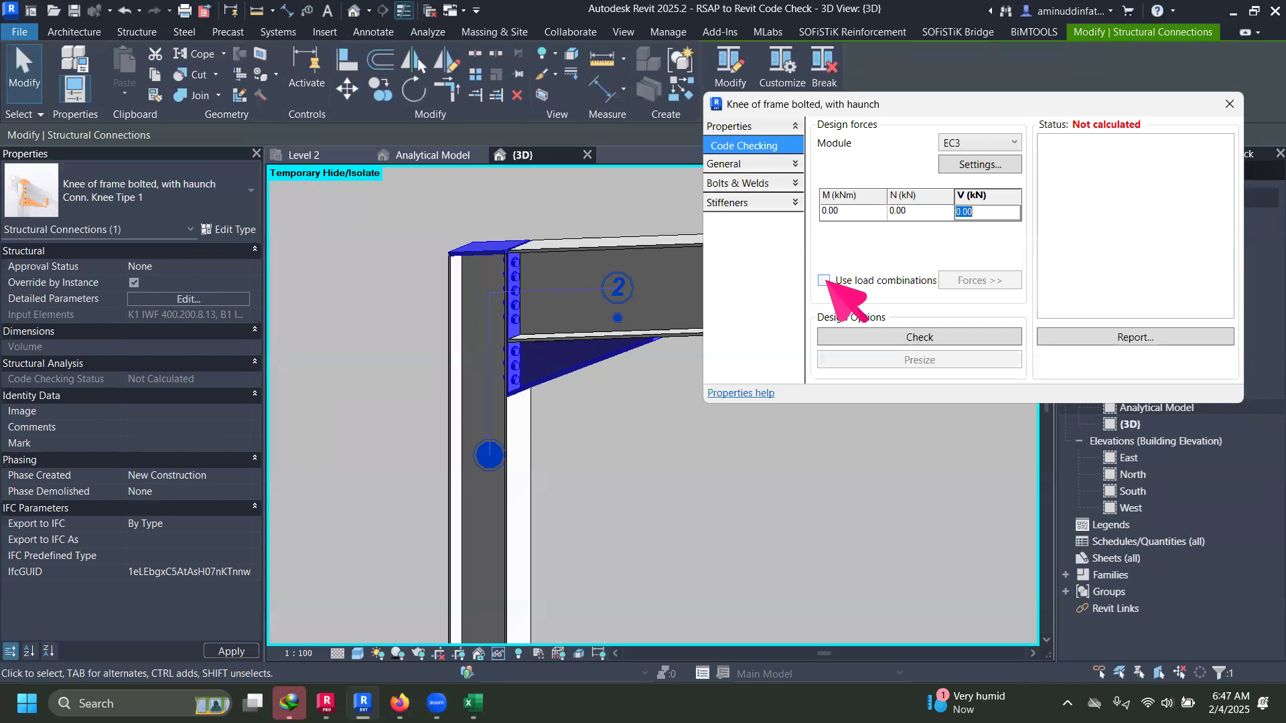
pyautogui.click(826, 280)
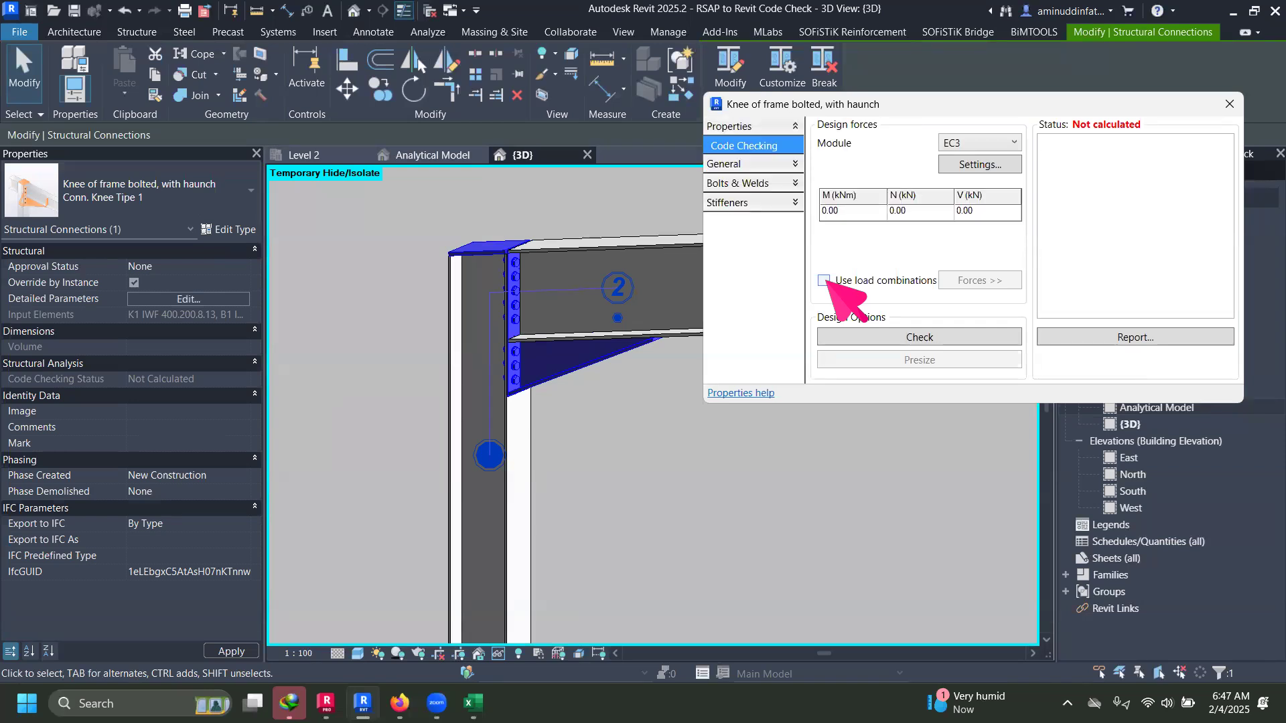
pyautogui.click(824, 280)
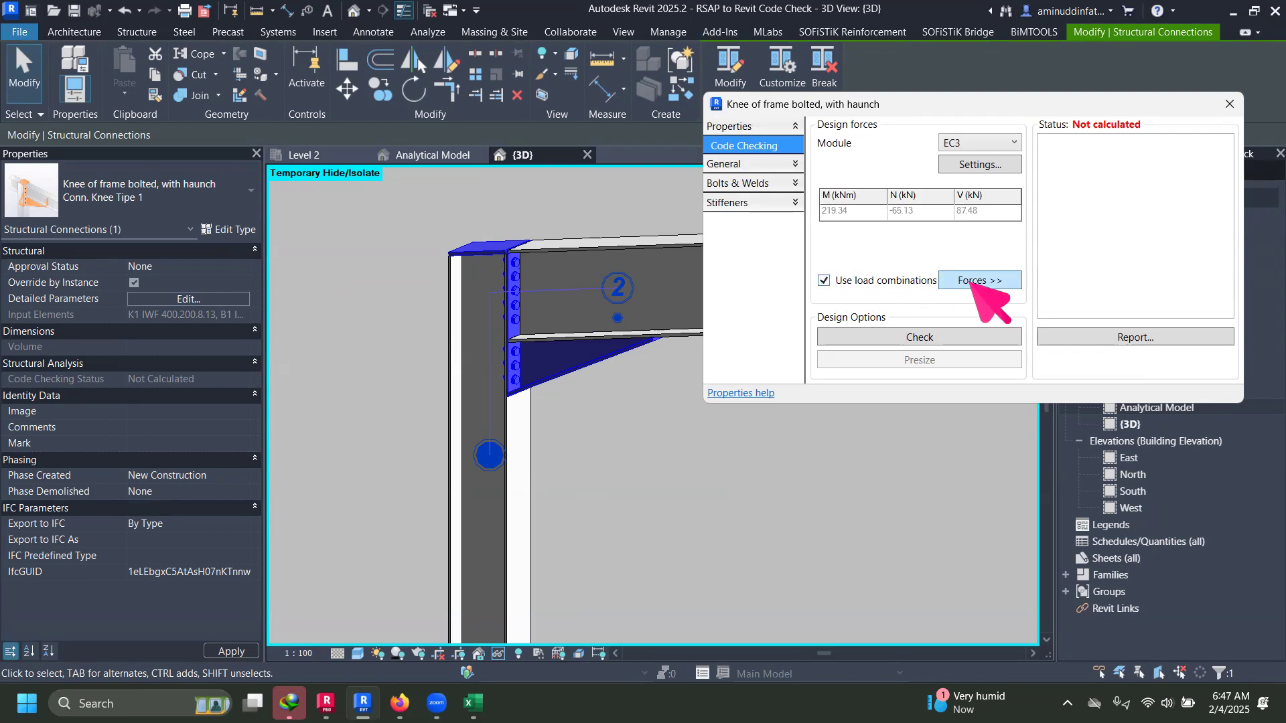
# Step: Open the load combination forces of the knee connection and examine the M, N and V values of the ULS cases
pyautogui.click(978, 281)
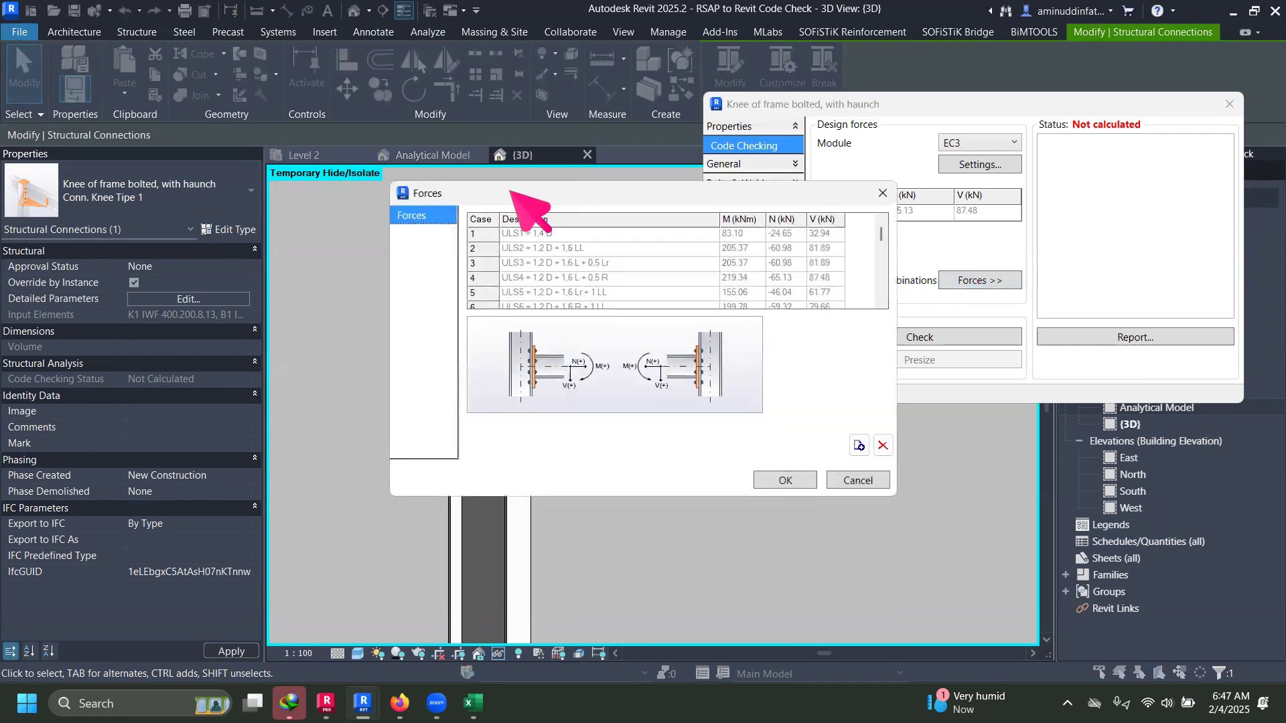
pyautogui.moveTo(511, 191); pyautogui.dragTo(345, 143)
pyautogui.scroll(-8, 539, 222)
pyautogui.scroll(-4, 544, 221)
pyautogui.scroll(12, 543, 222)
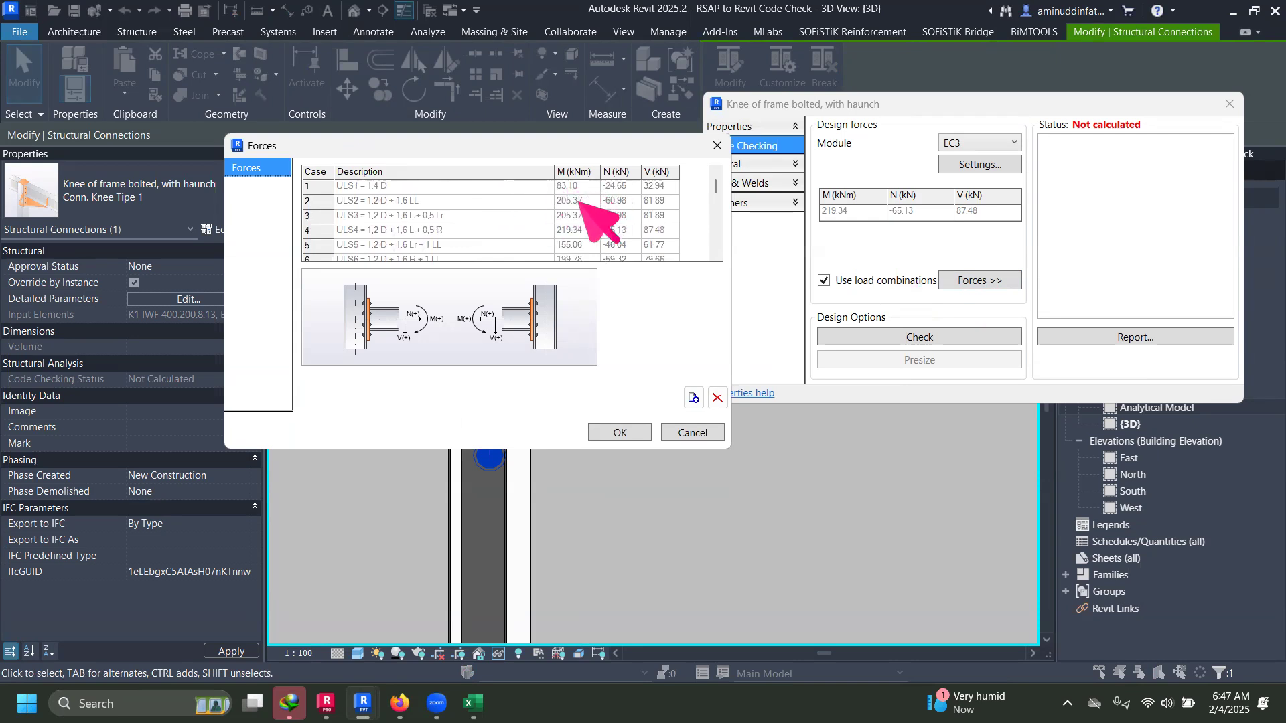
pyautogui.scroll(-3, 609, 213)
pyautogui.scroll(3, 610, 213)
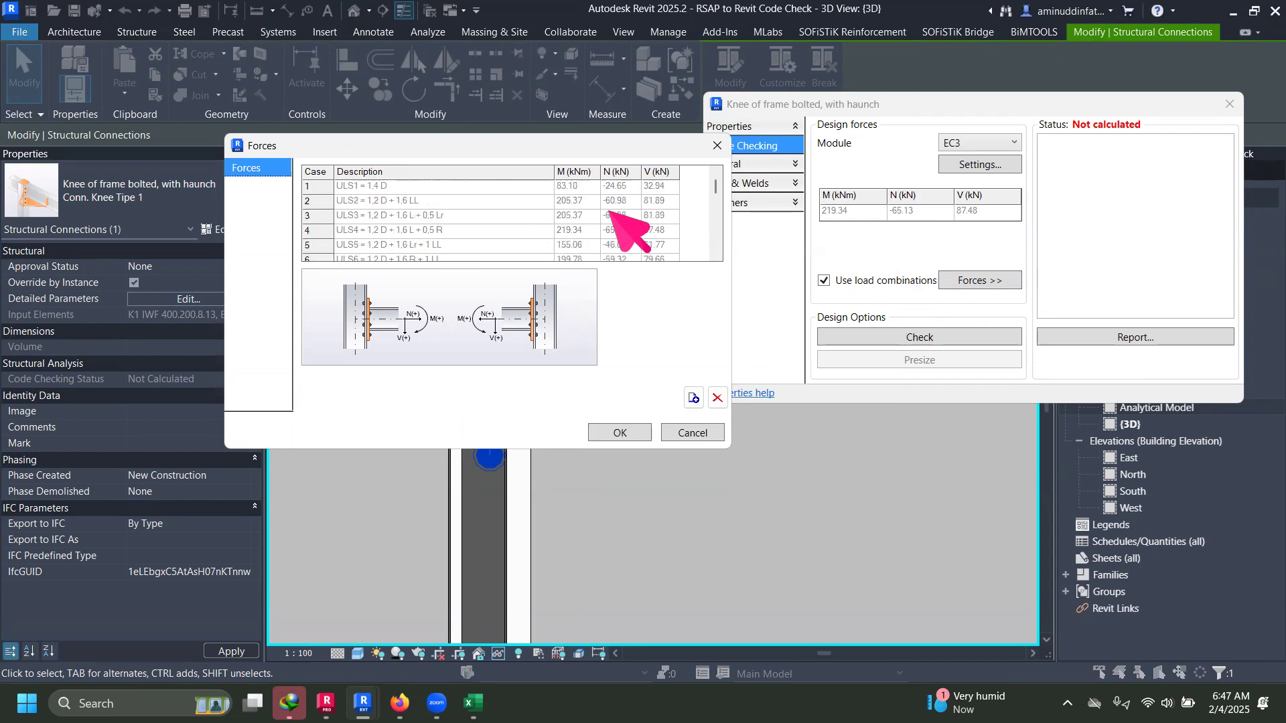
pyautogui.scroll(-7, 609, 213)
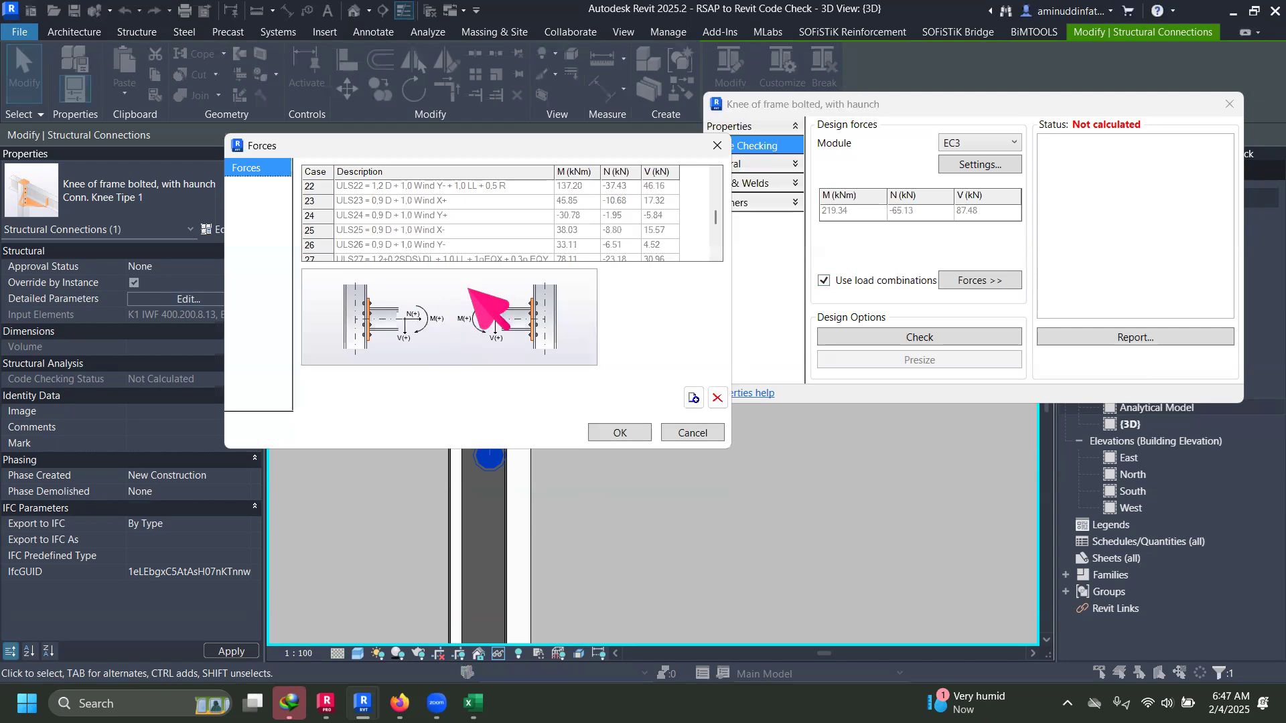
pyautogui.click(618, 433)
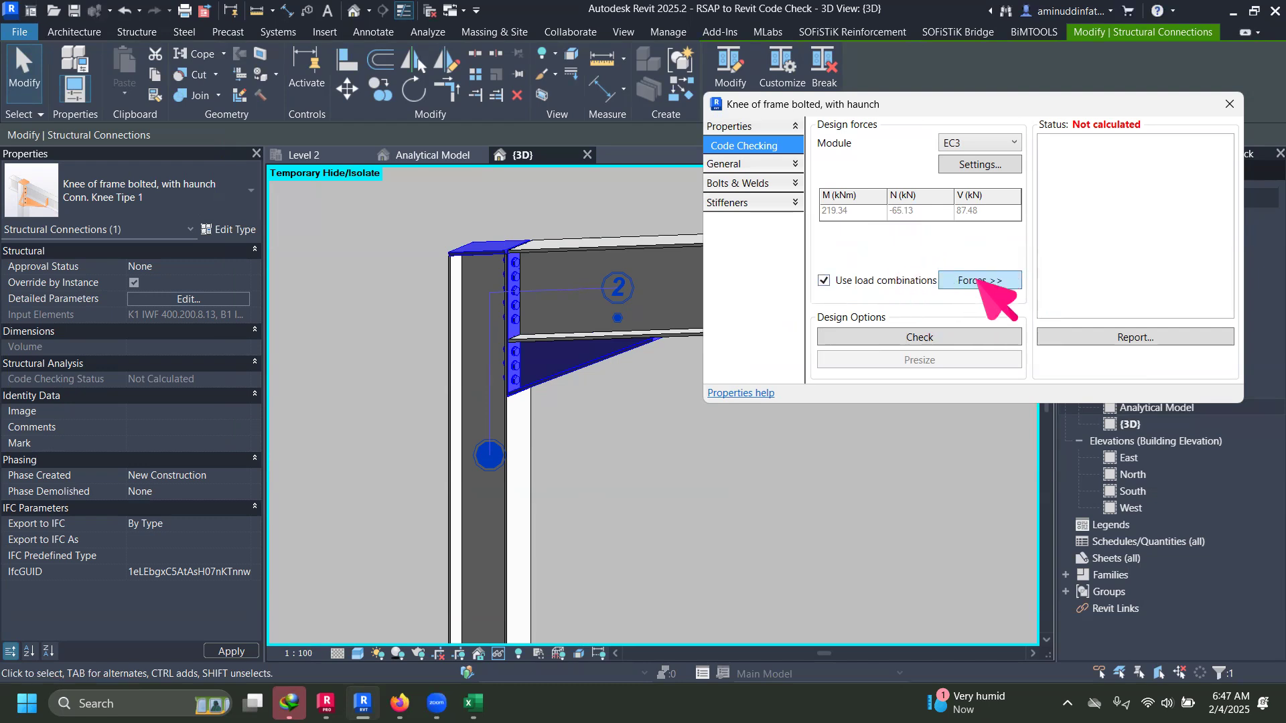
# Step: Reopen the forces list, go through the ULS1, ULS2 and ULS3 rows and on to the last case, and accept the list
pyautogui.click(978, 280)
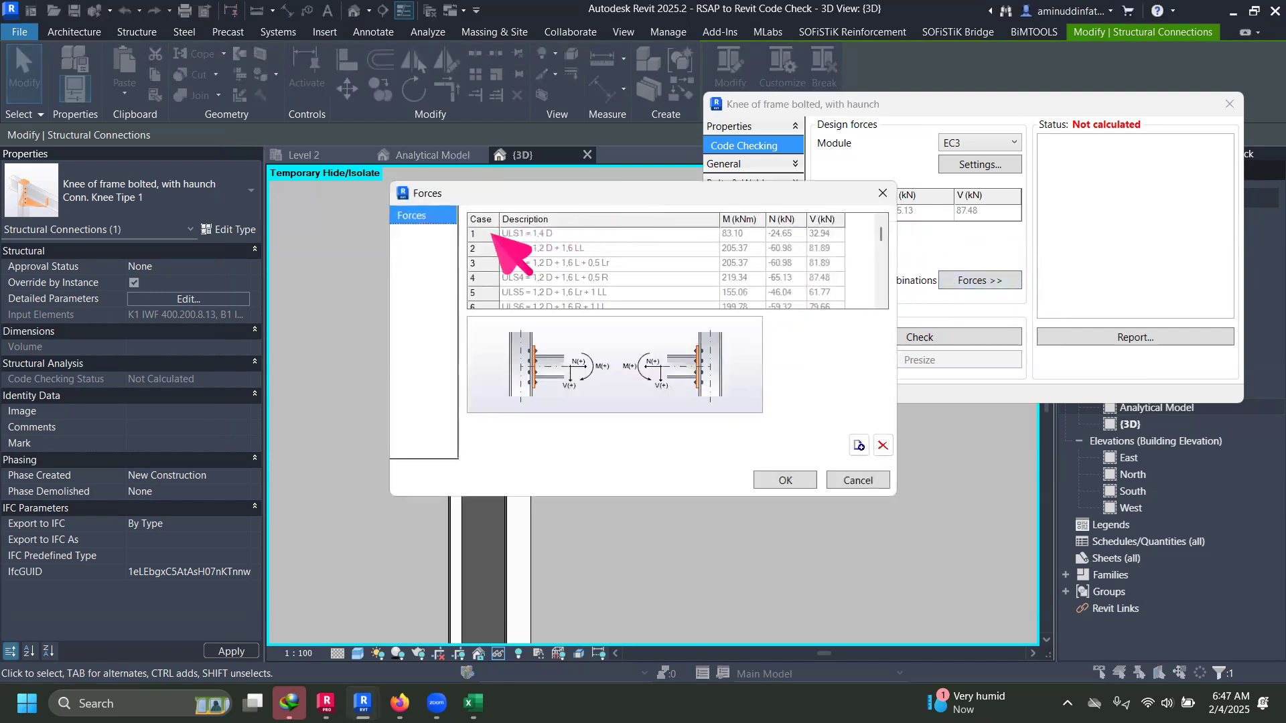
pyautogui.click(491, 233)
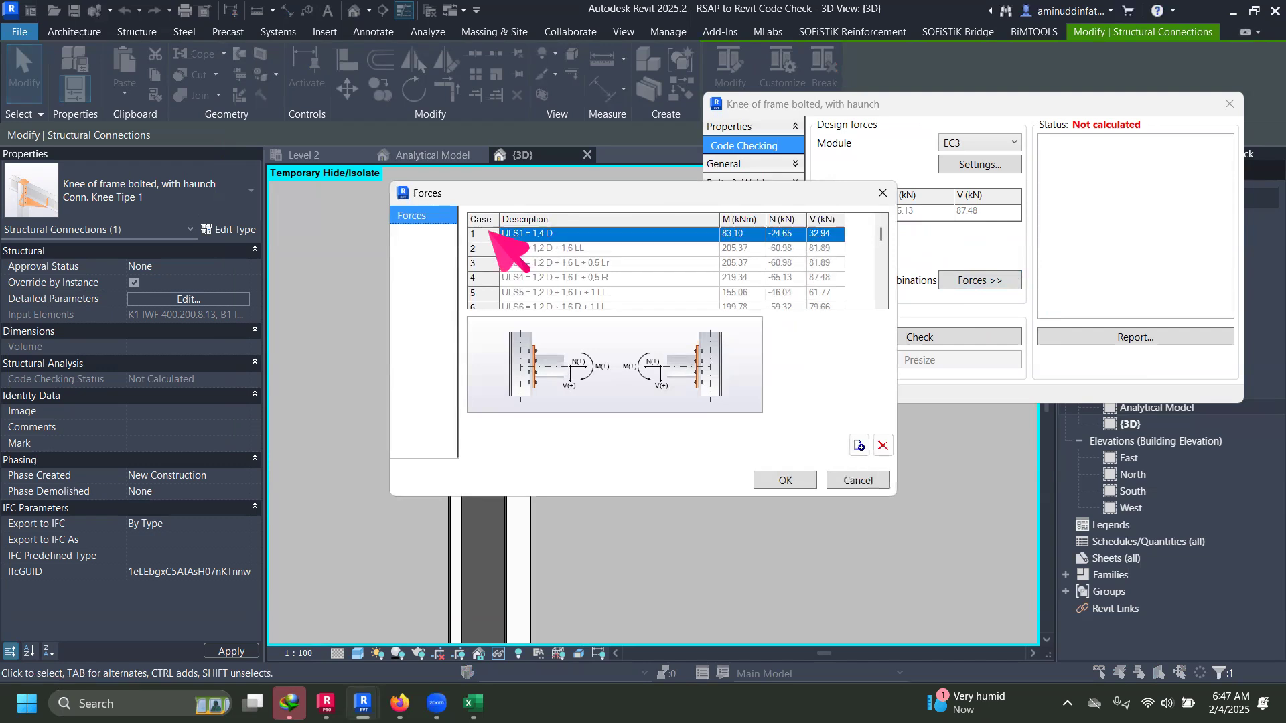
pyautogui.click(491, 248)
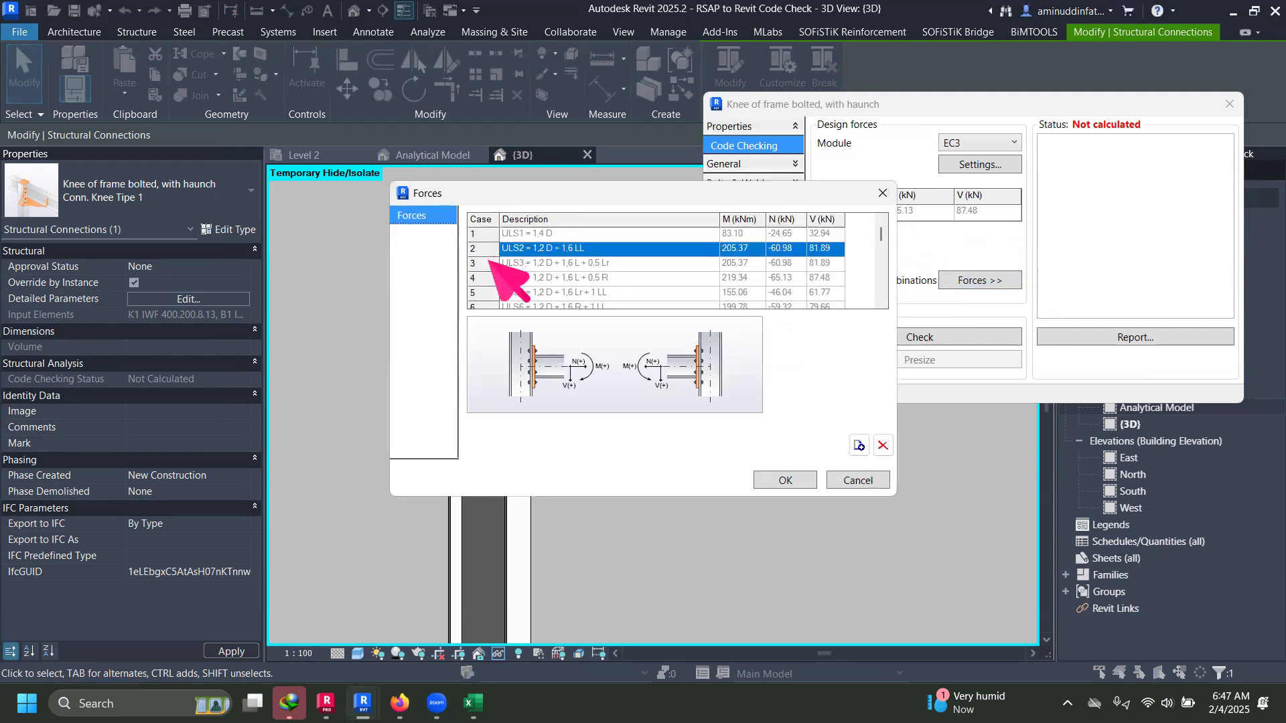
pyautogui.click(491, 262)
pyautogui.scroll(-12, 541, 275)
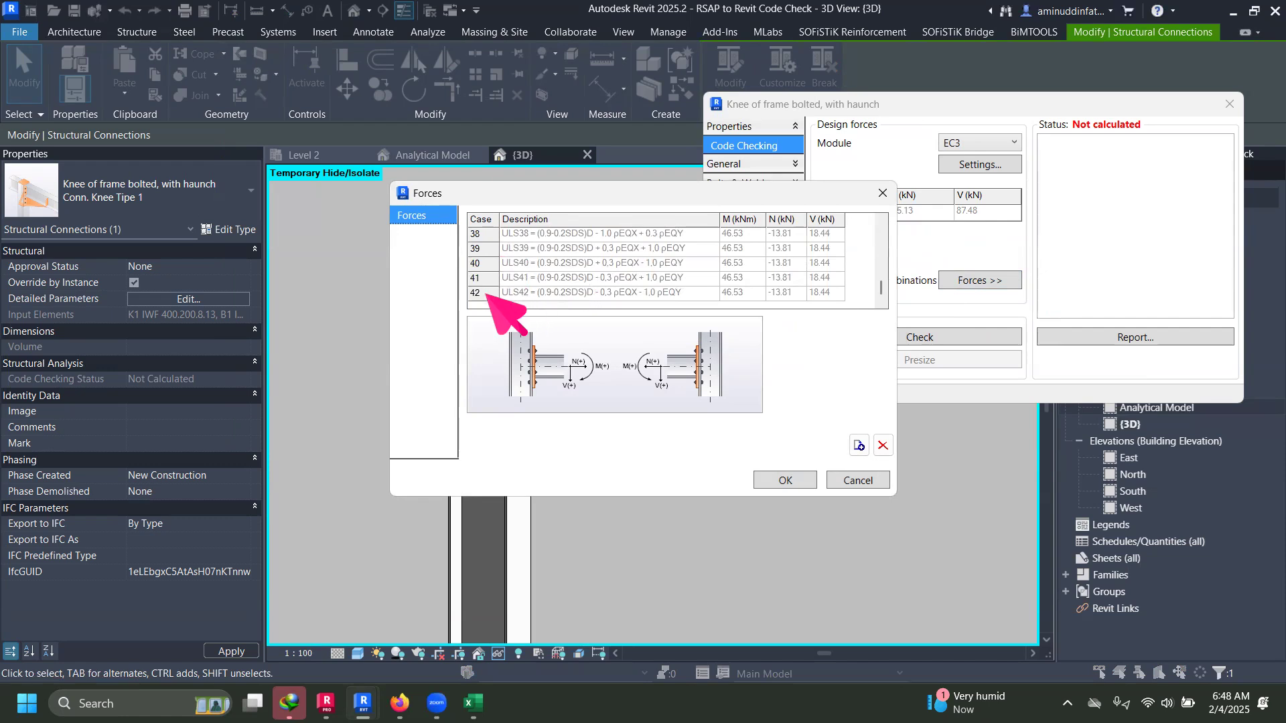
pyautogui.click(782, 479)
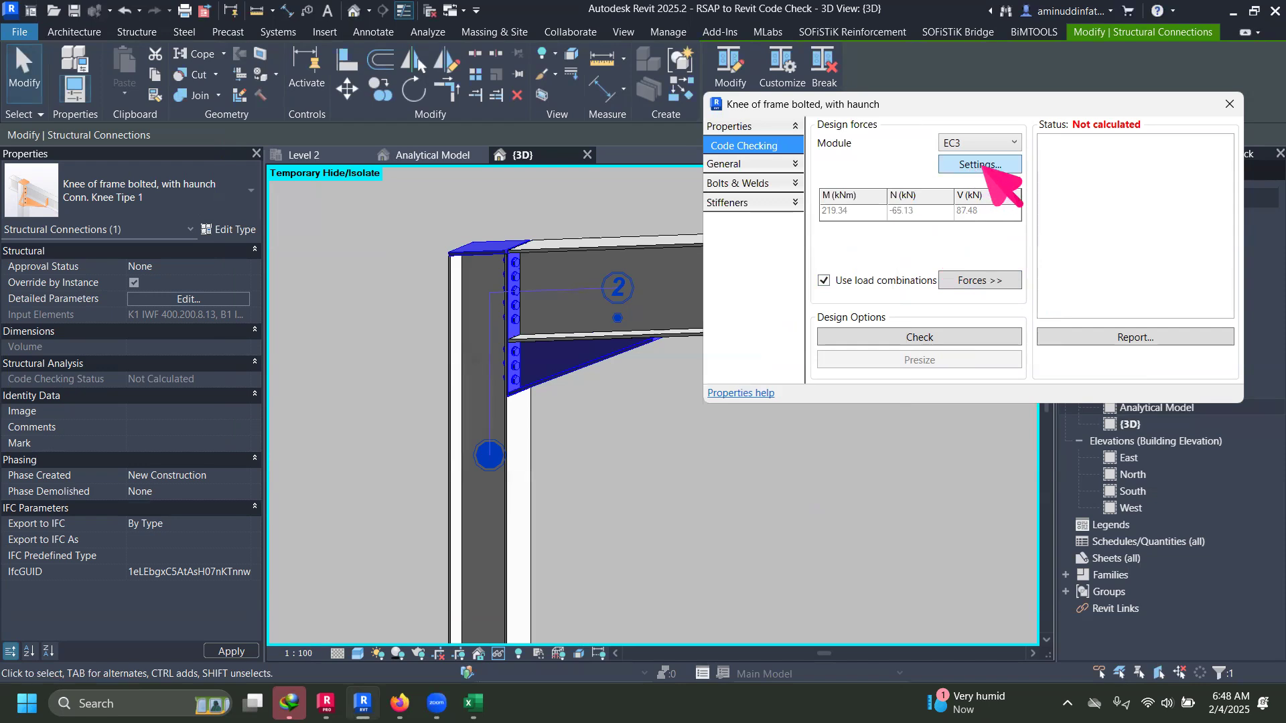
# Step: Set the report format to RTF in the code check settings and accept them
pyautogui.click(981, 165)
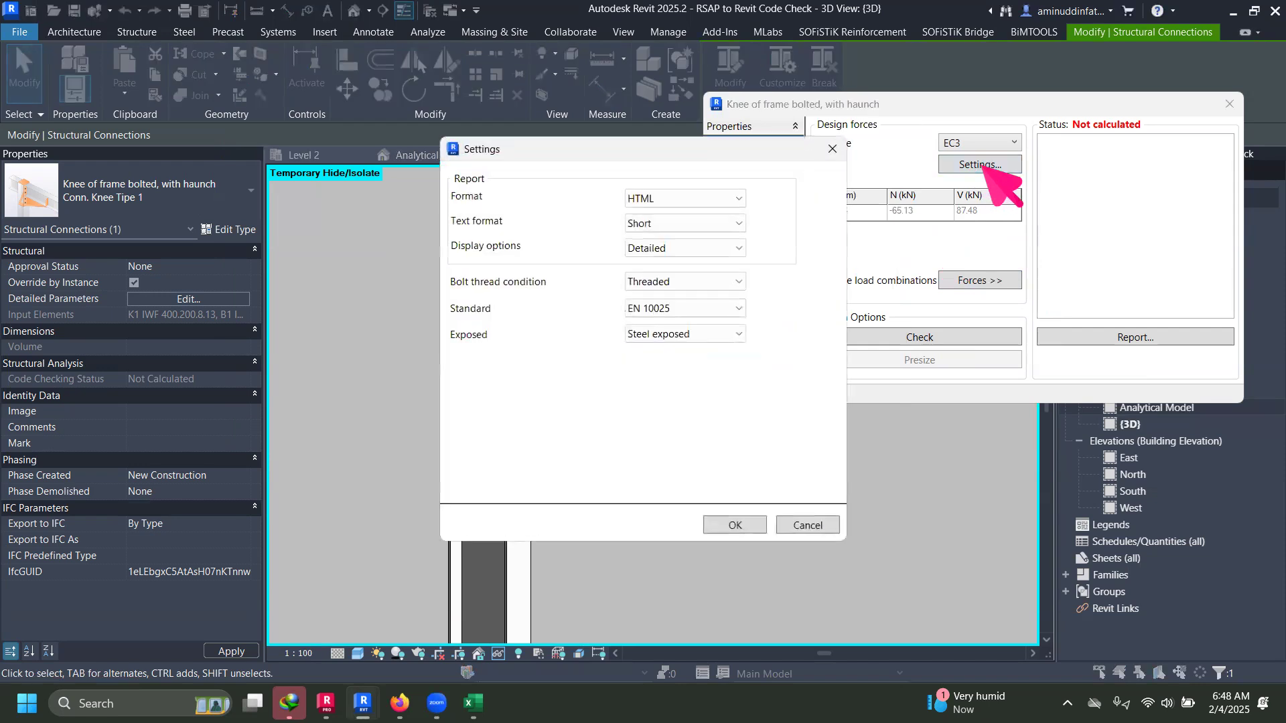
pyautogui.moveTo(647, 150); pyautogui.dragTo(496, 112)
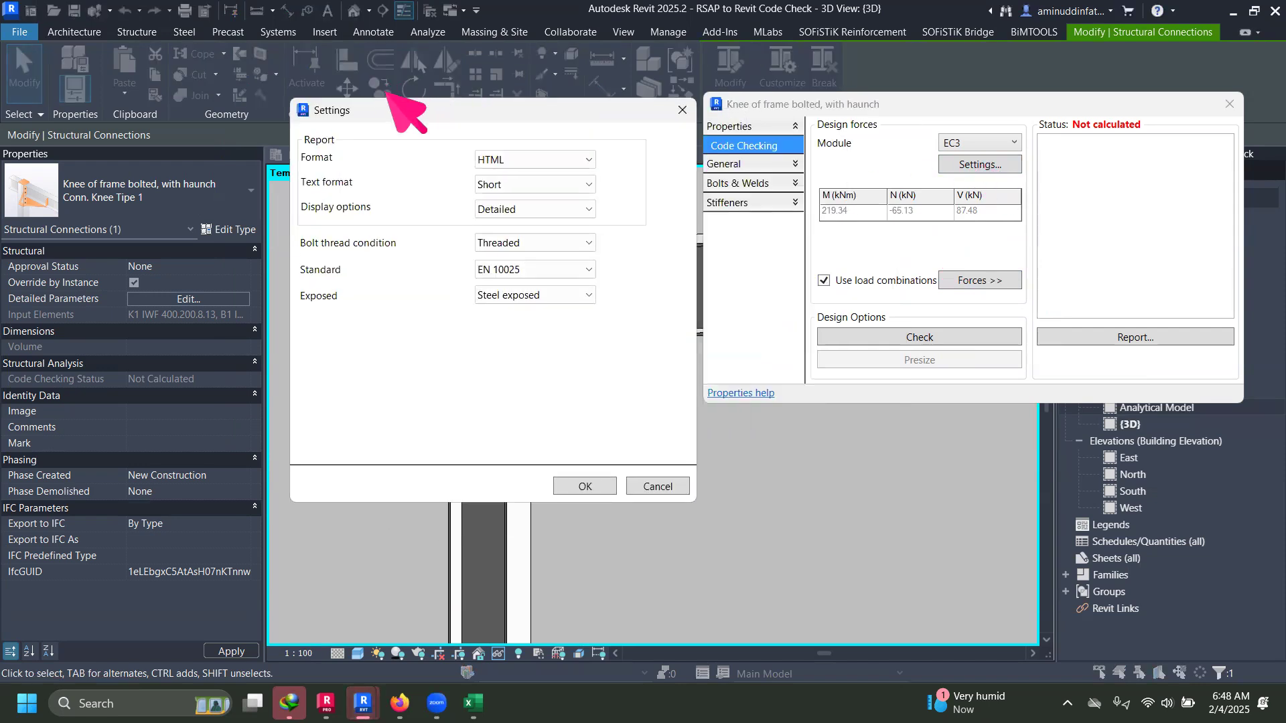
pyautogui.click(565, 163)
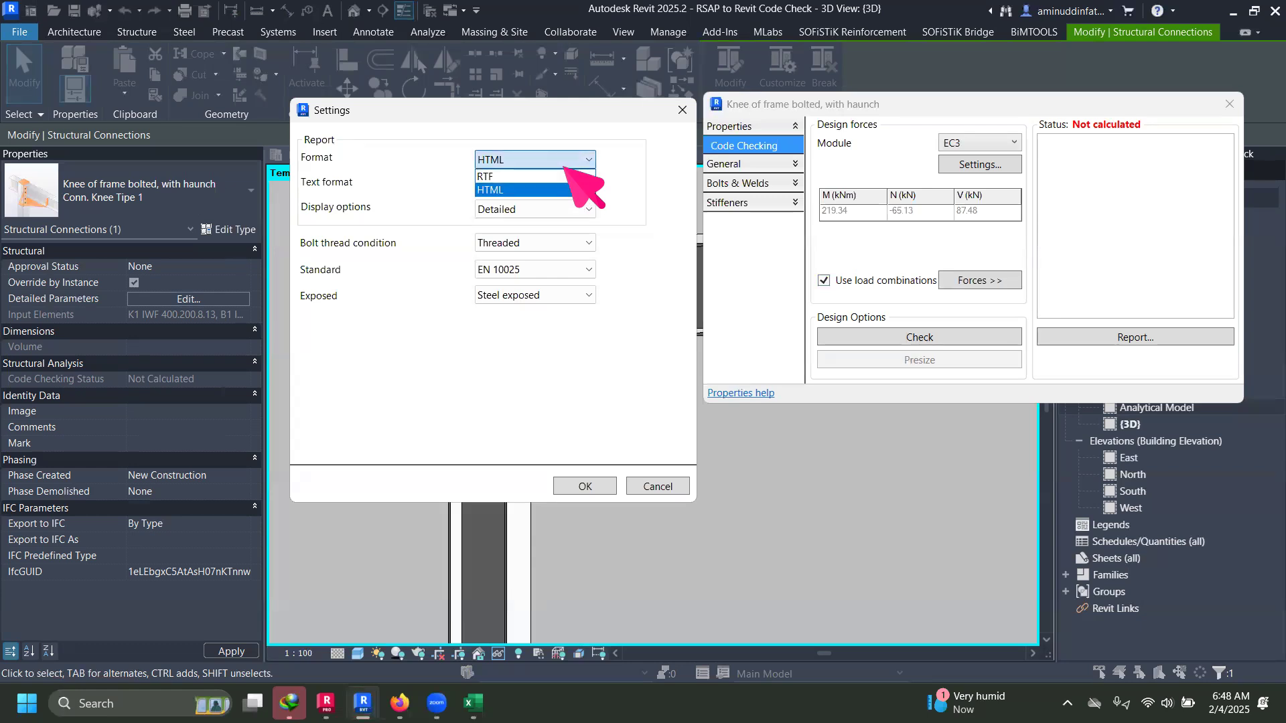
pyautogui.click(522, 191)
pyautogui.click(520, 159)
pyautogui.click(519, 177)
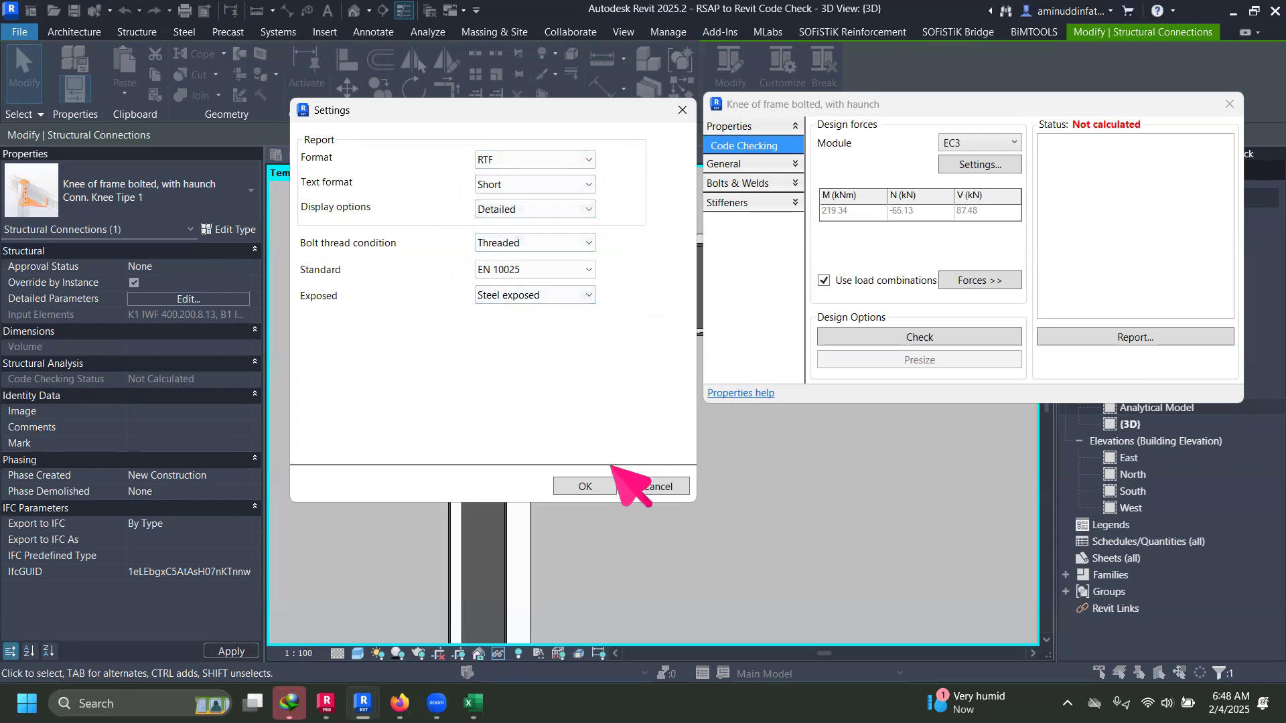
pyautogui.click(585, 486)
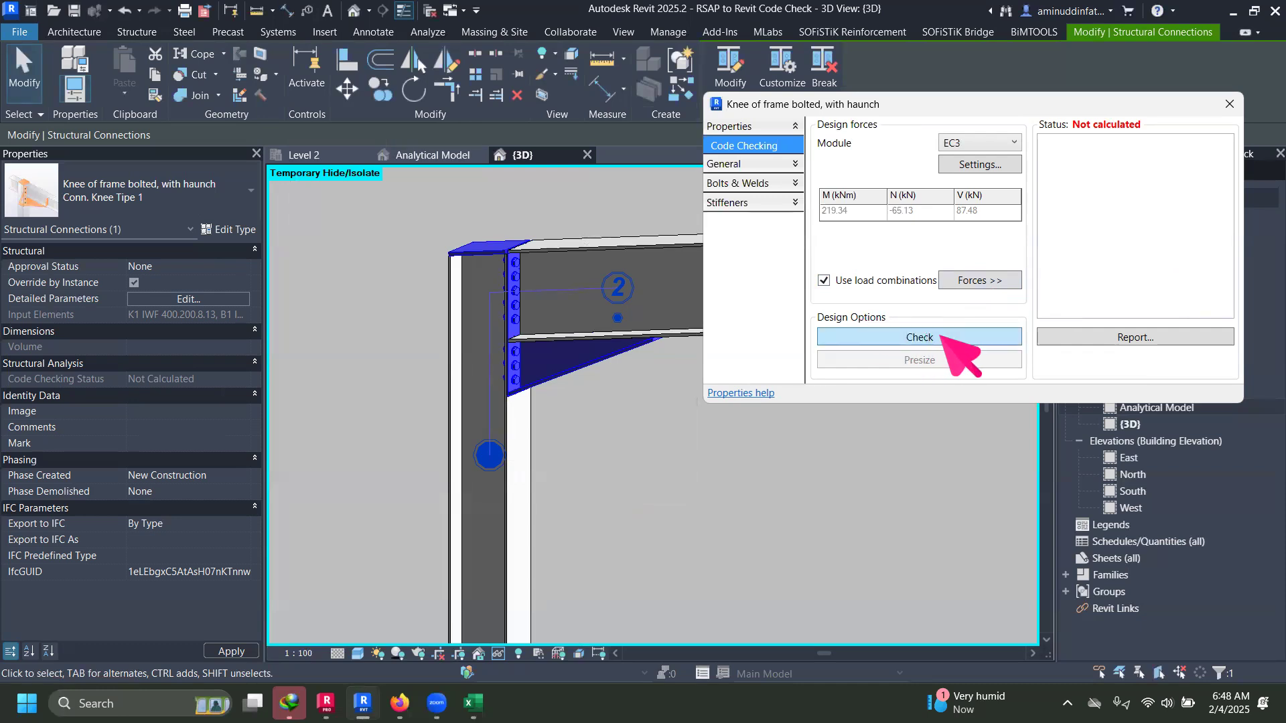
# Step: Run the EC3 check on the knee connection and examine the listed column verification entries, including Column Web Buckling
pyautogui.click(941, 336)
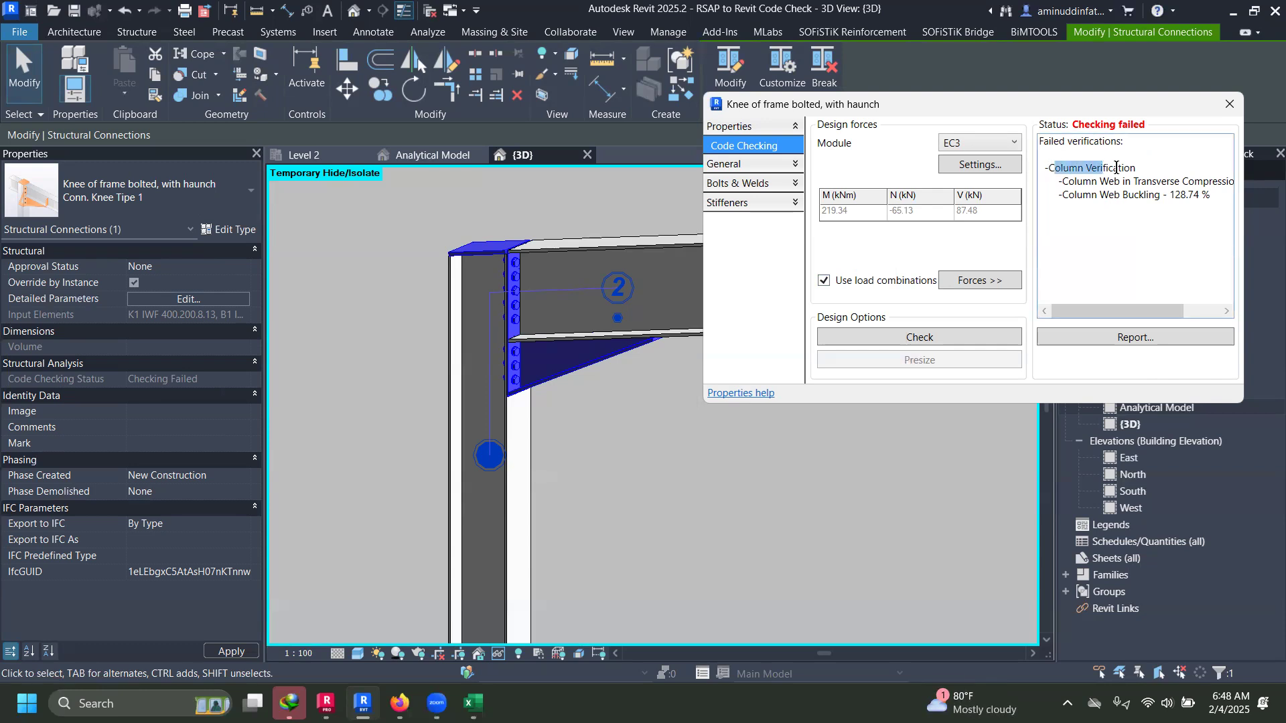
pyautogui.moveTo(1116, 168); pyautogui.dragTo(1179, 194)
pyautogui.click(1106, 189)
pyautogui.moveTo(1101, 194); pyautogui.dragTo(1195, 195)
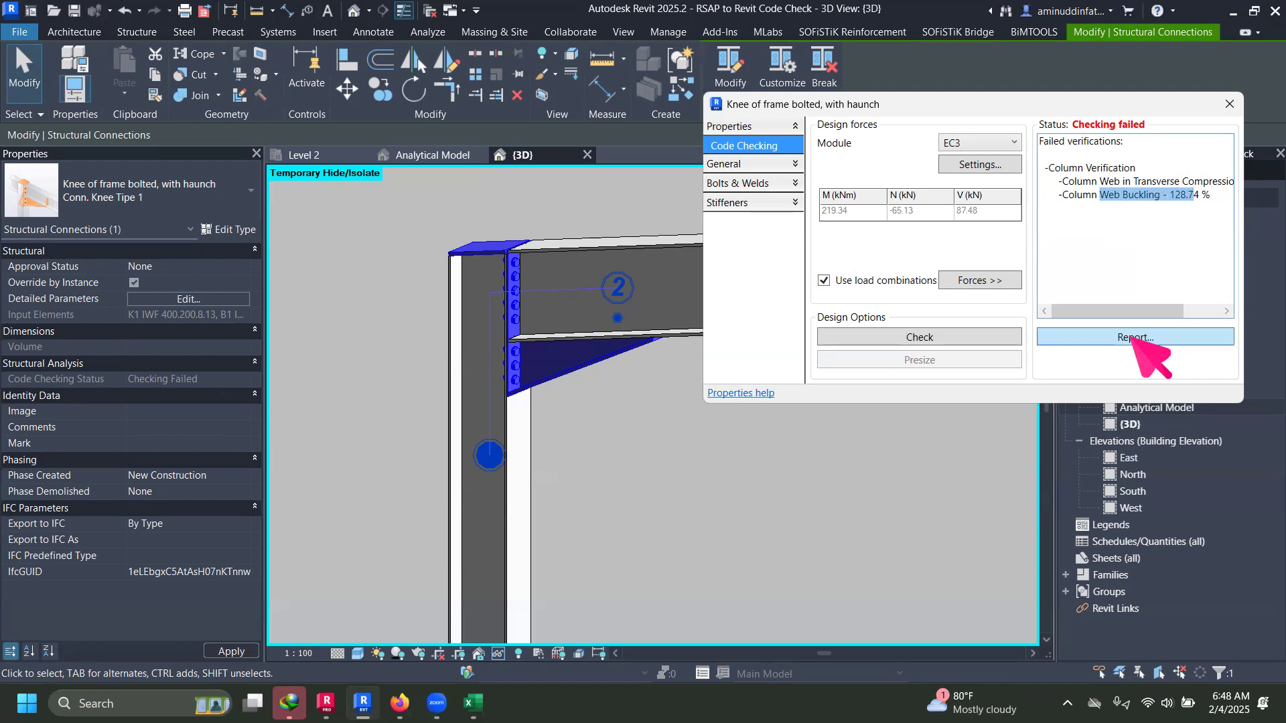
# Step: Generate the code check report and review the Bolt Verification conditions for edge distances and bolt spacing
pyautogui.click(1131, 337)
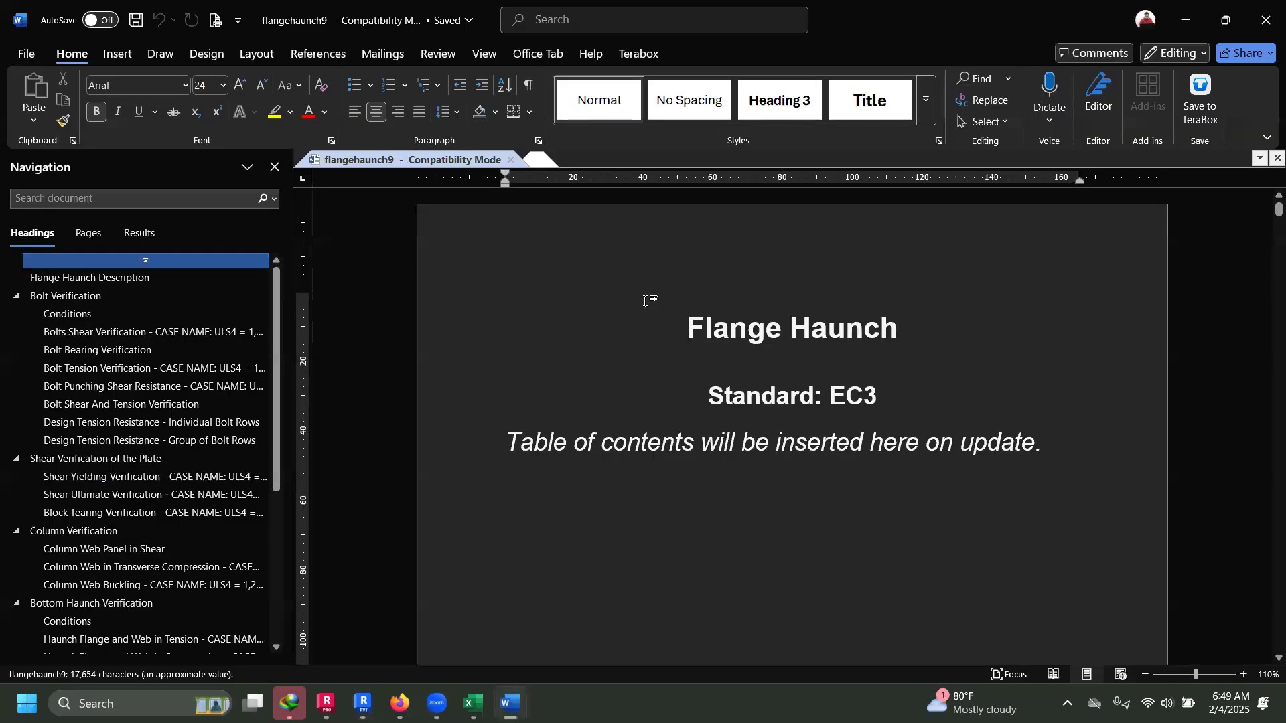
pyautogui.scroll(-10, 644, 302)
pyautogui.scroll(-15, 644, 301)
pyautogui.scroll(-15, 645, 301)
pyautogui.scroll(-20, 644, 300)
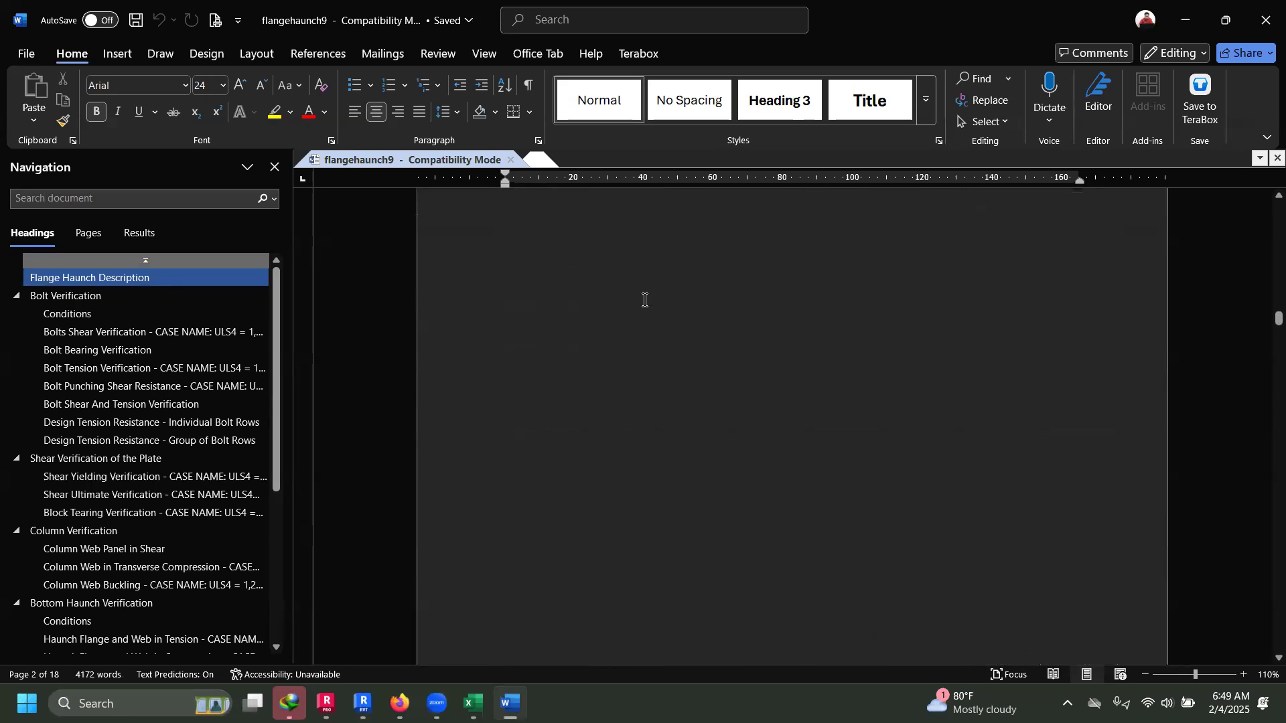
pyautogui.scroll(-12, 645, 300)
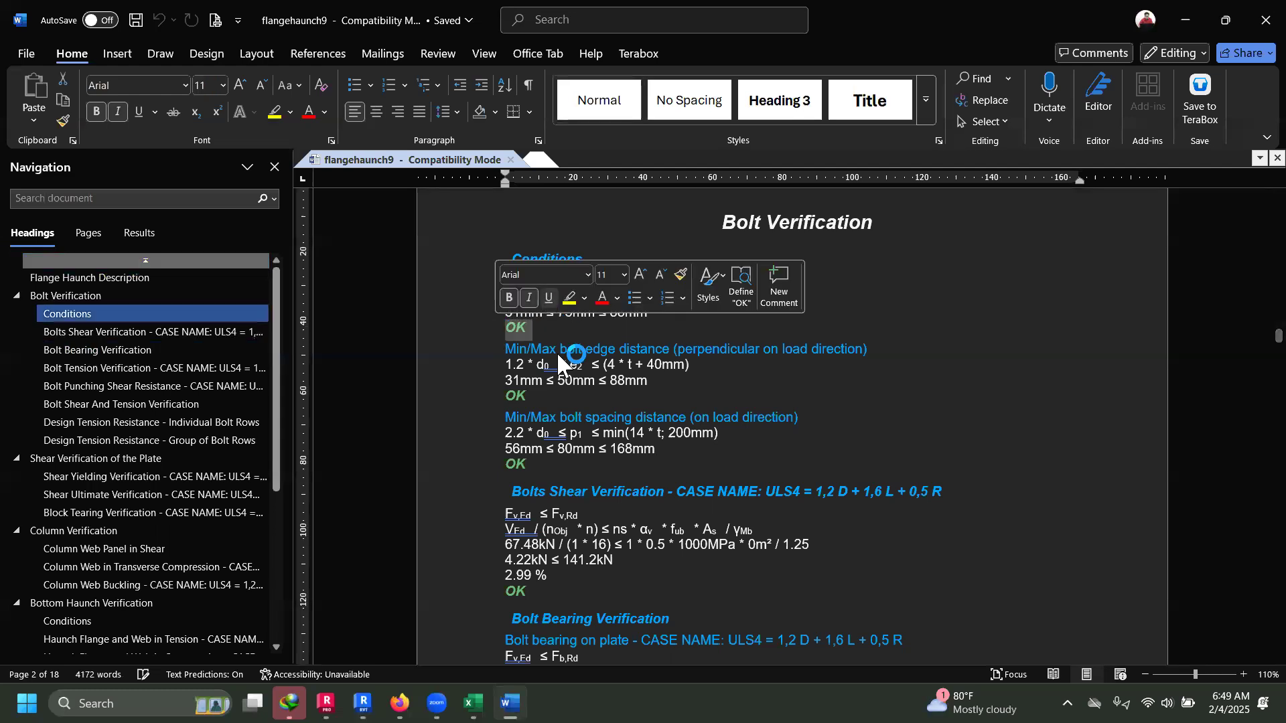
pyautogui.click(529, 396)
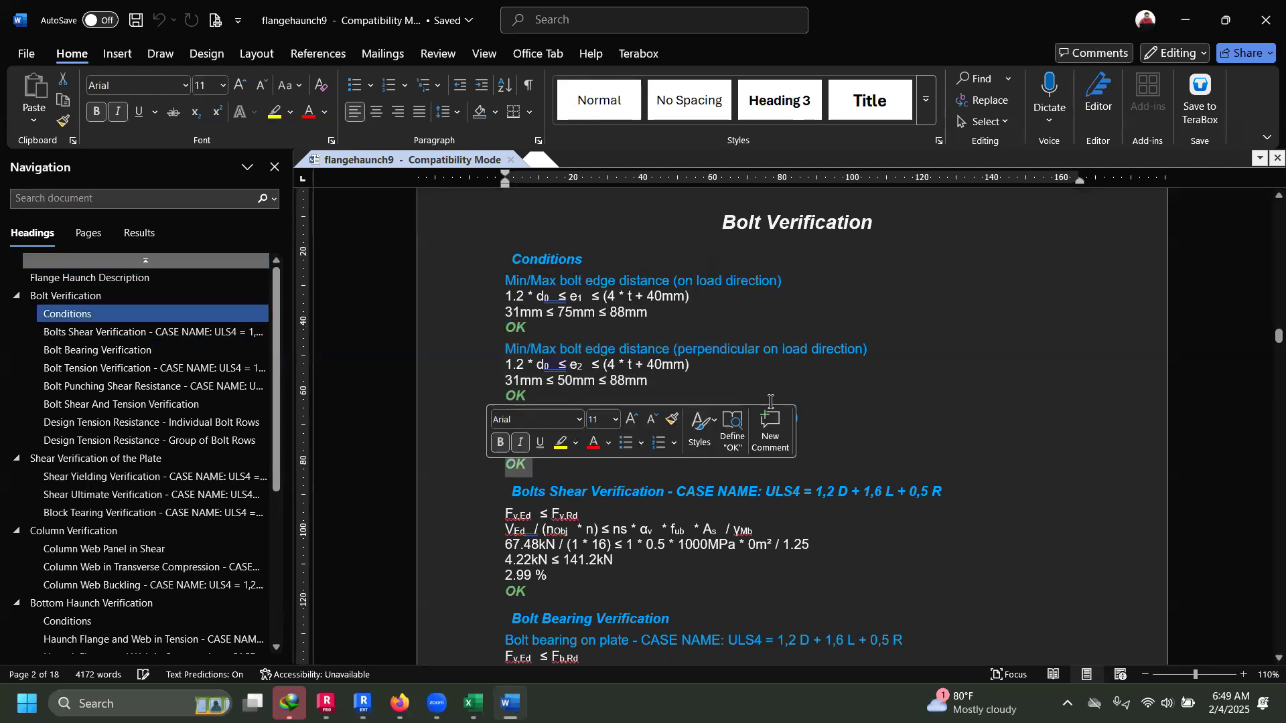
# Step: Read through the report from the bolt and bolt row verifications to the plate shear, column web transverse compression and web buckling checks
pyautogui.scroll(-10, 770, 404)
pyautogui.scroll(-10, 750, 395)
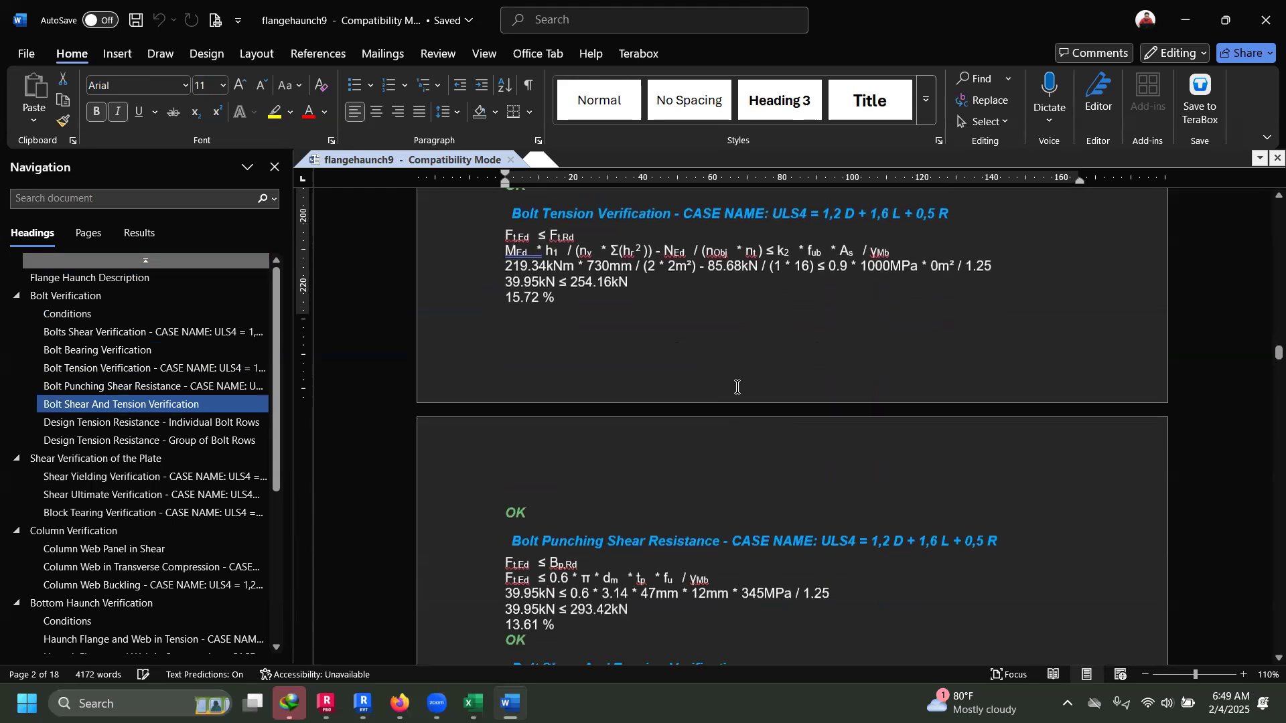
pyautogui.scroll(-10, 729, 387)
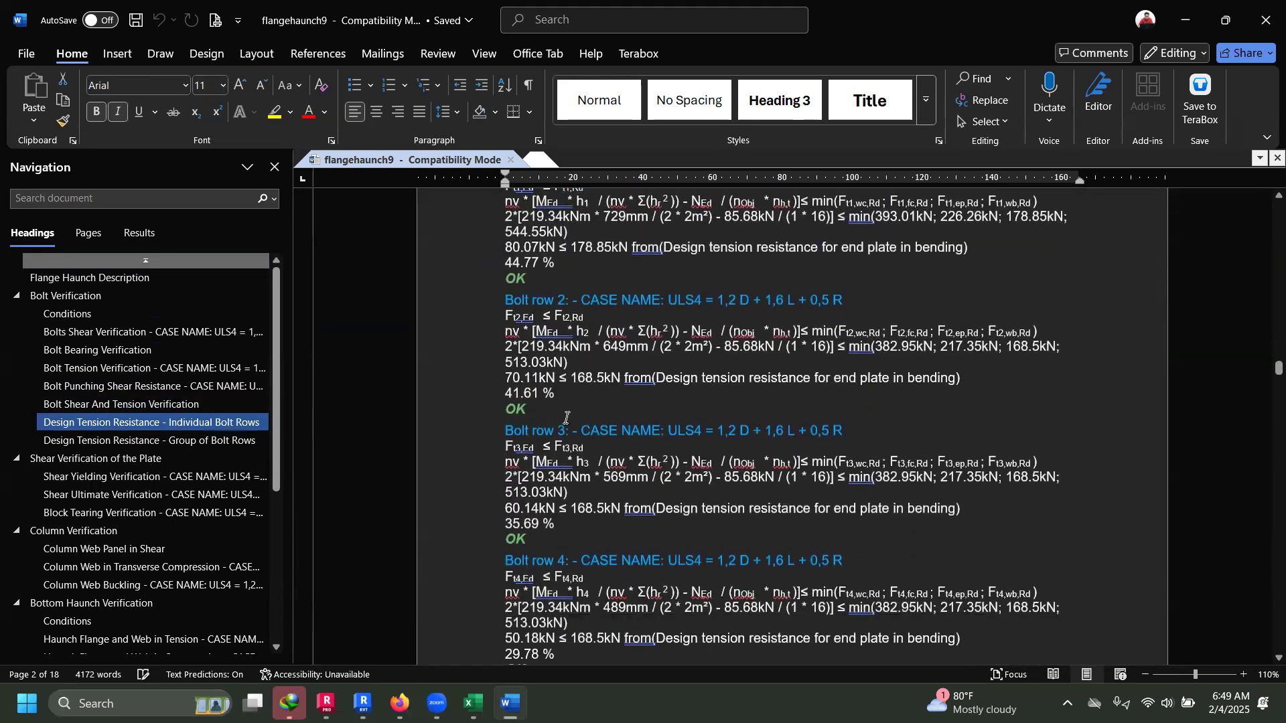
pyautogui.scroll(-10, 634, 424)
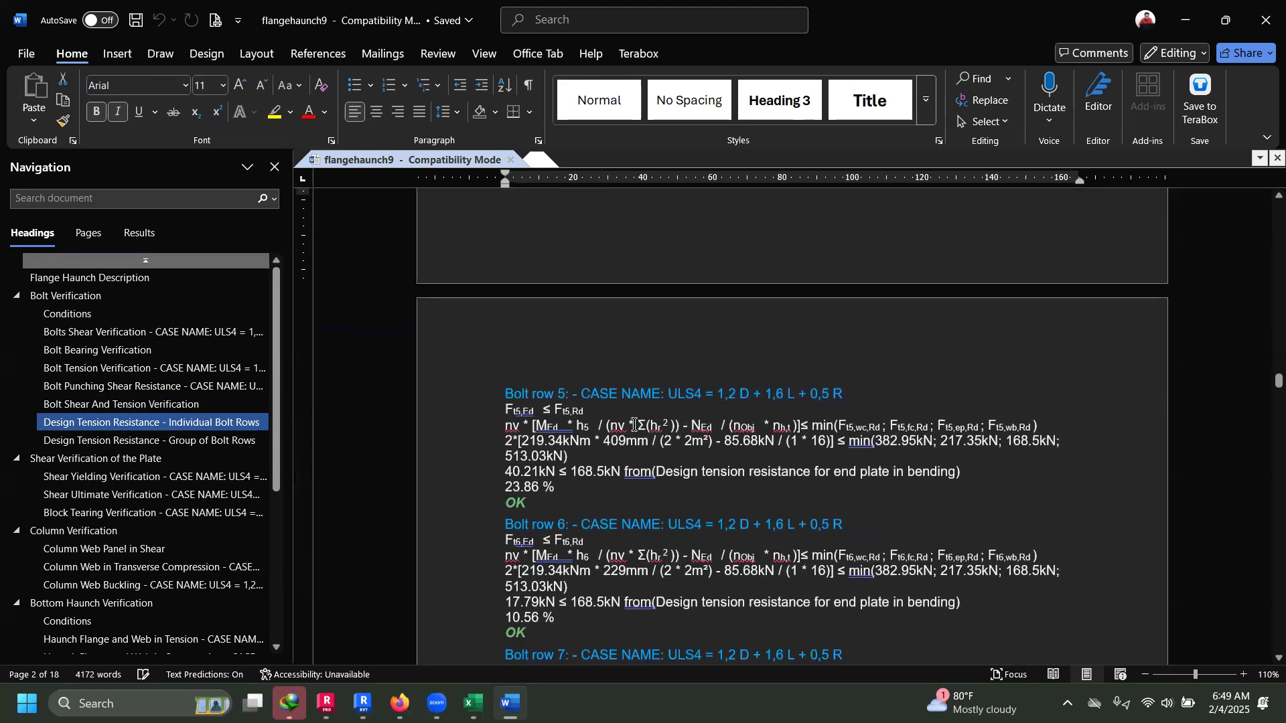
pyautogui.scroll(-10, 633, 424)
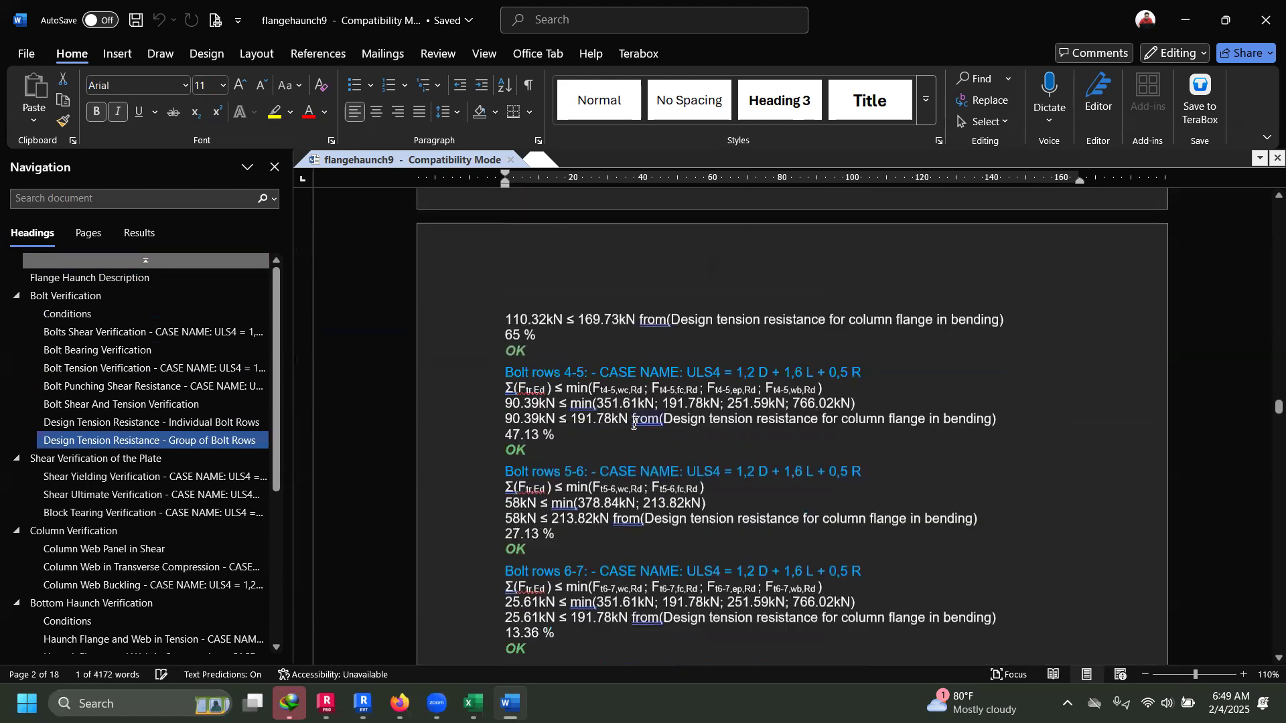
pyautogui.scroll(-10, 633, 423)
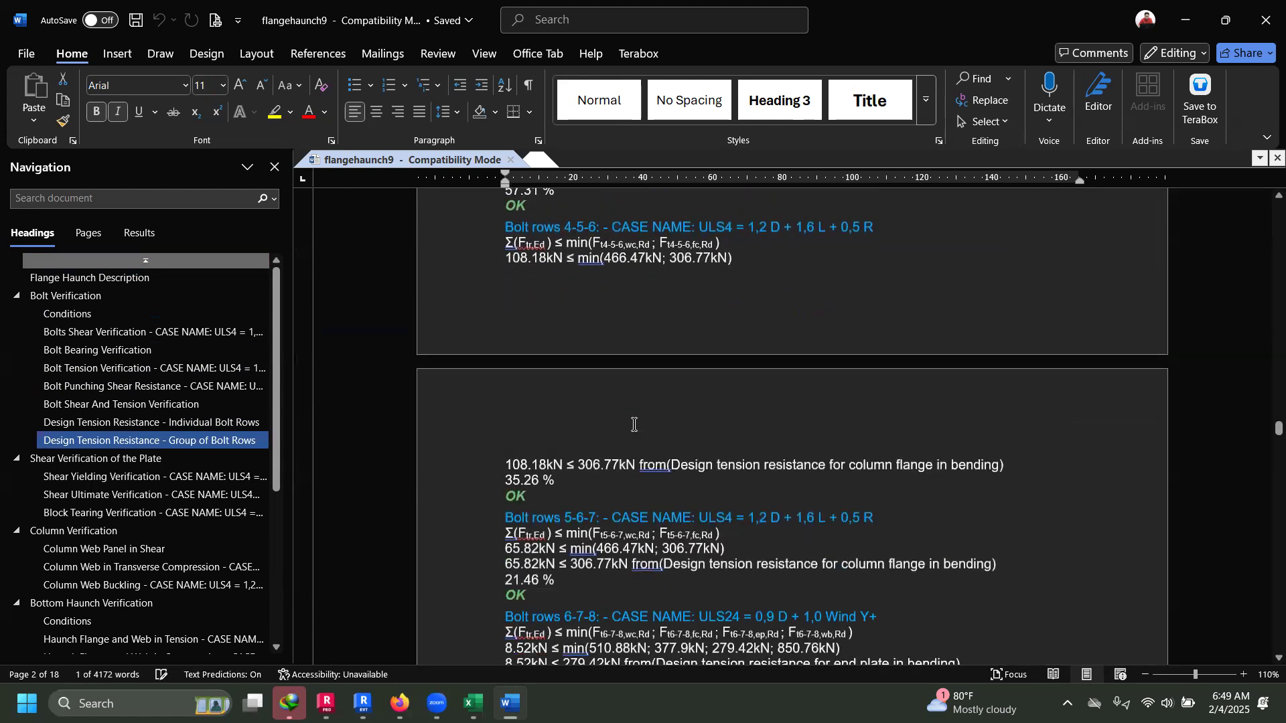
pyautogui.scroll(-10, 634, 424)
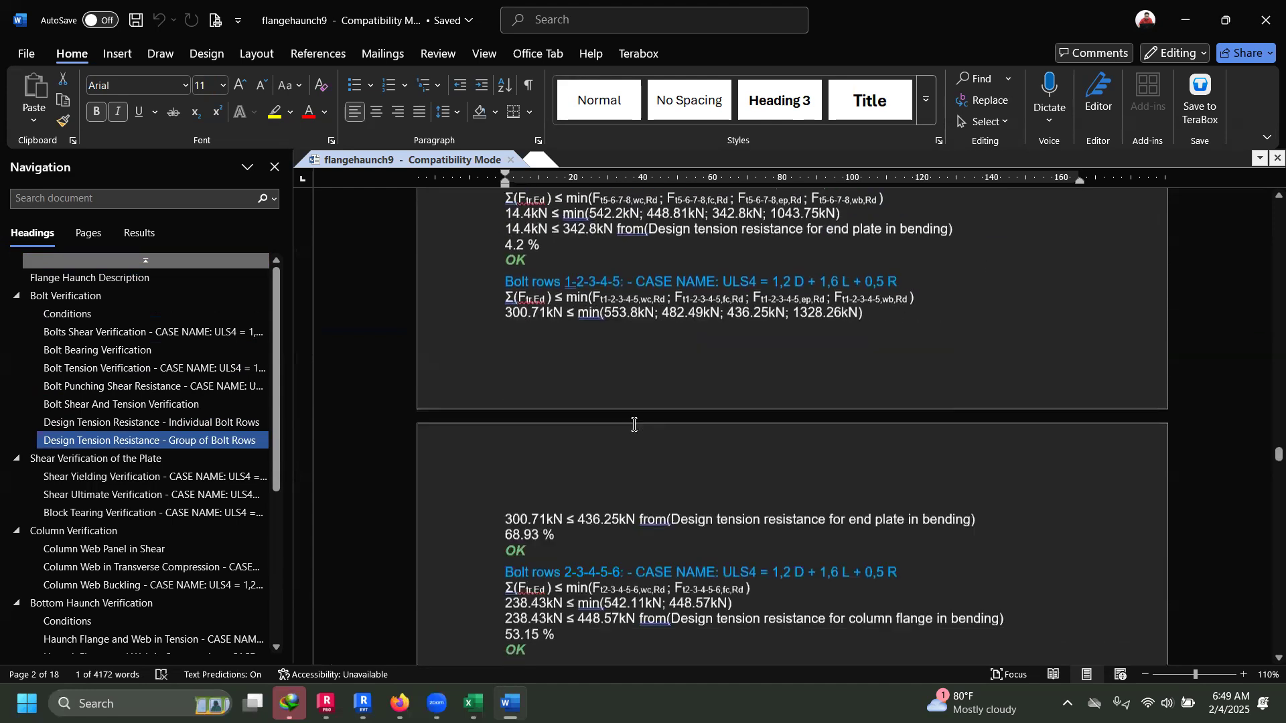
pyautogui.scroll(-10, 634, 424)
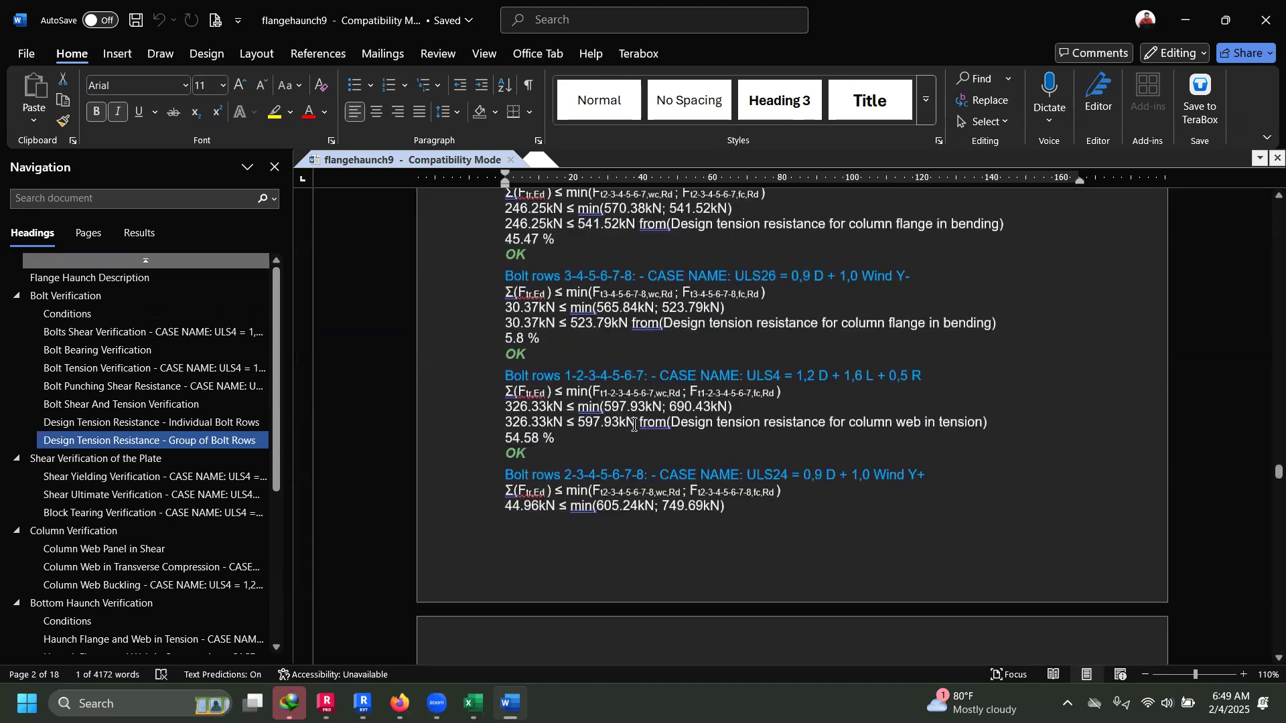
pyautogui.scroll(-10, 634, 423)
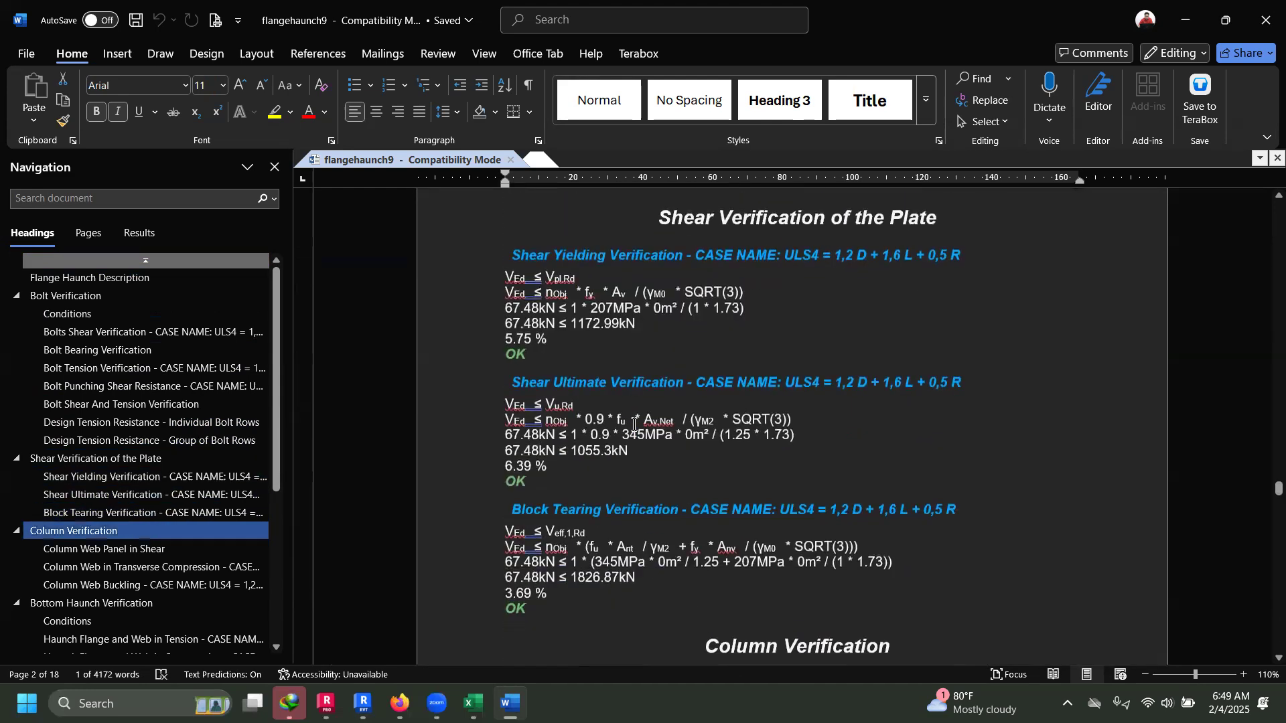
pyautogui.scroll(-8, 634, 424)
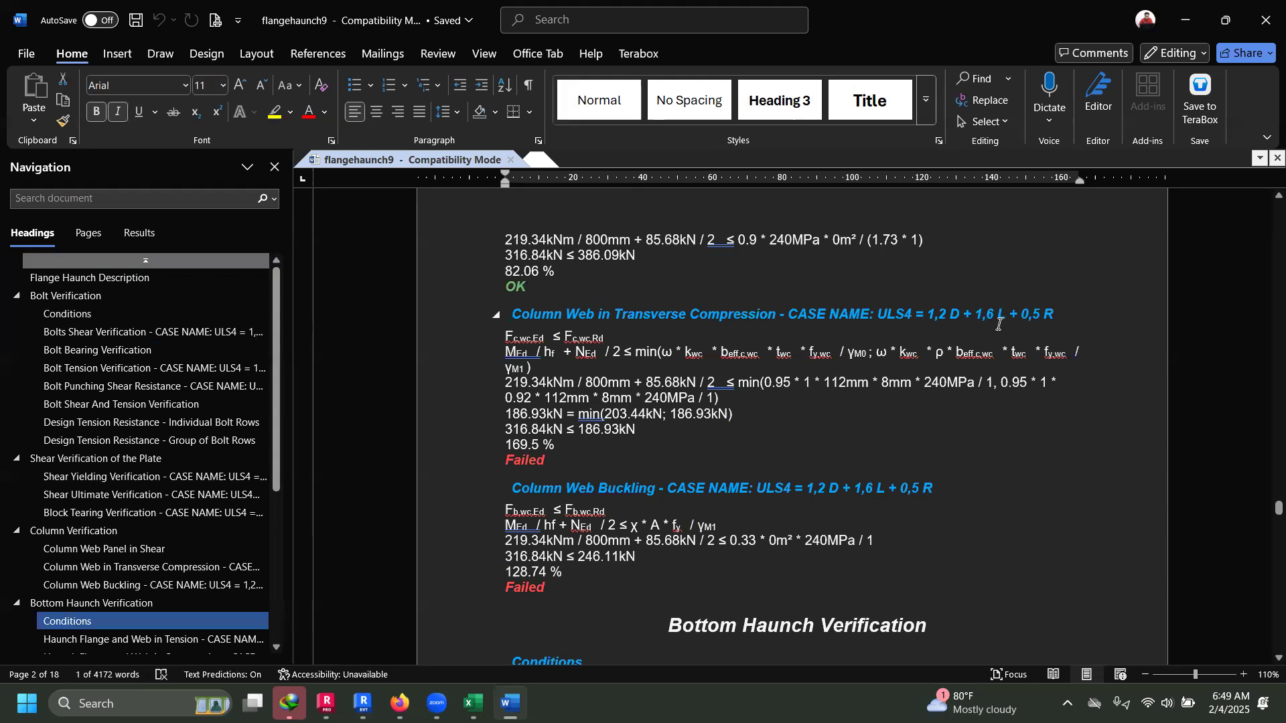
# Step: Review the Column Web in Transverse Compression and Column Web Buckling results and the bottom haunch conditions, and close the report
pyautogui.scroll(-1, 603, 458)
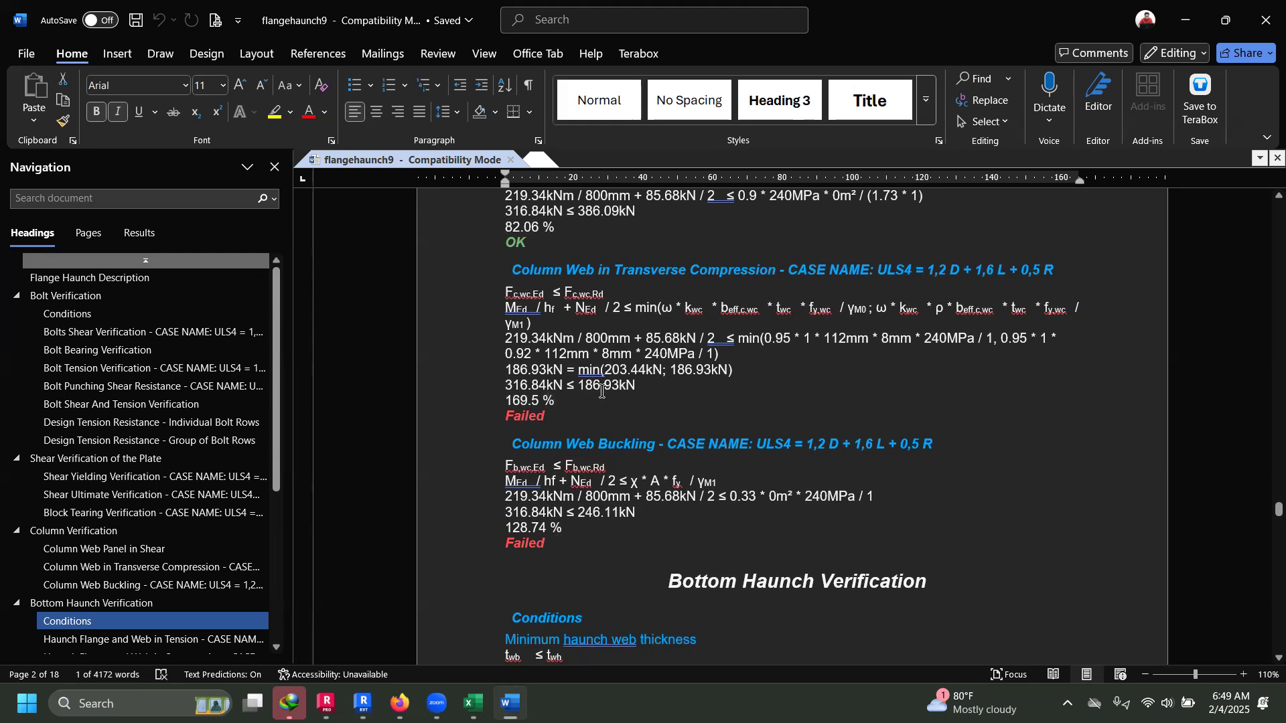
pyautogui.moveTo(648, 391); pyautogui.dragTo(517, 389)
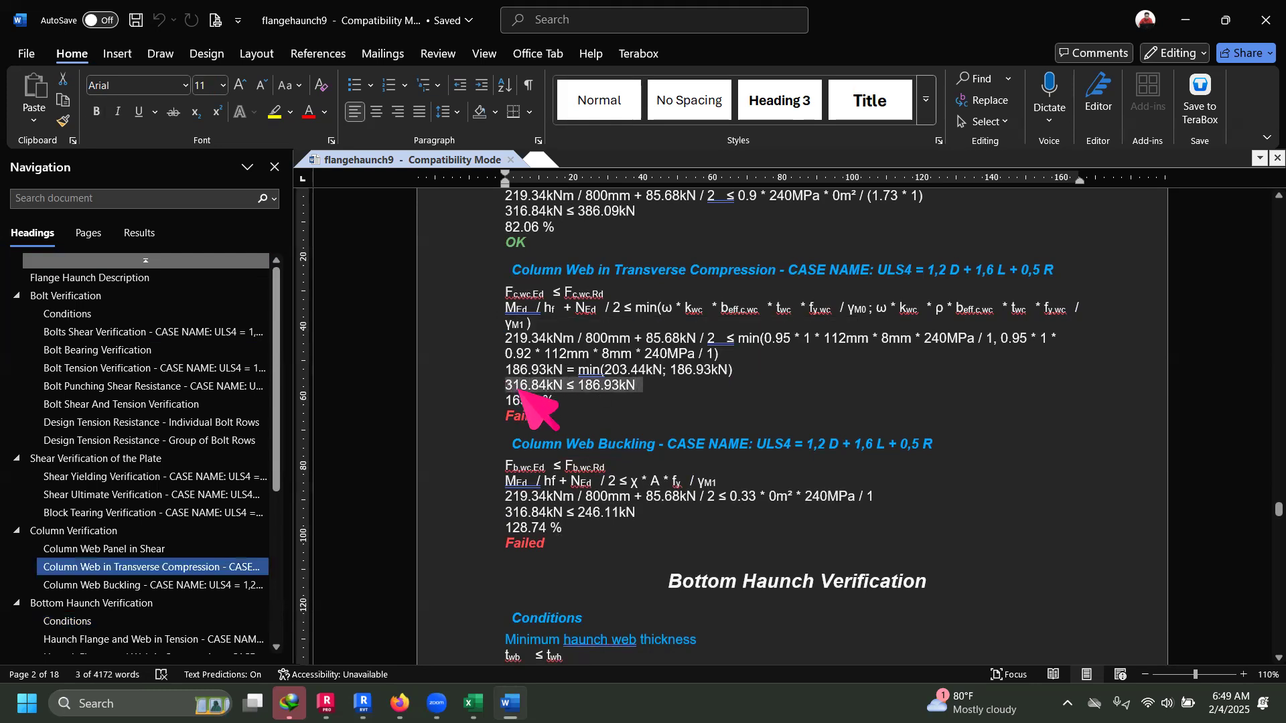
pyautogui.click(518, 390)
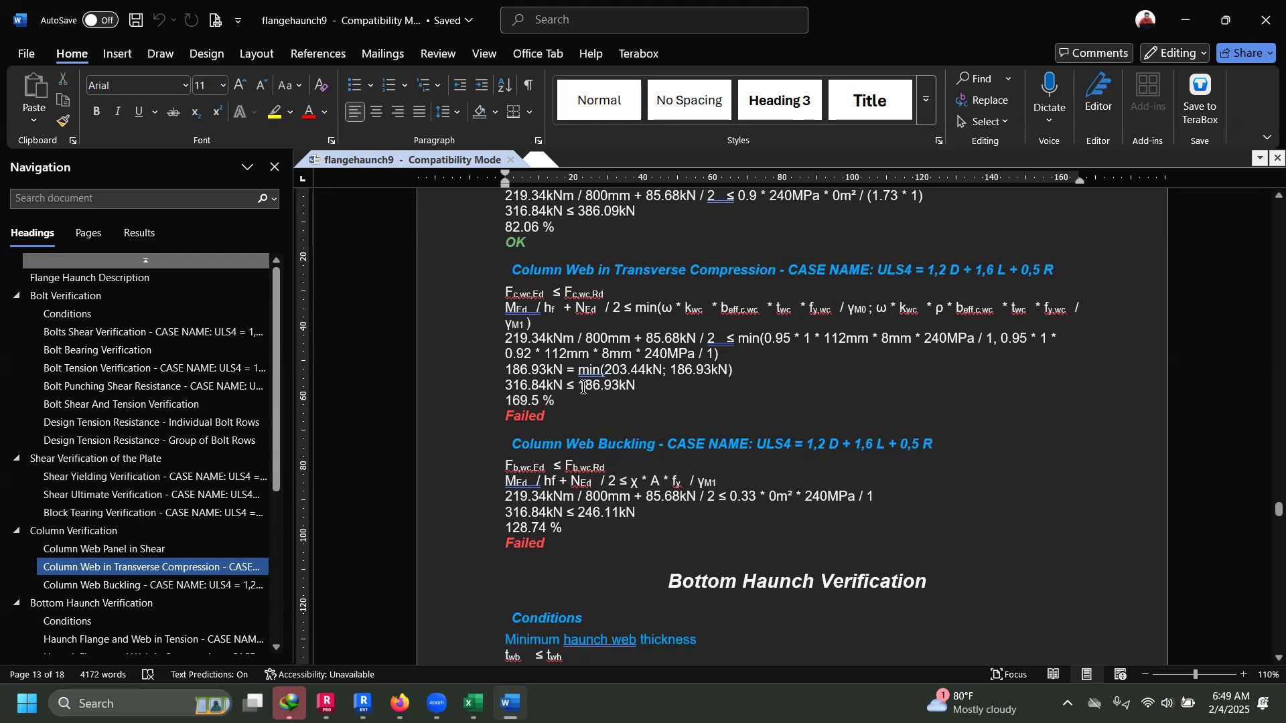
pyautogui.click(806, 432)
pyautogui.scroll(-4, 557, 511)
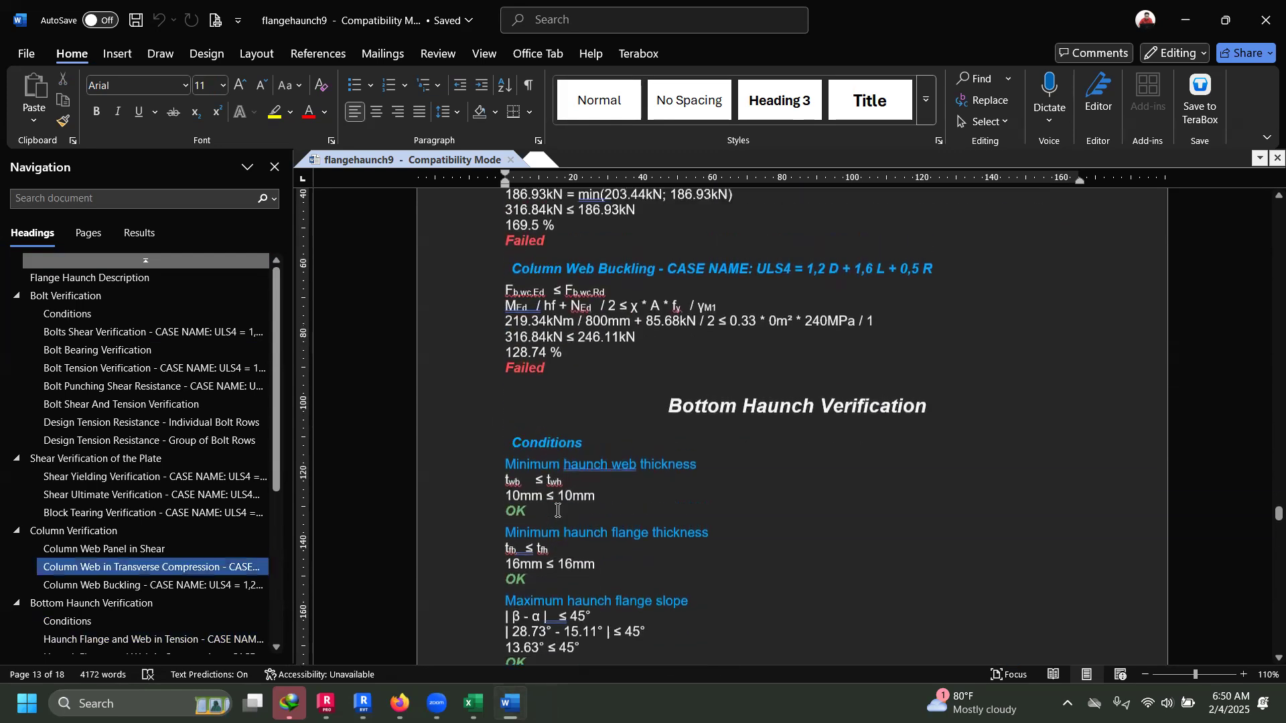
pyautogui.scroll(3, 566, 455)
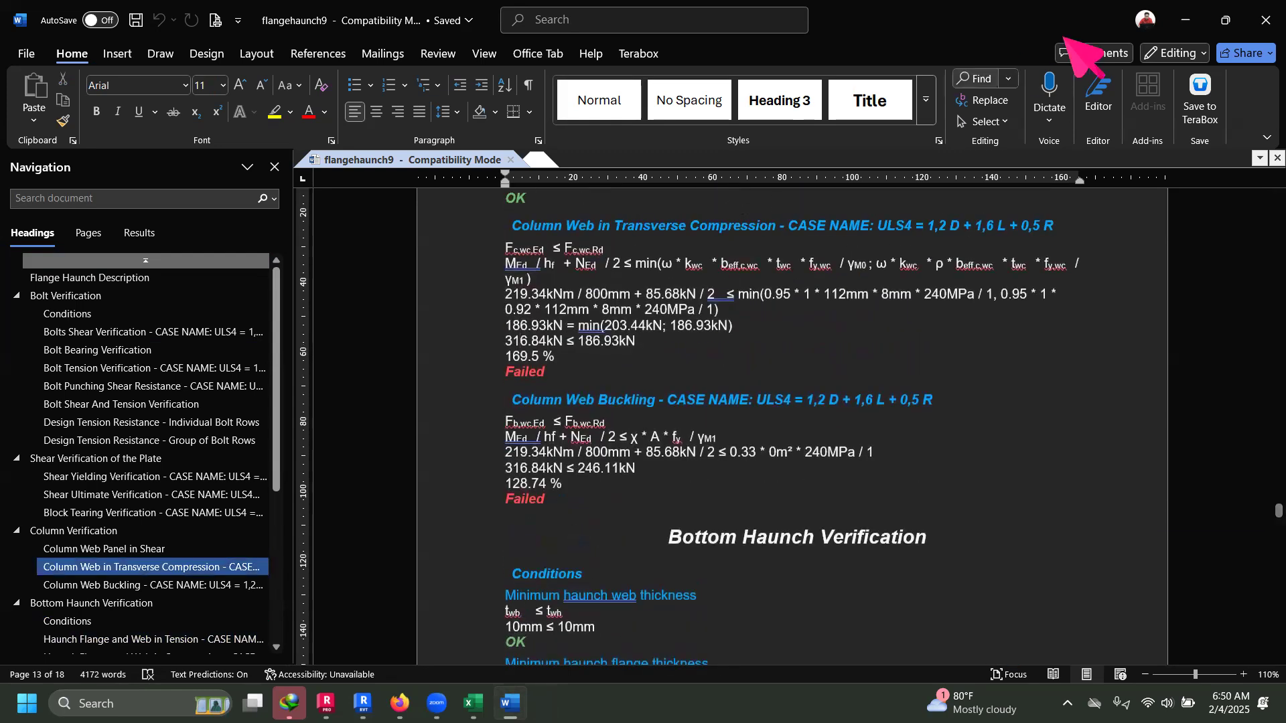
pyautogui.click(1266, 20)
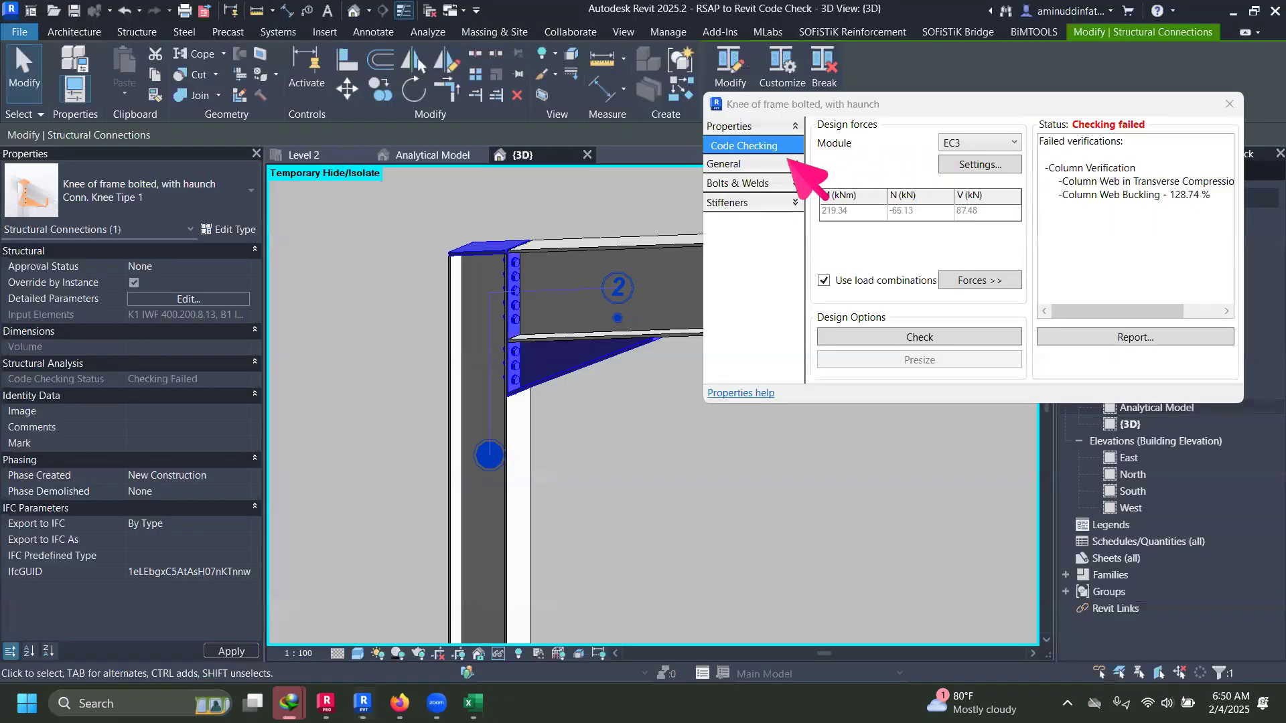
# Step: Set Stiffener 3 of the knee connection to full, adding a column stiffener at the haunch's lower end
pyautogui.click(768, 387)
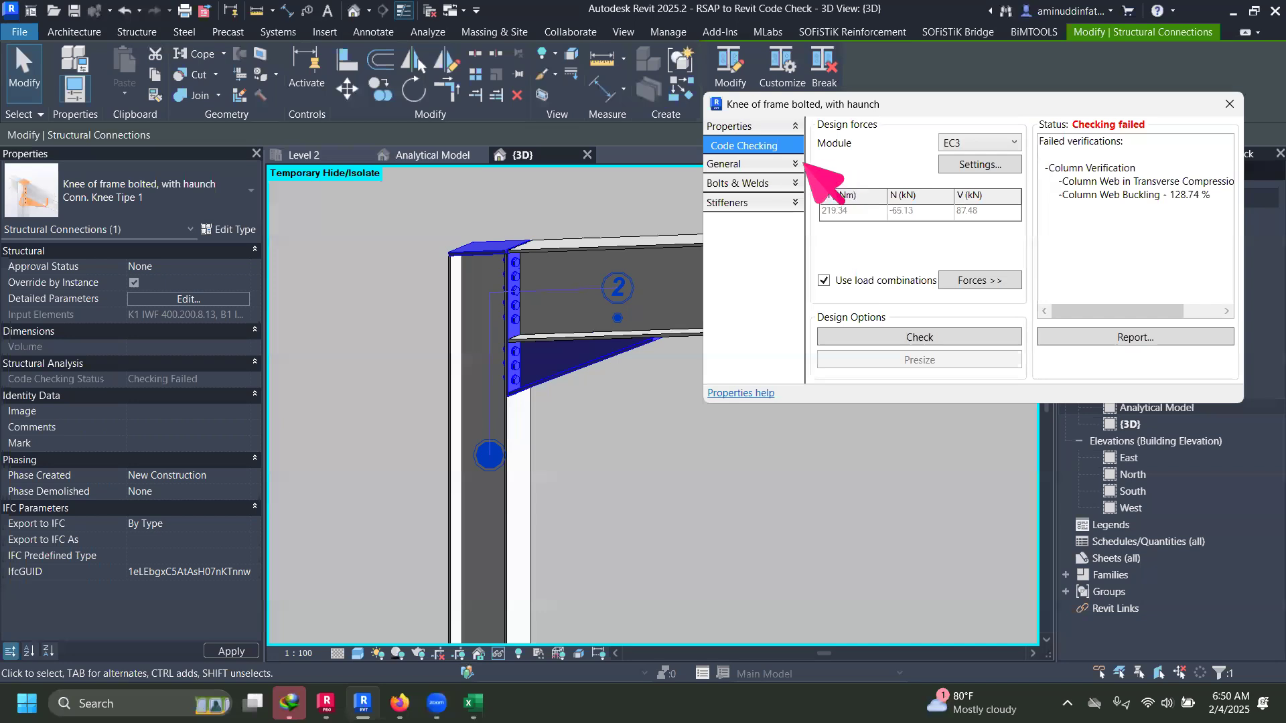
pyautogui.click(742, 202)
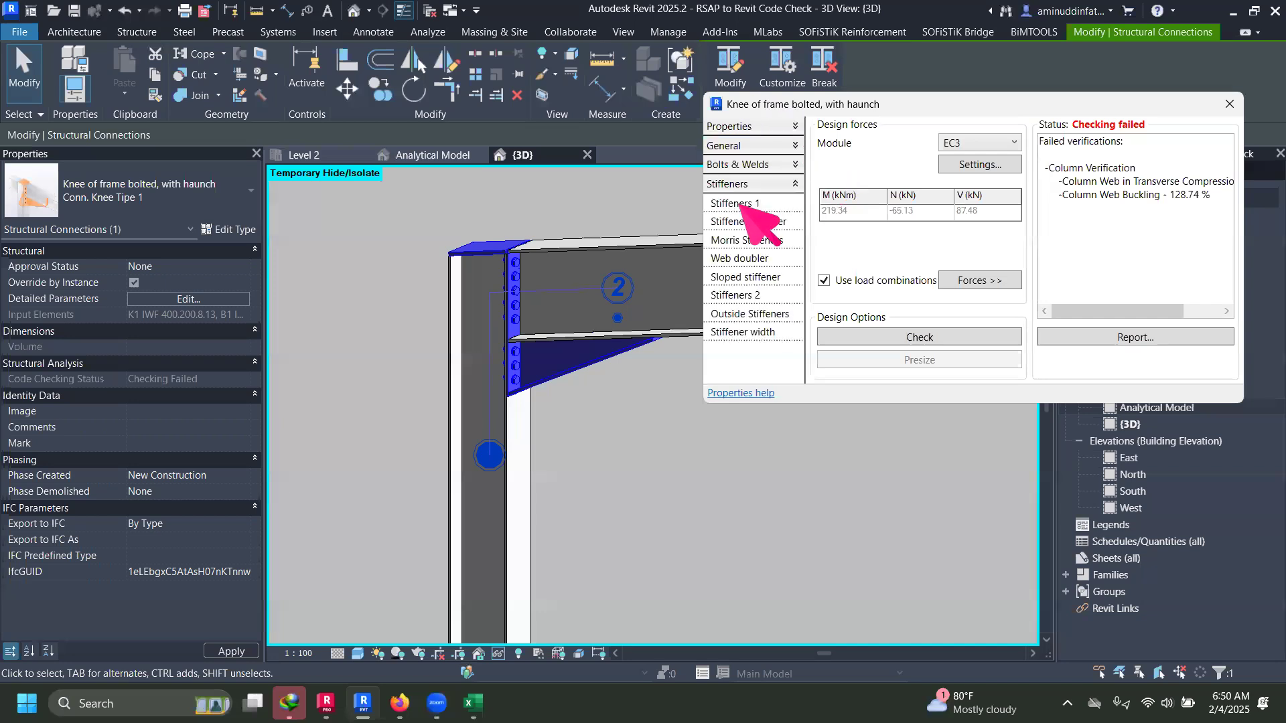
pyautogui.click(748, 204)
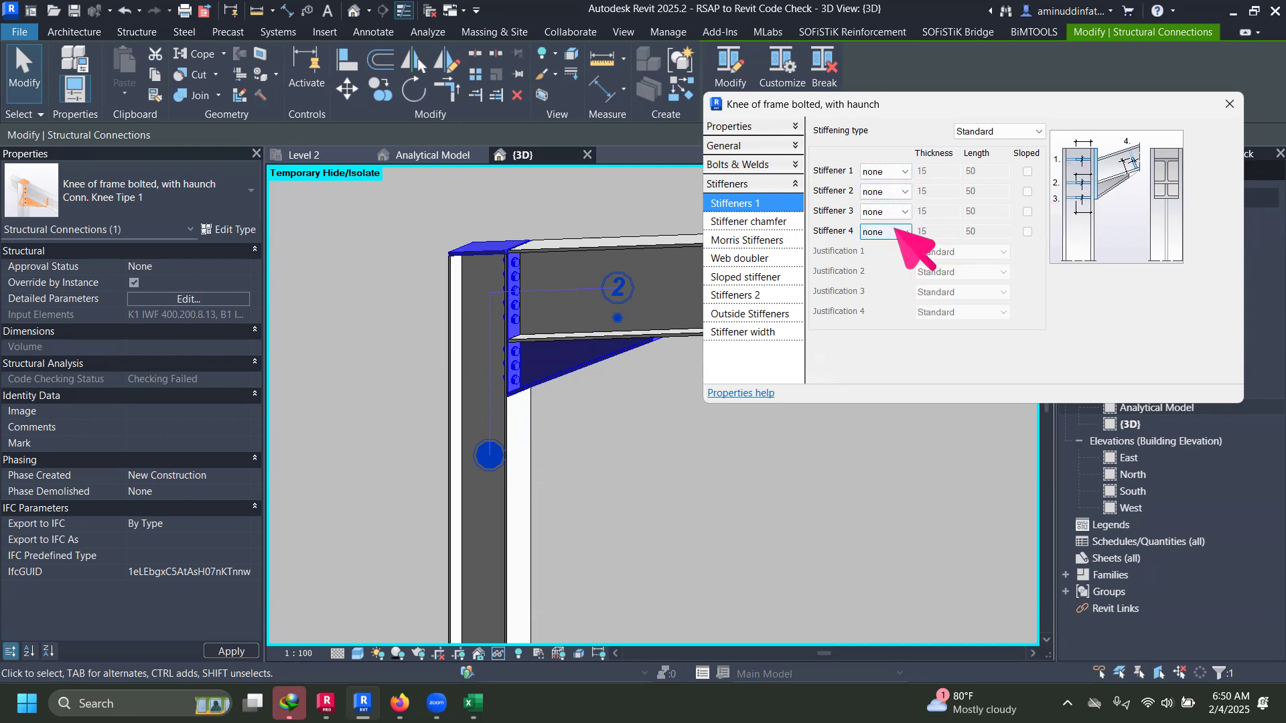
pyautogui.click(899, 213)
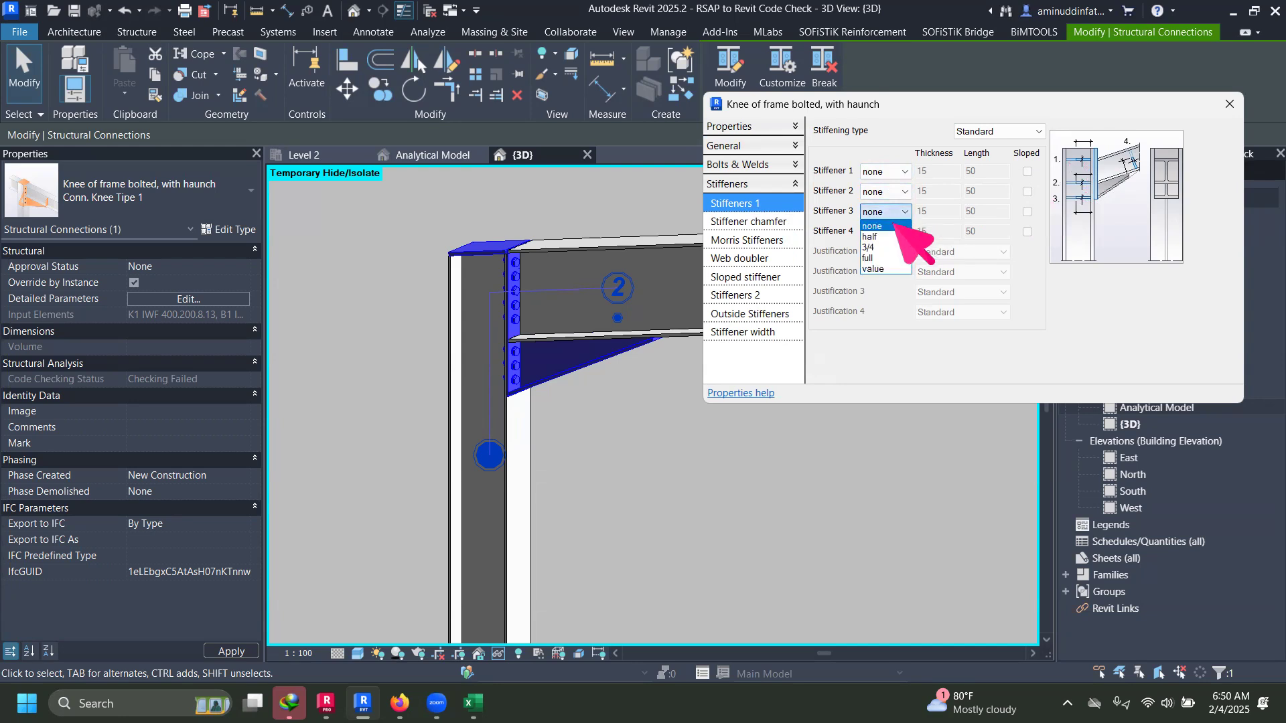
pyautogui.click(894, 258)
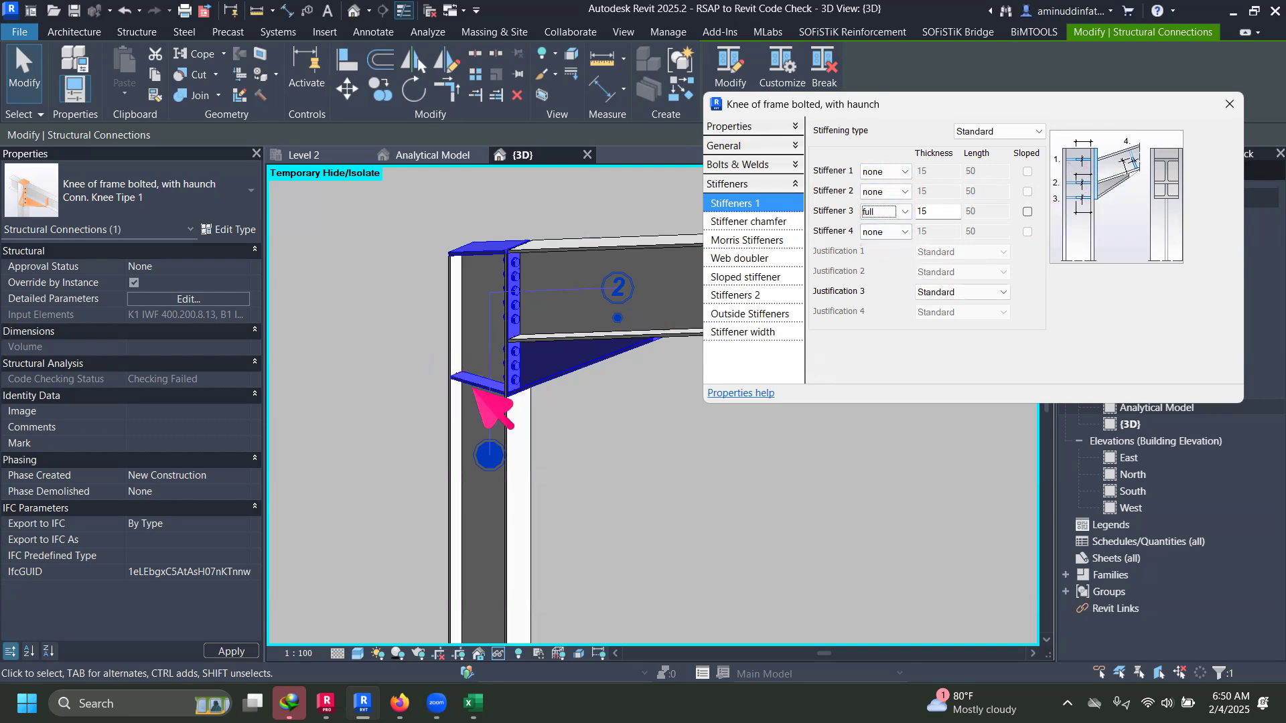
pyautogui.scroll(5, 474, 389)
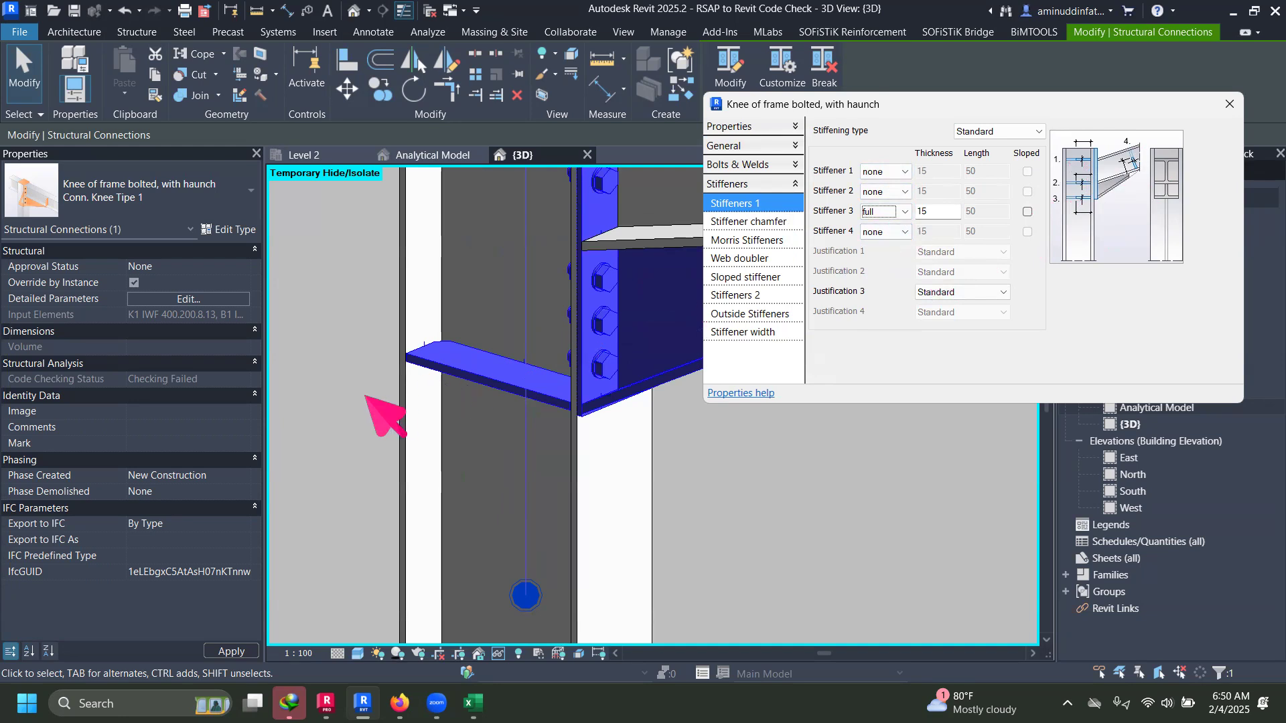
pyautogui.scroll(-4, 366, 396)
# Step: Set Stiffener 4 on the rafter and Stiffener 2 on the column to full
pyautogui.click(886, 232)
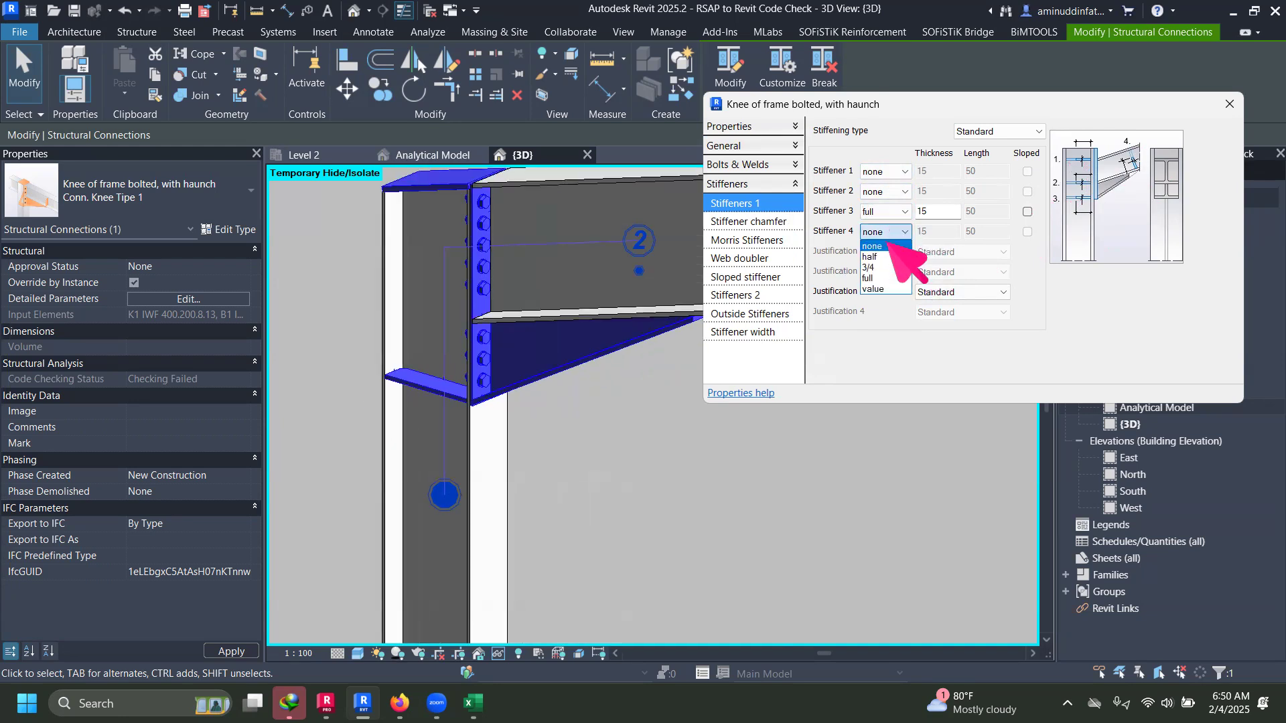
pyautogui.click(871, 278)
pyautogui.scroll(-2, 314, 381)
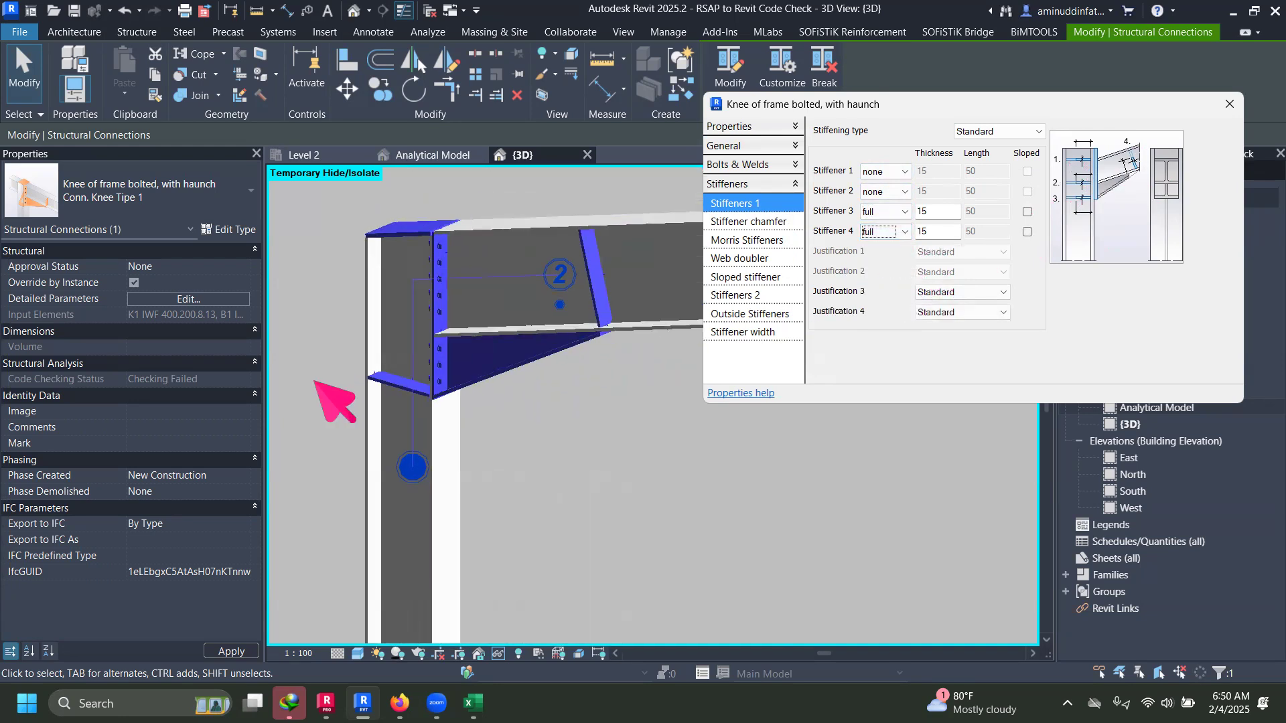
pyautogui.scroll(3, 368, 353)
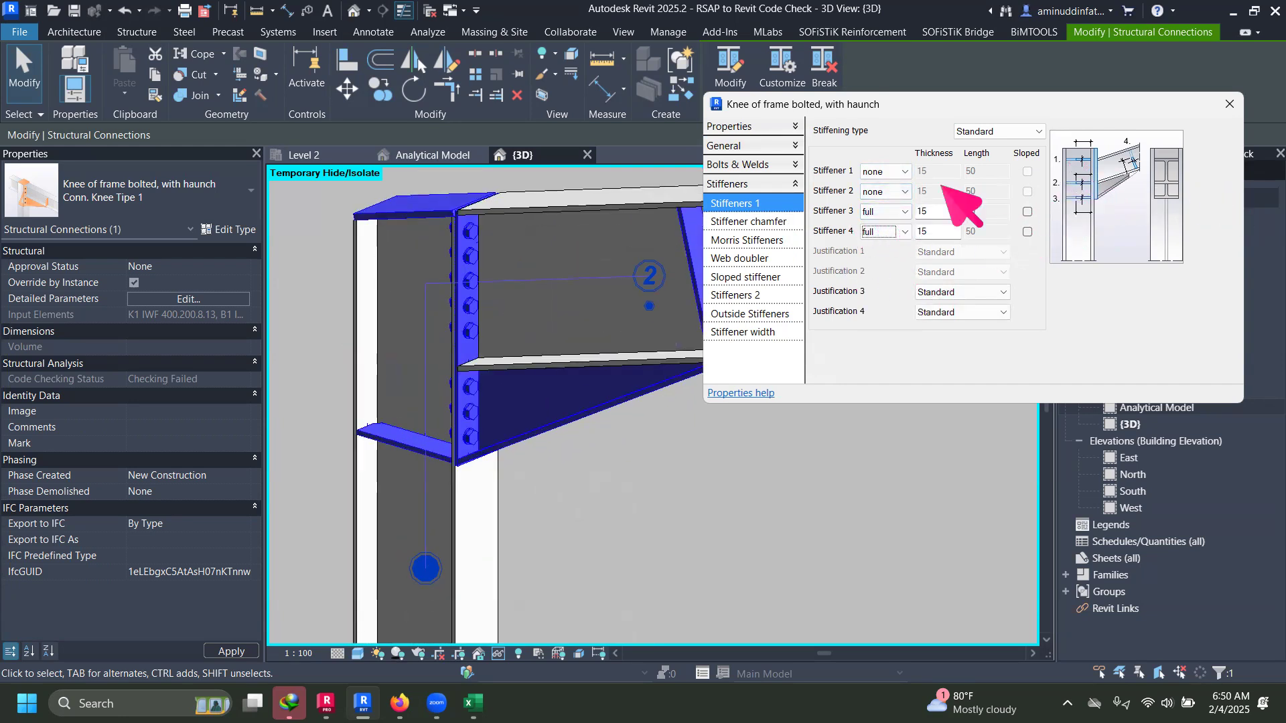
pyautogui.click(892, 193)
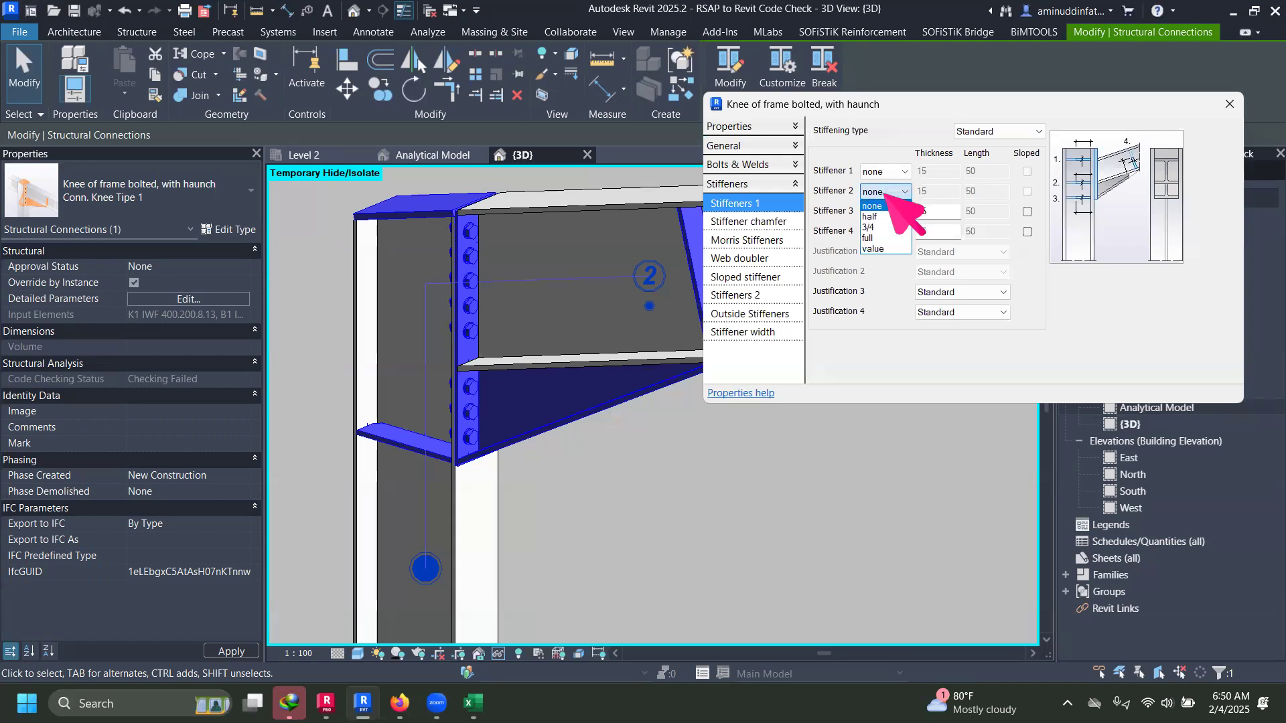
pyautogui.click(870, 238)
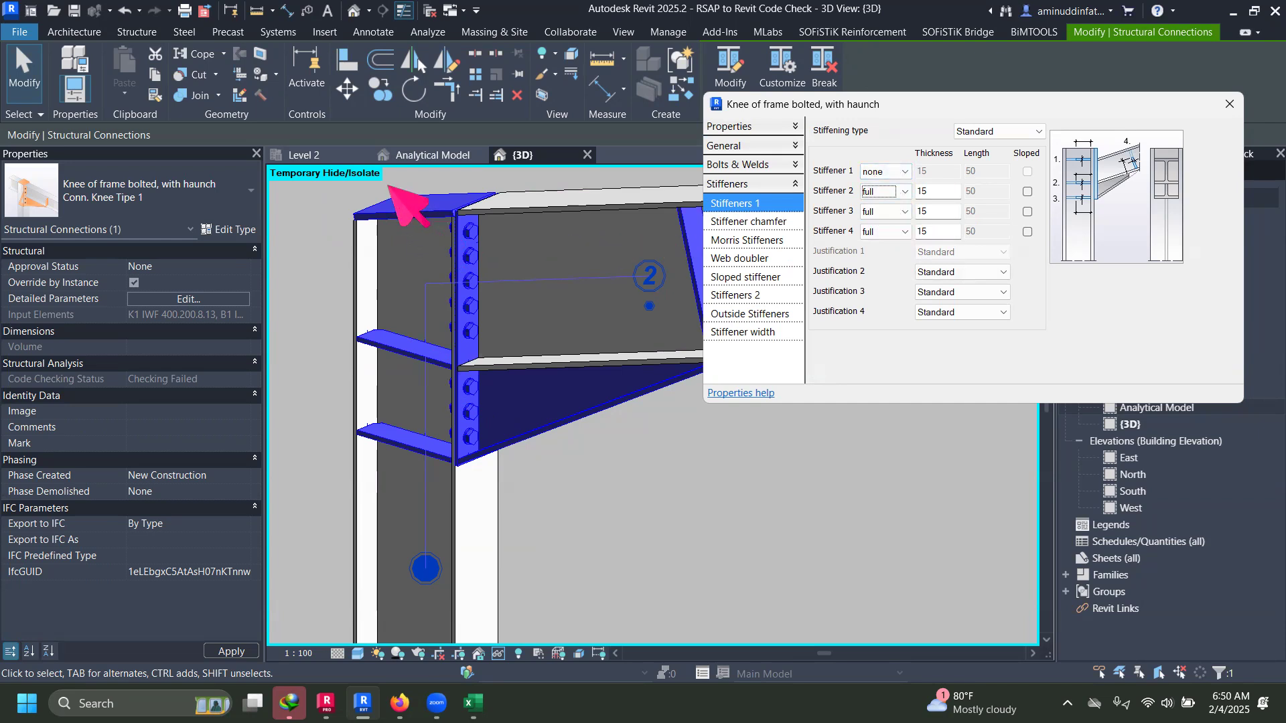
pyautogui.scroll(5, 392, 189)
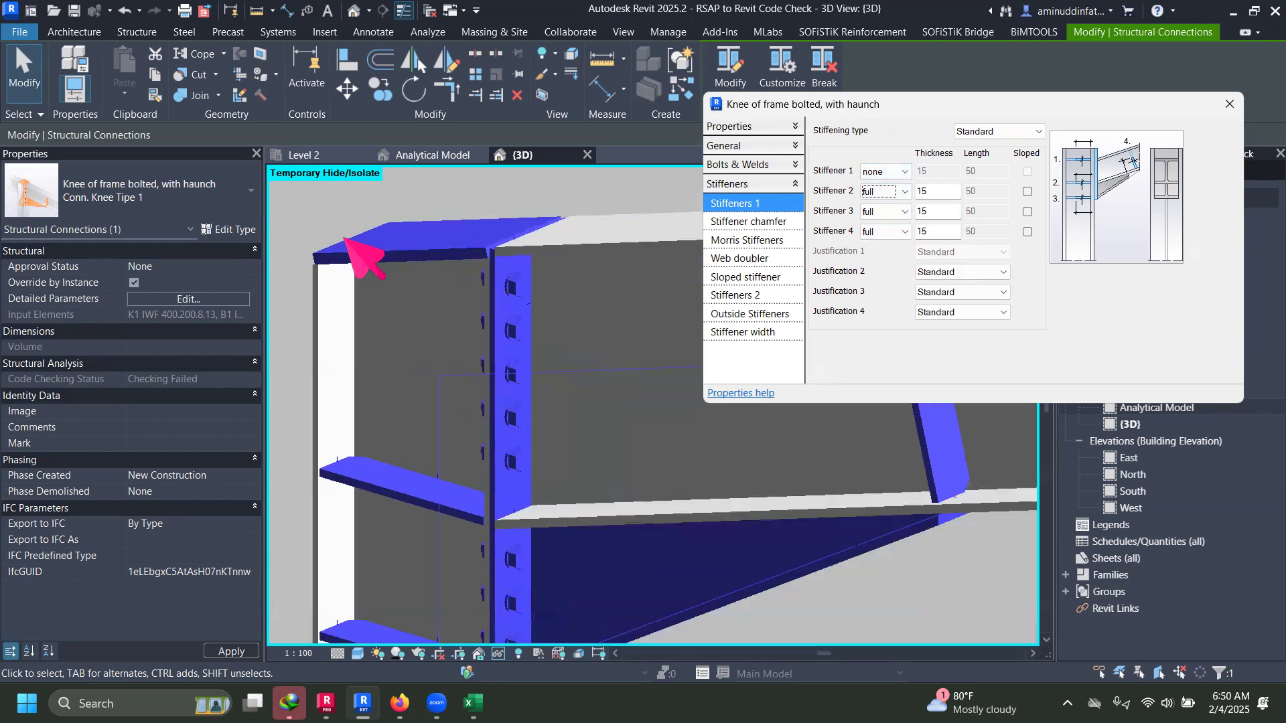
pyautogui.scroll(-4, 344, 238)
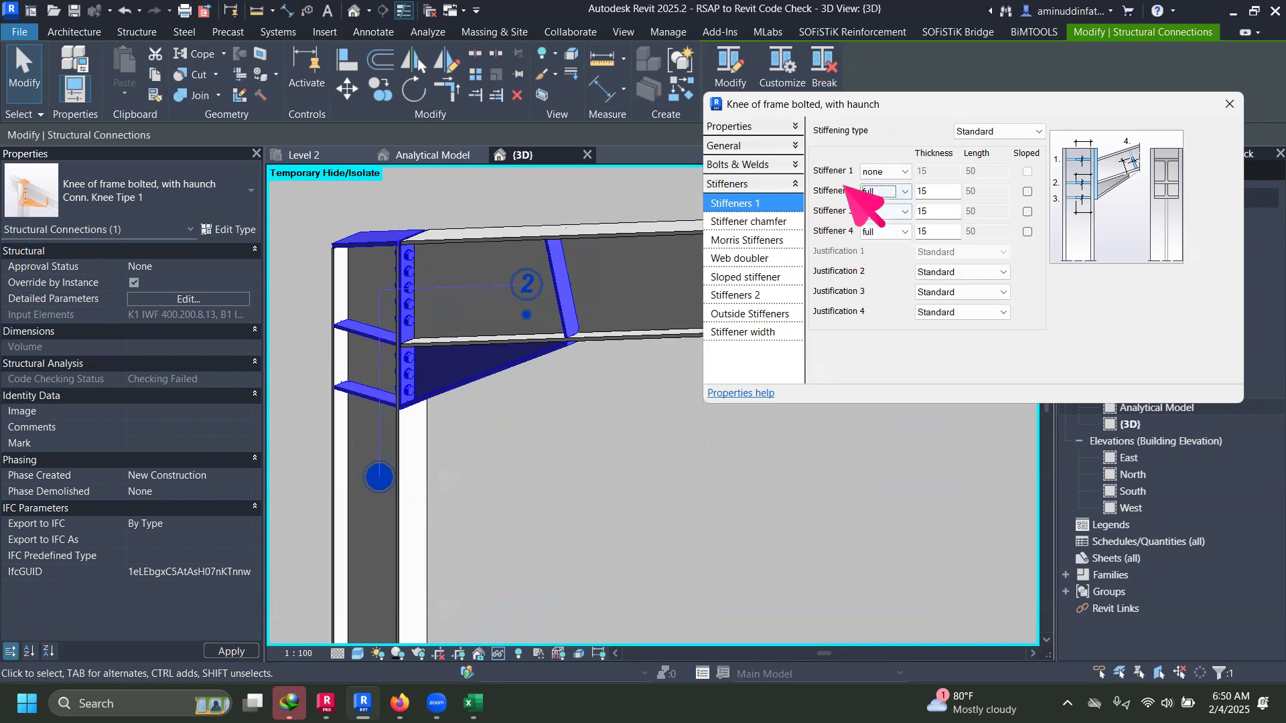
# Step: Rerun the EC3 code check on the stiffened knee connection and inspect the column stiffeners in the 3D view
pyautogui.click(754, 126)
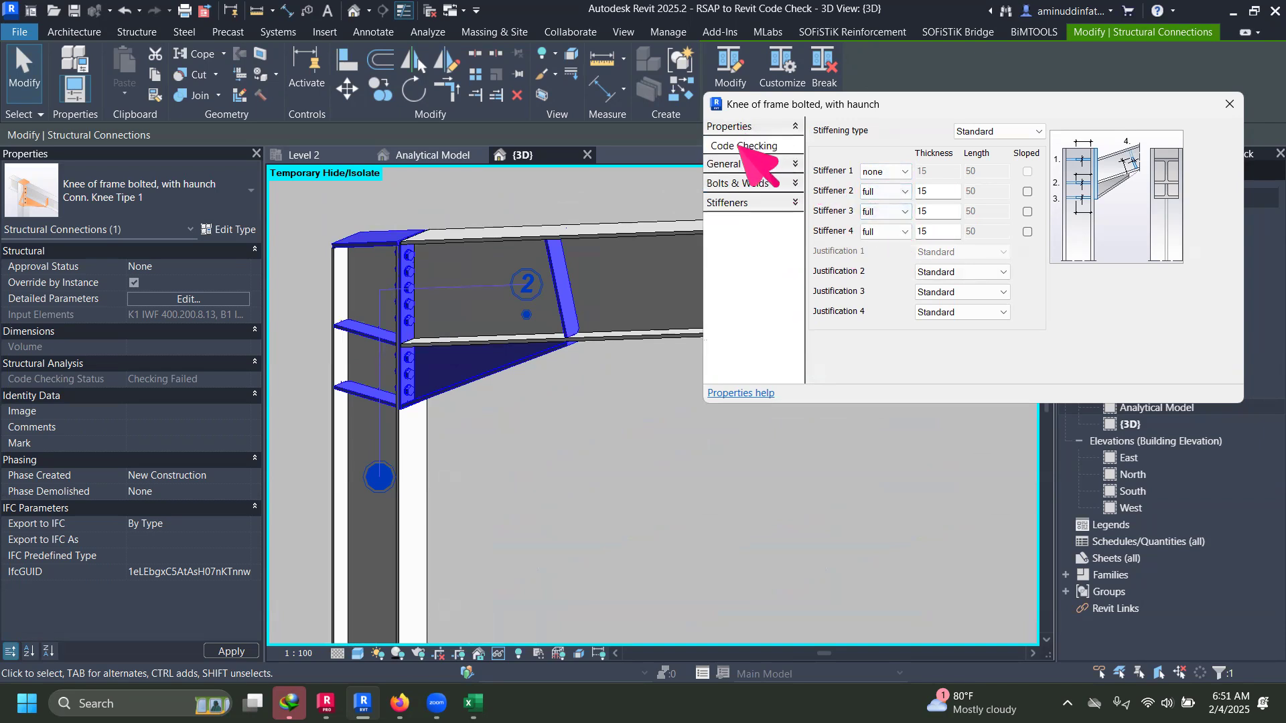
pyautogui.click(743, 145)
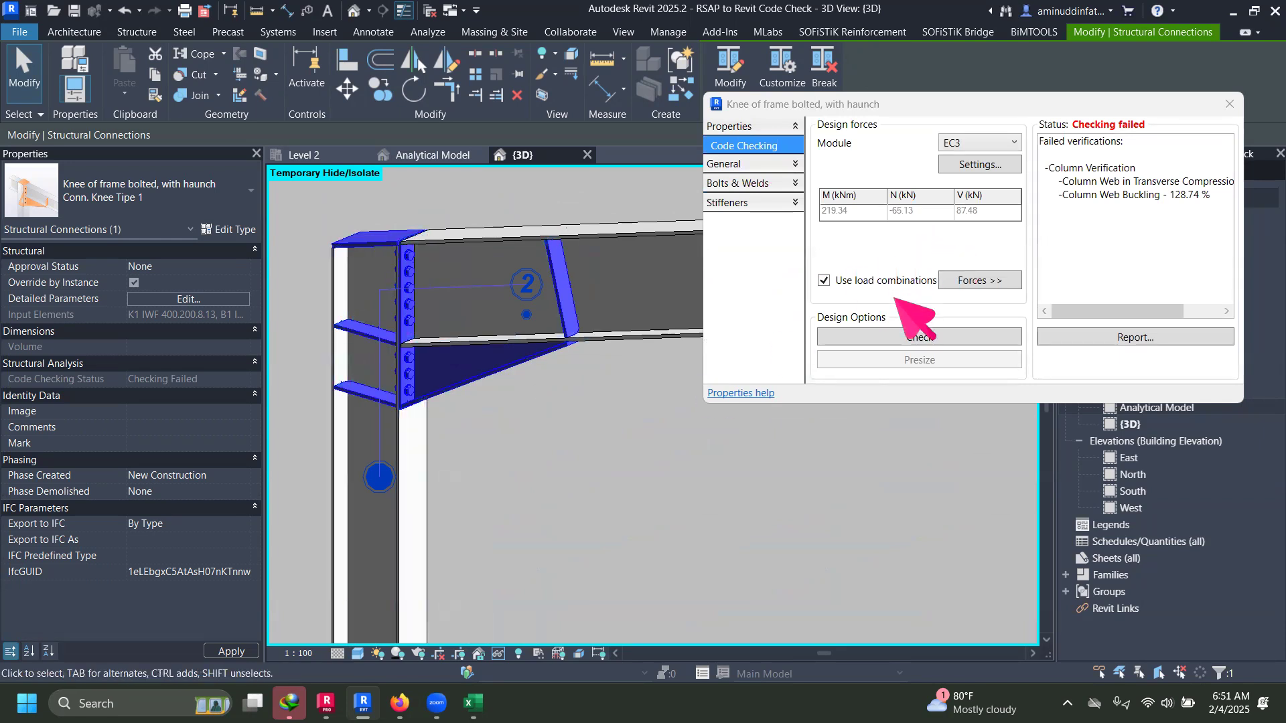
pyautogui.click(913, 334)
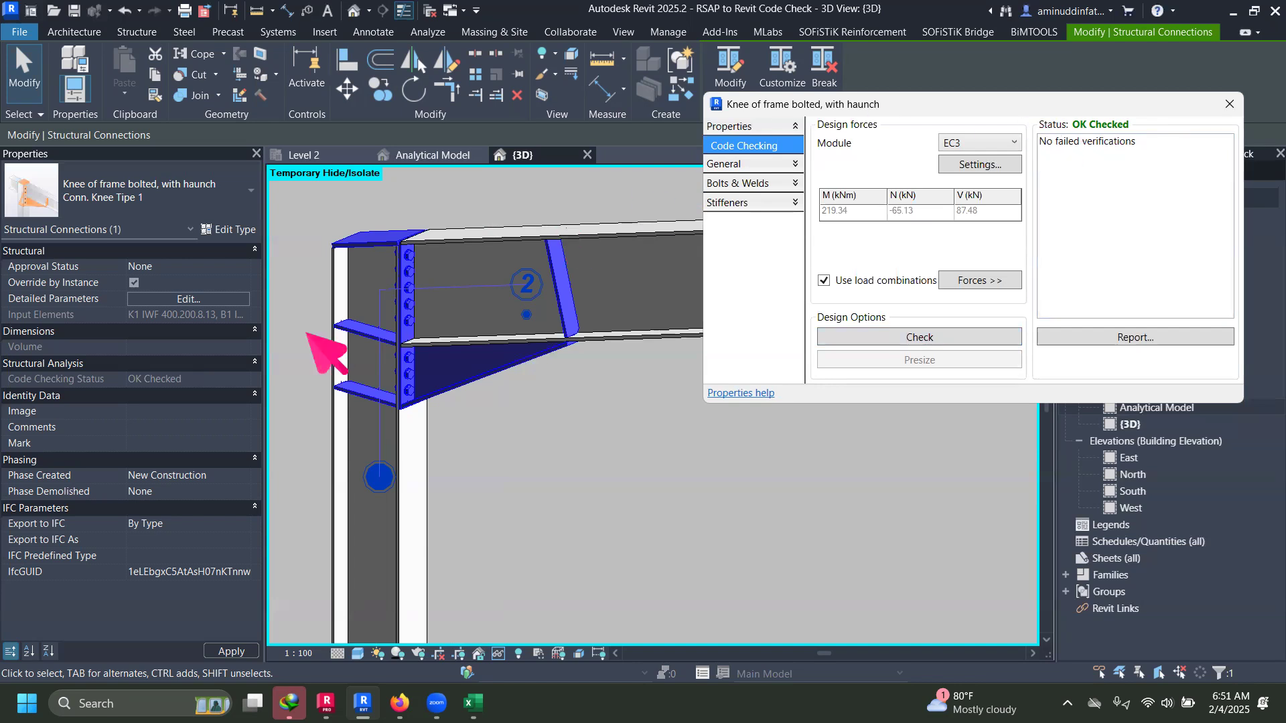
pyautogui.scroll(5, 398, 369)
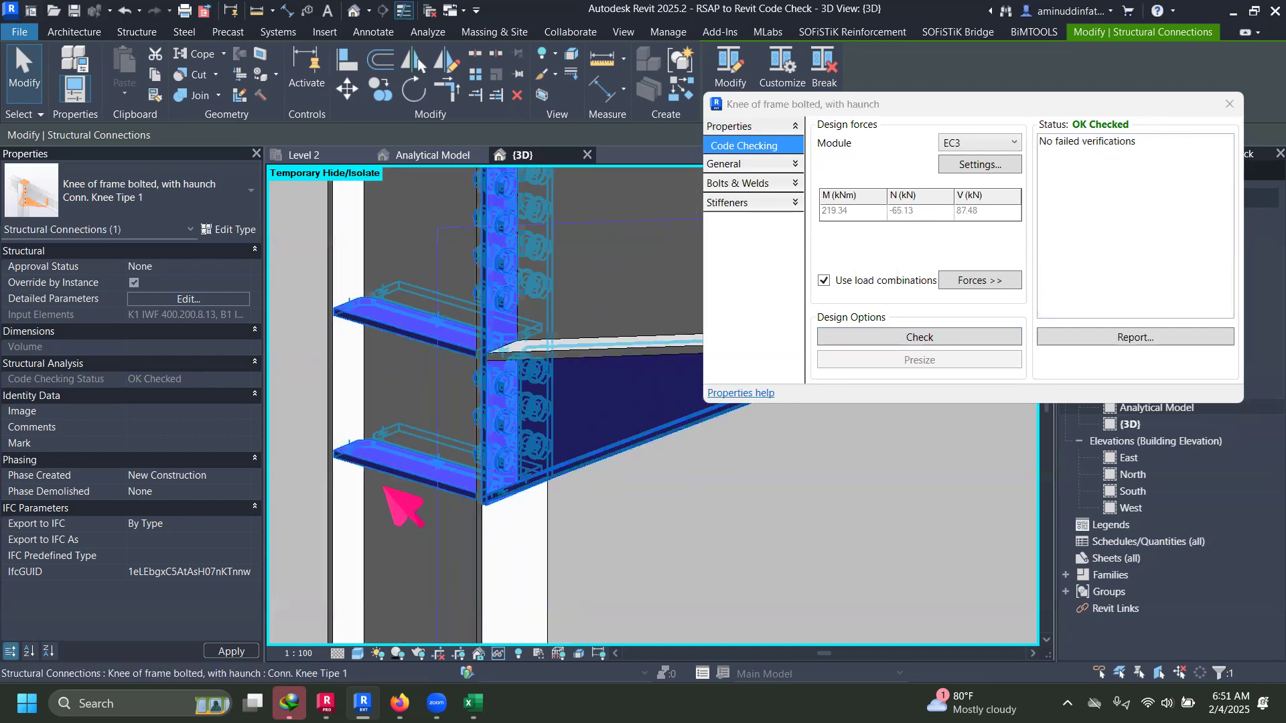
pyautogui.scroll(-2, 385, 487)
pyautogui.moveTo(363, 385); pyautogui.dragTo(409, 401, button='middle')
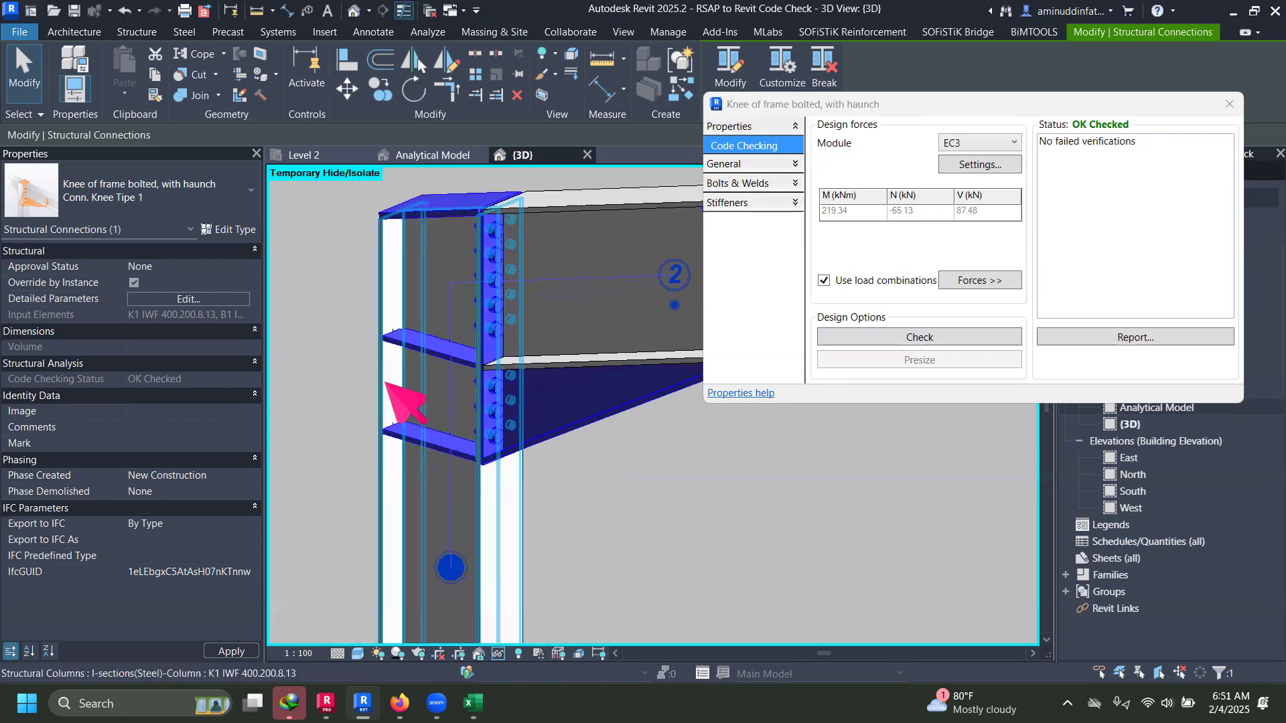
pyautogui.scroll(4, 442, 328)
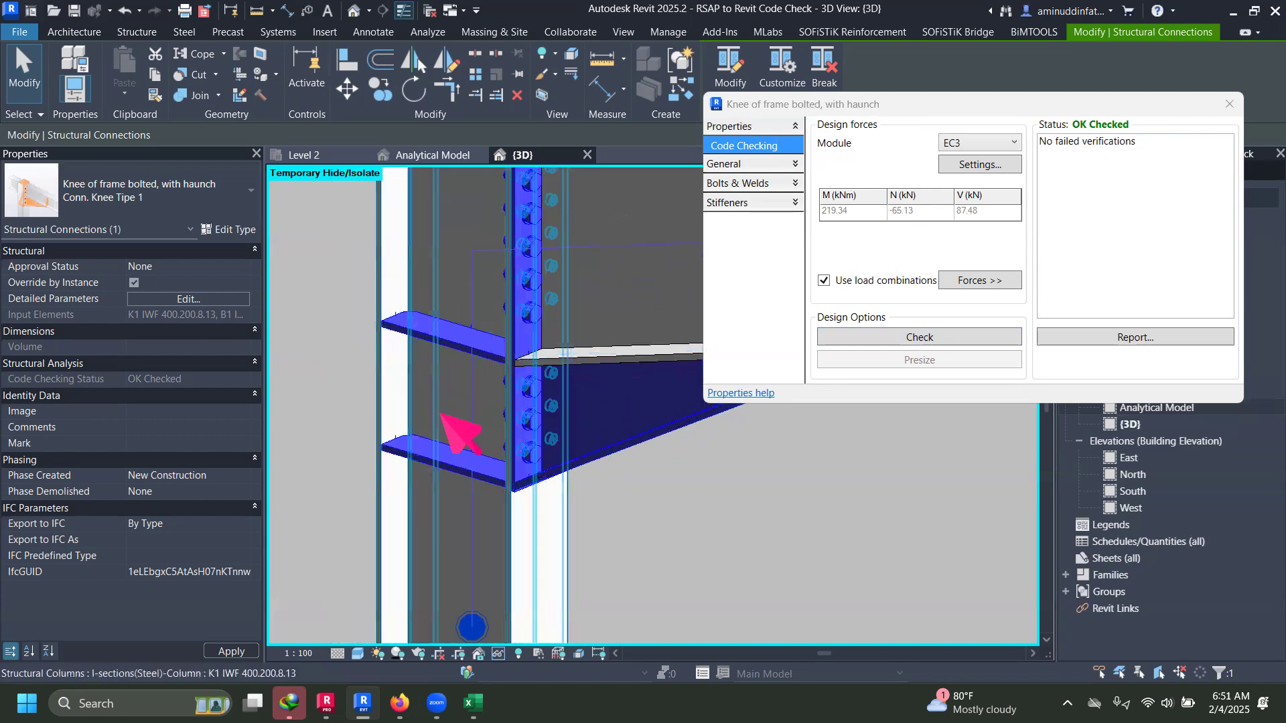
pyautogui.scroll(-5, 356, 475)
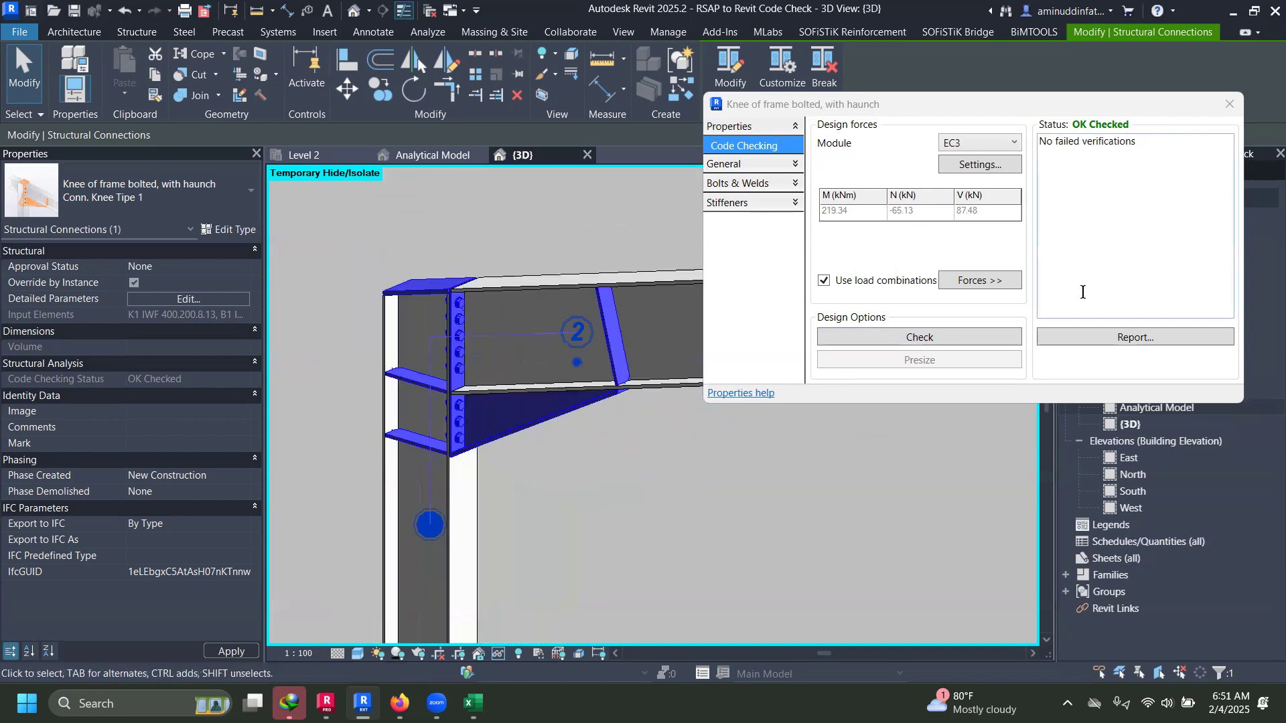
# Step: Generate a new code check report and review the column web panel shear, transverse compression and web buckling verifications
pyautogui.click(1142, 339)
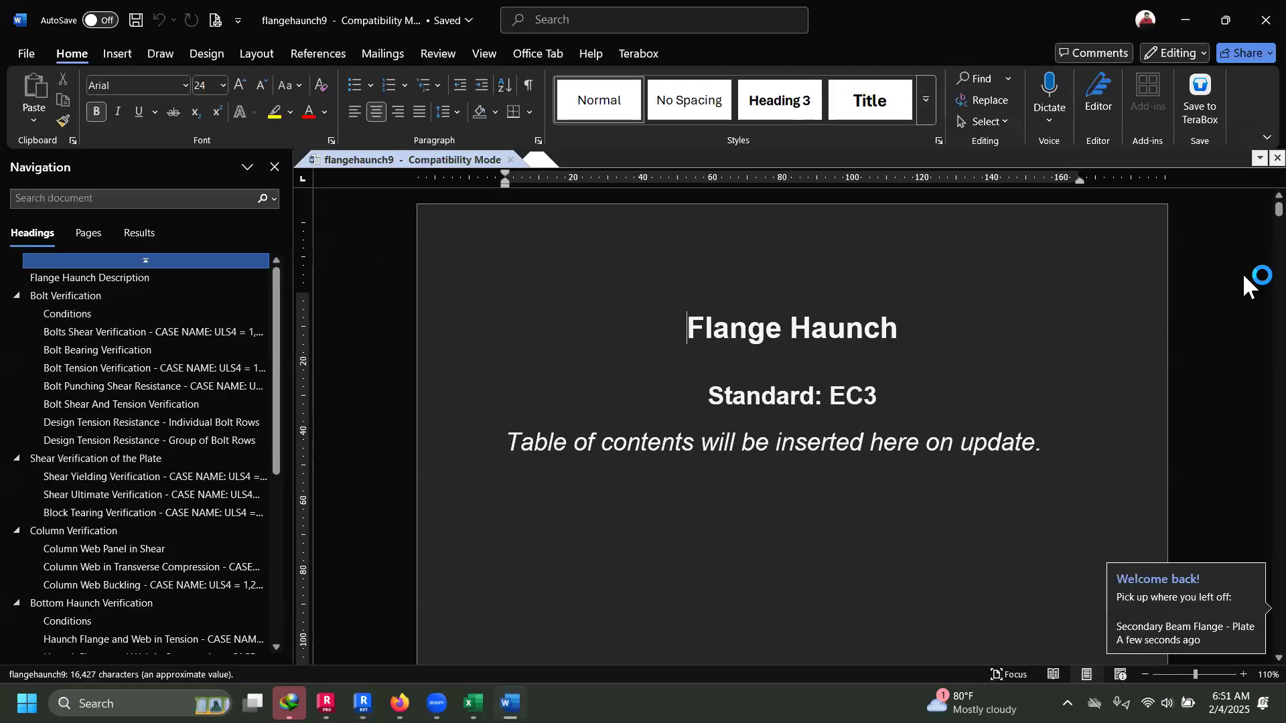
pyautogui.moveTo(1243, 203); pyautogui.dragTo(1248, 477)
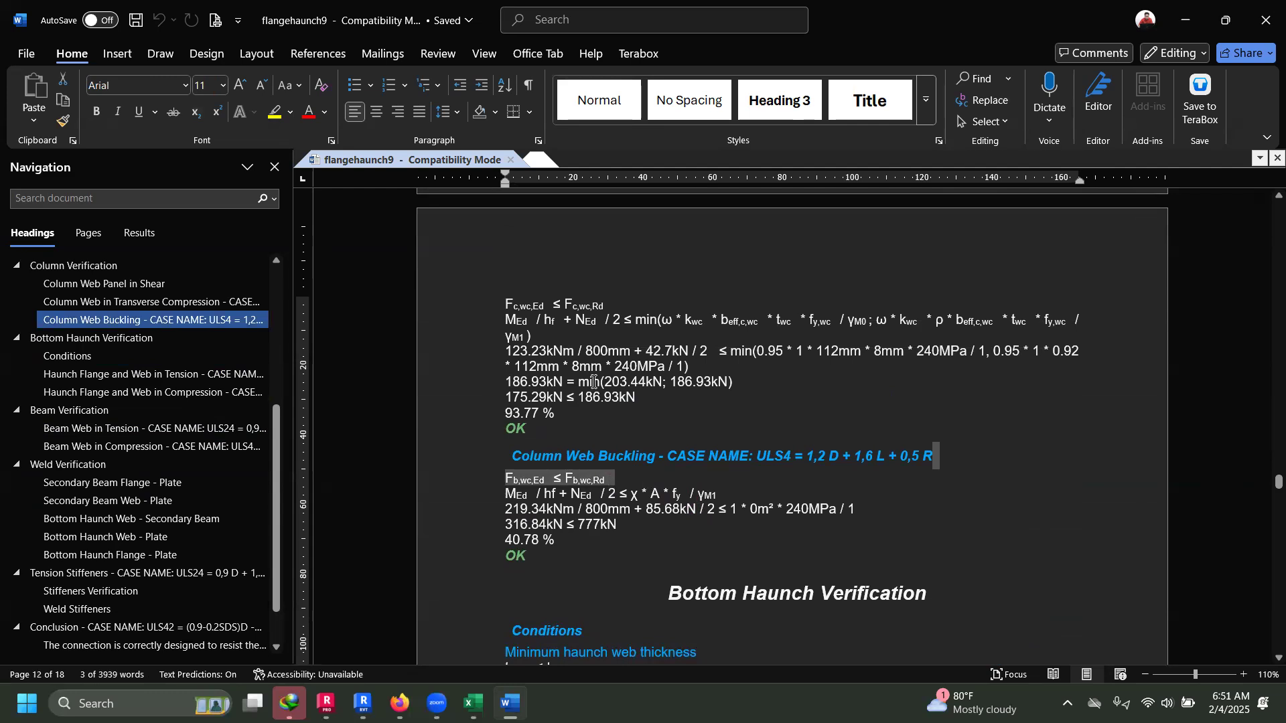
pyautogui.scroll(3, 594, 382)
pyautogui.scroll(4, 593, 382)
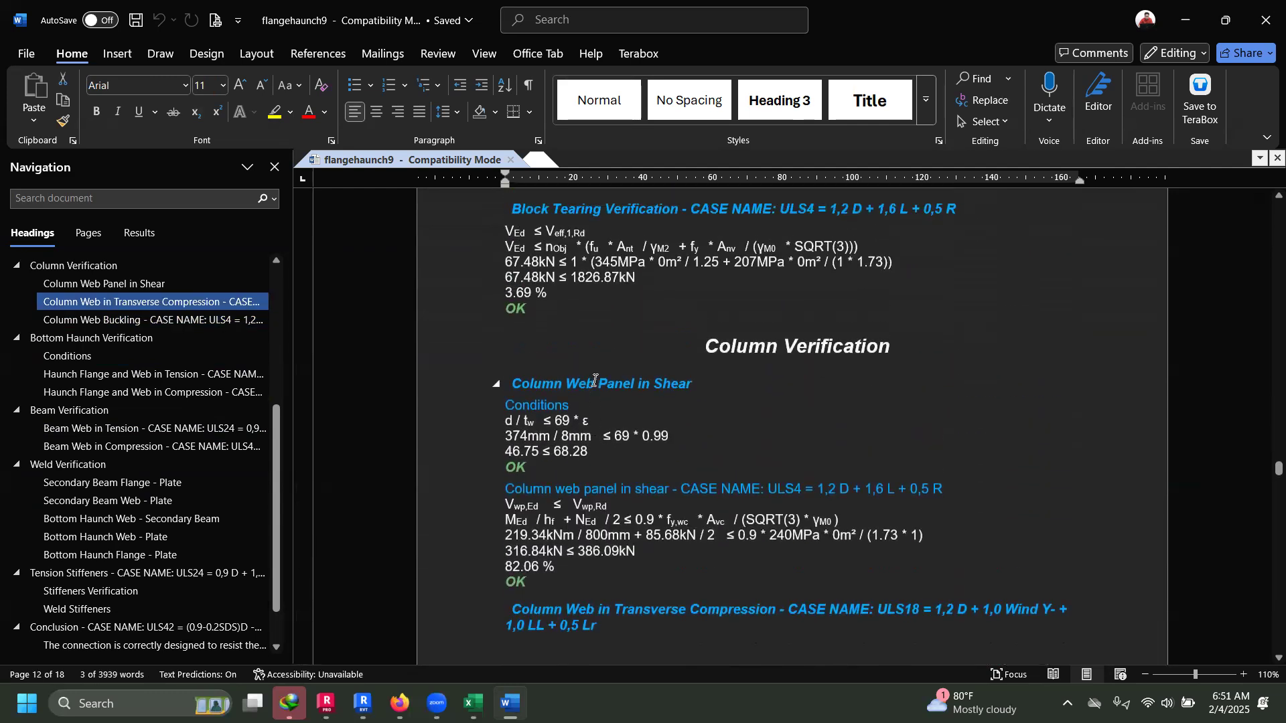
pyautogui.scroll(1, 594, 381)
pyautogui.scroll(-2, 594, 378)
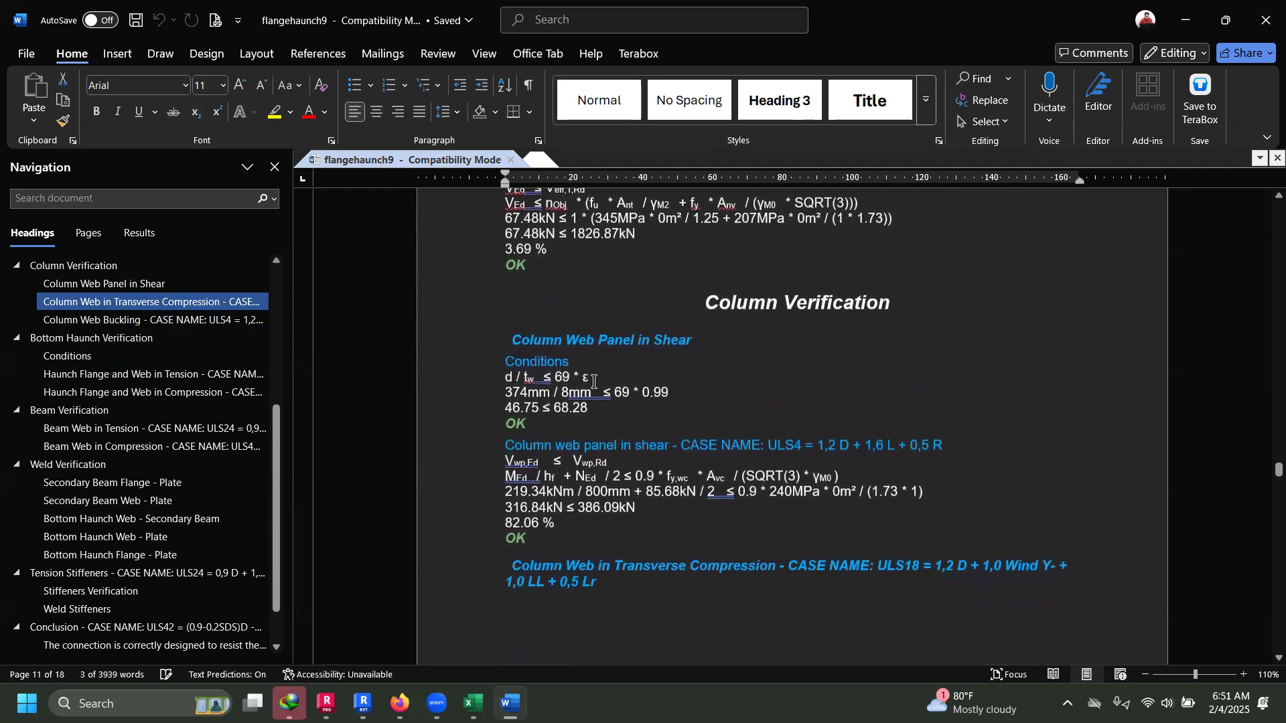
# Step: Review the report's plate shear, bolt row group, individual bolt row tension, bolt bearing and bolt shear verifications
pyautogui.scroll(2, 600, 395)
pyautogui.scroll(3, 600, 395)
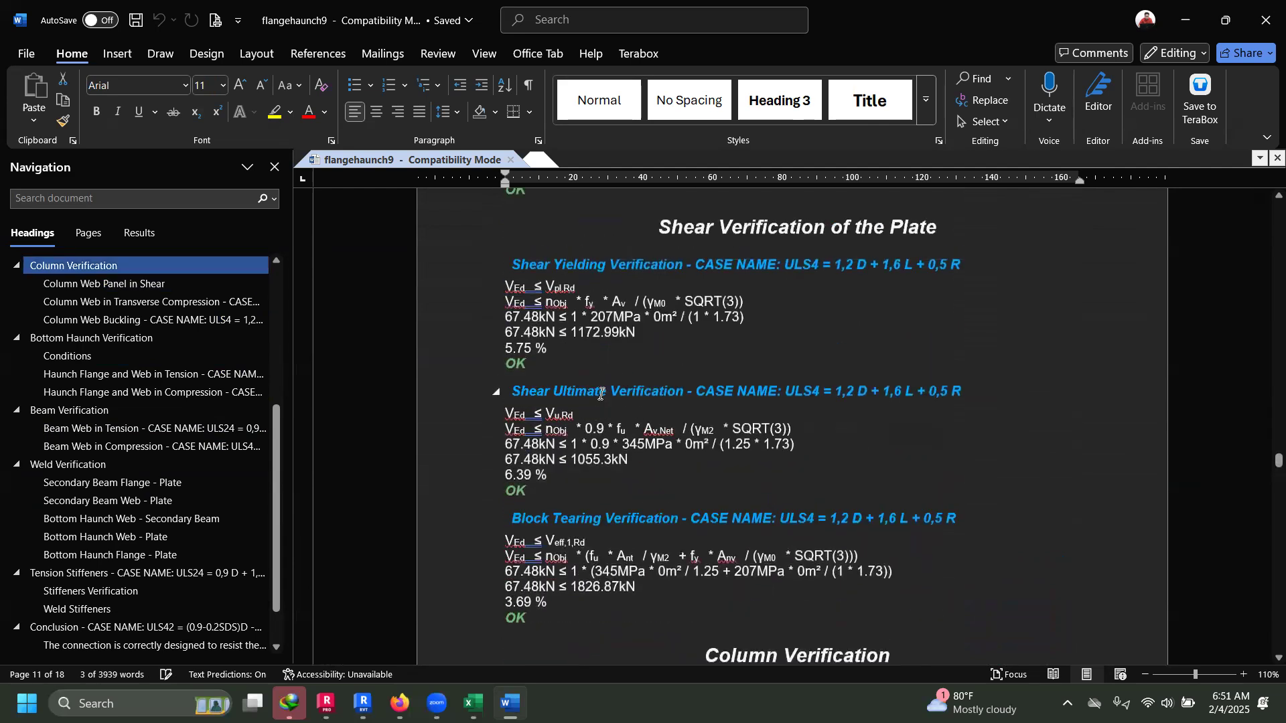
pyautogui.scroll(12, 600, 394)
pyautogui.scroll(3, 600, 395)
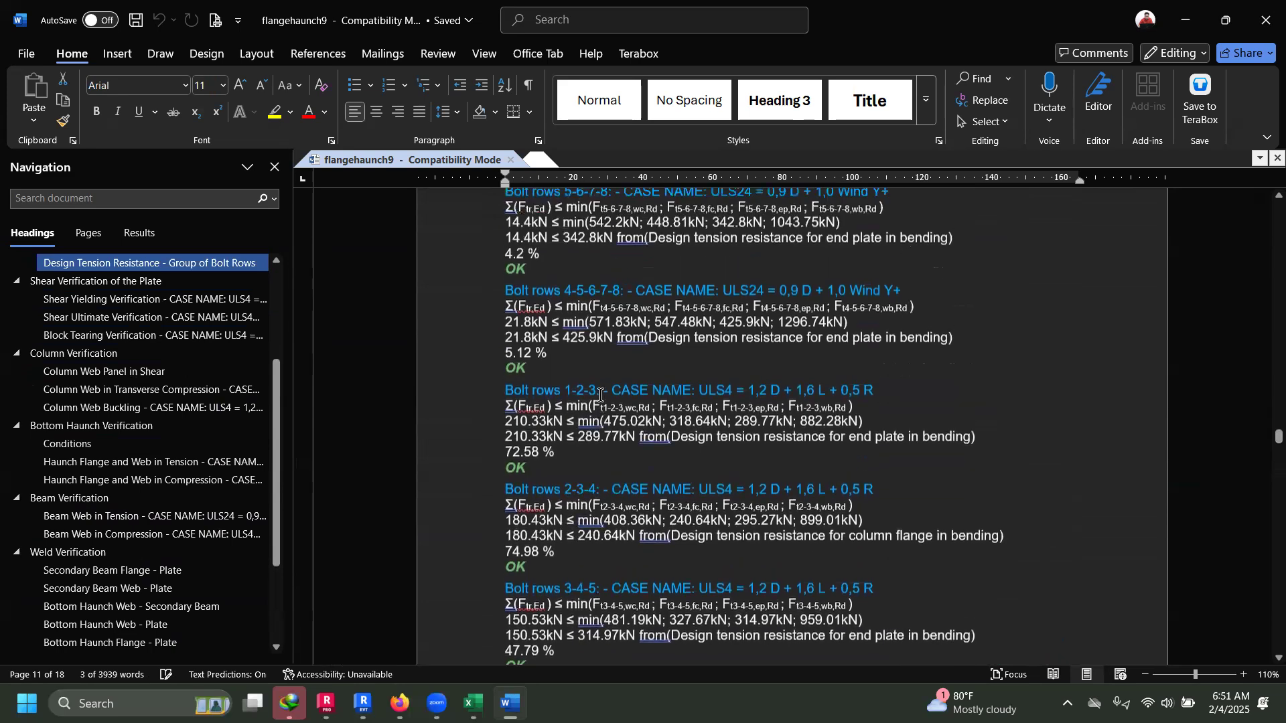
pyautogui.scroll(1, 600, 396)
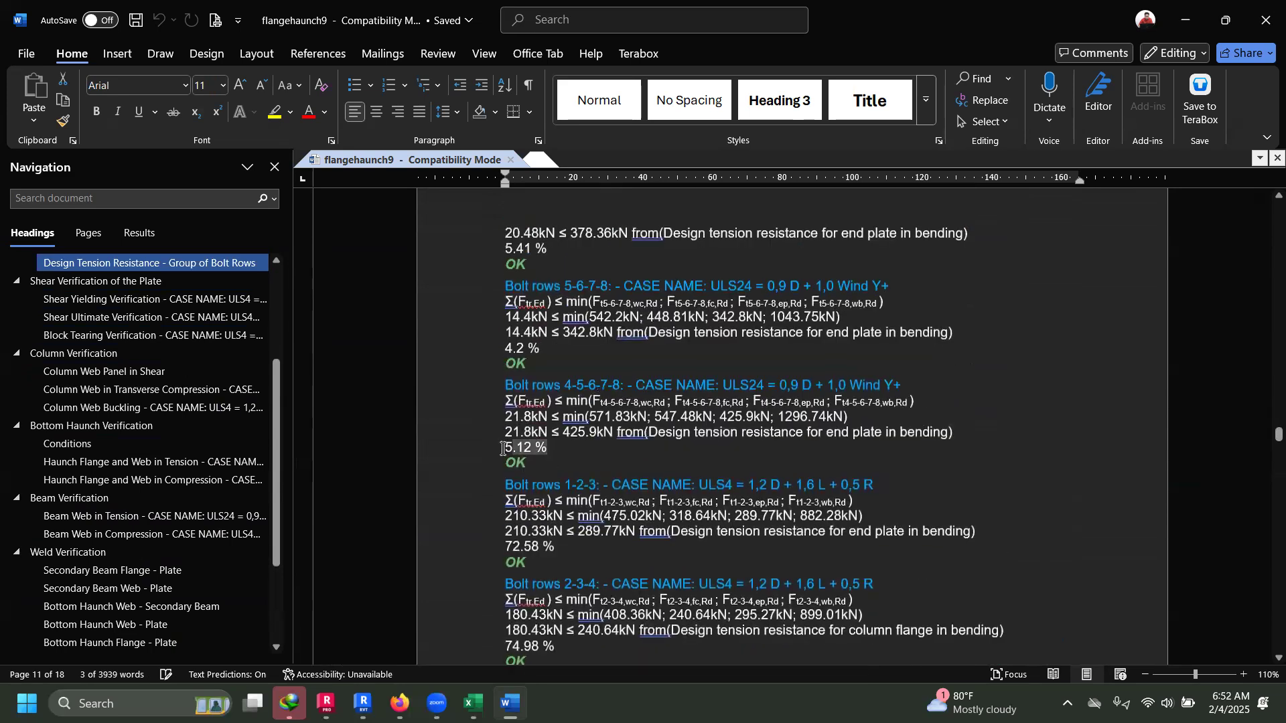
pyautogui.moveTo(502, 449); pyautogui.dragTo(505, 449)
pyautogui.scroll(8, 587, 365)
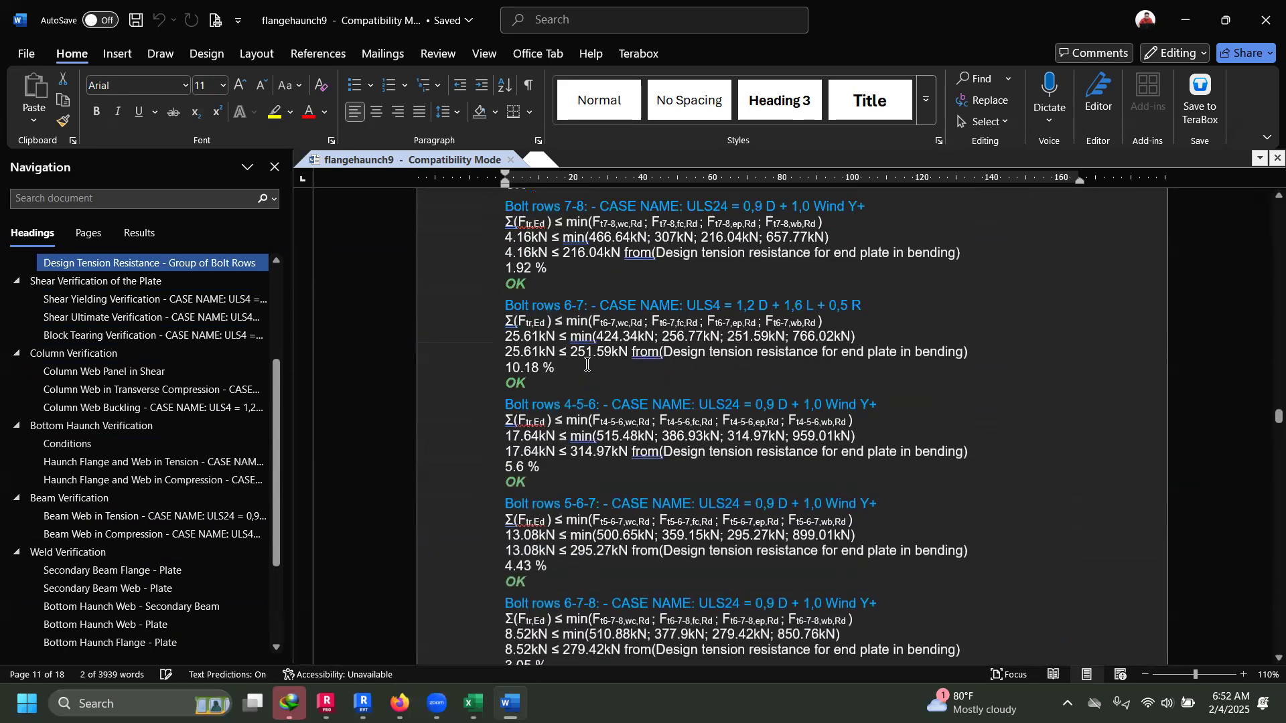
pyautogui.scroll(7, 570, 367)
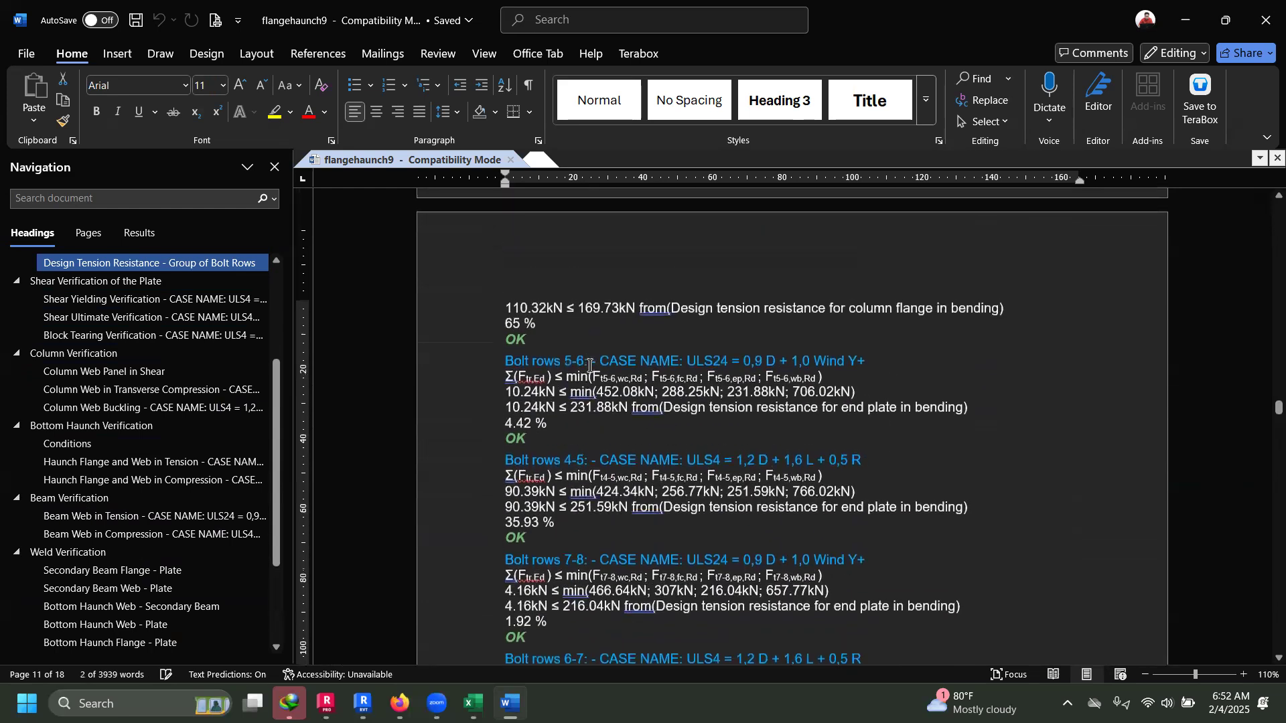
pyautogui.scroll(10, 590, 365)
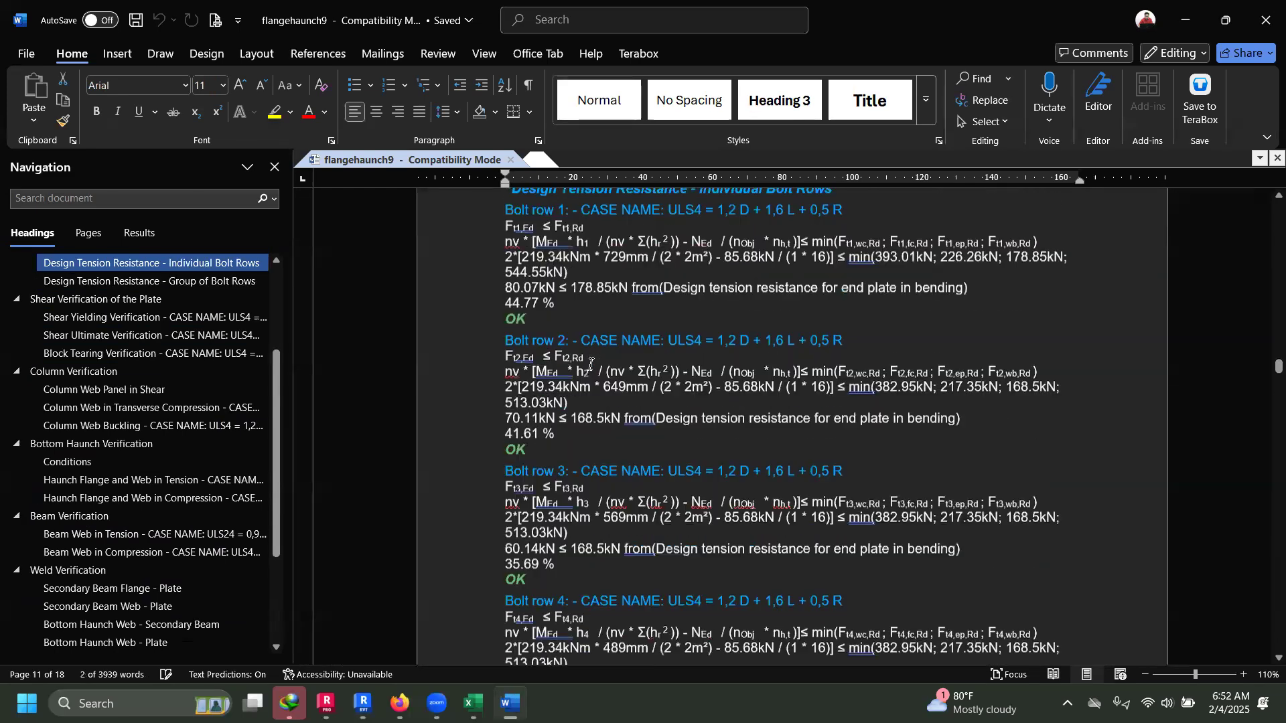
pyautogui.scroll(7, 590, 365)
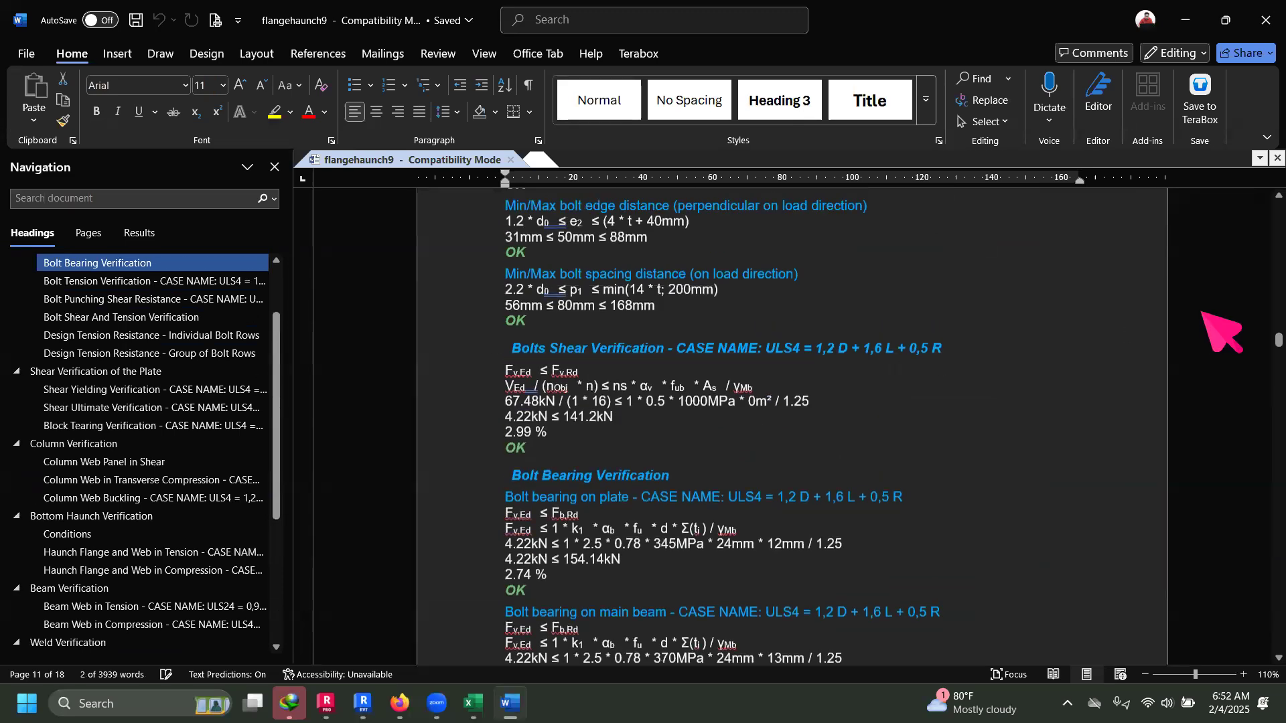
# Step: Return to the report's title page and examine the design standard stated there
pyautogui.scroll(15, 1246, 239)
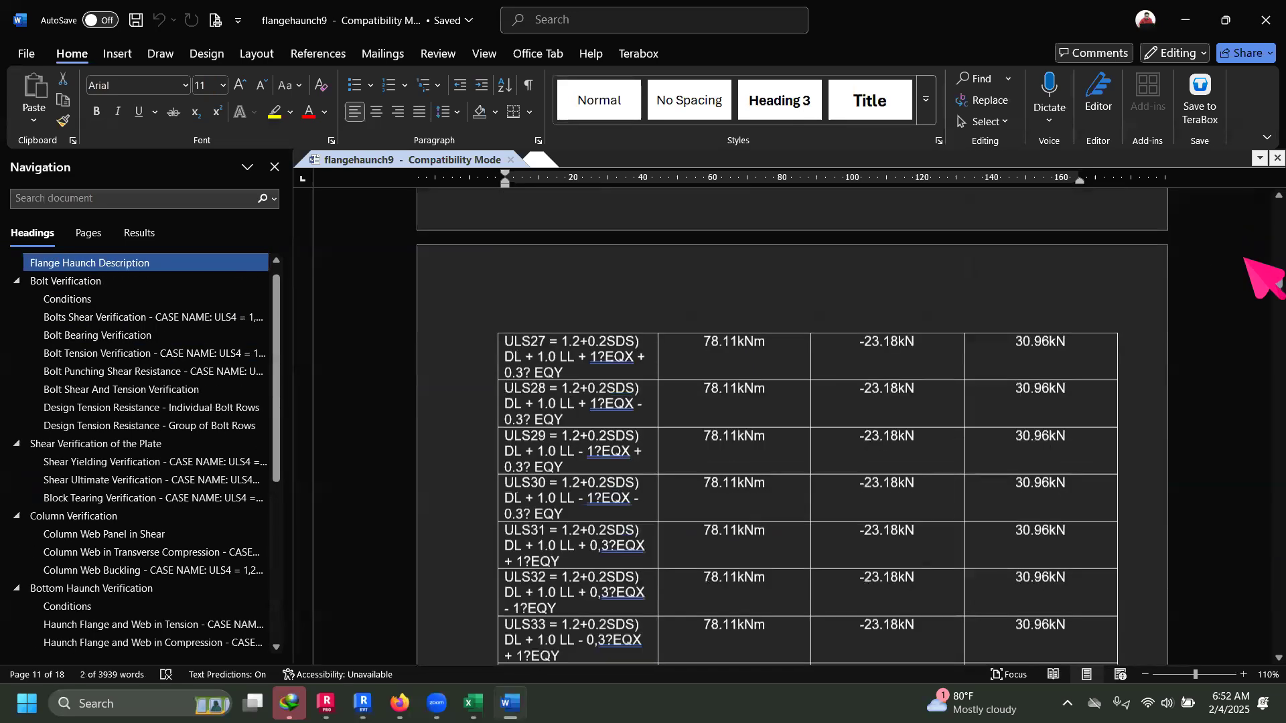
pyautogui.moveTo(1247, 287); pyautogui.dragTo(1247, 212)
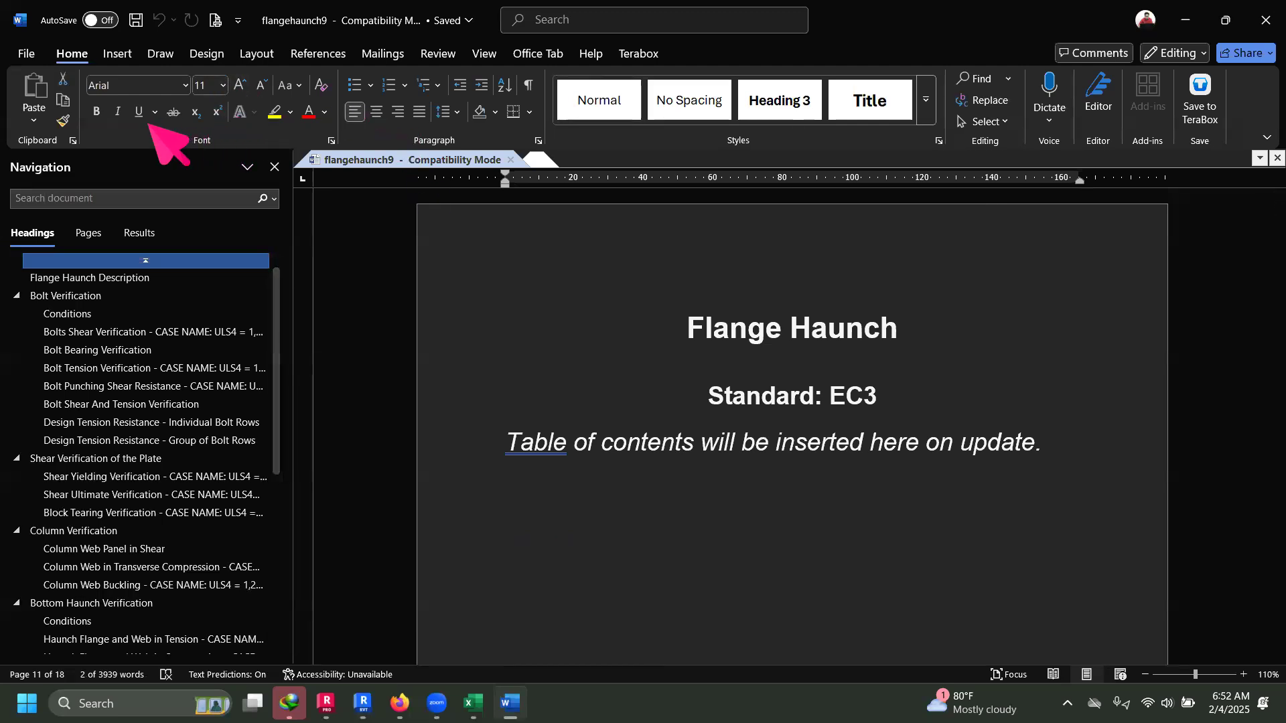
pyautogui.moveTo(878, 375); pyautogui.dragTo(884, 382)
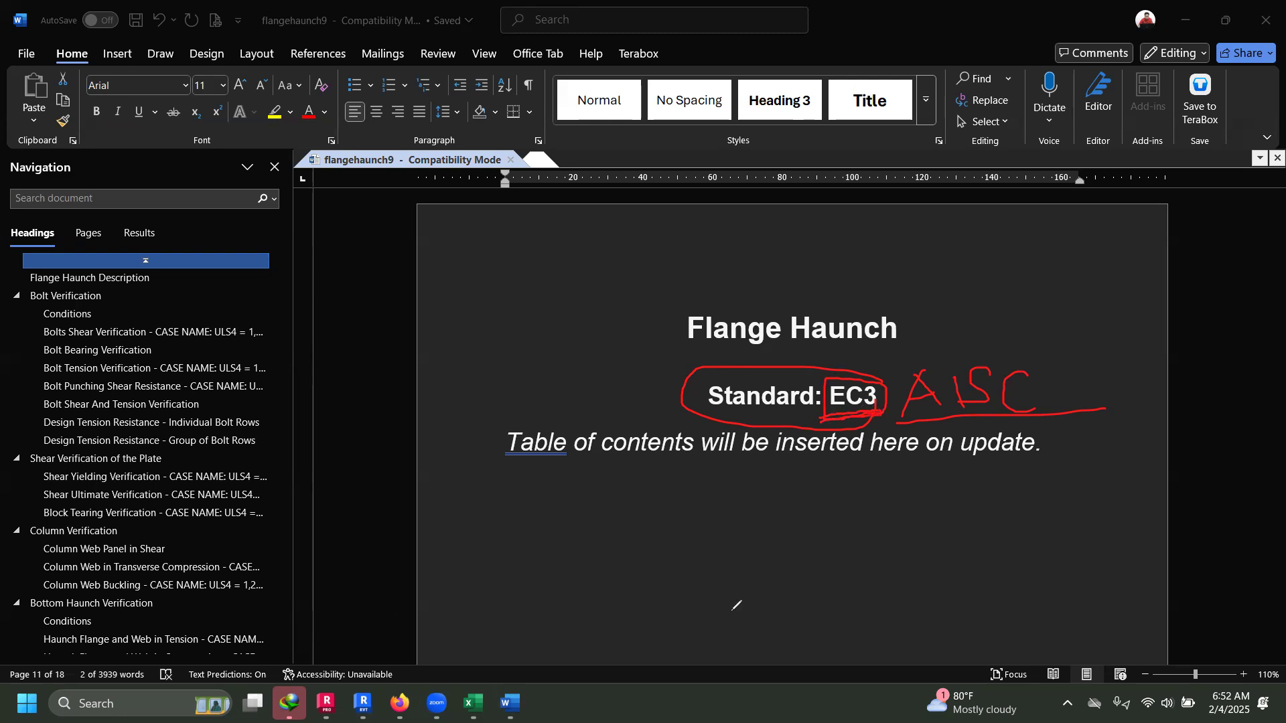
# Step: Switch to Revit, examine the design code modules offered for the knee connection's code check, and reposition the connection dialog over the model
pyautogui.hotkey('alt', 'Tab')
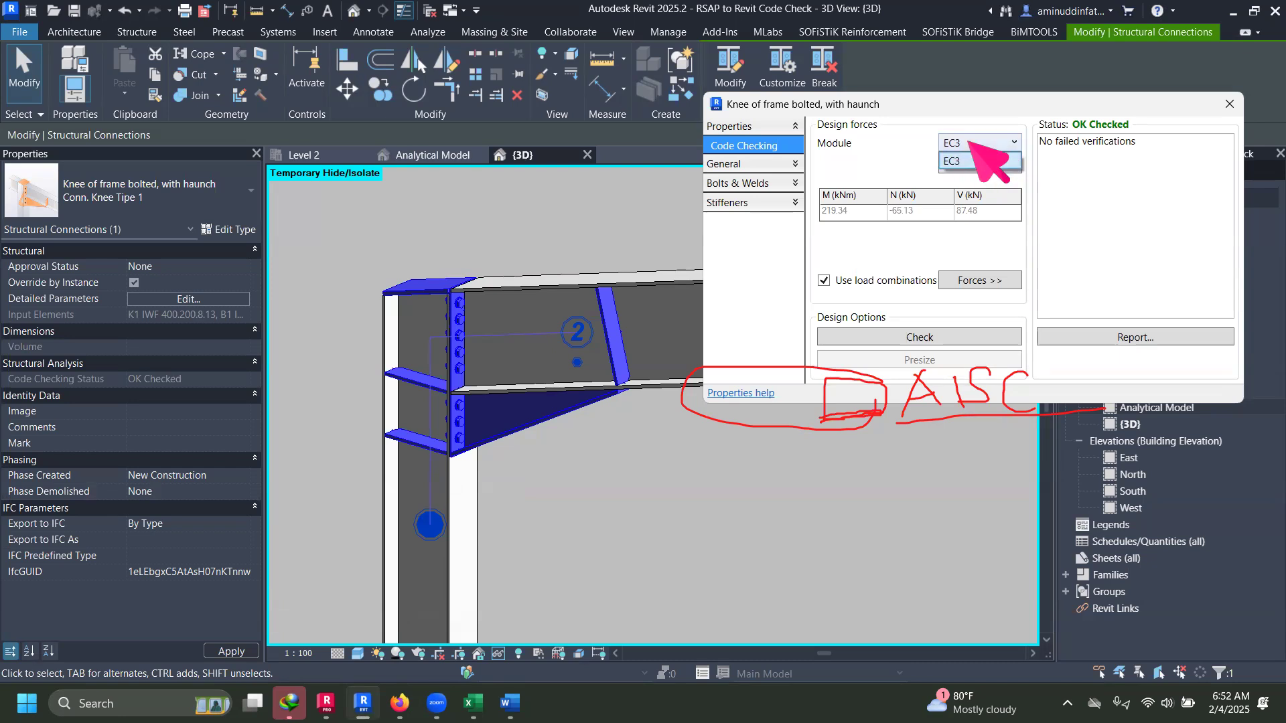
pyautogui.click(967, 161)
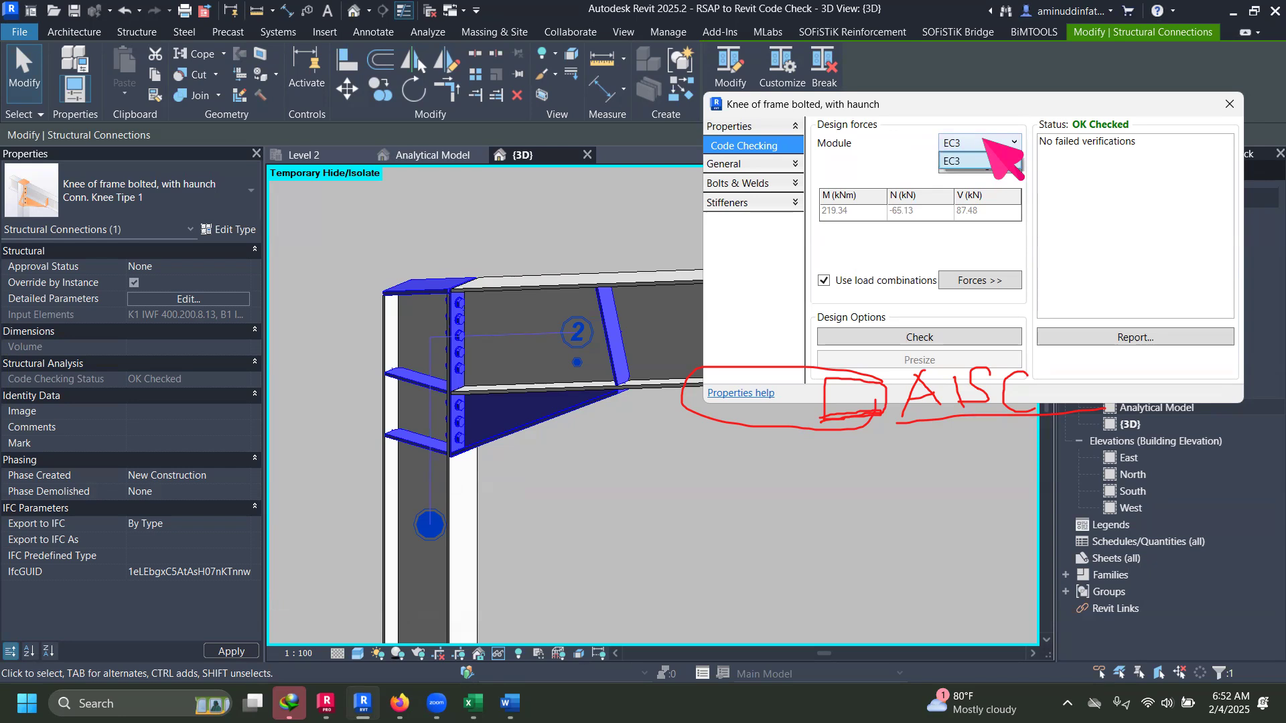
pyautogui.click(983, 142)
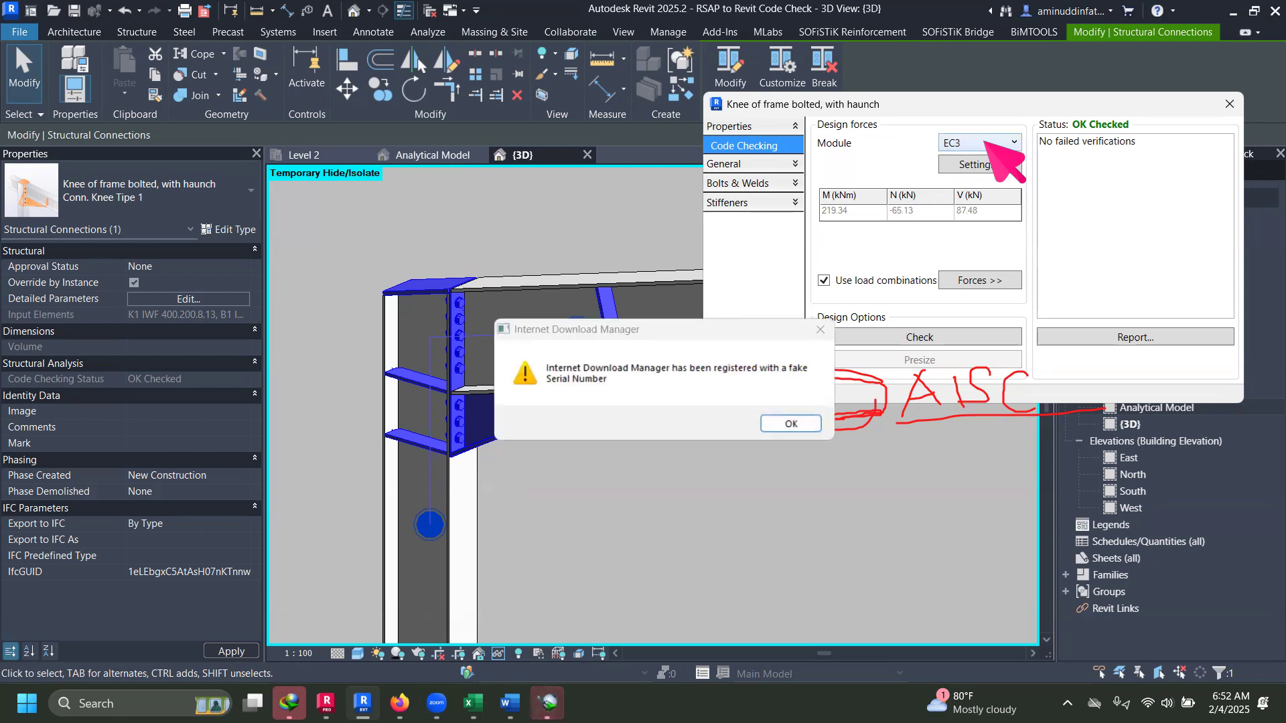
pyautogui.click(820, 330)
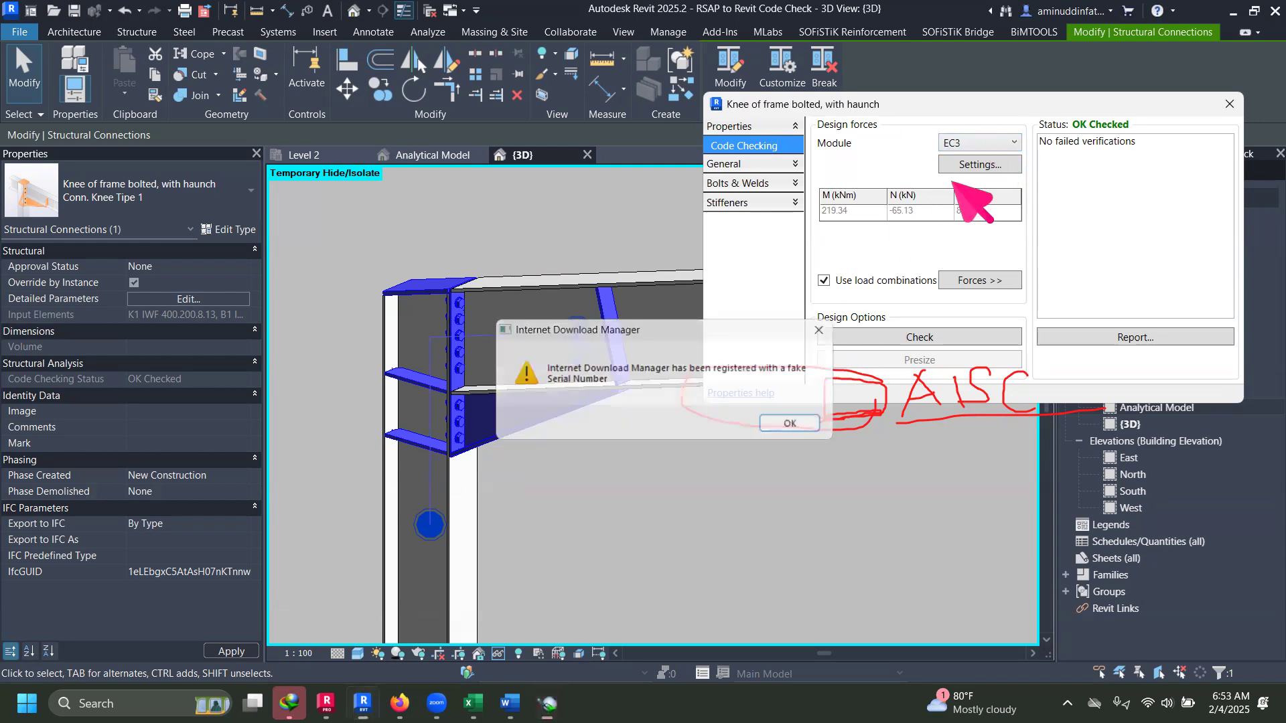
pyautogui.click(982, 142)
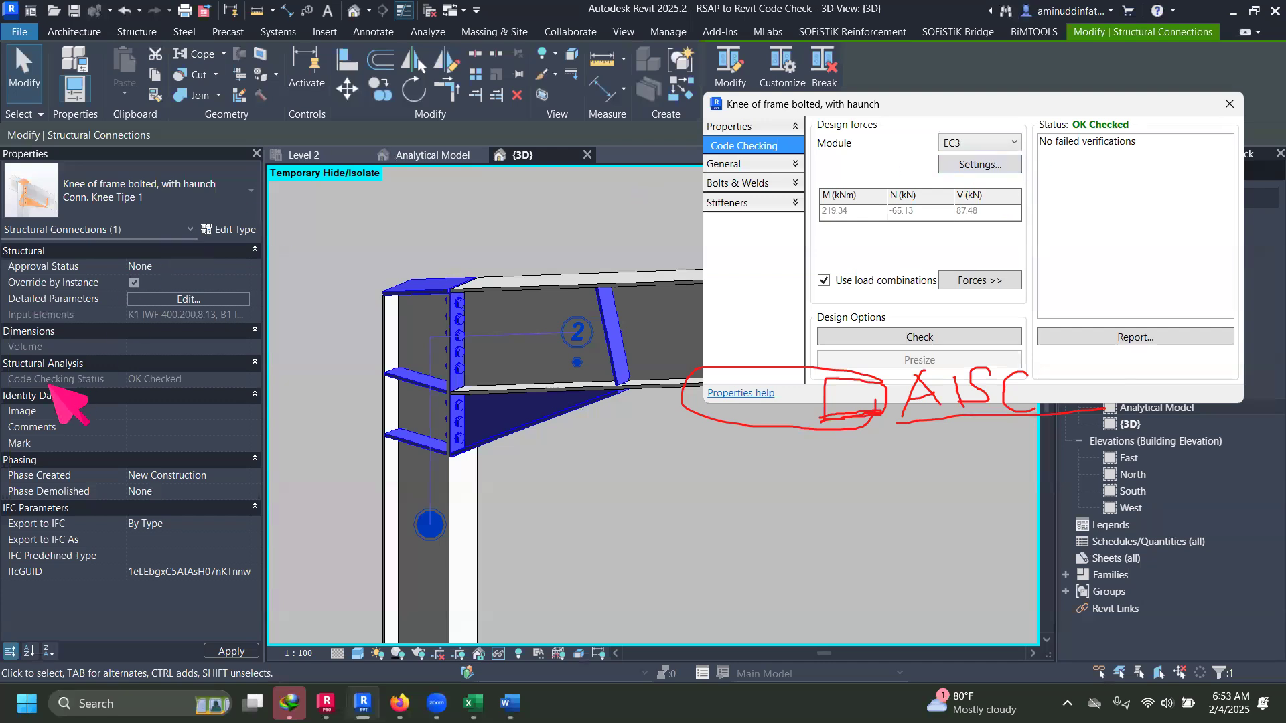
pyautogui.moveTo(927, 102); pyautogui.dragTo(694, 153)
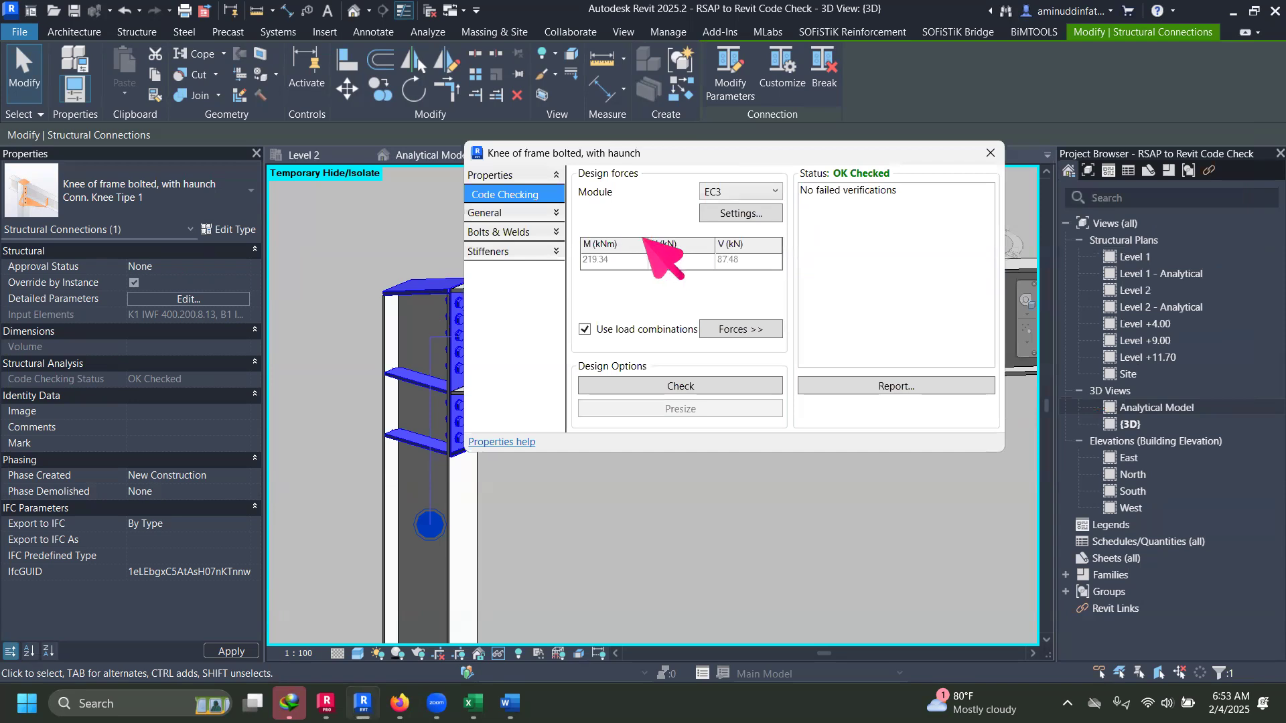